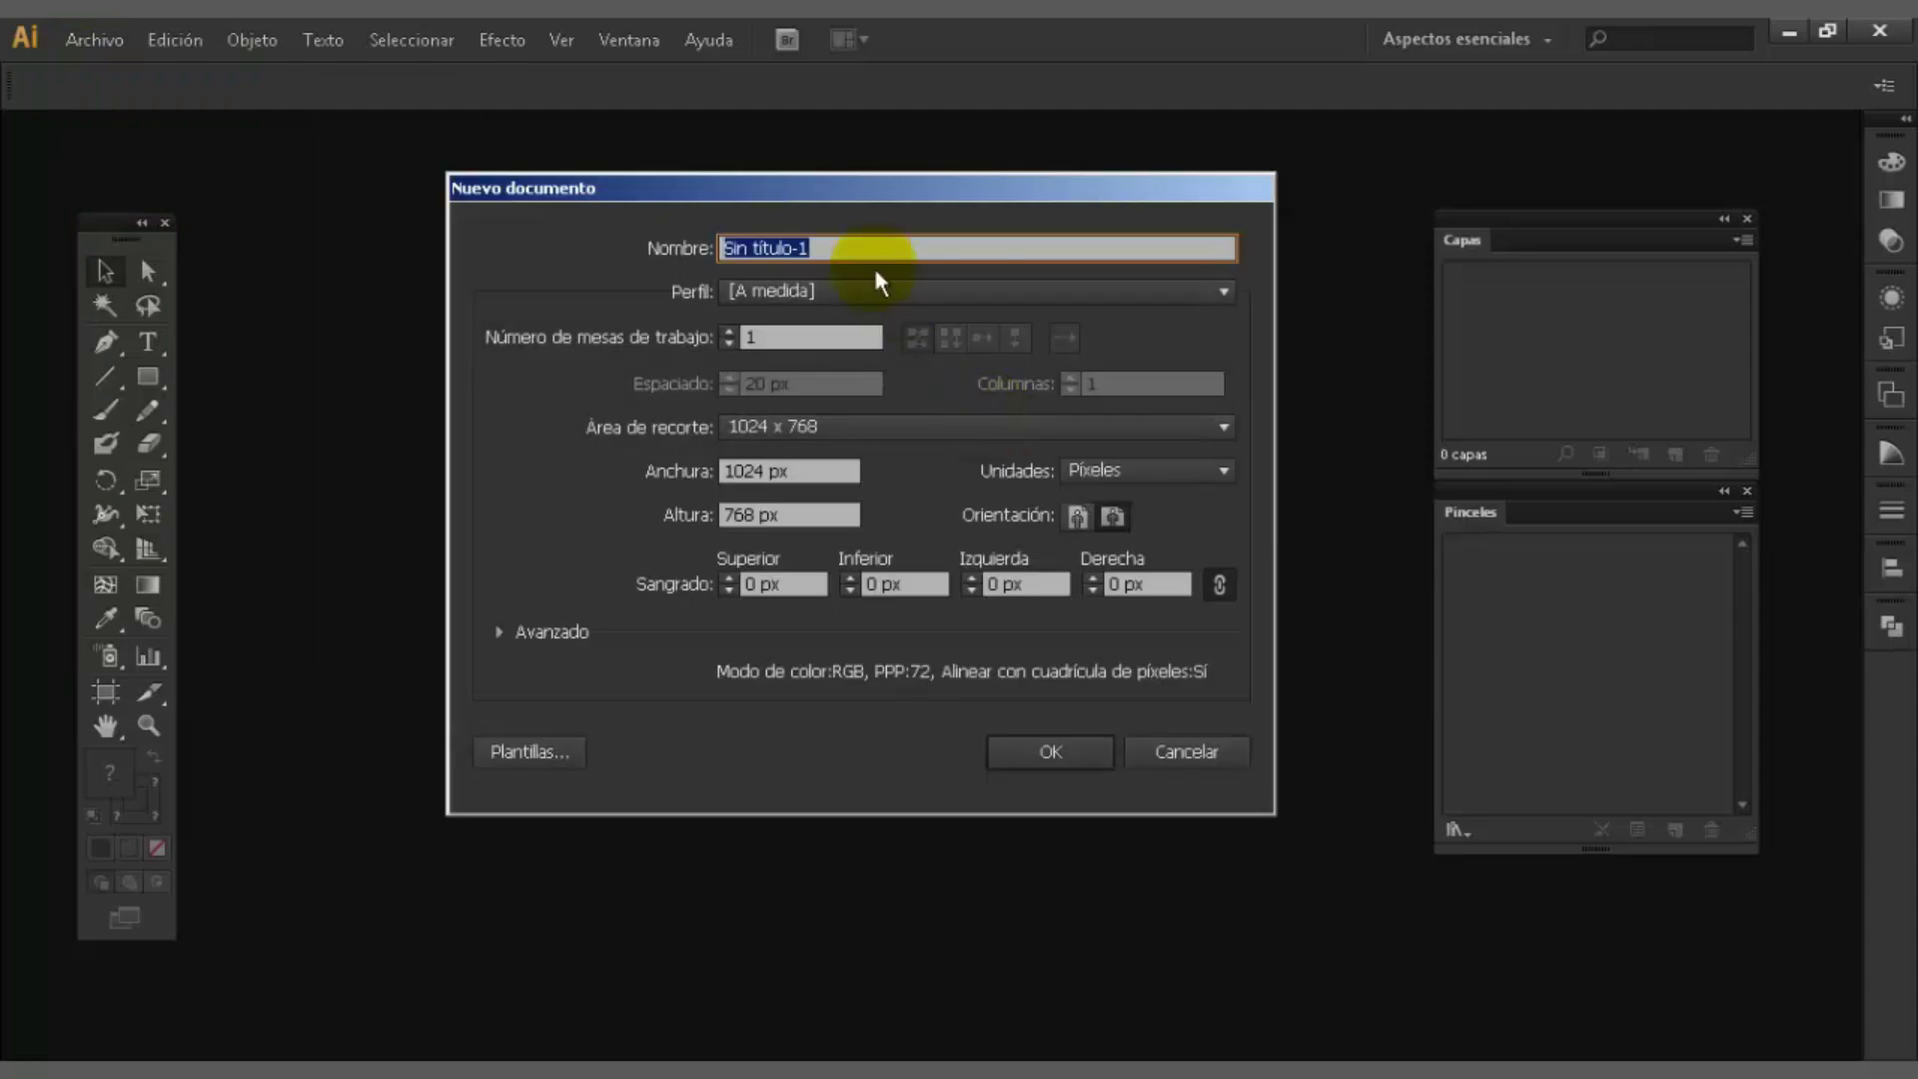
# - Create a new document named "orco" at 1024 x 768 px in landscape orientation
pyautogui.press('BackSpace')
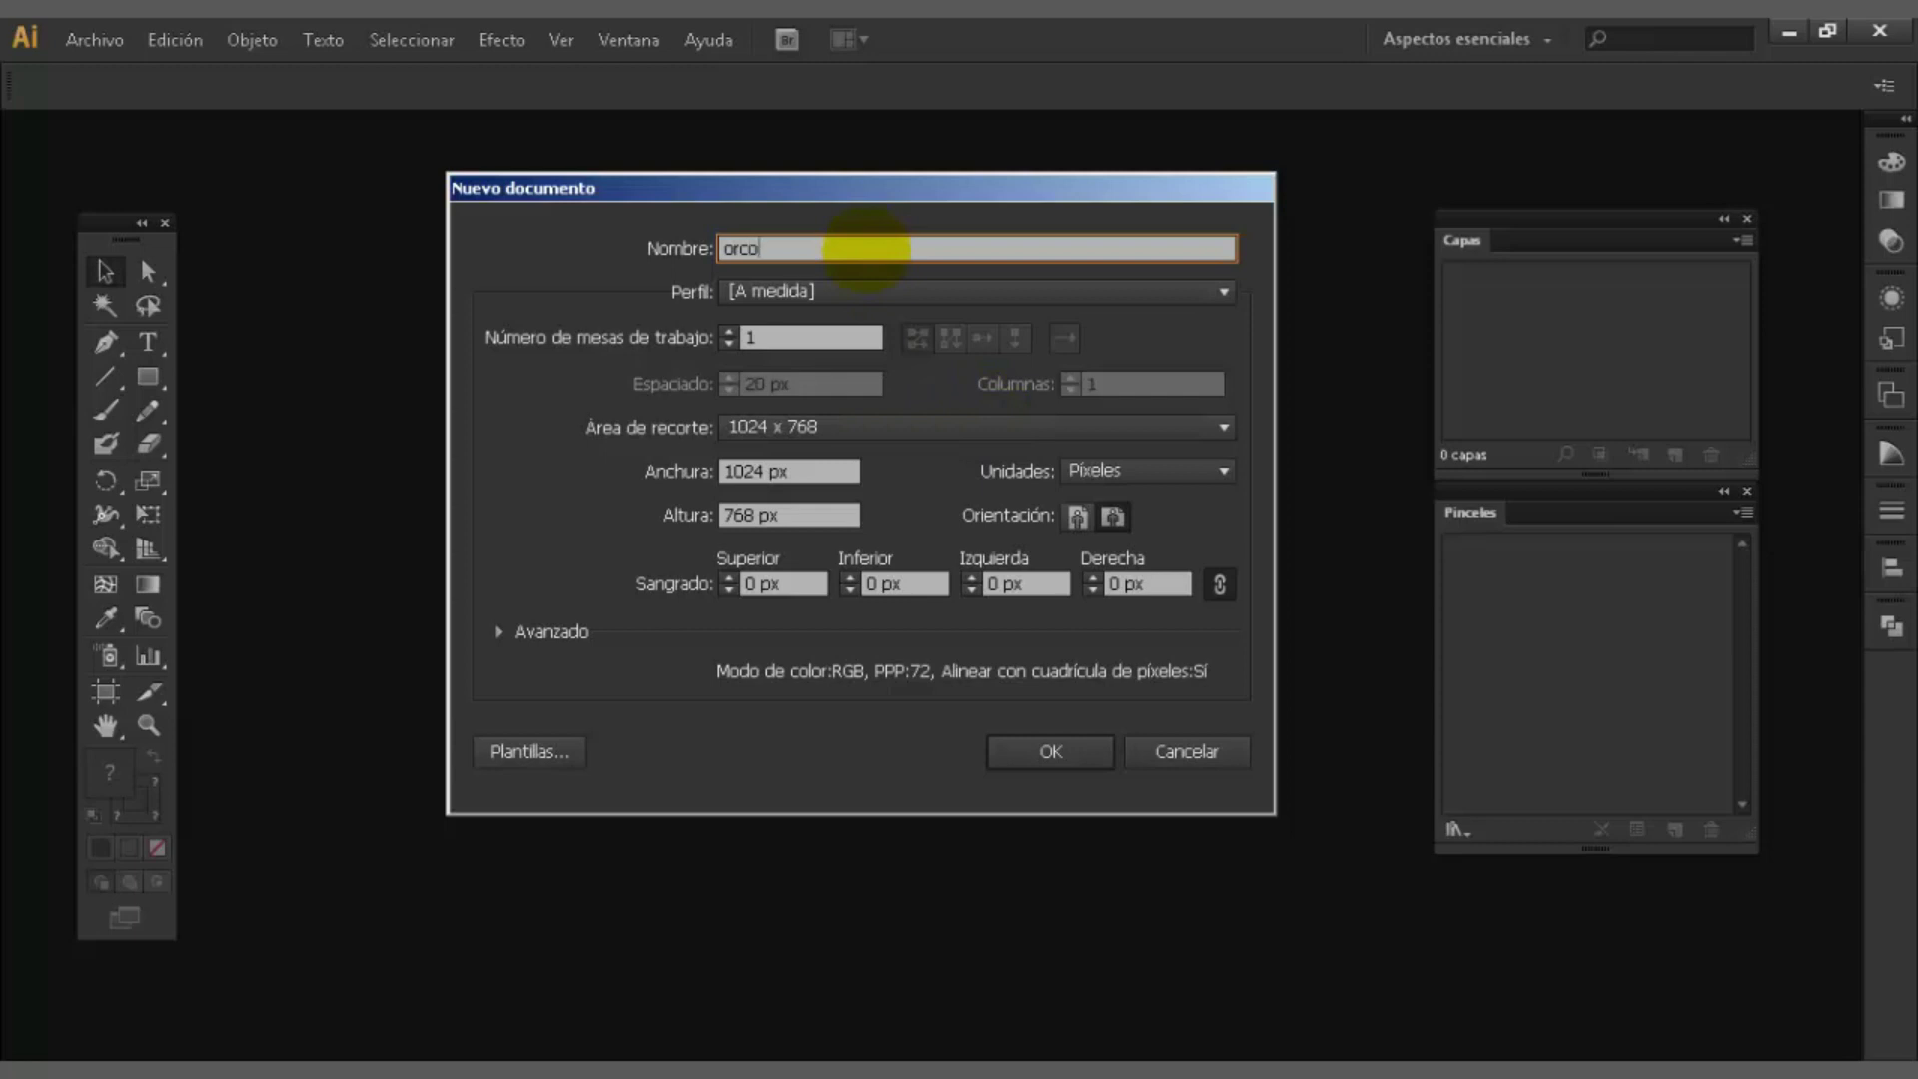
pyautogui.click(1111, 518)
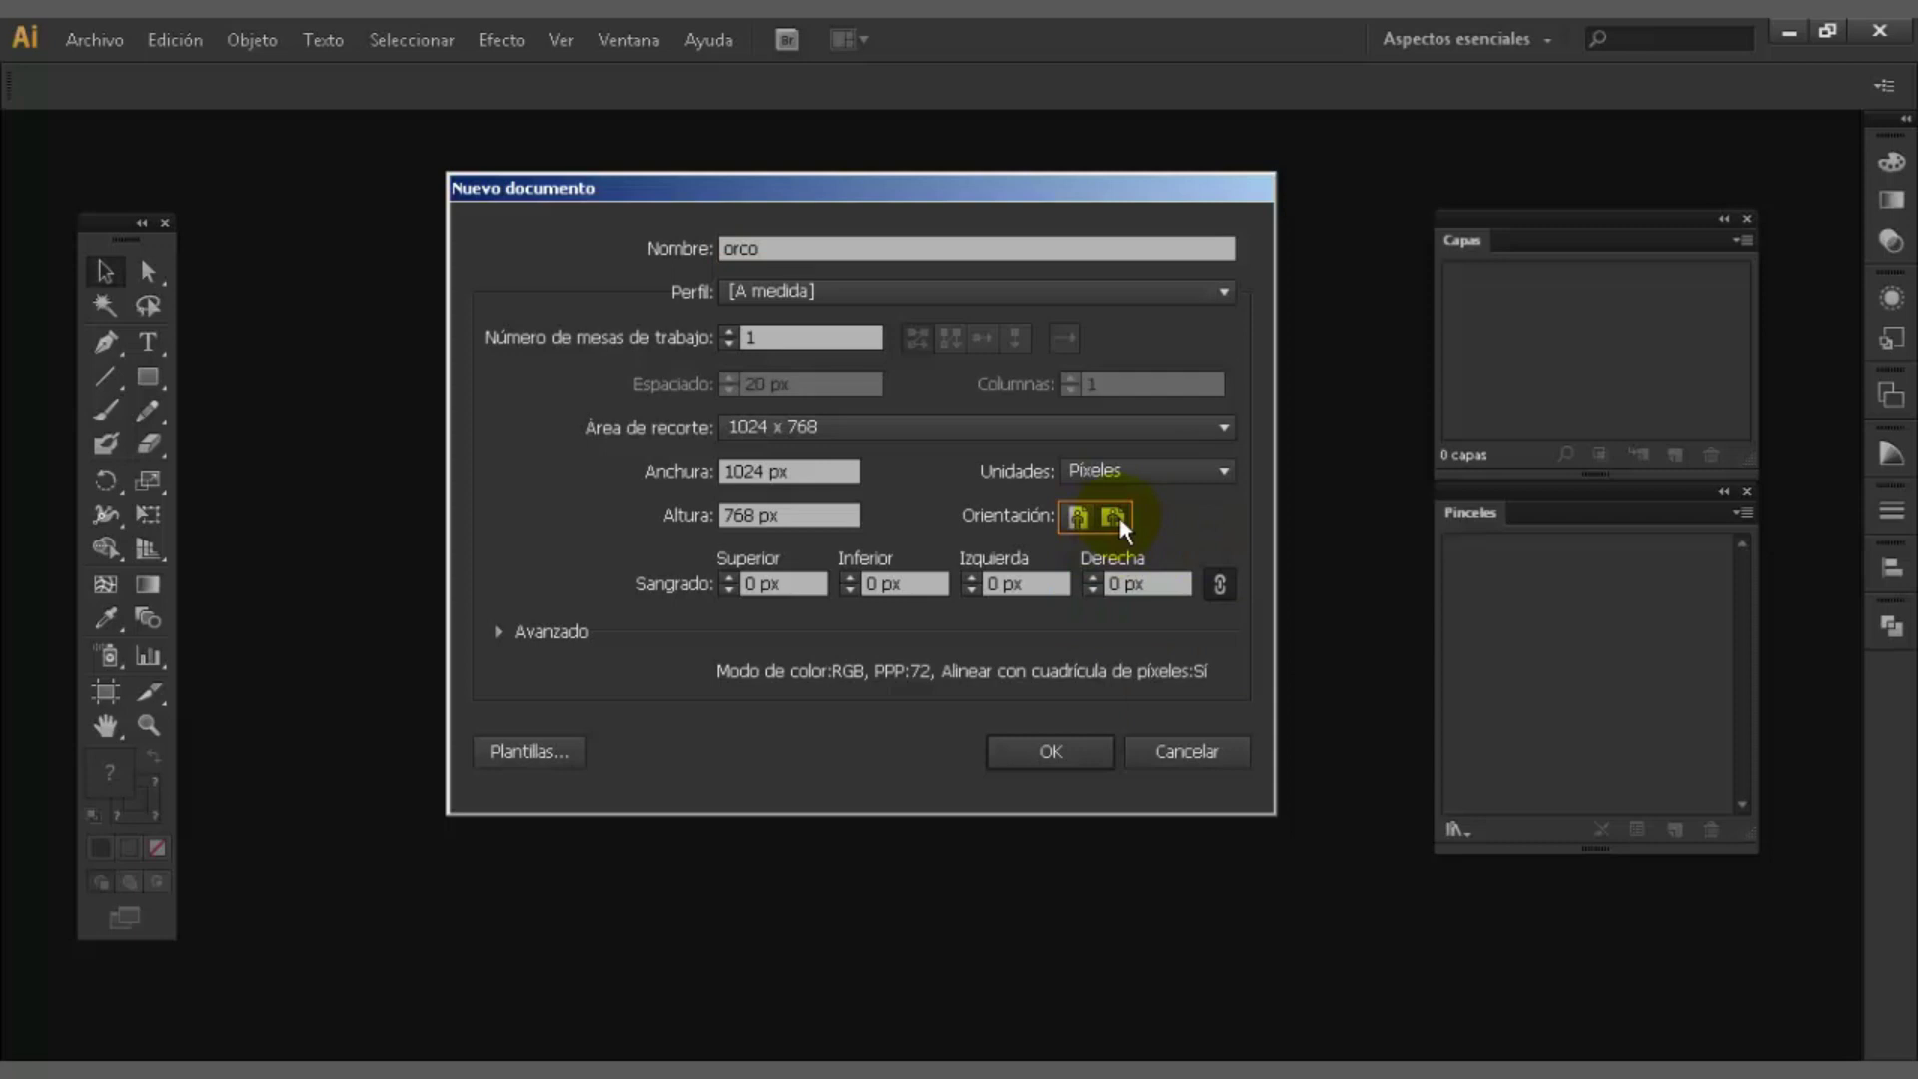
pyautogui.click(1051, 760)
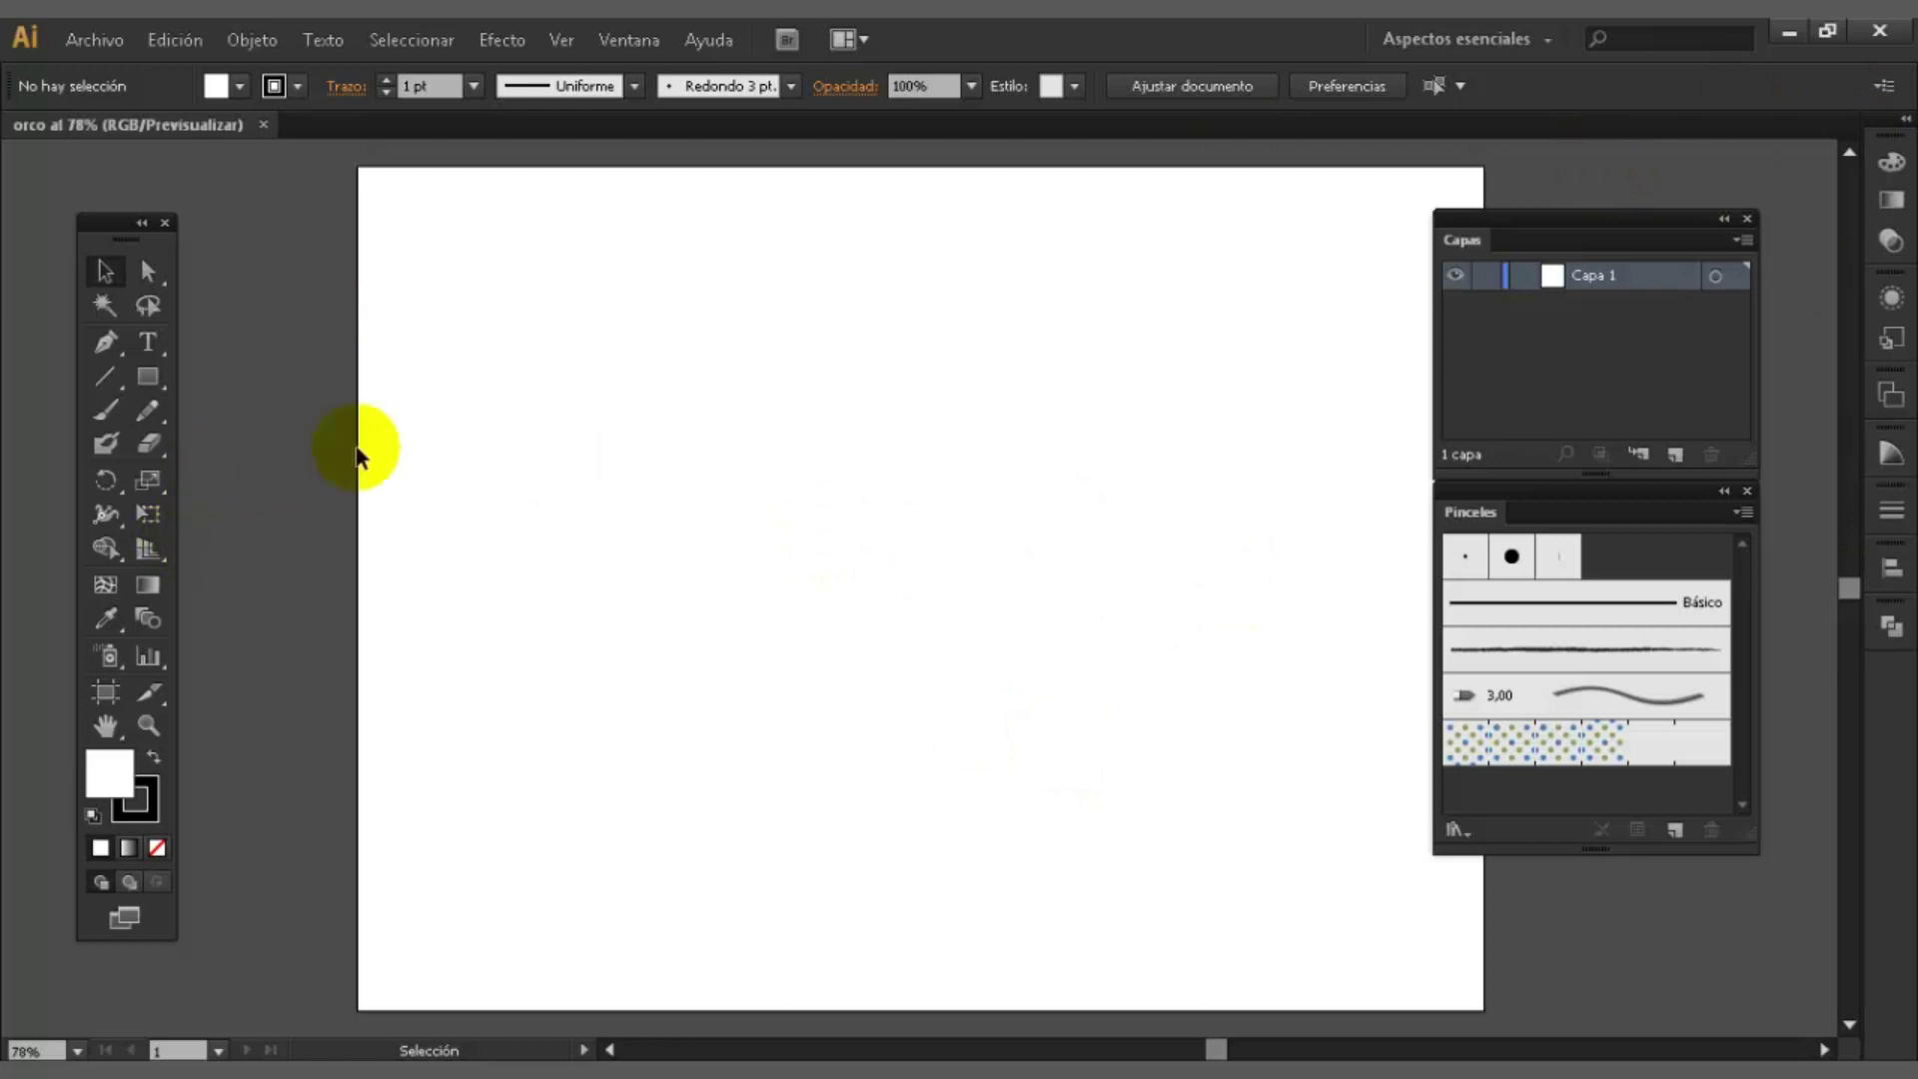
pyautogui.moveTo(1035, 572); pyautogui.dragTo(1008, 601)
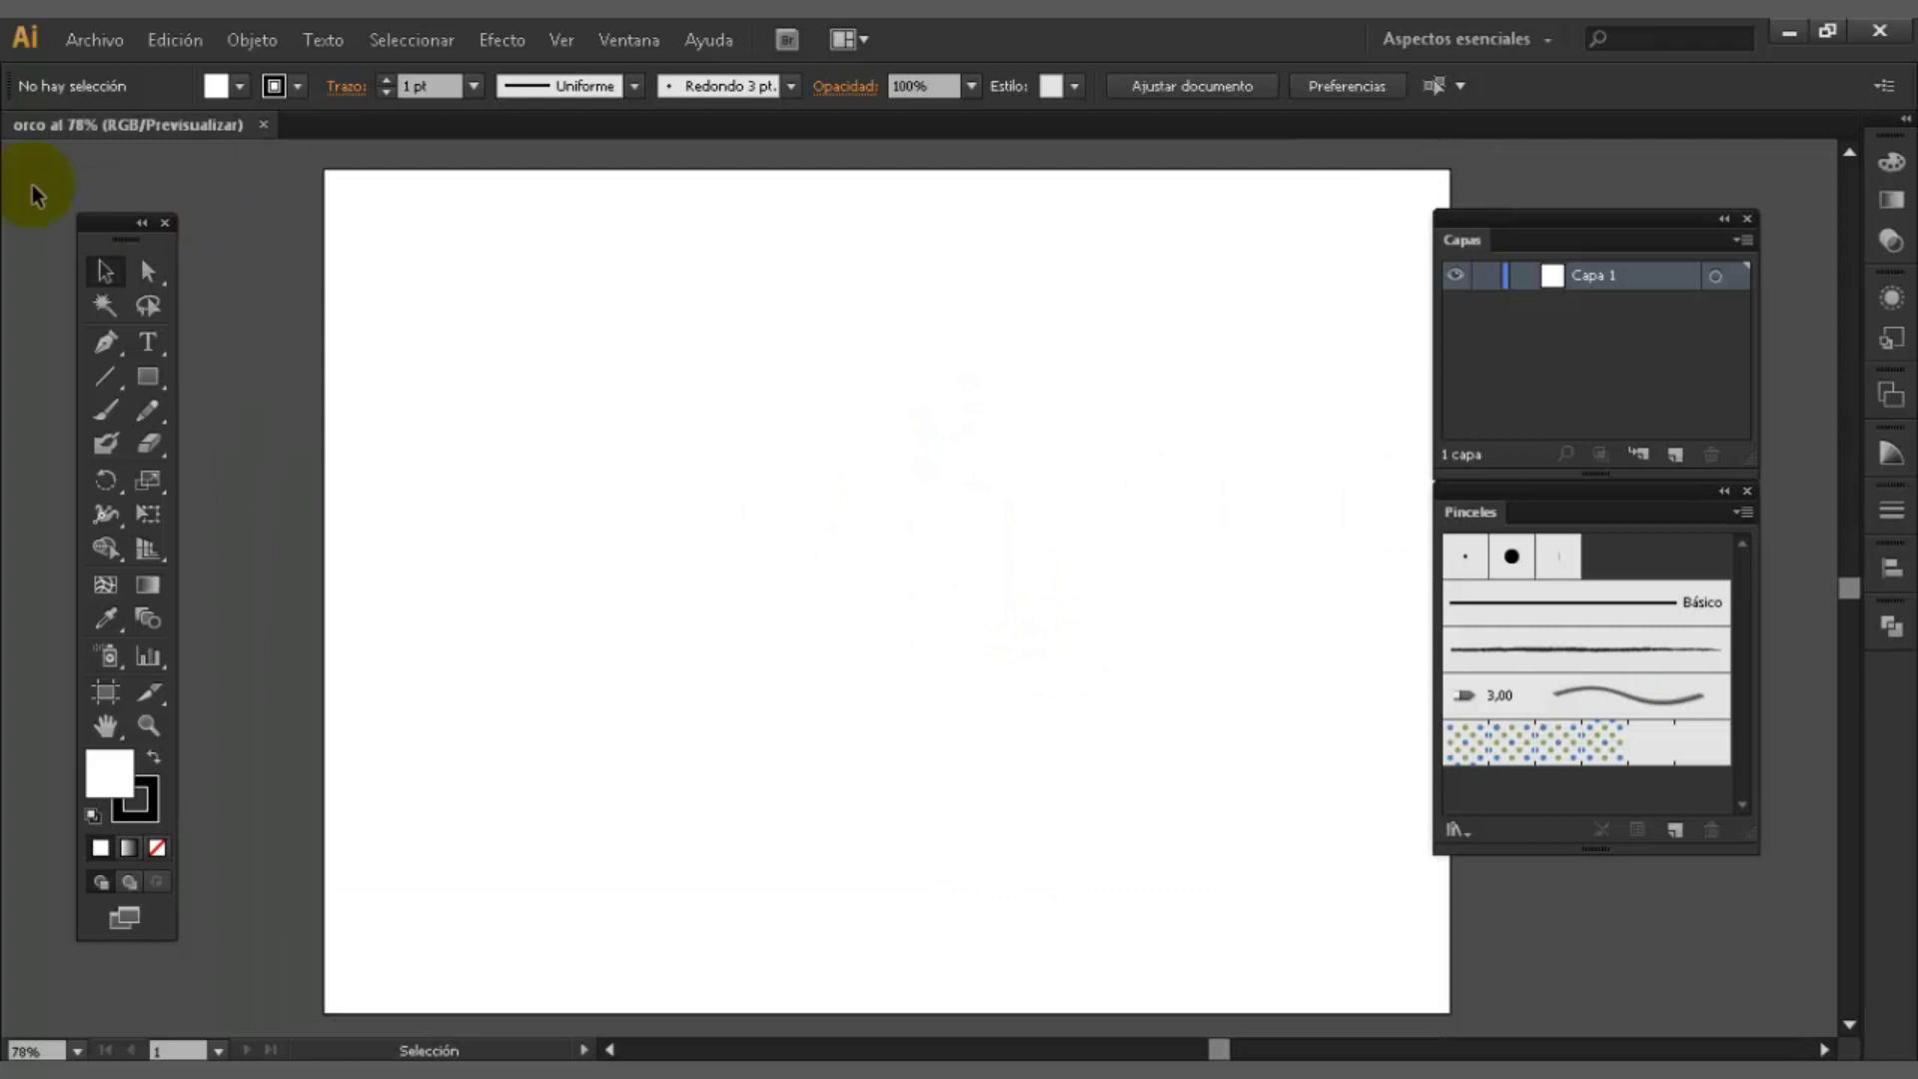
pyautogui.click(83, 45)
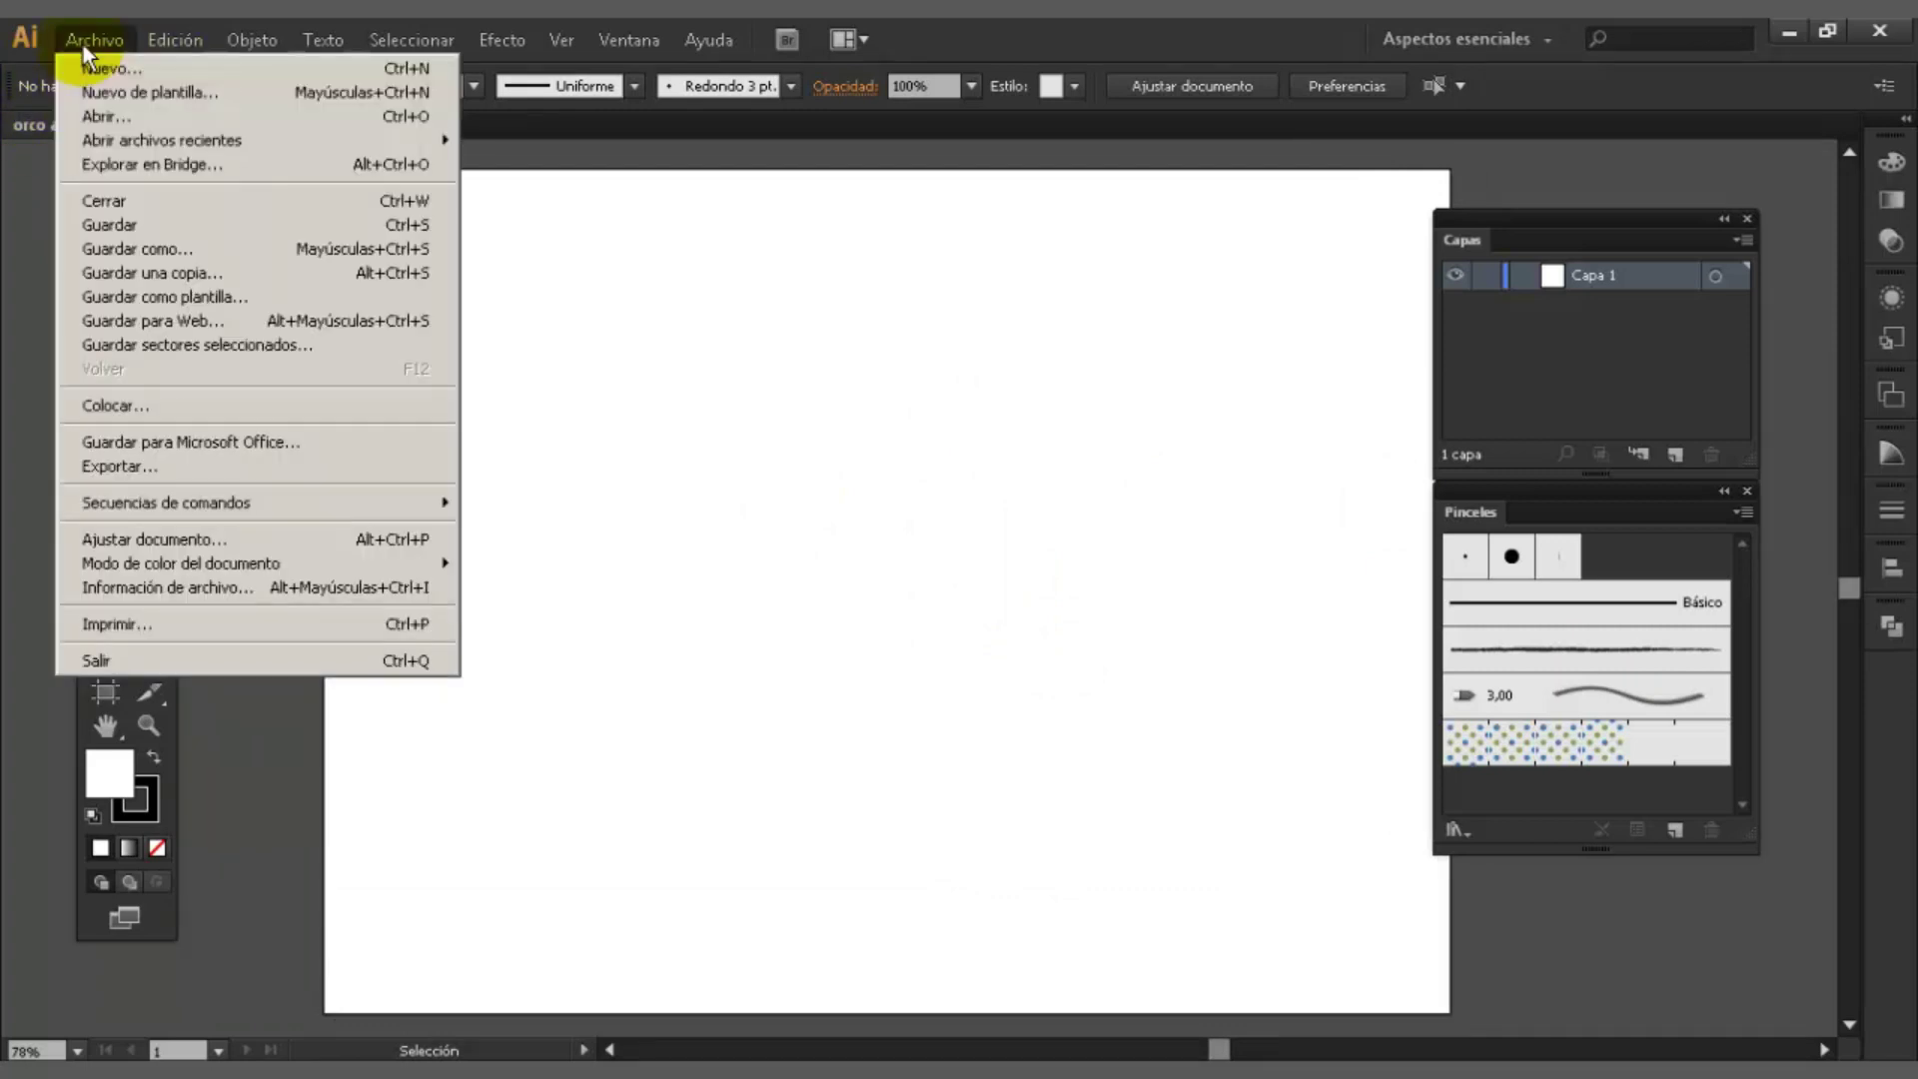
pyautogui.click(180, 246)
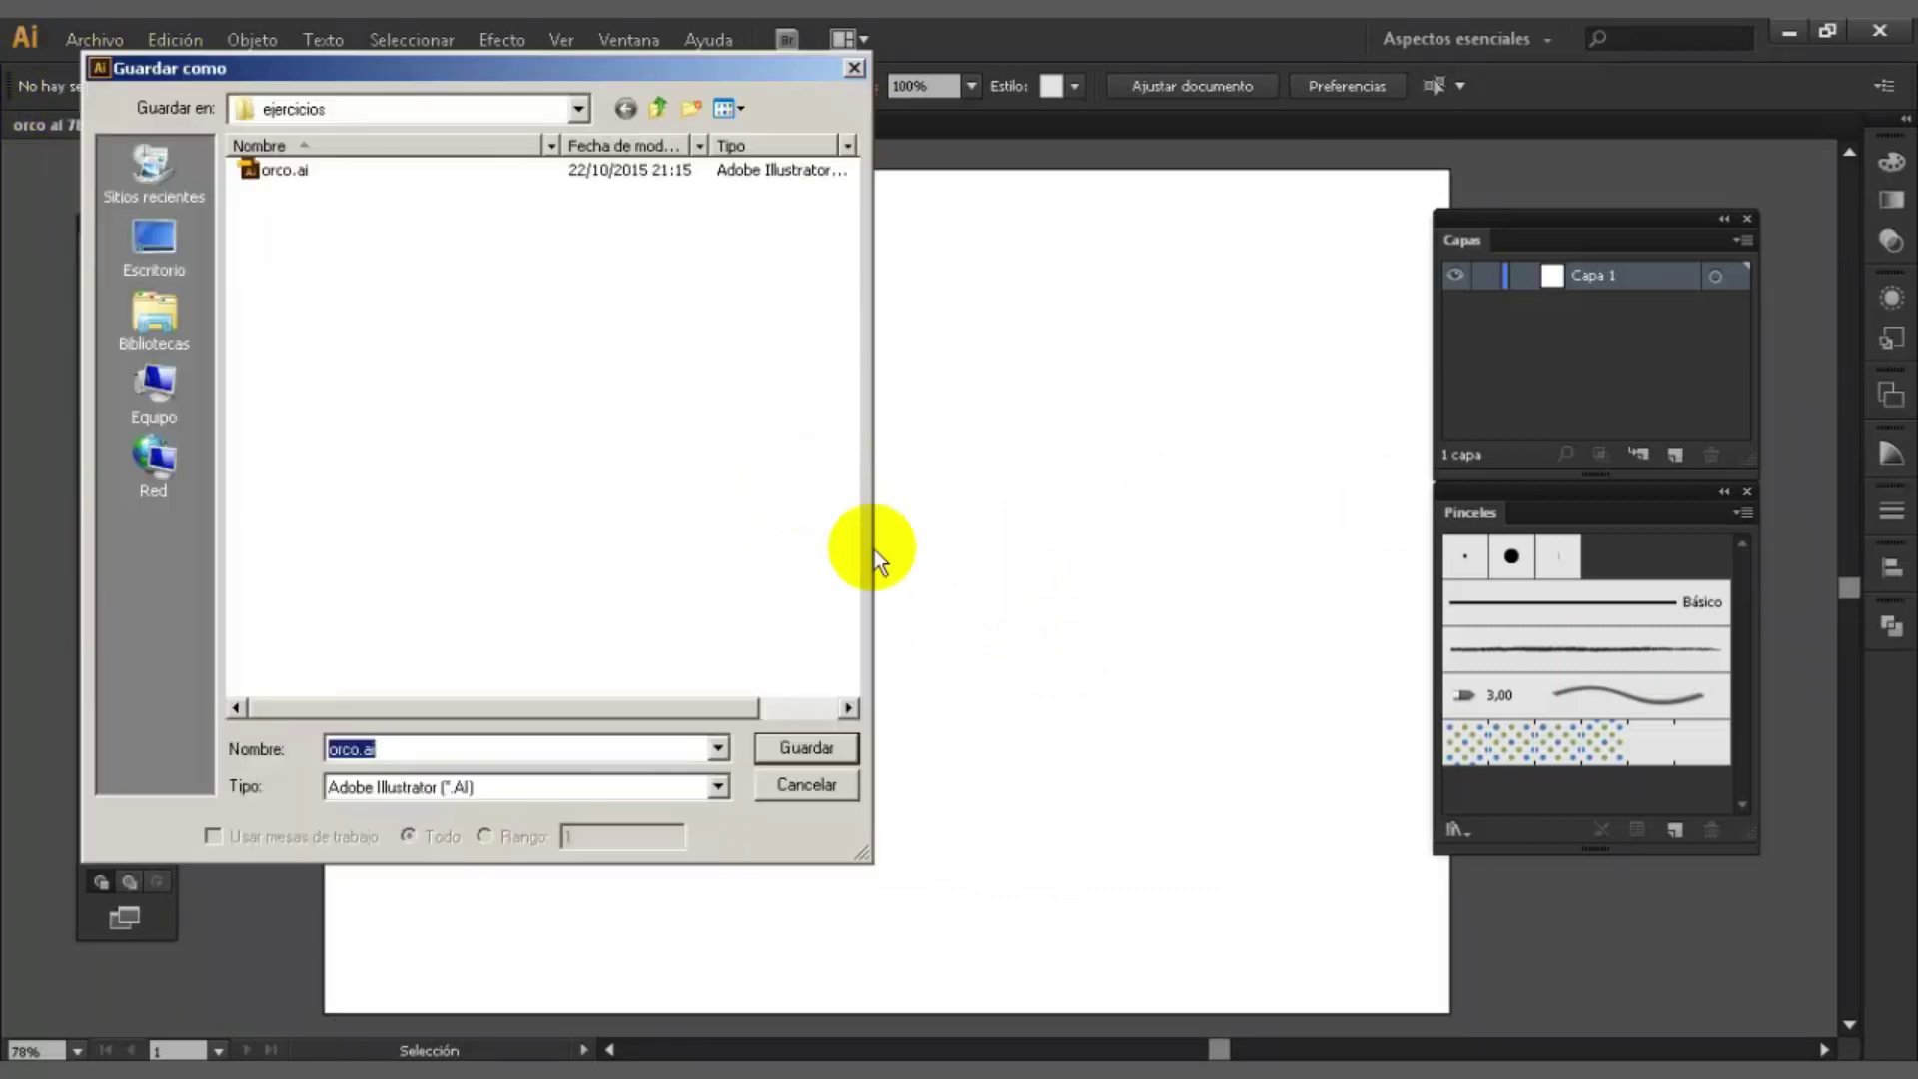
pyautogui.click(283, 172)
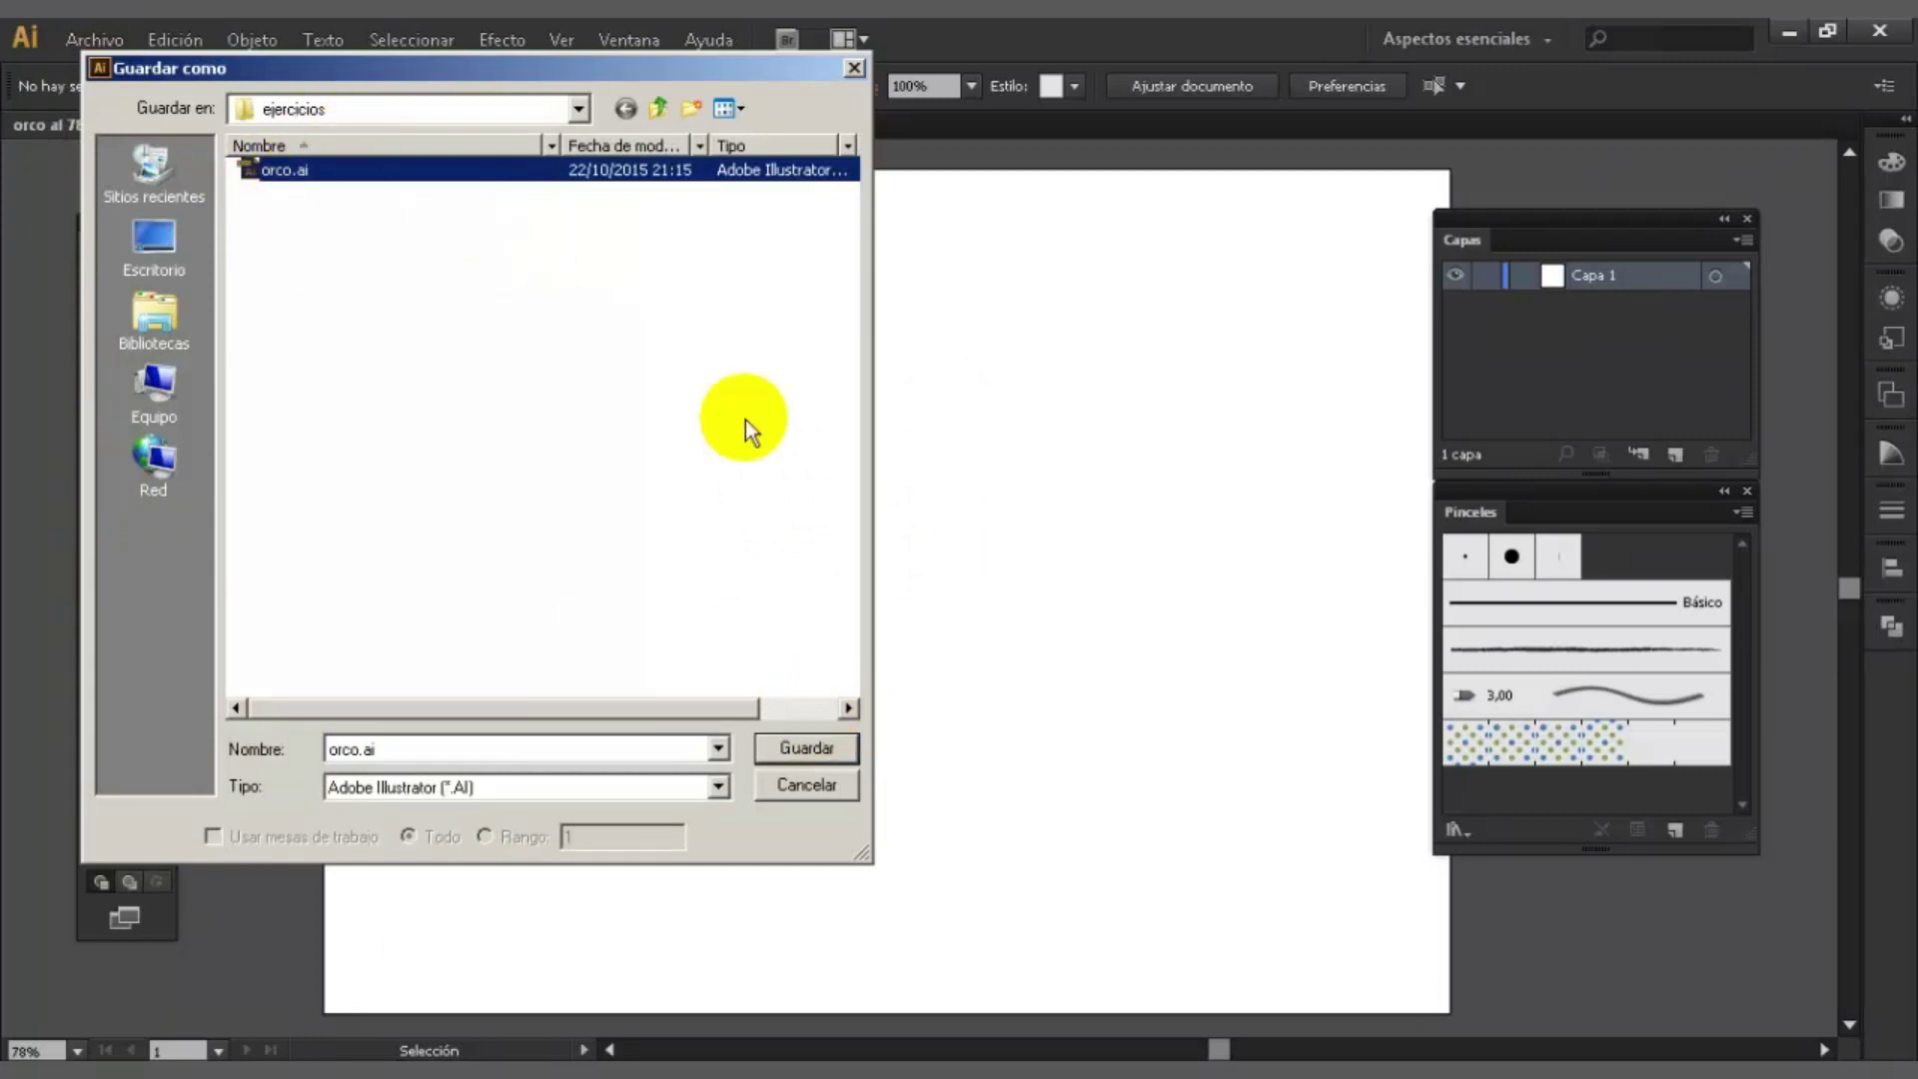
pyautogui.click(856, 70)
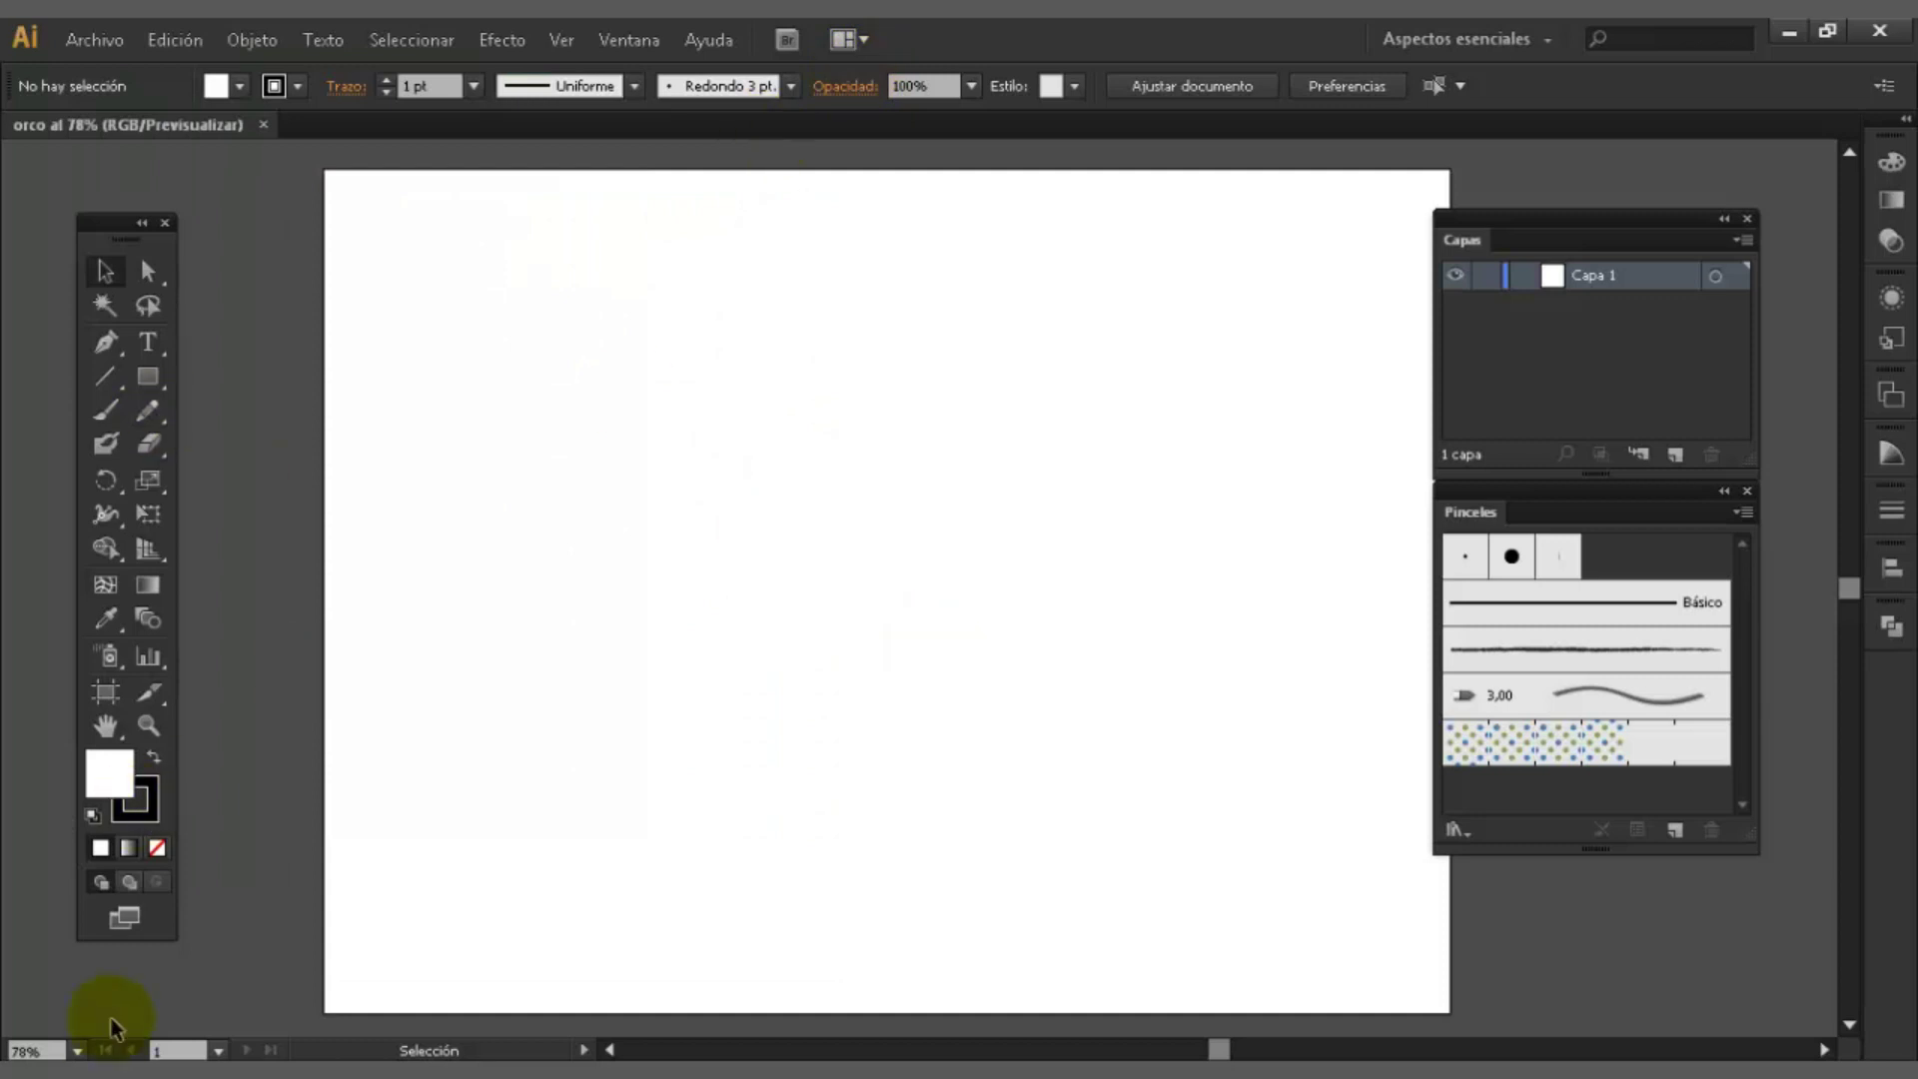
# - Open the finished orco.ai illustration for reference
pyautogui.click(94, 40)
pyautogui.moveTo(254, 145)
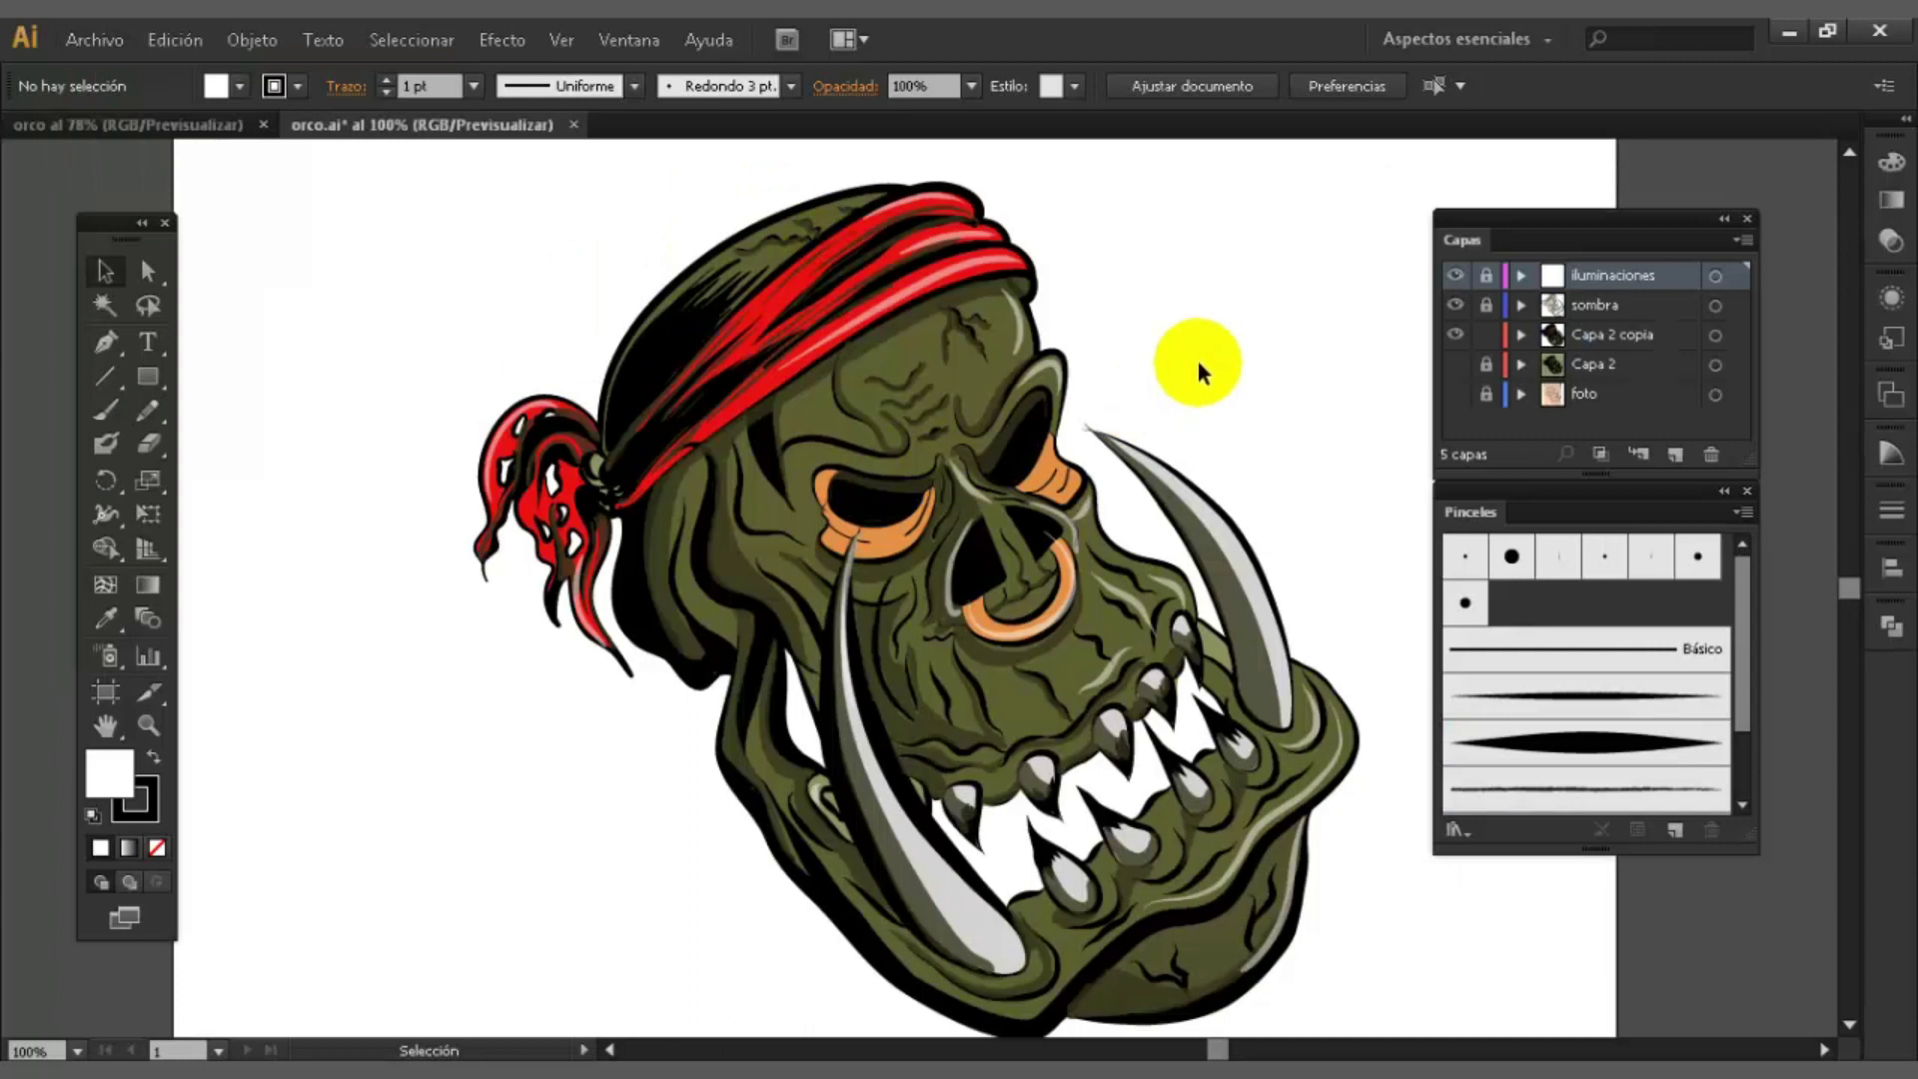
pyautogui.hotkey('ctrl', '-')
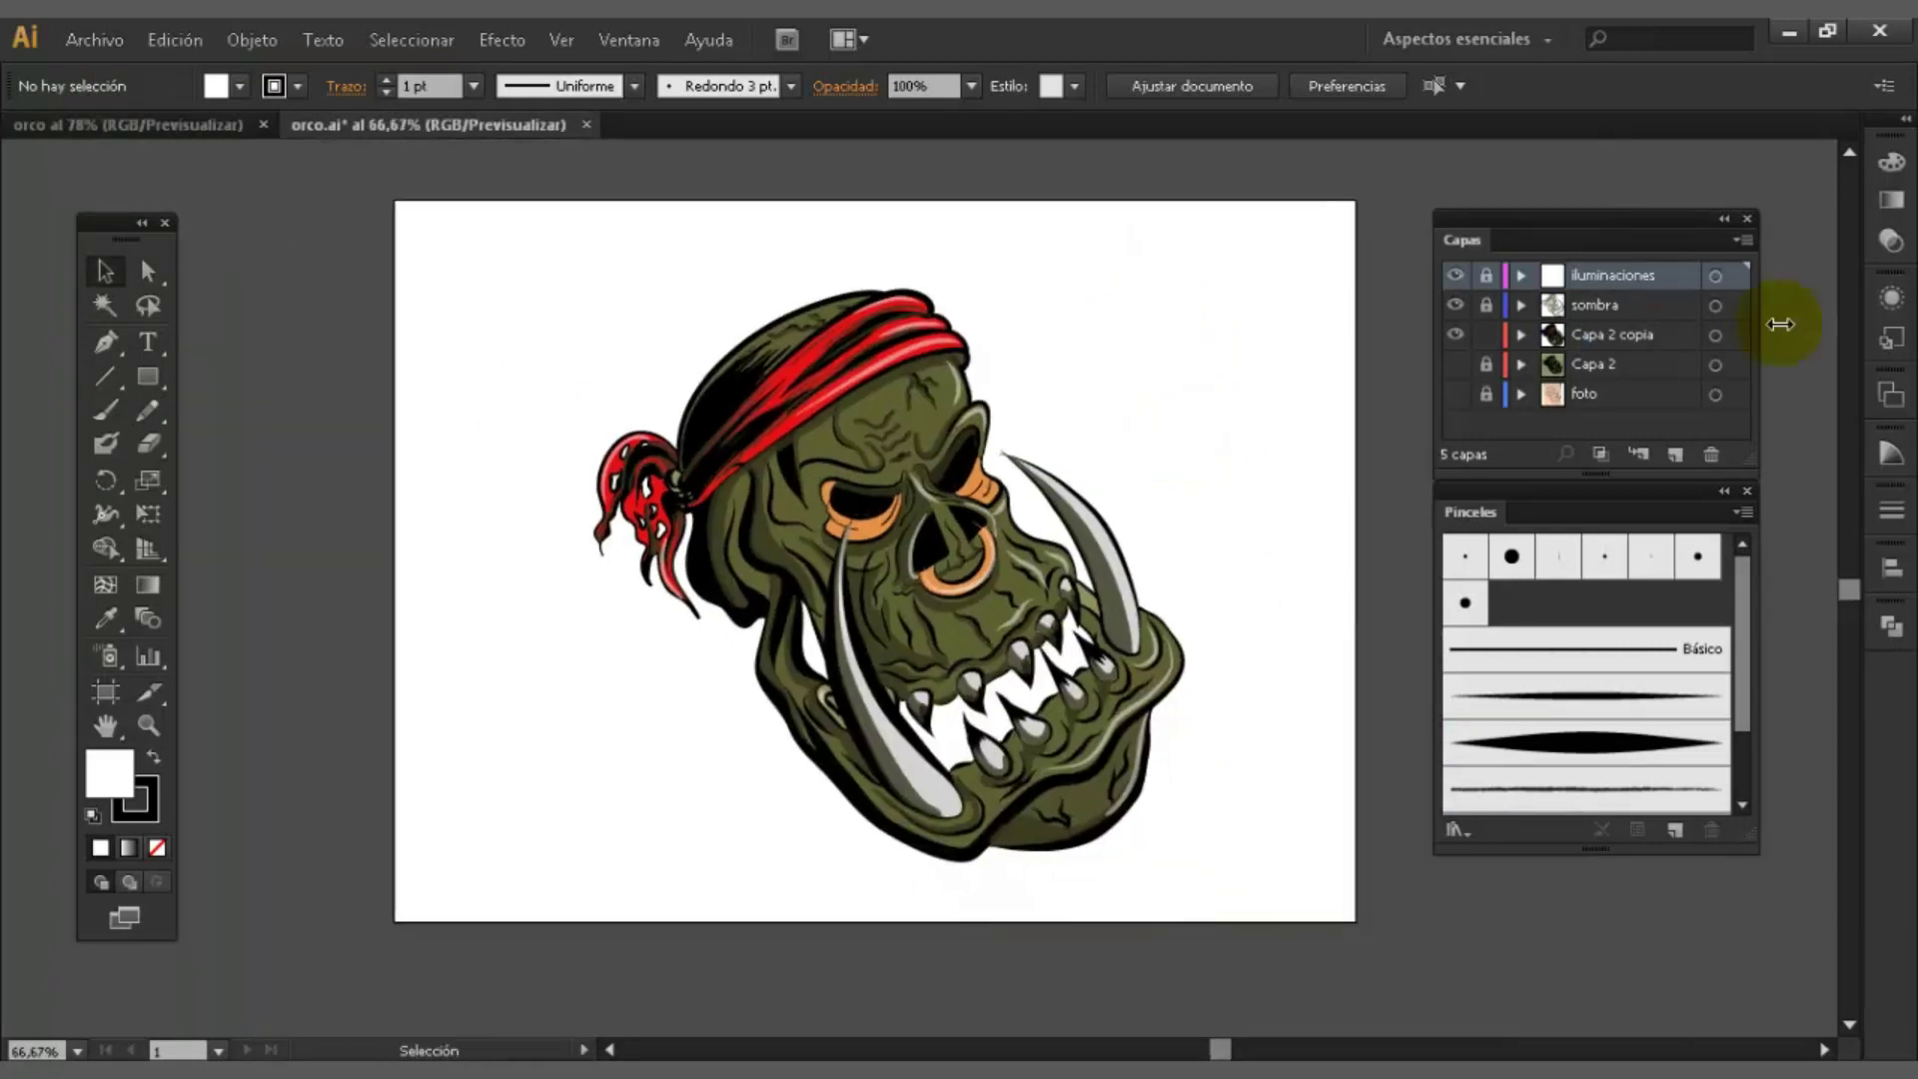
# - Examine the orc illustration by toggling the visibility of its iluminaciones, sombra and foto layers, and close that file
pyautogui.click(1455, 280)
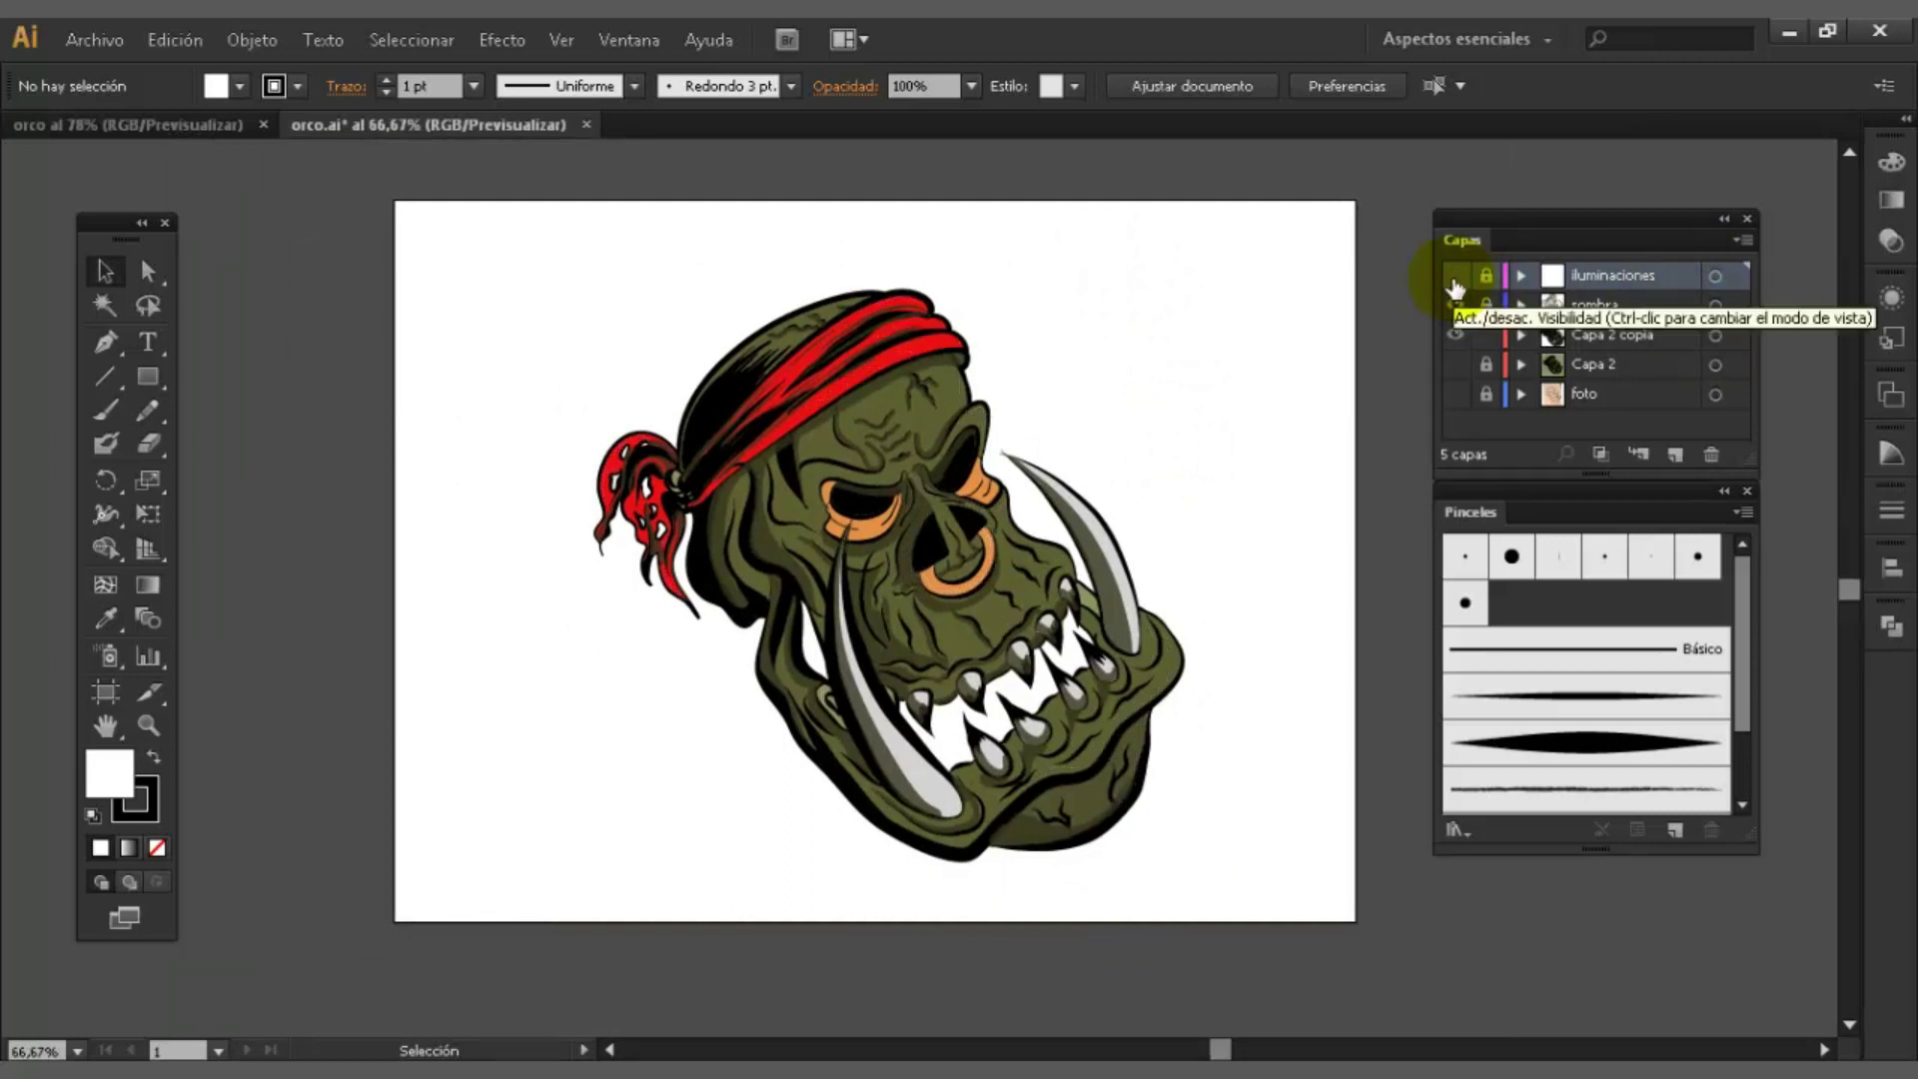
pyautogui.click(1454, 279)
pyautogui.click(1454, 305)
pyautogui.click(1451, 303)
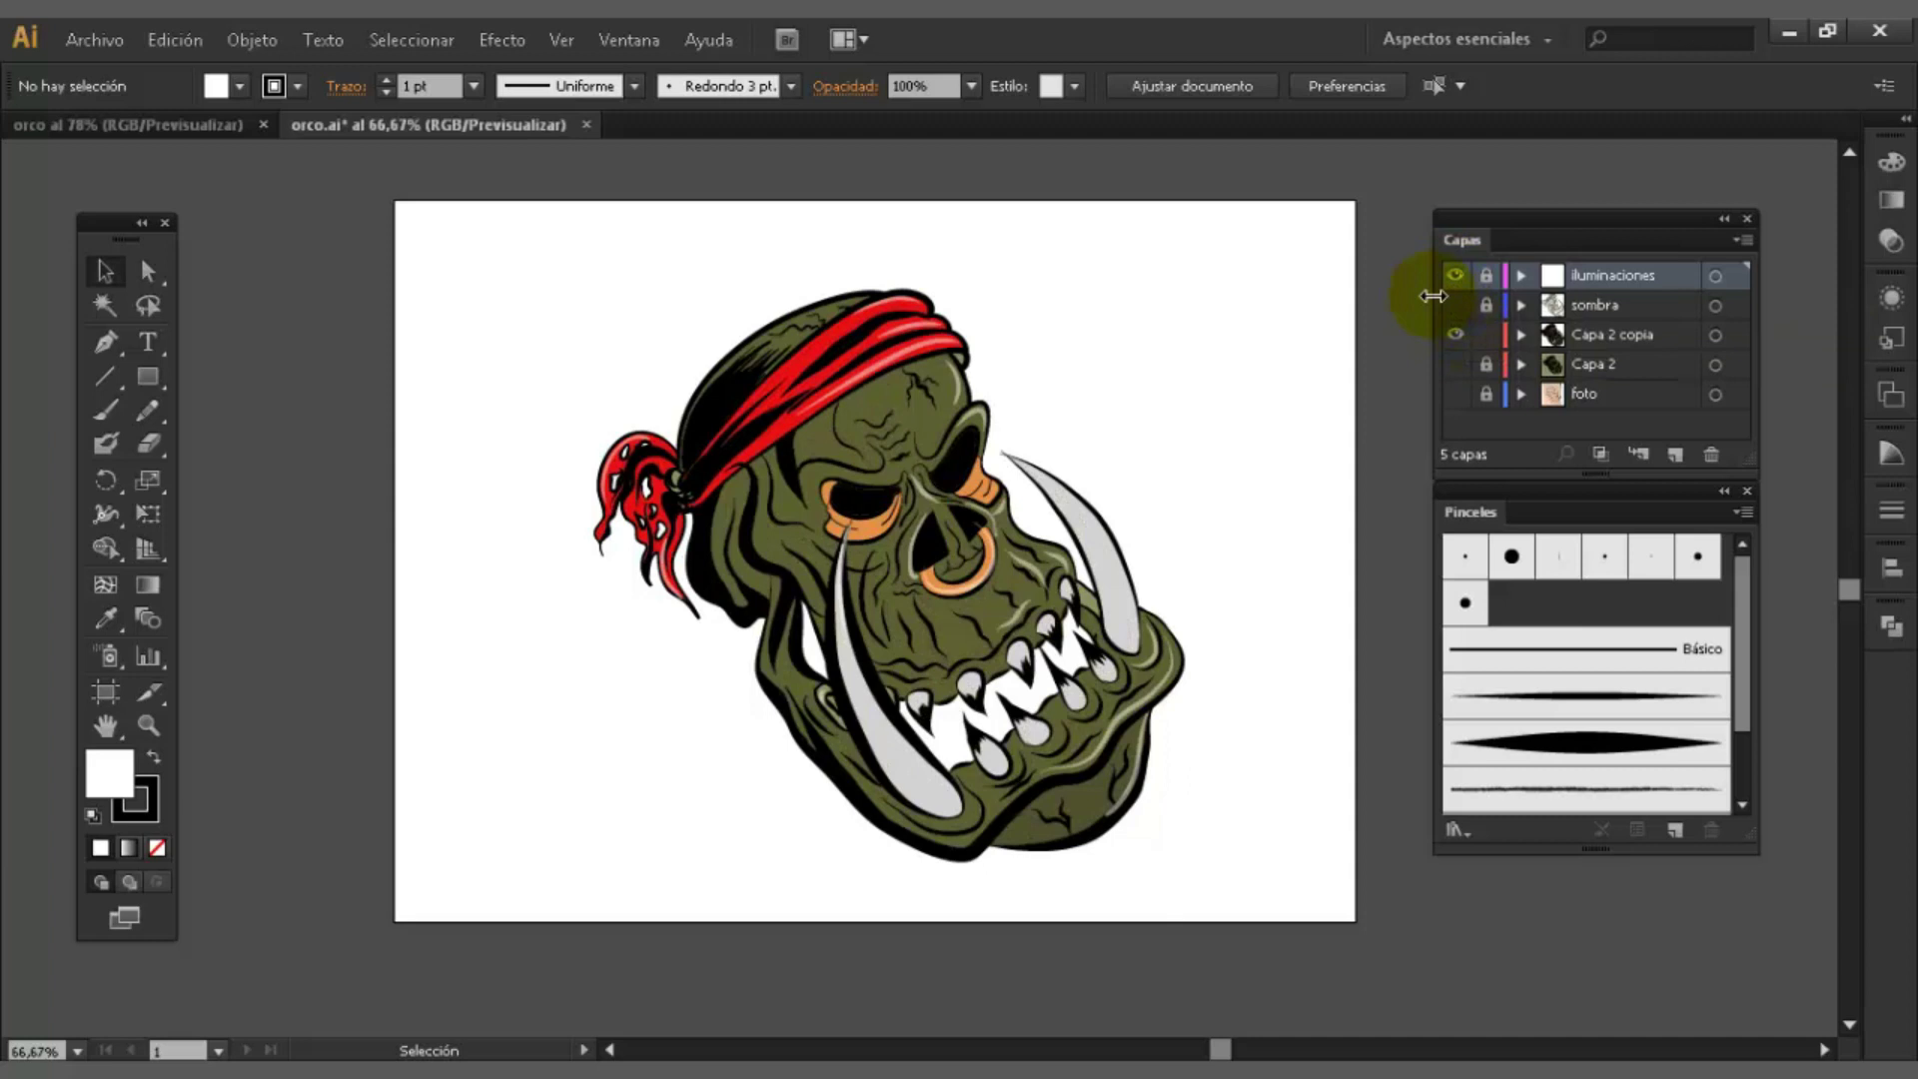
pyautogui.click(1455, 305)
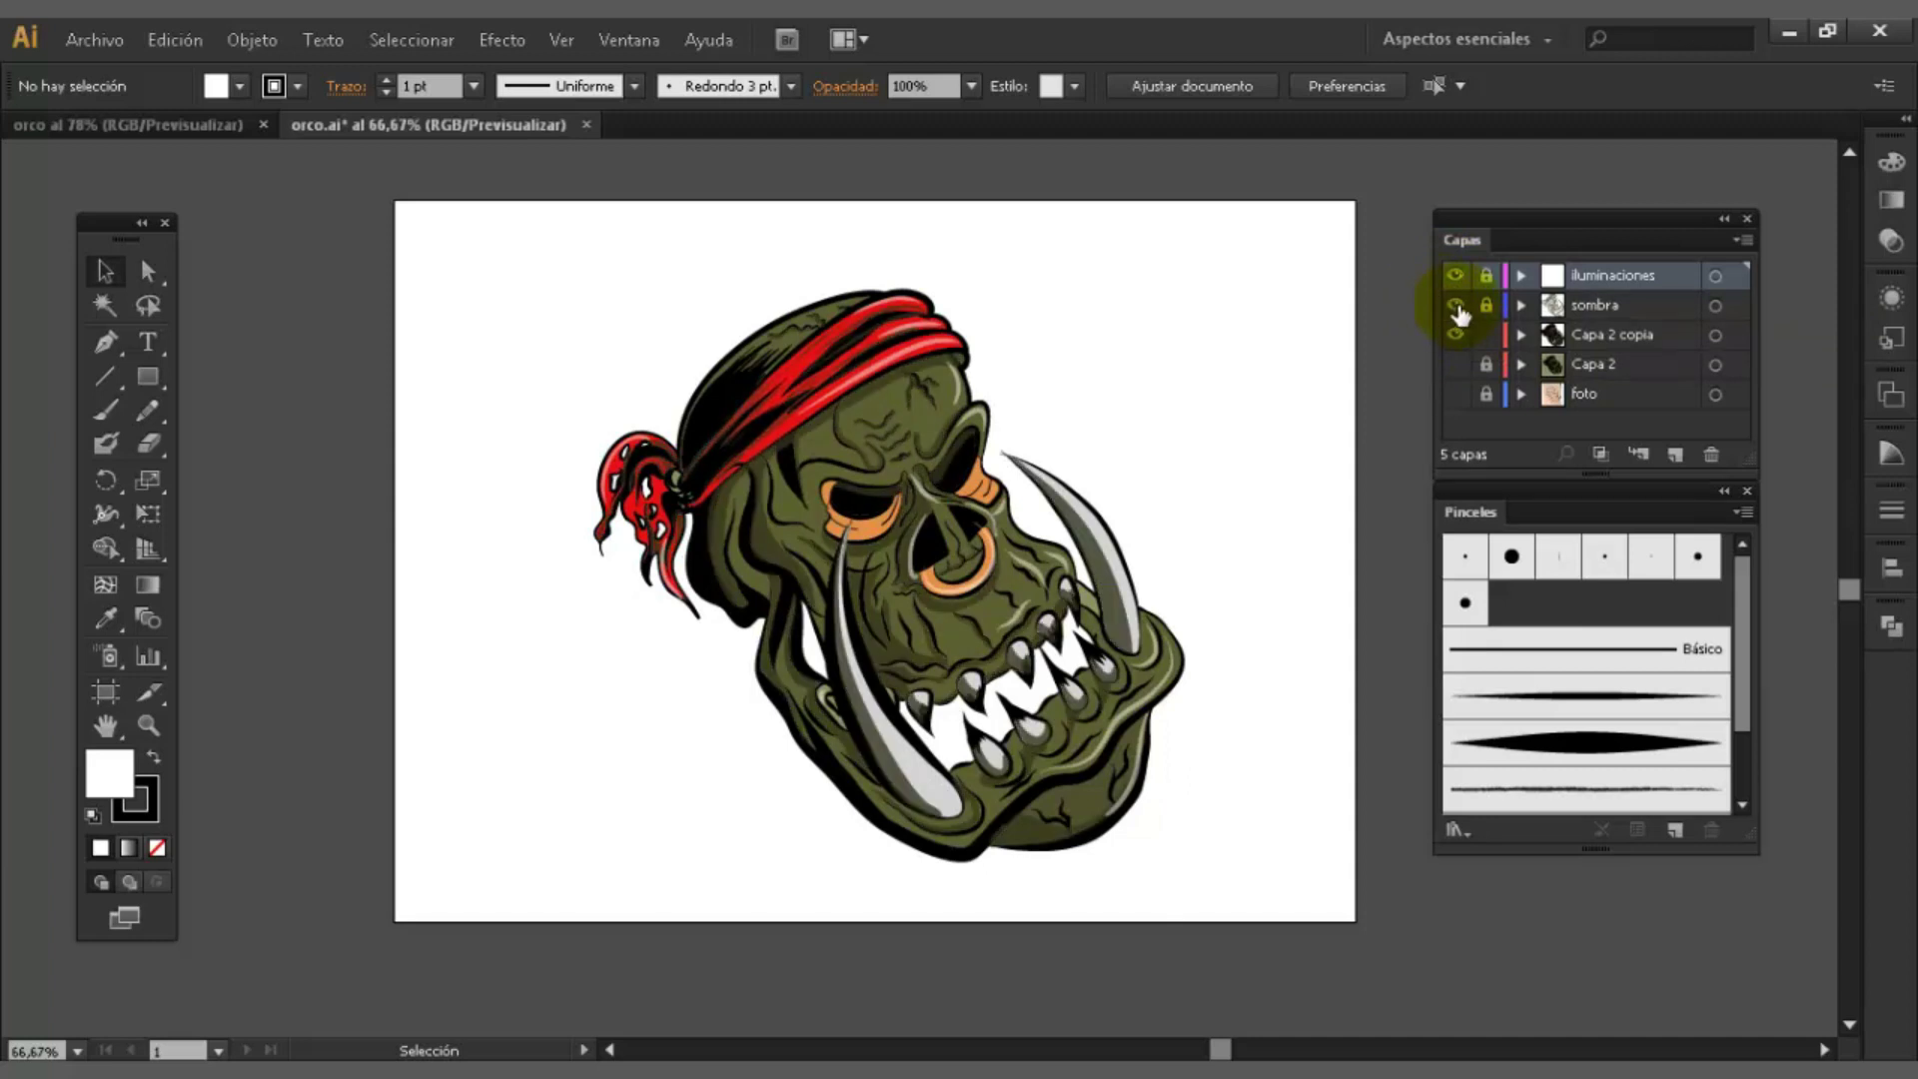
pyautogui.click(1455, 394)
pyautogui.click(1455, 393)
pyautogui.click(1455, 394)
pyautogui.click(1456, 395)
pyautogui.click(586, 124)
pyautogui.click(1111, 585)
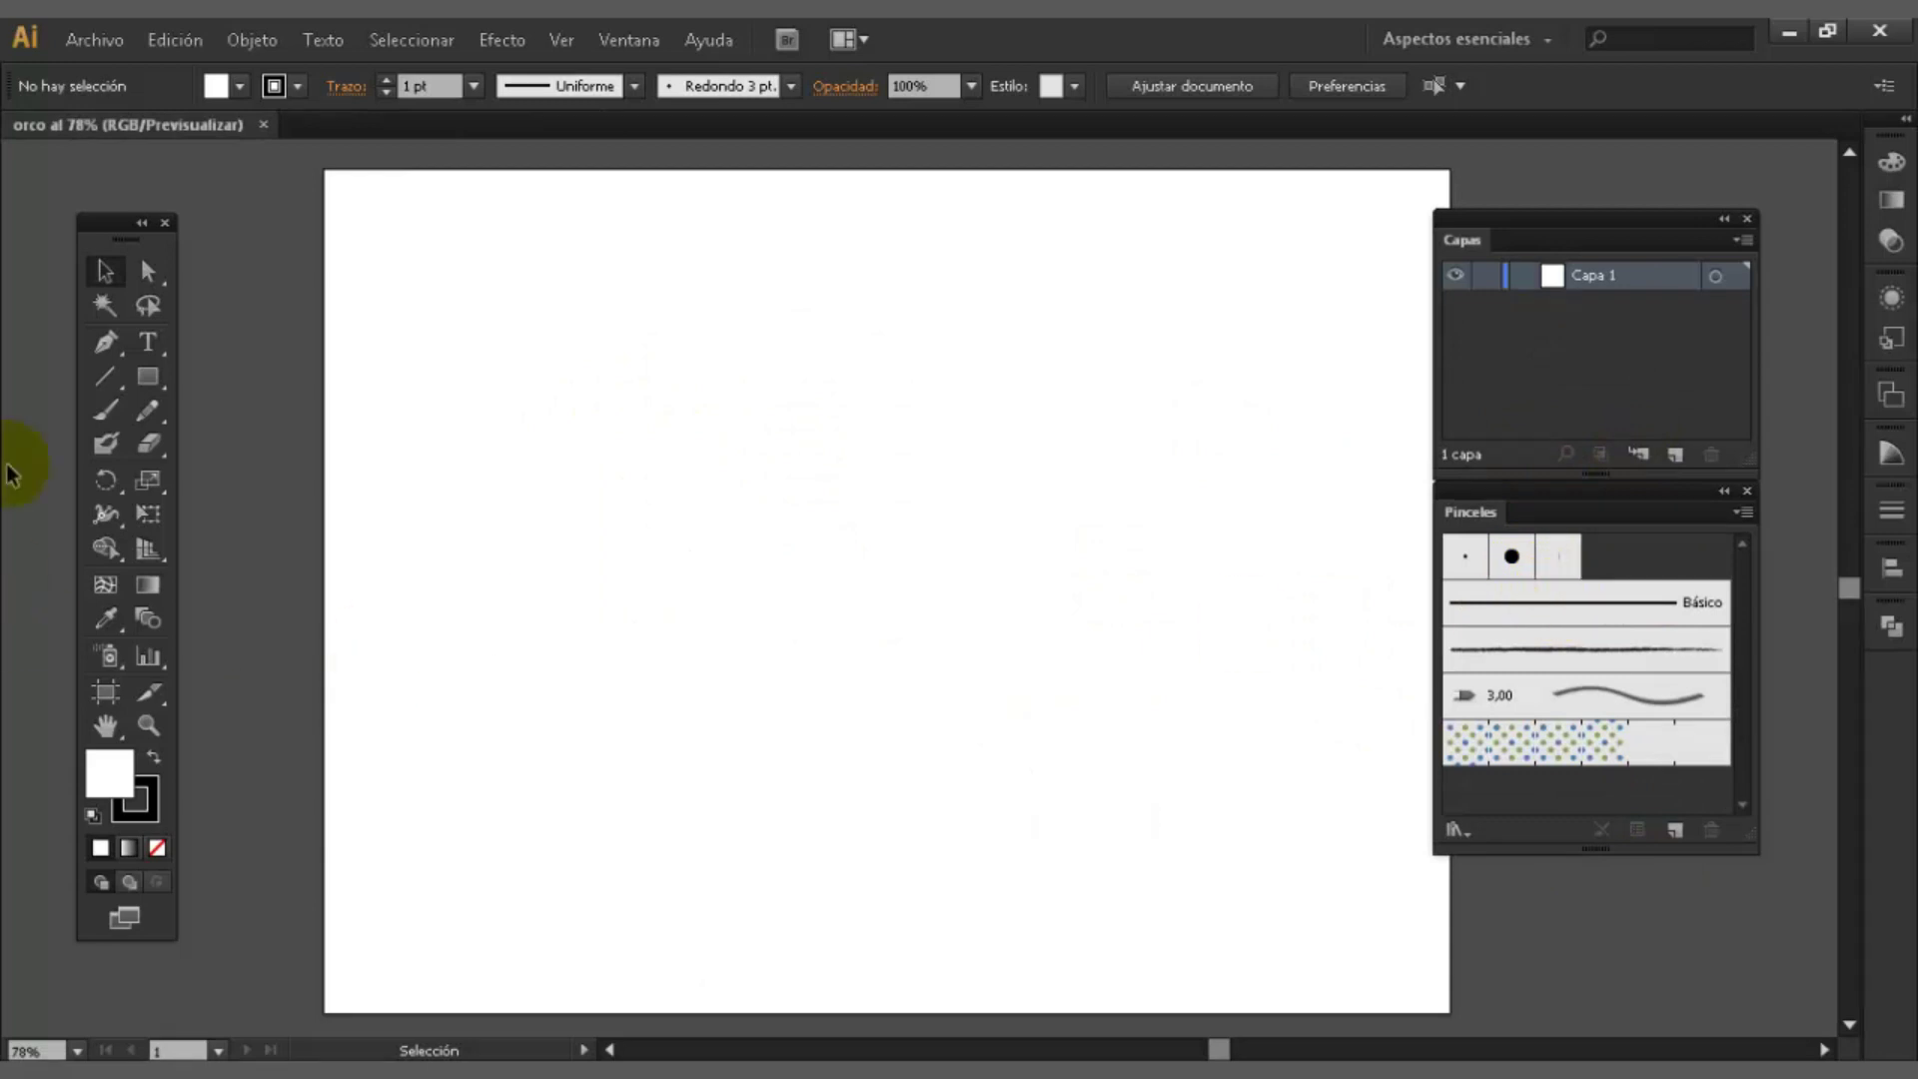
# - Draw a triangle on the artboard with the Star tool, using radii of 25 px and 50 px and 3 points
pyautogui.click(153, 381)
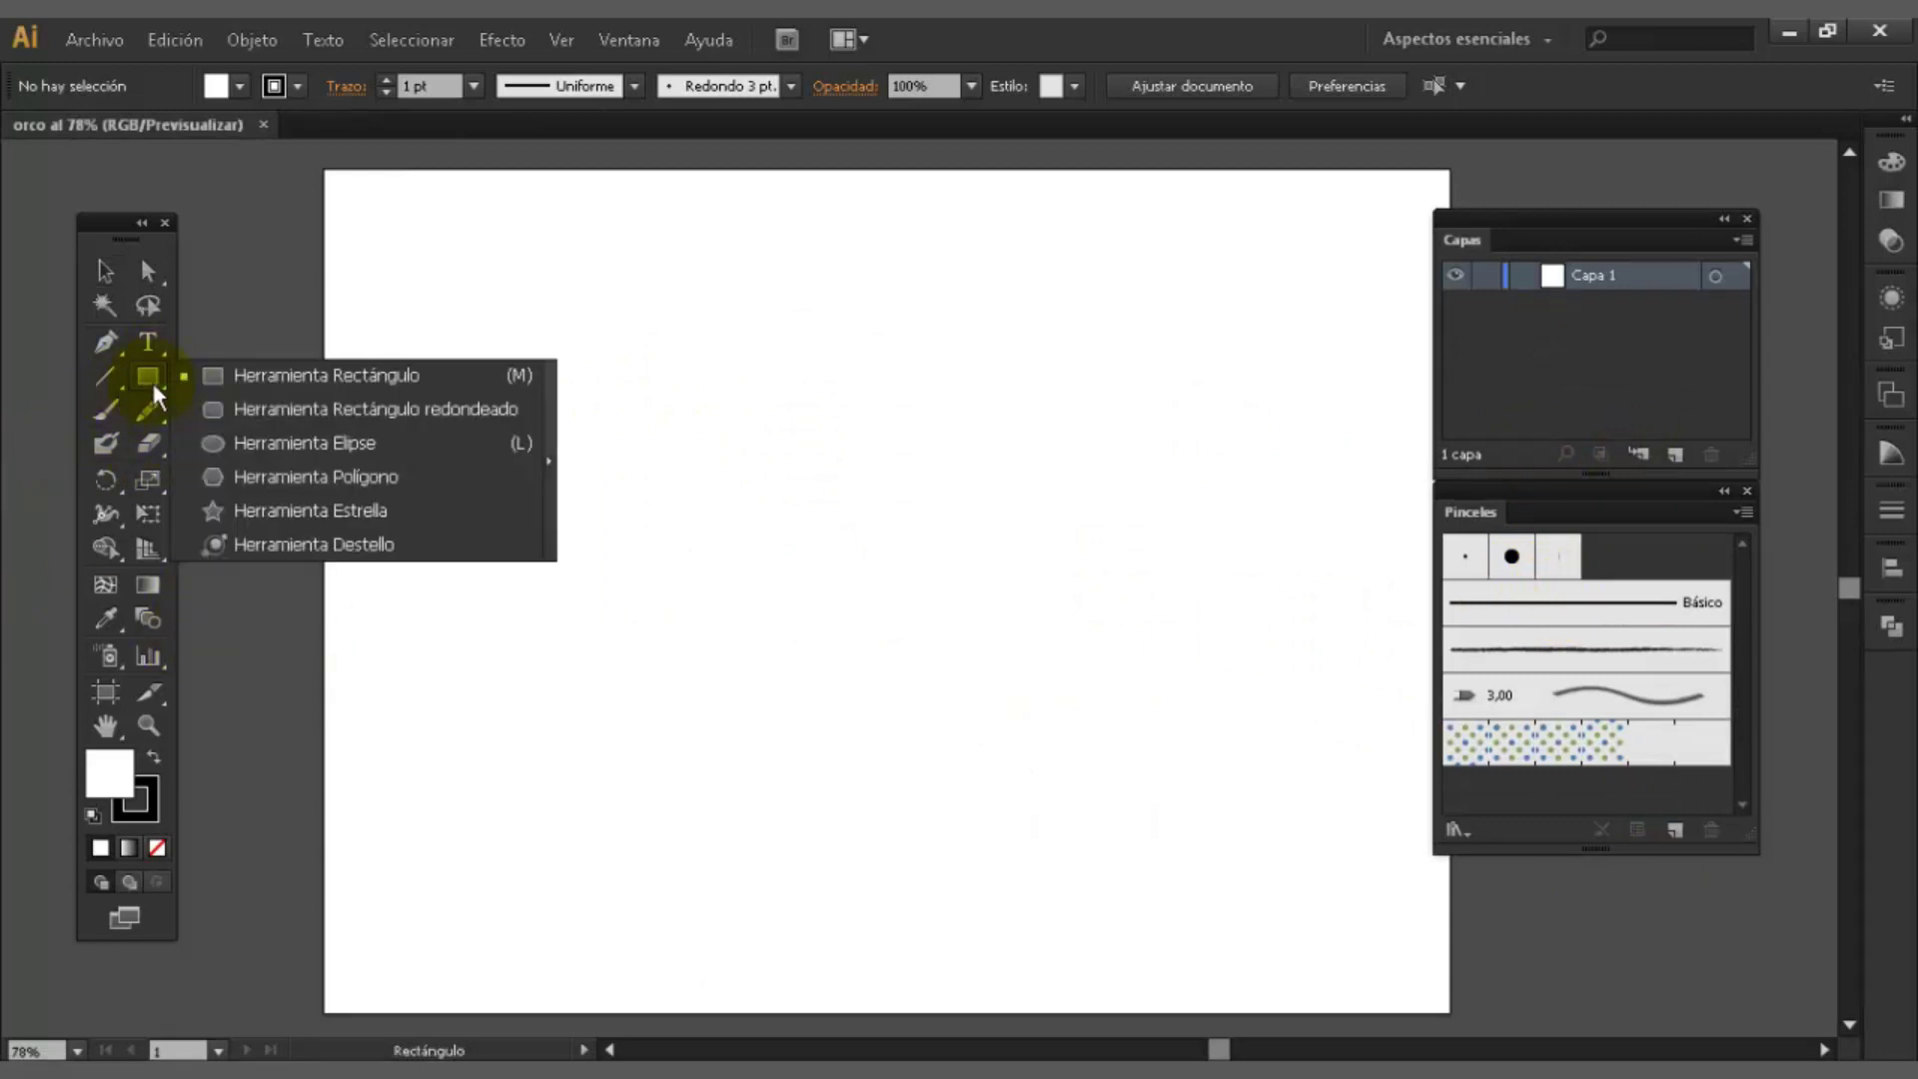
pyautogui.click(338, 512)
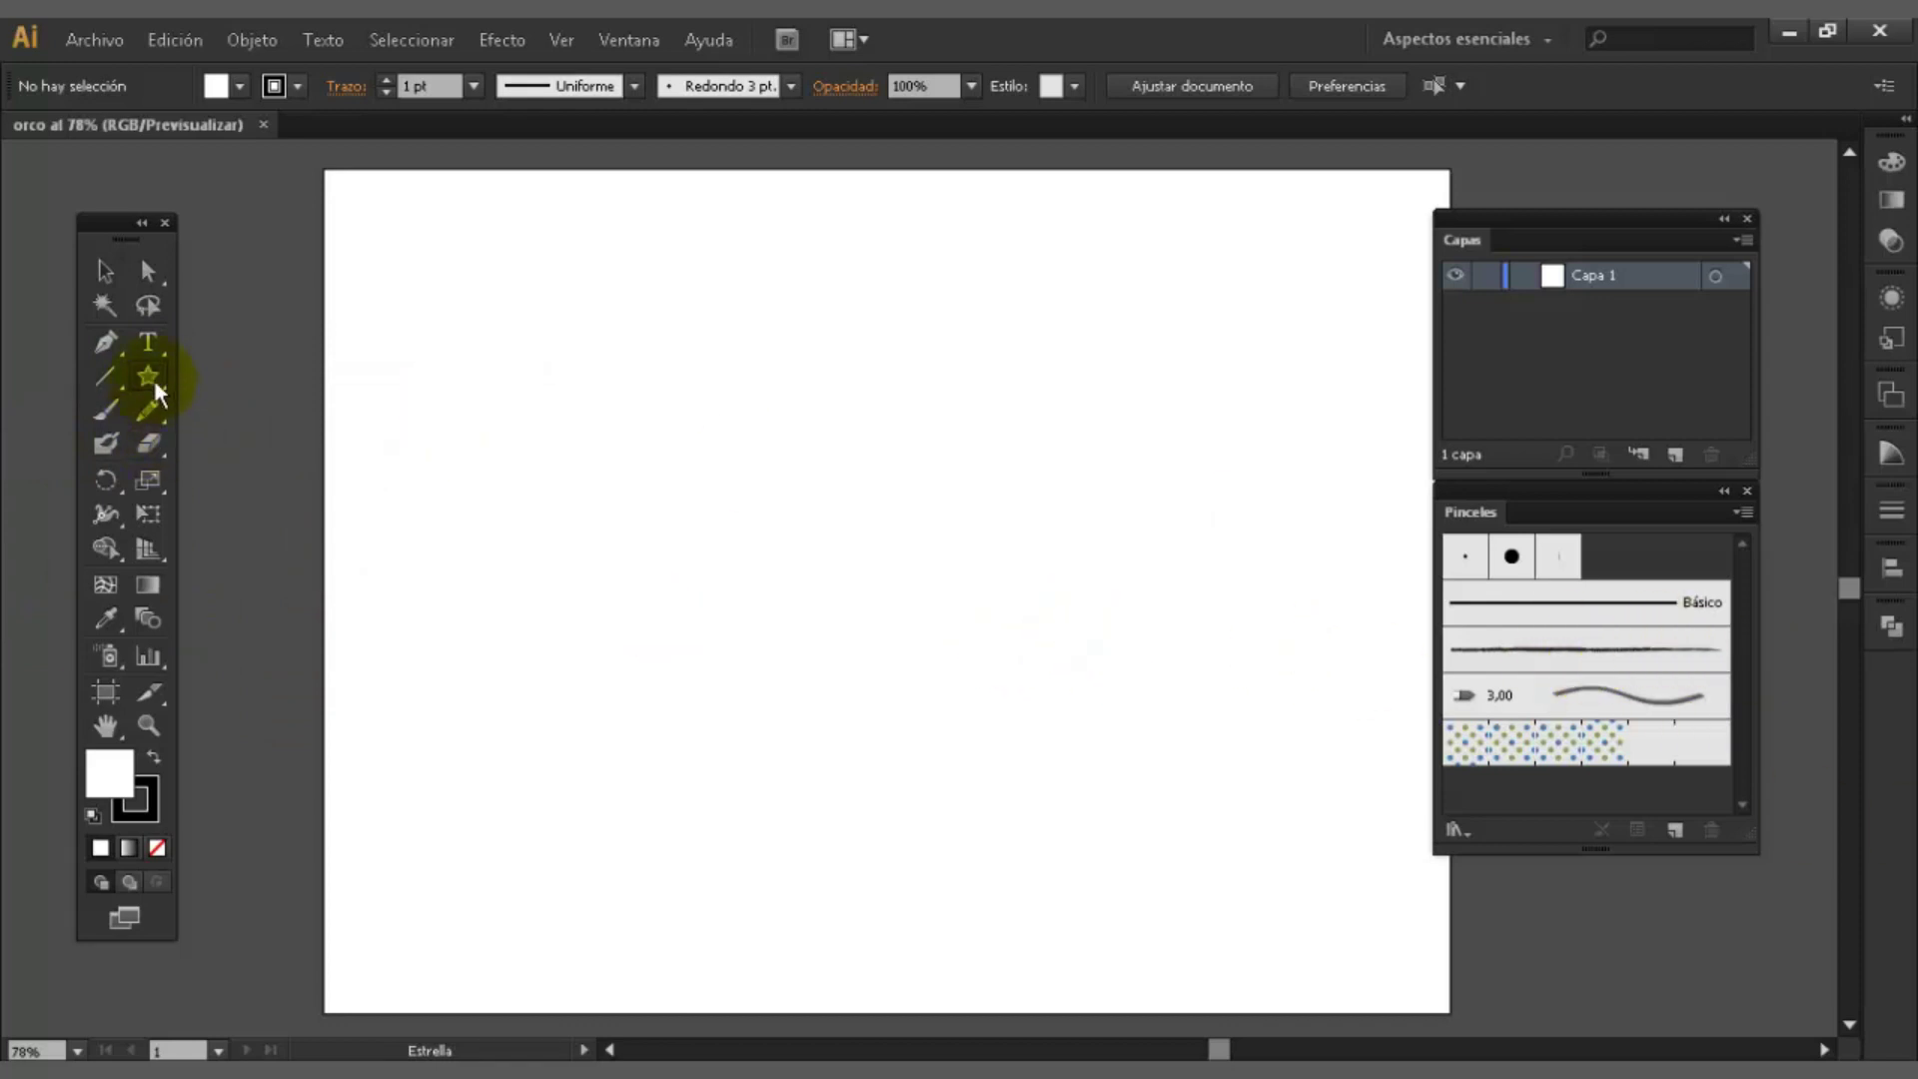
pyautogui.click(811, 472)
pyautogui.write('3')
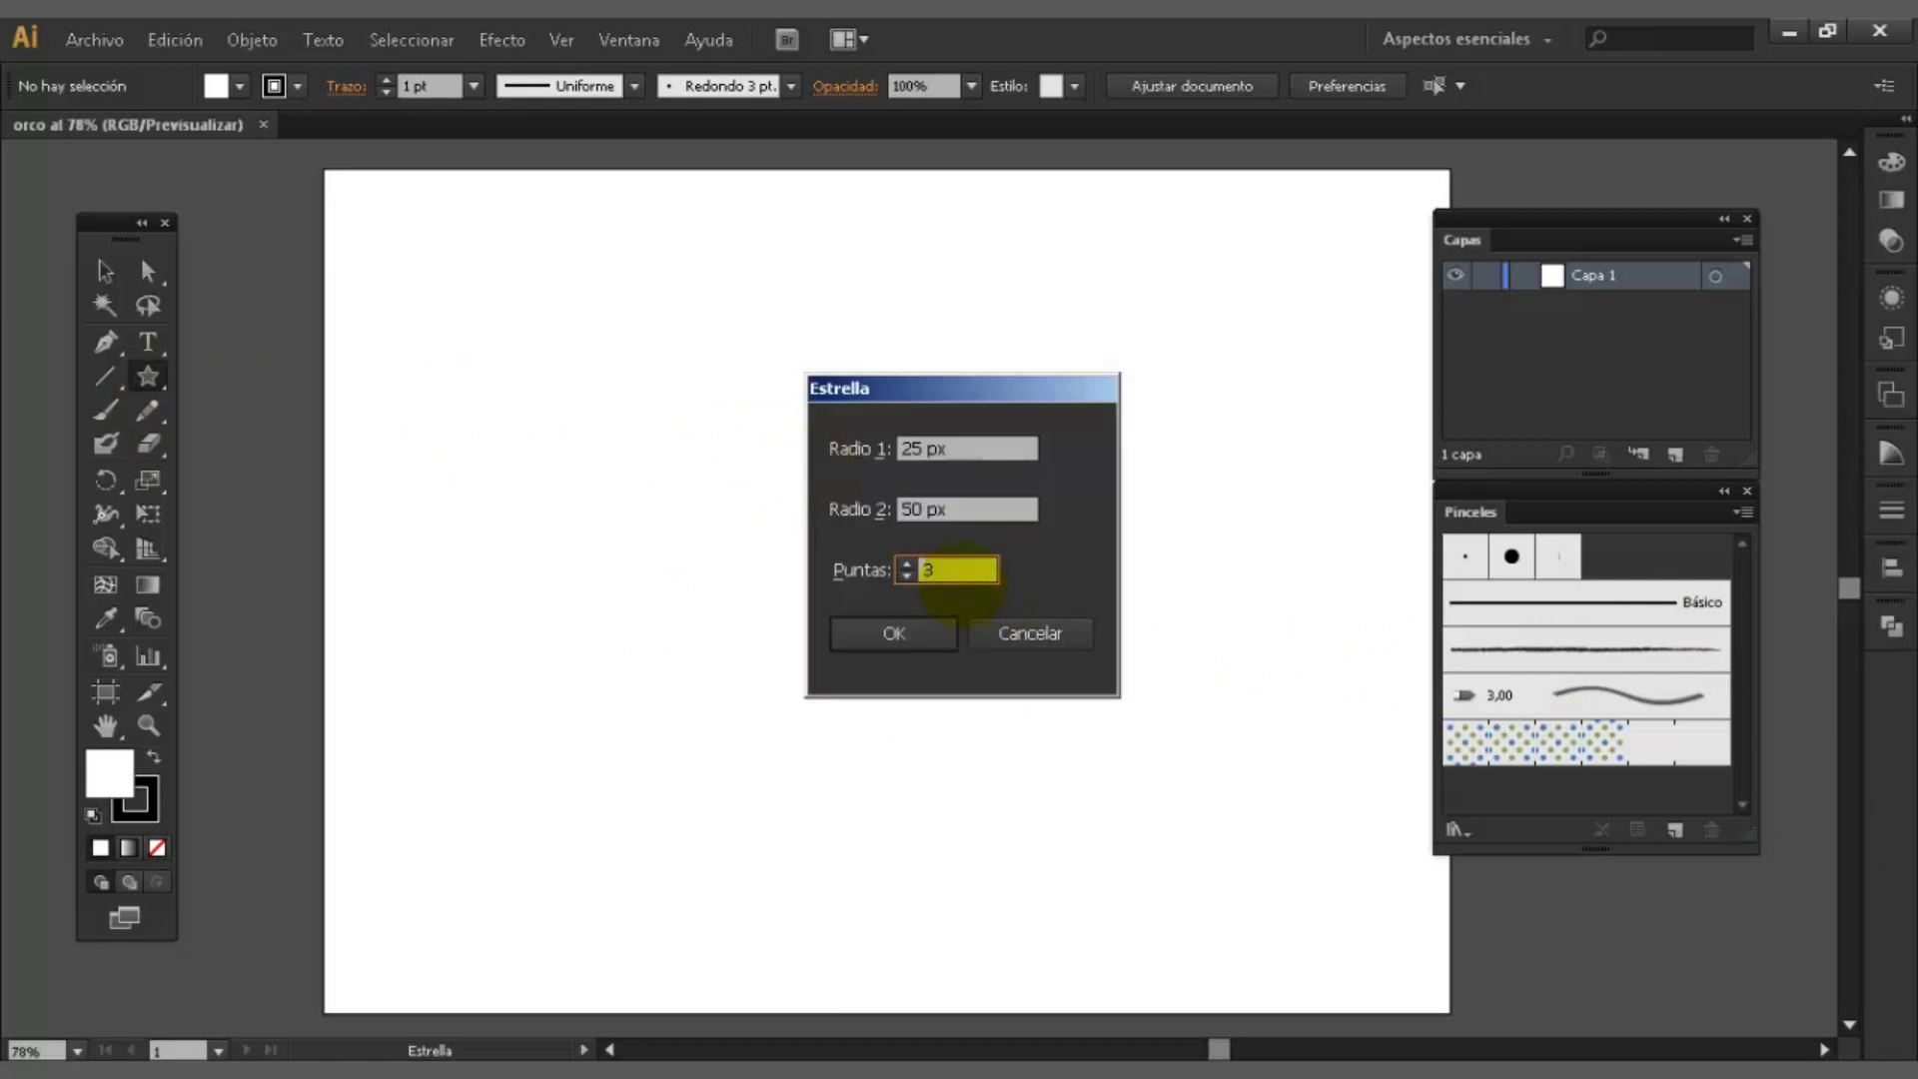
pyautogui.click(914, 633)
pyautogui.click(107, 270)
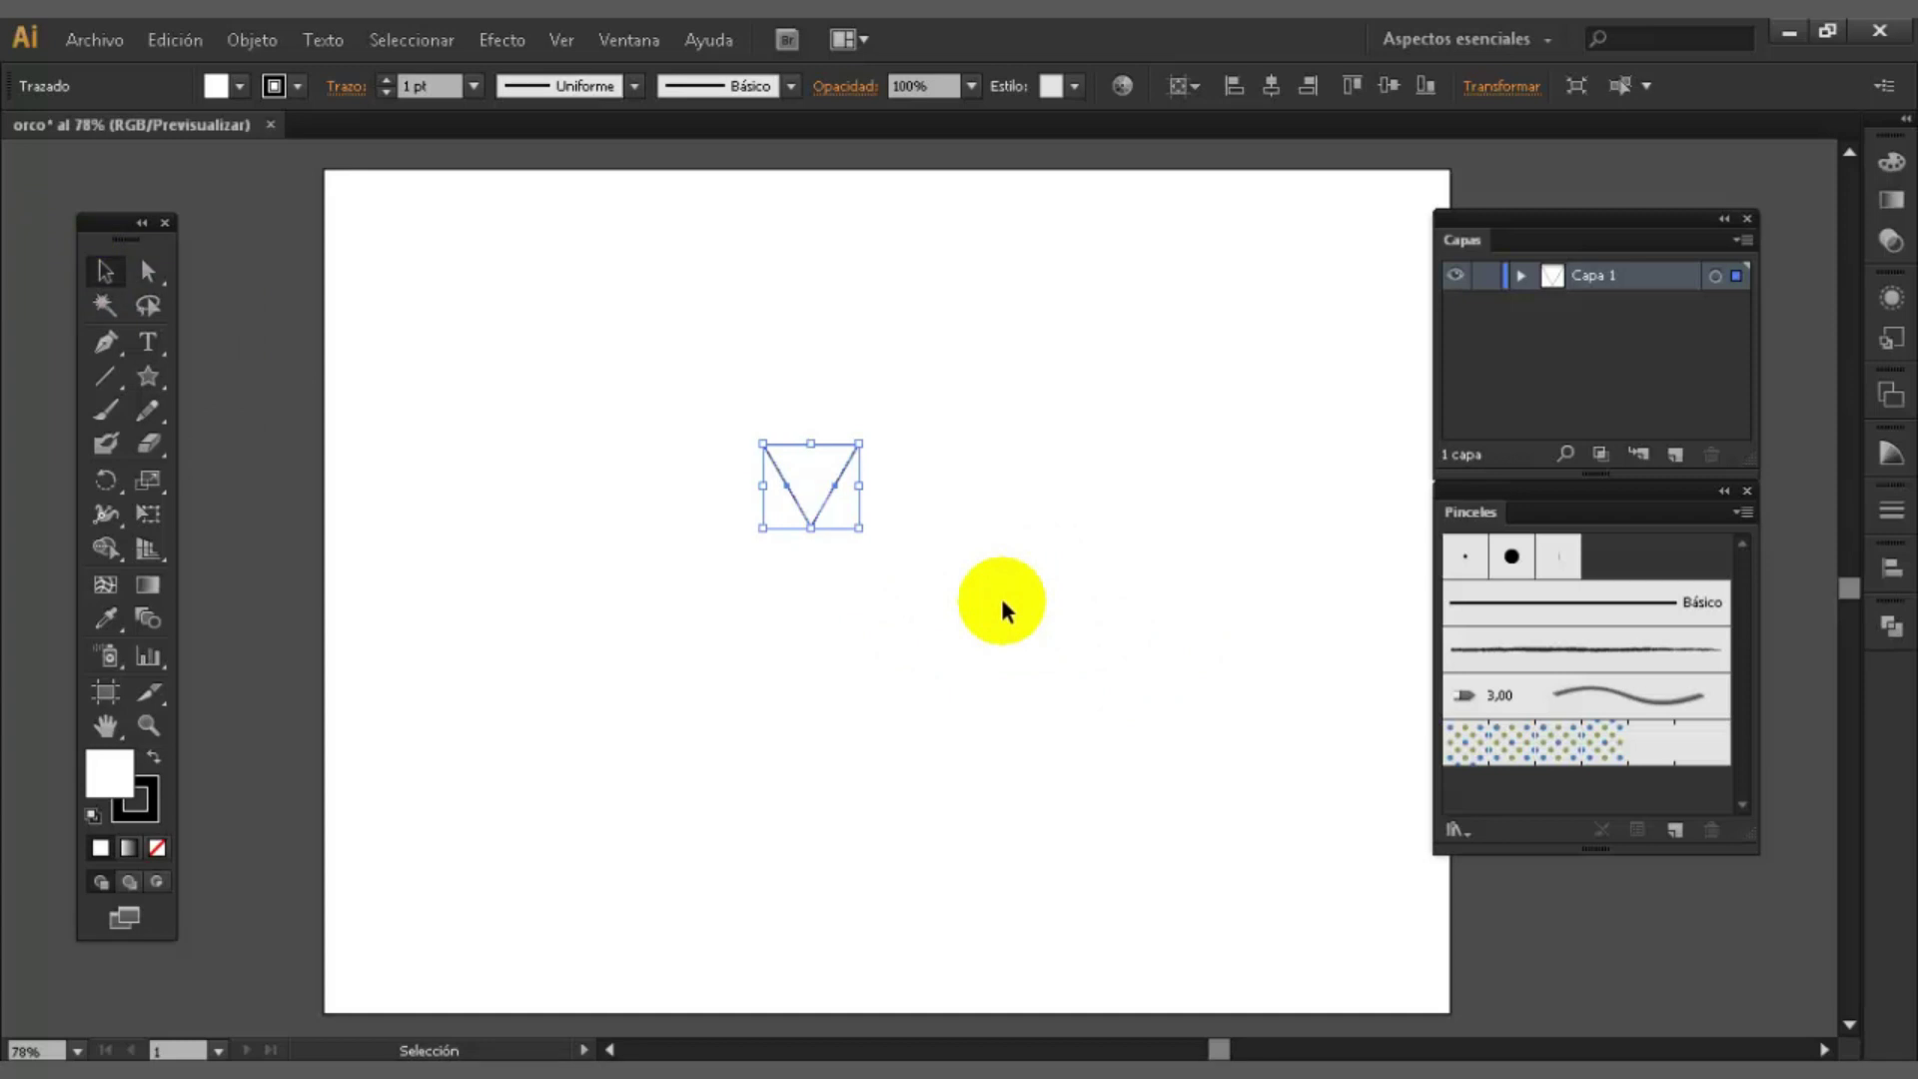
# - Rotate the triangle so that its tip points left
pyautogui.press('r')
pyautogui.moveTo(802, 445); pyautogui.dragTo(914, 492)
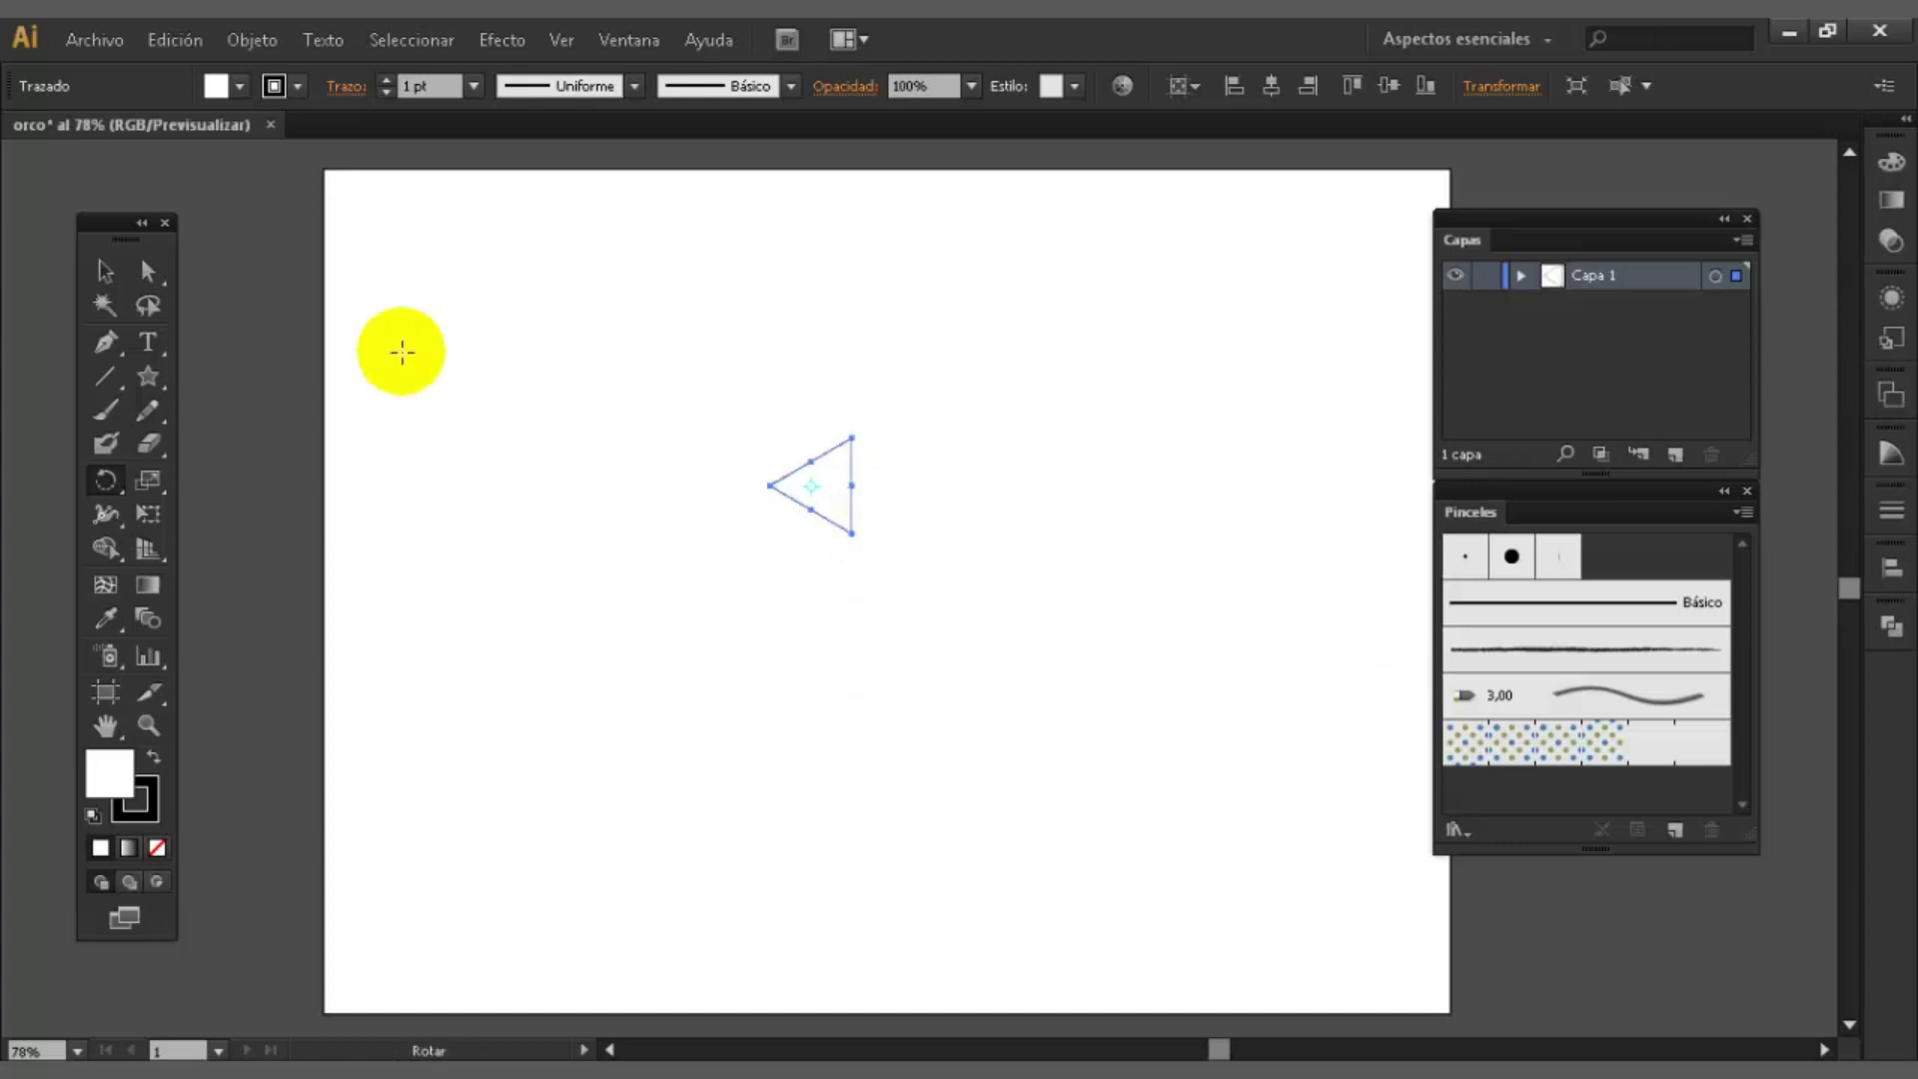
pyautogui.click(105, 271)
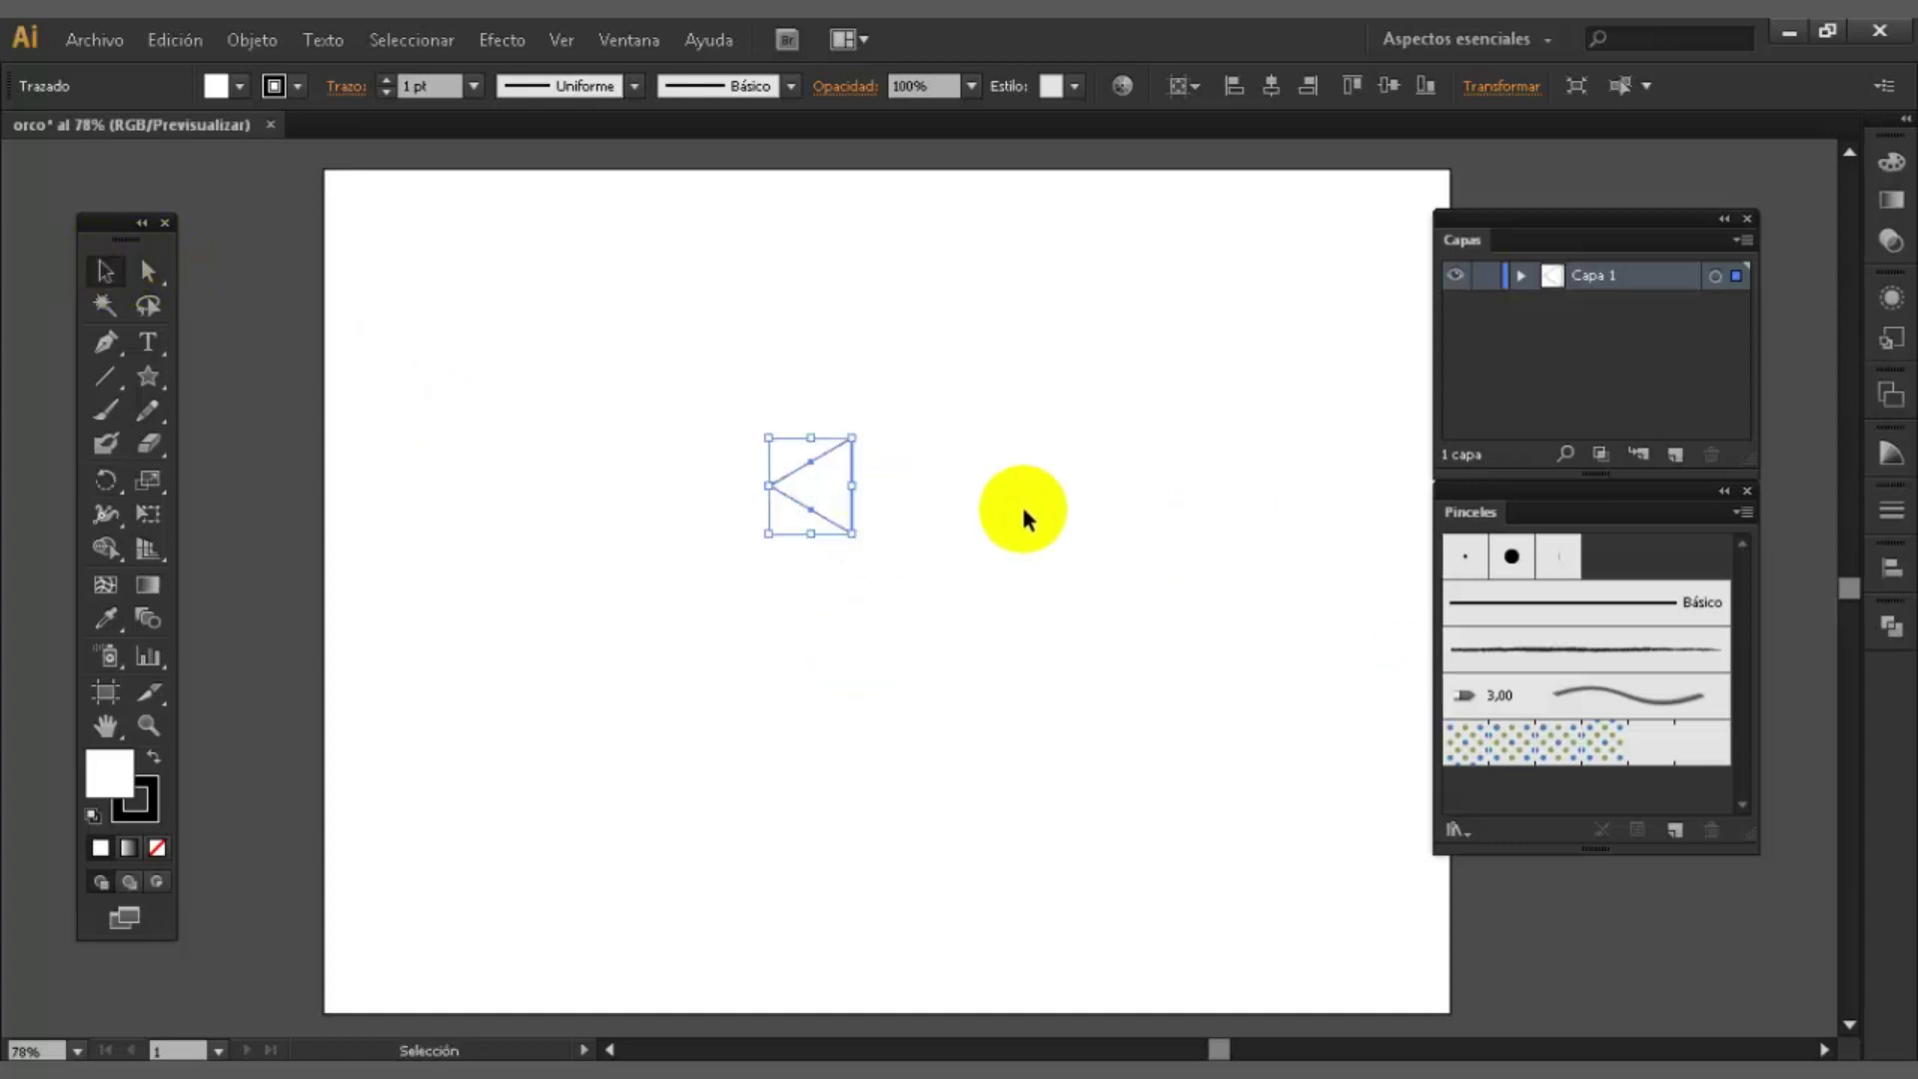
pyautogui.press('a')
pyautogui.press('v')
pyautogui.press('ctrl')
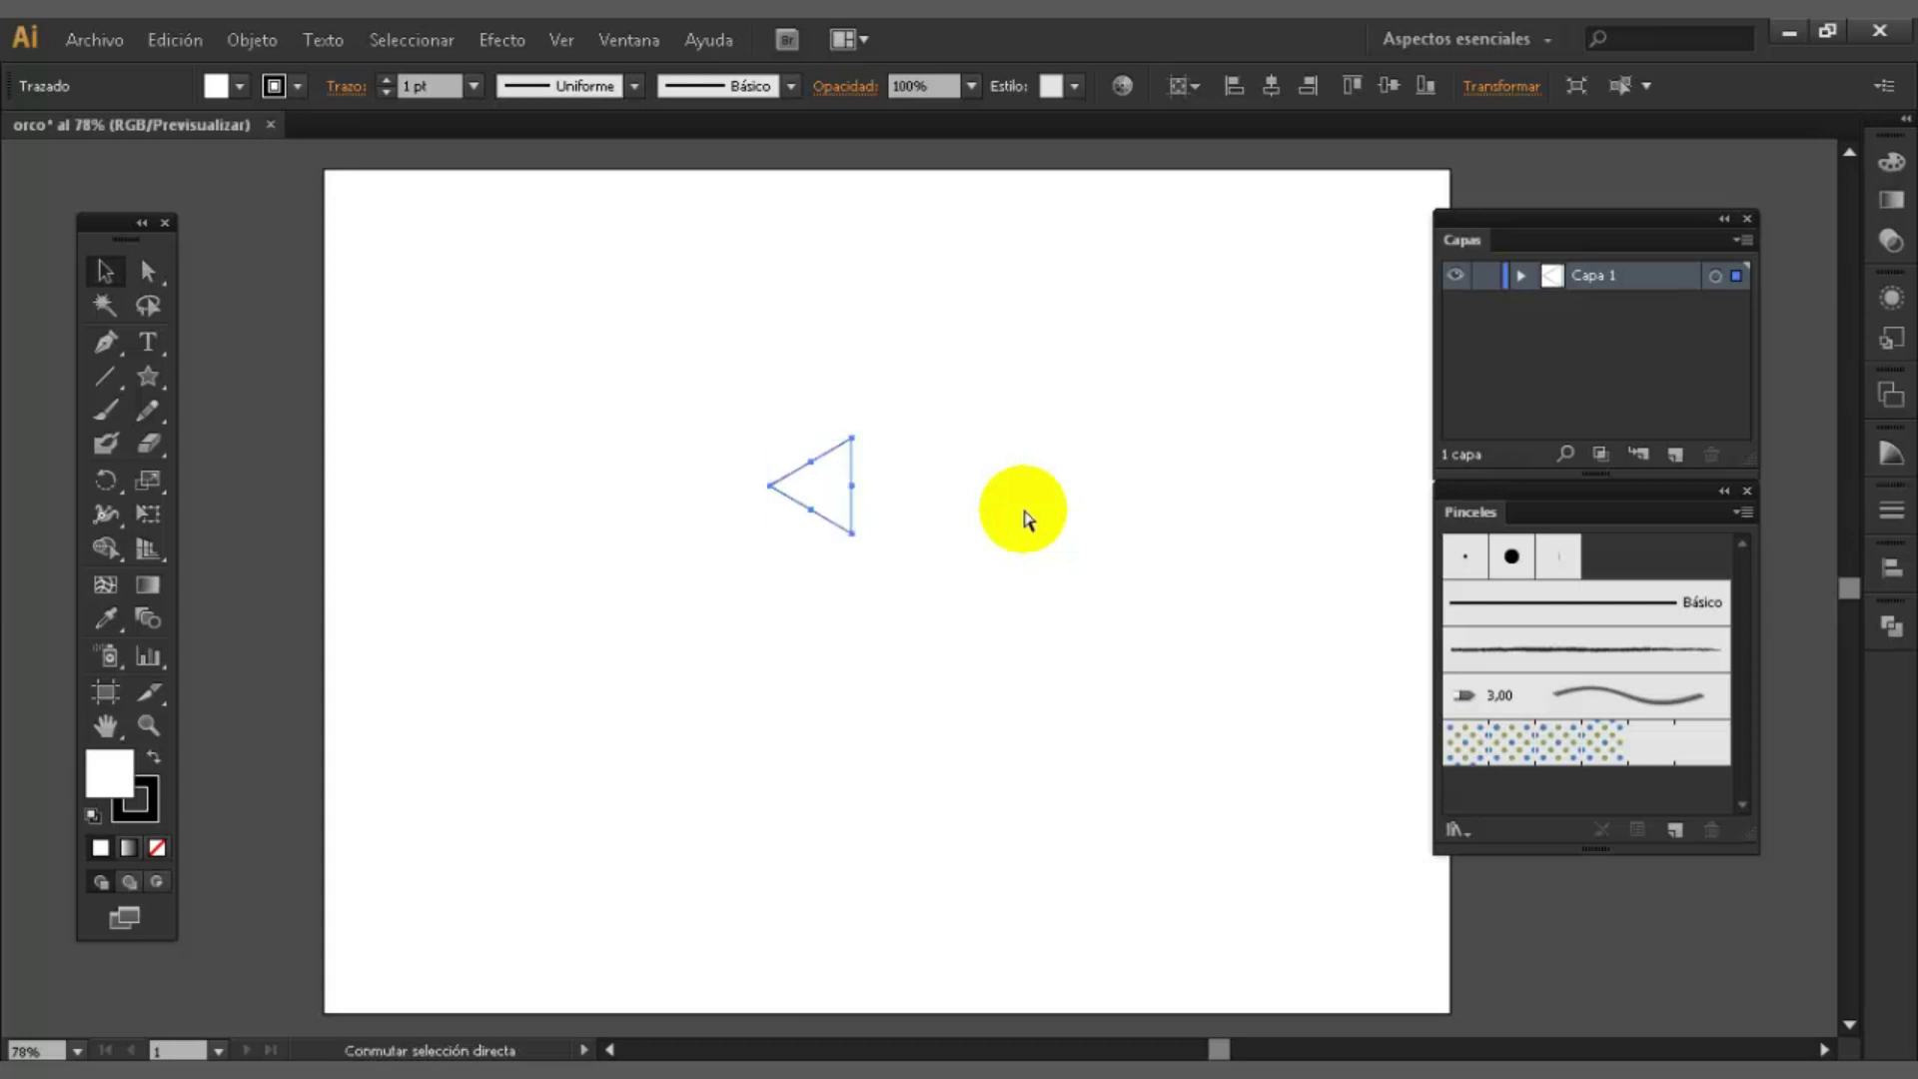
pyautogui.hotkey('shift', 'v')
pyautogui.click(104, 270)
# - Try to reflect the triangle so that its tip points right, and undo the change
pyautogui.press('o')
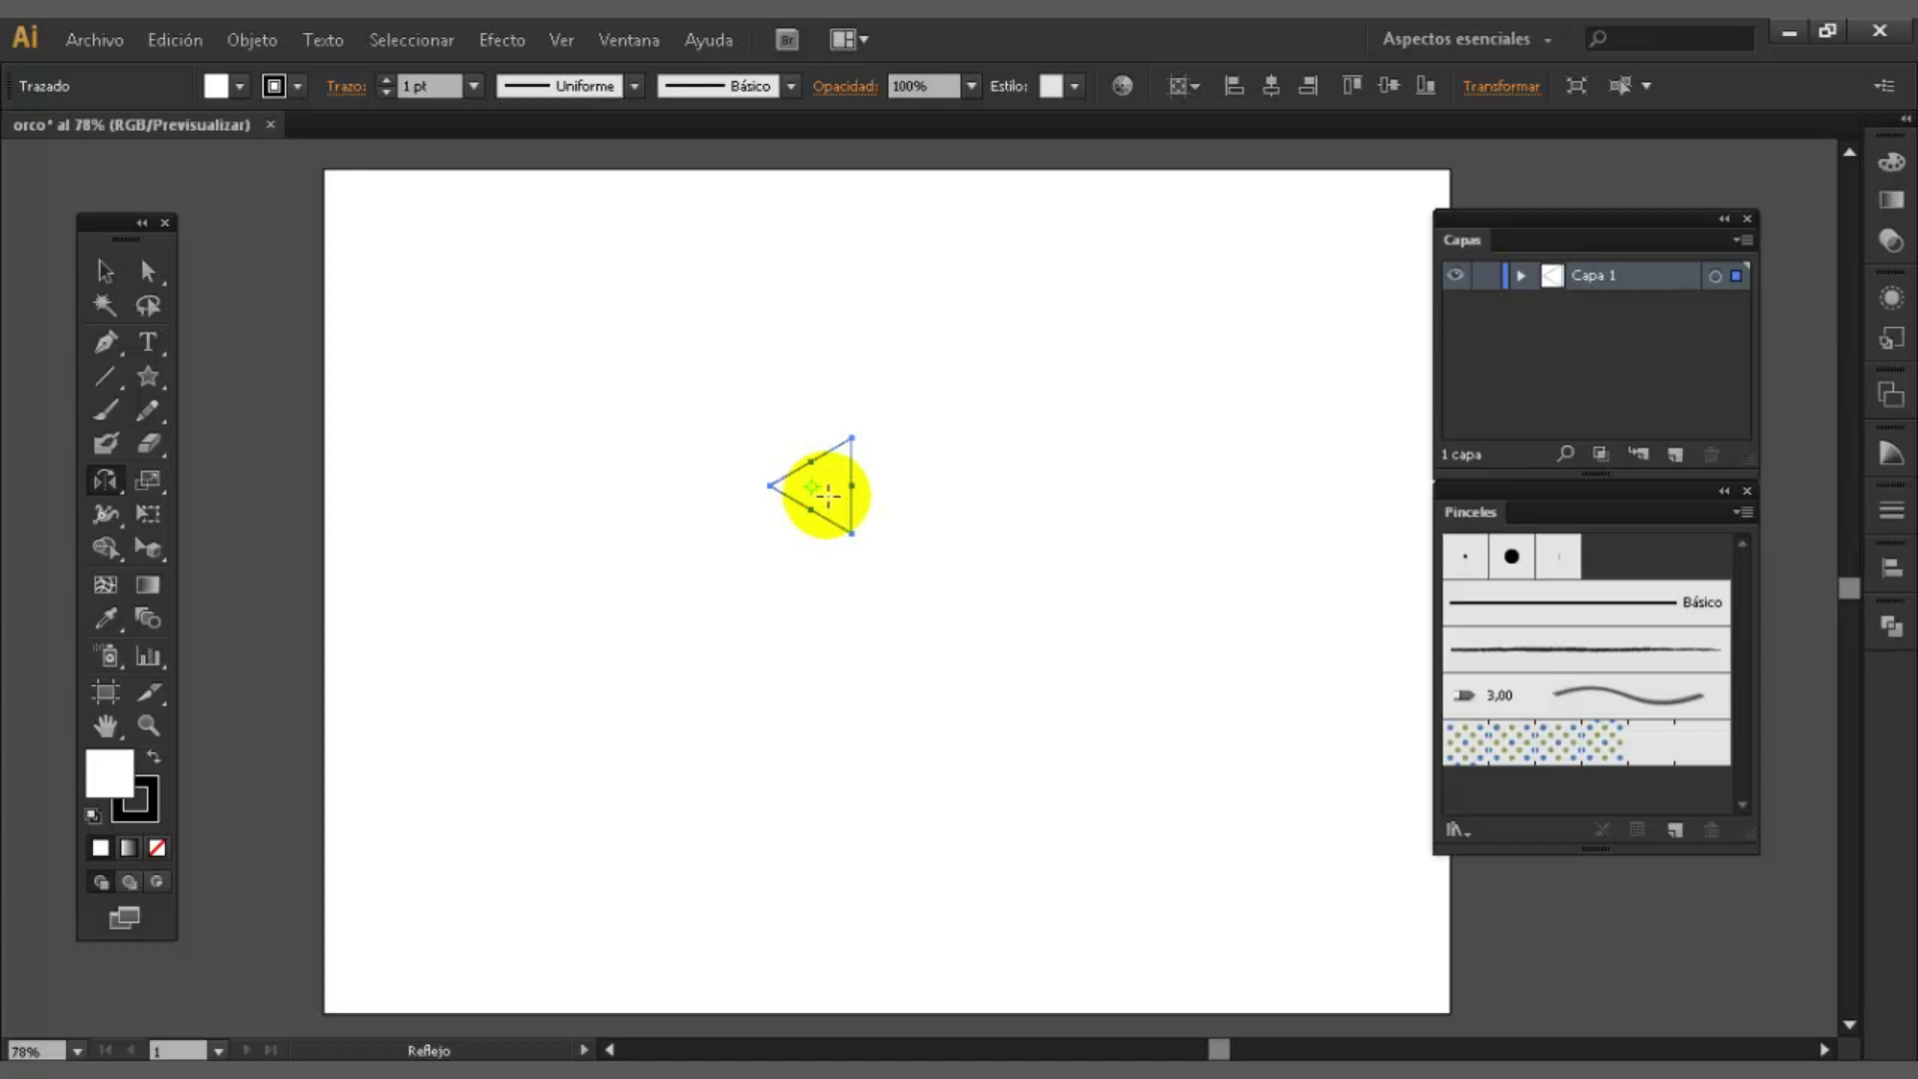
pyautogui.moveTo(827, 494)
pyautogui.mouseDown()
pyautogui.moveTo(963, 505)
pyautogui.moveTo(629, 475)
pyautogui.moveTo(1130, 566)
pyautogui.moveTo(853, 509)
pyautogui.mouseUp()
pyautogui.click(105, 272)
pyautogui.click(1059, 489)
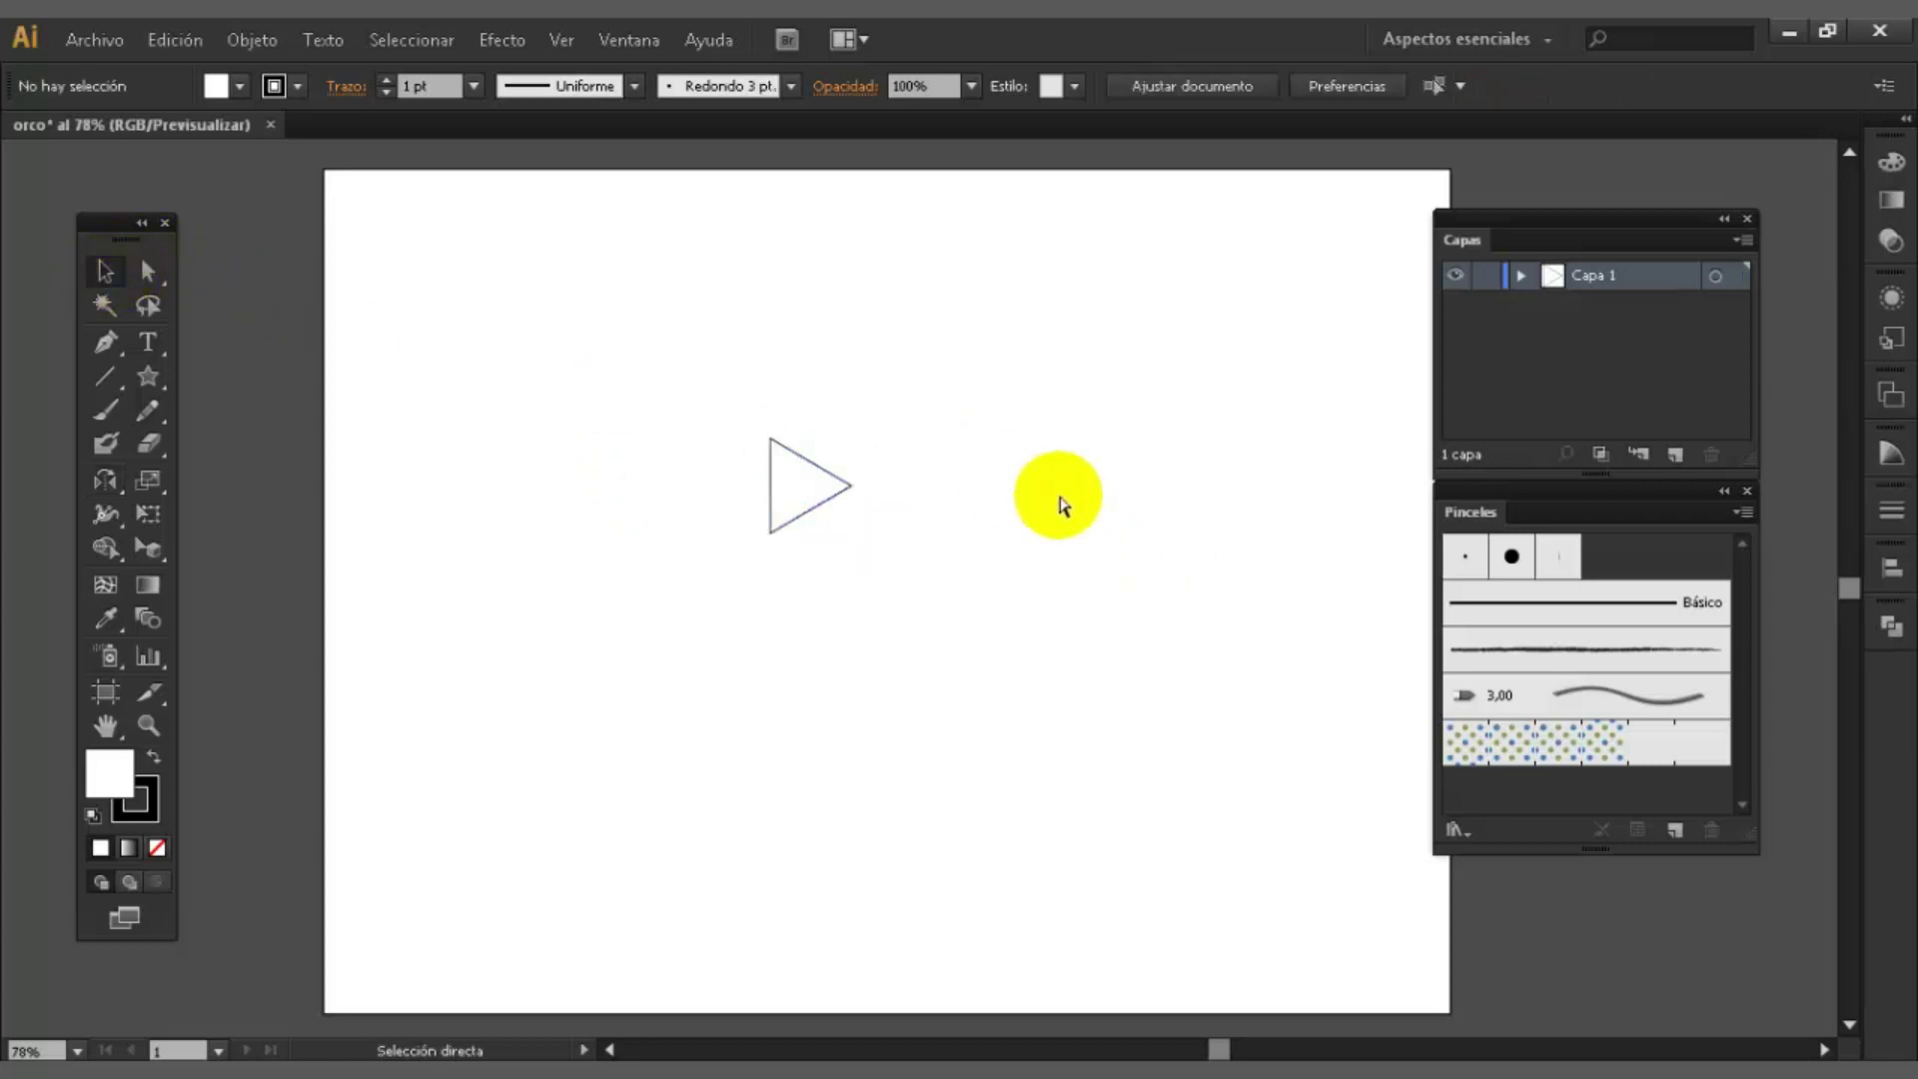
pyautogui.hotkey('ctrl', 'z')
# - Try moving the left-pointing triangle to the right across the artboard, undoing each attempt
pyautogui.moveTo(823, 540); pyautogui.dragTo(1104, 527)
pyautogui.hotkey('ctrl', 'z')
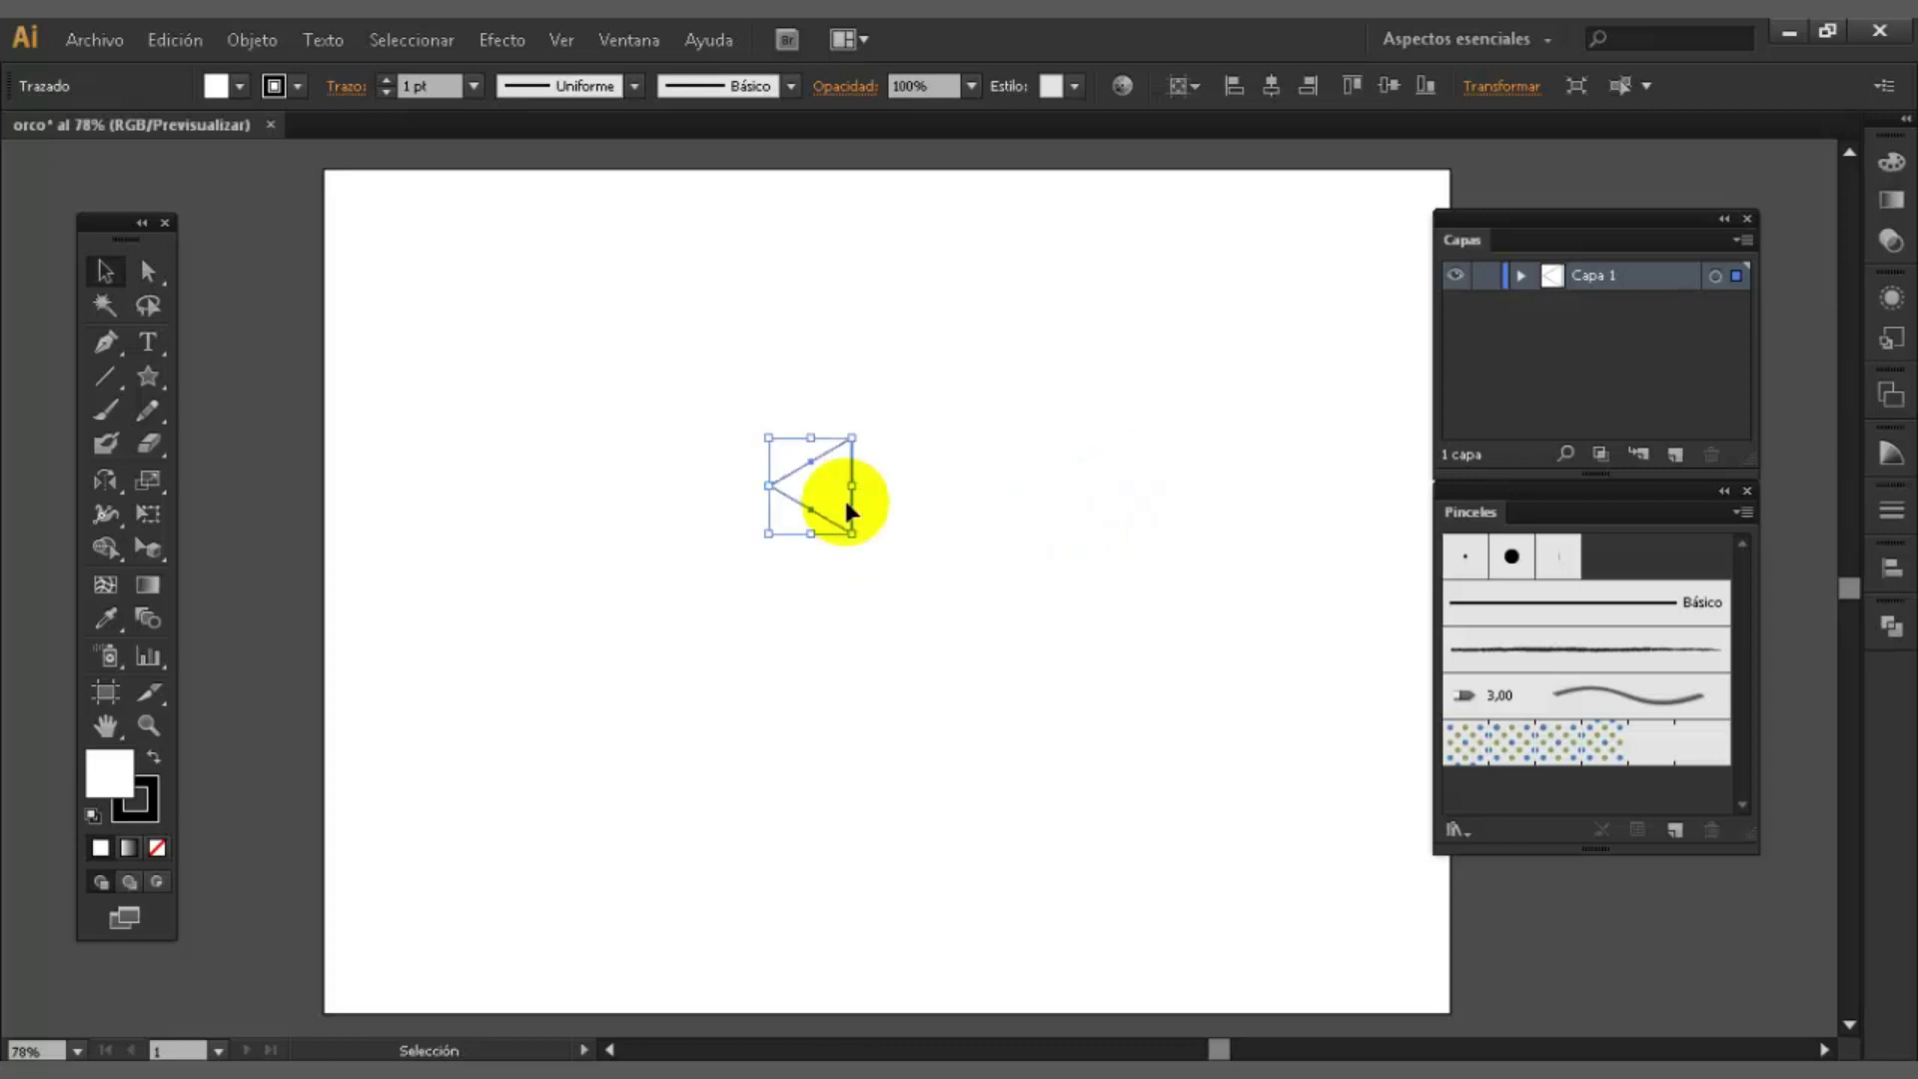
pyautogui.press('a')
pyautogui.press('v')
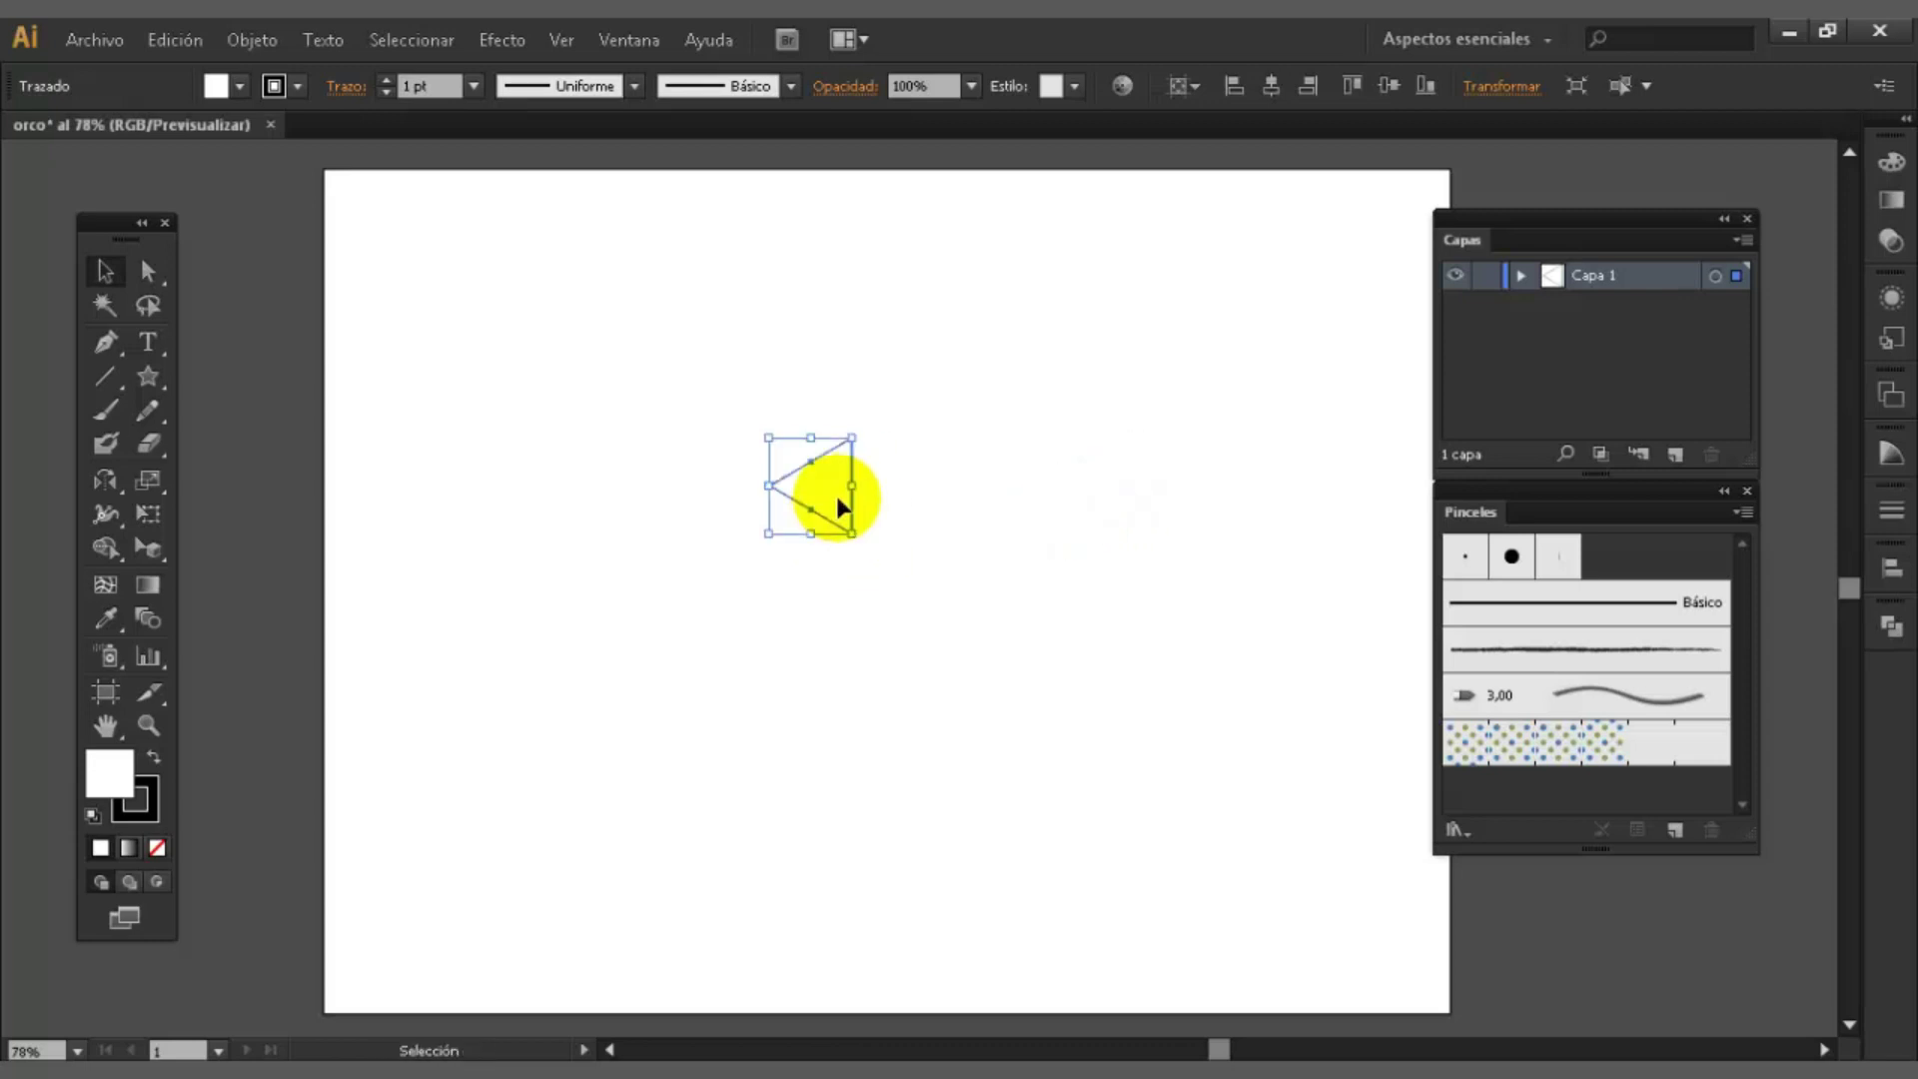
pyautogui.press('ctrl')
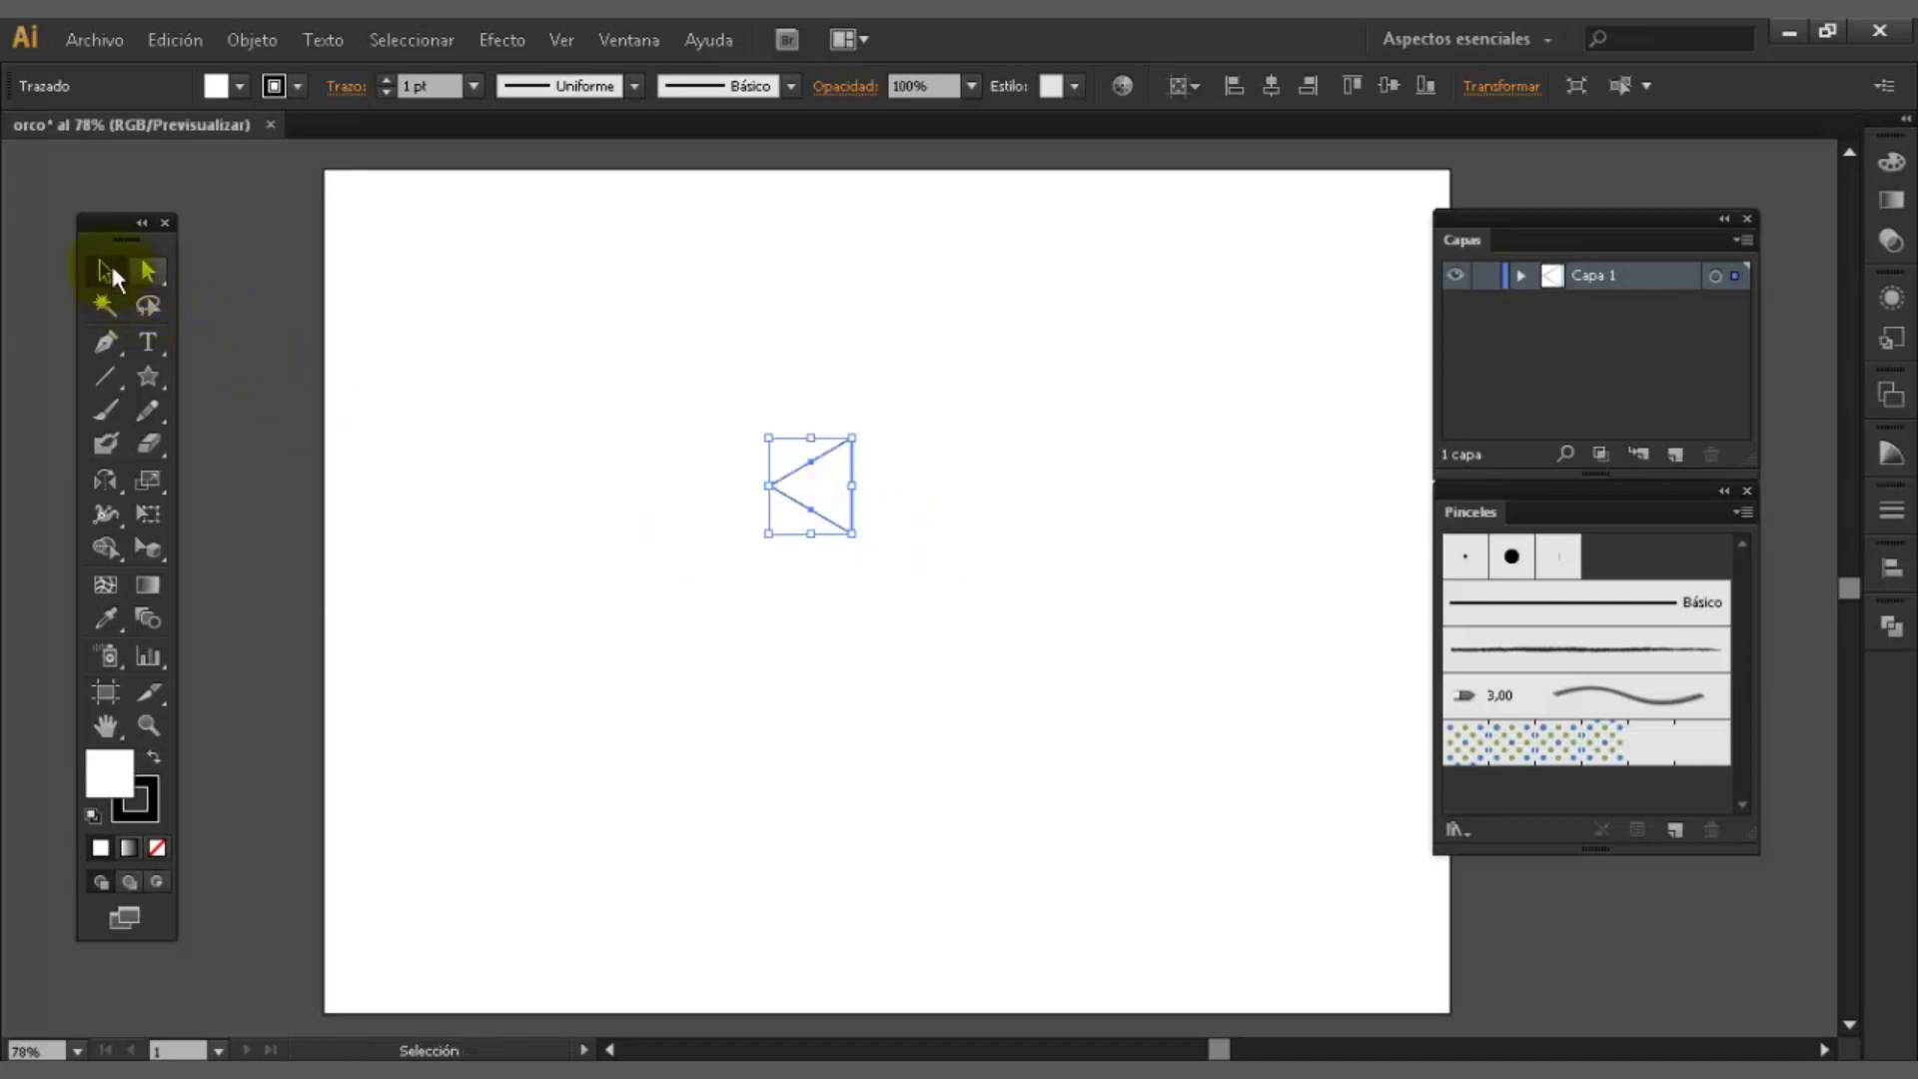
pyautogui.click(647, 543)
pyautogui.moveTo(791, 507); pyautogui.dragTo(1014, 512)
pyautogui.hotkey('ctrl', 'z')
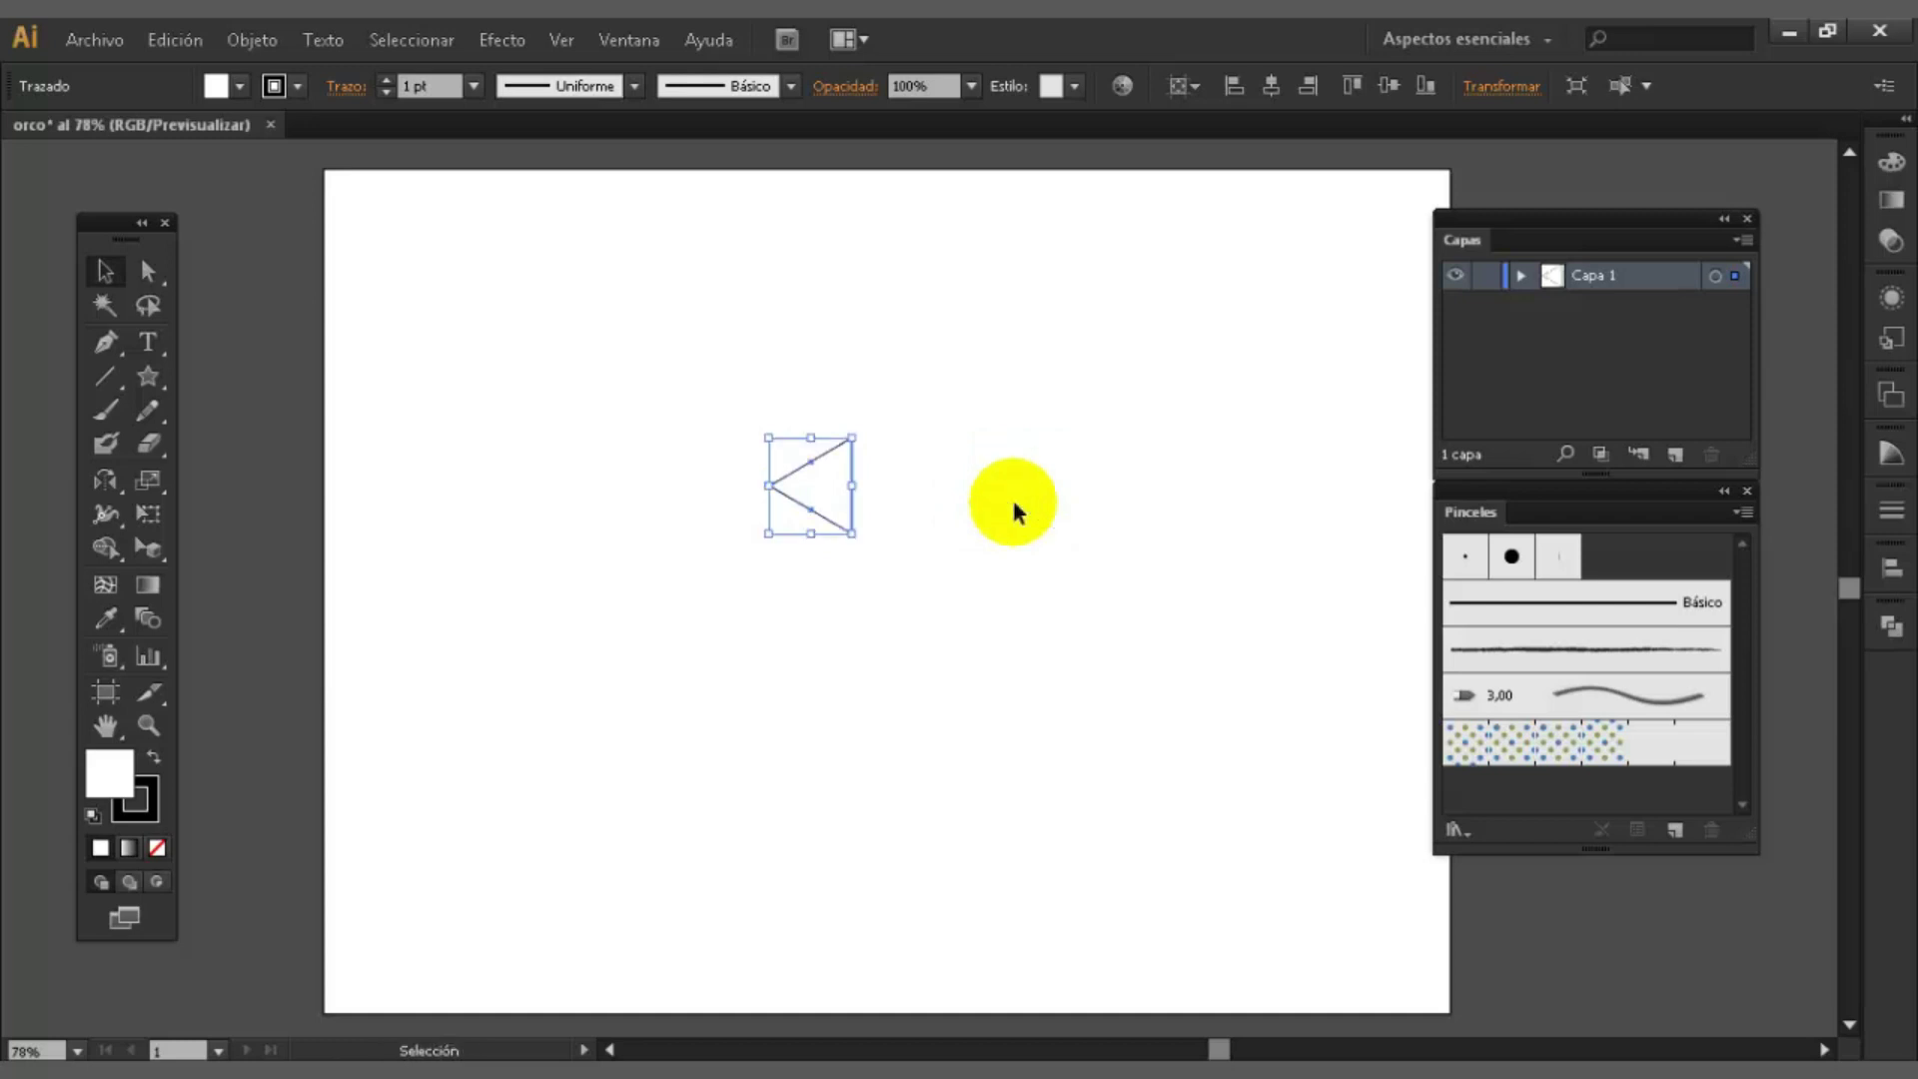
# - Make a mirrored copy of the triangle with its tip pointing right
pyautogui.press('r')
pyautogui.moveTo(775, 536); pyautogui.dragTo(974, 468)
pyautogui.click(103, 271)
pyautogui.click(987, 473)
# - Nudge the right-pointing triangle horizontally to the right until its base is close to the base of the left-pointing one
pyautogui.click(822, 503)
pyautogui.press('Right')
pyautogui.press('Right')
pyautogui.press('Right')
pyautogui.press('Right')
pyautogui.press('Right')
pyautogui.press('Right')
pyautogui.press('Right')
pyautogui.press('Right')
pyautogui.press('Right')
pyautogui.press('Right')
pyautogui.press('Right')
pyautogui.press('Right')
pyautogui.press('Right')
pyautogui.press('Right')
pyautogui.press('Right')
pyautogui.press('Right')
pyautogui.press('Right')
pyautogui.press('Right')
pyautogui.press('Right')
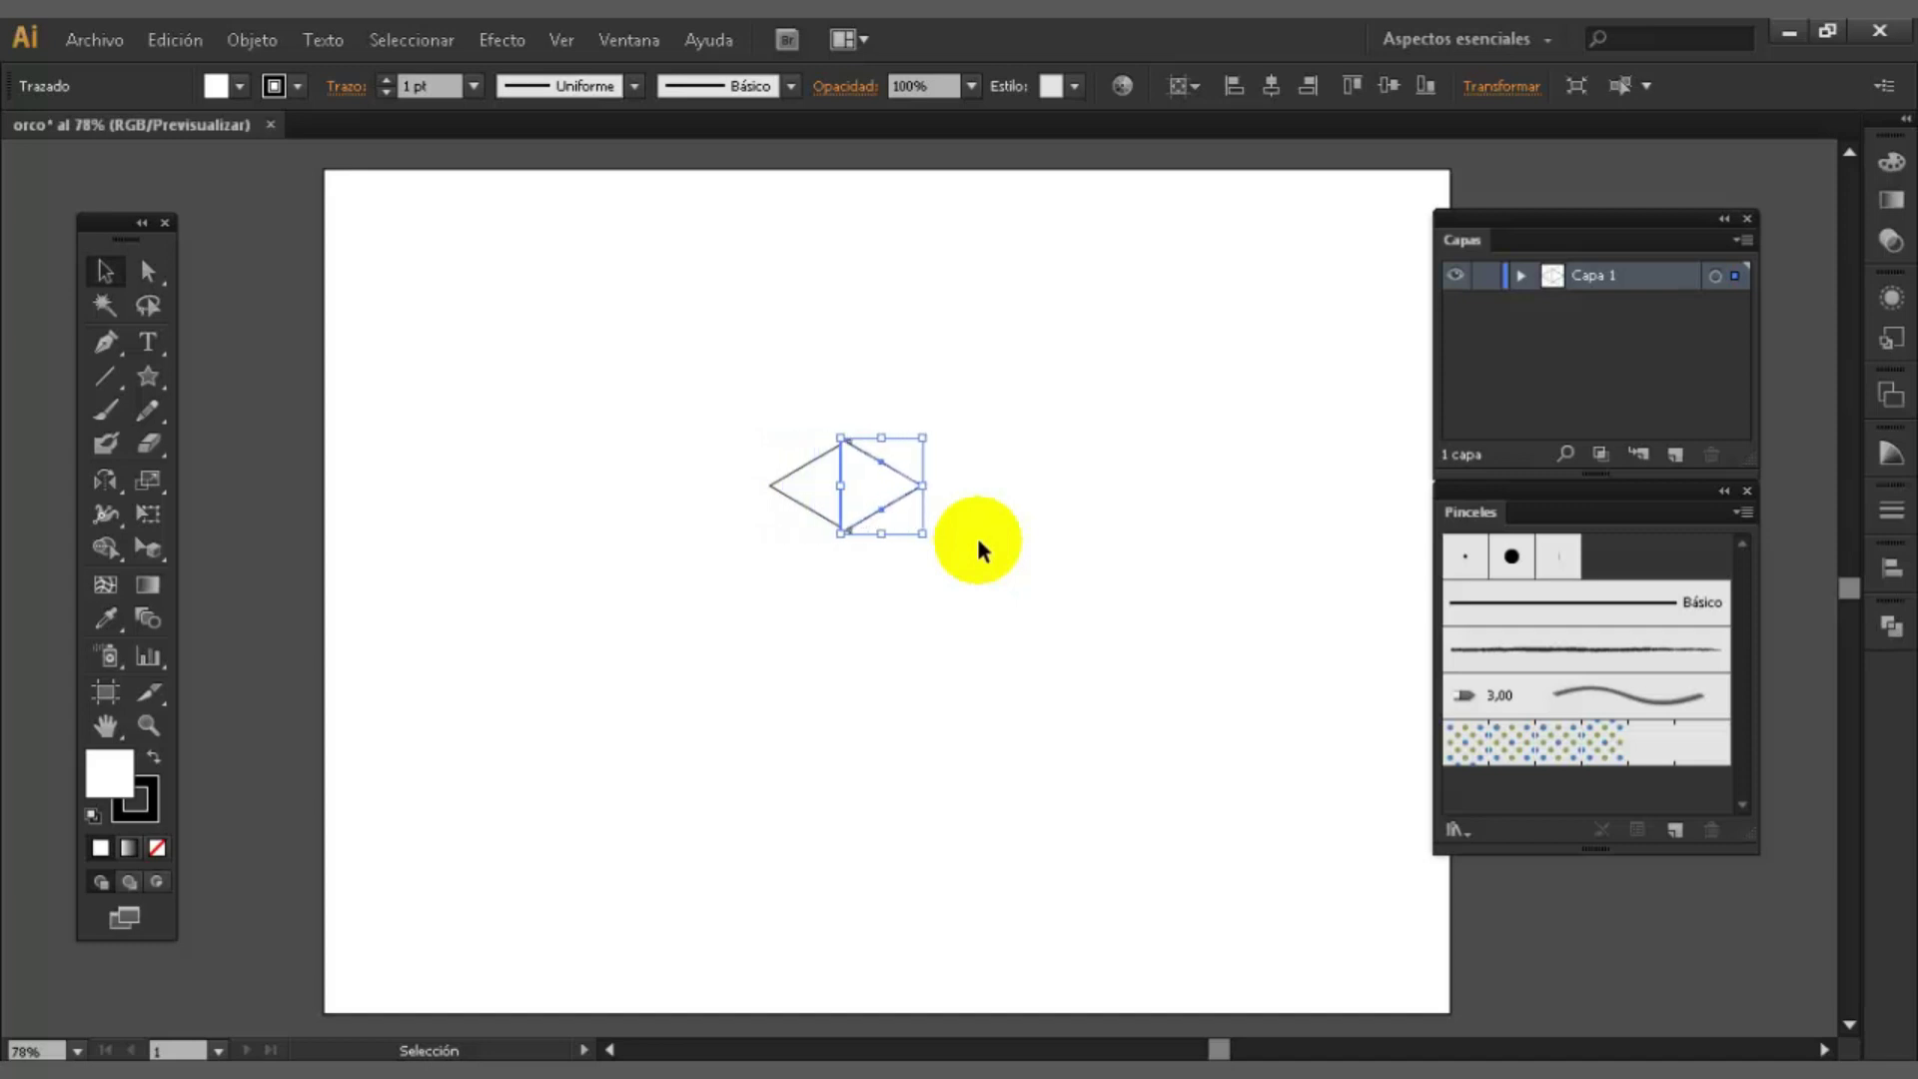
pyautogui.click(895, 523)
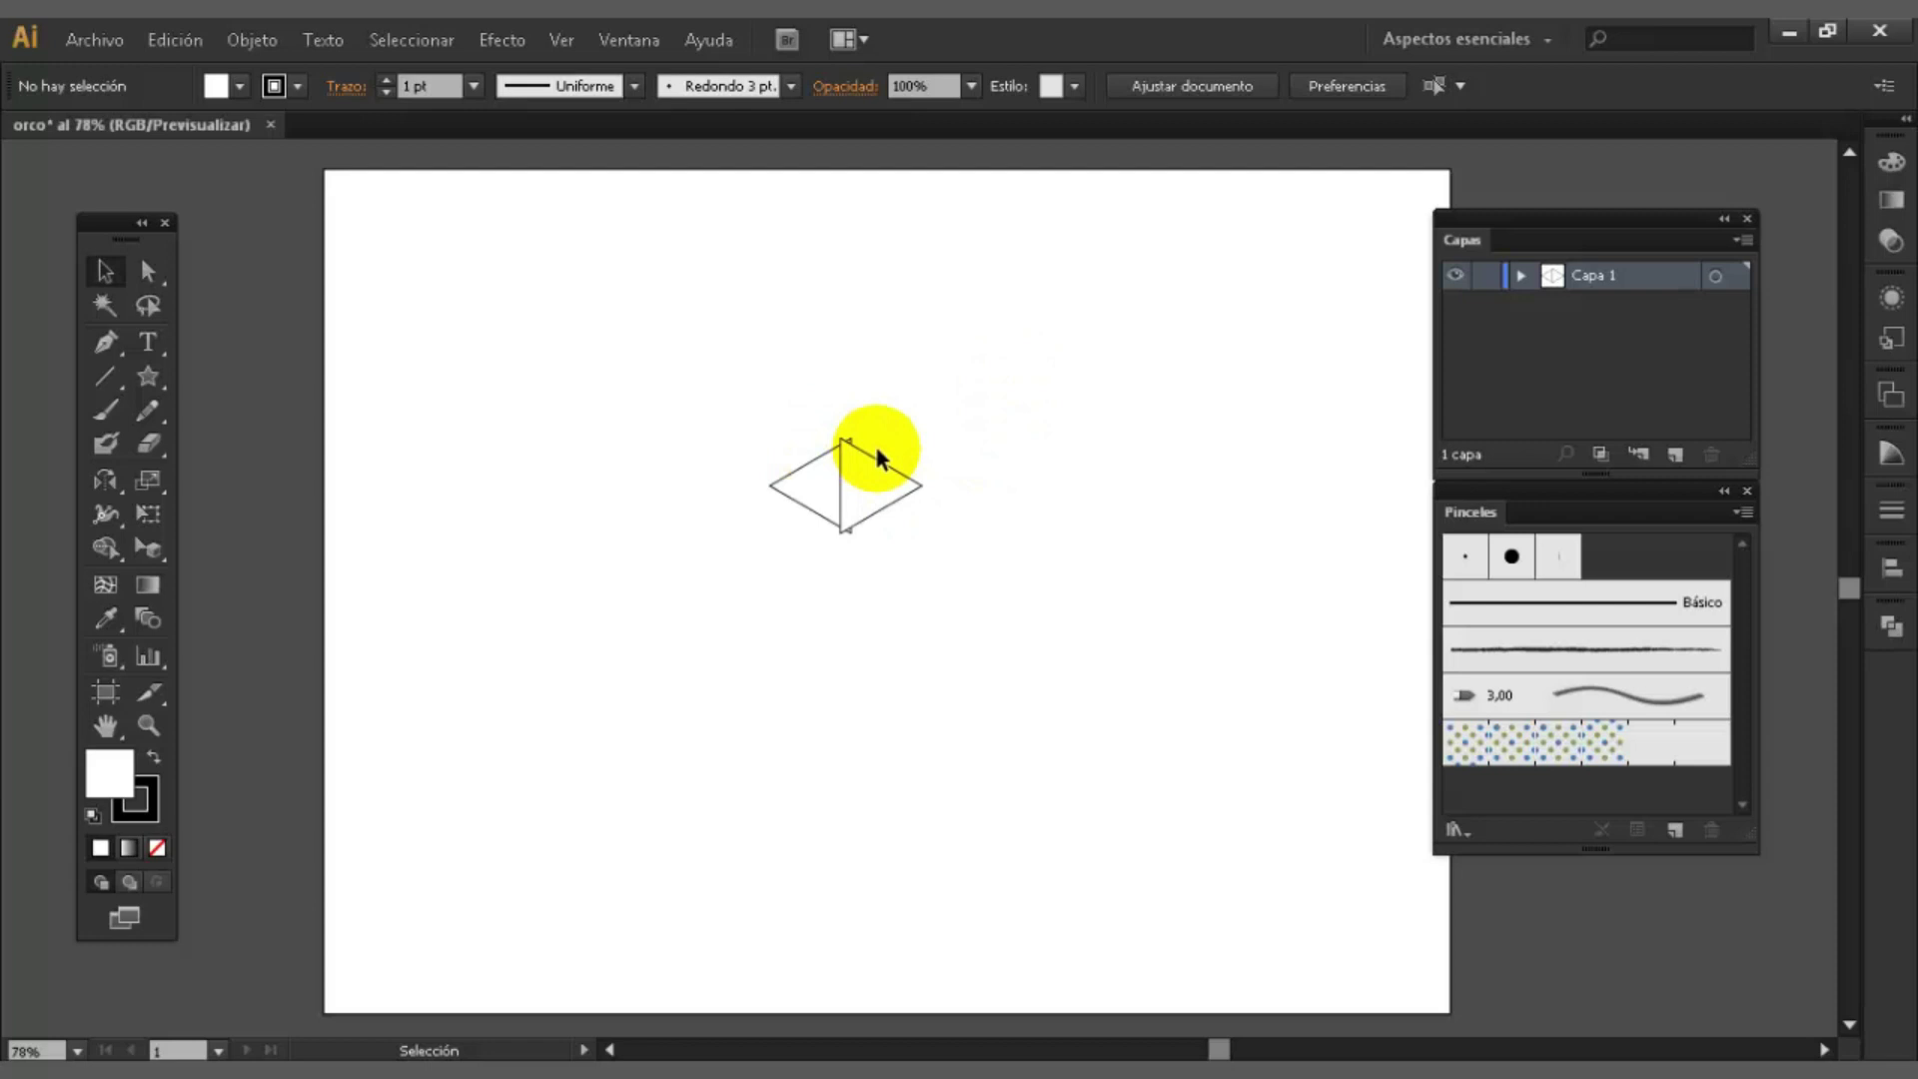
# - Switch to outline view and nudge the right-pointing triangle until its vertical edge coincides with the other triangle's
pyautogui.press('a')
pyautogui.hotkey('ctrl', 'y')
pyautogui.hotkey('ctrl', '+')
pyautogui.hotkey('ctrl', '+')
pyautogui.hotkey('ctrl', '+')
pyautogui.hotkey('ctrl', '+')
pyautogui.press('space')
pyautogui.moveTo(700, 341); pyautogui.dragTo(793, 561)
pyautogui.click(925, 372)
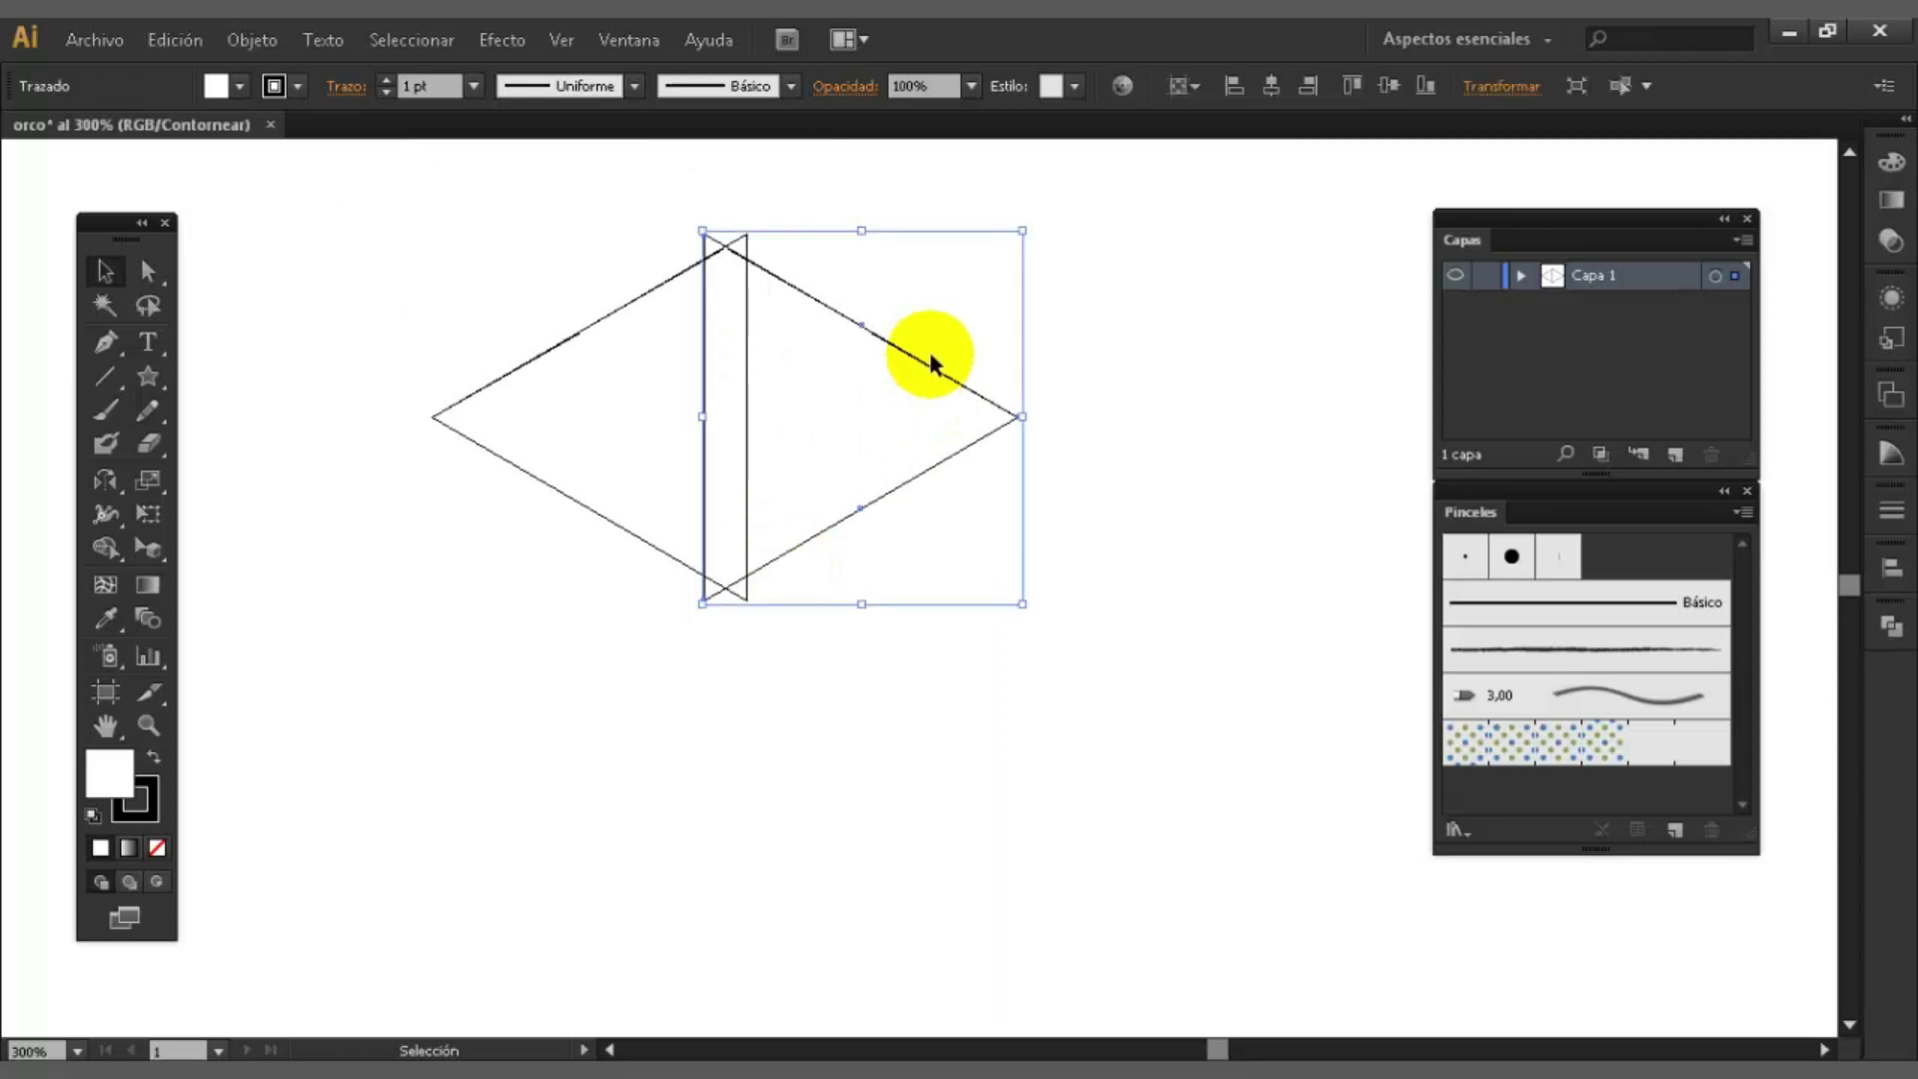
pyautogui.press('Right')
pyautogui.press('Right')
pyautogui.press('Right')
pyautogui.press('Right')
pyautogui.press('Right')
pyautogui.press('Right')
pyautogui.press('Right')
pyautogui.press('Right')
pyautogui.press('Right')
pyautogui.press('Right')
pyautogui.press('Right')
pyautogui.press('Right')
pyautogui.press('Right')
pyautogui.press('Right')
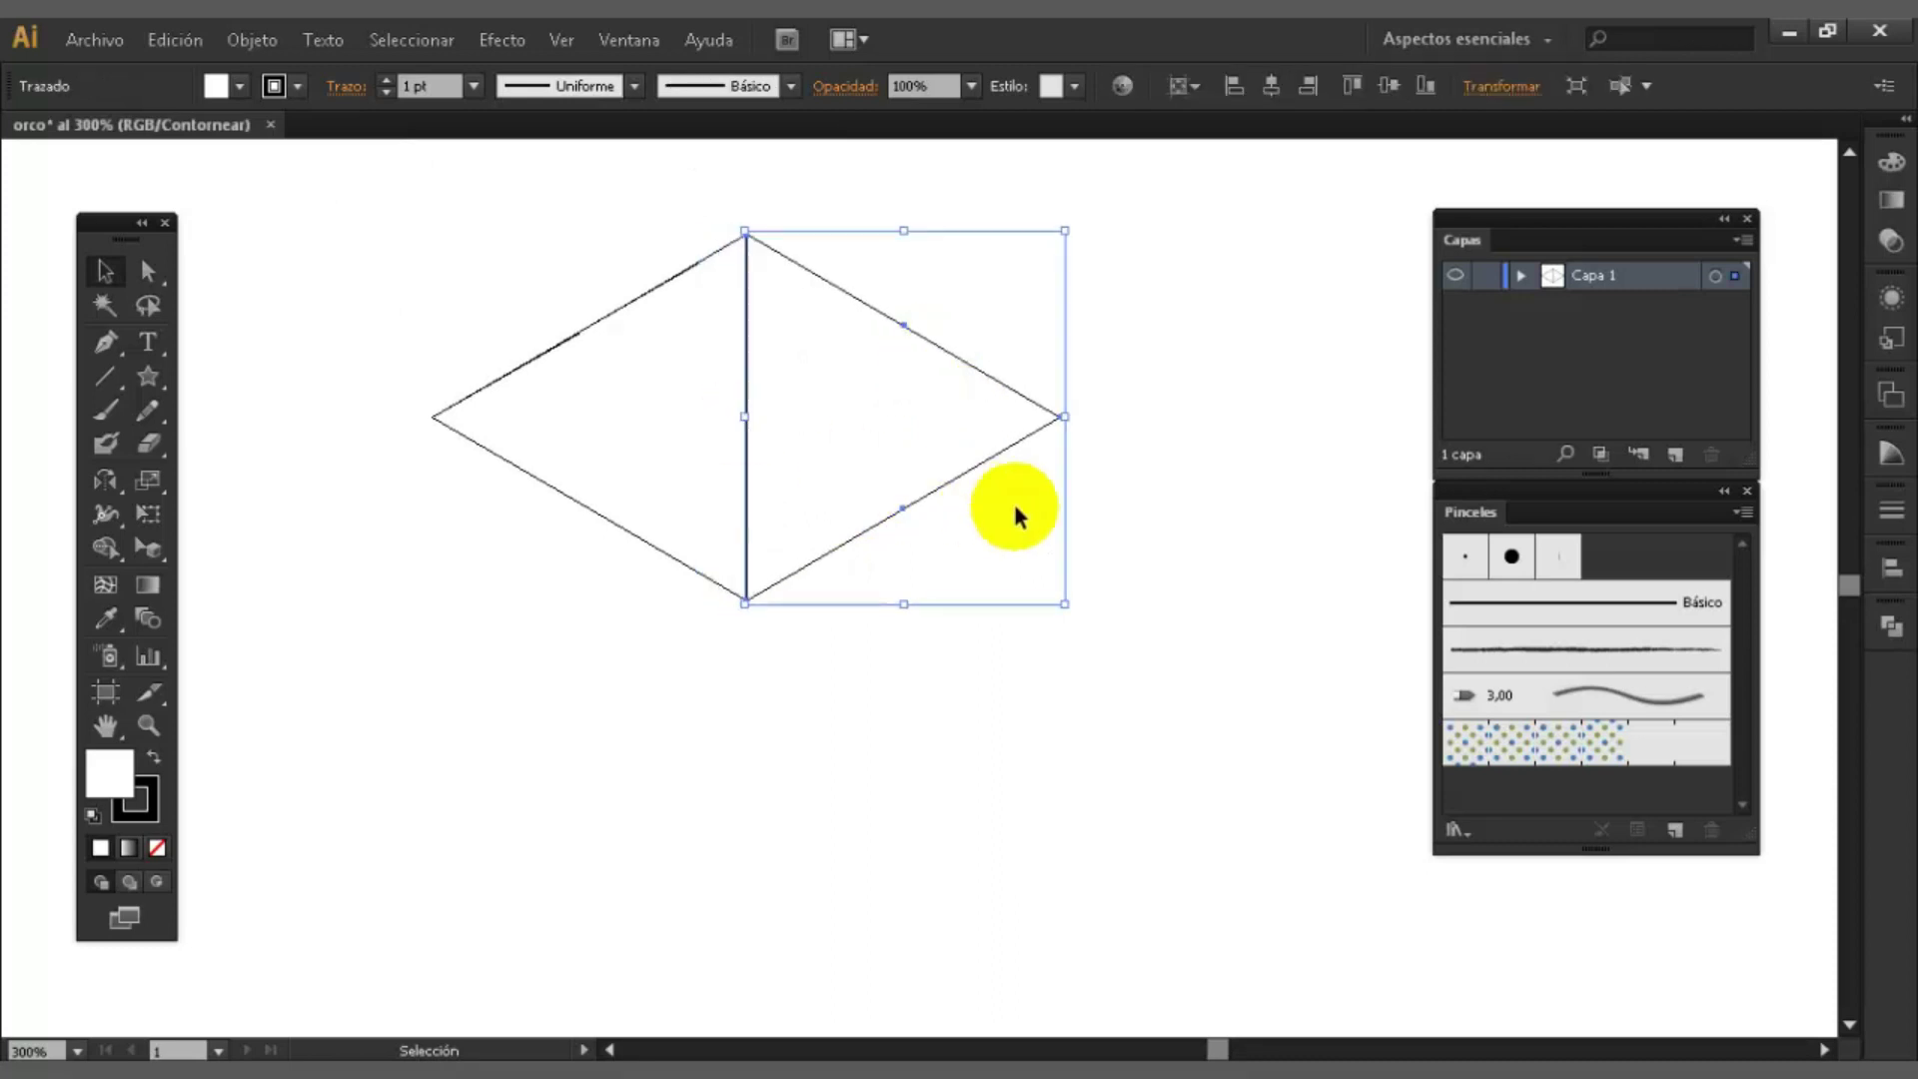
pyautogui.click(1097, 495)
# - Unite the two triangles into a single rhombus with Pathfinder
pyautogui.moveTo(539, 190); pyautogui.dragTo(1049, 712)
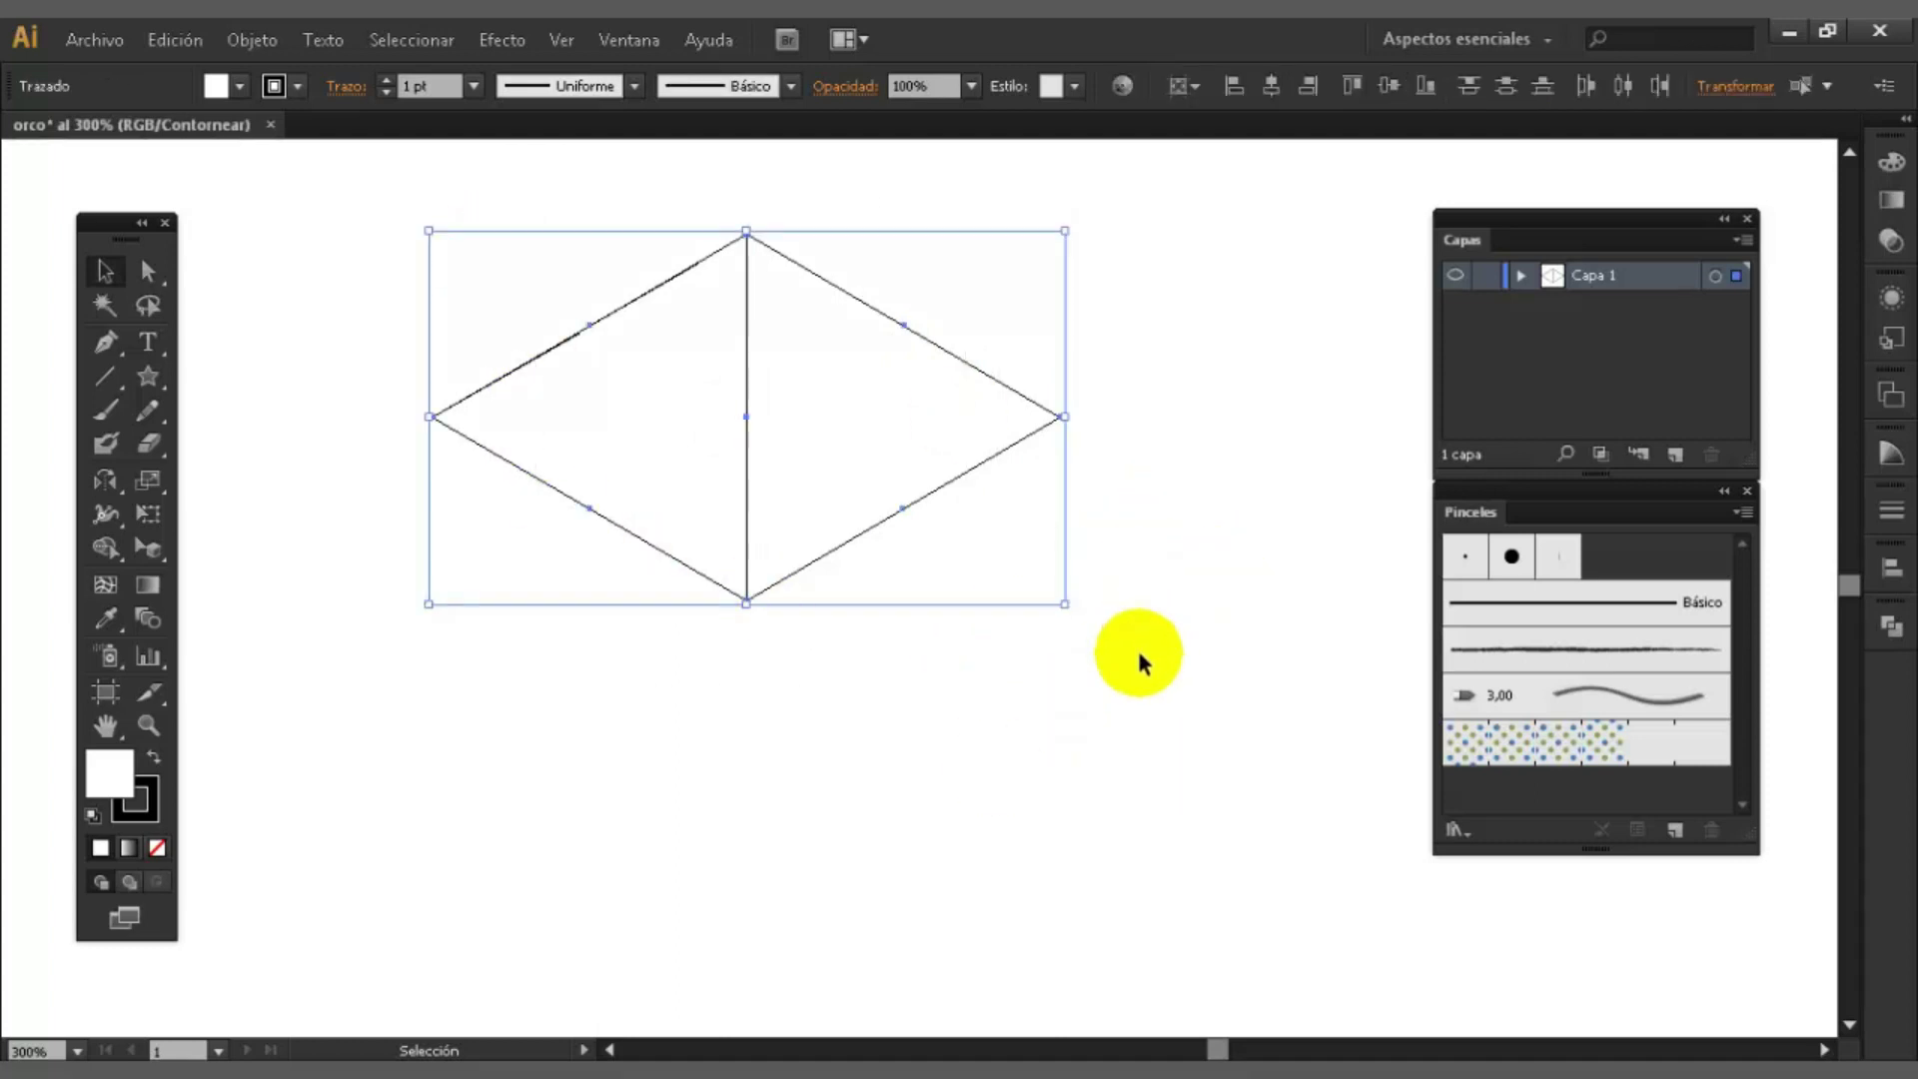
pyautogui.click(1891, 626)
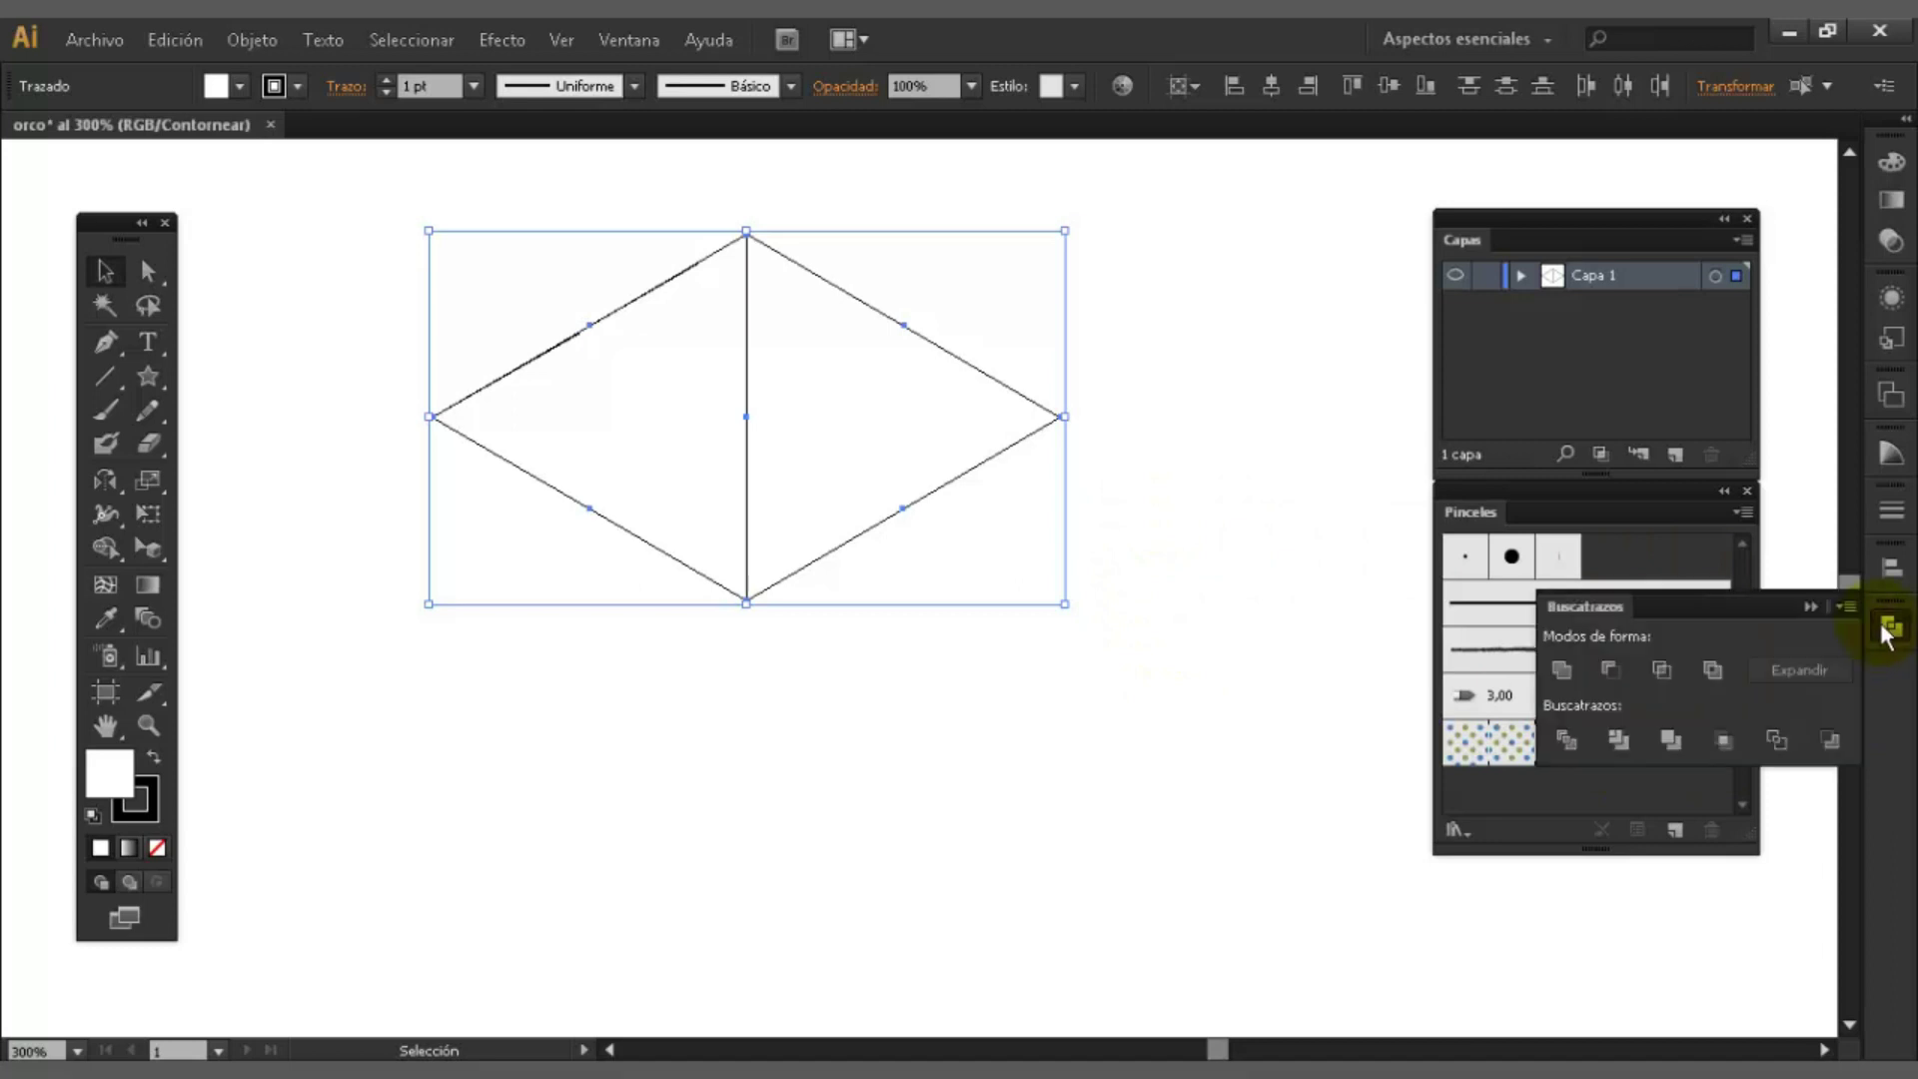
pyautogui.click(1561, 671)
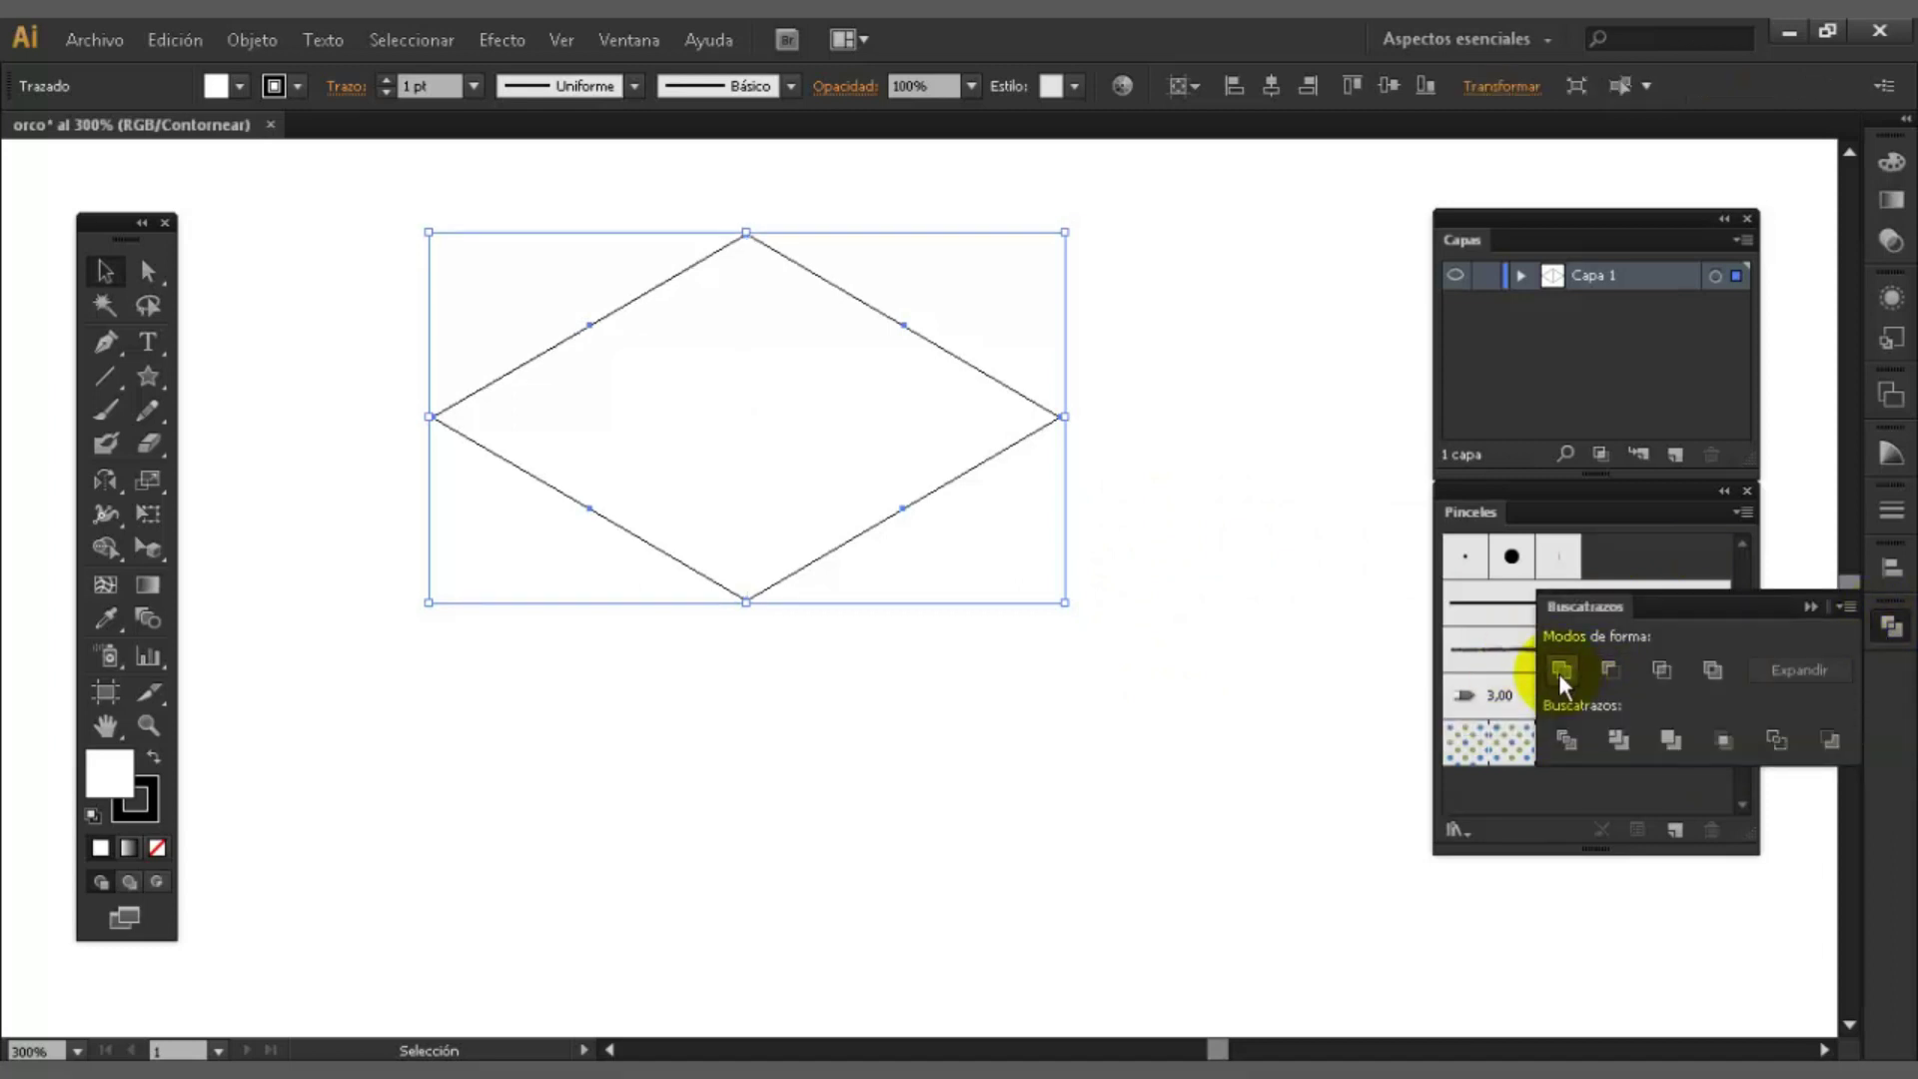
pyautogui.click(1237, 586)
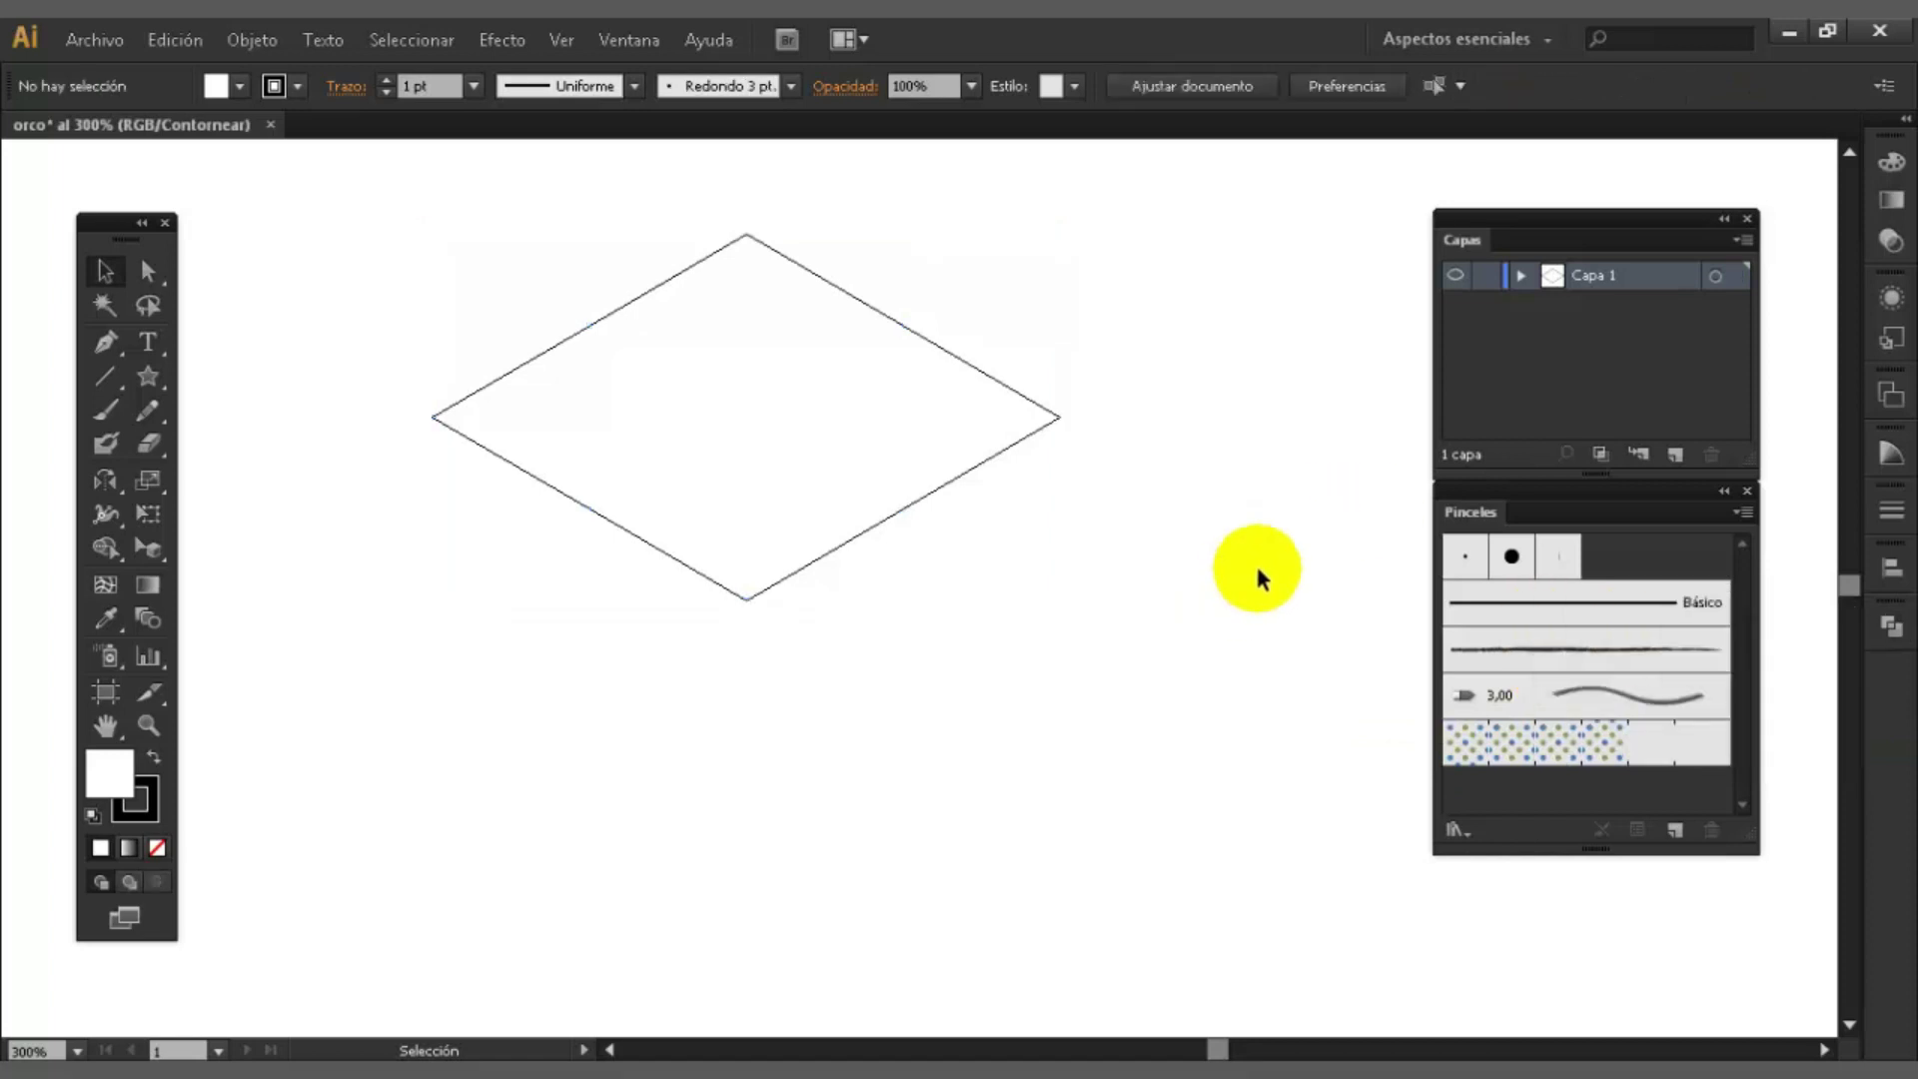
# - Try out selecting the rhombus's top and bottom anchor points individually with Direct Selection and the whole path with Selection
pyautogui.hotkey('ctrl', '+')
pyautogui.hotkey('ctrl', '+')
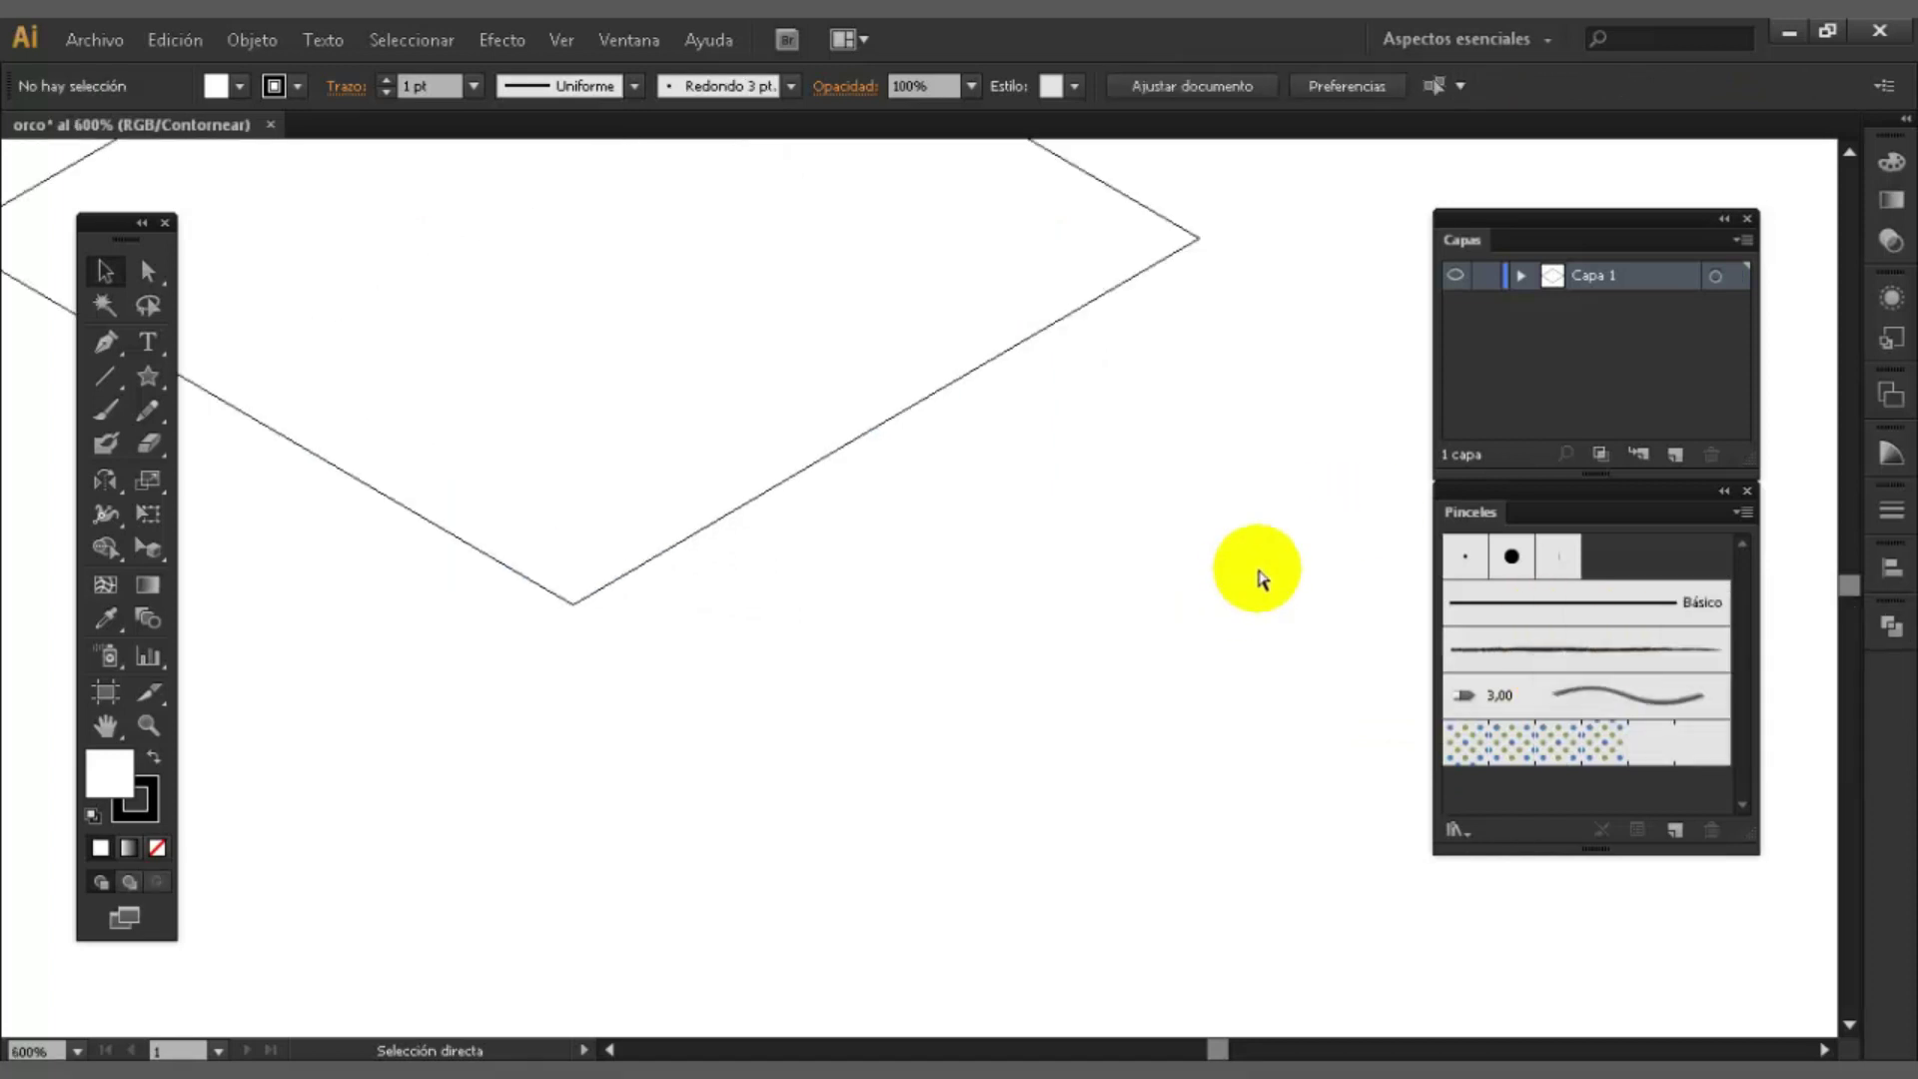
pyautogui.moveTo(621, 390); pyautogui.dragTo(749, 643)
pyautogui.click(148, 272)
pyautogui.moveTo(707, 184); pyautogui.dragTo(875, 264)
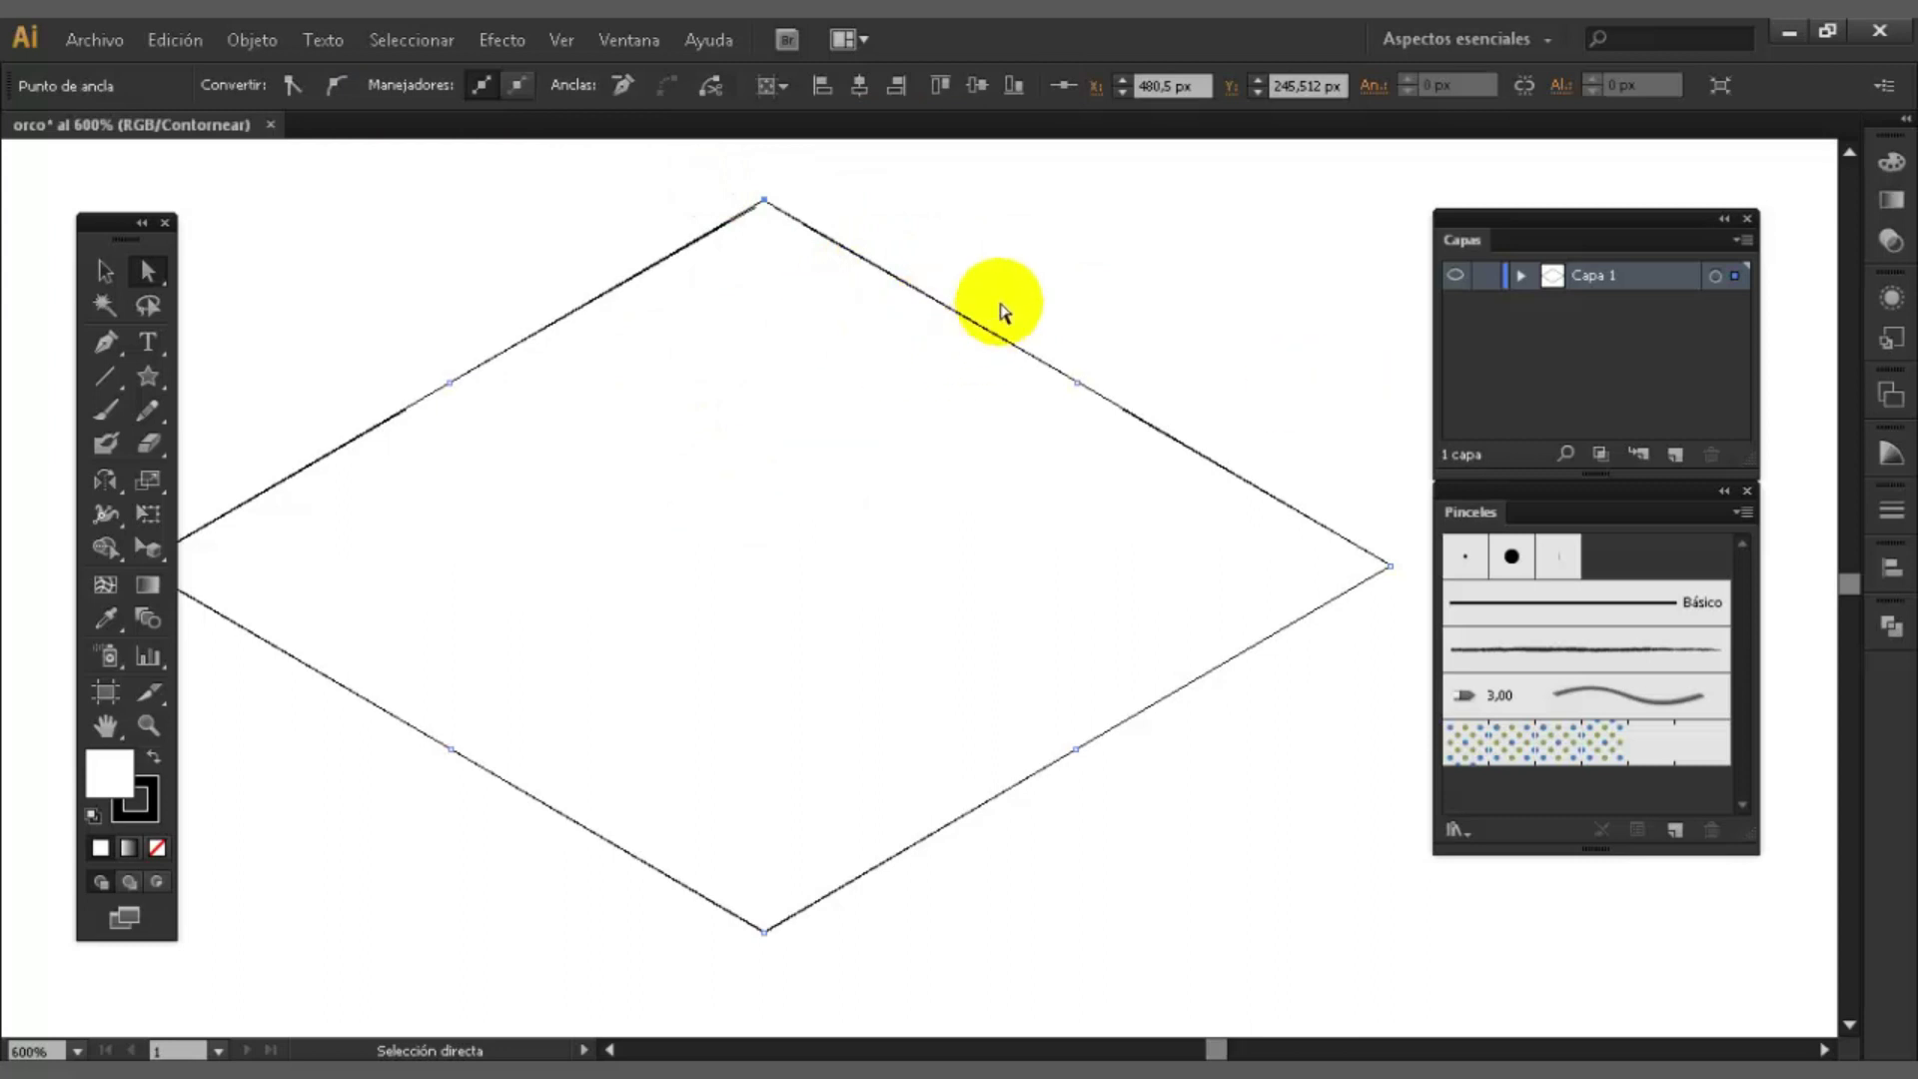
pyautogui.click(1028, 266)
pyautogui.moveTo(710, 184); pyautogui.dragTo(903, 279)
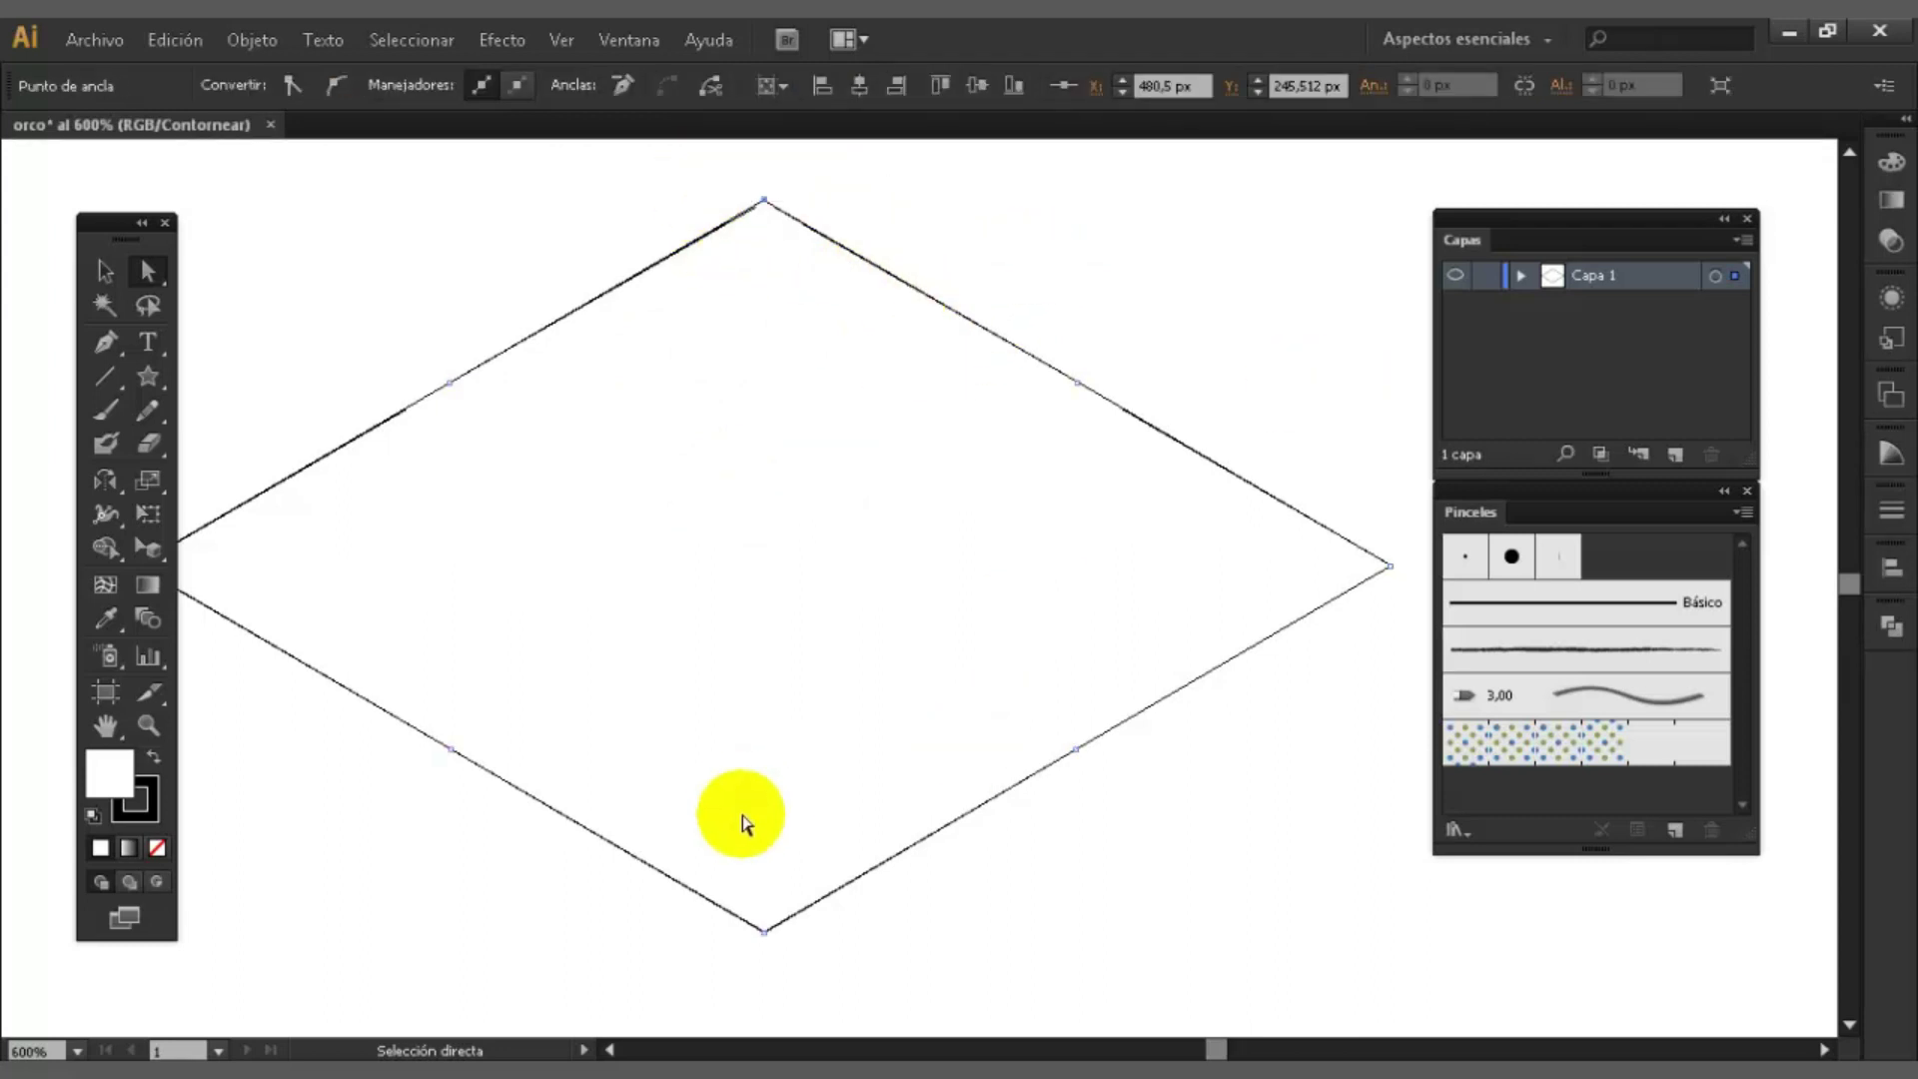
pyautogui.moveTo(713, 999); pyautogui.dragTo(794, 907)
pyautogui.moveTo(715, 184); pyautogui.dragTo(879, 331)
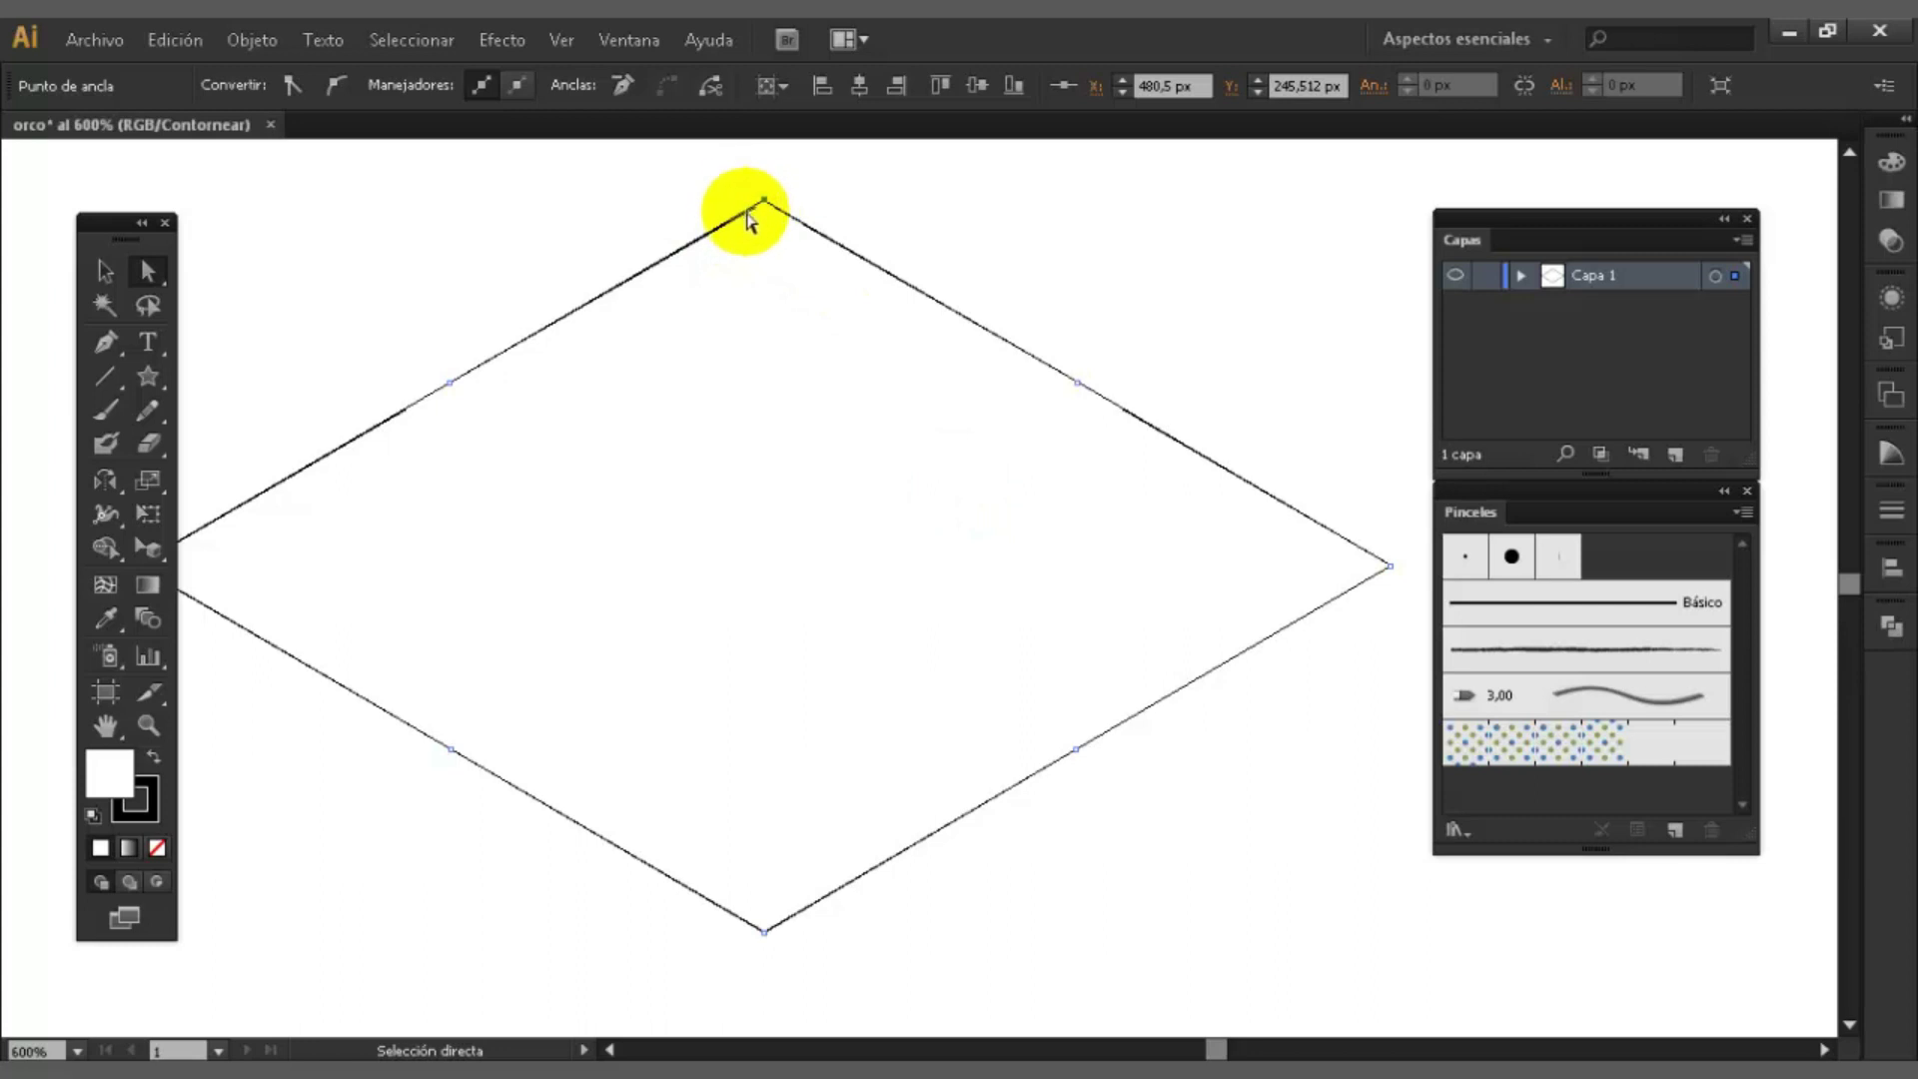
pyautogui.click(728, 201)
pyautogui.moveTo(97, 356); pyautogui.dragTo(226, 408)
pyautogui.click(105, 271)
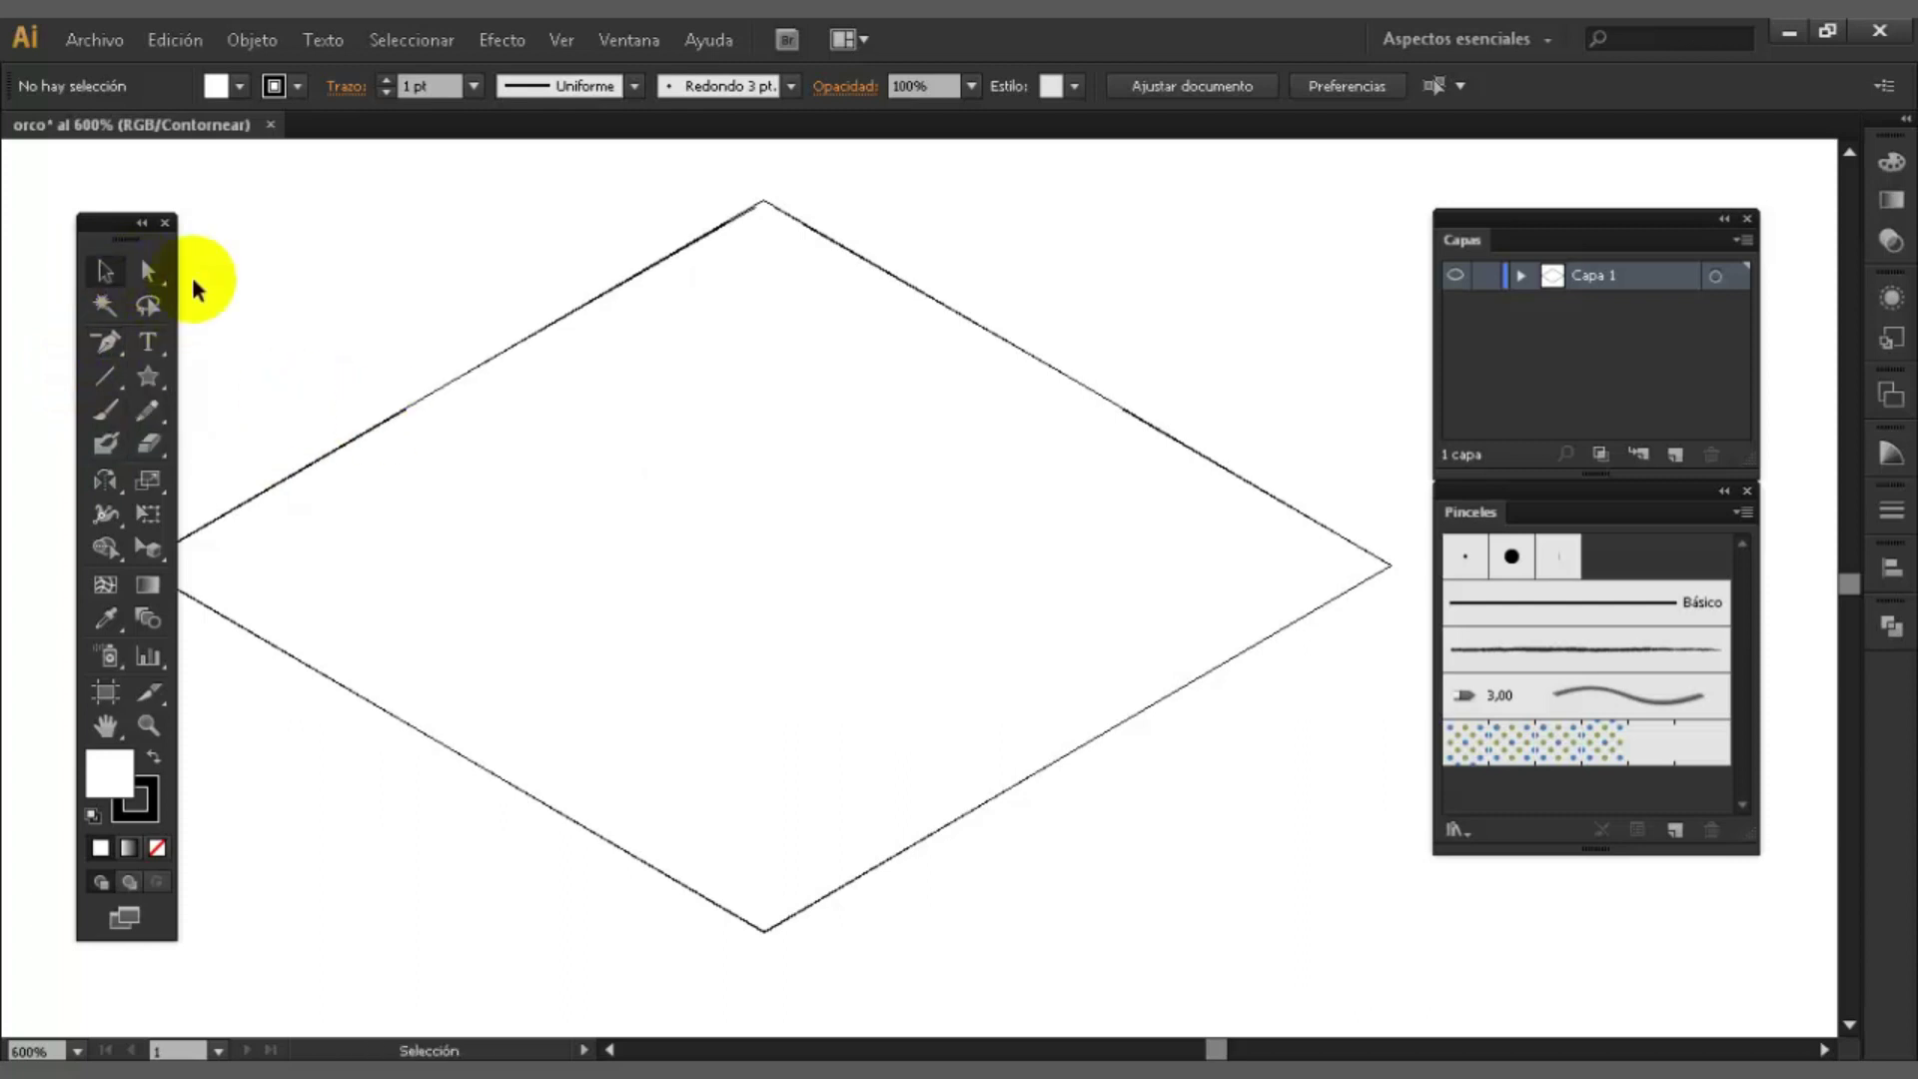
pyautogui.click(763, 201)
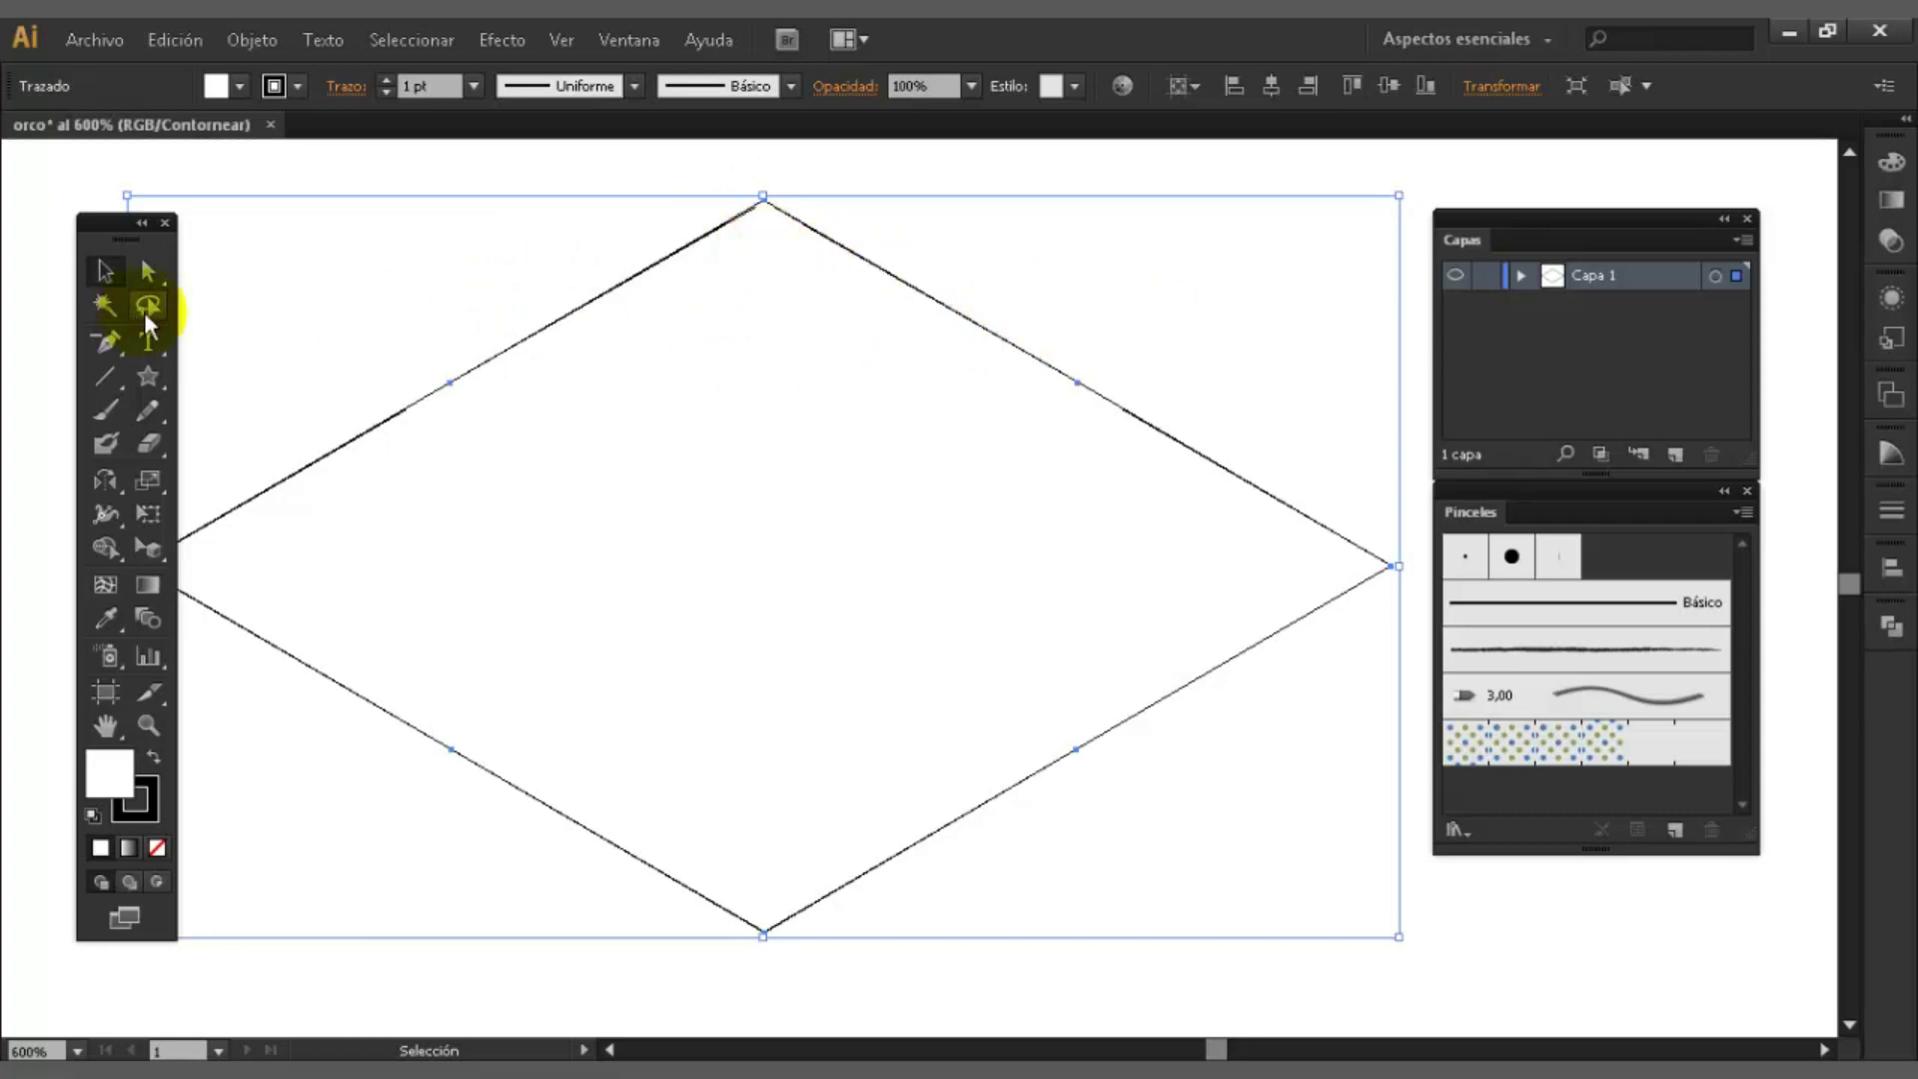
# - Convert the rhombus's top and bottom anchor points to smooth points, then deselect the shape
pyautogui.click(150, 271)
pyautogui.moveTo(737, 175); pyautogui.dragTo(853, 266)
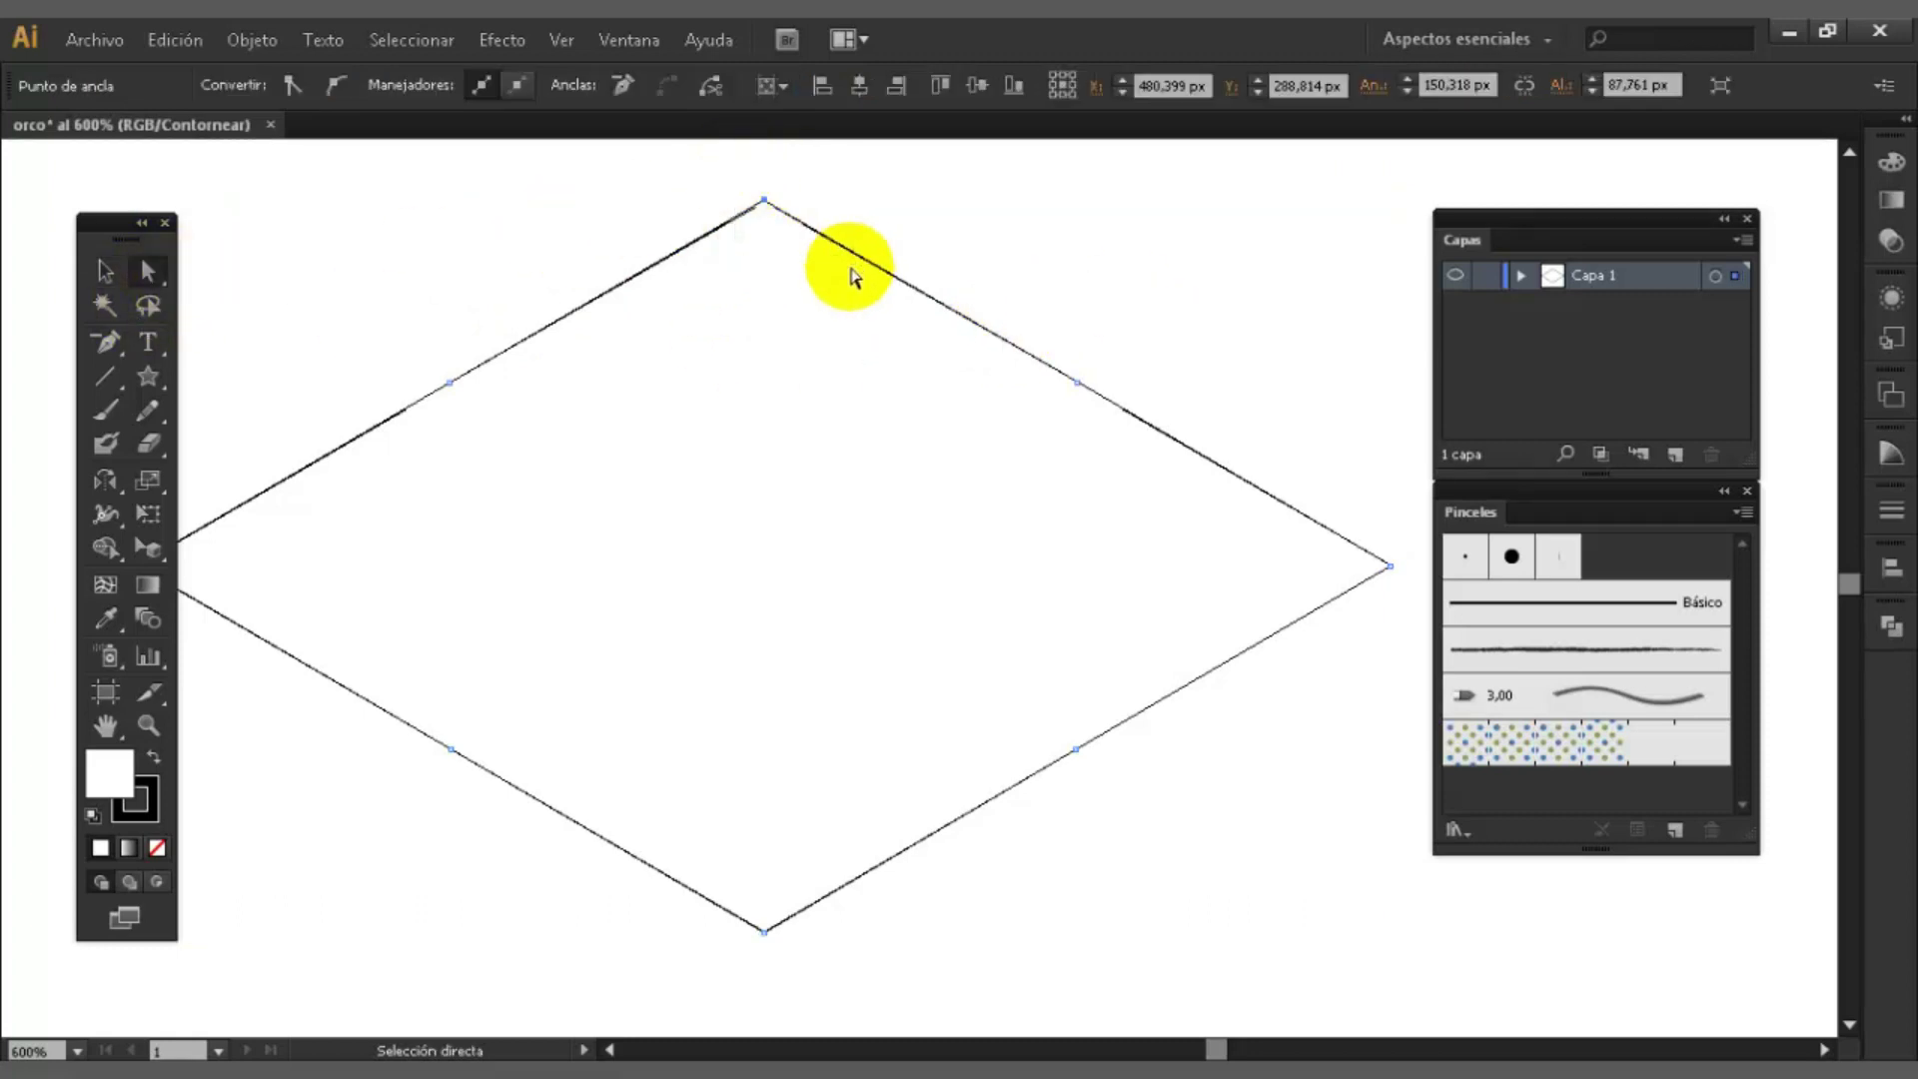
pyautogui.click(336, 89)
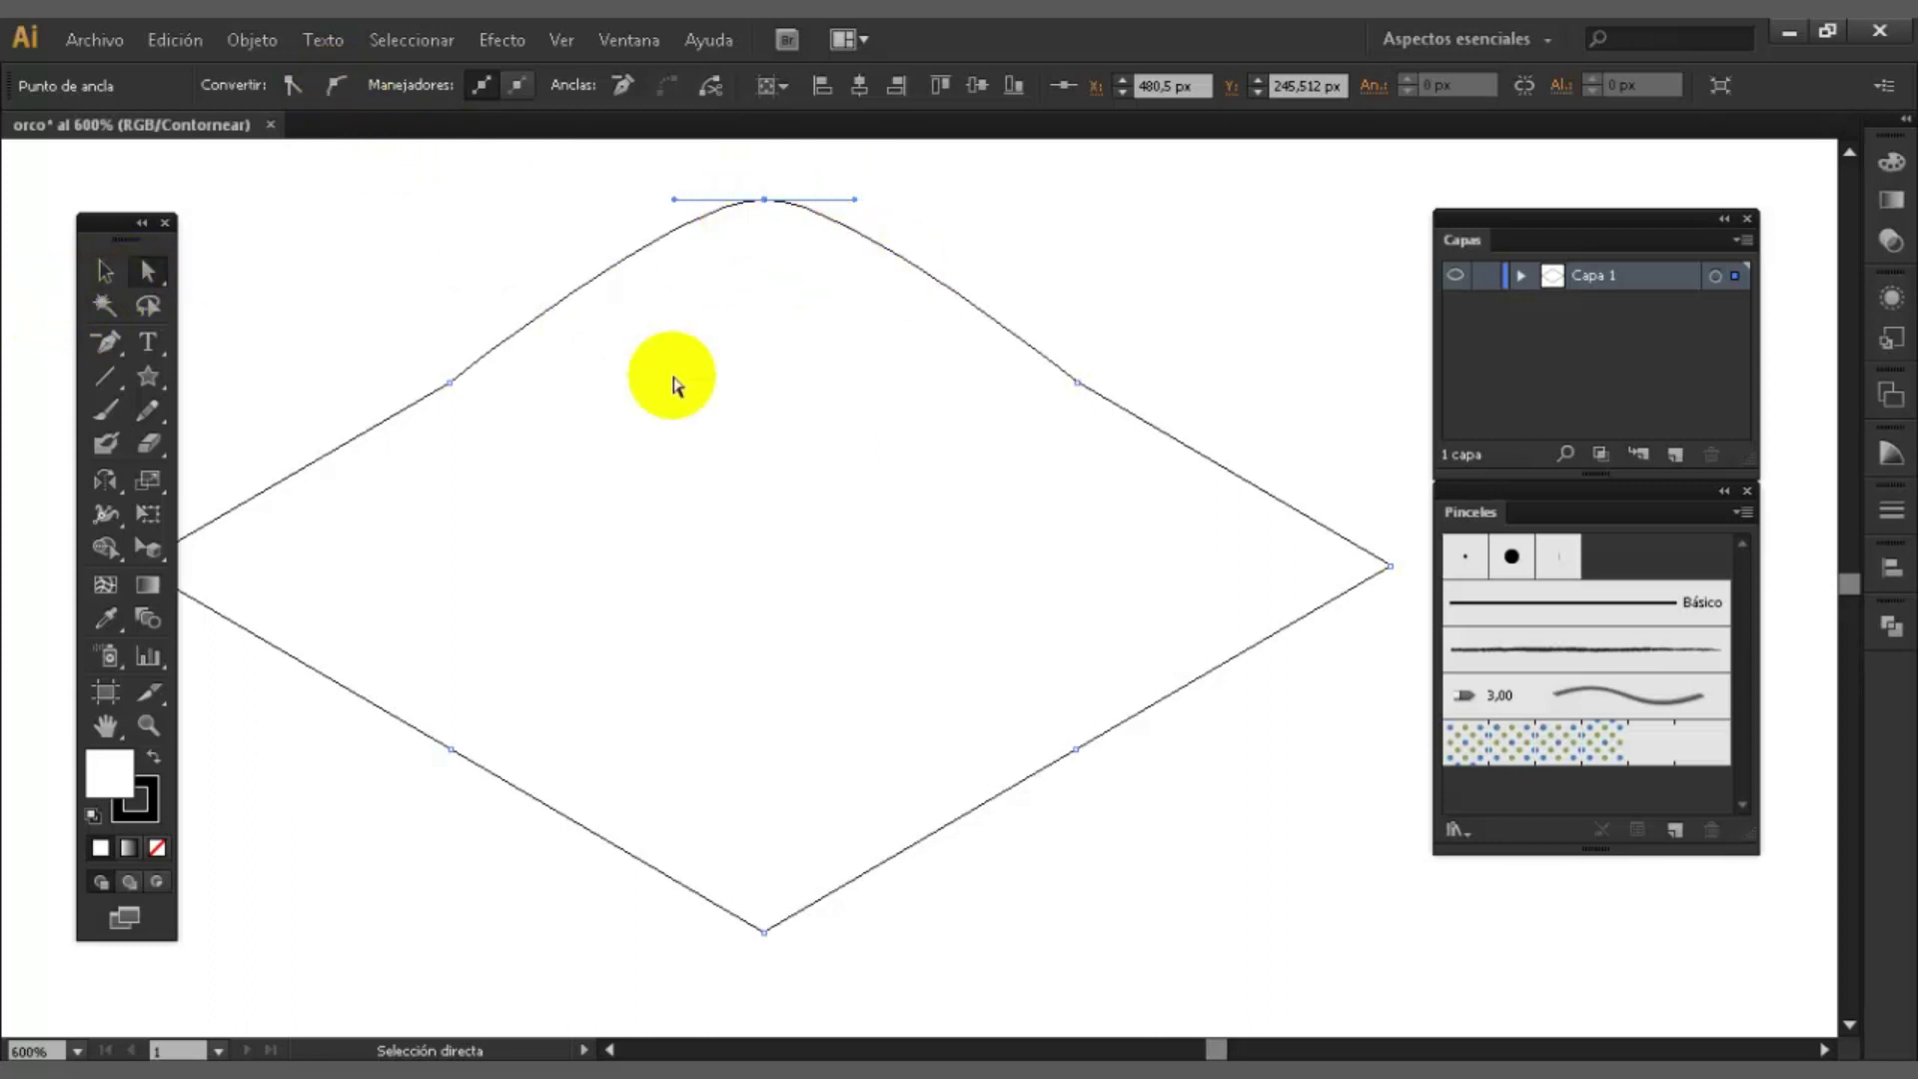
pyautogui.moveTo(710, 993); pyautogui.dragTo(870, 865)
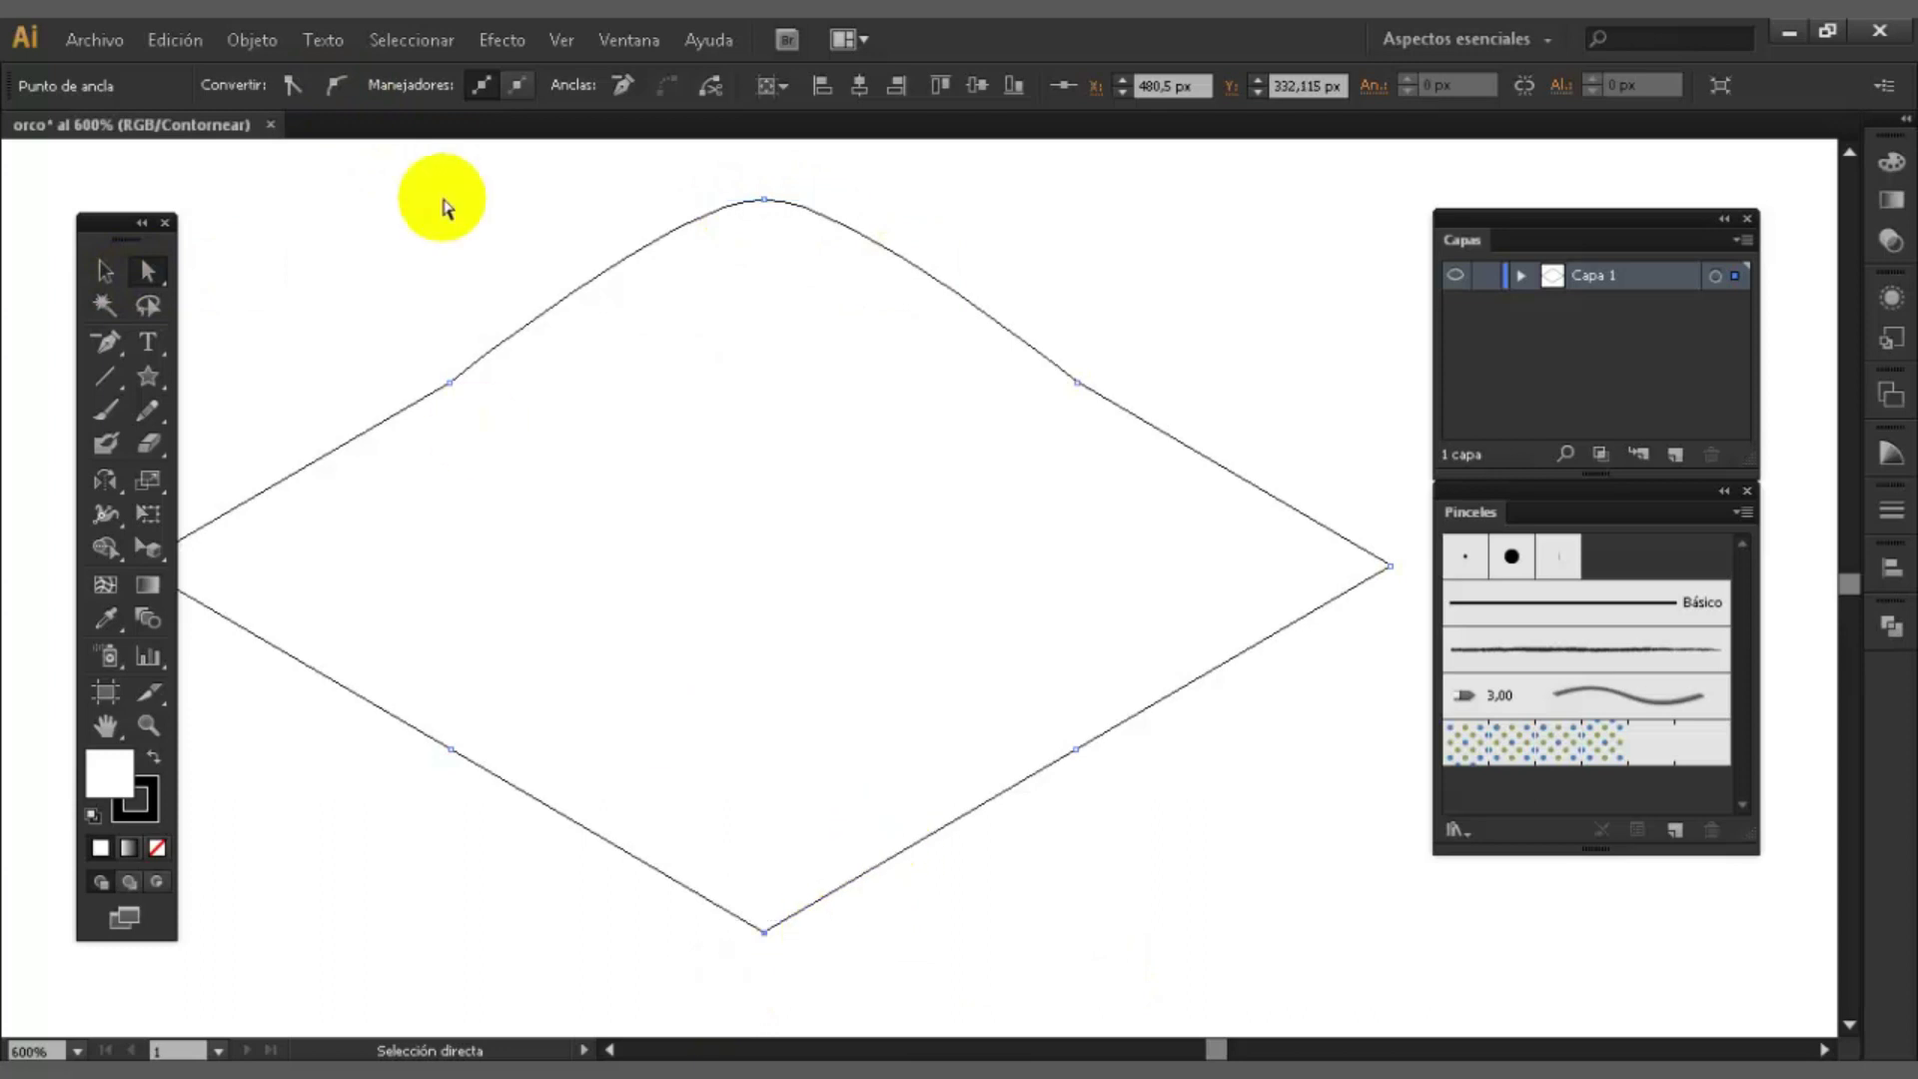
pyautogui.click(336, 87)
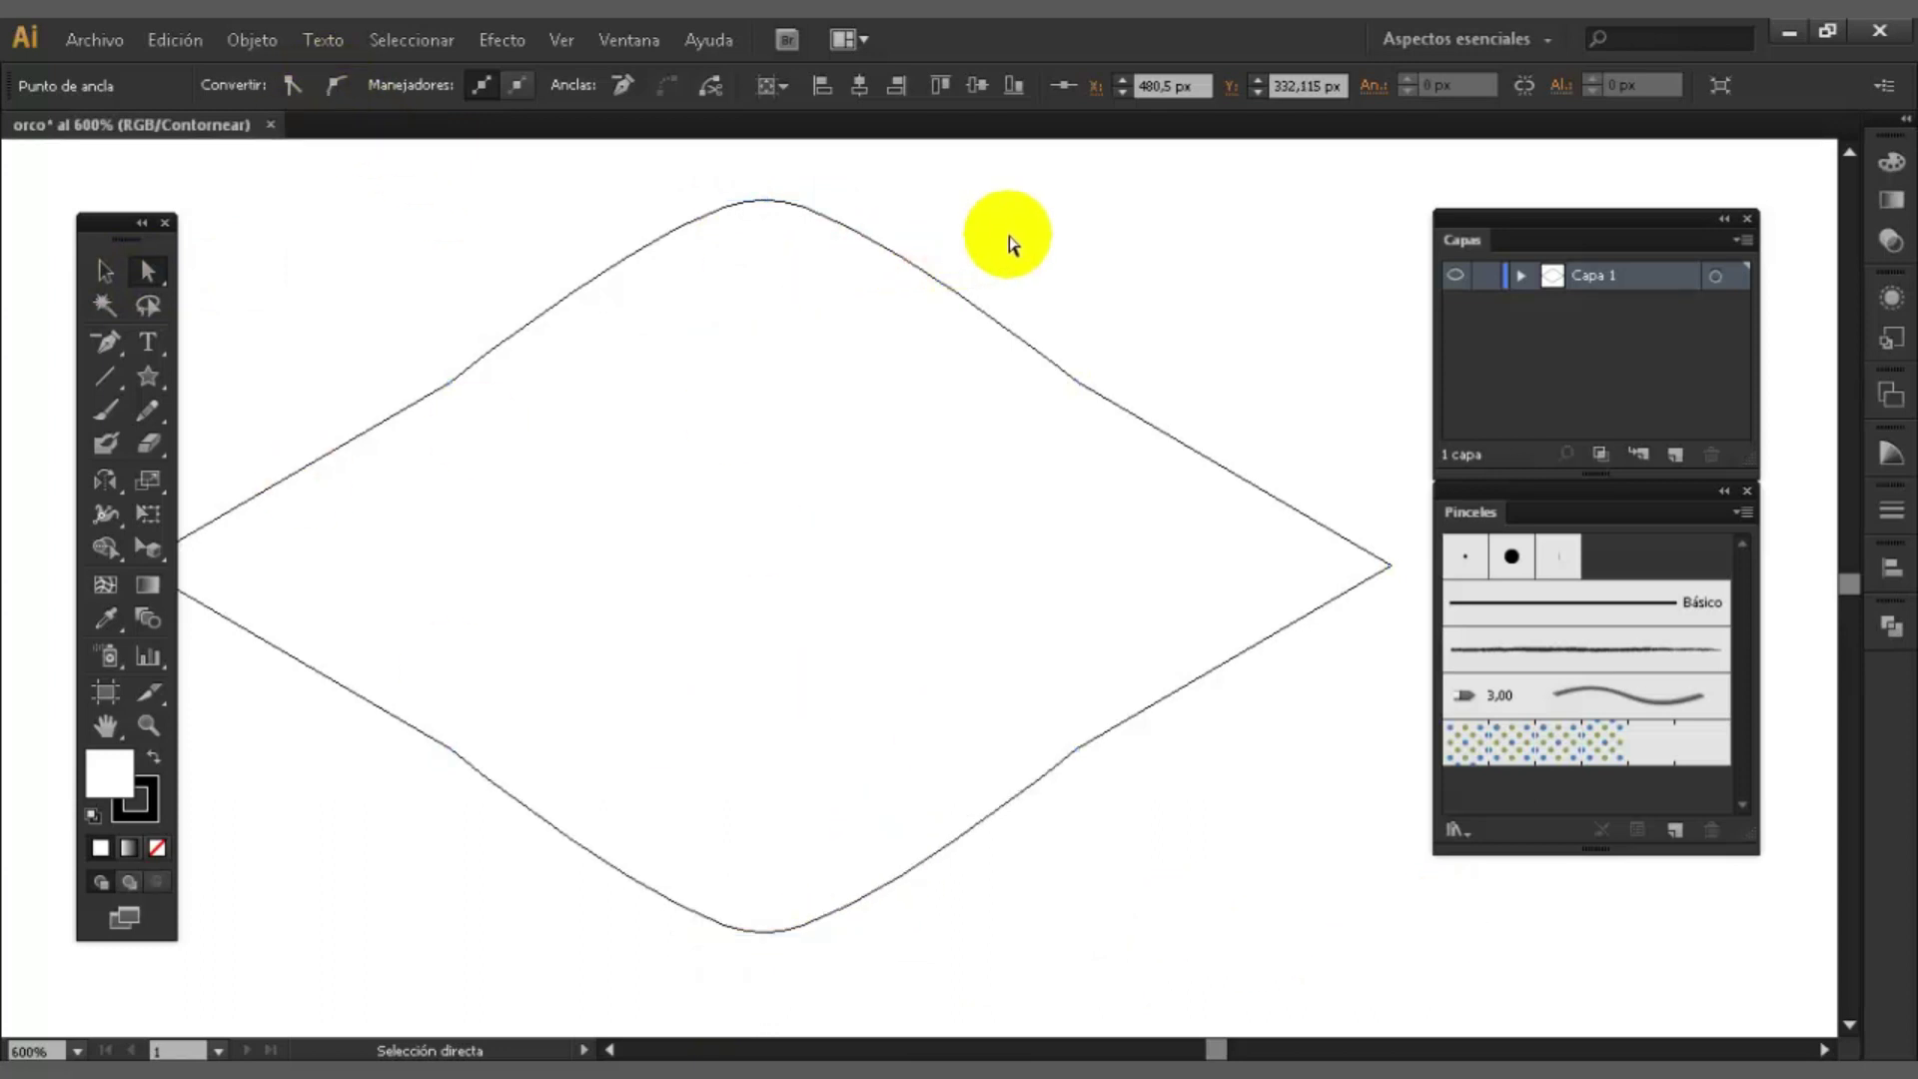
pyautogui.click(1011, 243)
pyautogui.moveTo(704, 176); pyautogui.dragTo(951, 989)
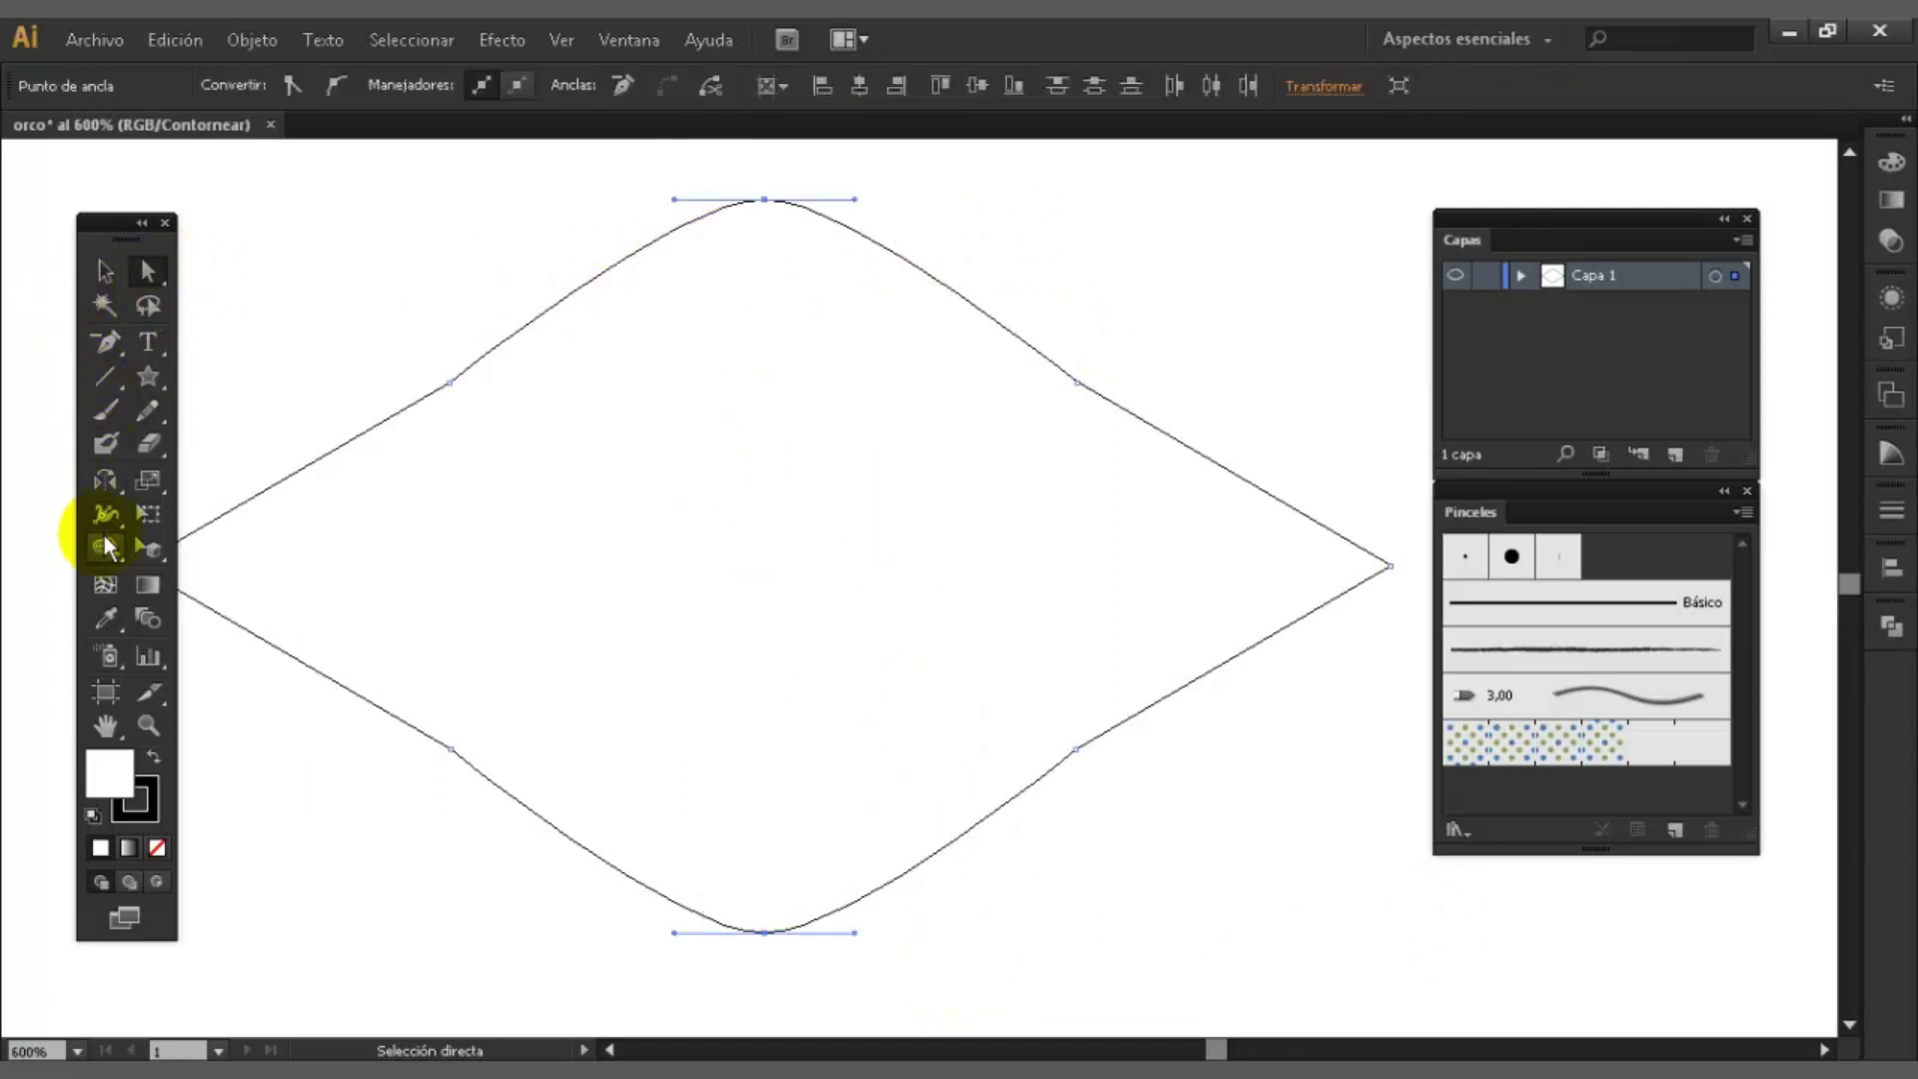
pyautogui.click(100, 270)
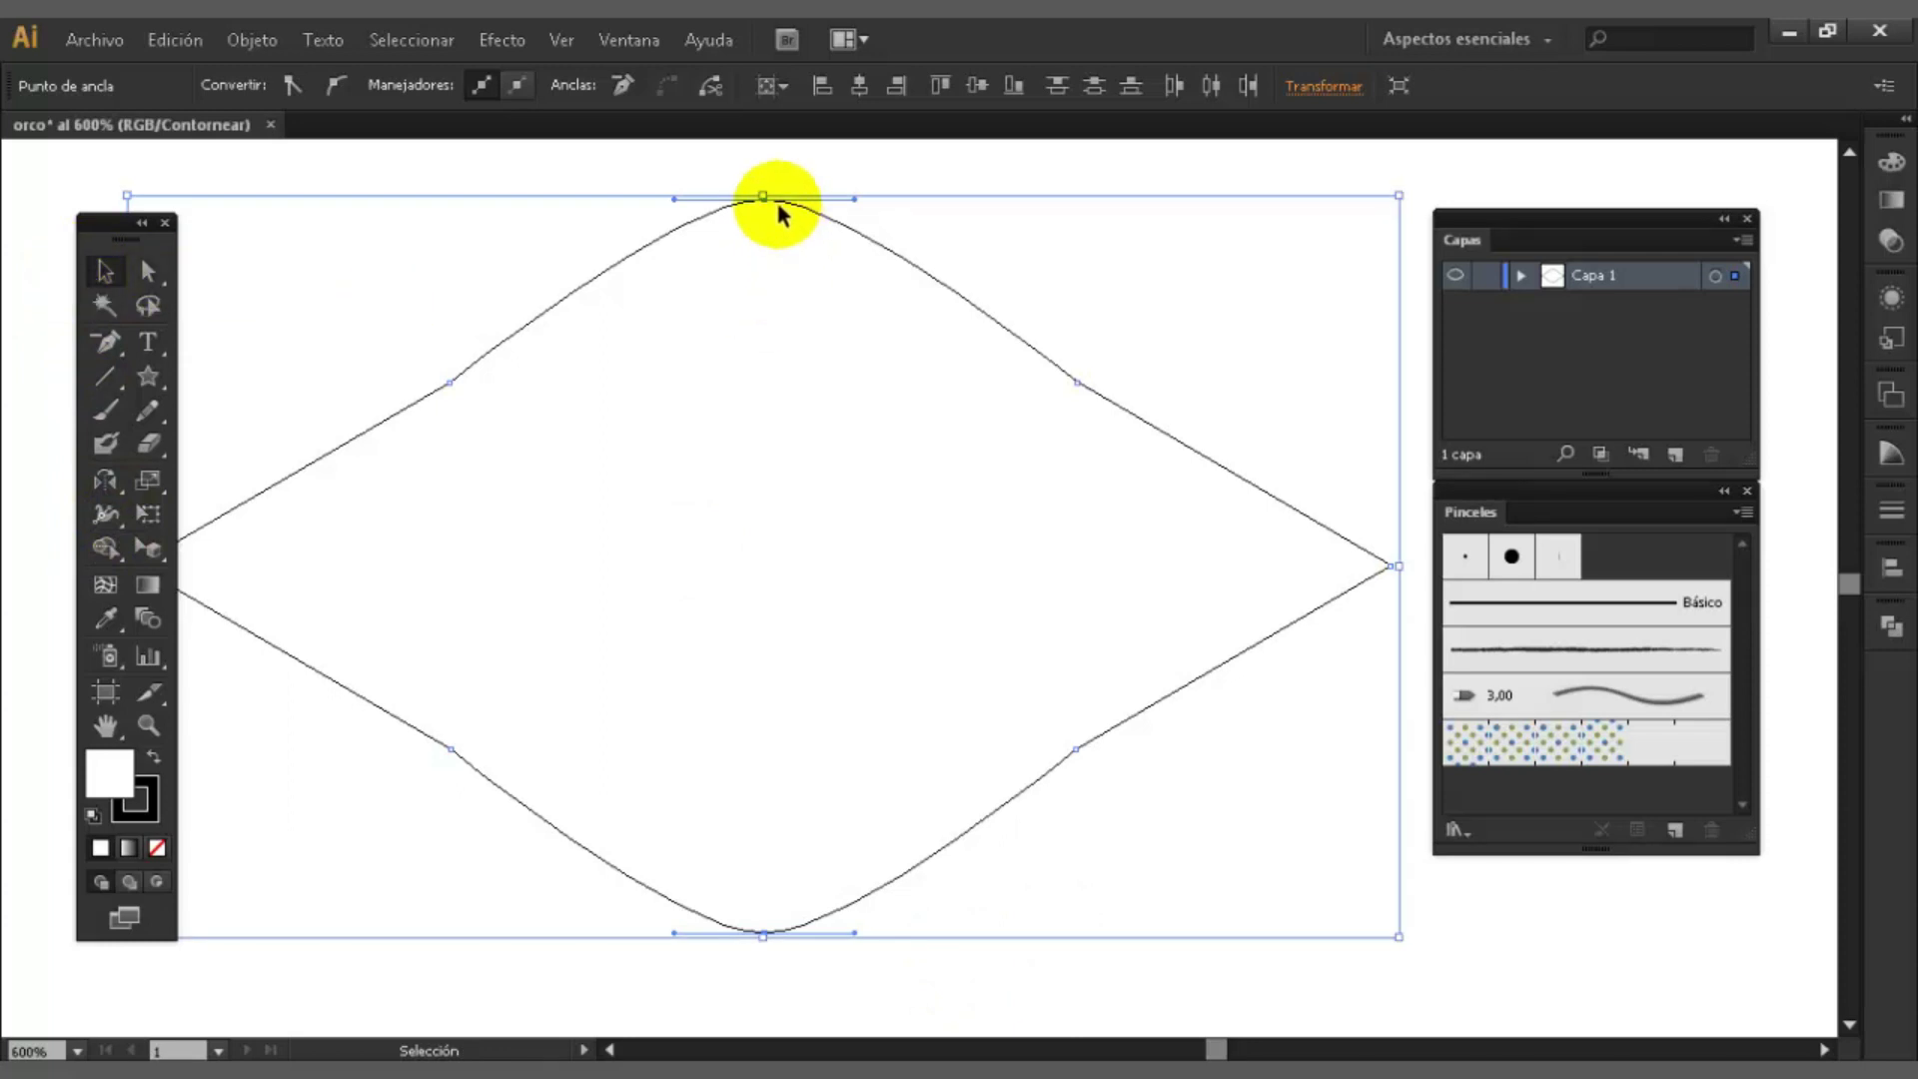
pyautogui.moveTo(764, 196); pyautogui.dragTo(775, 243)
pyautogui.press('a')
pyautogui.hotkey('ctrl', 'z')
# - Nudge only the shape's top anchor point straight down by 6 px
pyautogui.click(147, 271)
pyautogui.moveTo(707, 171); pyautogui.dragTo(765, 222)
pyautogui.press('Down')
pyautogui.press('Down')
pyautogui.press('Down')
pyautogui.press('Down')
pyautogui.press('Down')
pyautogui.press('Down')
pyautogui.press('Down')
pyautogui.press('Down')
pyautogui.press('Up')
pyautogui.press('Up')
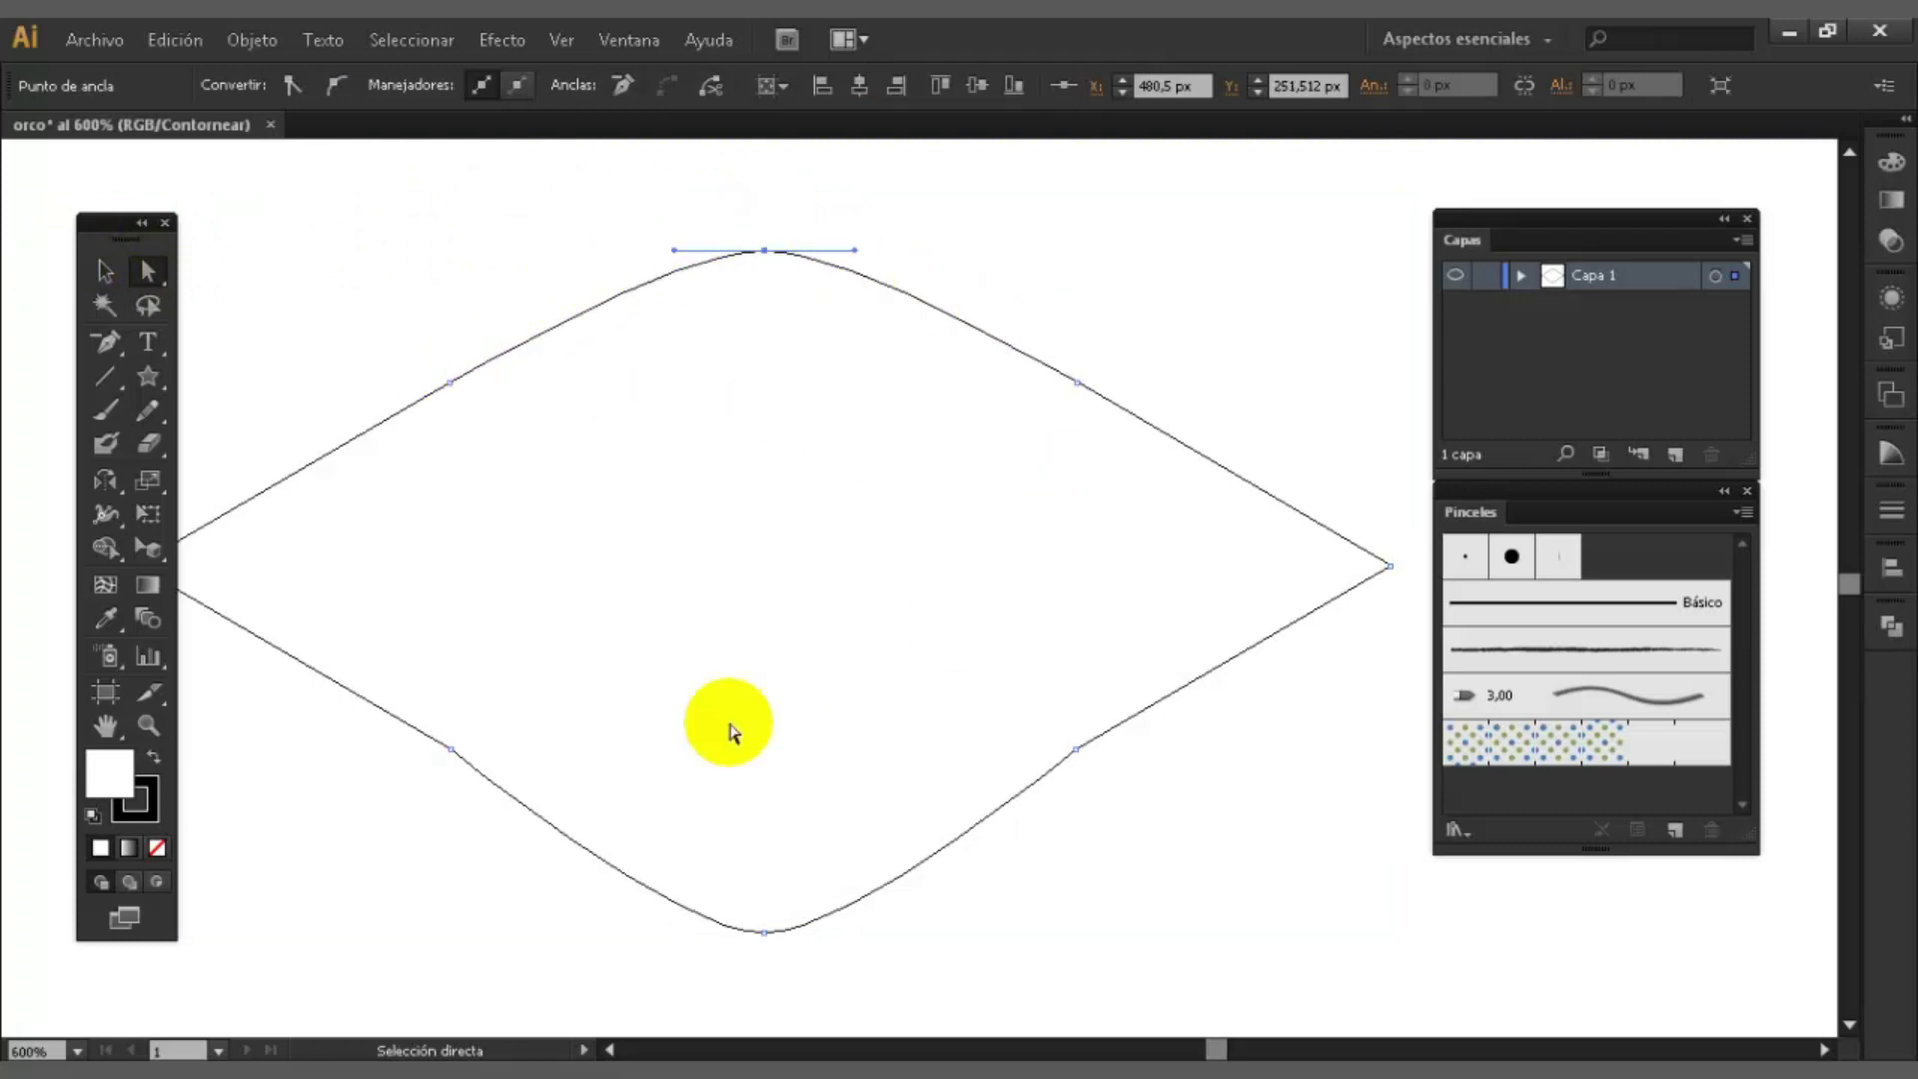
# - Nudge the shape's bottom anchor point straight up by 8 px, then check both curved points and deselect them
pyautogui.moveTo(698, 993); pyautogui.dragTo(895, 855)
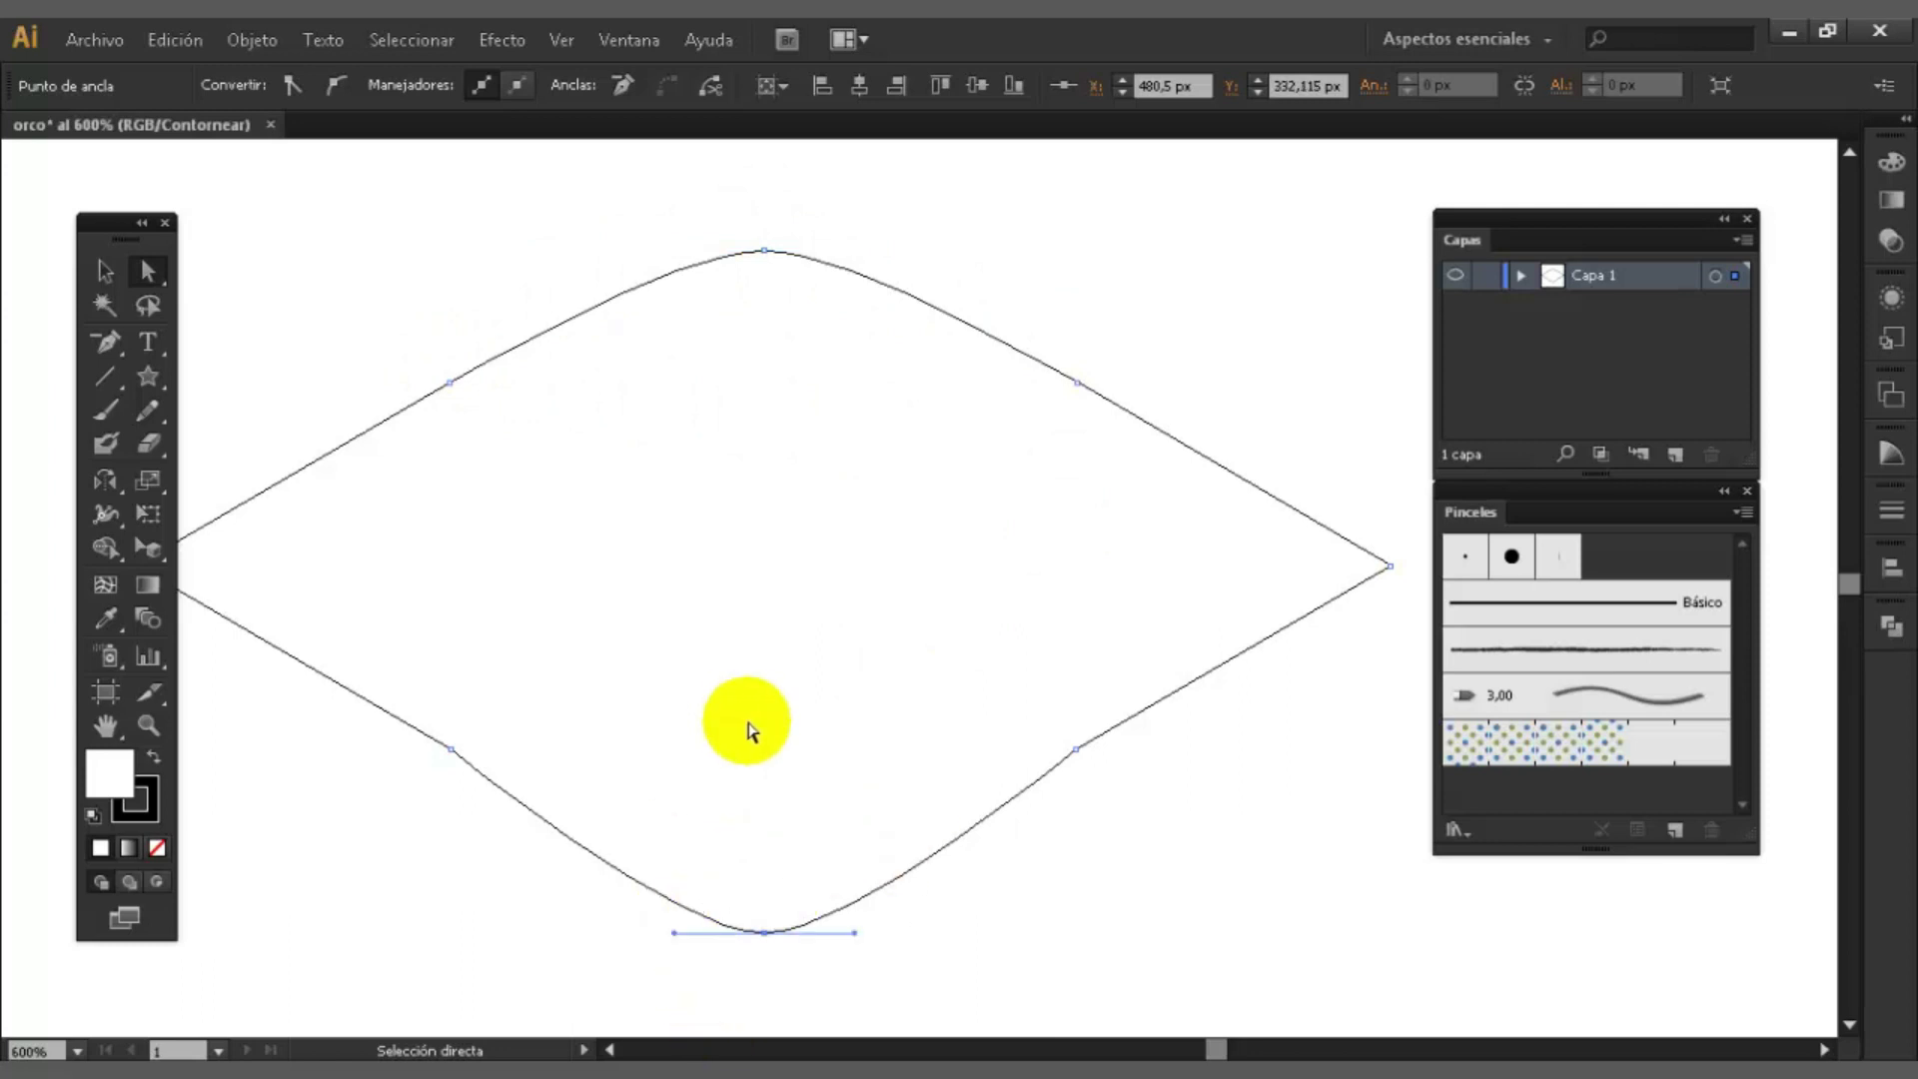
pyautogui.press('Up')
pyautogui.press('Up')
pyautogui.press('Up')
pyautogui.press('Up')
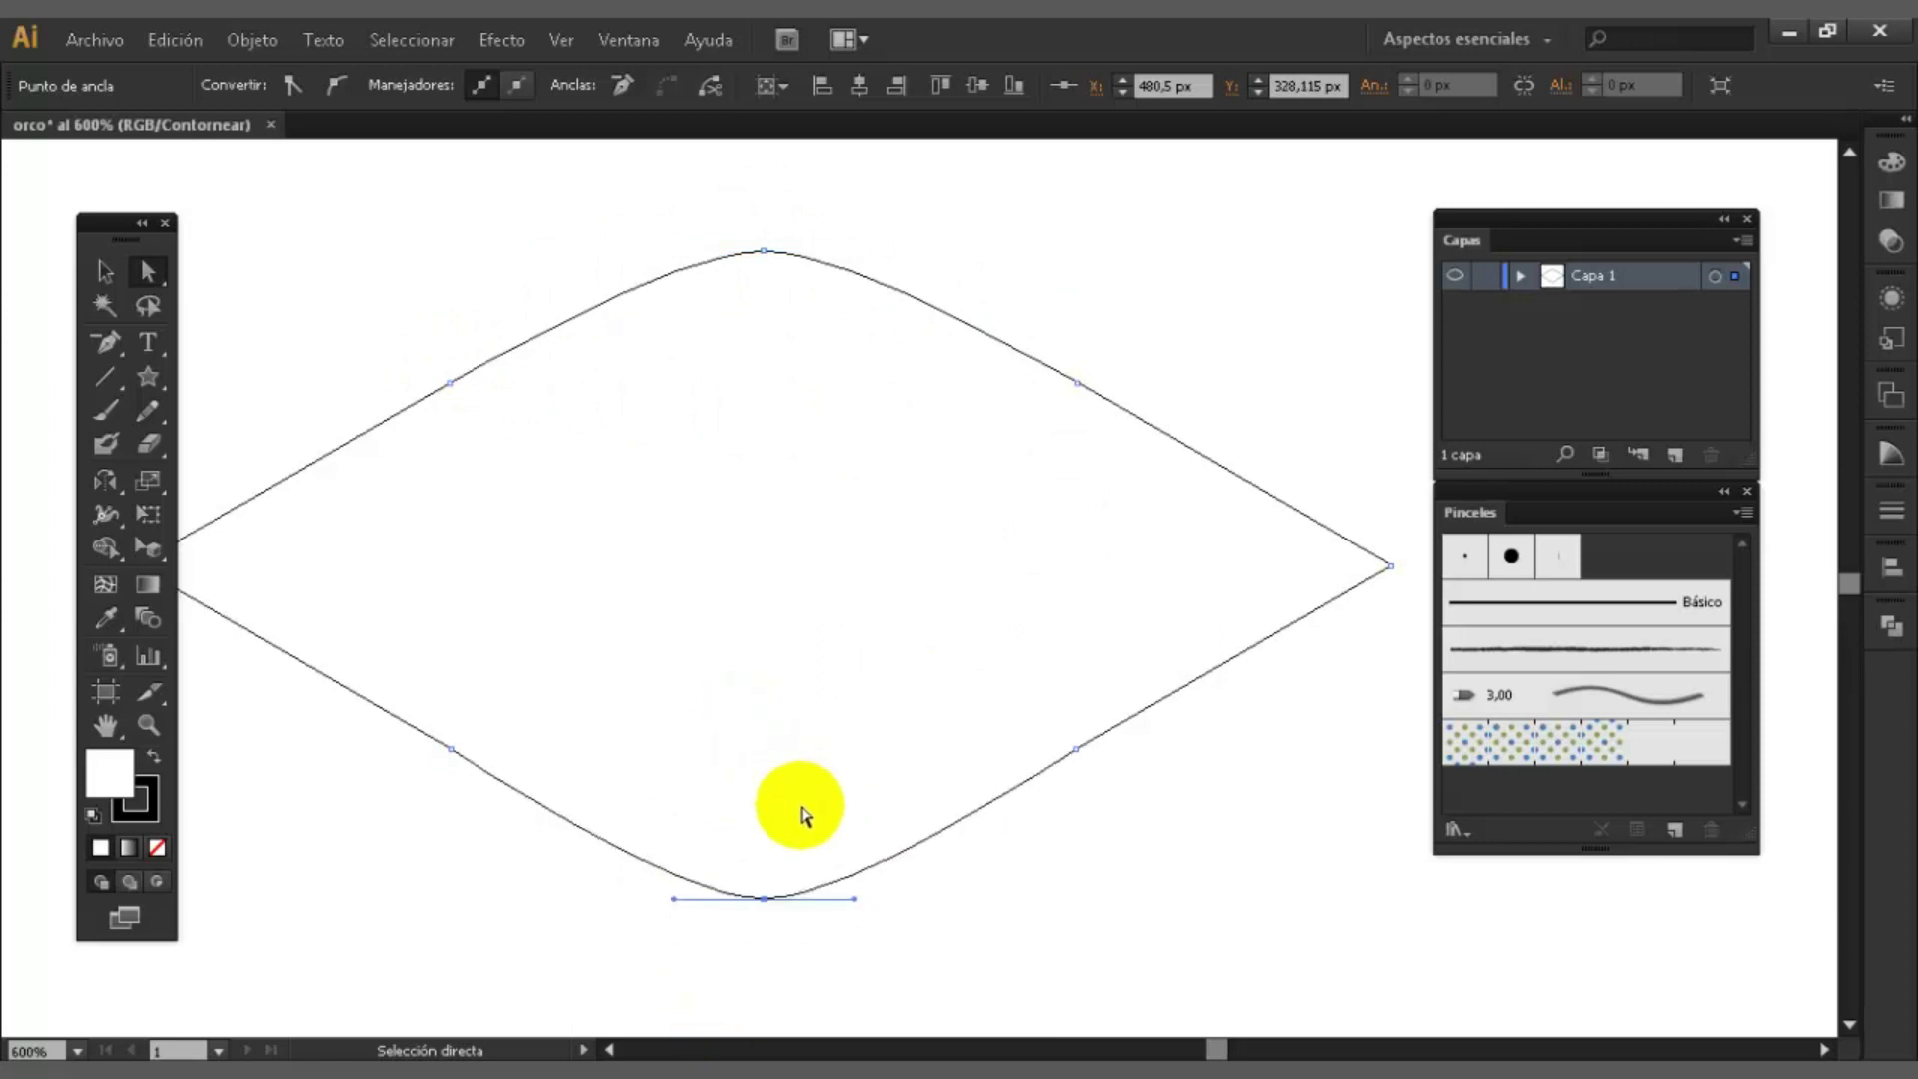
pyautogui.press('Up')
pyautogui.press('Up')
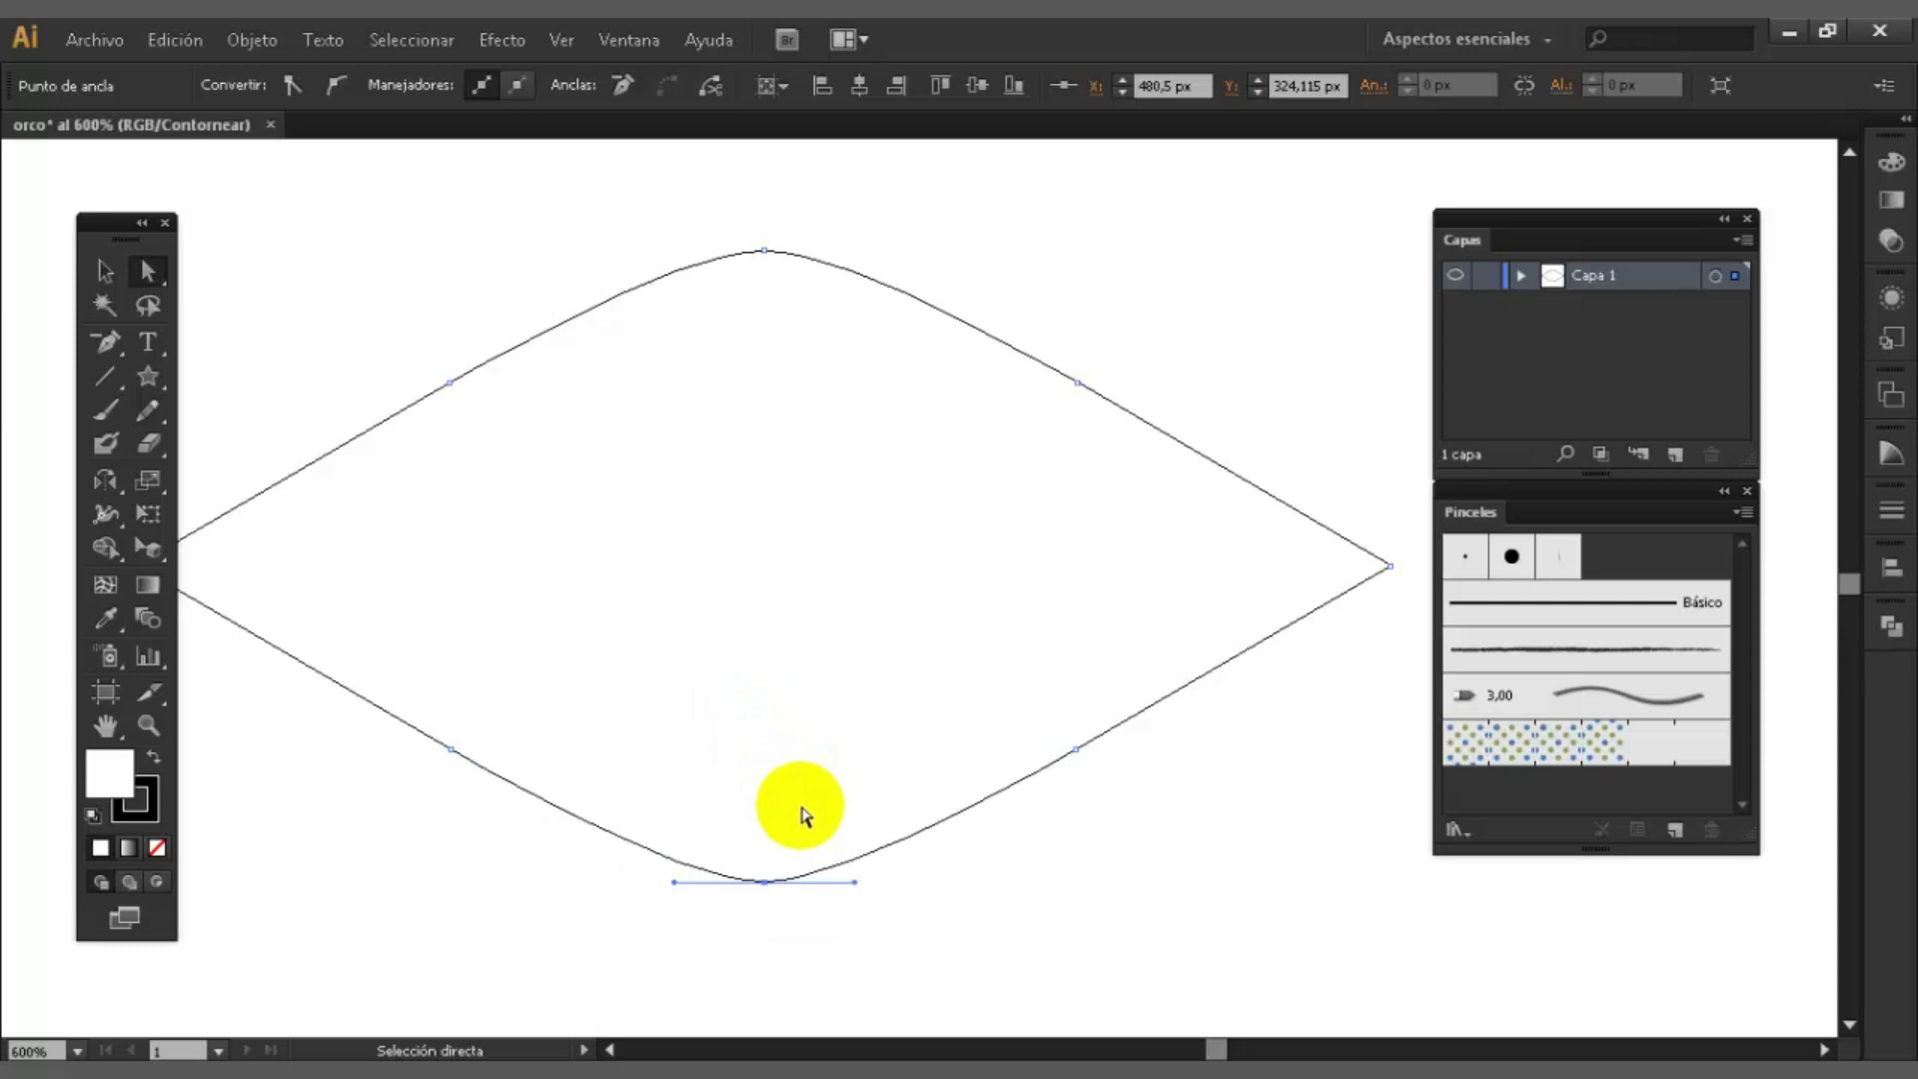
pyautogui.click(1124, 835)
pyautogui.moveTo(685, 201); pyautogui.dragTo(996, 378)
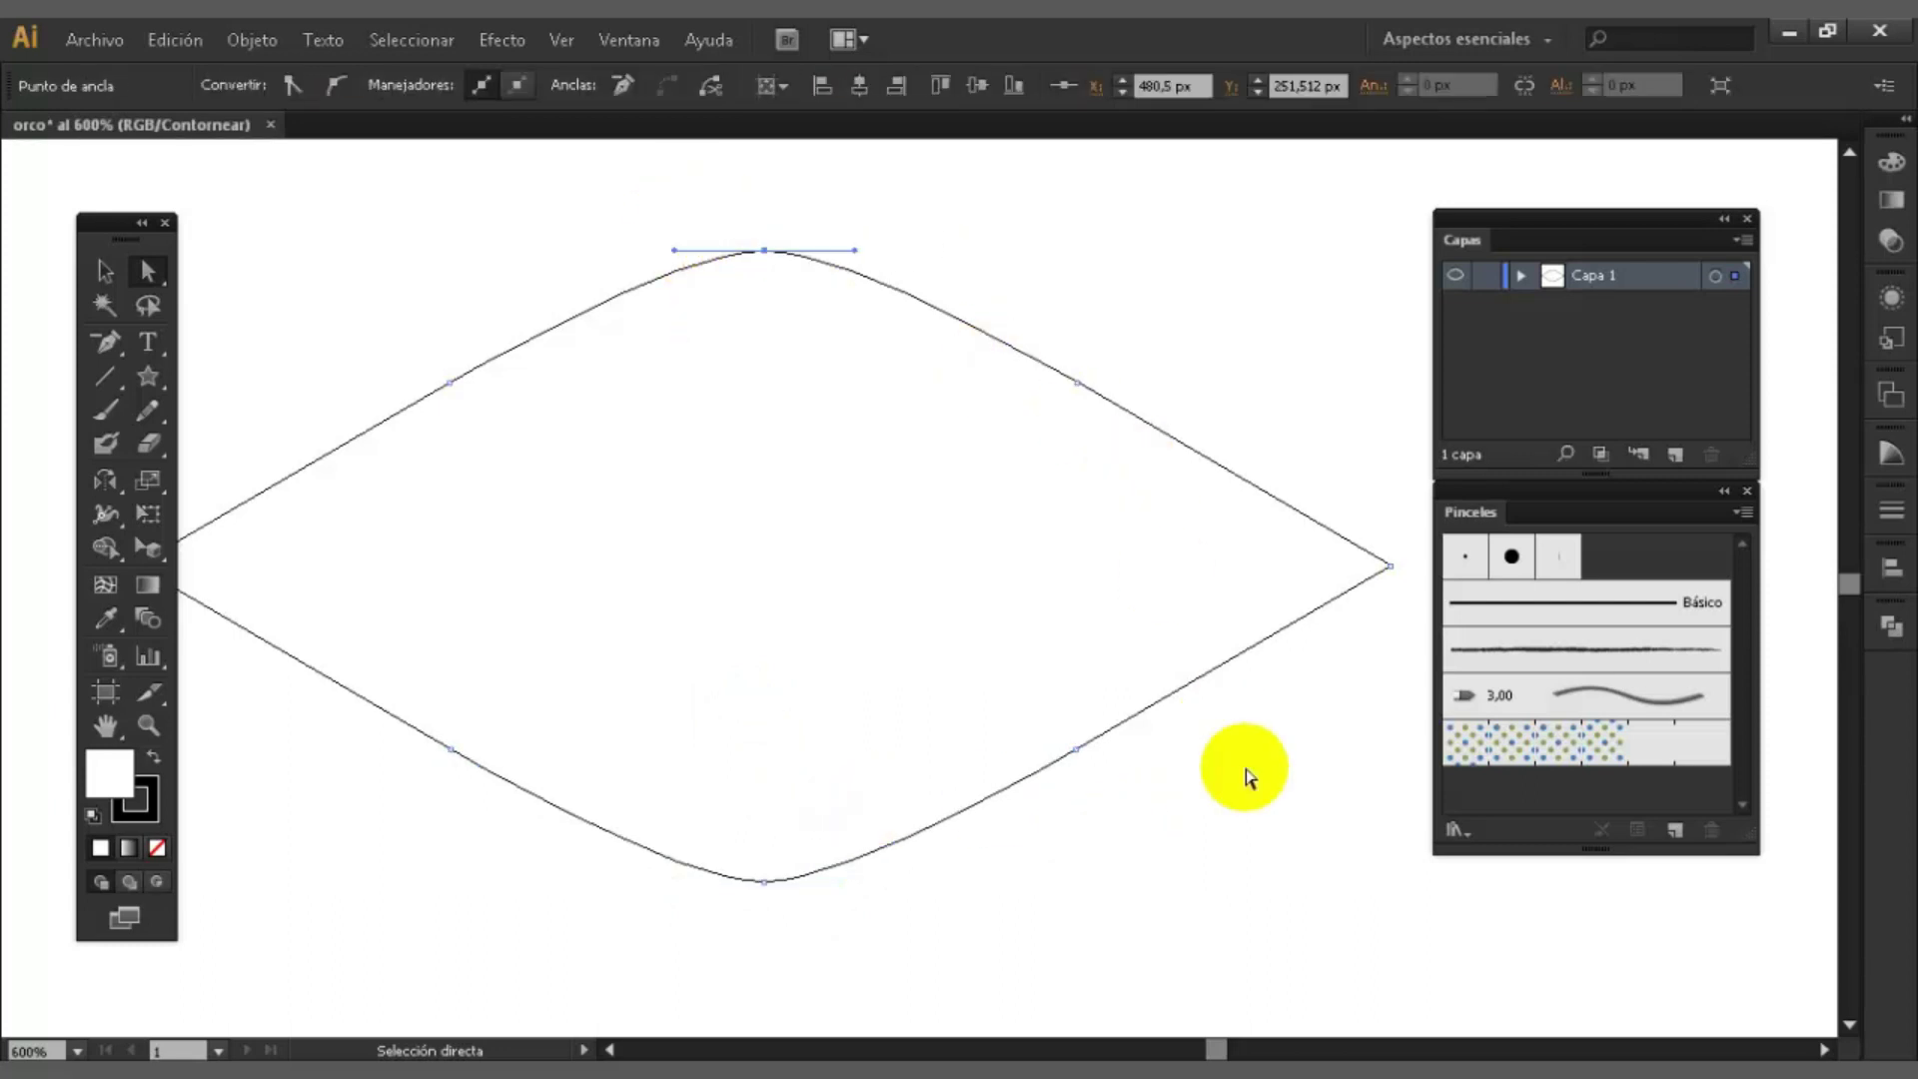
pyautogui.moveTo(657, 210); pyautogui.dragTo(919, 897)
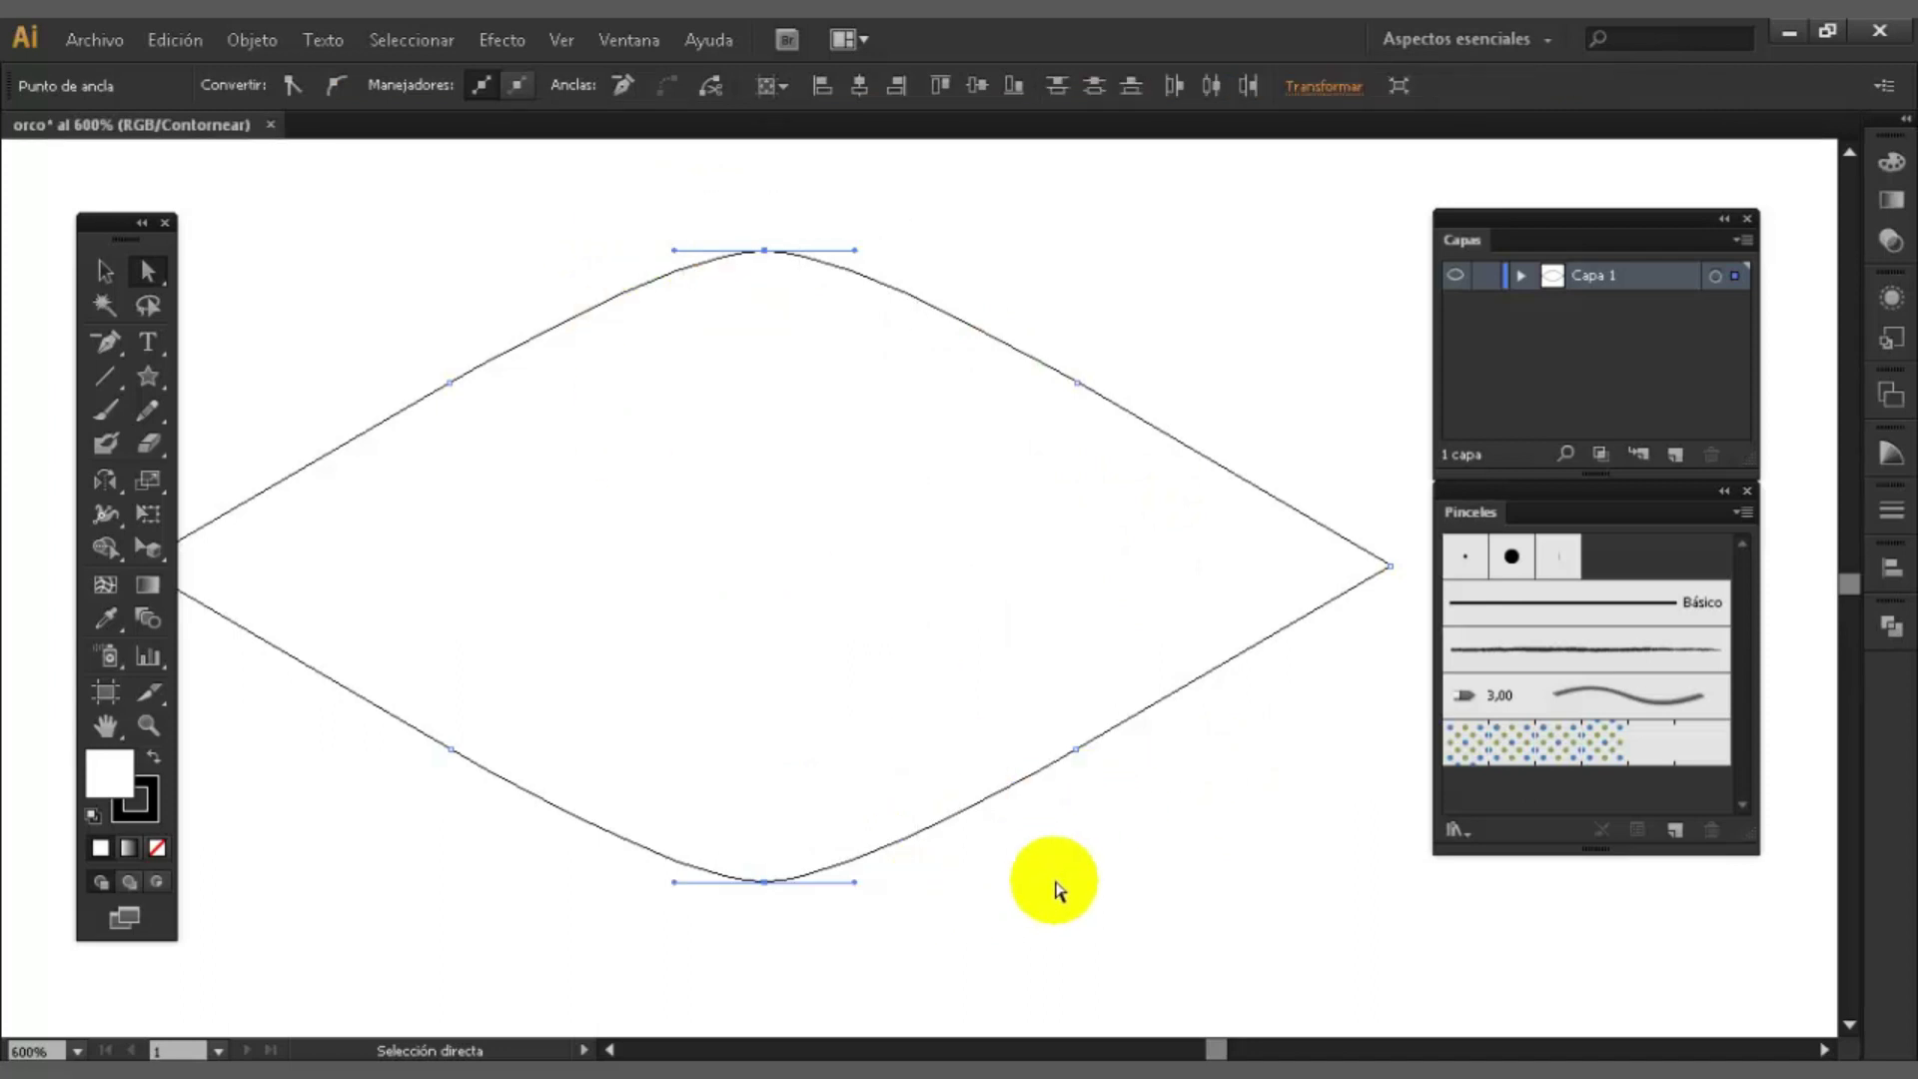
pyautogui.click(1054, 885)
# - Squash the whole shape vertically about its center into a thin horizontal sliver, keeping its full width
pyautogui.hotkey('ctrl', '-')
pyautogui.click(105, 270)
pyautogui.click(918, 400)
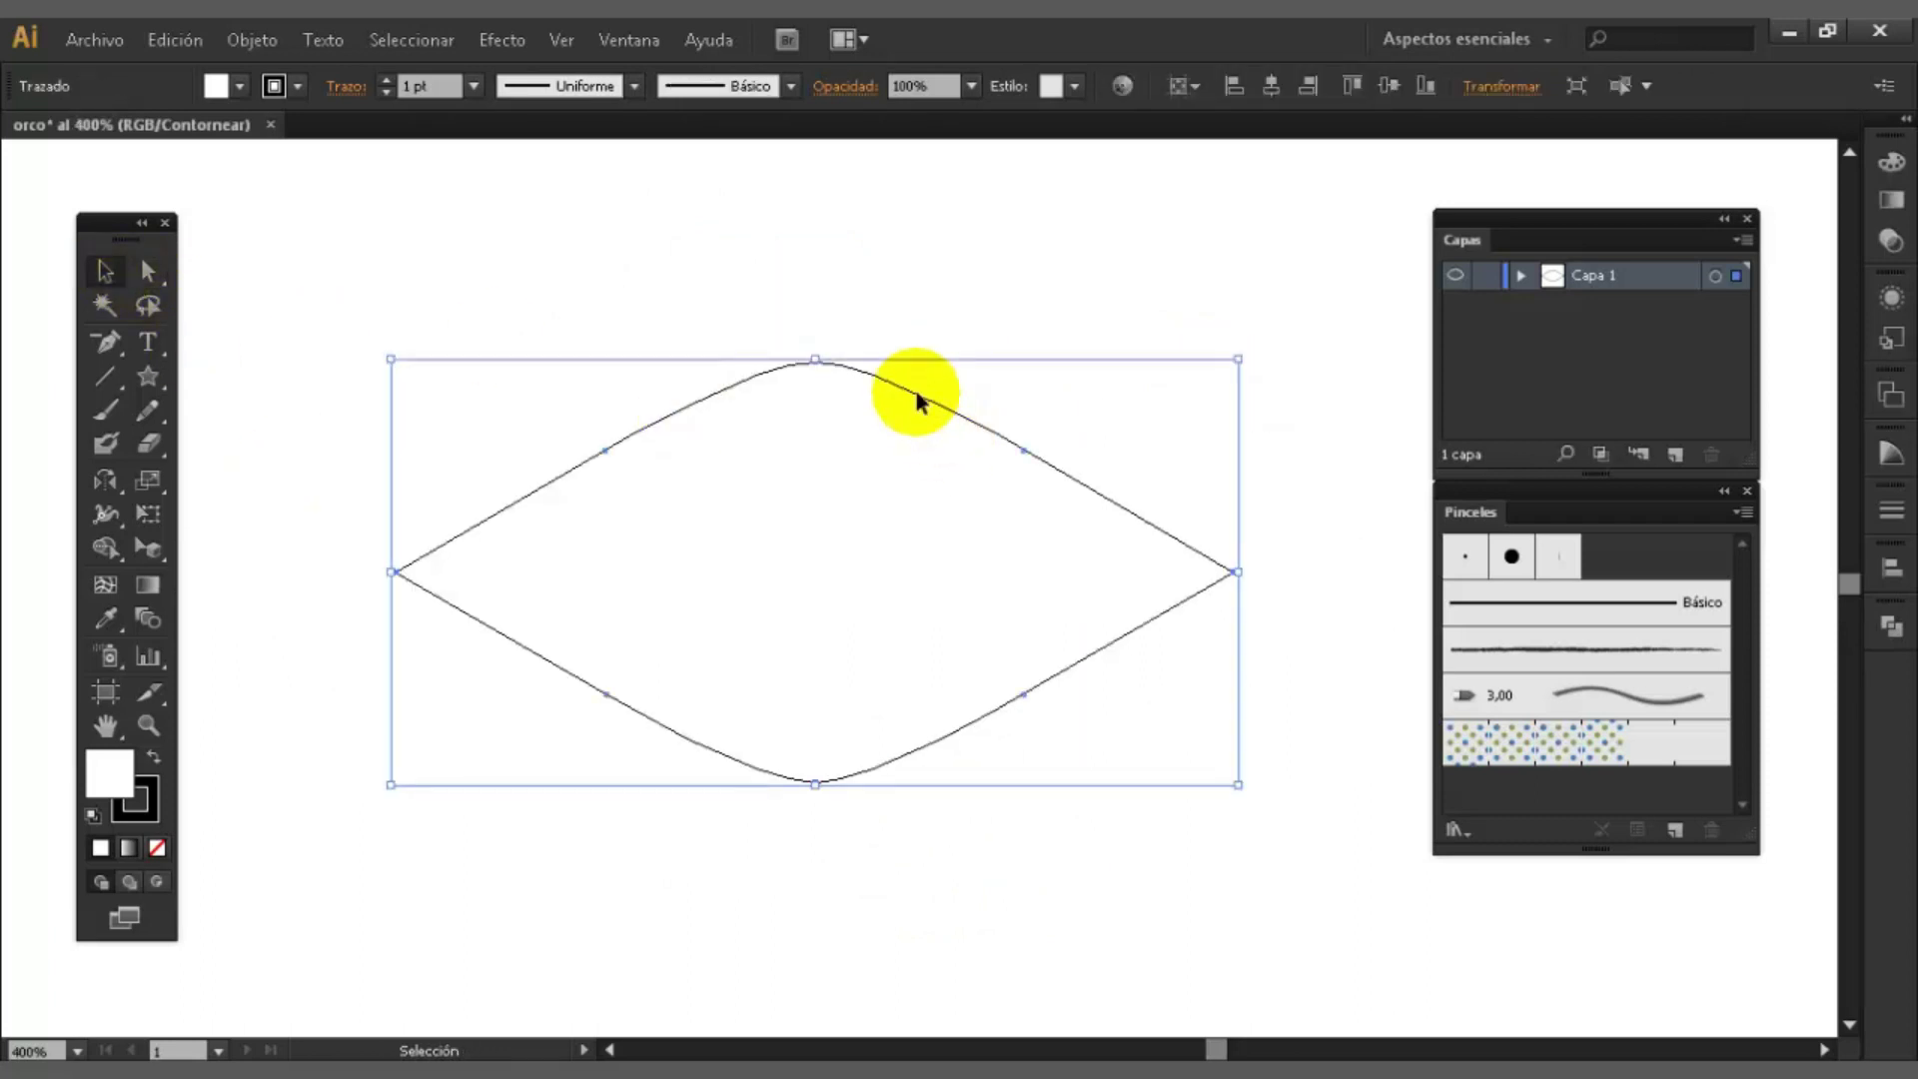
pyautogui.moveTo(812, 360); pyautogui.dragTo(814, 539)
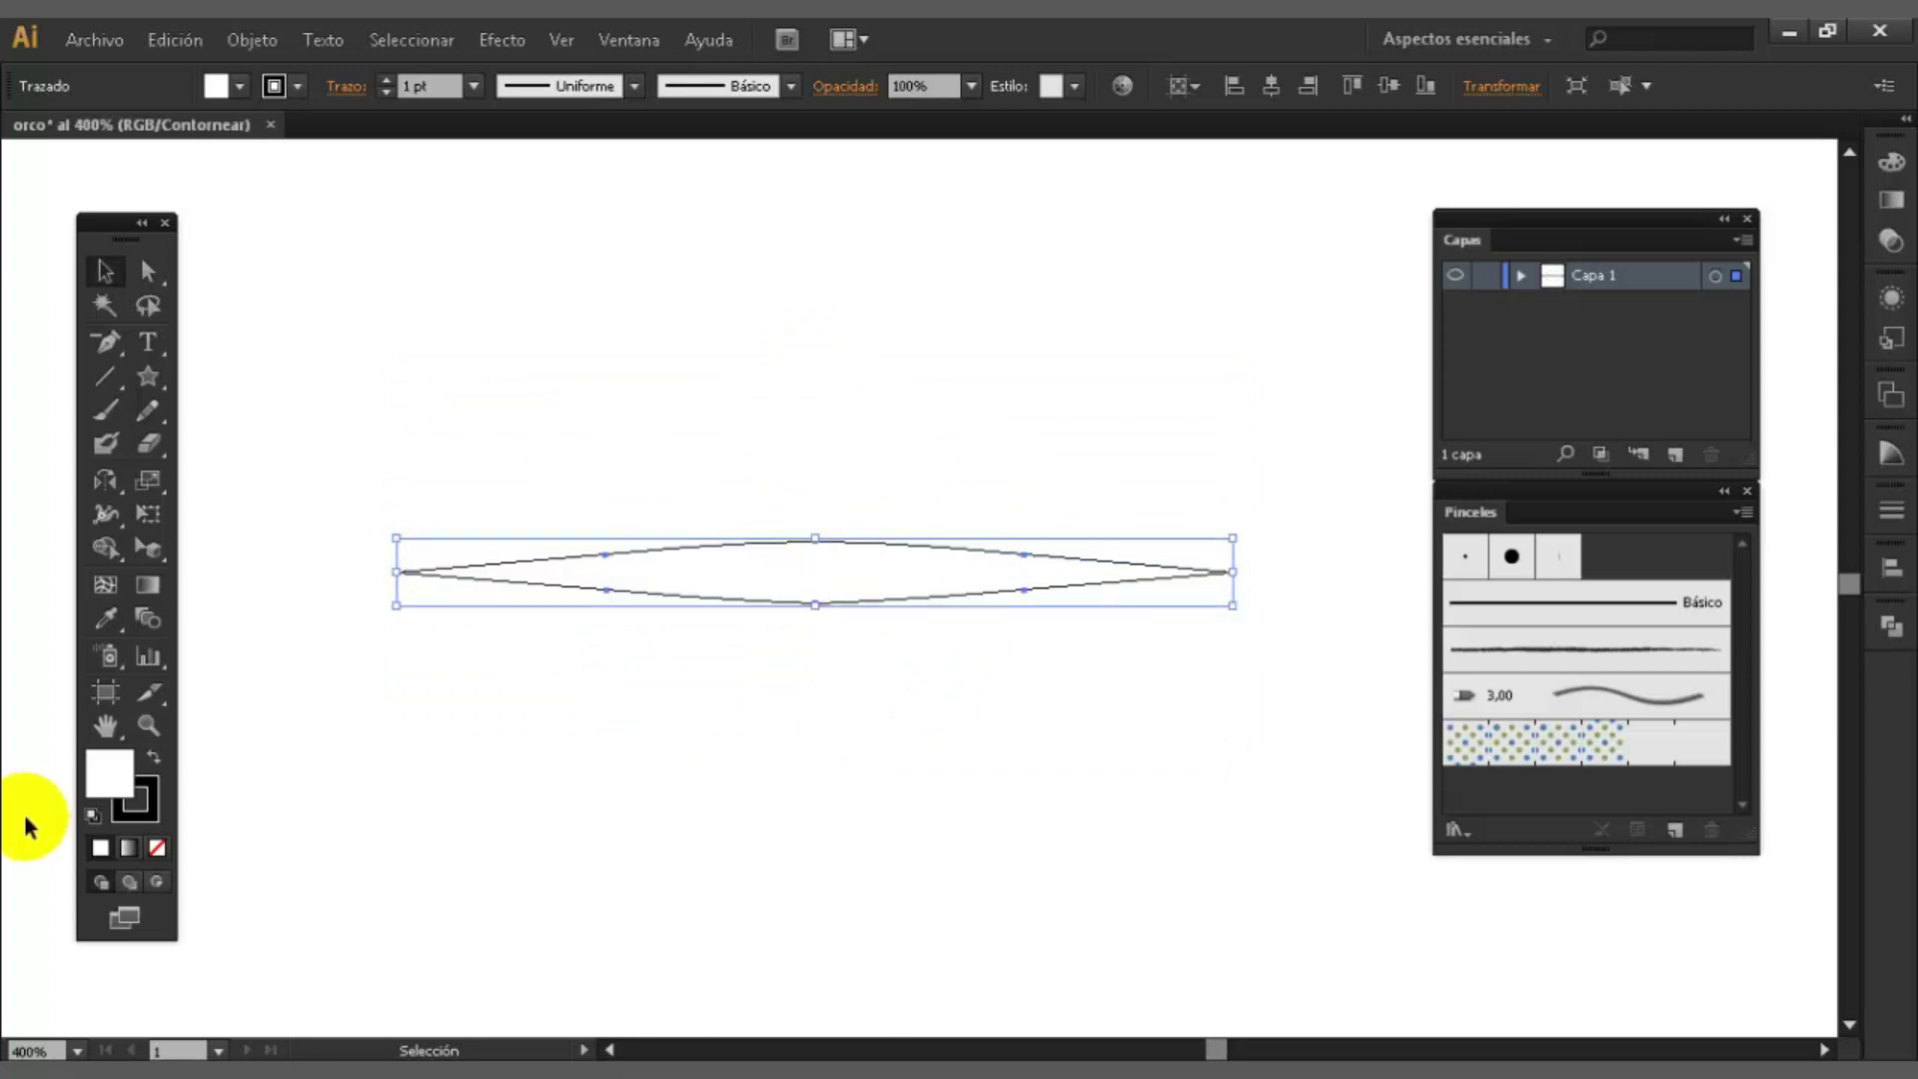
pyautogui.click(153, 759)
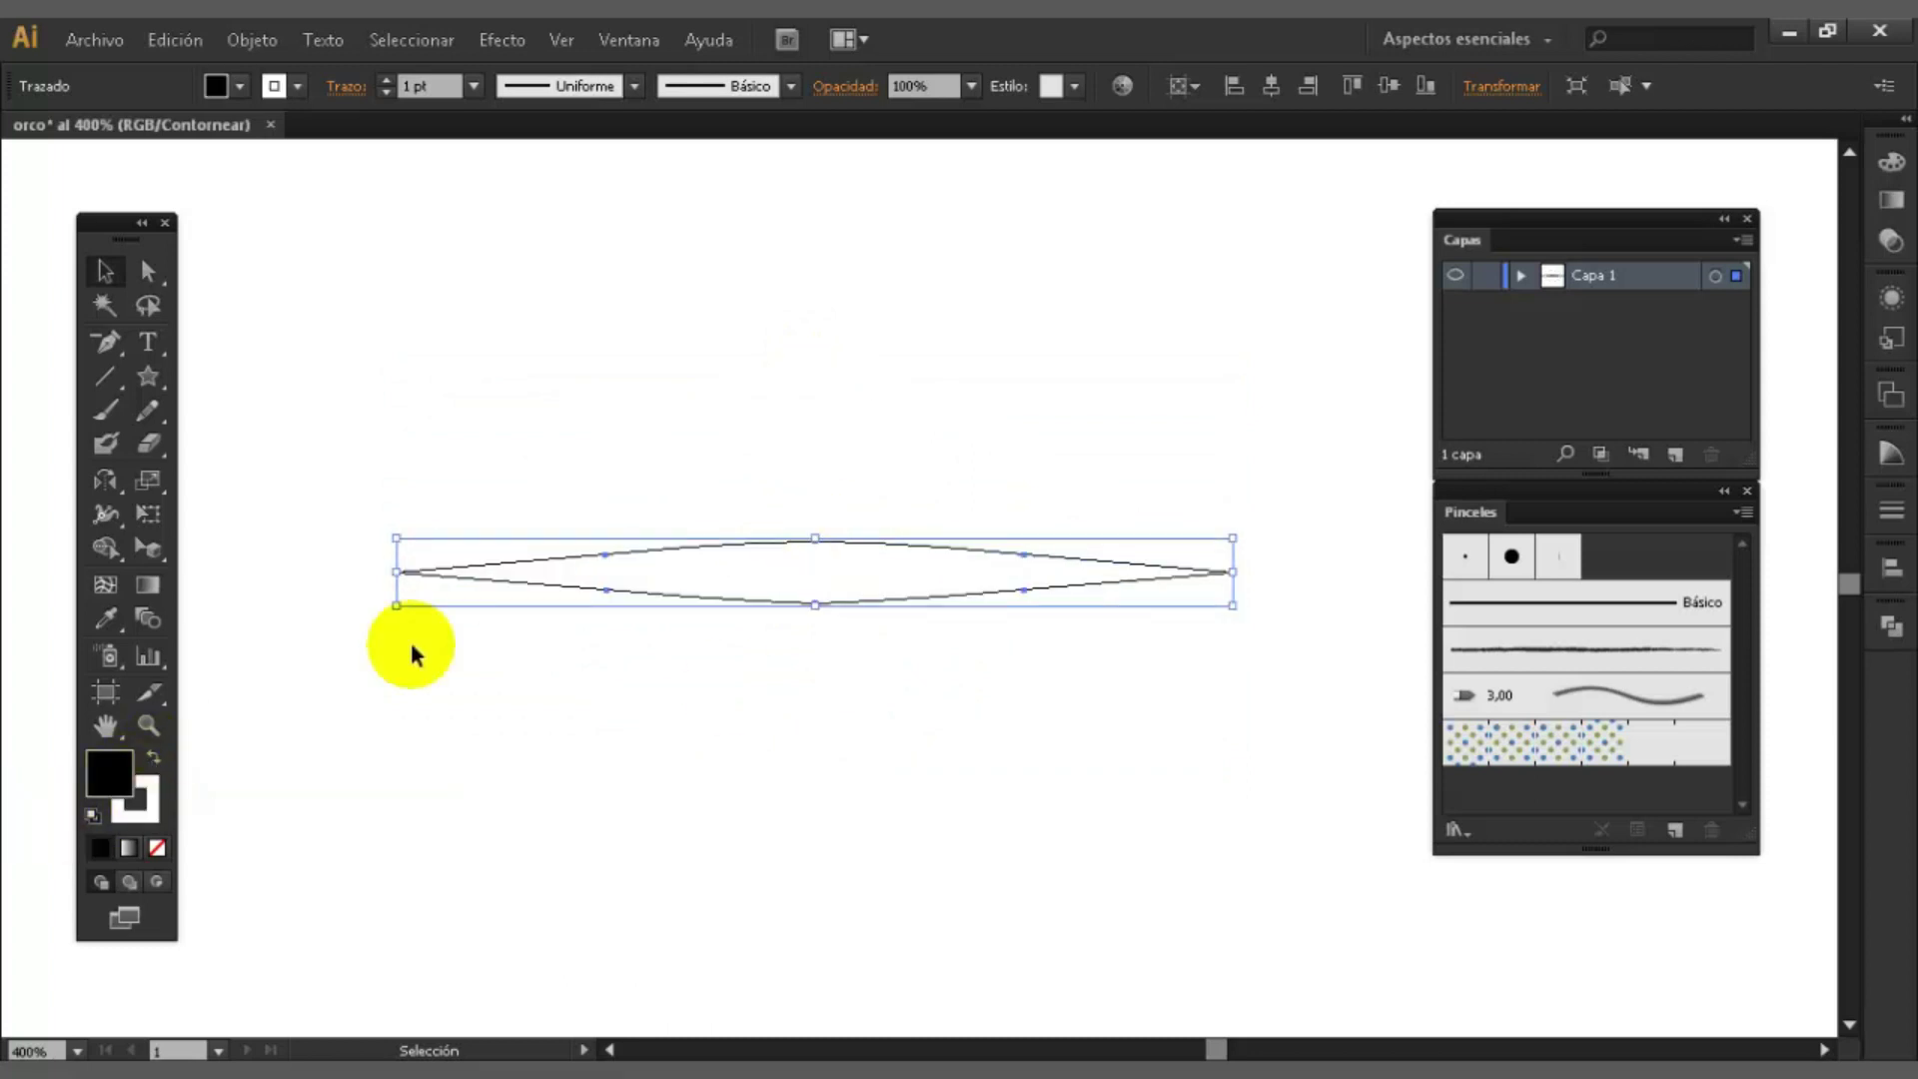
pyautogui.click(623, 576)
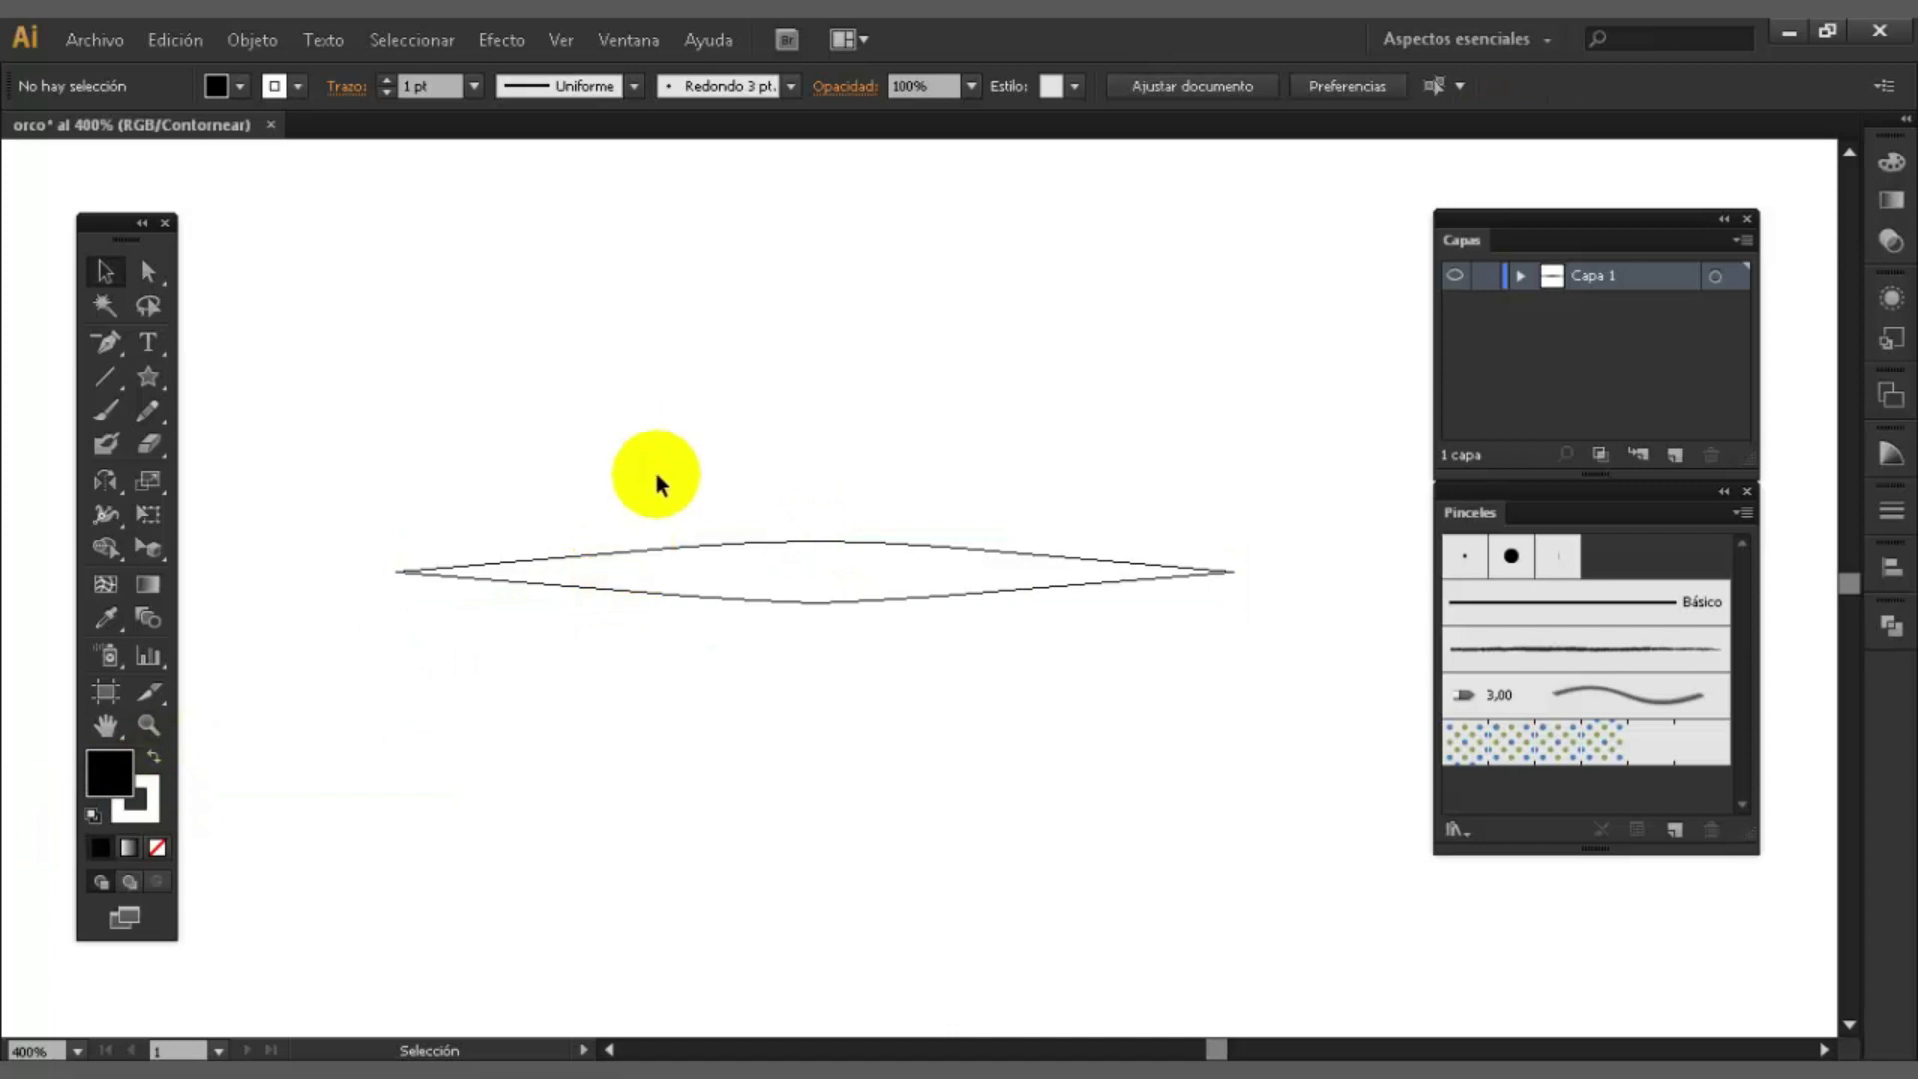
pyautogui.click(651, 552)
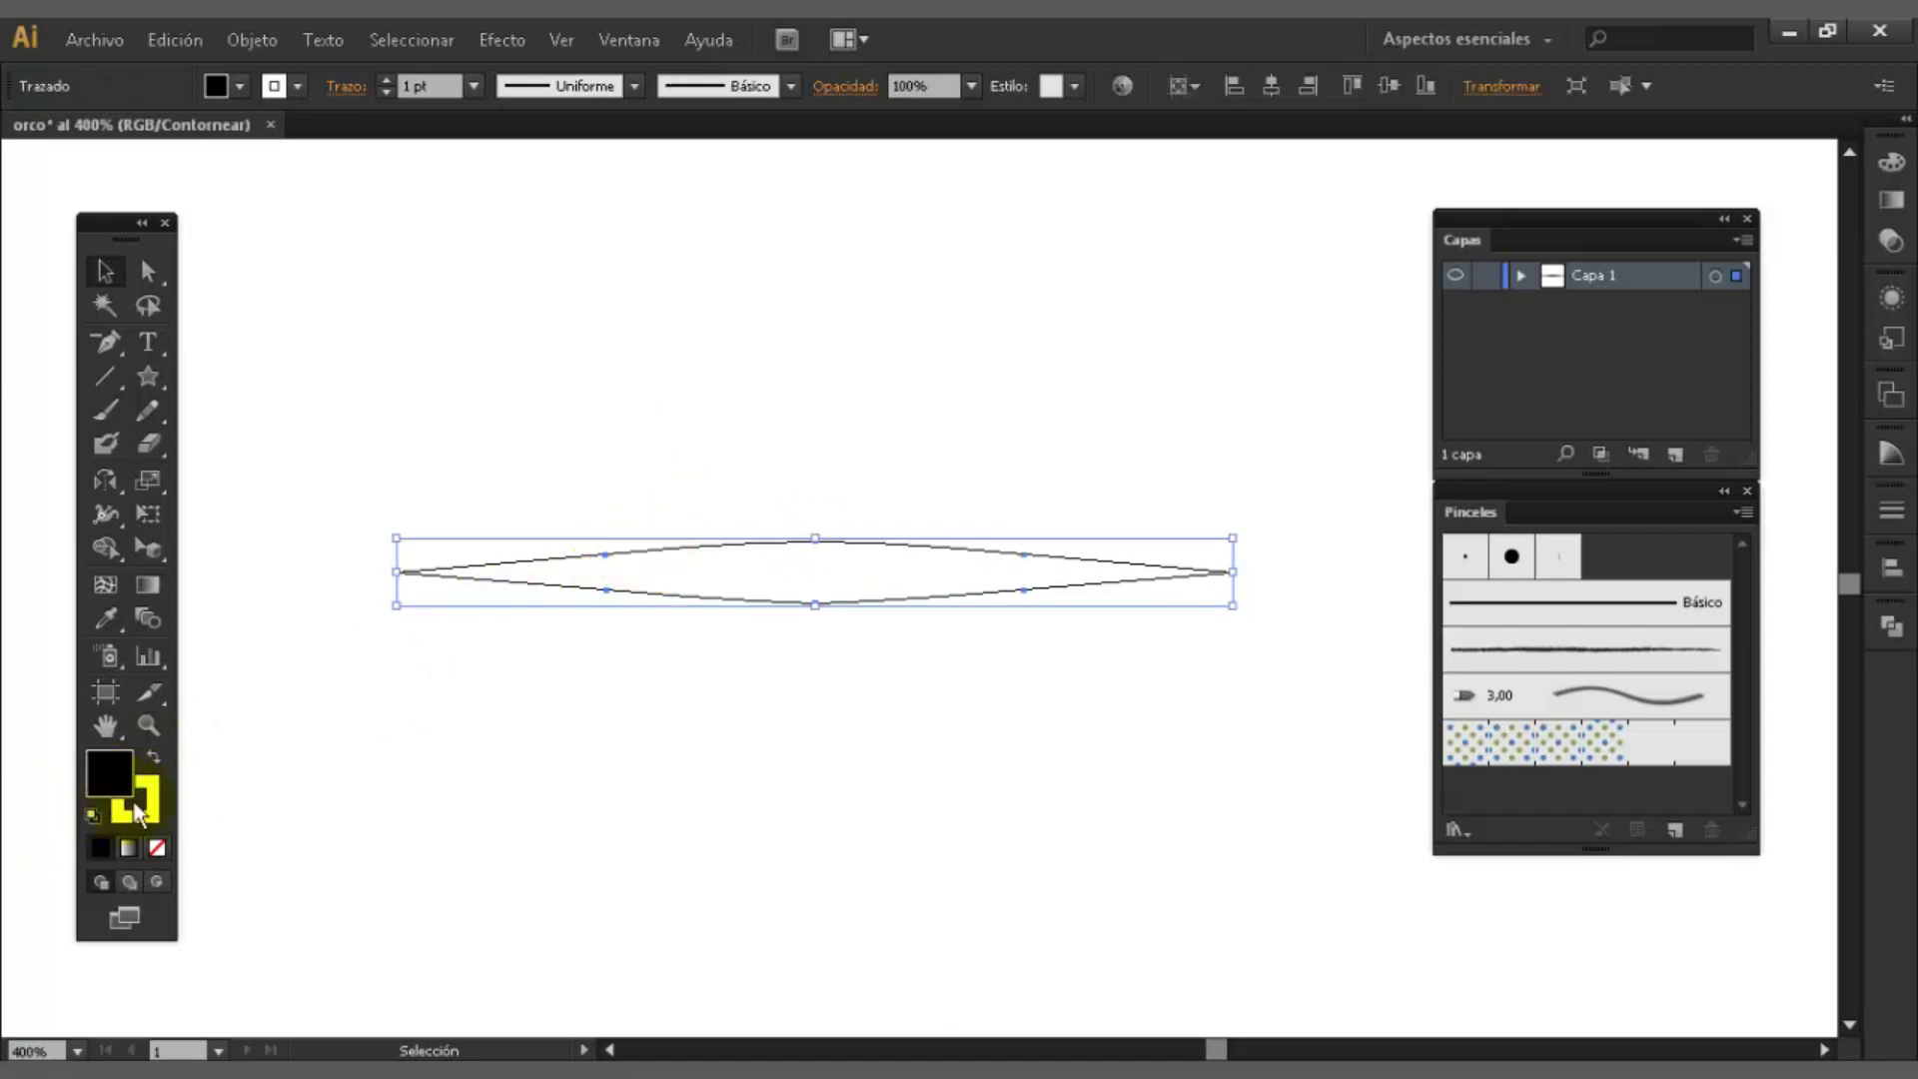
pyautogui.click(153, 757)
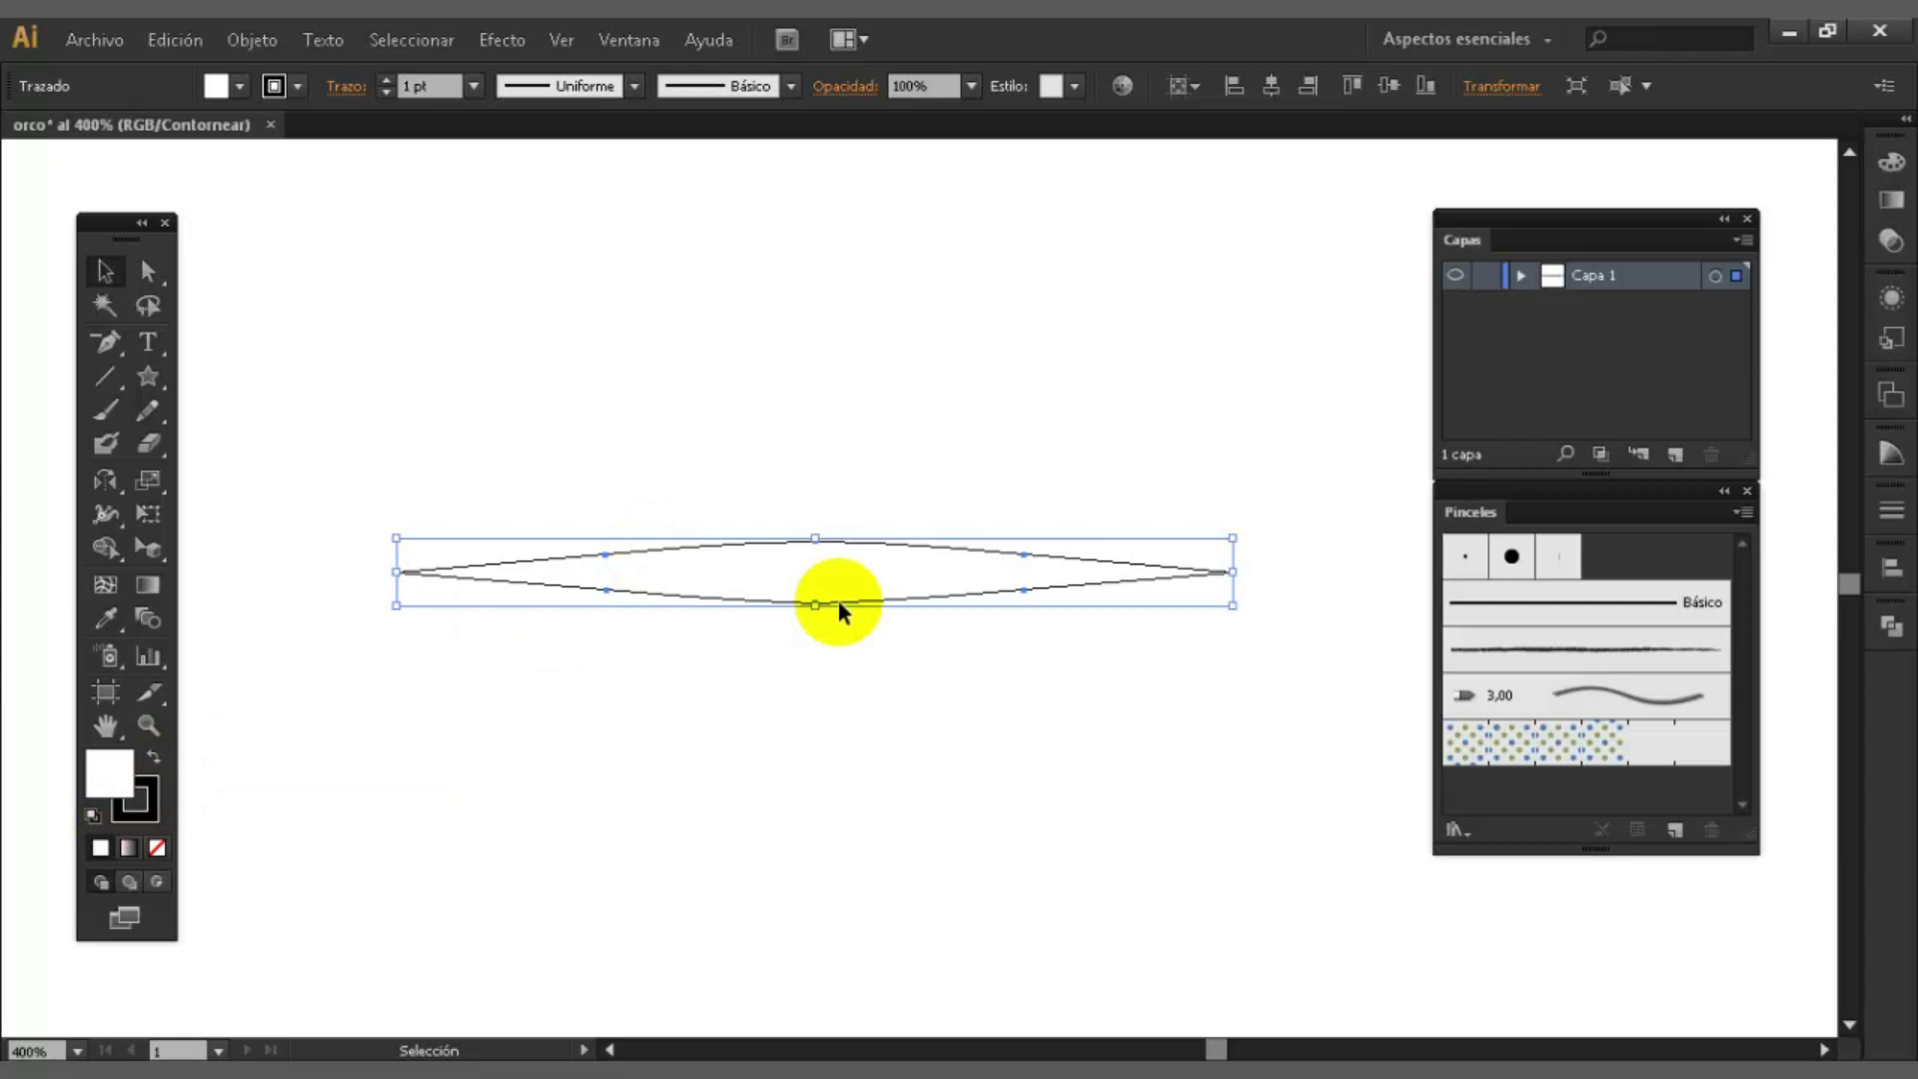
# - Return to preview view and give the thin shape a solid black fill with no stroke
pyautogui.press('a')
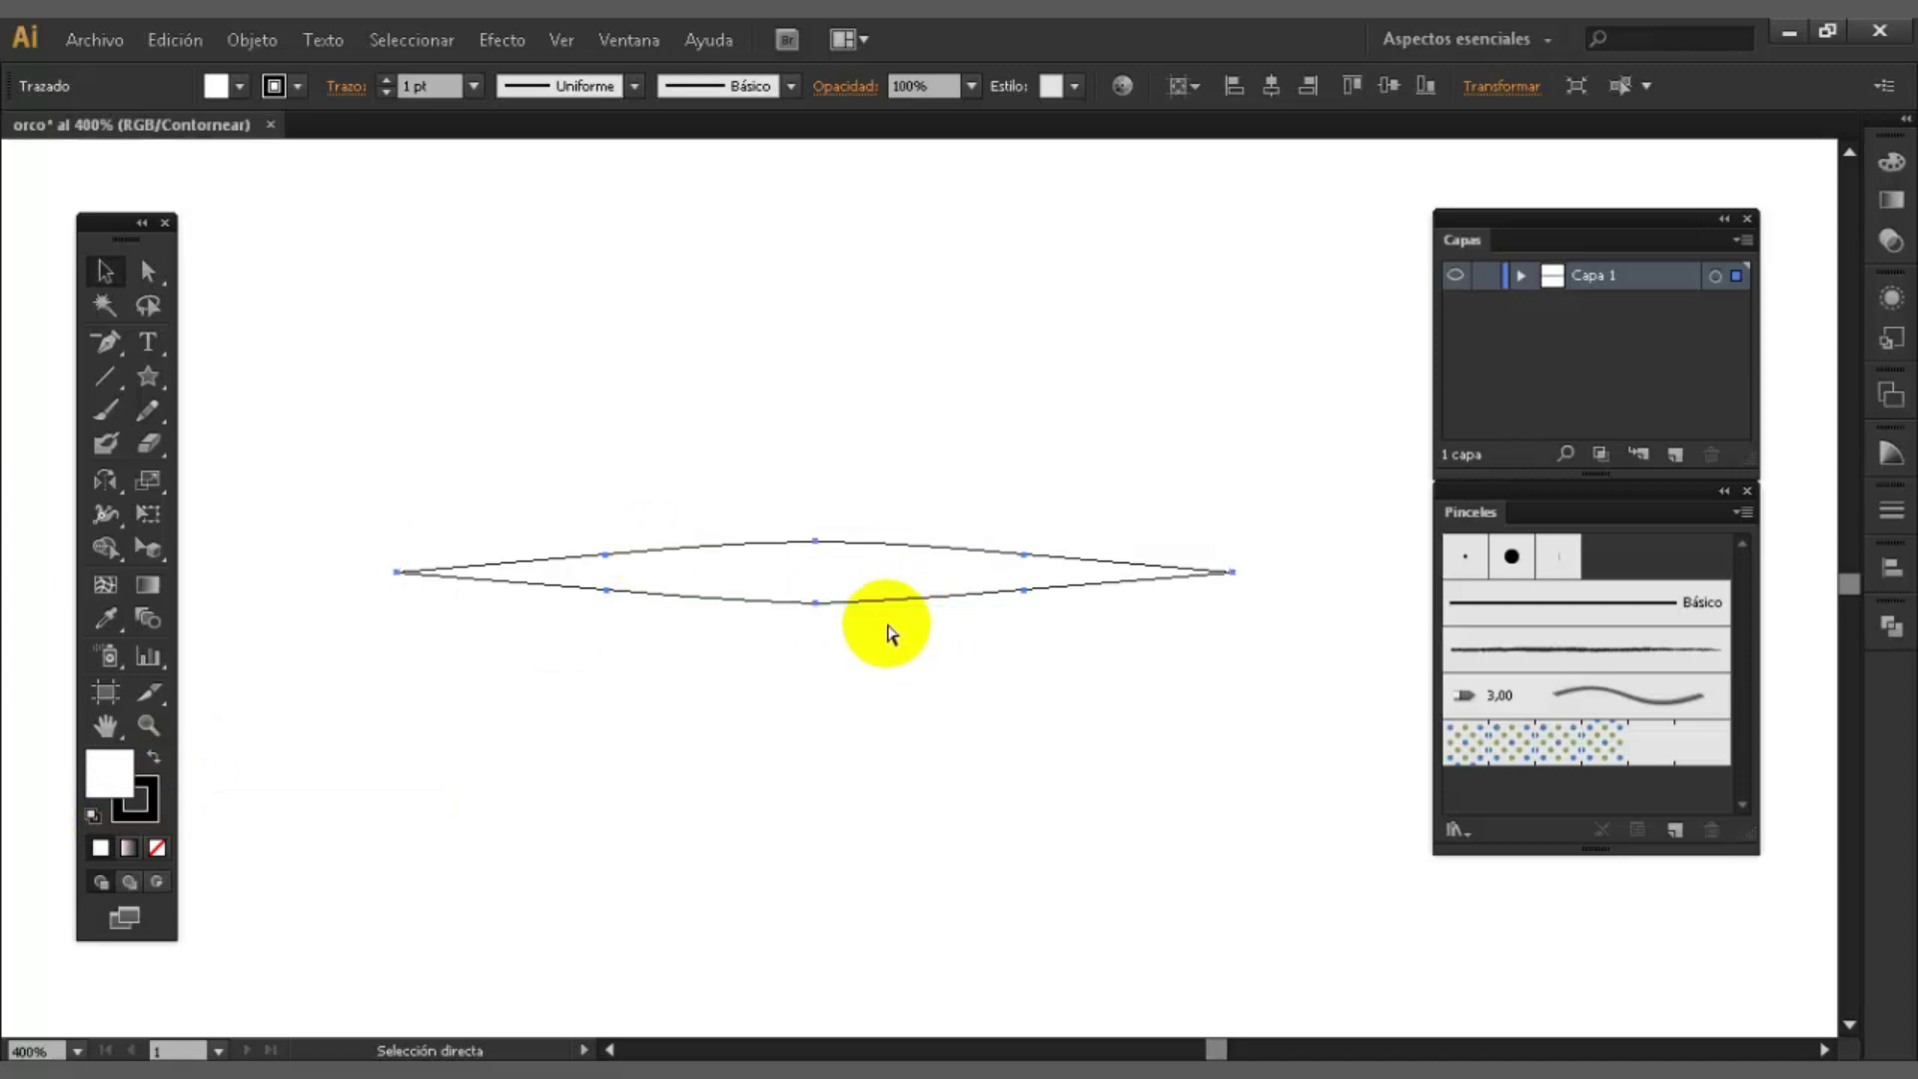
pyautogui.hotkey('ctrl', 'y')
pyautogui.press('v')
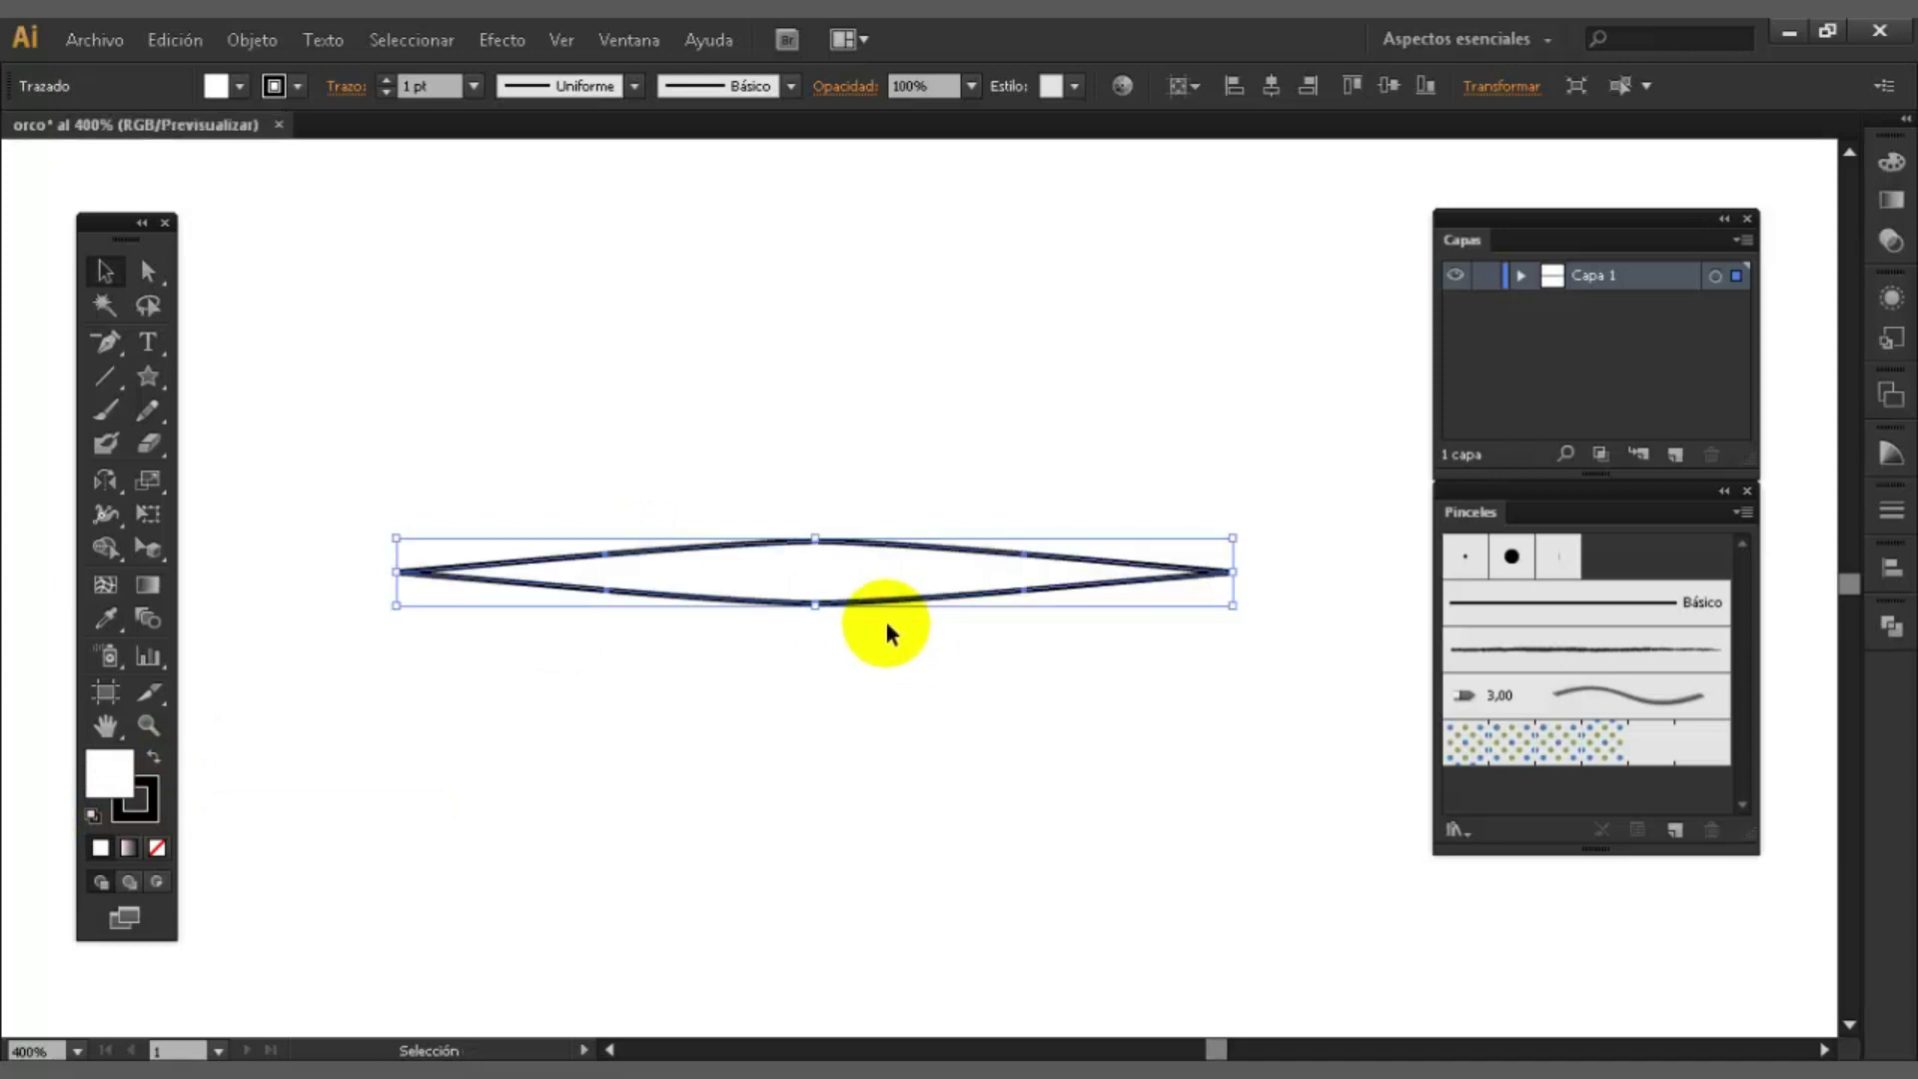
pyautogui.click(153, 757)
pyautogui.click(140, 799)
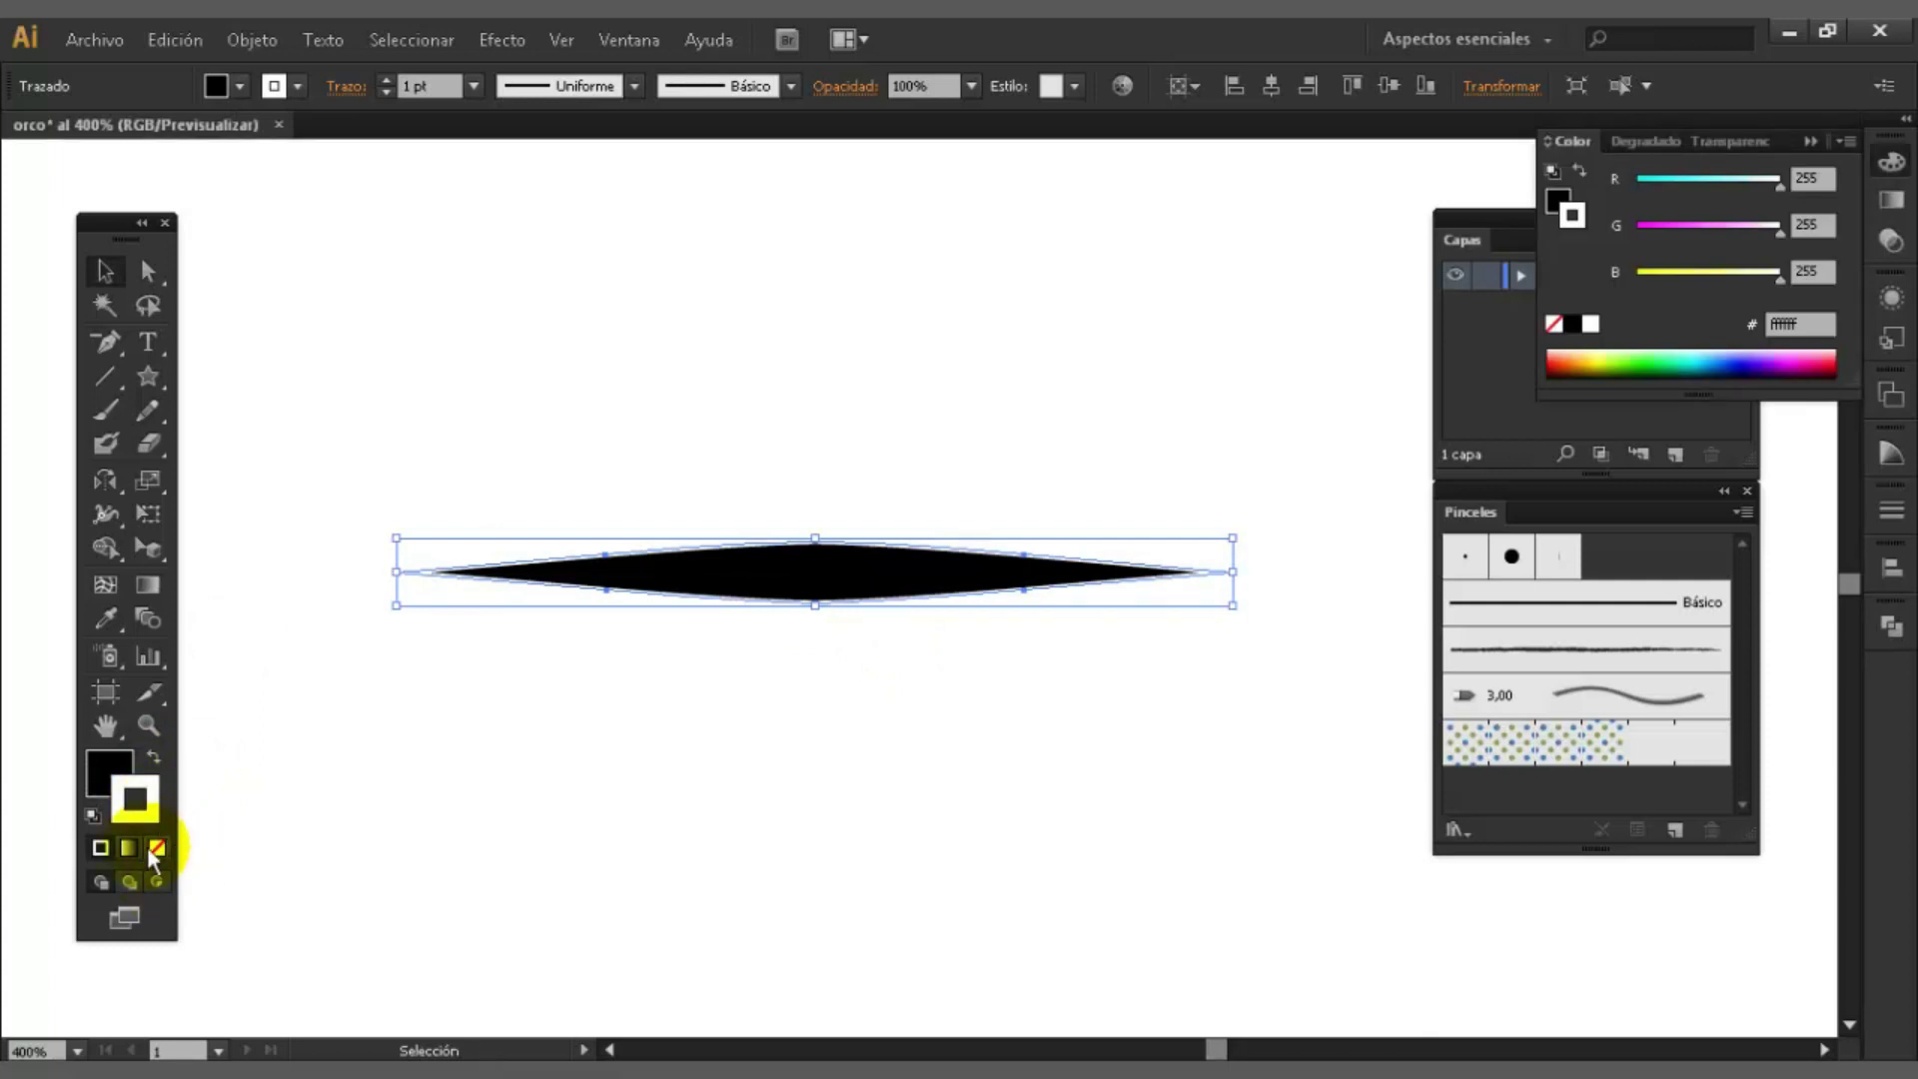
pyautogui.click(157, 848)
pyautogui.click(921, 625)
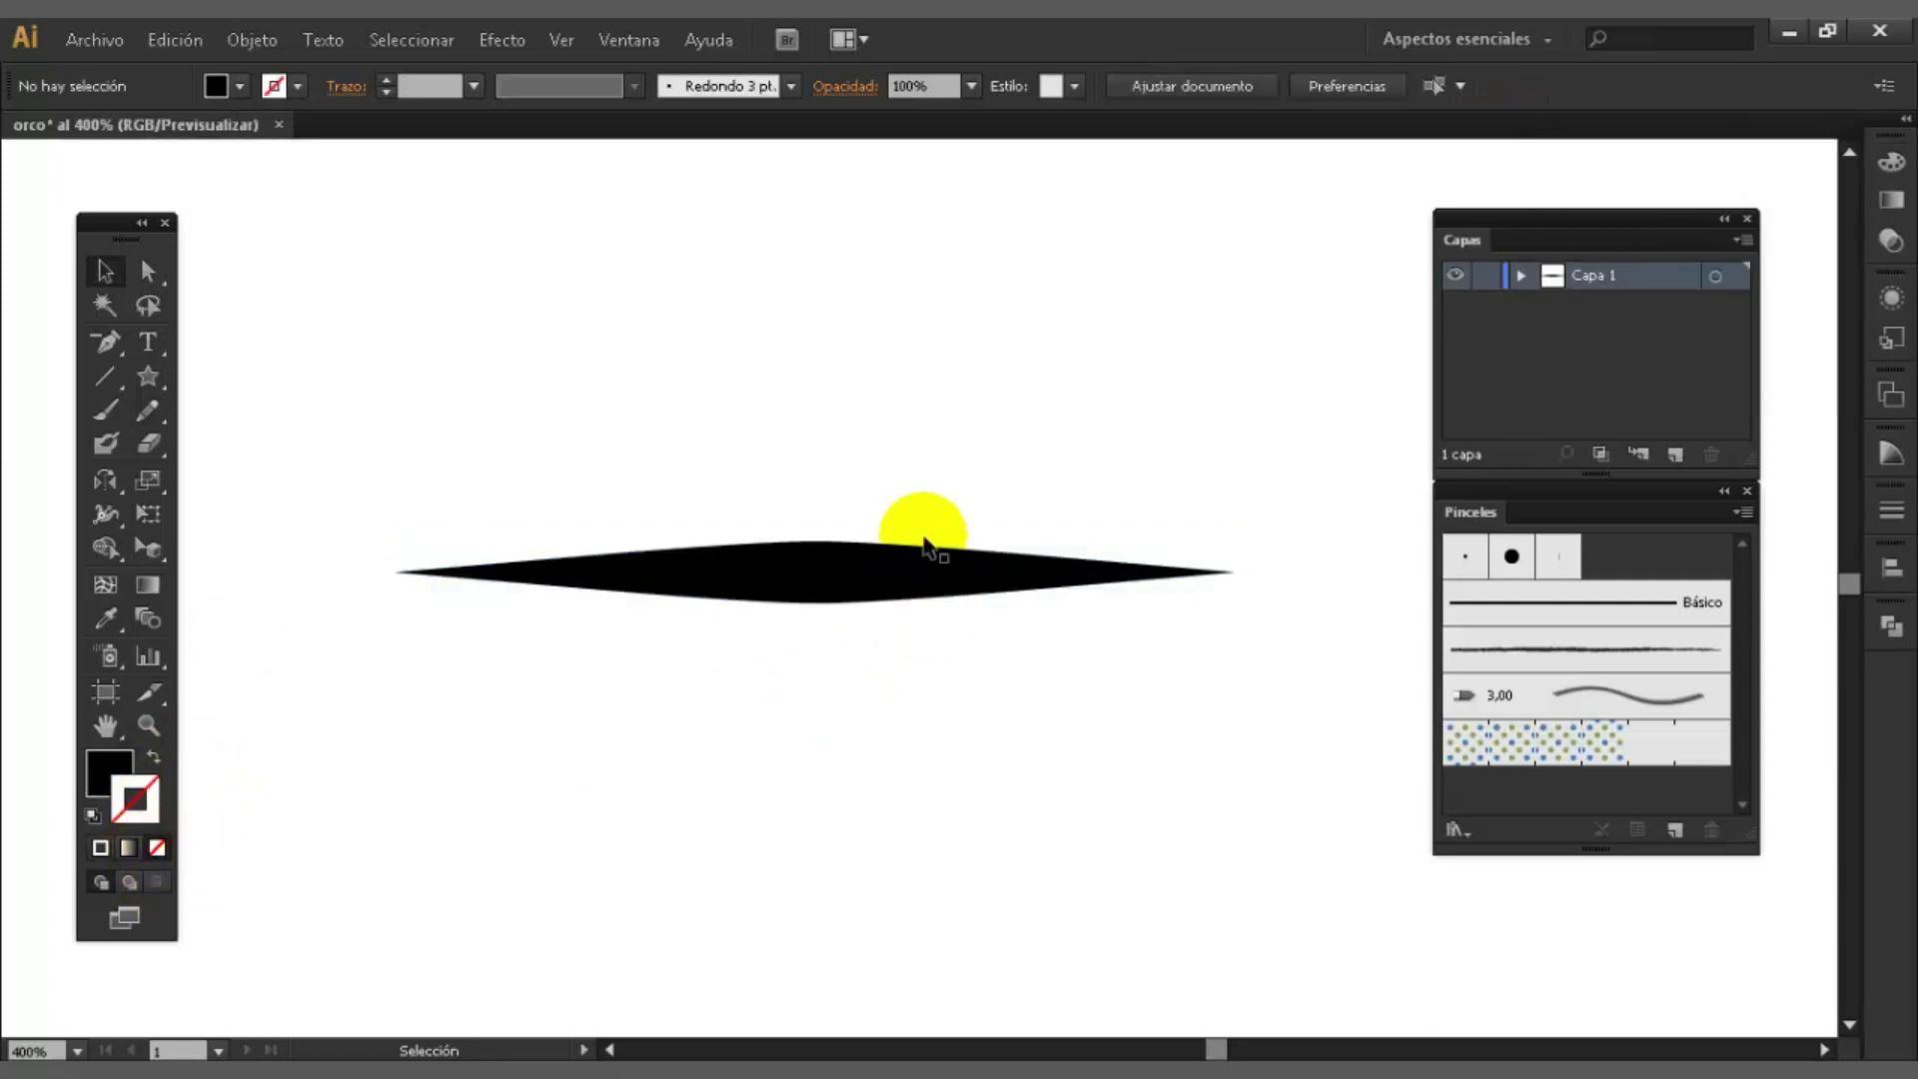
# - Move the black shape slightly up and to the left on the artboard and leave it selected
pyautogui.click(911, 597)
pyautogui.moveTo(911, 589); pyautogui.dragTo(865, 504)
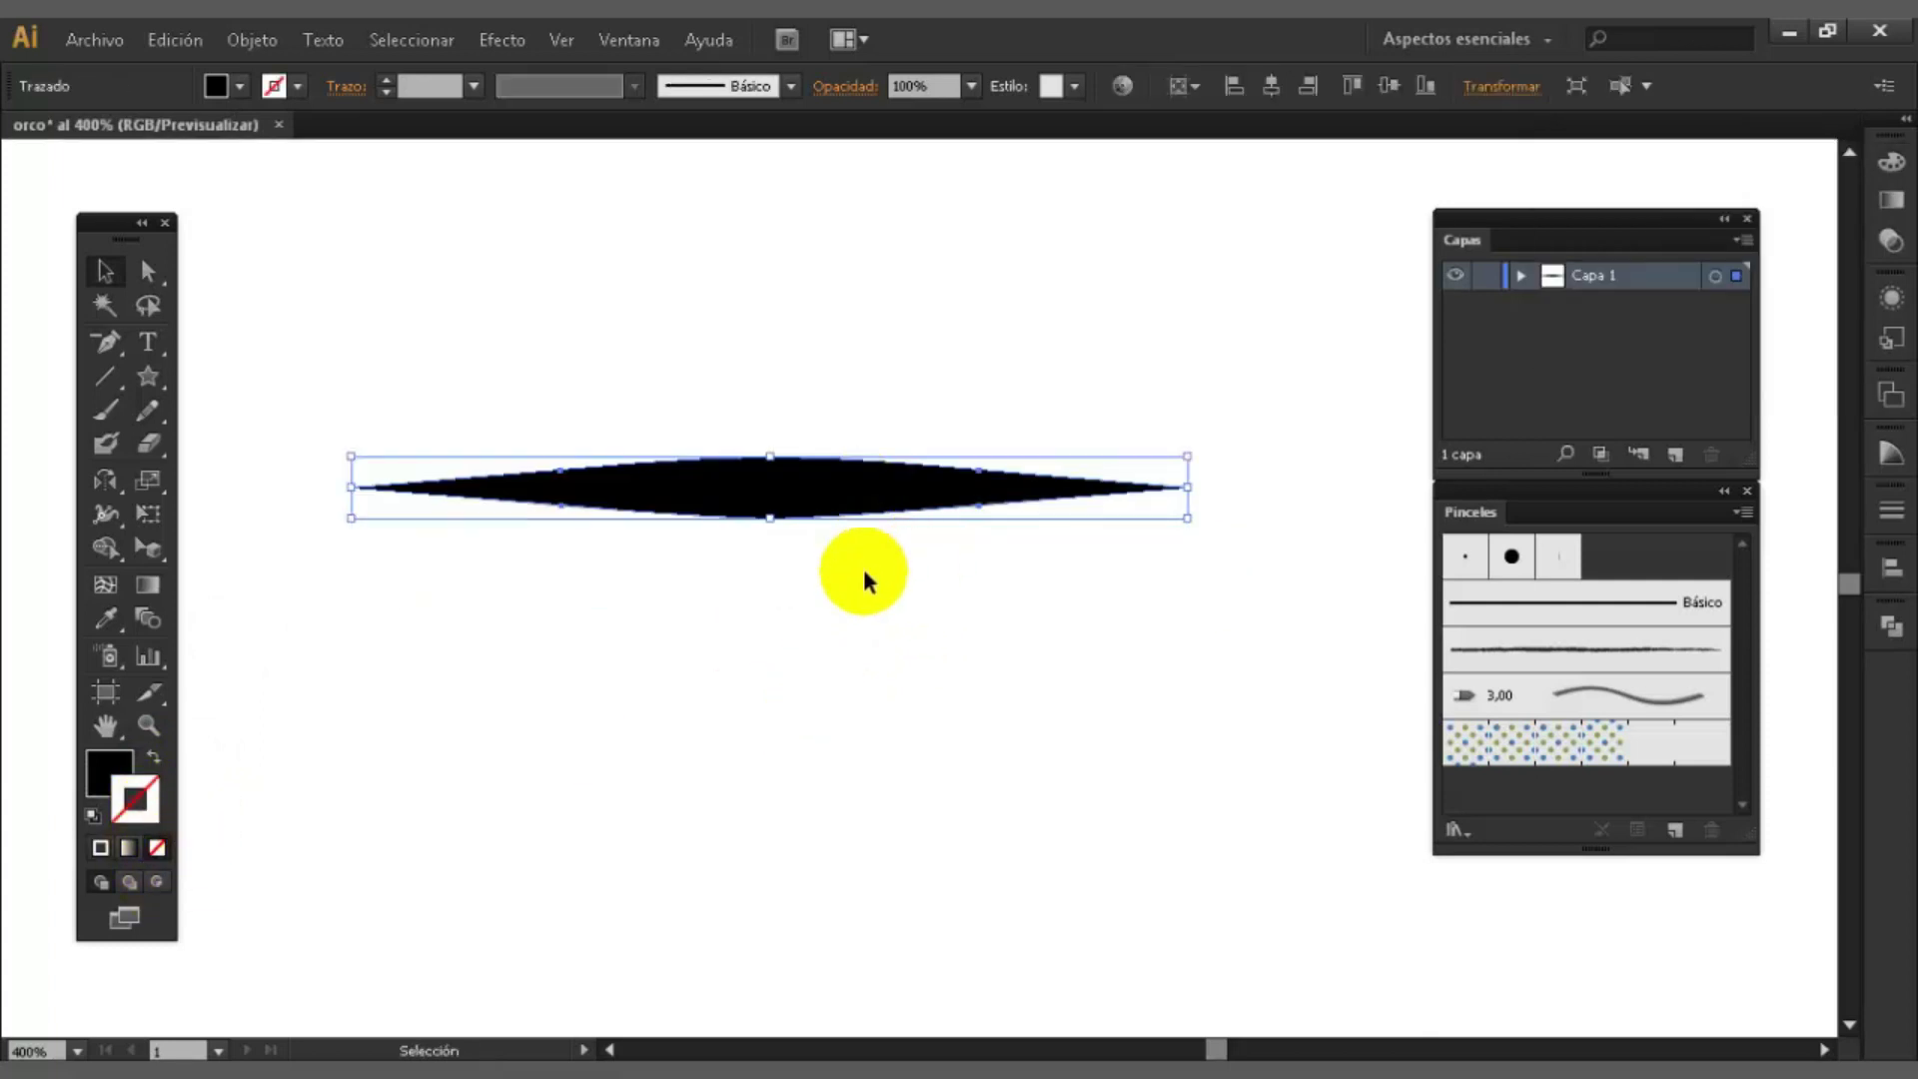
pyautogui.click(856, 522)
pyautogui.click(811, 497)
pyautogui.click(931, 703)
pyautogui.click(798, 514)
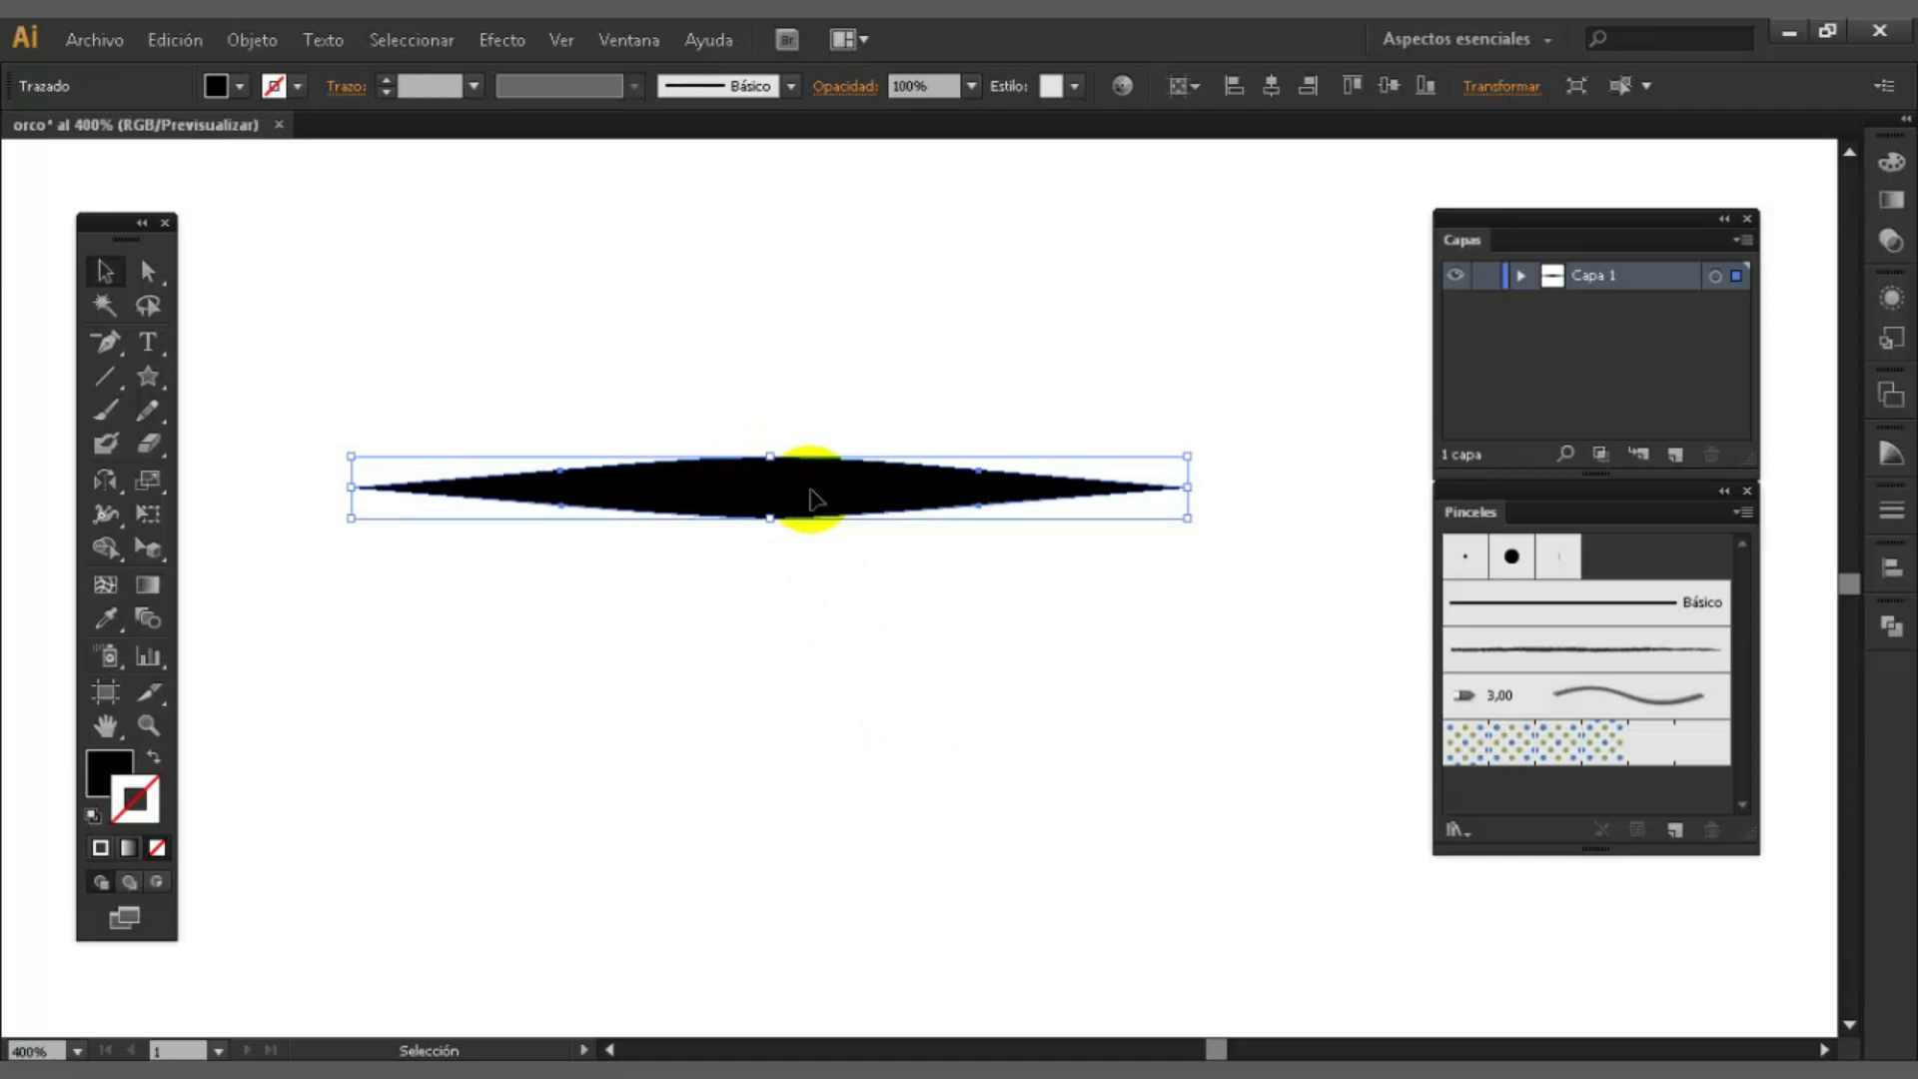
pyautogui.click(779, 559)
pyautogui.click(789, 487)
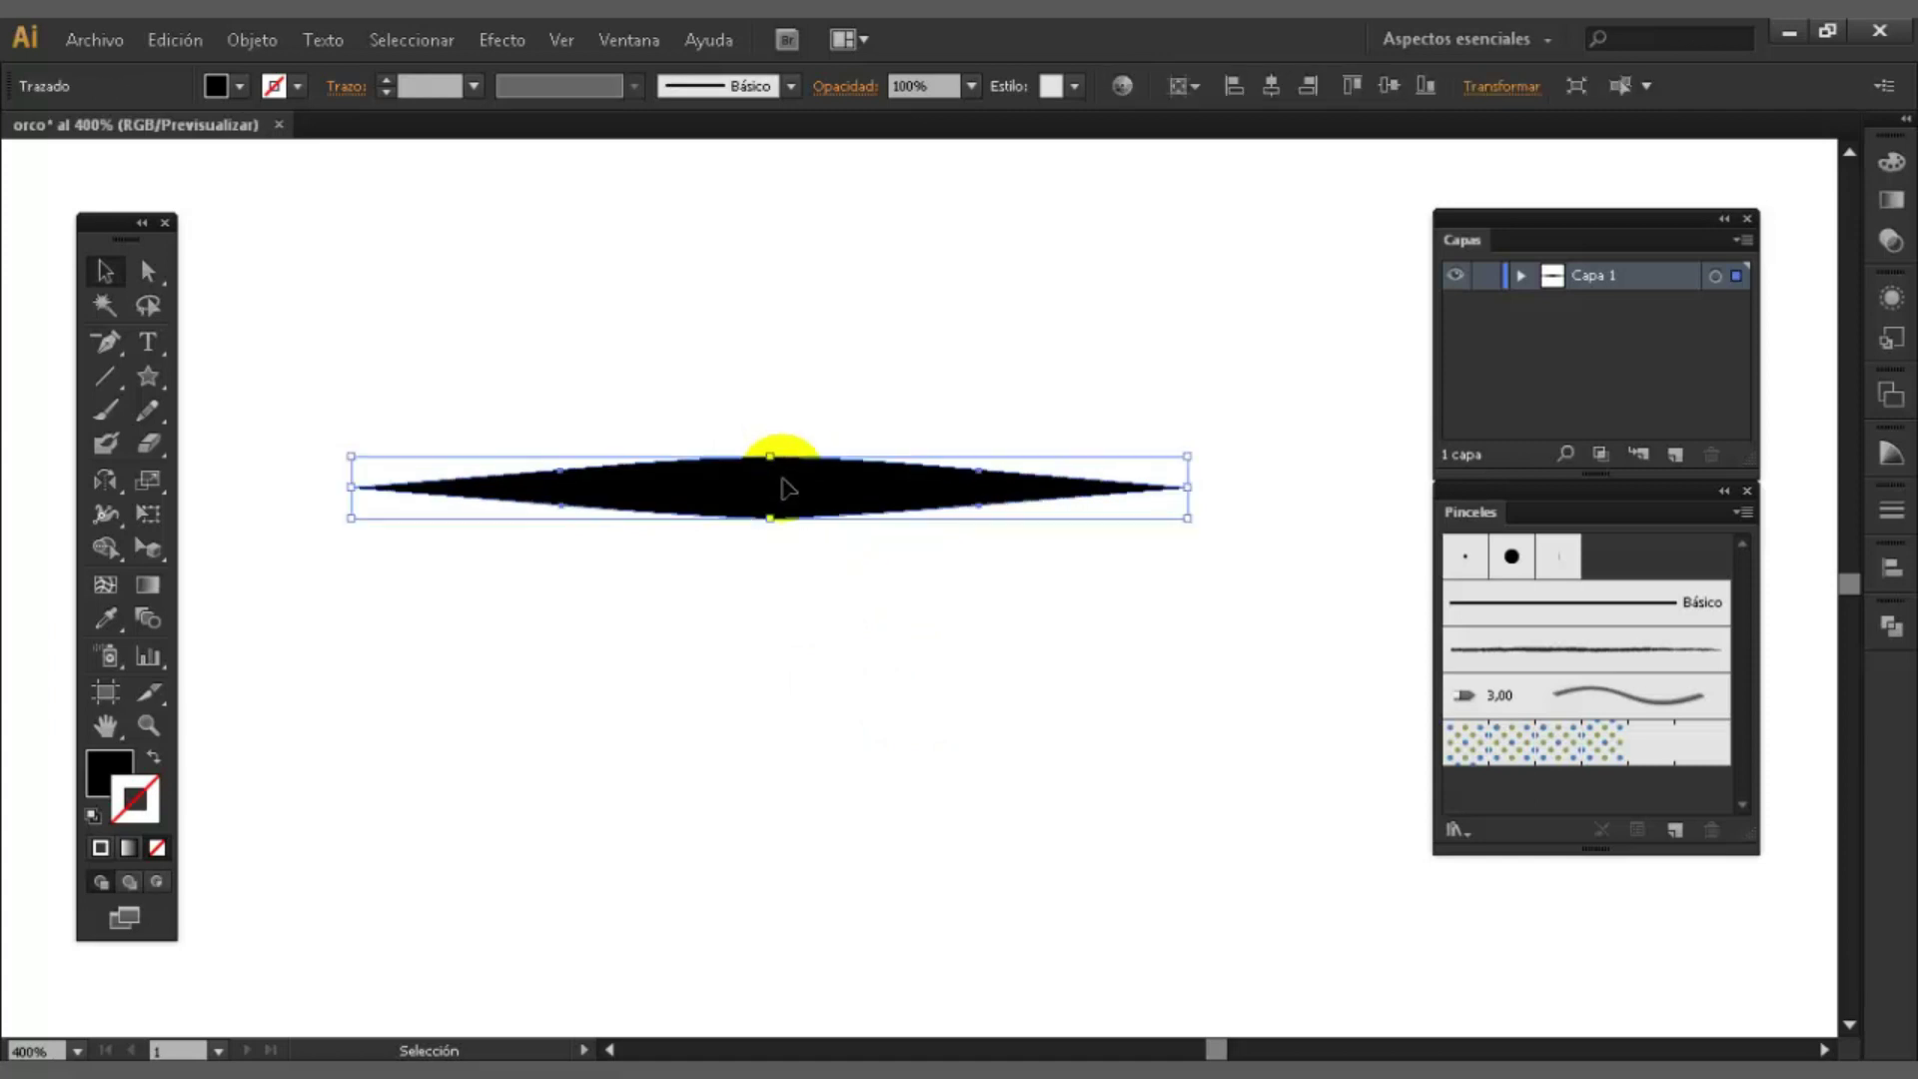
# - Start a new art brush from the black tapered shape and name it medio
pyautogui.moveTo(798, 498)
pyautogui.mouseDown()
pyautogui.moveTo(1053, 537)
pyautogui.moveTo(1698, 525)
pyautogui.moveTo(1640, 555)
pyautogui.mouseUp()
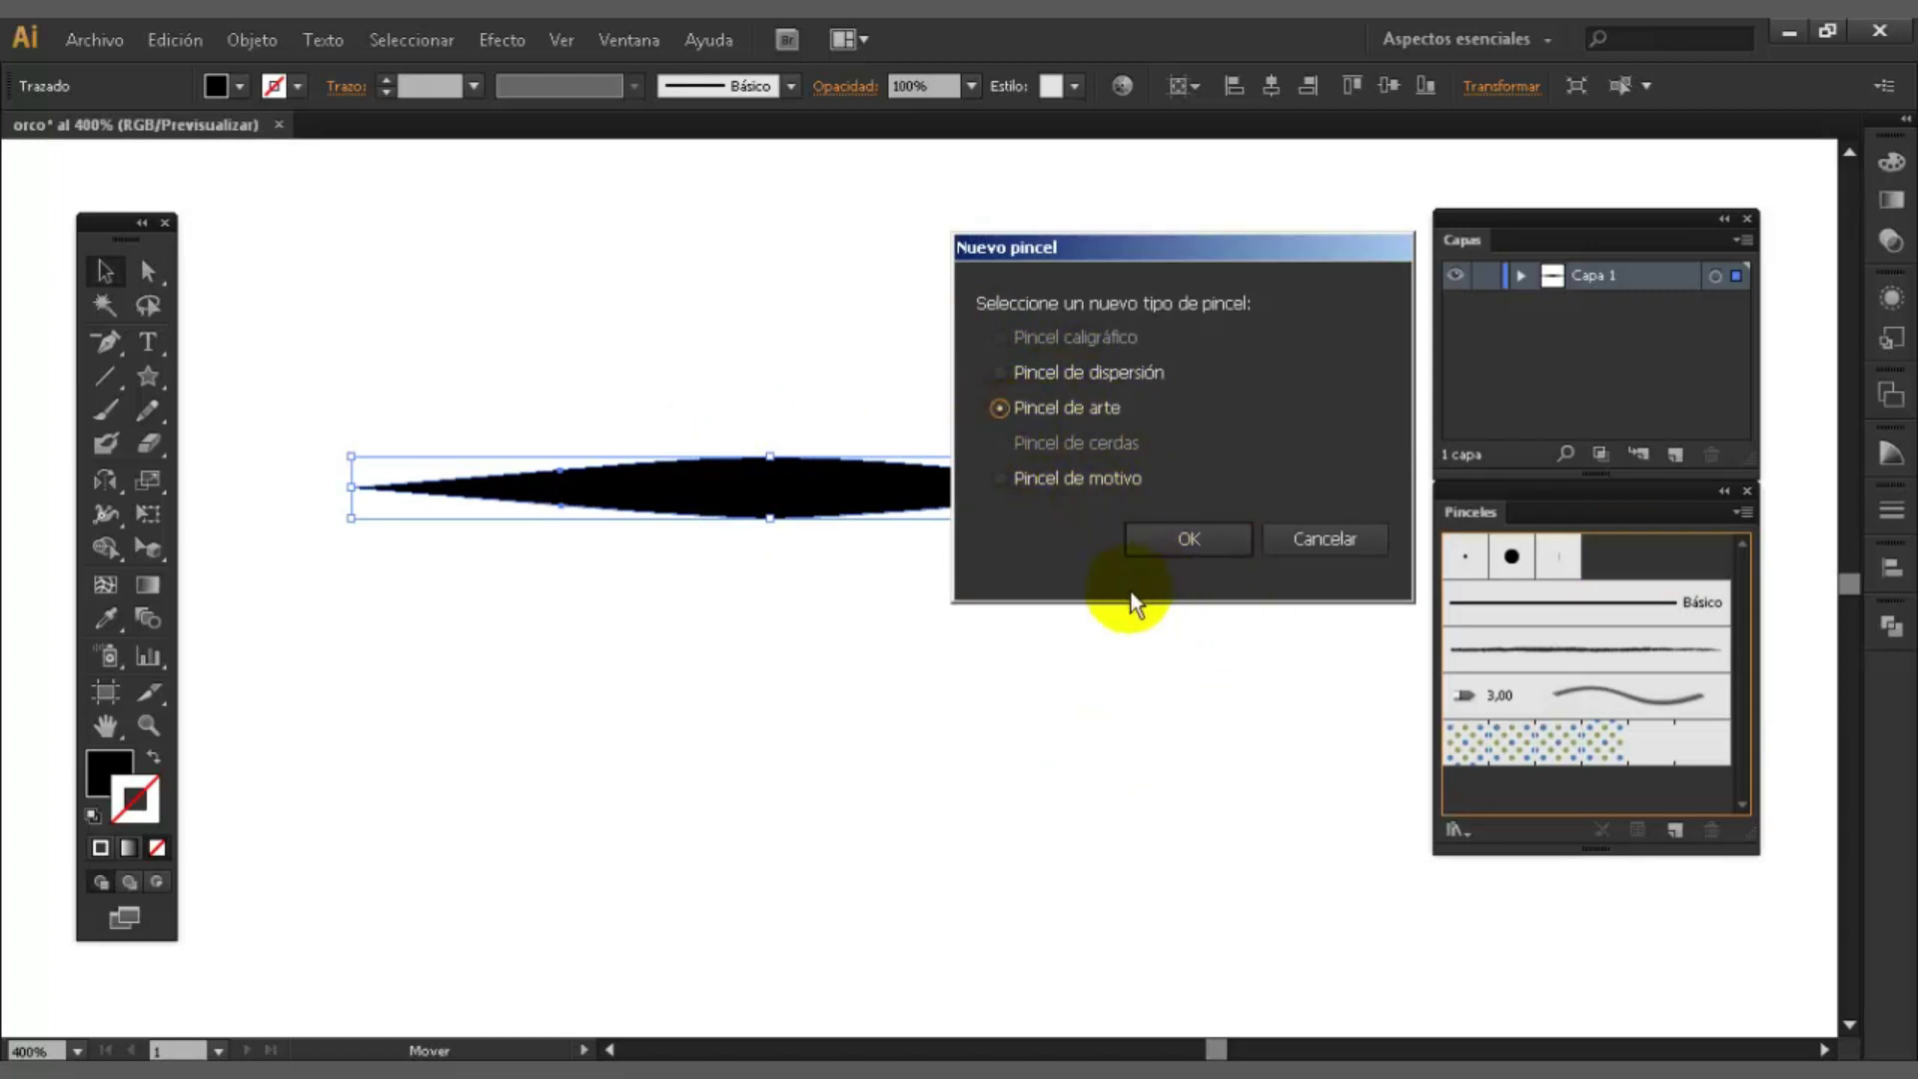
pyautogui.click(1183, 543)
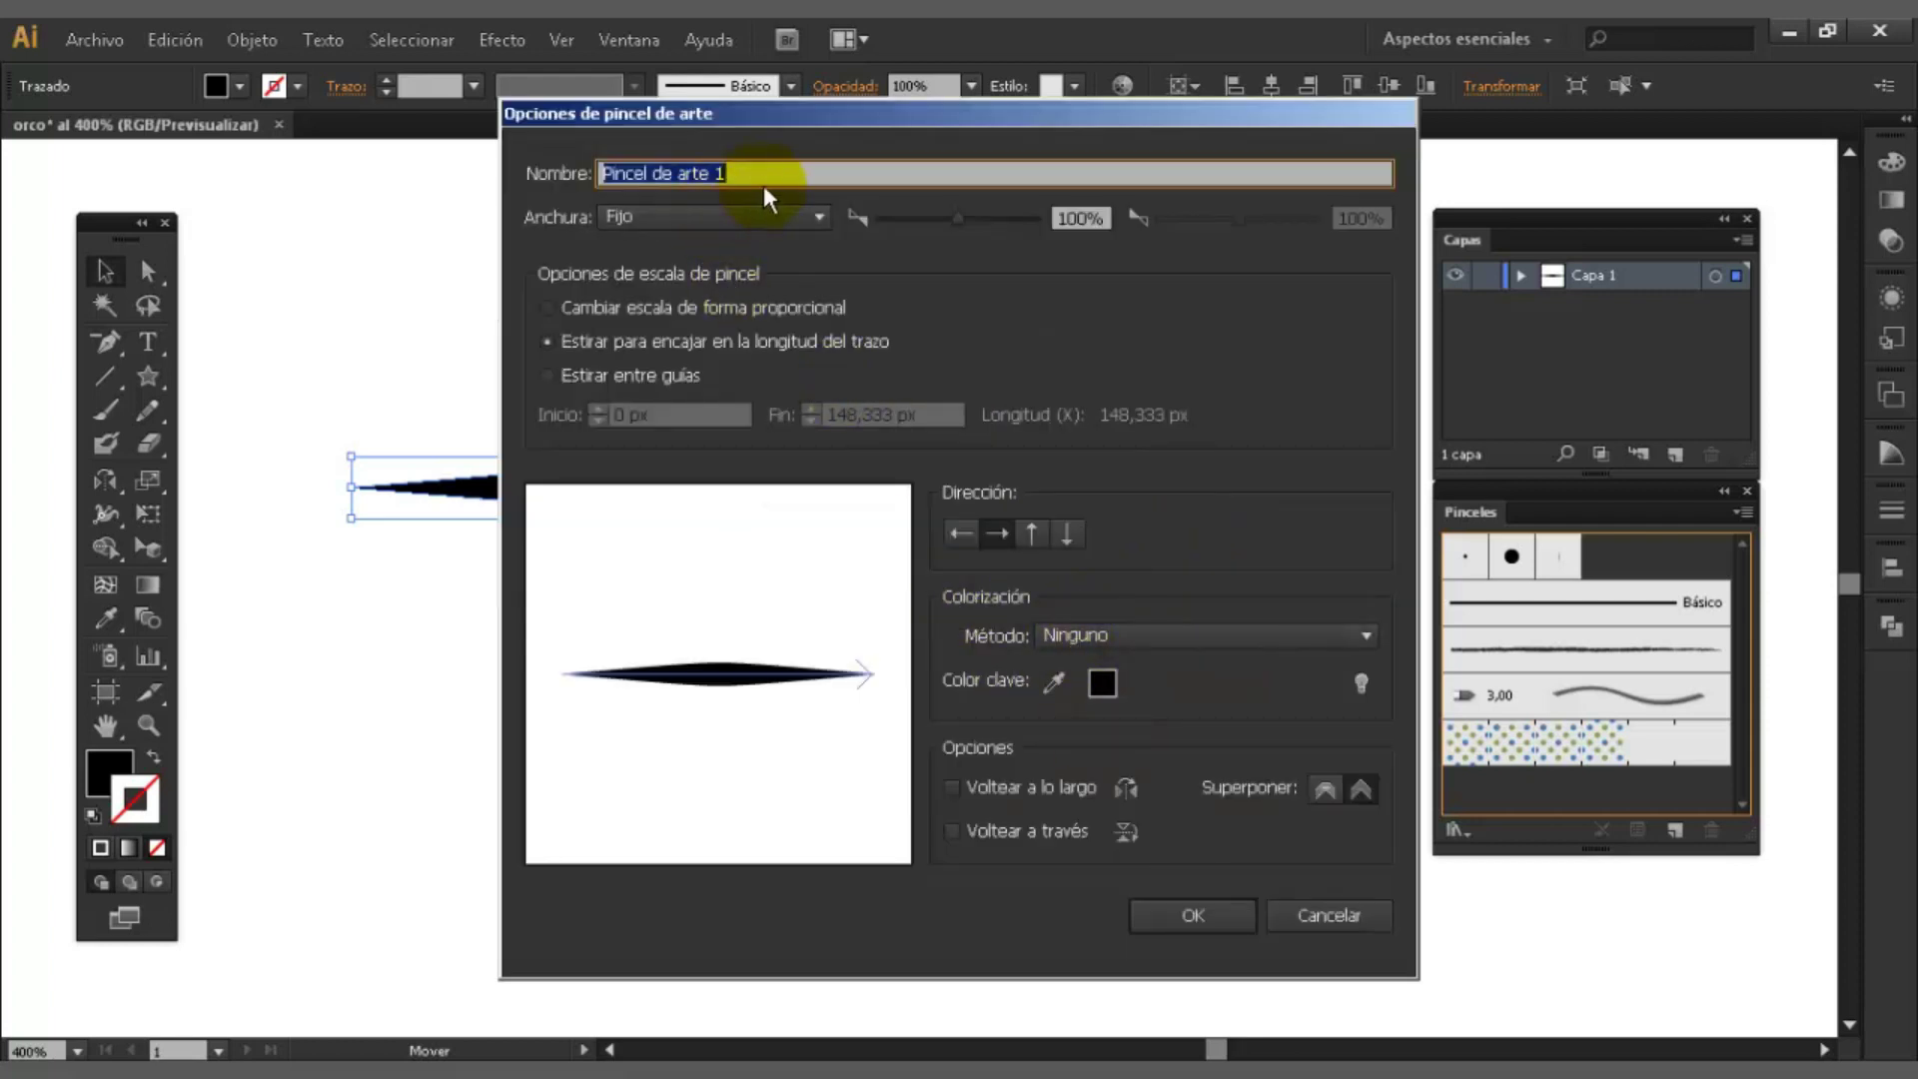
pyautogui.press('BackSpace')
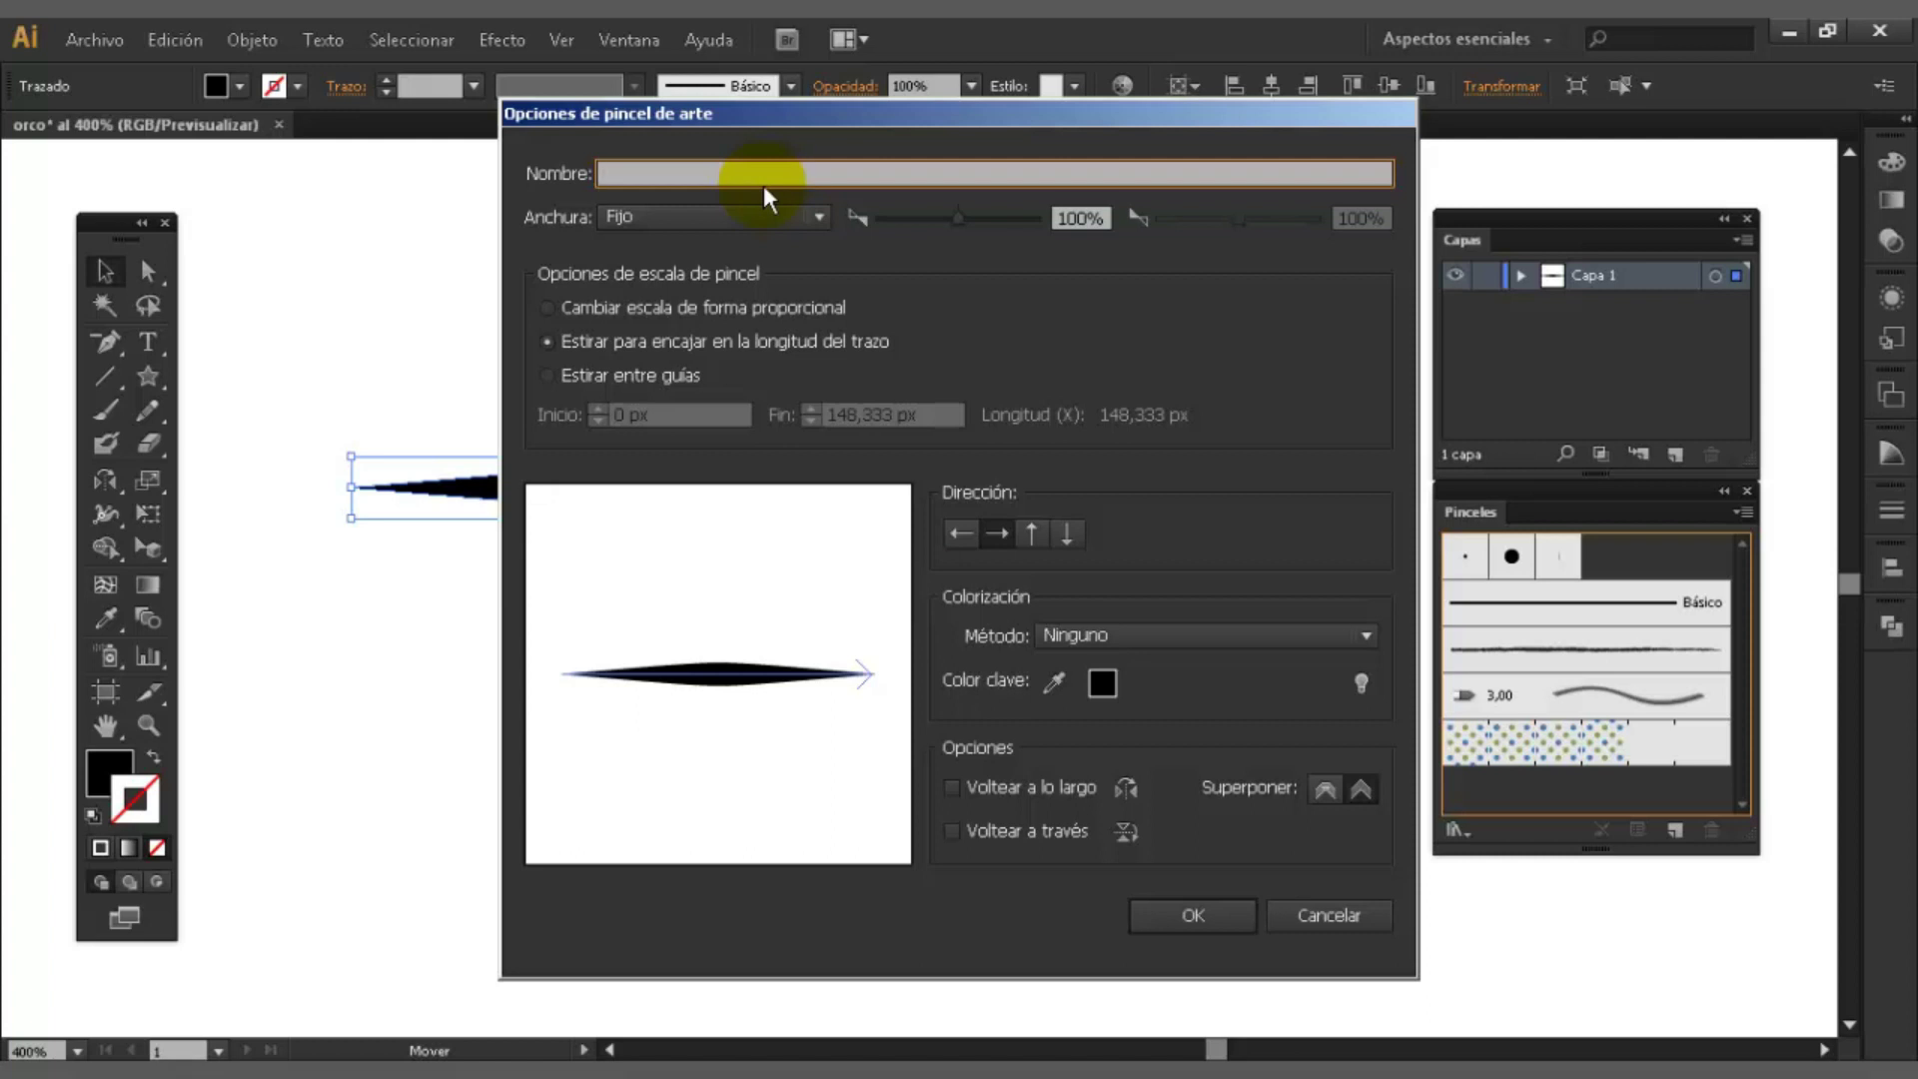
pyautogui.write('medio')
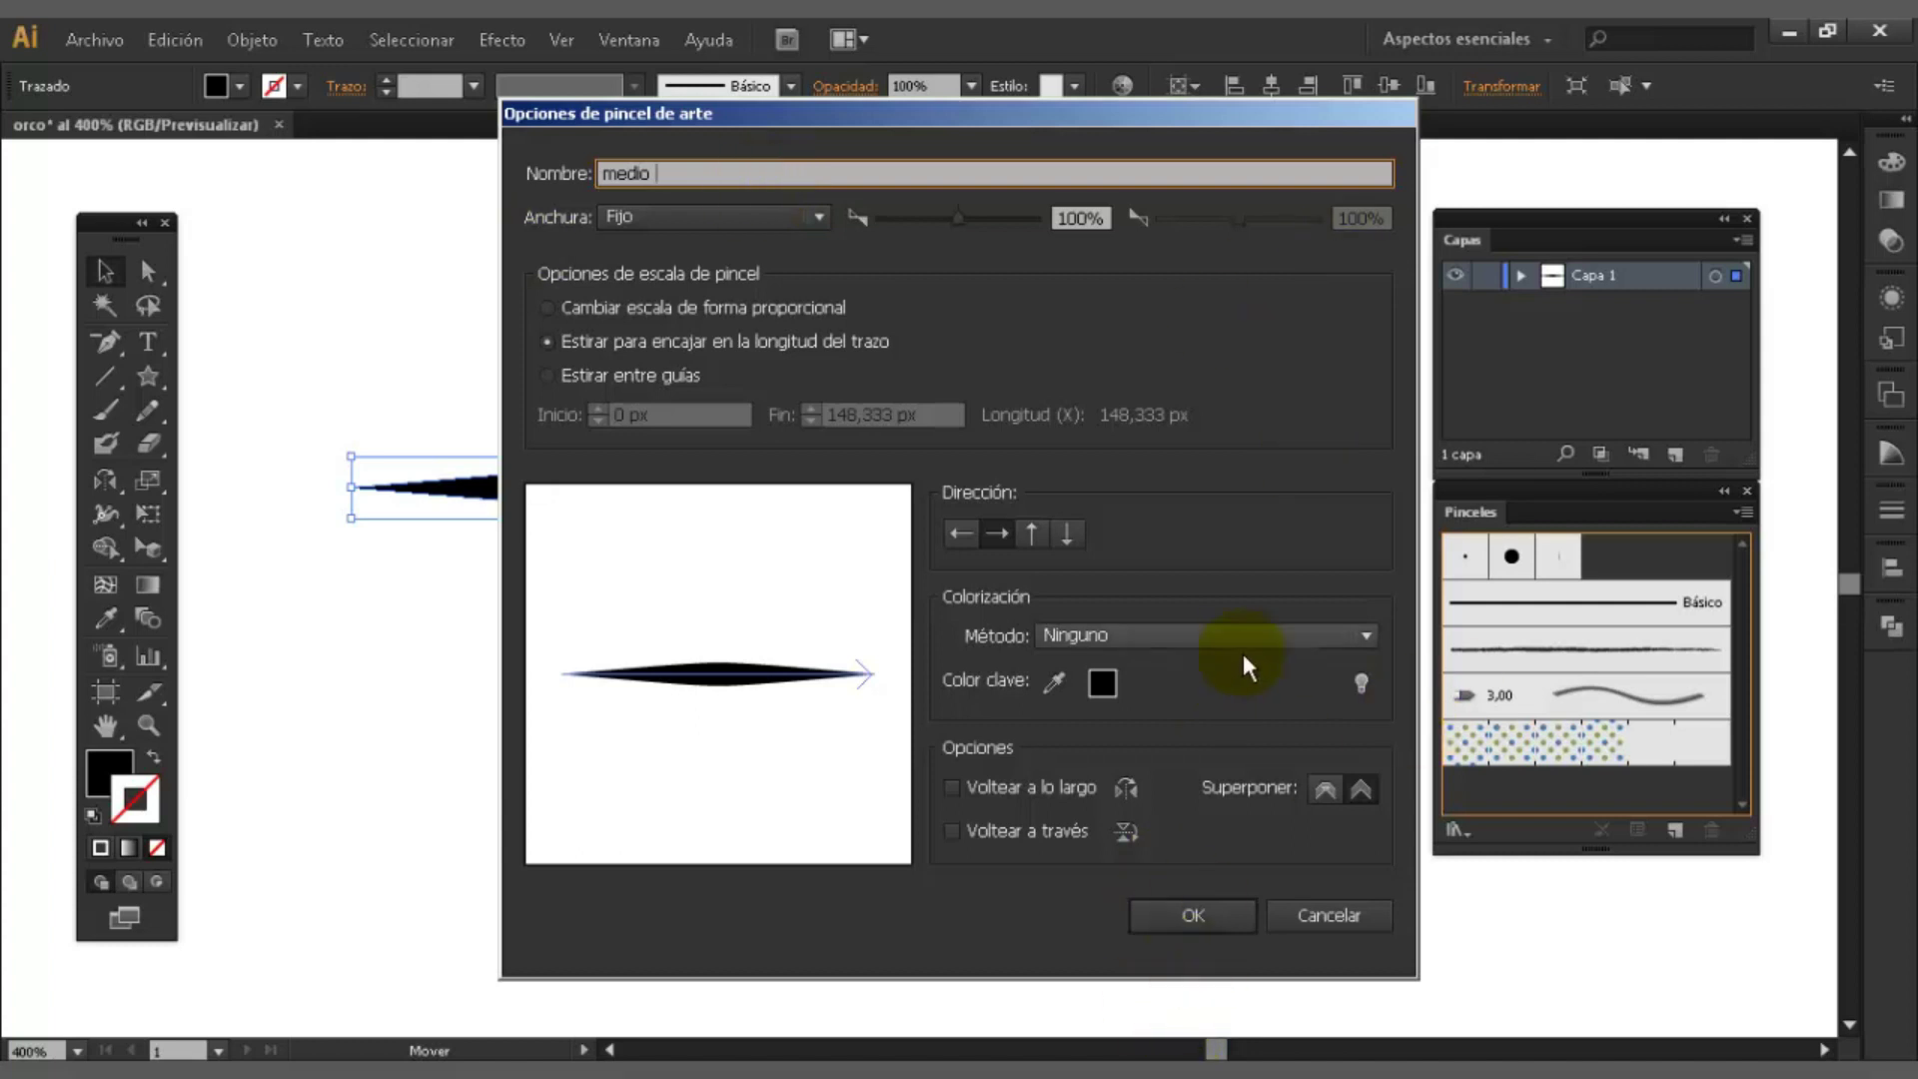
# - Set the medio brush's colorization method to Matices and its width to Presión, create the brush and deselect the shape
pyautogui.click(1274, 632)
pyautogui.click(1185, 708)
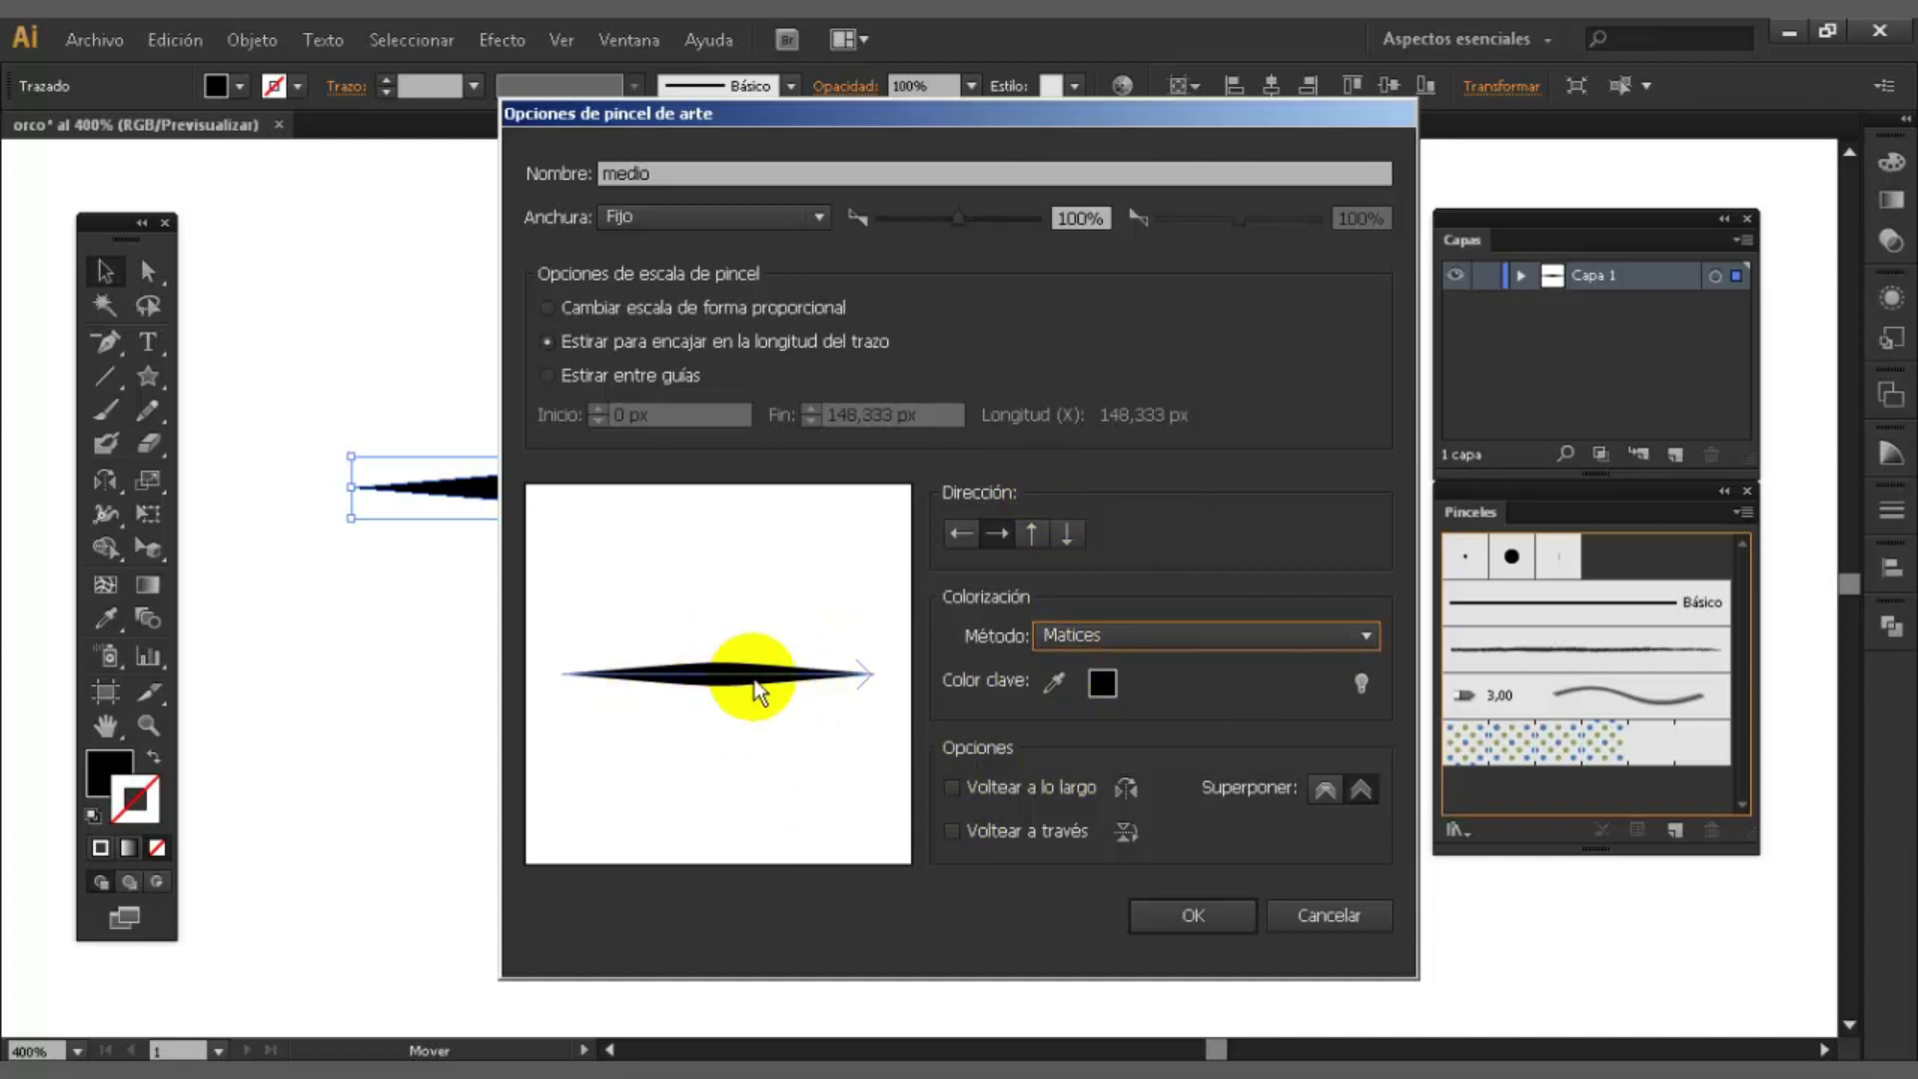
pyautogui.click(1255, 641)
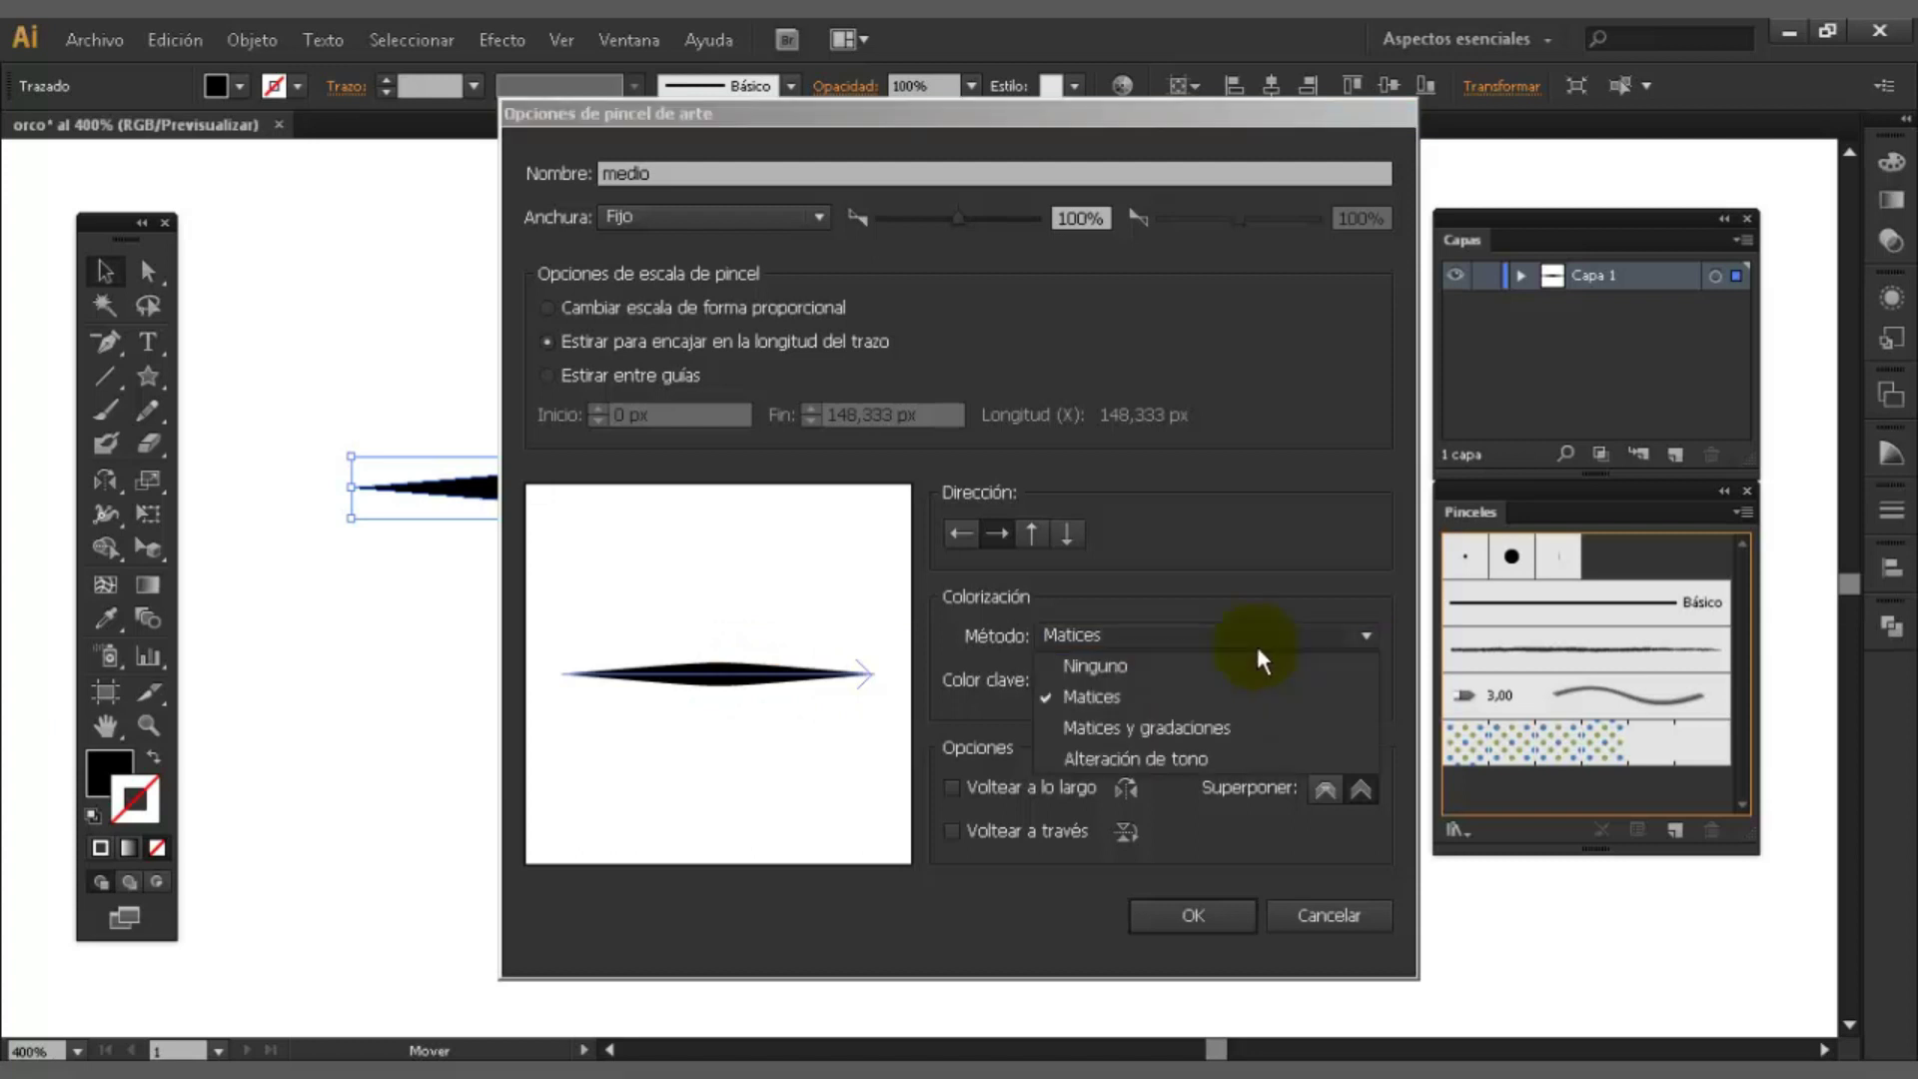
pyautogui.click(1177, 667)
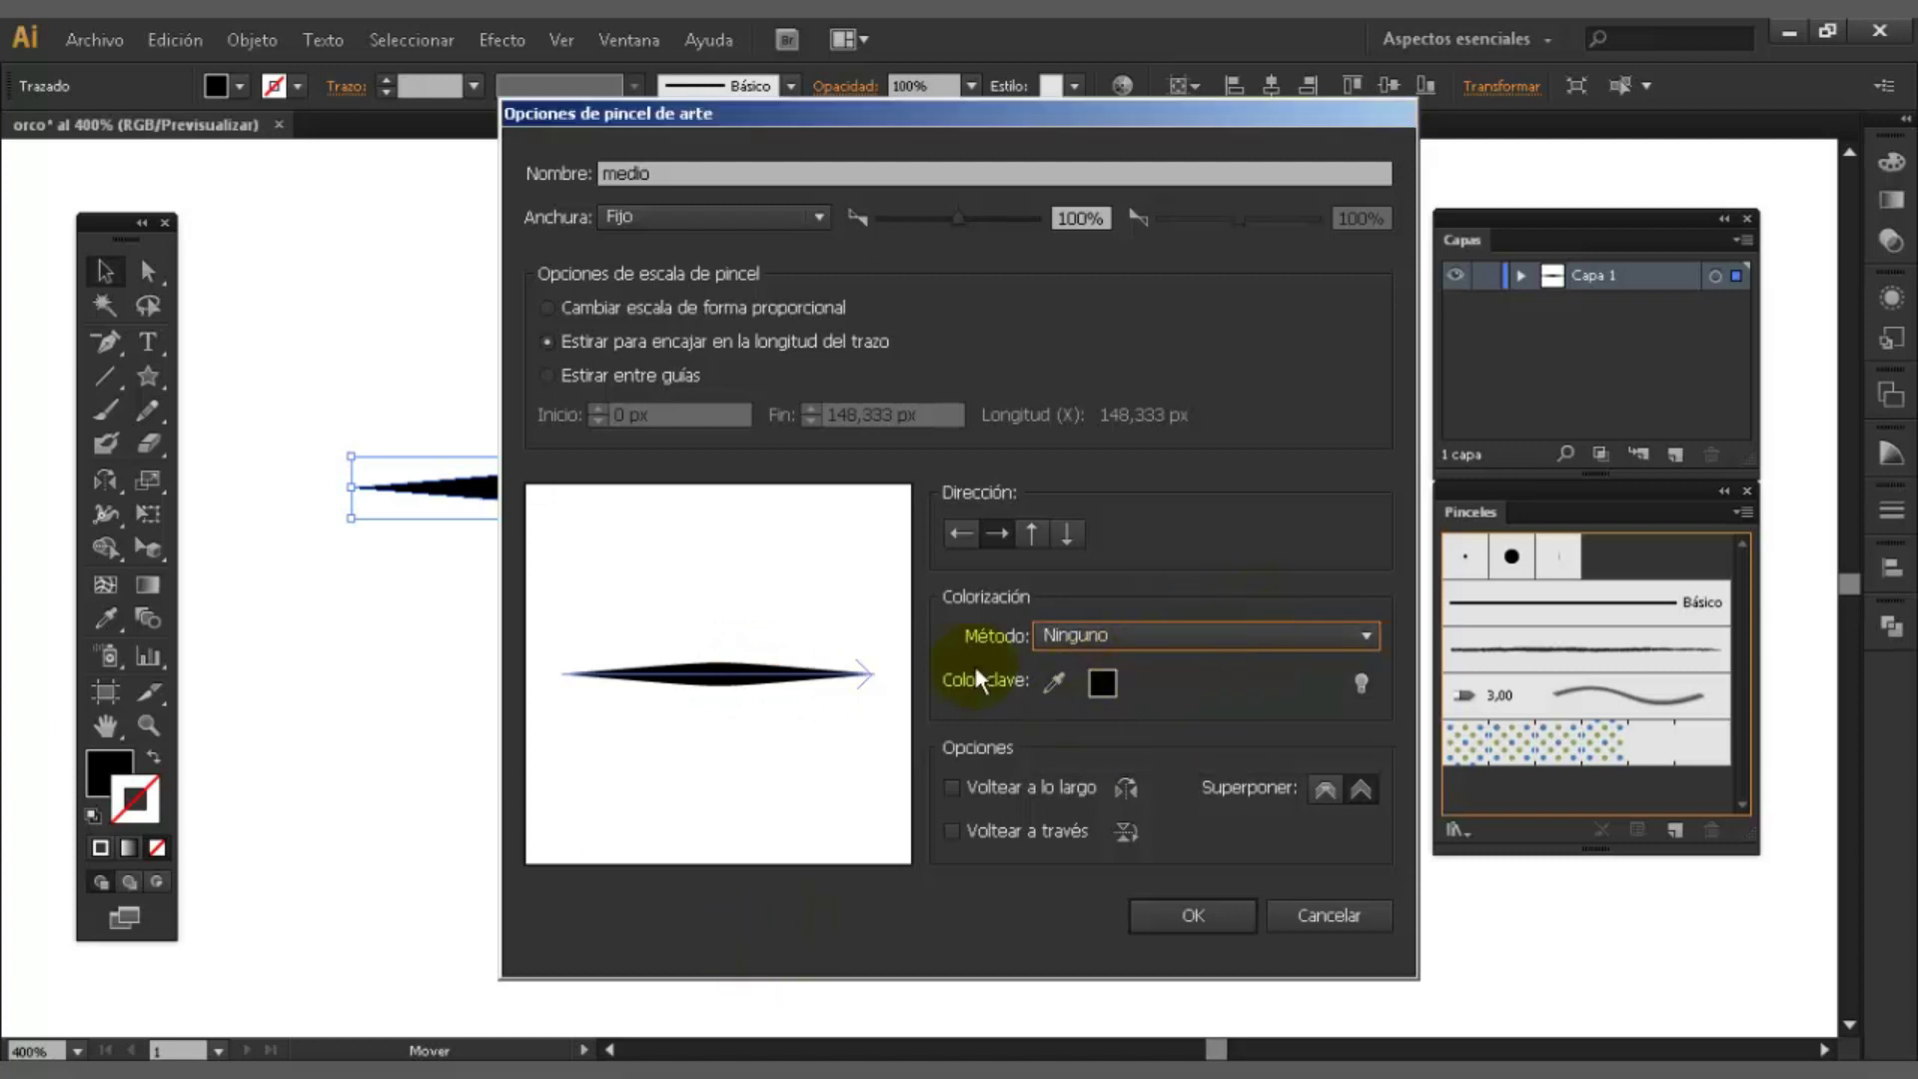
pyautogui.click(1135, 631)
pyautogui.click(1125, 699)
pyautogui.click(803, 212)
pyautogui.click(697, 310)
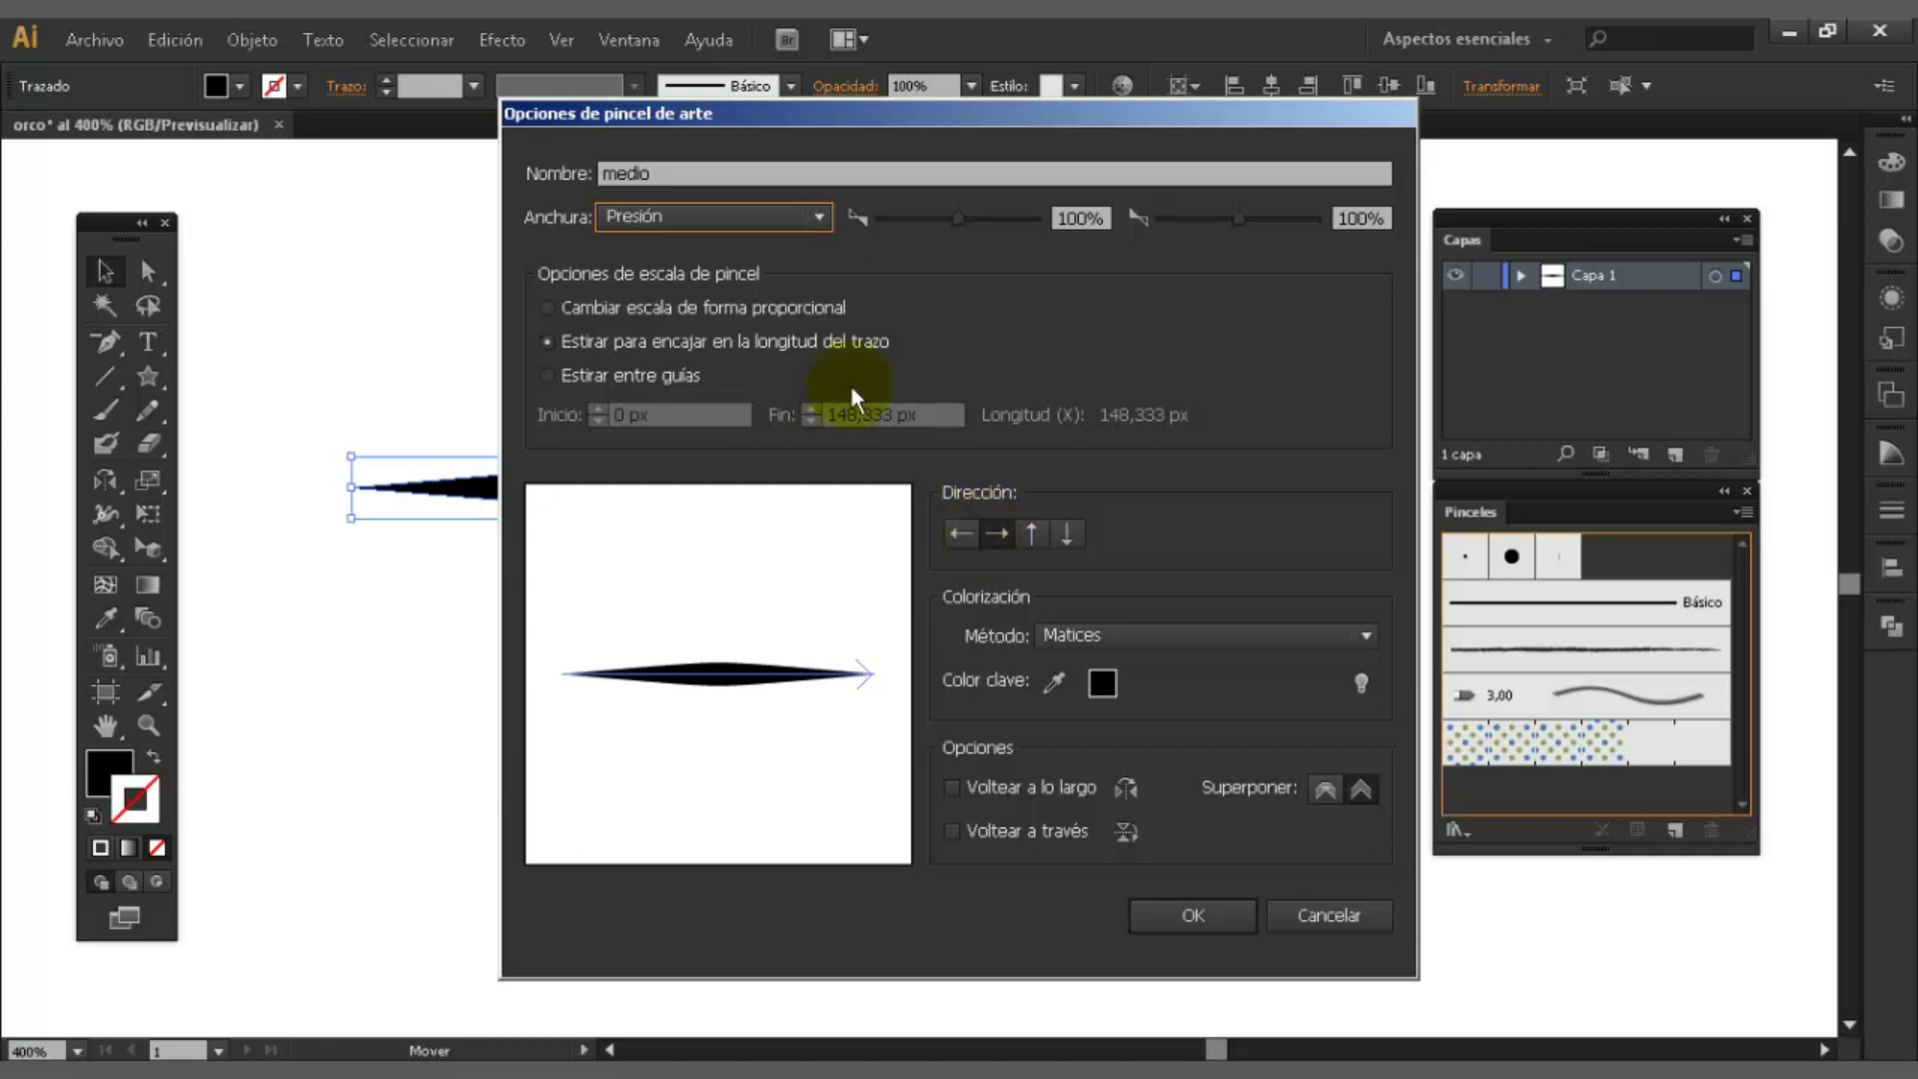
pyautogui.click(652, 609)
pyautogui.click(1194, 915)
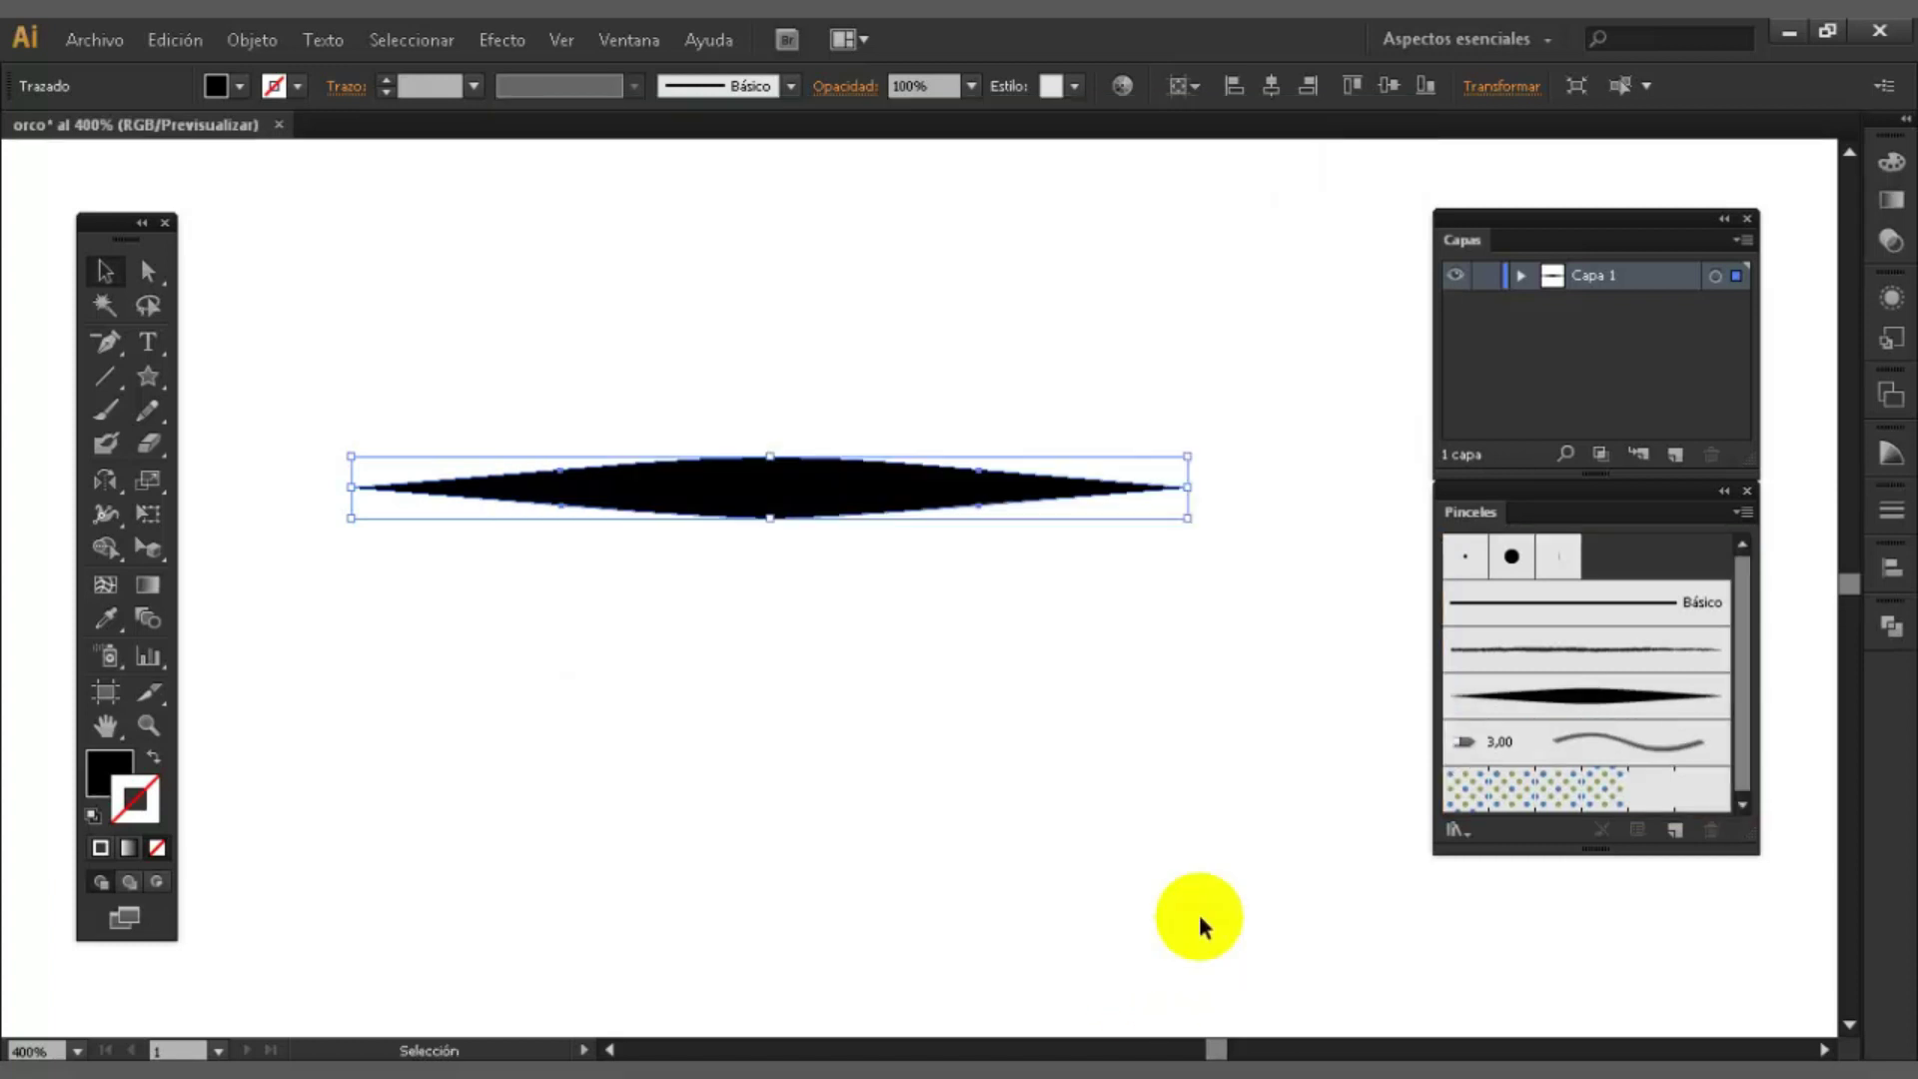
pyautogui.click(621, 313)
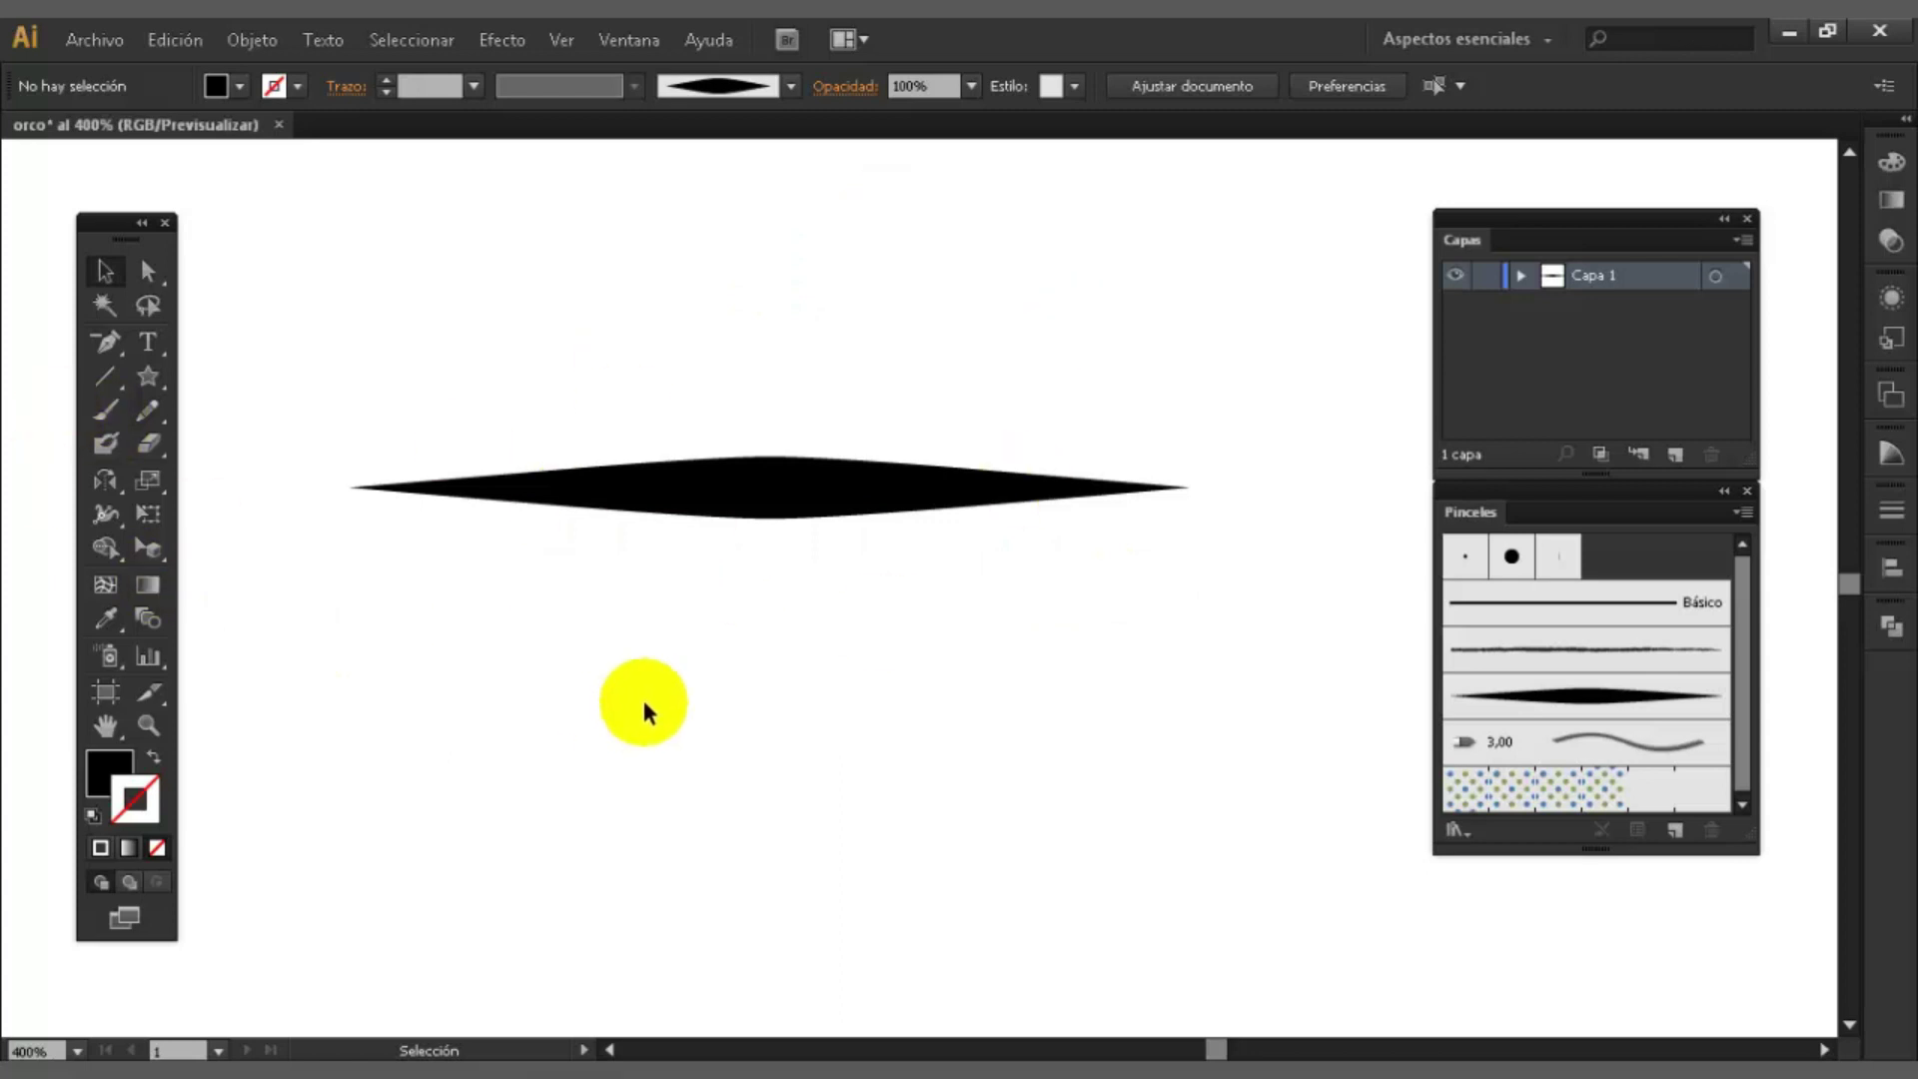
# - Paint several wavy test strokes of different lengths around the black shape with the Paintbrush and the medio brush
pyautogui.press('b')
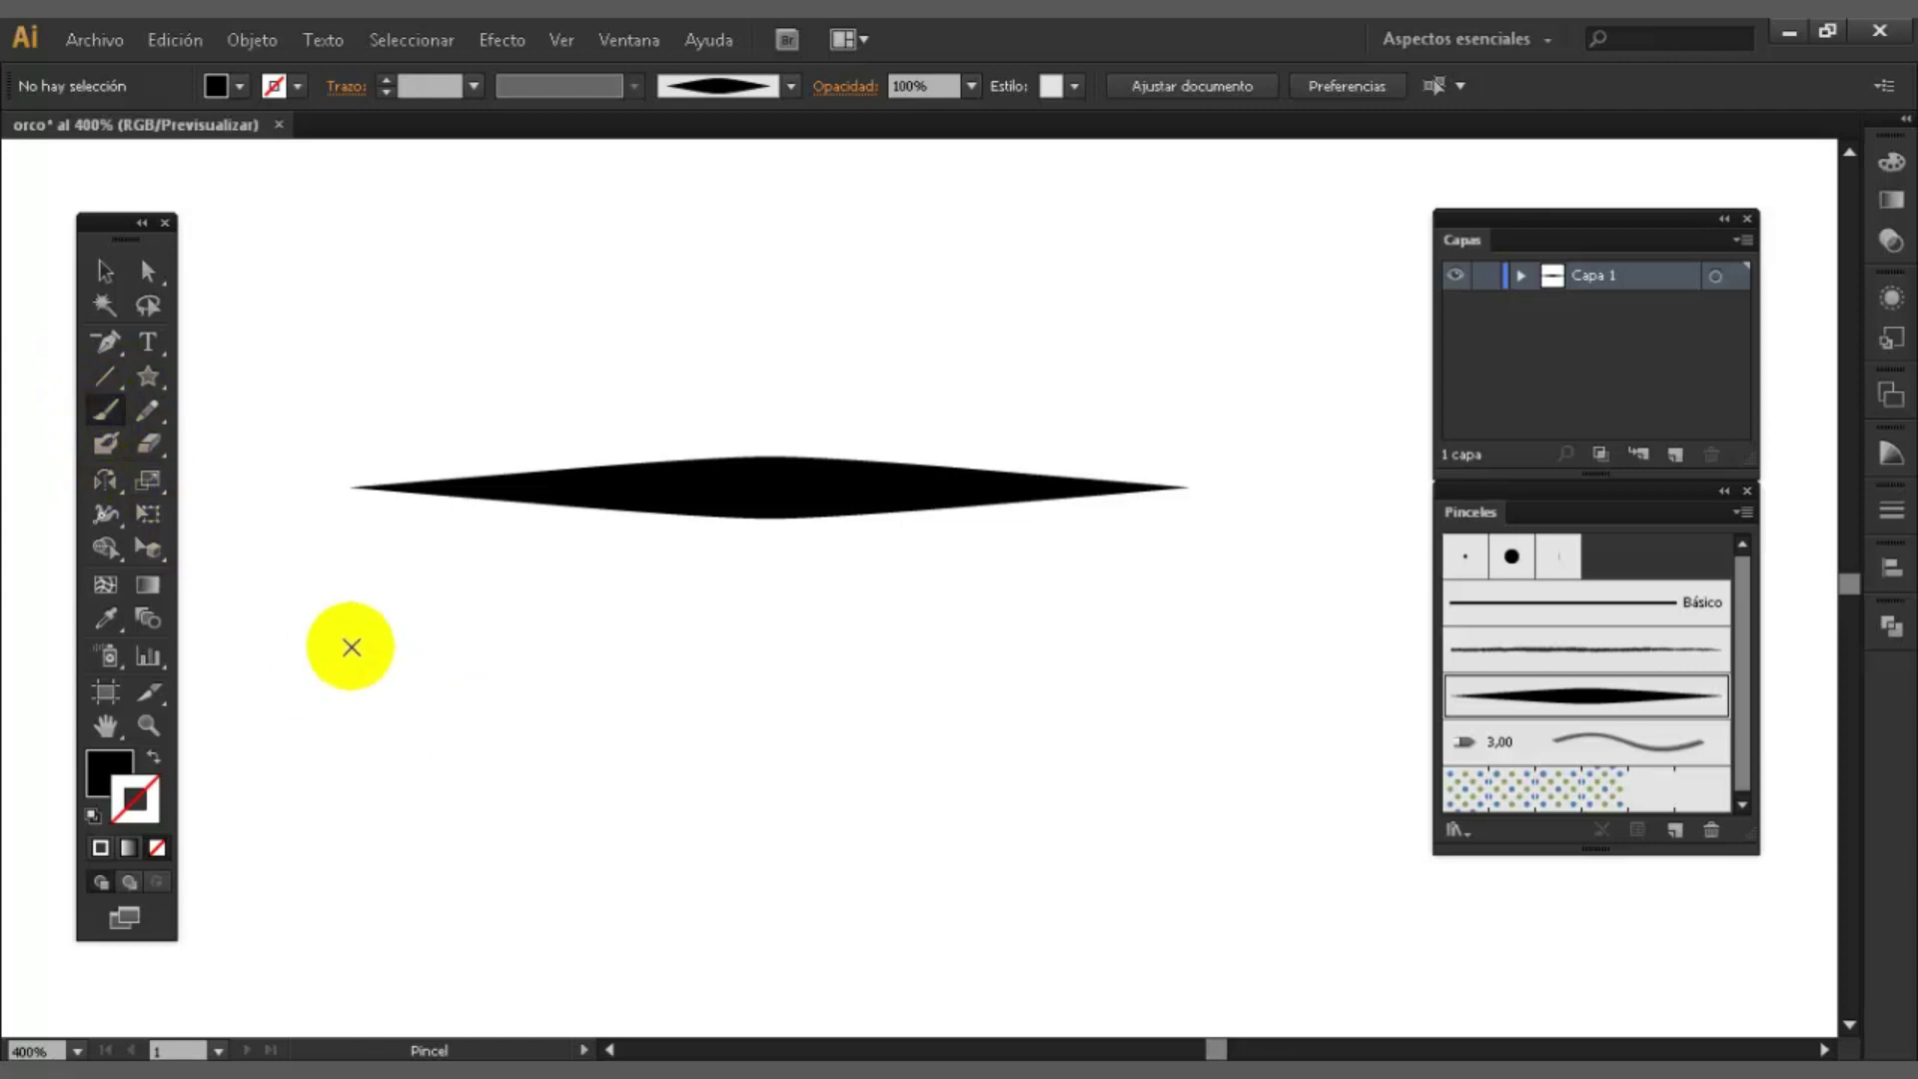
pyautogui.moveTo(418, 697)
pyautogui.mouseDown()
pyautogui.moveTo(560, 714)
pyautogui.moveTo(718, 612)
pyautogui.moveTo(892, 810)
pyautogui.moveTo(1070, 685)
pyautogui.moveTo(1008, 885)
pyautogui.moveTo(1166, 786)
pyautogui.moveTo(1244, 888)
pyautogui.mouseUp()
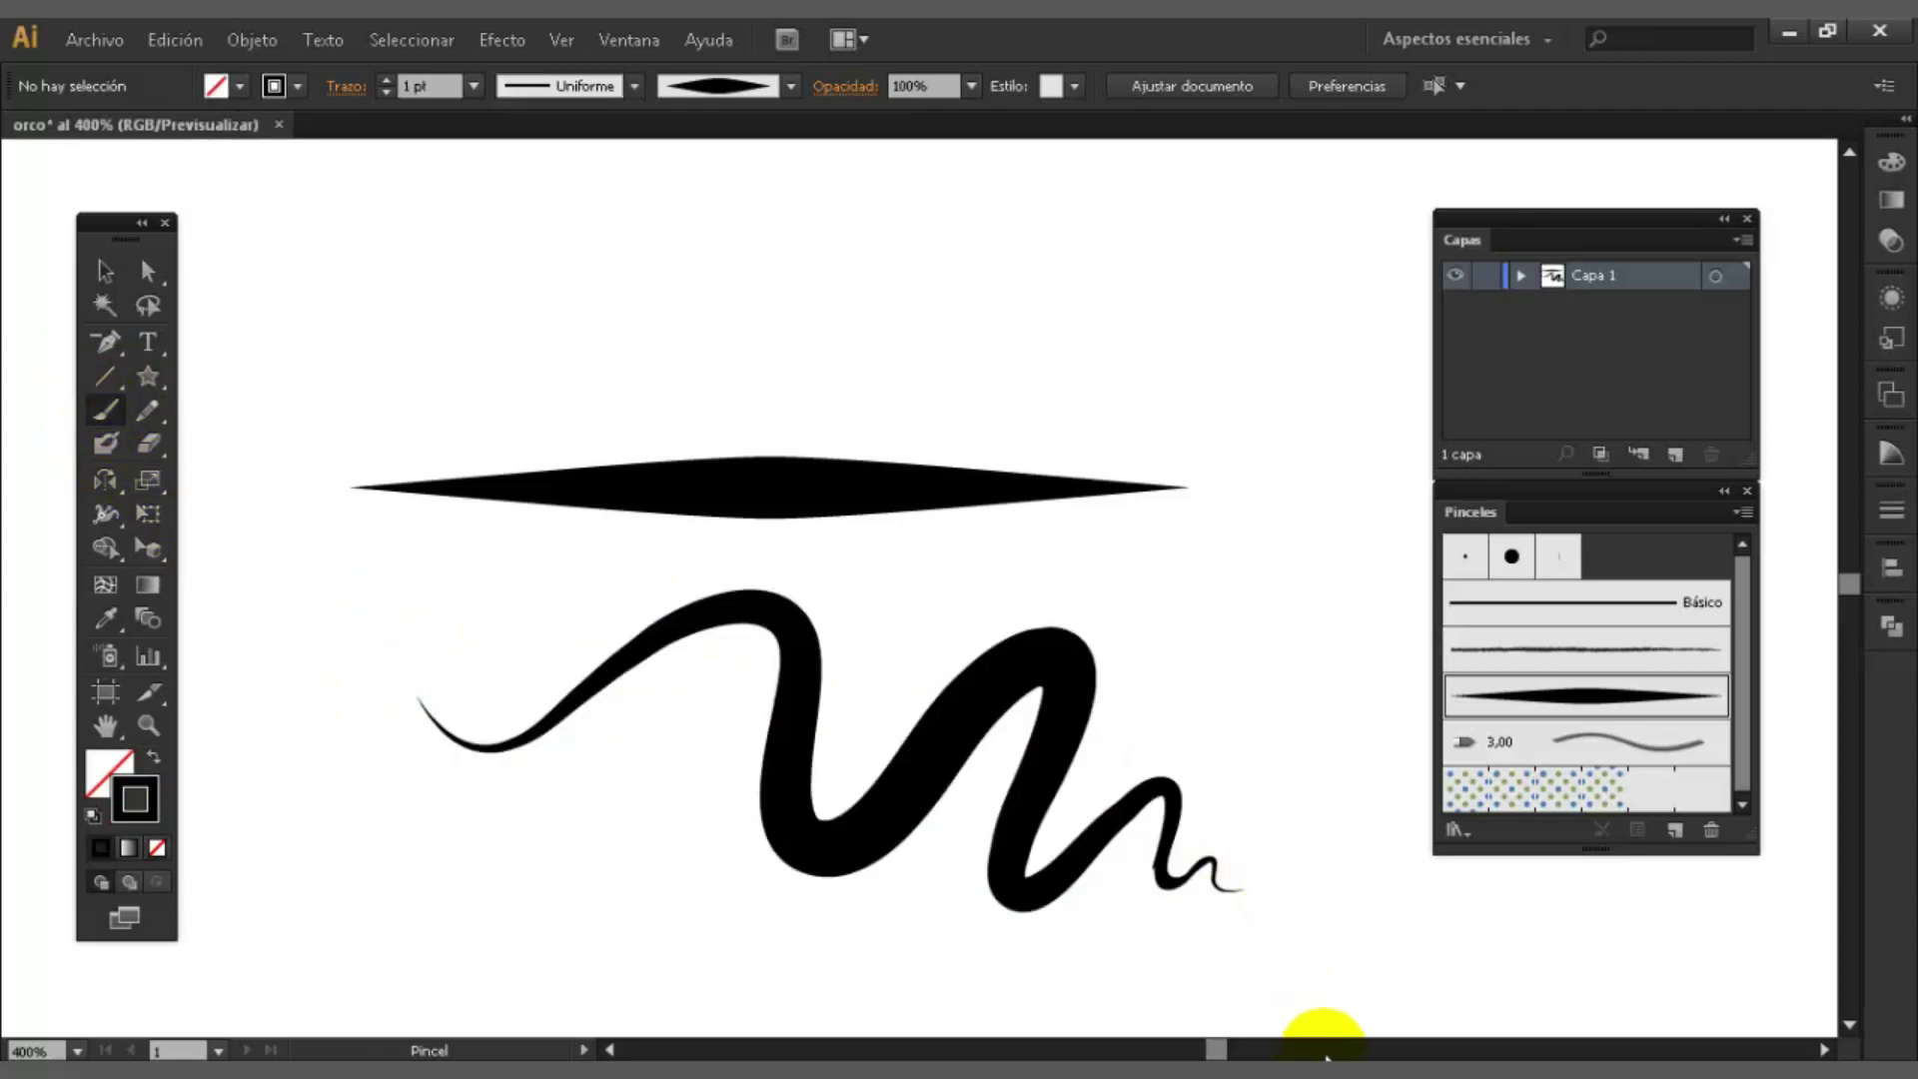
pyautogui.moveTo(466, 329)
pyautogui.mouseDown()
pyautogui.moveTo(563, 373)
pyautogui.moveTo(737, 267)
pyautogui.moveTo(831, 385)
pyautogui.moveTo(969, 361)
pyautogui.moveTo(1159, 371)
pyautogui.mouseUp()
pyautogui.moveTo(1137, 622)
pyautogui.mouseDown()
pyautogui.moveTo(1148, 646)
pyautogui.moveTo(1331, 697)
pyautogui.moveTo(1354, 755)
pyautogui.mouseUp()
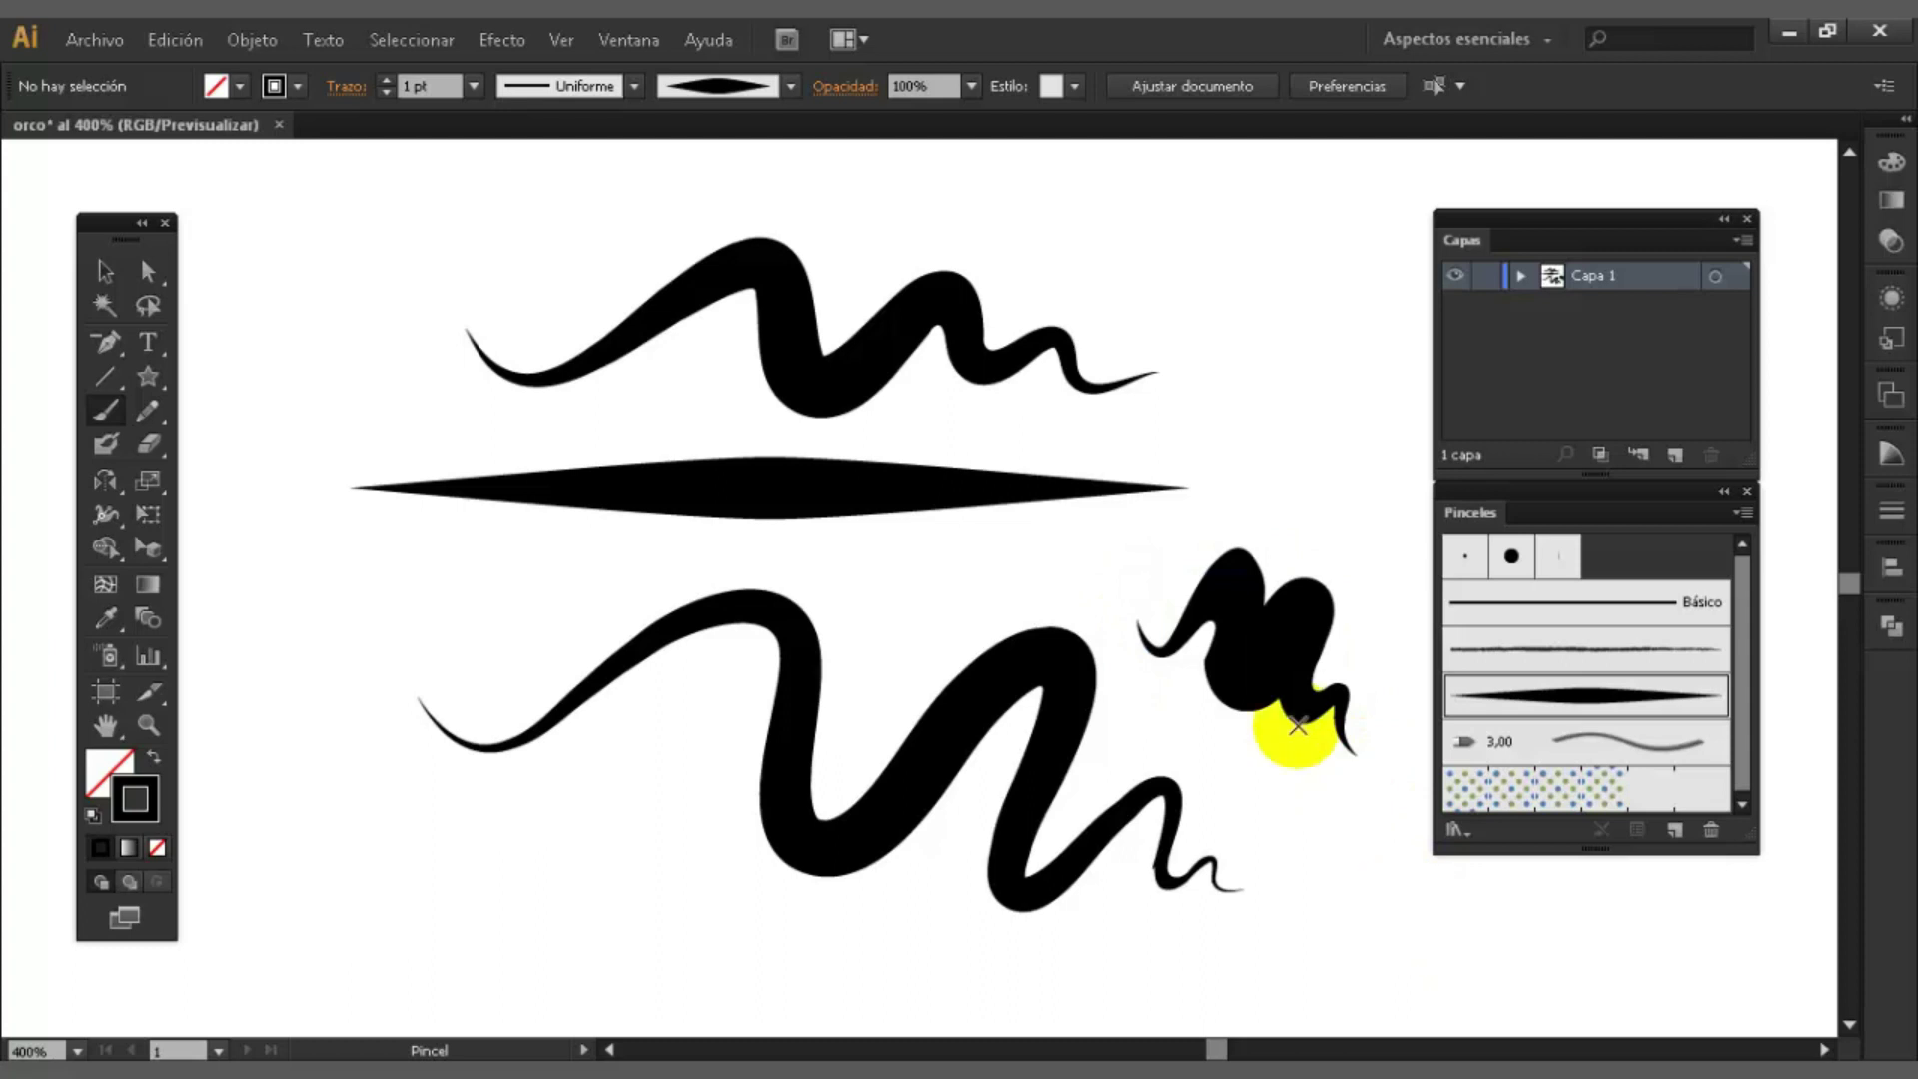
pyautogui.moveTo(1054, 225)
pyautogui.mouseDown()
pyautogui.moveTo(1267, 296)
pyautogui.moveTo(1344, 408)
pyautogui.mouseUp()
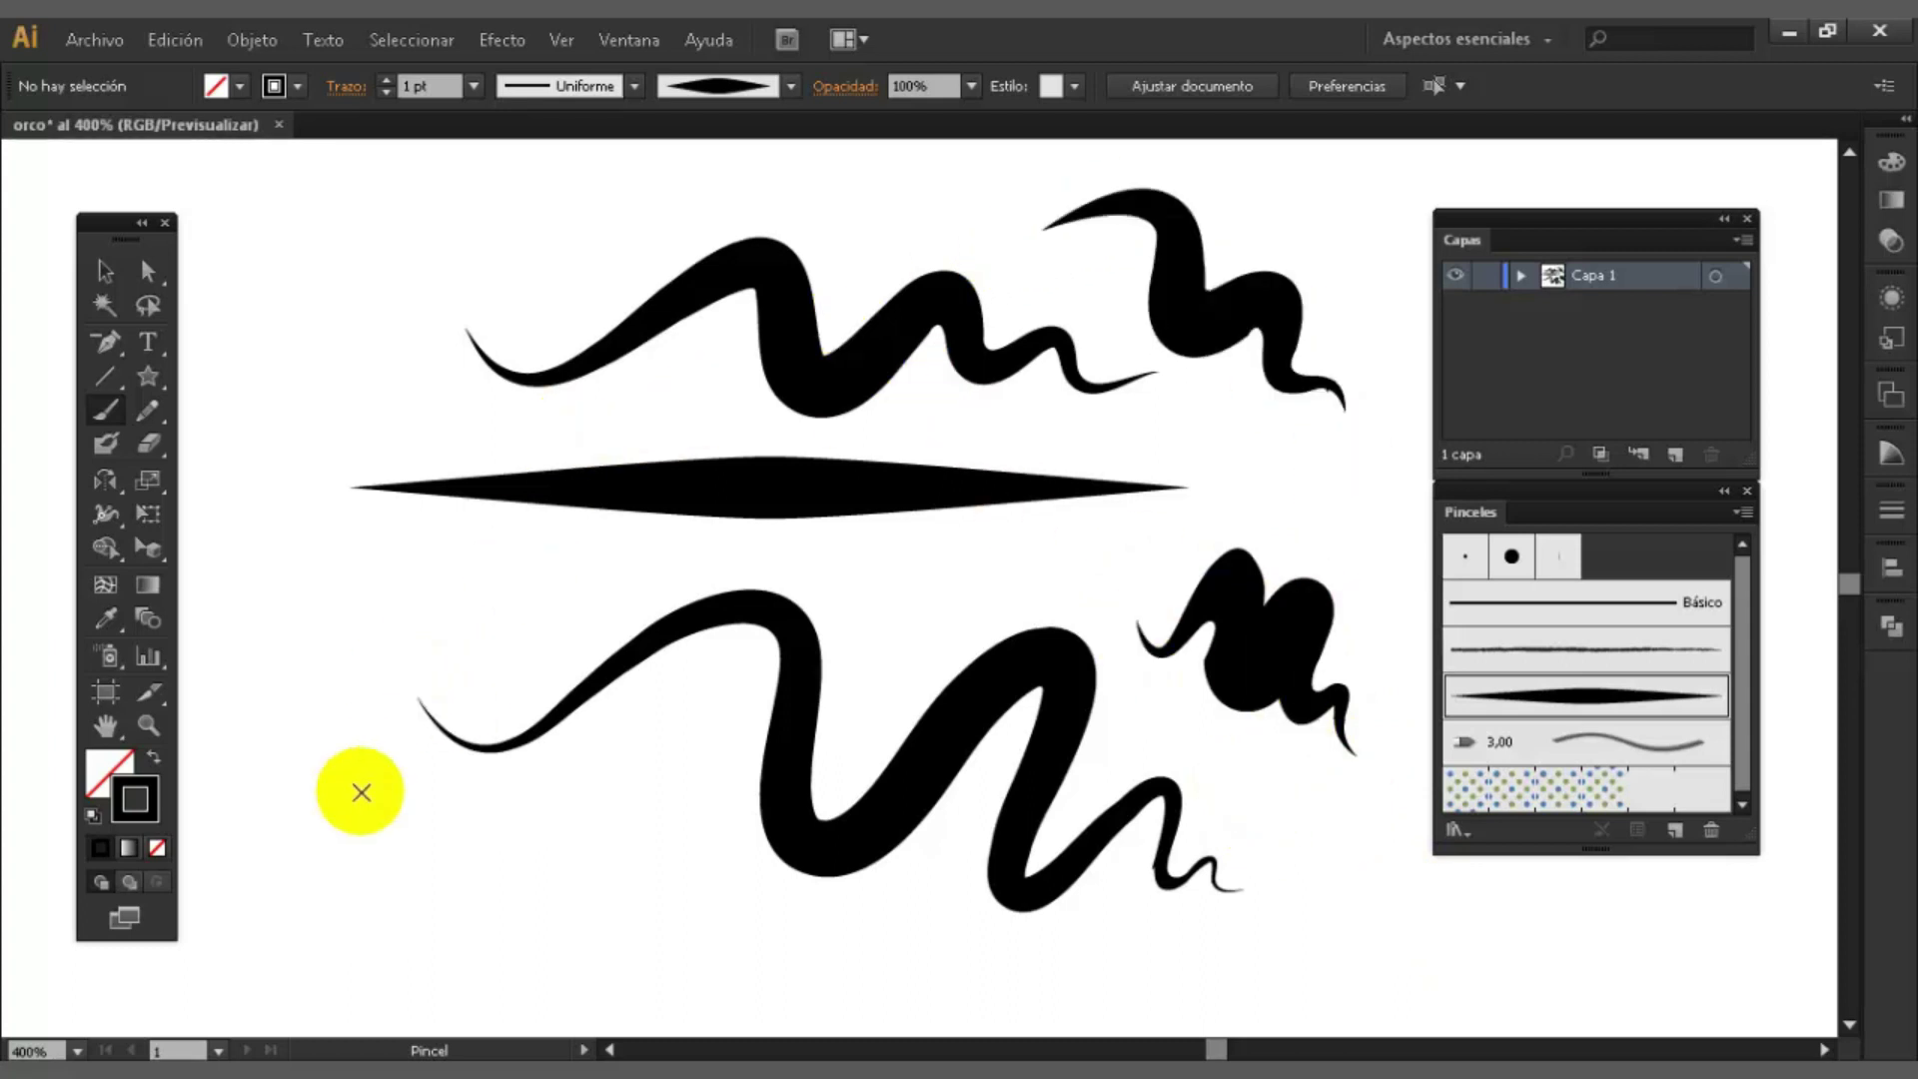
pyautogui.moveTo(351, 911)
pyautogui.mouseDown()
pyautogui.moveTo(454, 887)
pyautogui.moveTo(522, 948)
pyautogui.moveTo(637, 966)
pyautogui.mouseUp()
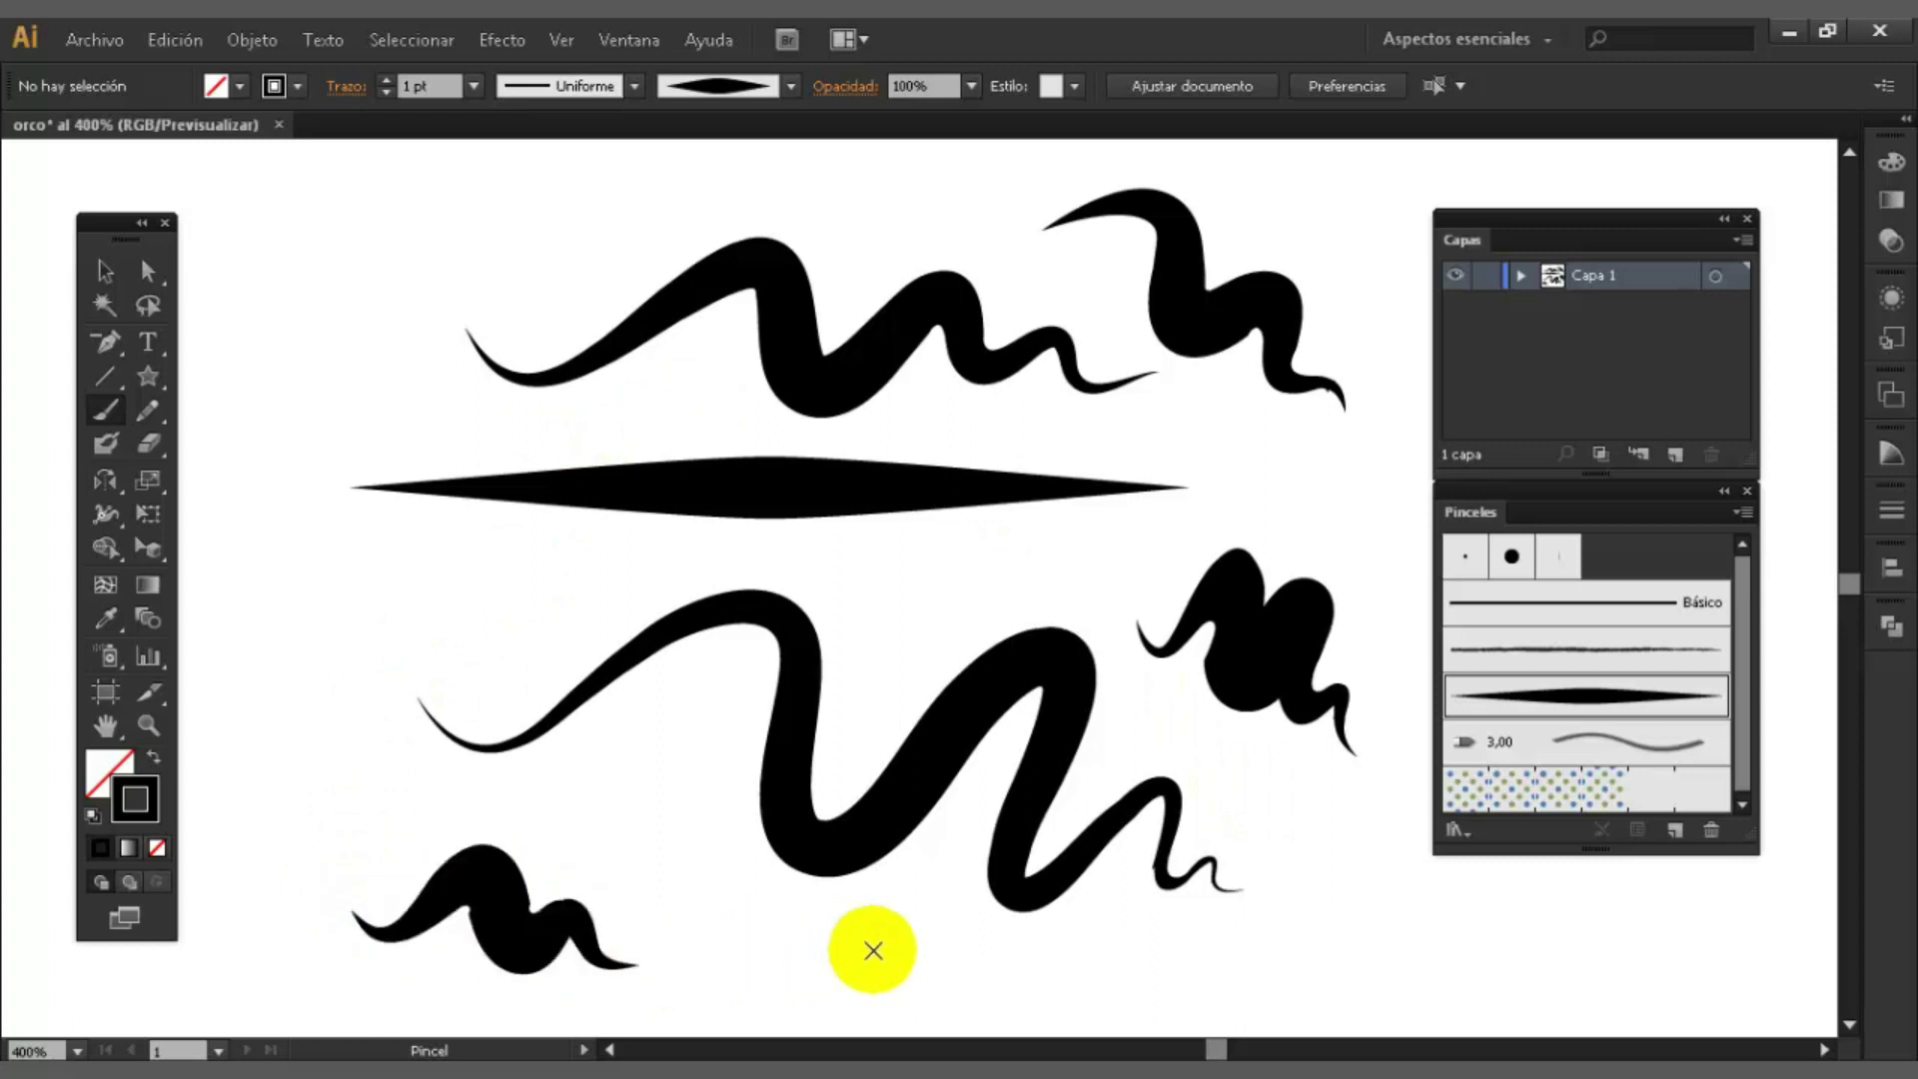
pyautogui.moveTo(849, 975)
pyautogui.mouseDown()
pyautogui.moveTo(874, 945)
pyautogui.moveTo(1064, 1001)
pyautogui.mouseUp()
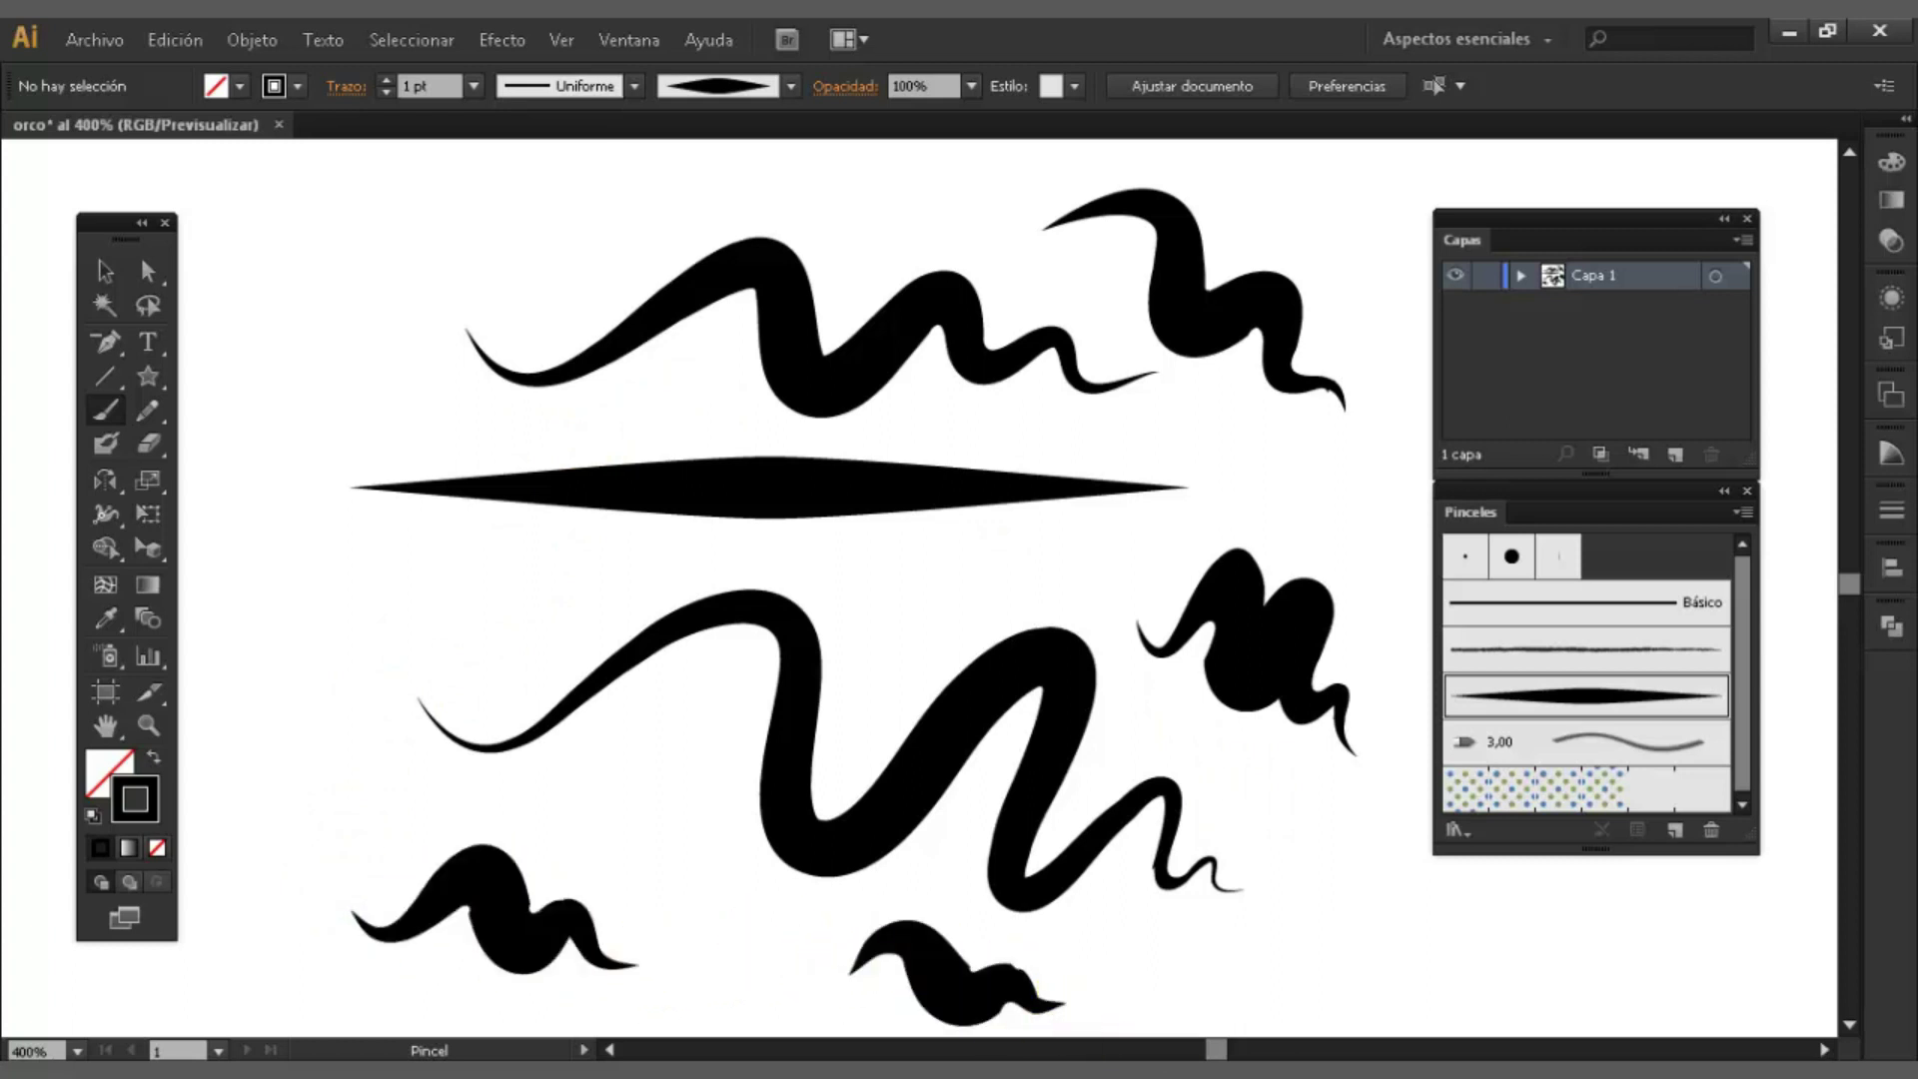
pyautogui.moveTo(335, 632)
pyautogui.mouseDown()
pyautogui.moveTo(317, 270)
pyautogui.moveTo(299, 265)
pyautogui.moveTo(427, 334)
pyautogui.moveTo(377, 557)
pyautogui.moveTo(438, 661)
pyautogui.mouseUp()
# - Delete all the wavy test strokes, keeping only the original black tapered shape
pyautogui.click(106, 276)
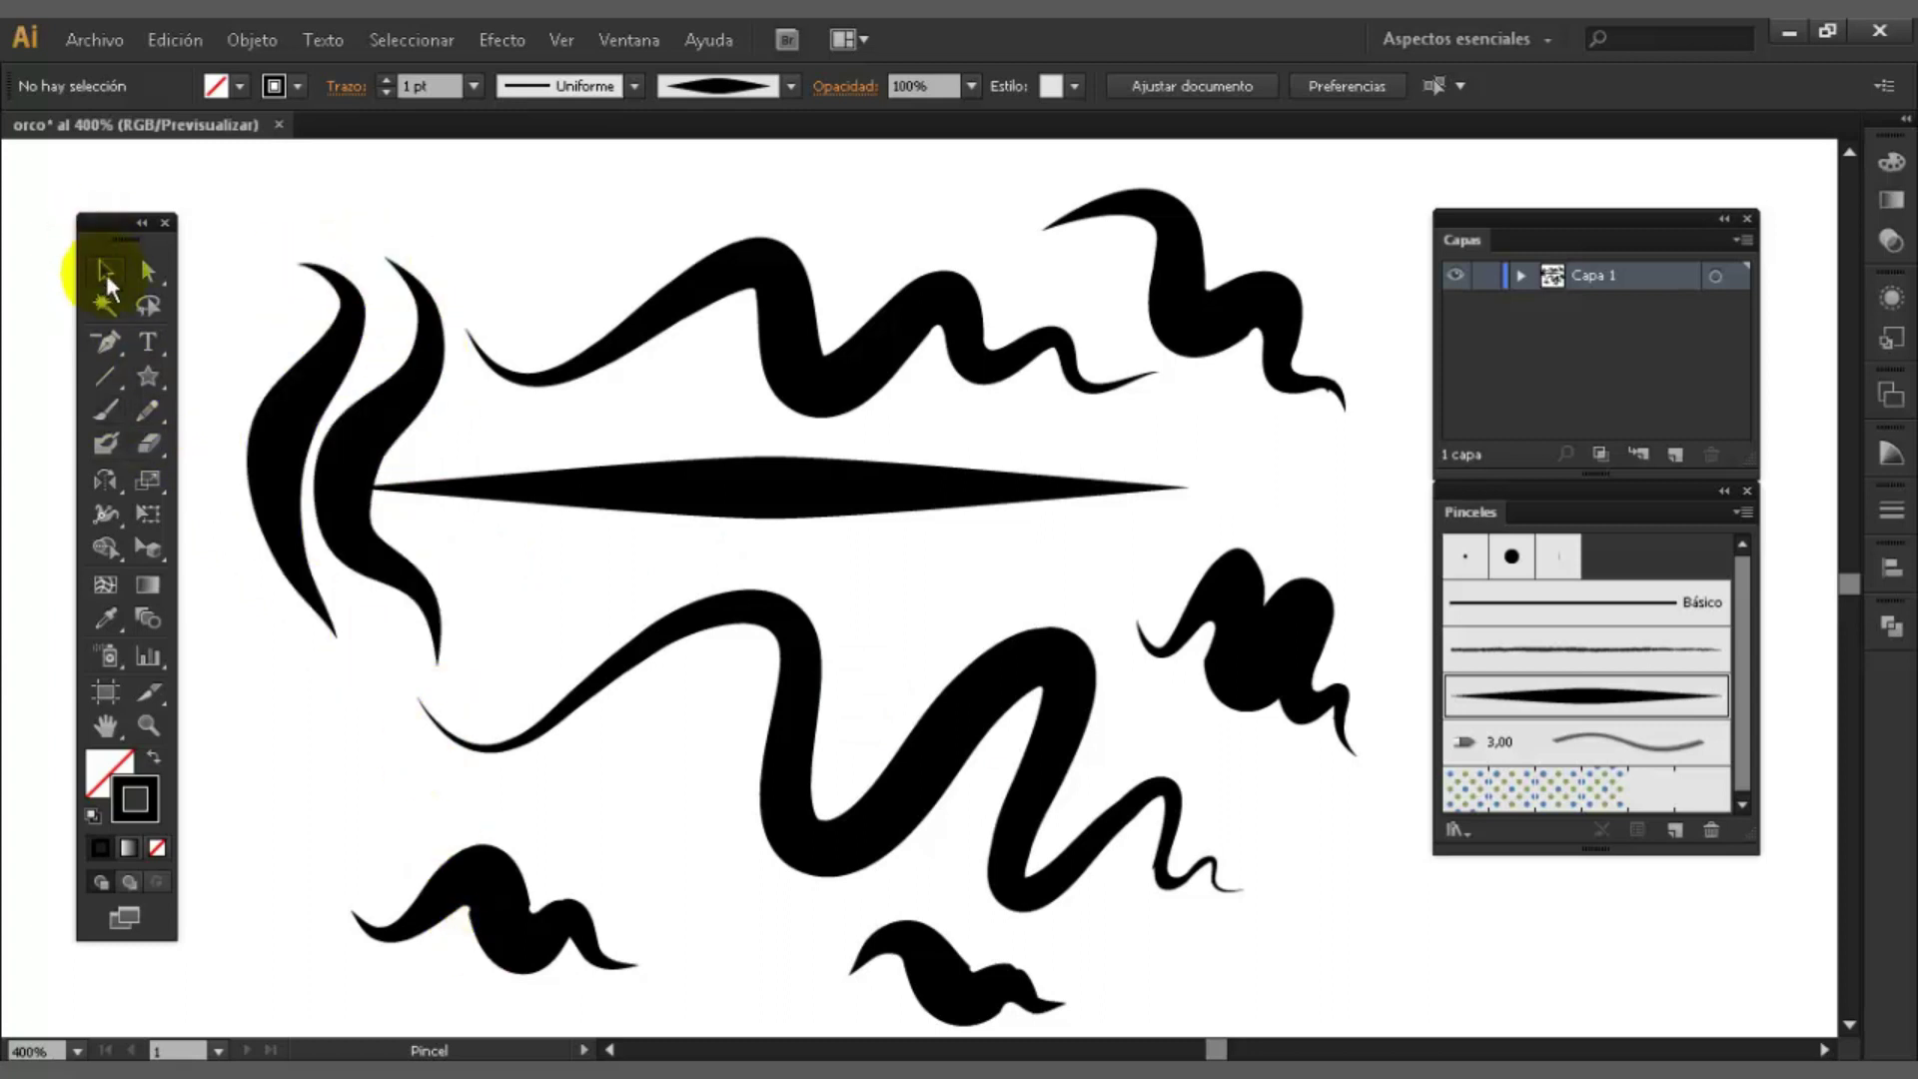
pyautogui.moveTo(462, 395); pyautogui.dragTo(471, 441)
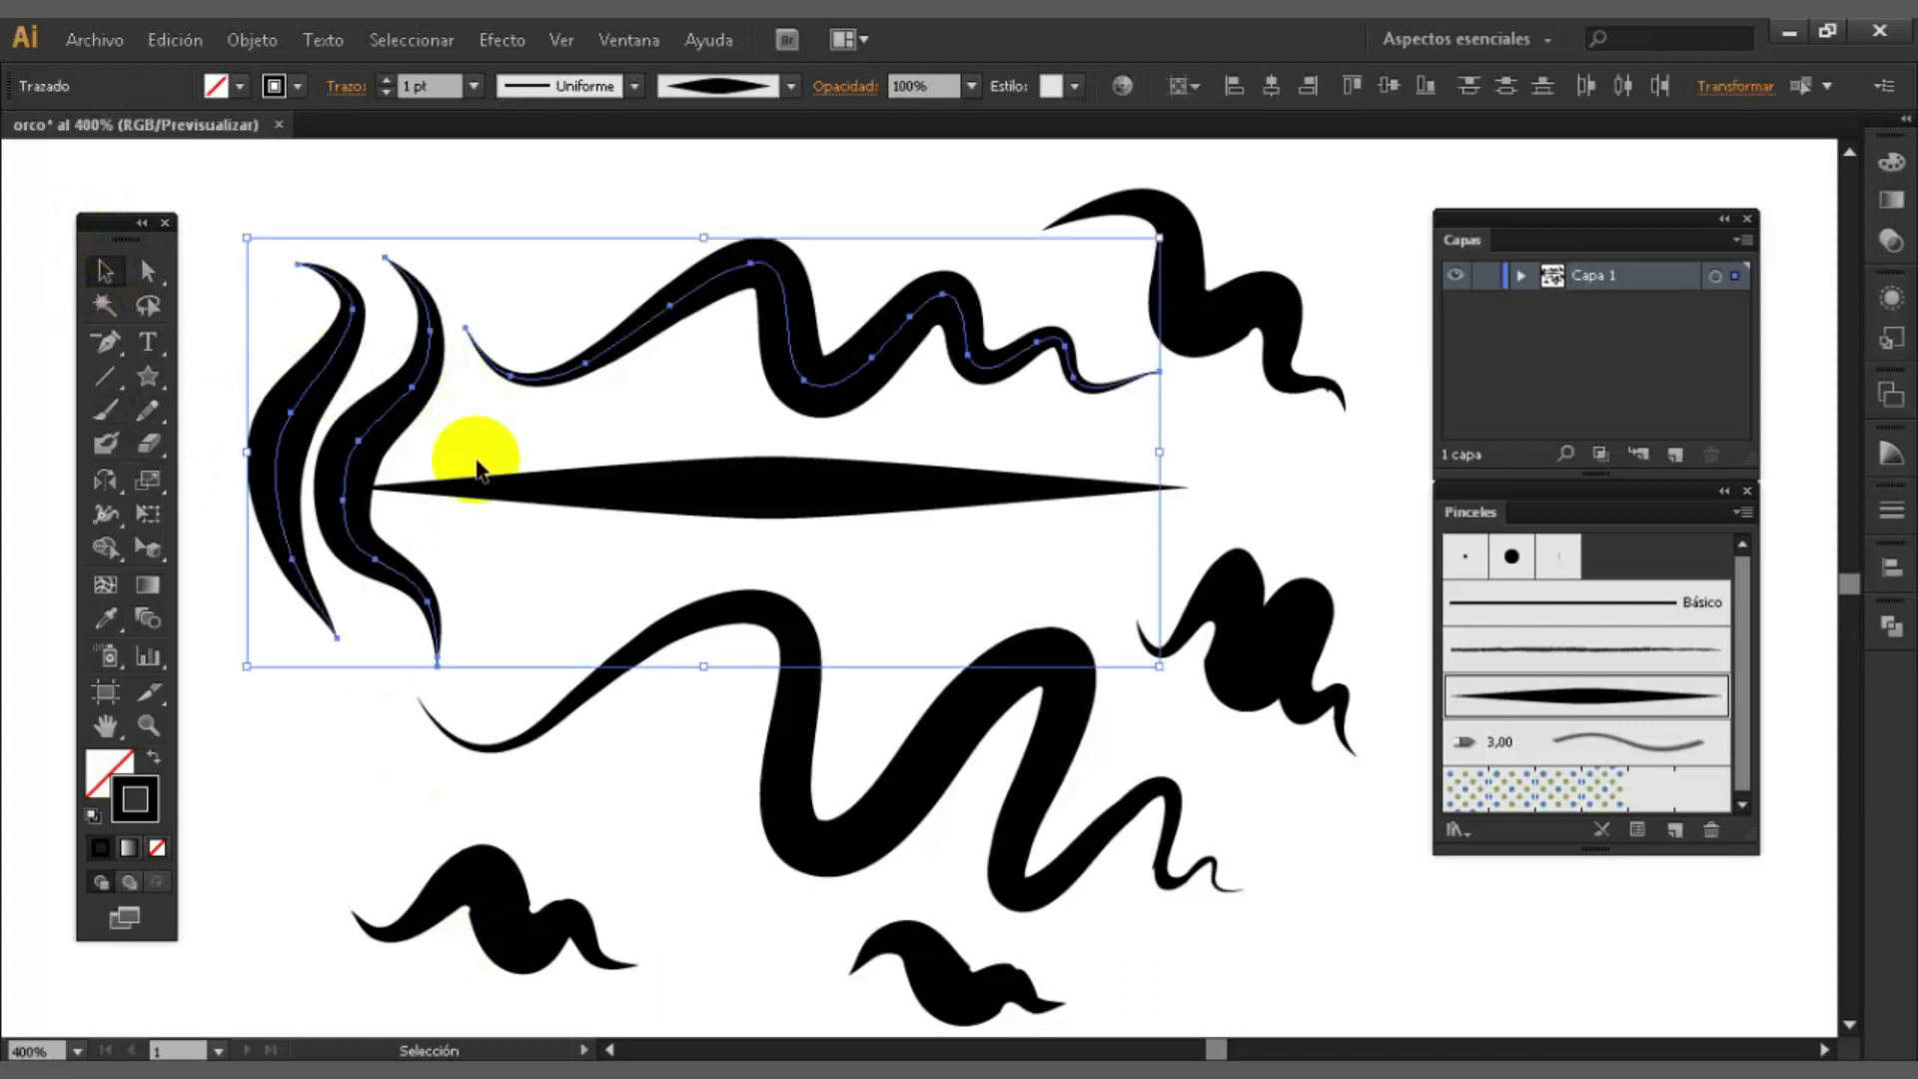
pyautogui.press('Delete')
pyautogui.click(1214, 280)
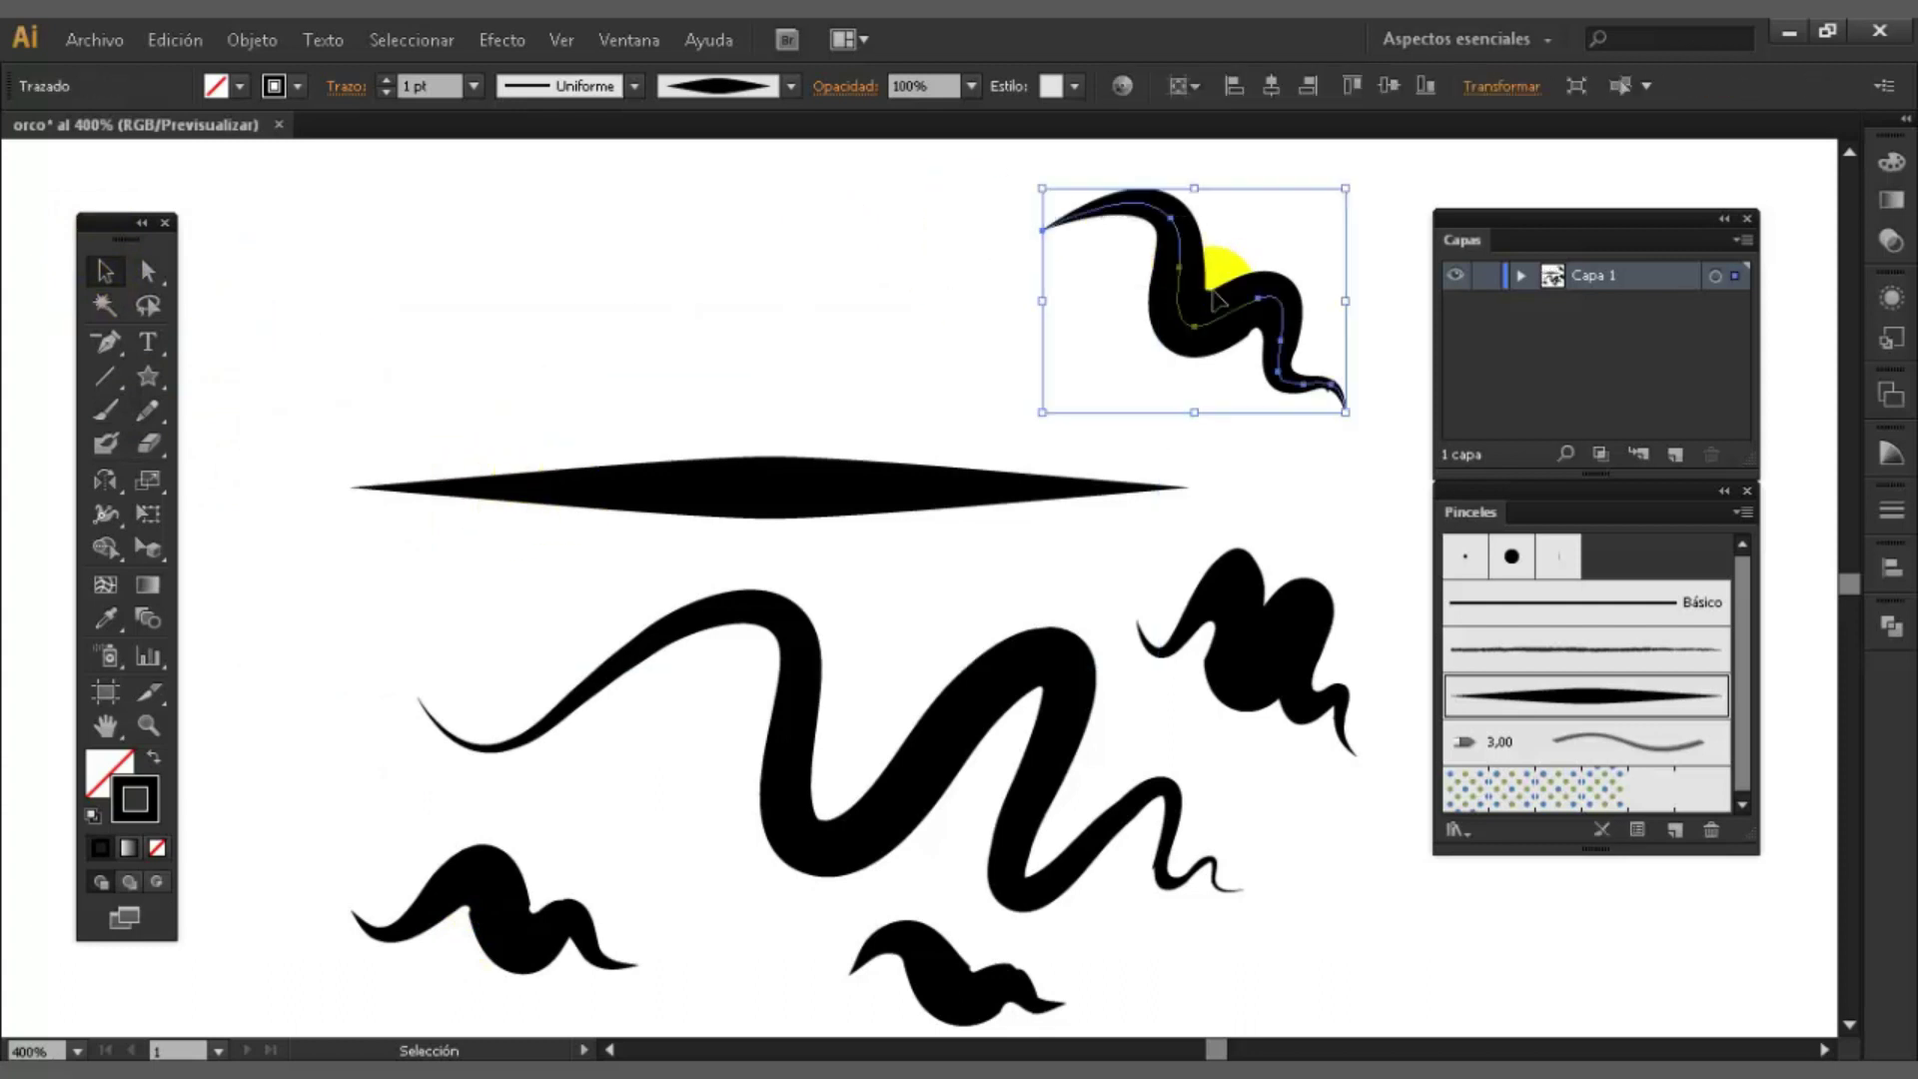
pyautogui.press('Delete')
pyautogui.click(1167, 665)
pyautogui.press('Delete')
pyautogui.click(968, 759)
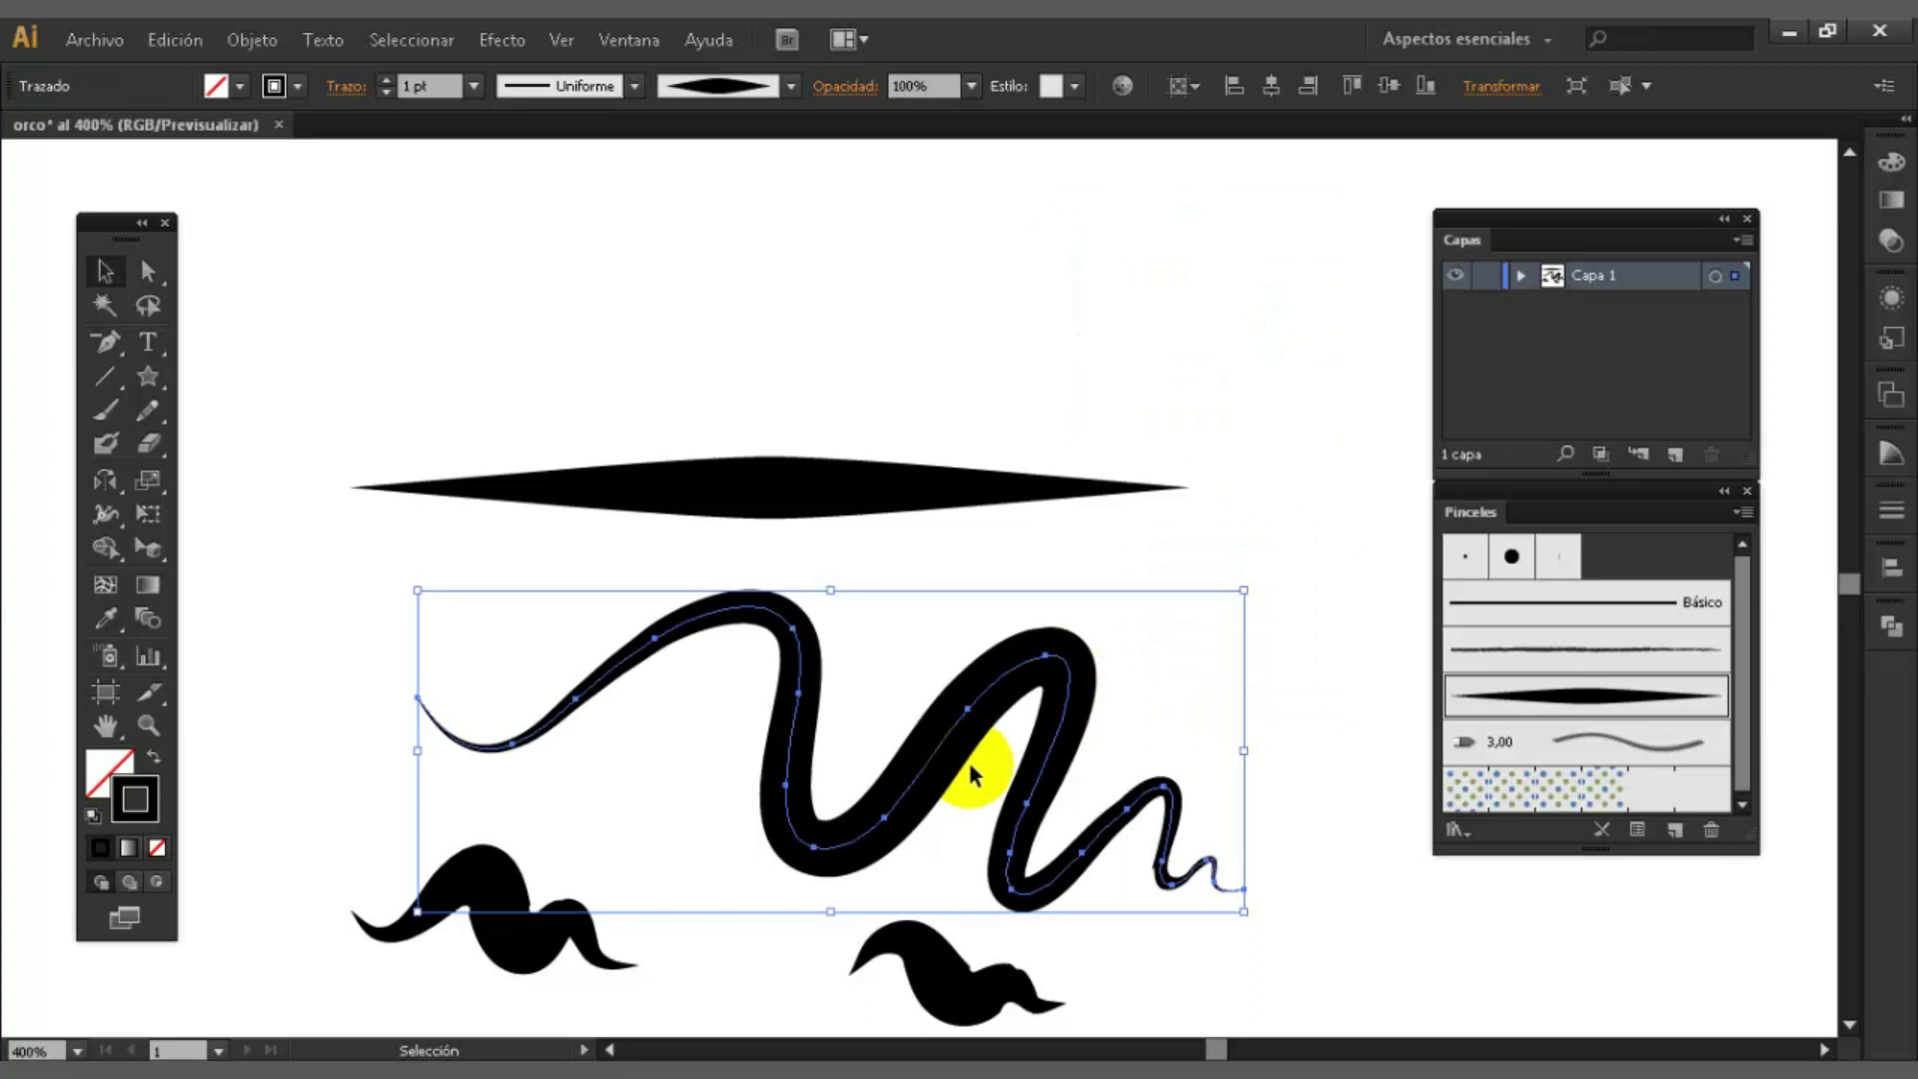
pyautogui.press('Delete')
pyautogui.click(969, 974)
pyautogui.press('Delete')
pyautogui.click(462, 945)
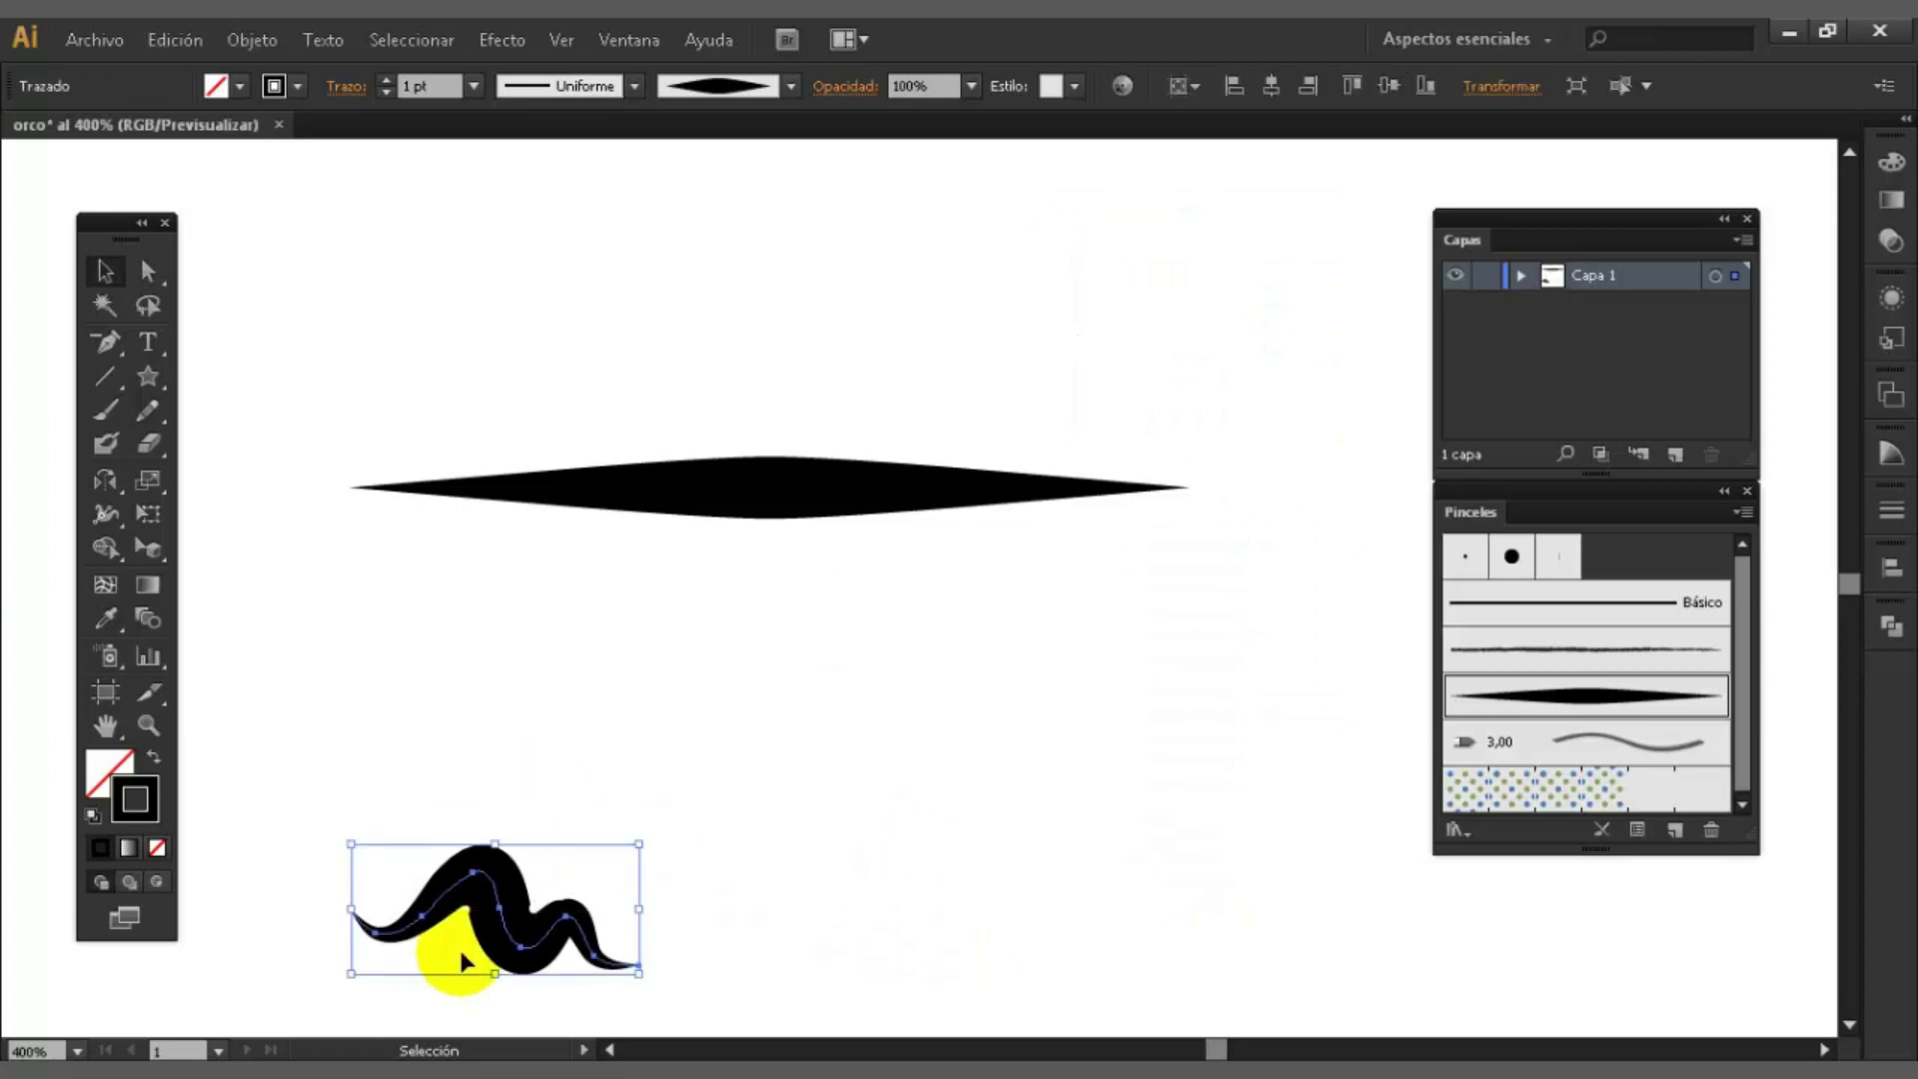
pyautogui.press('Delete')
# - Shrink the black shape about its center to about 77 px wide and slightly thinner, and deselect it
pyautogui.click(819, 496)
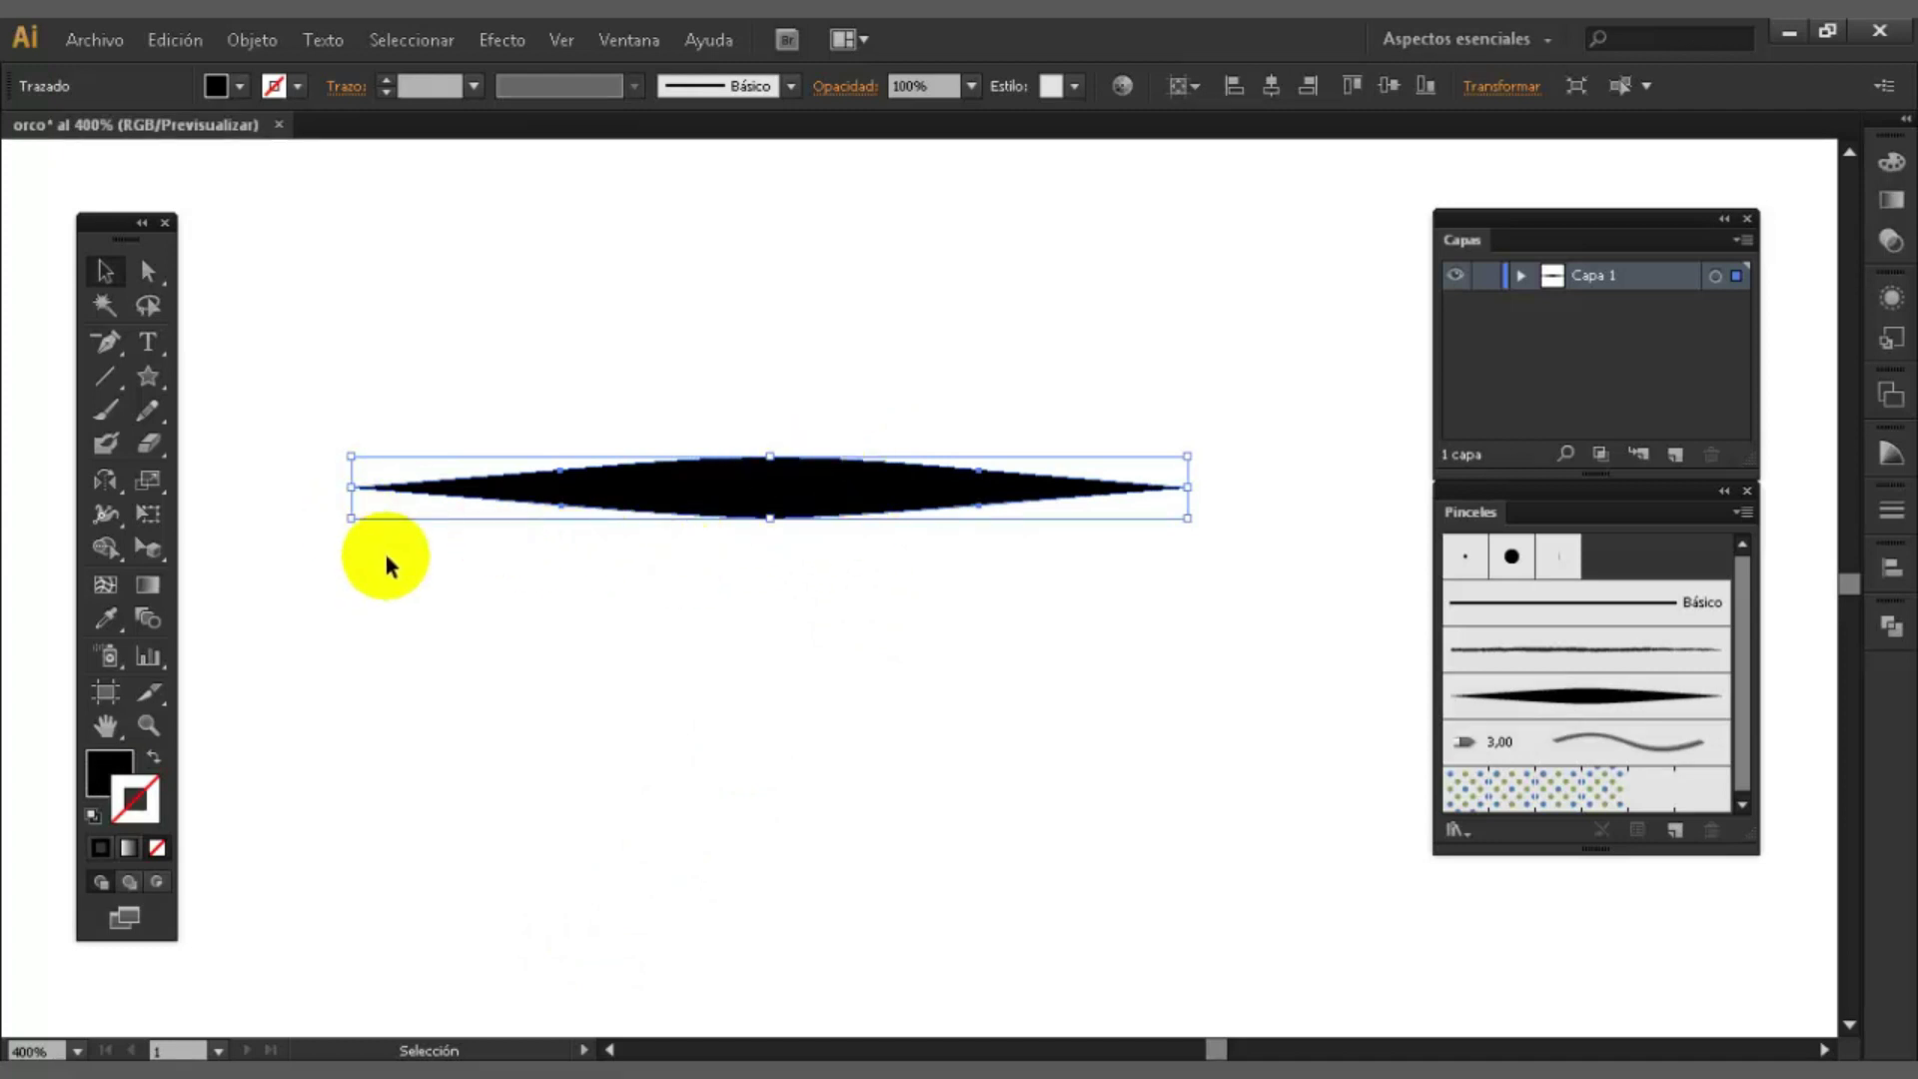
pyautogui.keyDown('ctrl'); pyautogui.click(772, 459); pyautogui.keyUp('ctrl')
pyautogui.moveTo(772, 459); pyautogui.dragTo(769, 477)
pyautogui.click(1171, 505)
pyautogui.moveTo(1187, 502); pyautogui.dragTo(986, 512)
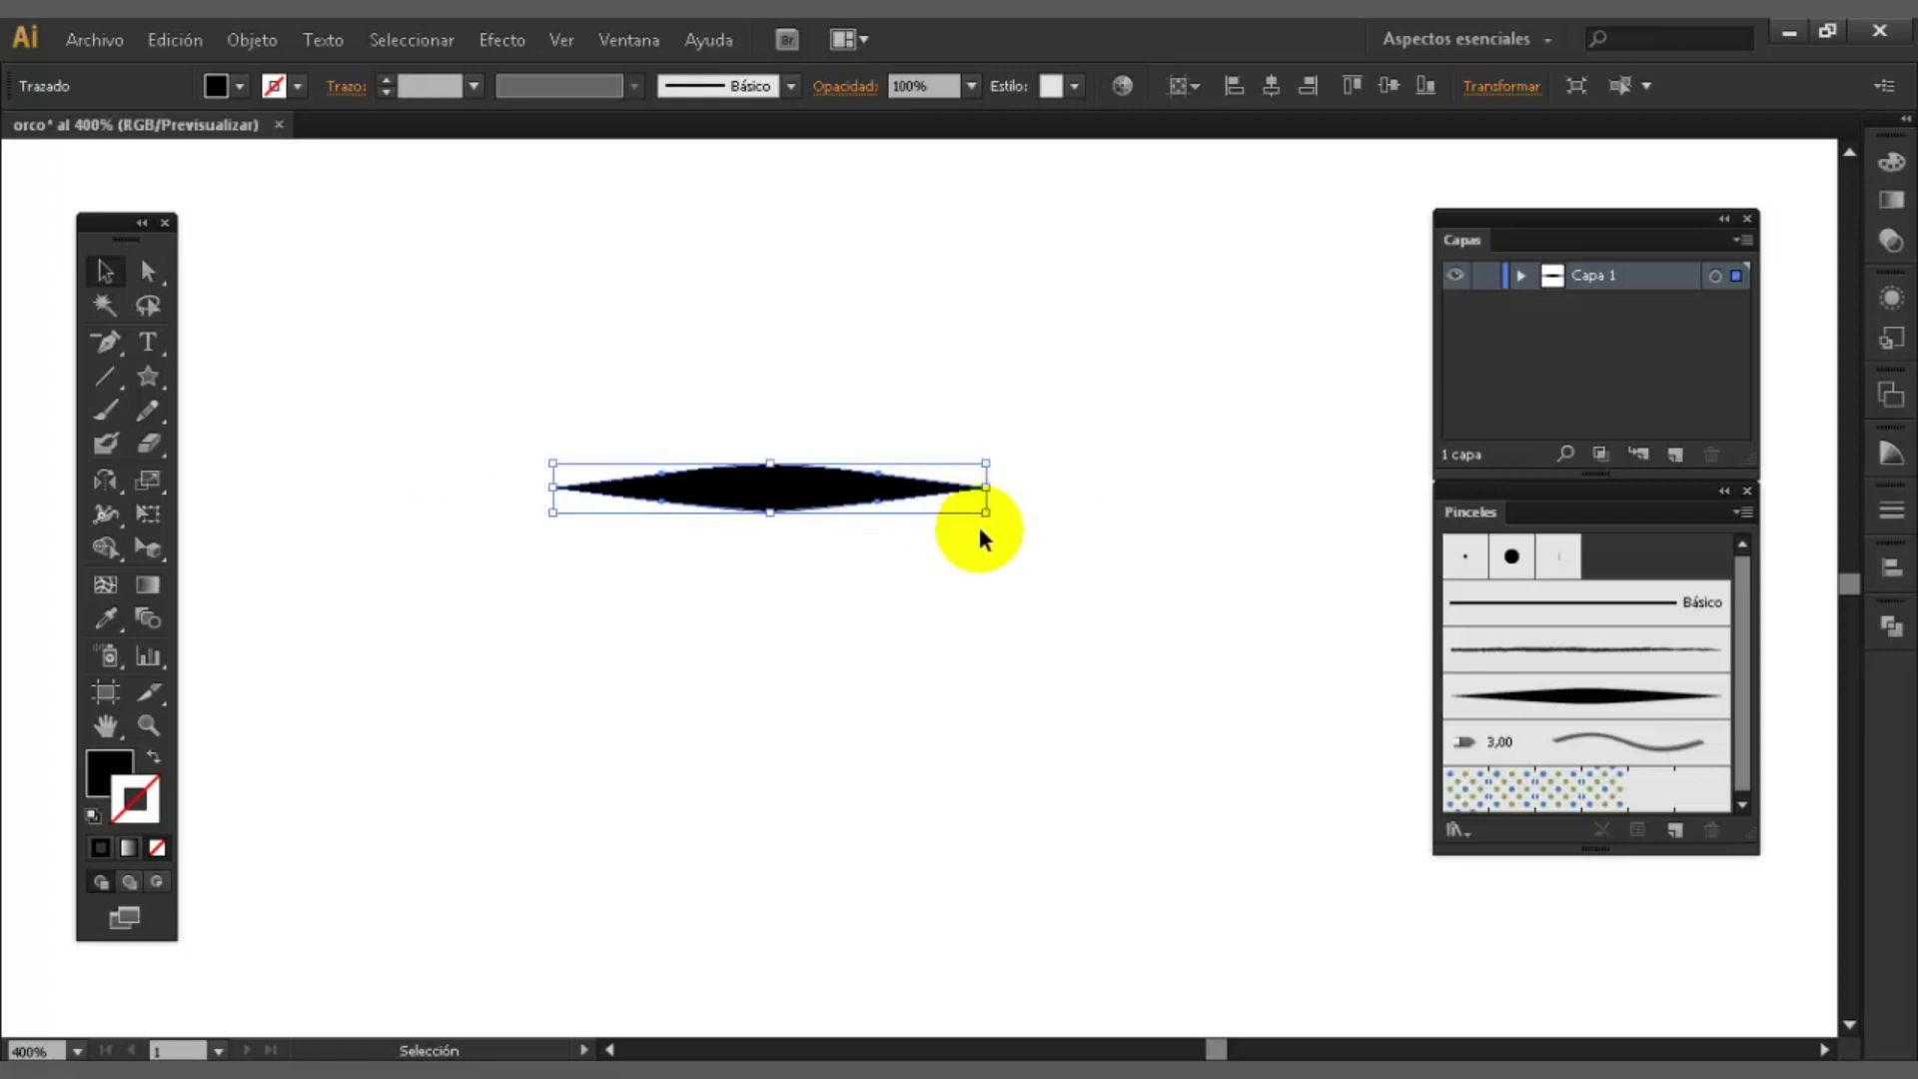
pyautogui.click(991, 558)
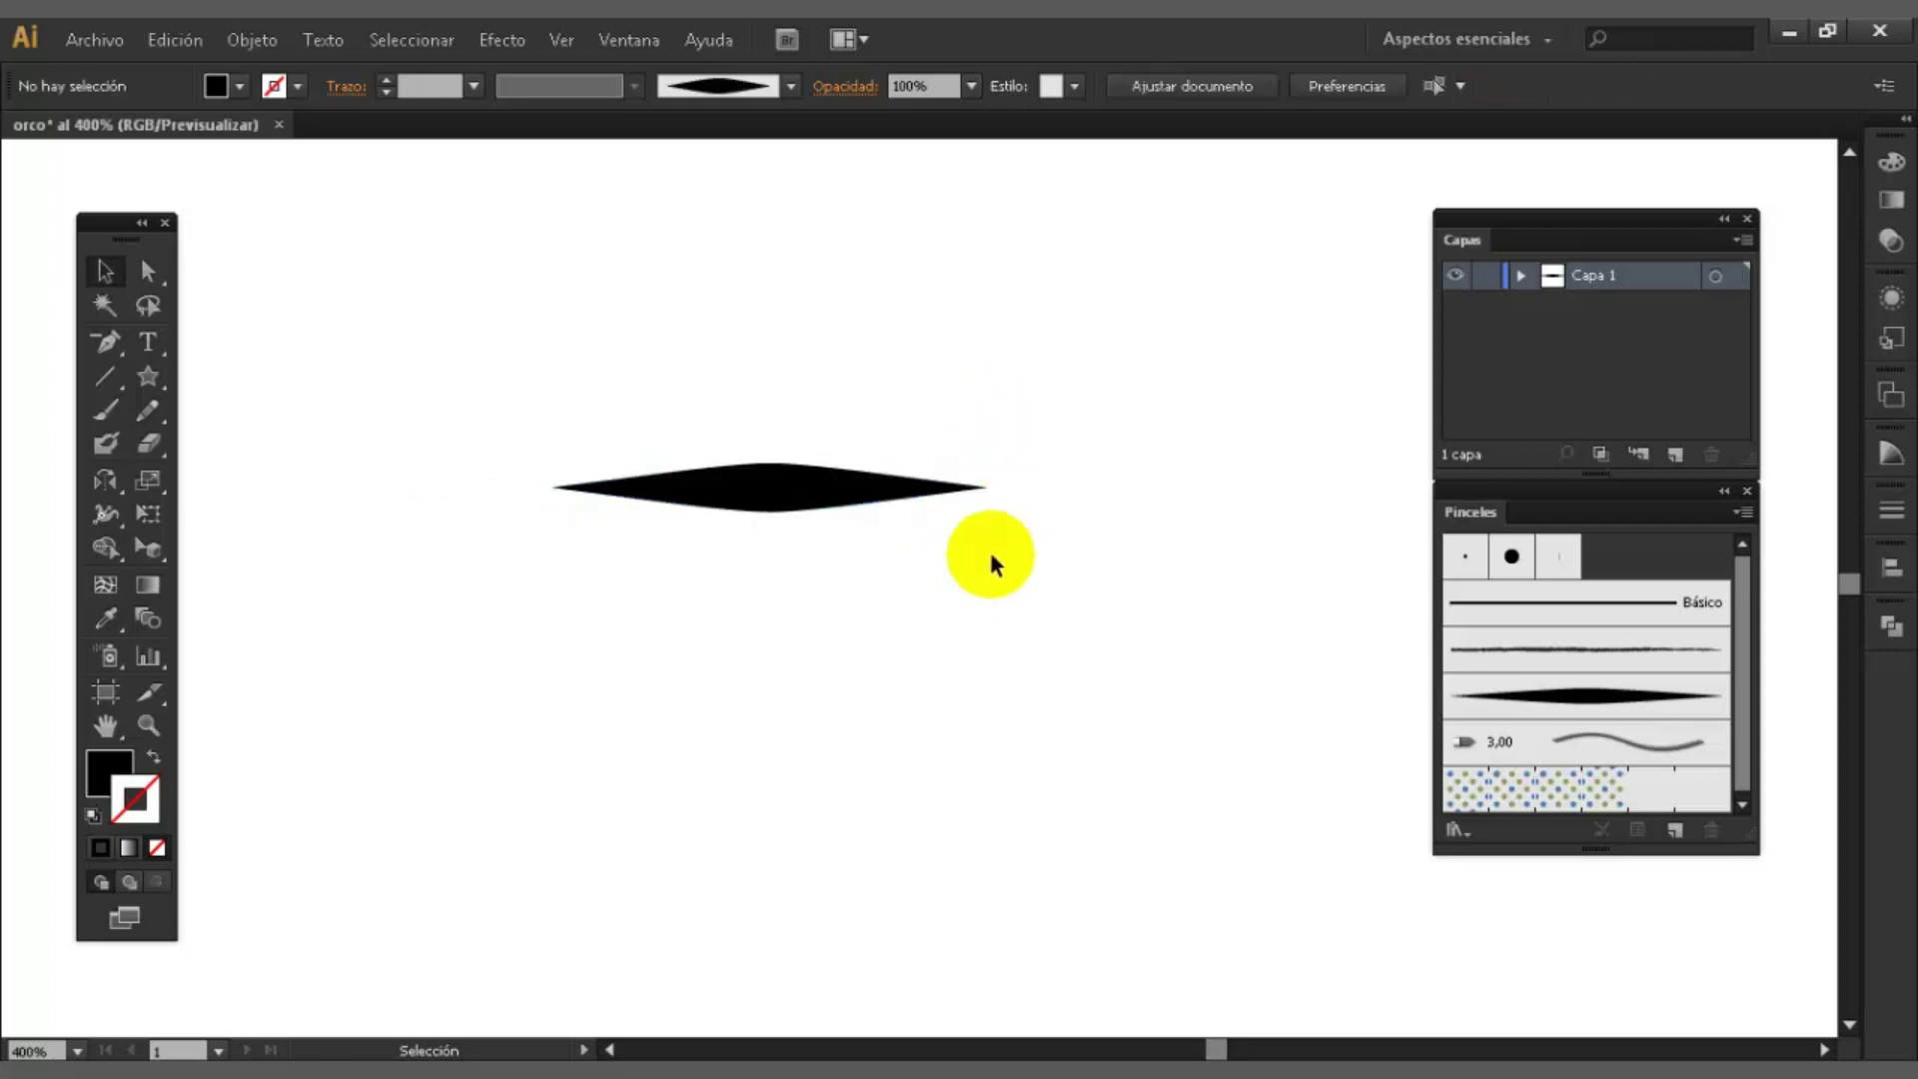
# - Start another new art brush from the shortened black shape and name it pequeño 2
pyautogui.click(797, 503)
pyautogui.moveTo(822, 486); pyautogui.dragTo(1458, 556)
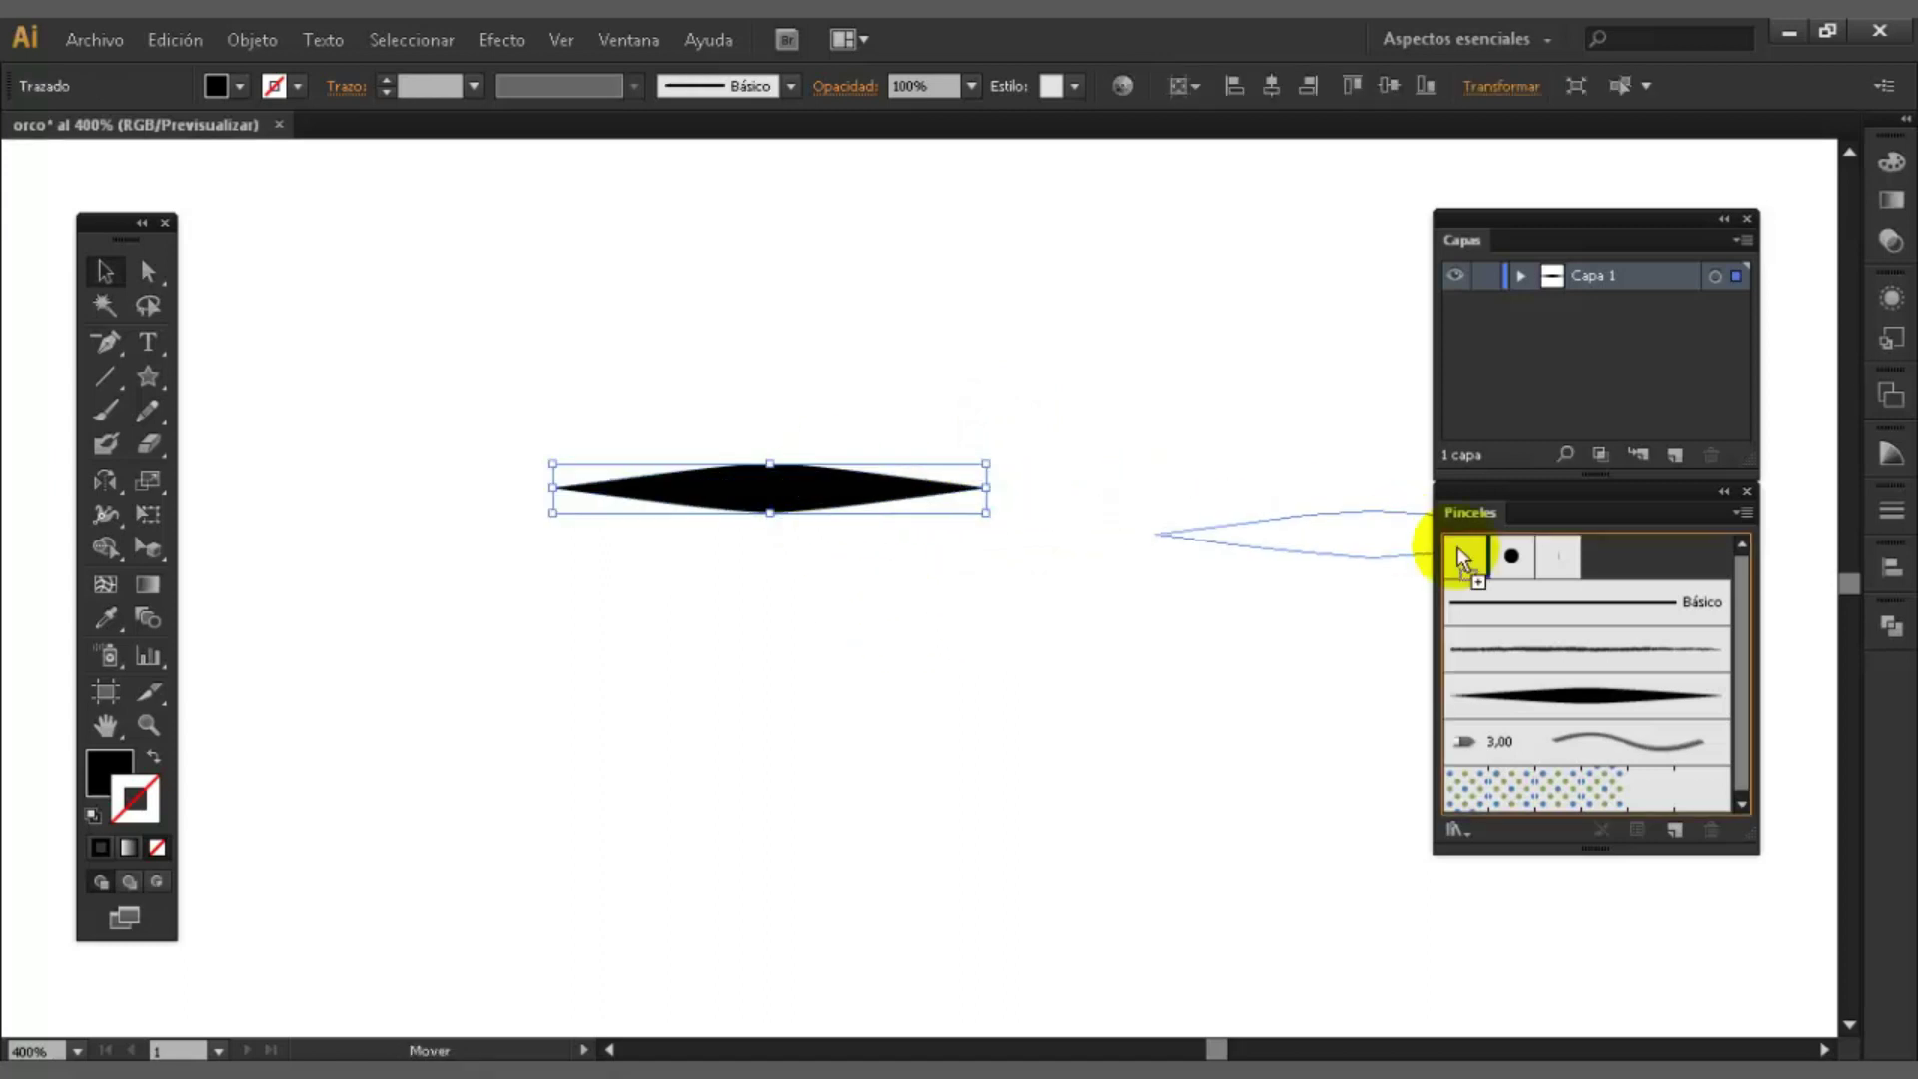
pyautogui.moveTo(1639, 570); pyautogui.dragTo(1639, 573)
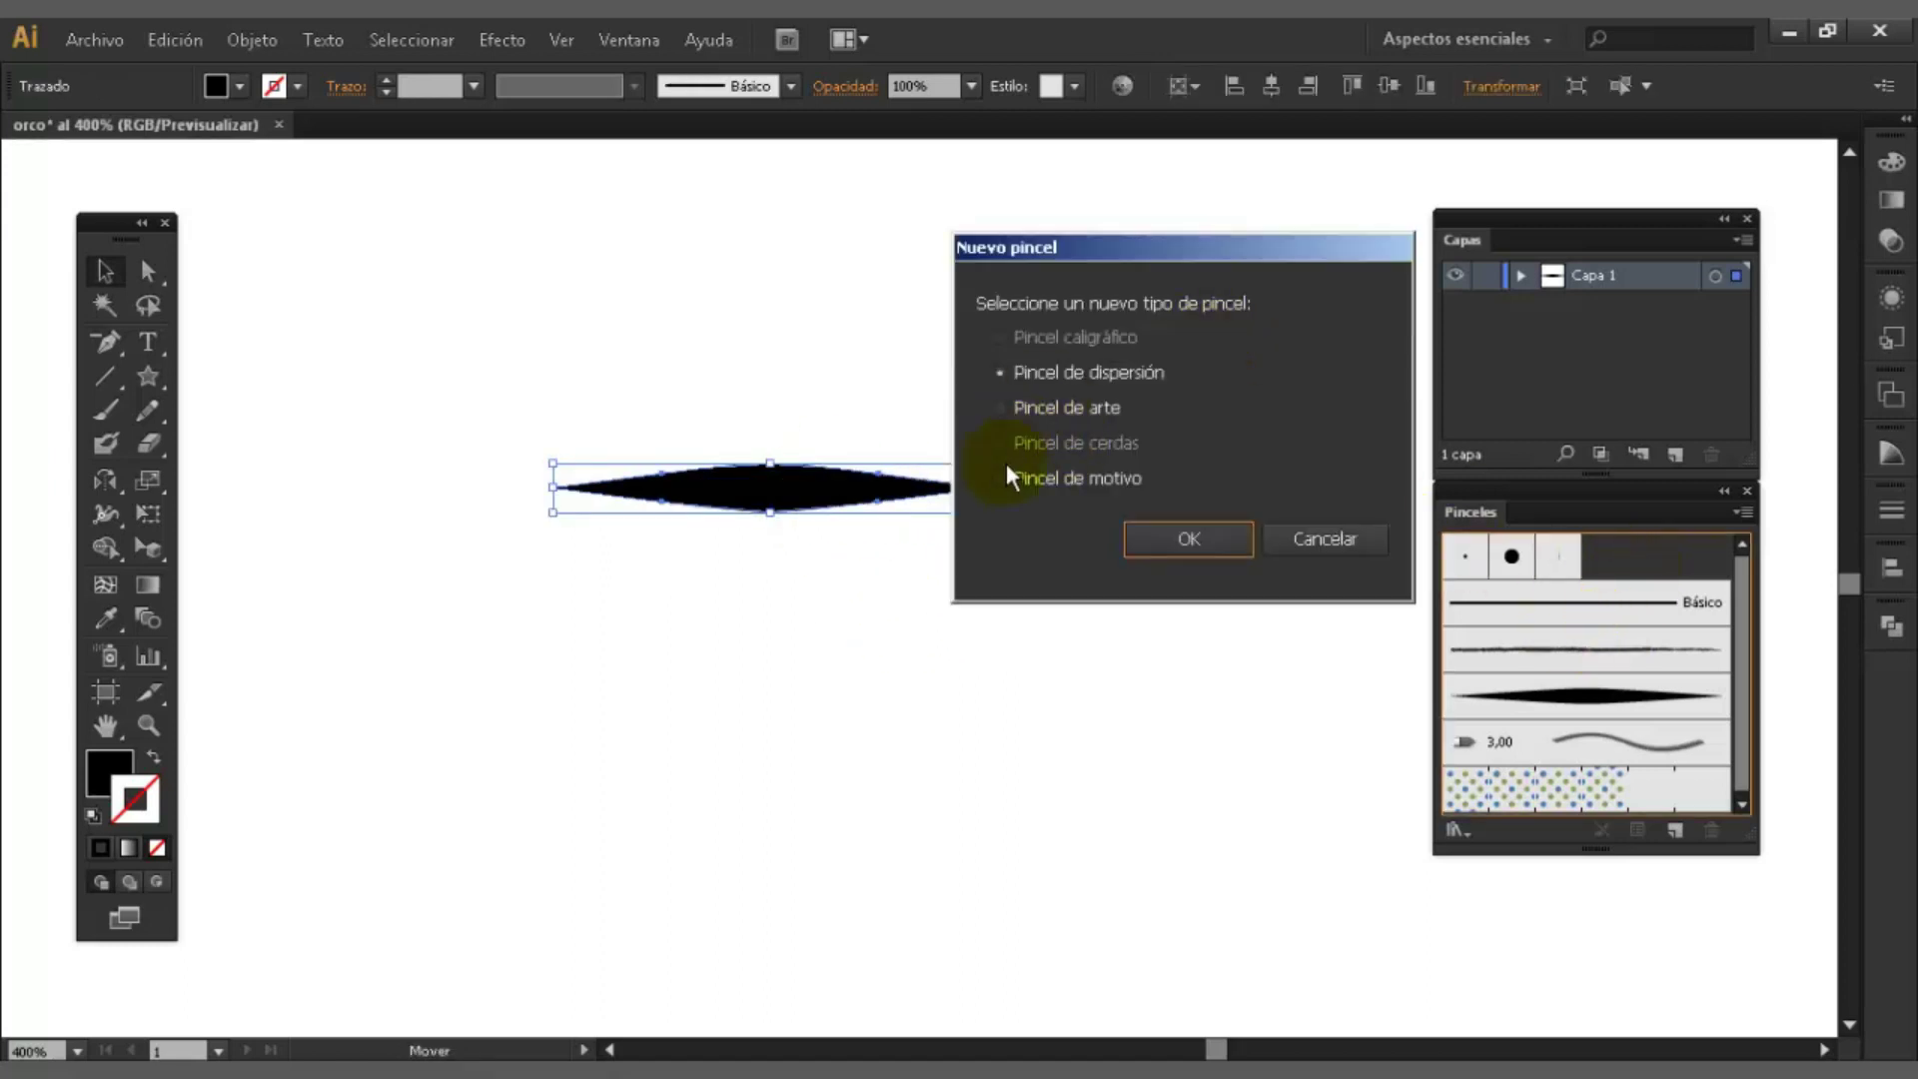
pyautogui.click(1170, 543)
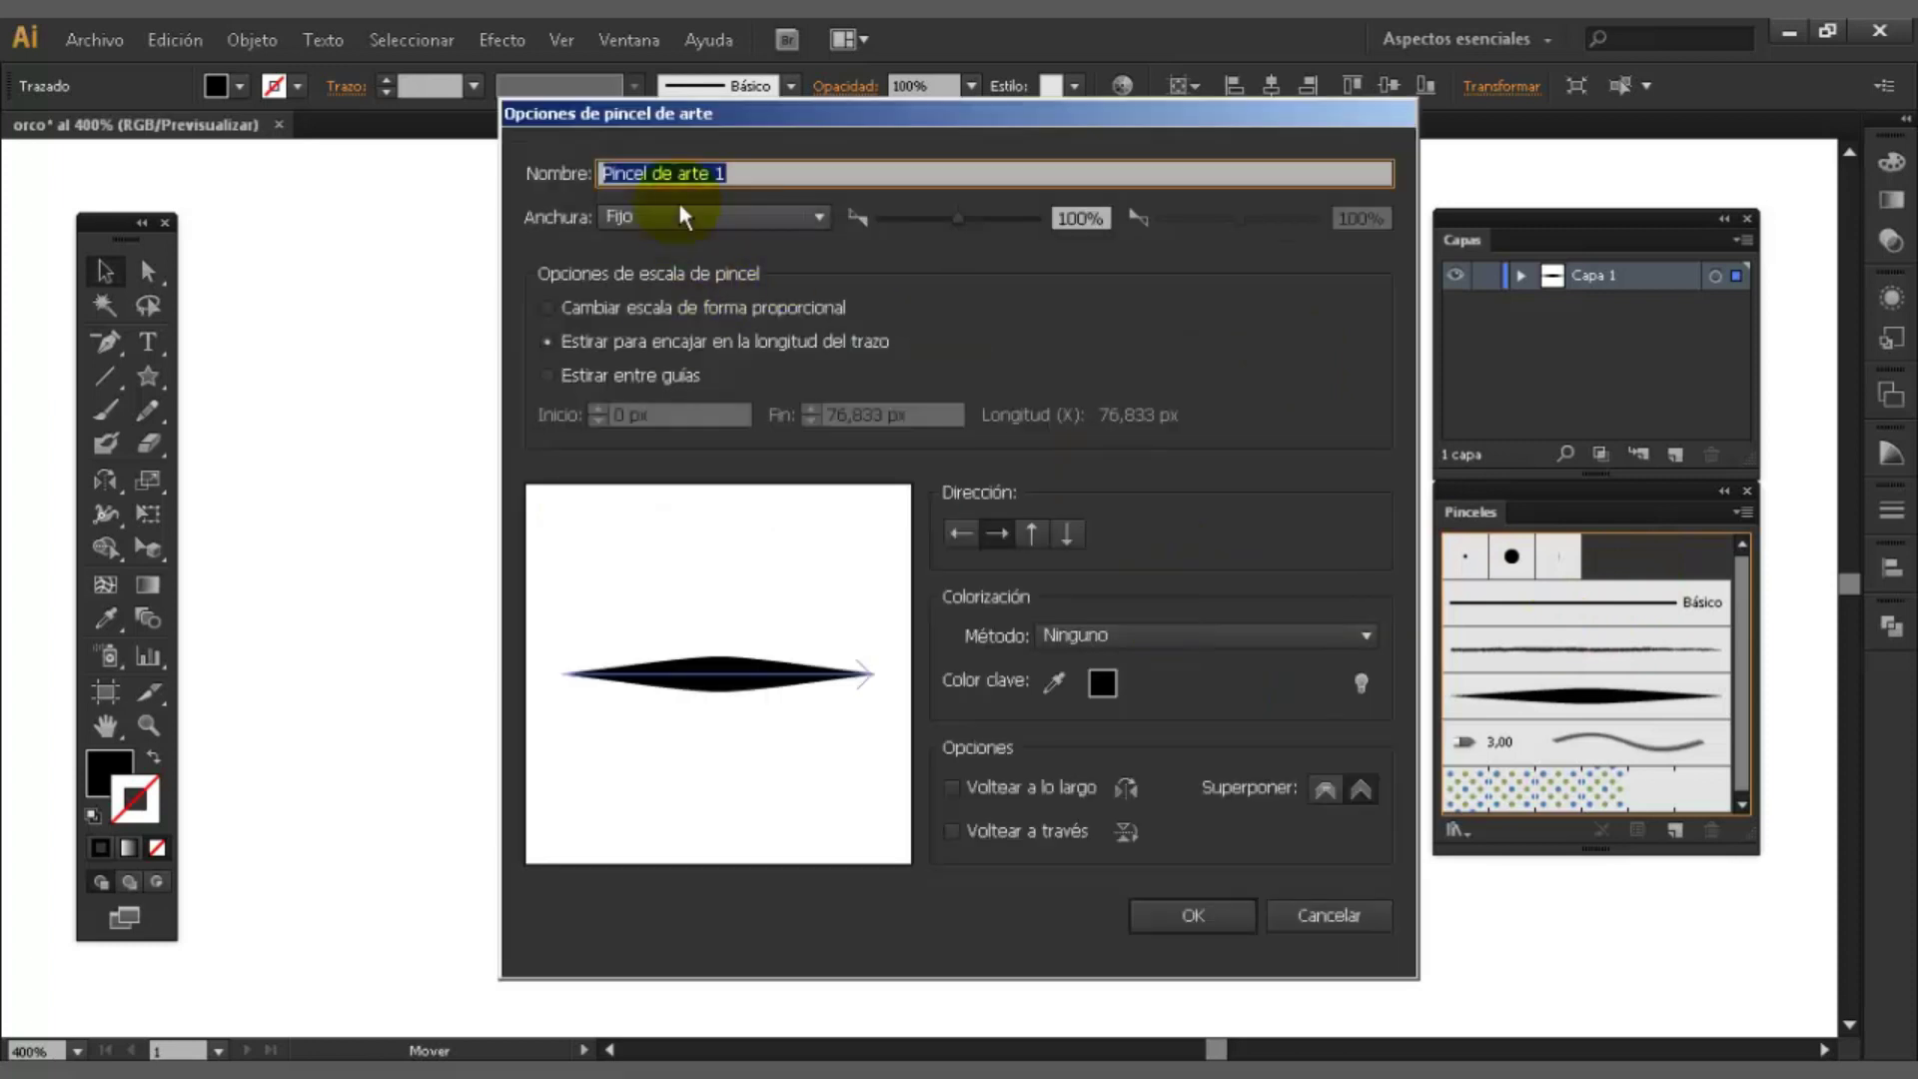
pyautogui.press('BackSpace')
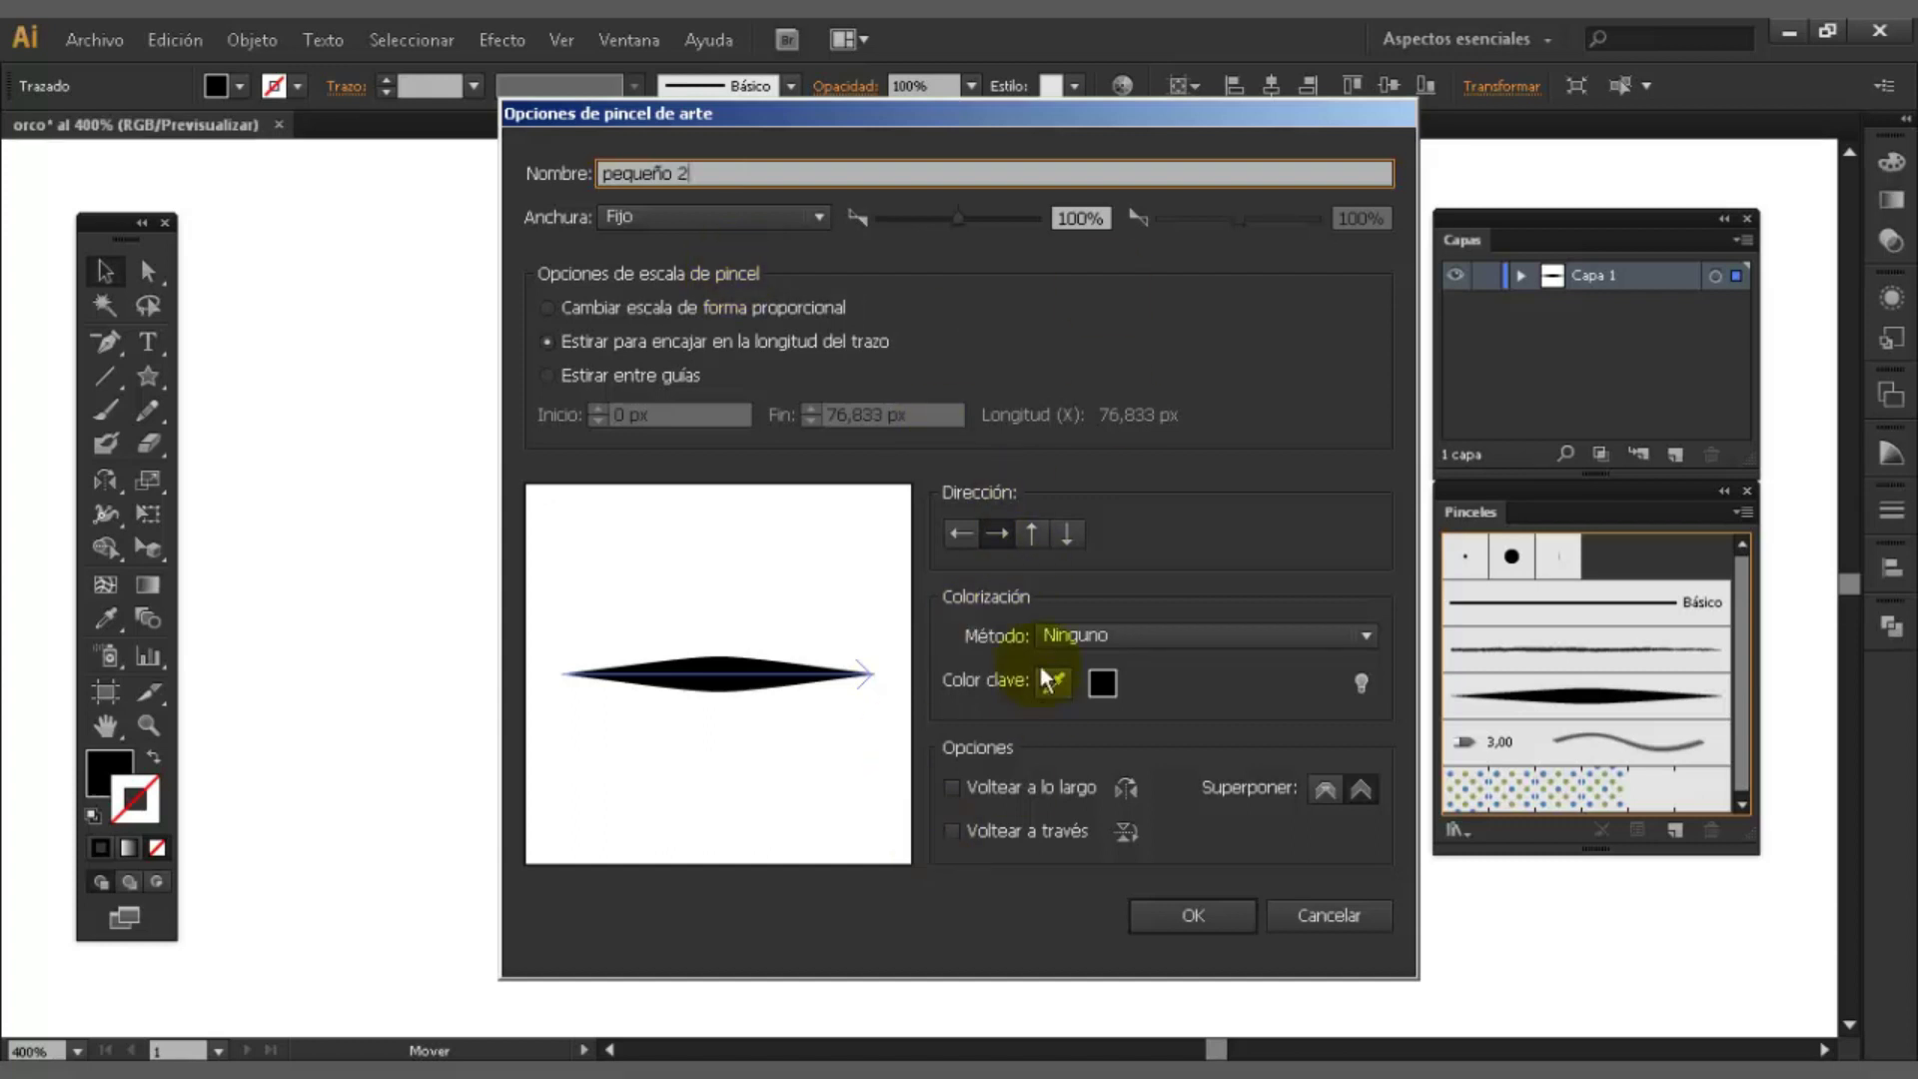
# - Set the pequeño 2 brush's colorization to Matices and its width to Presión, create the brush and deselect the shape
pyautogui.click(1135, 632)
pyautogui.click(1136, 701)
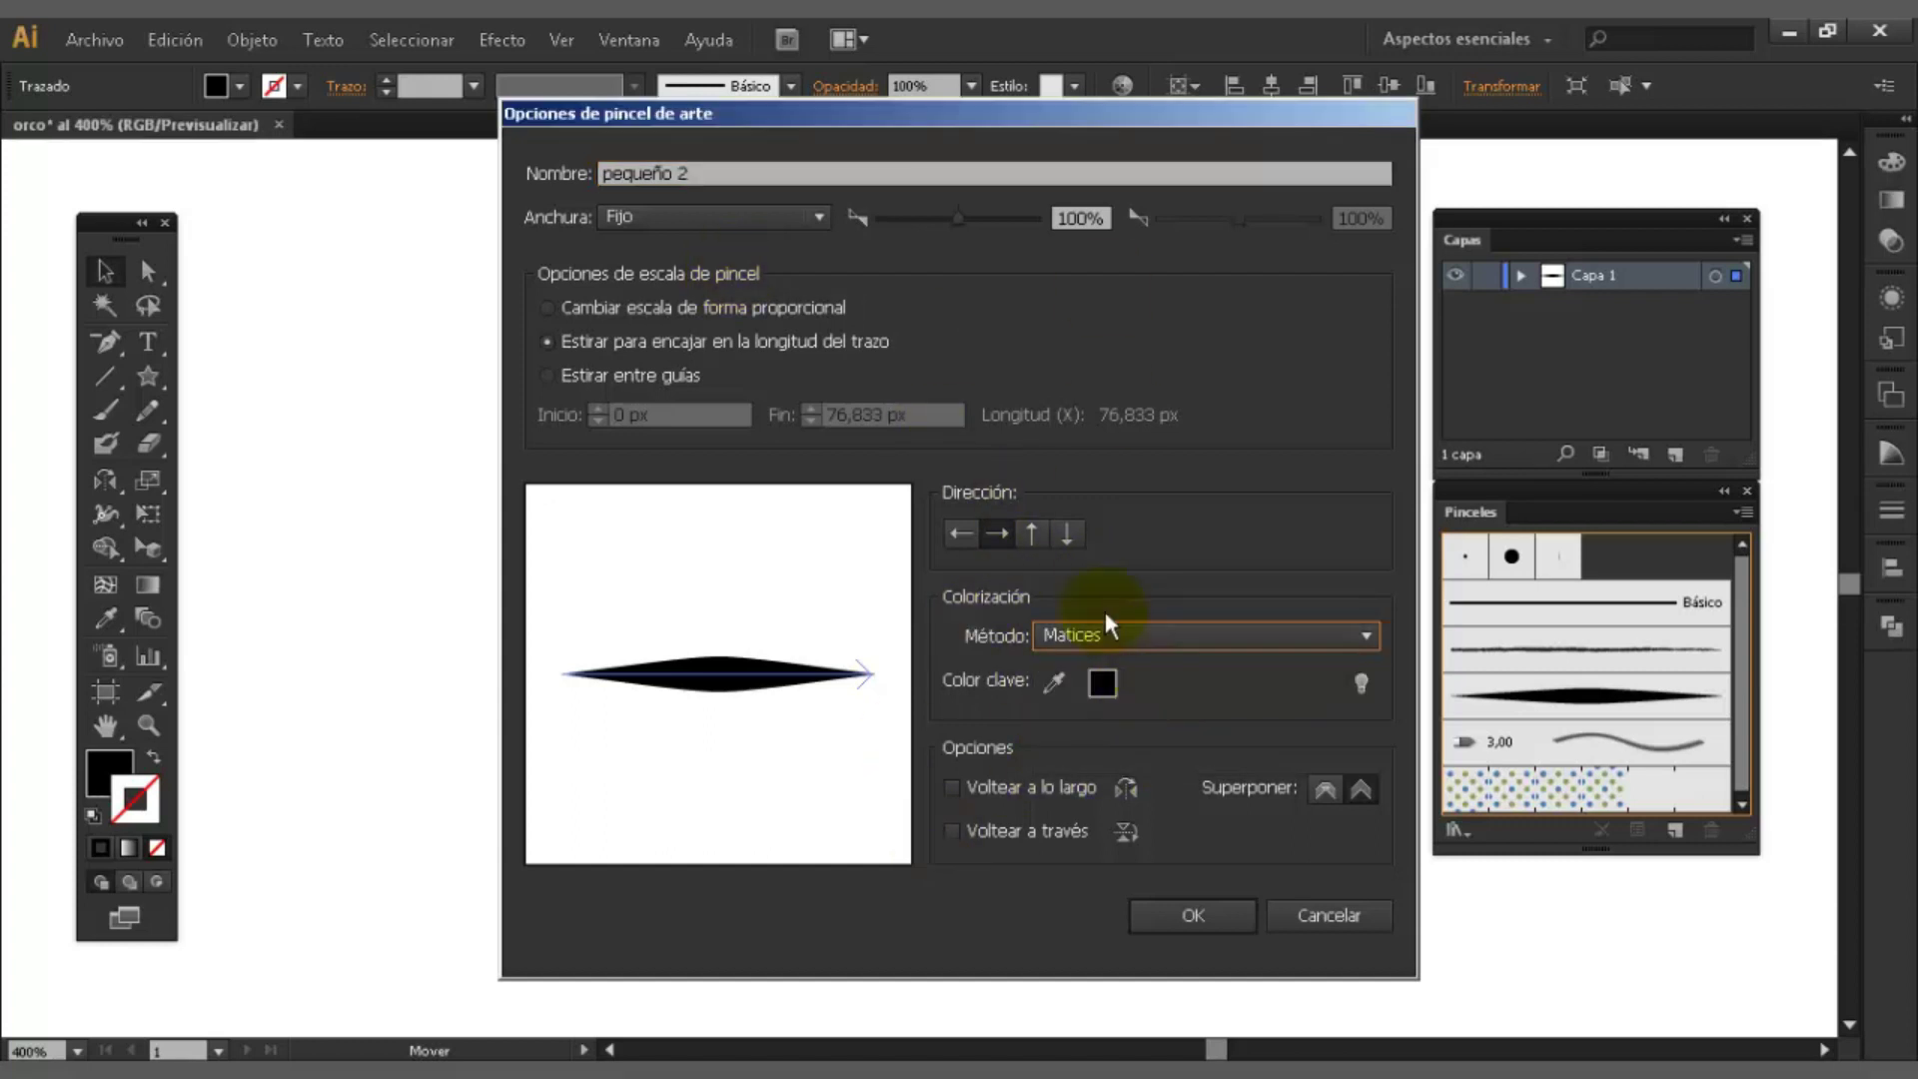
pyautogui.click(685, 222)
pyautogui.click(701, 318)
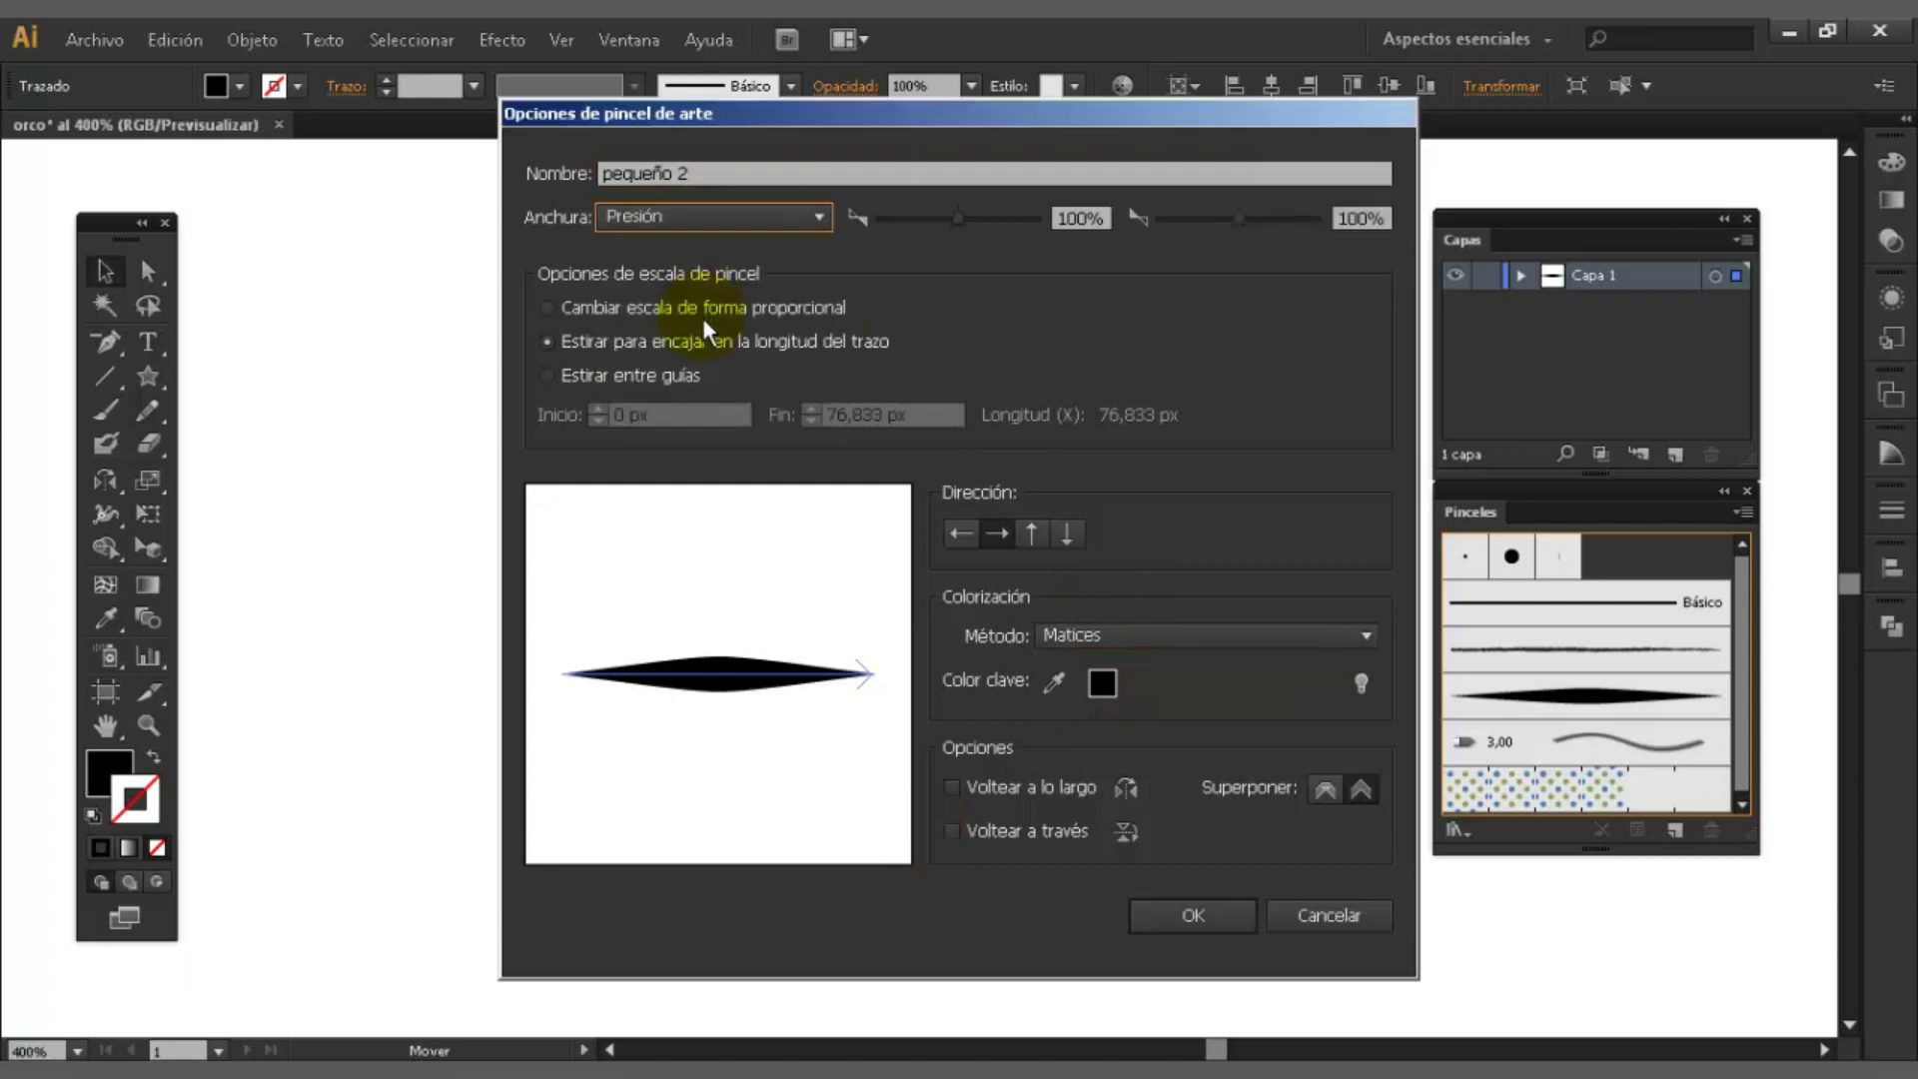
pyautogui.click(1195, 911)
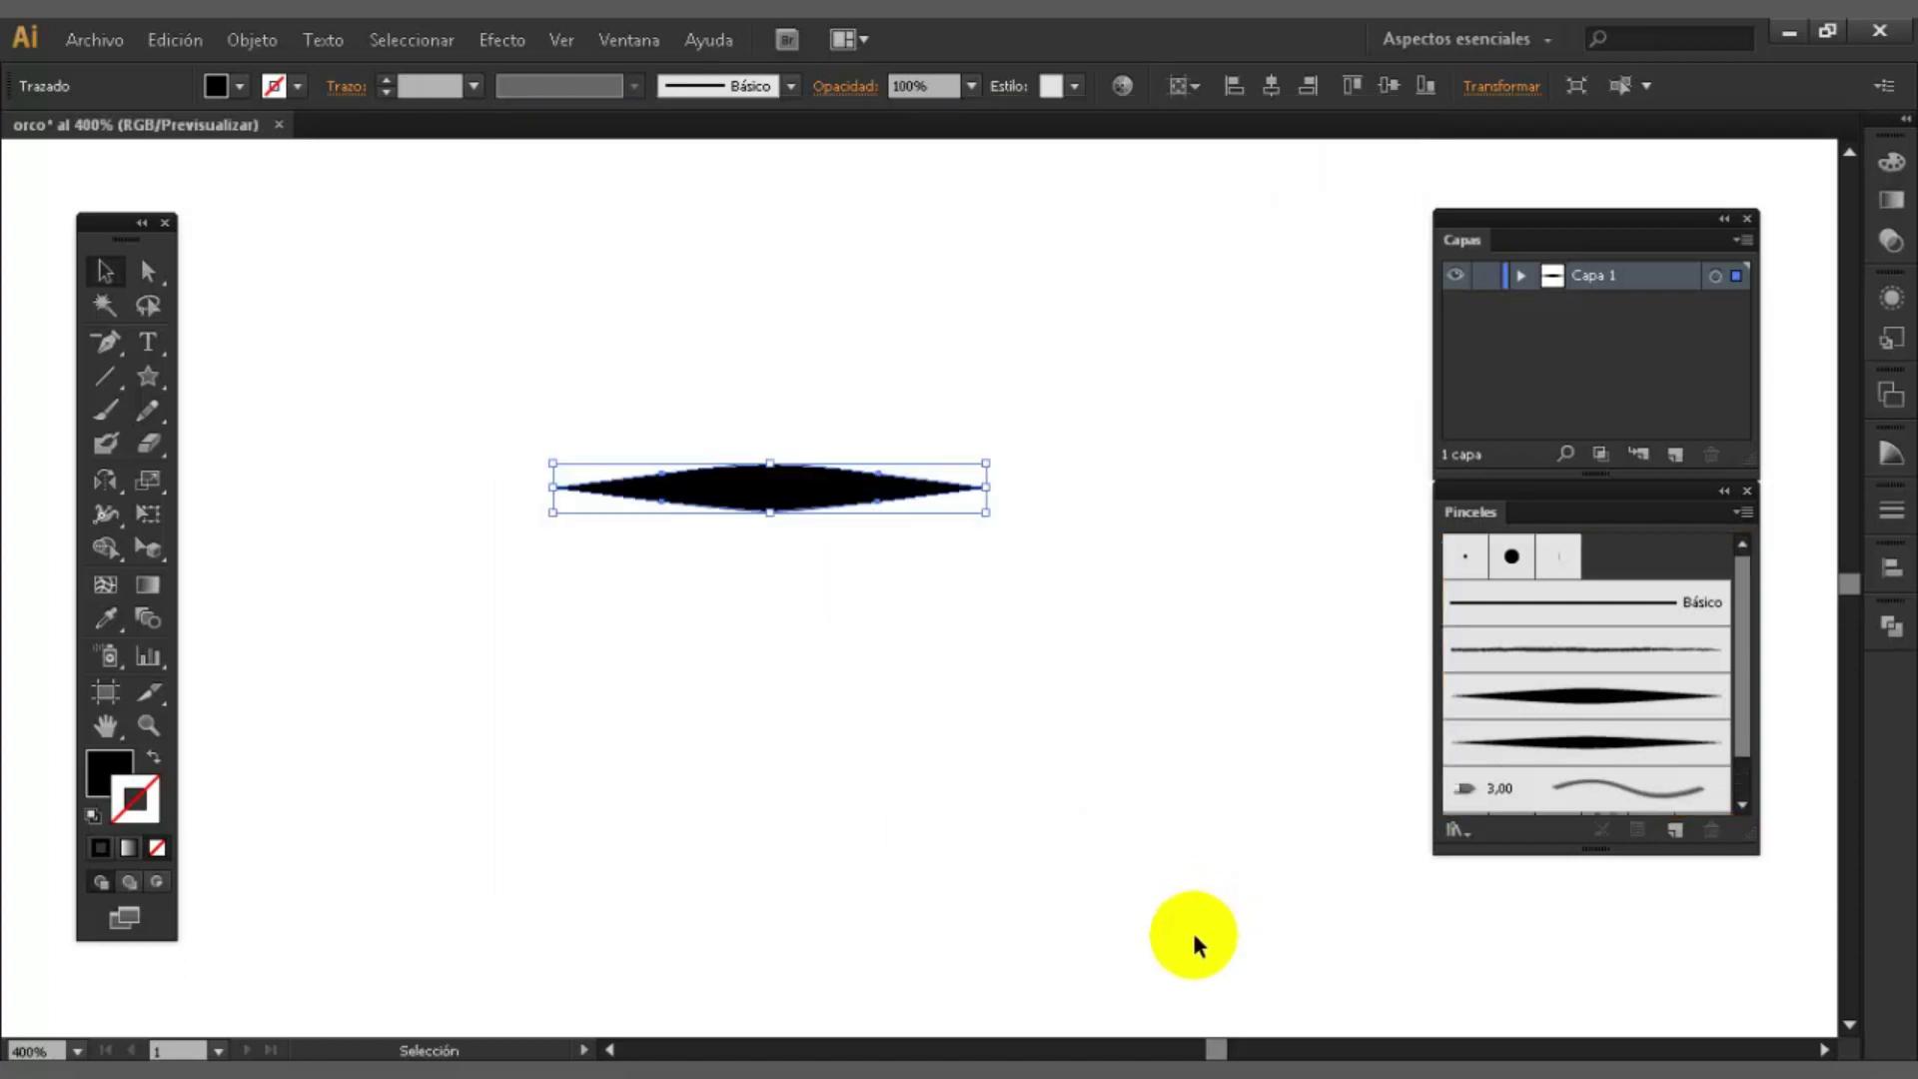
pyautogui.click(331, 342)
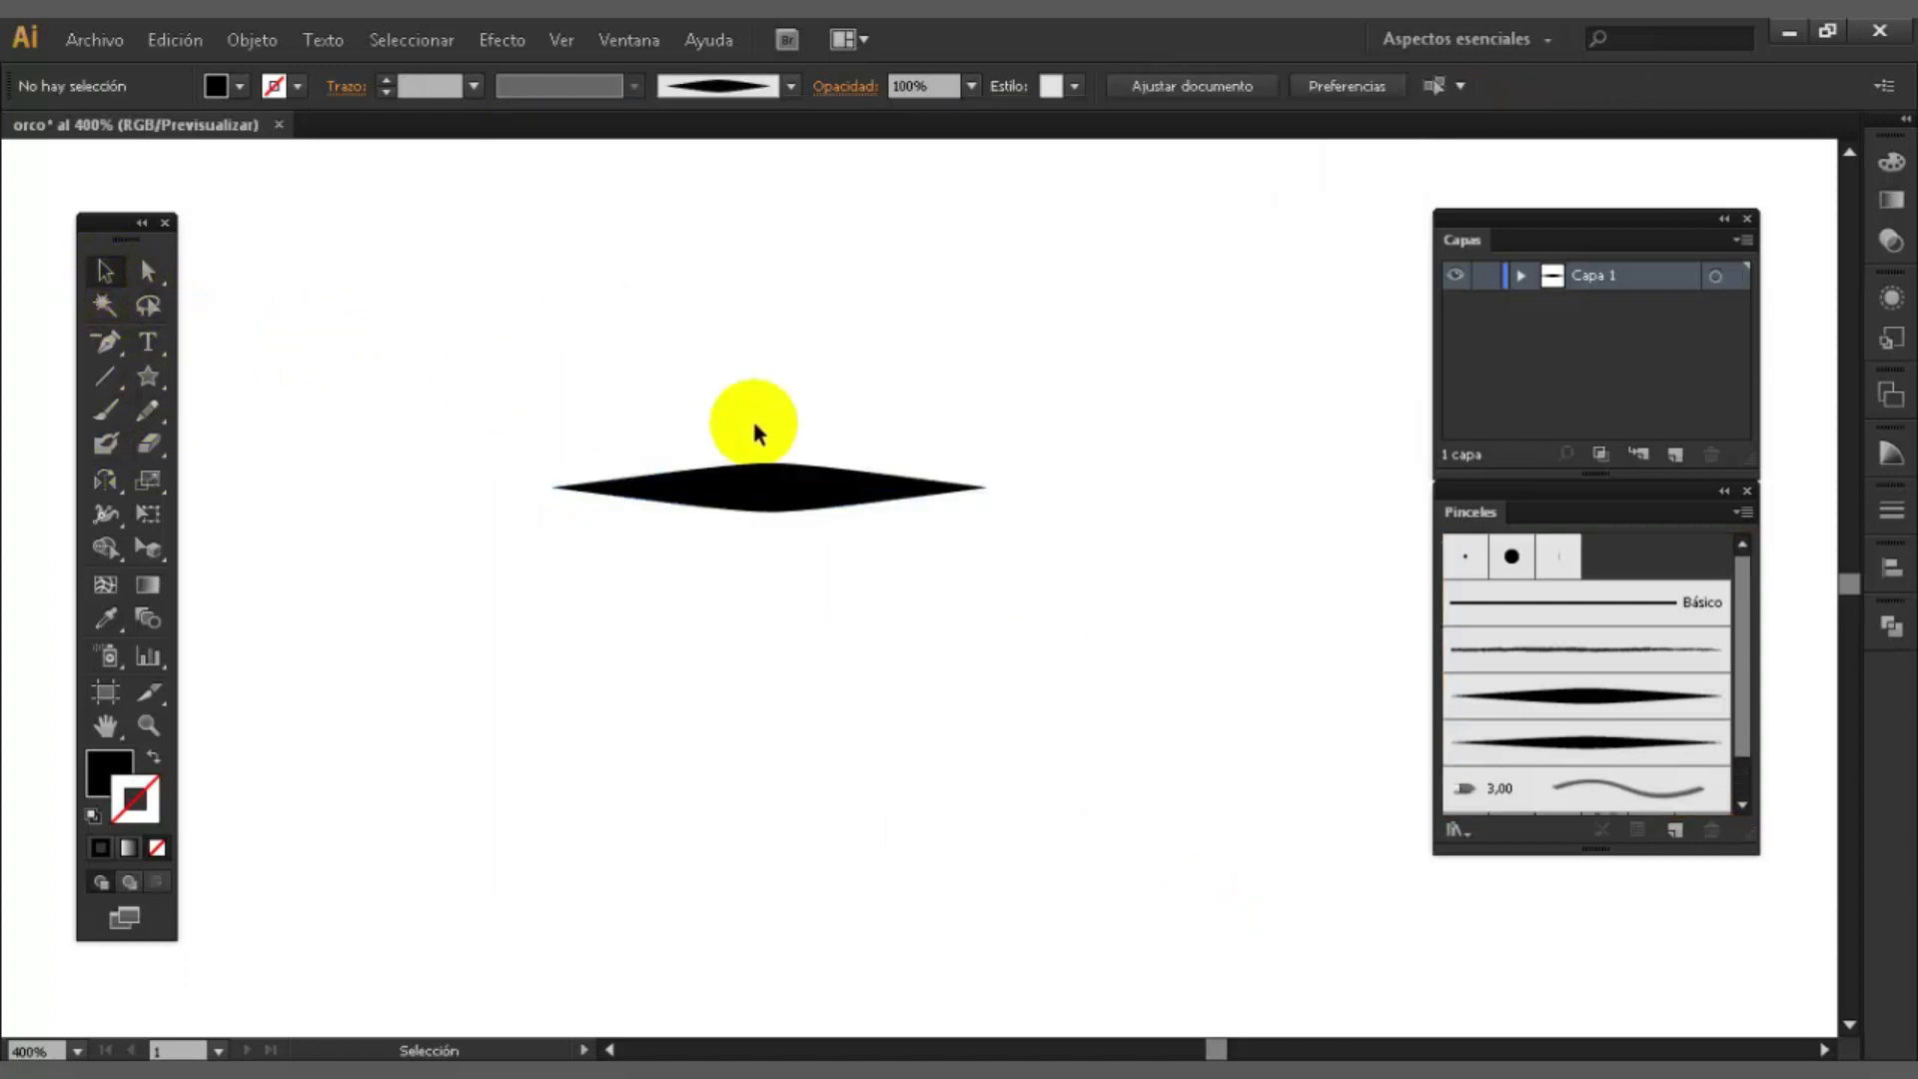
# - Flatten the black shape to about half its height and shorten it symmetrically to a little over half its width
pyautogui.click(842, 504)
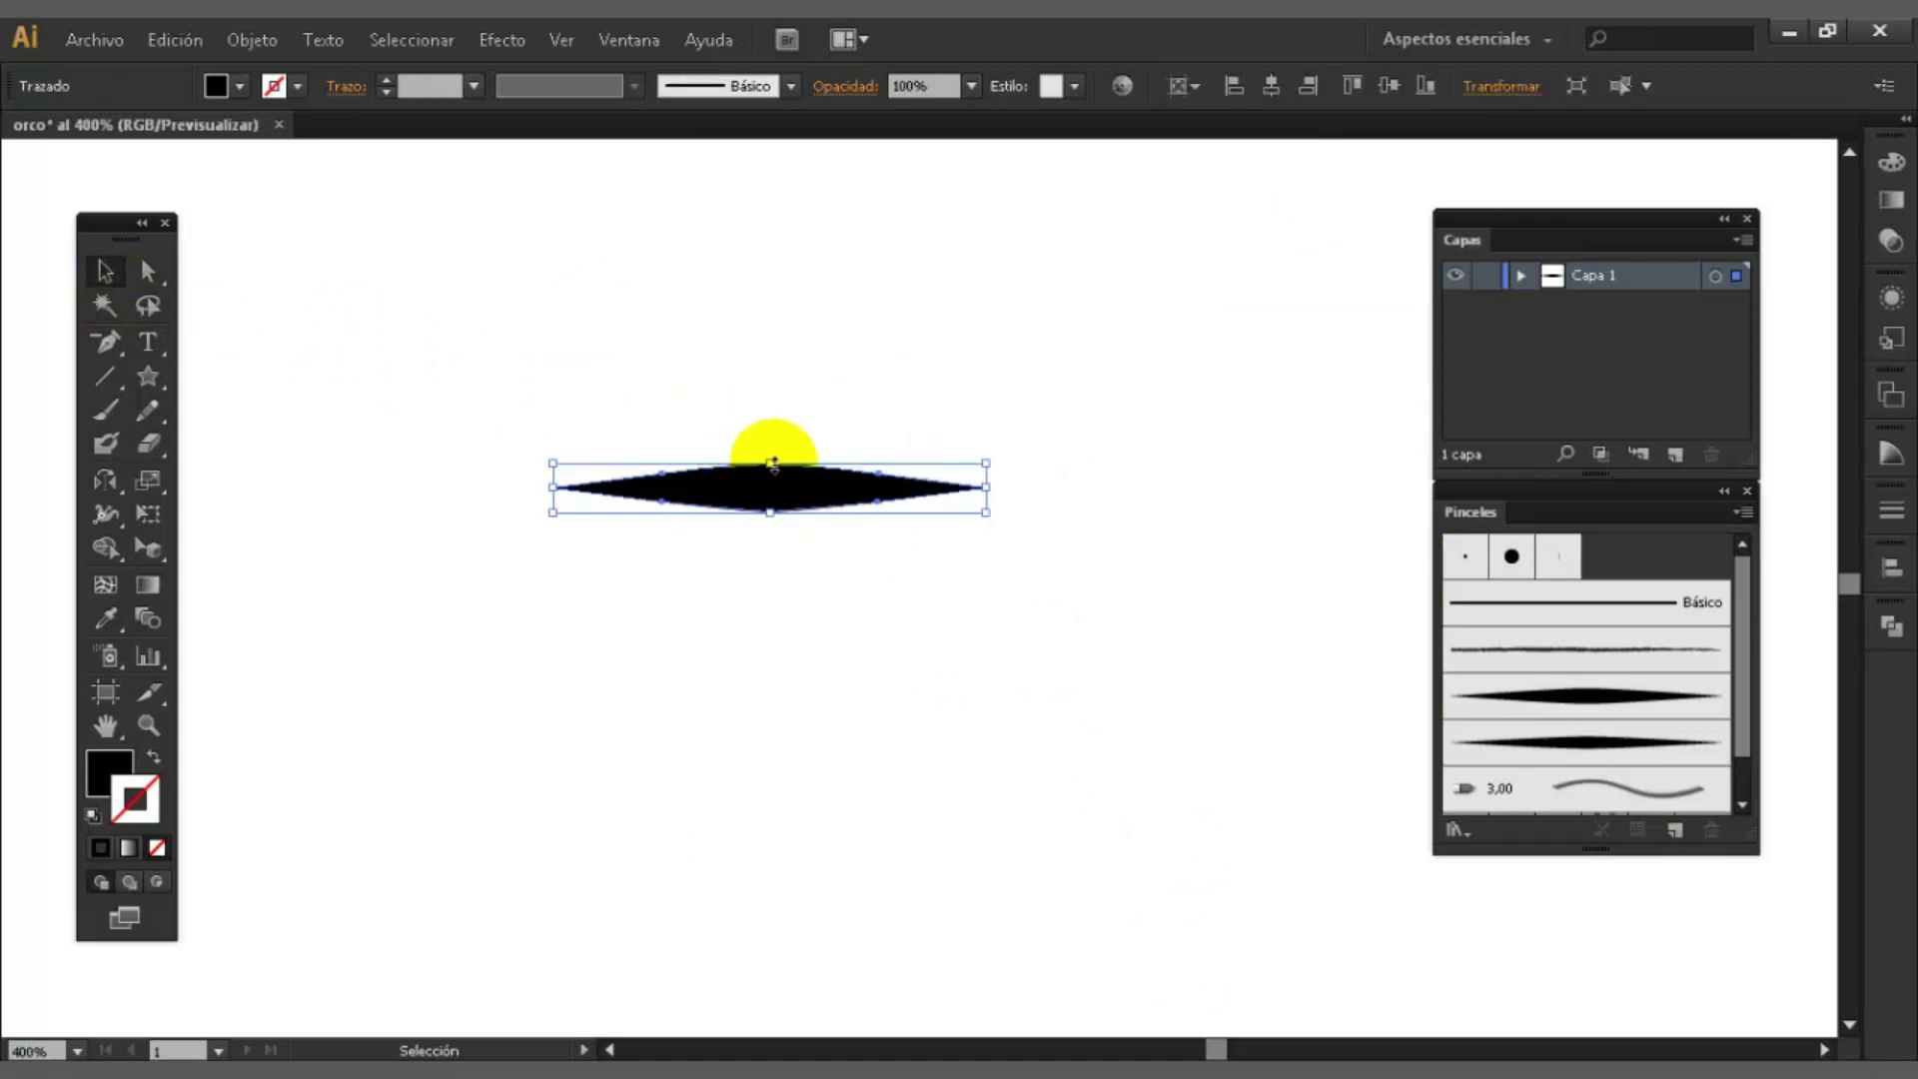
pyautogui.moveTo(771, 468); pyautogui.dragTo(765, 490)
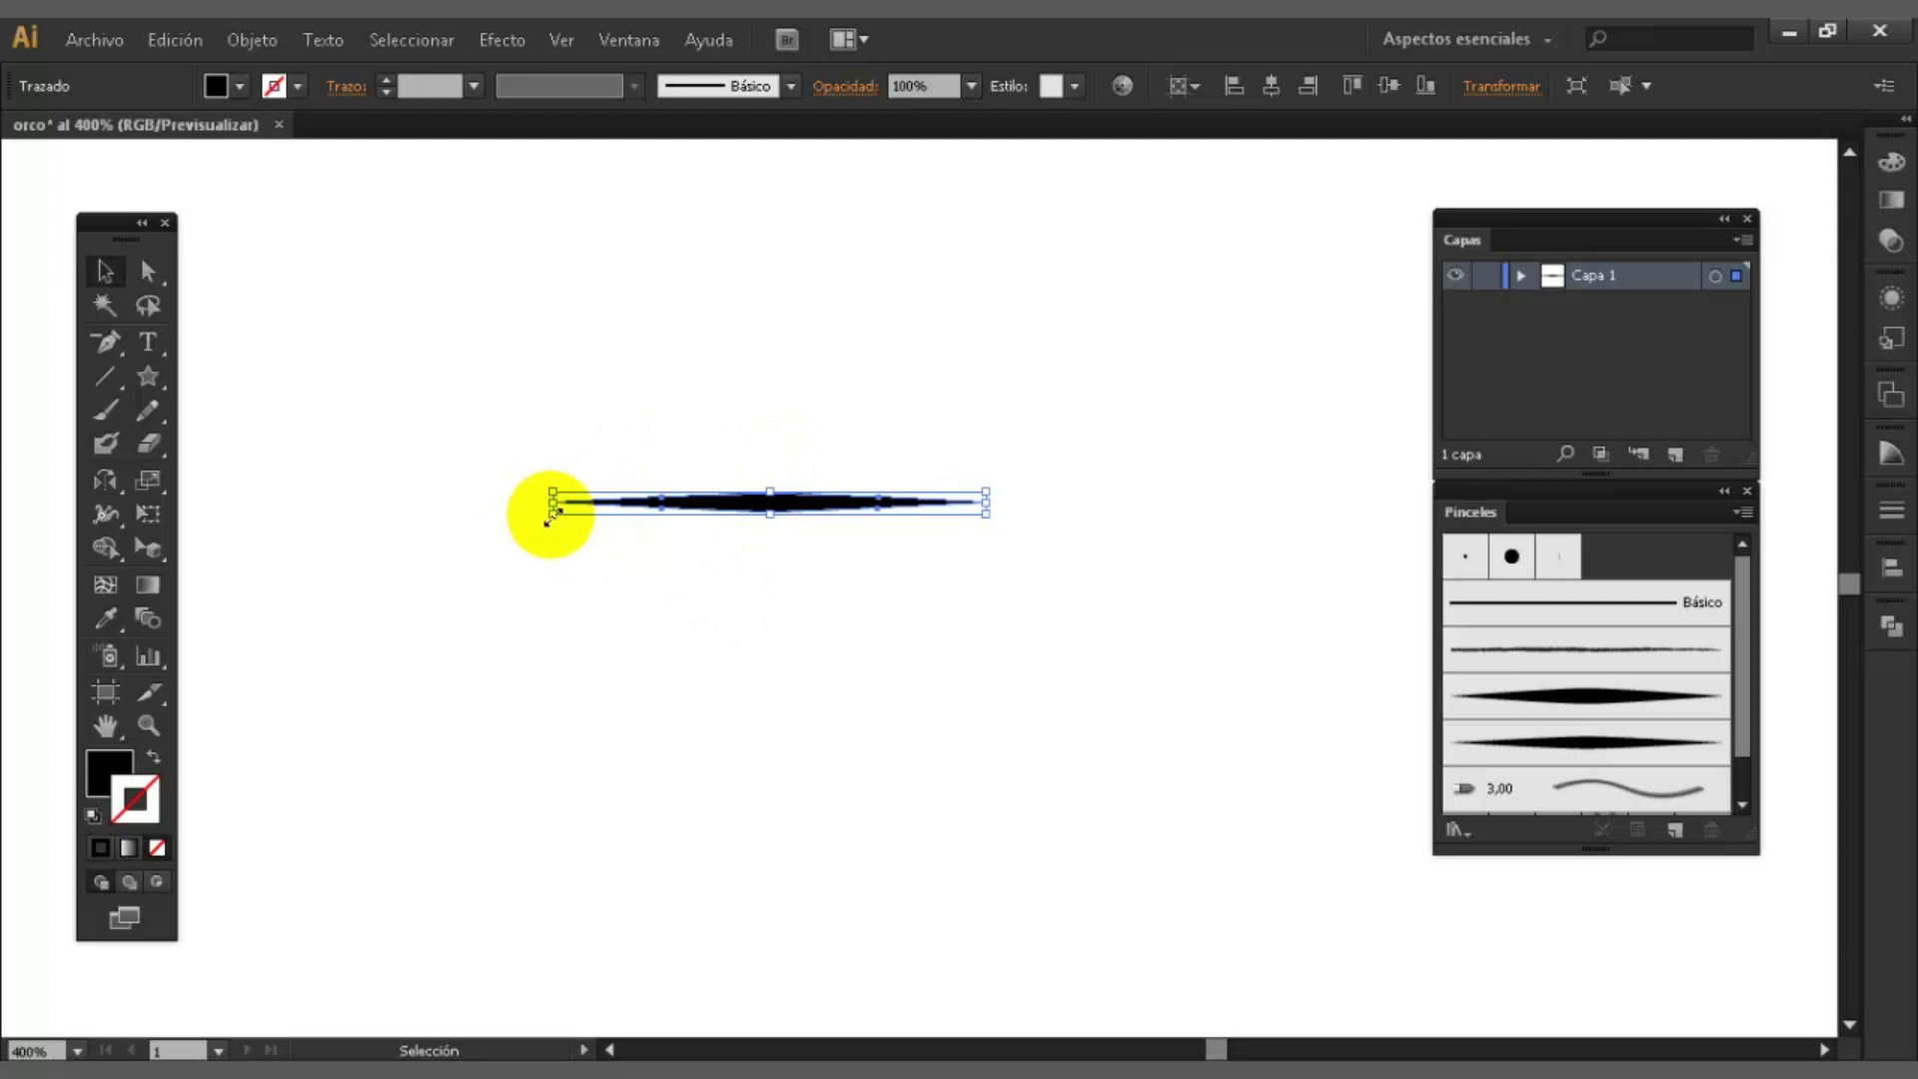
pyautogui.moveTo(553, 512); pyautogui.dragTo(640, 513)
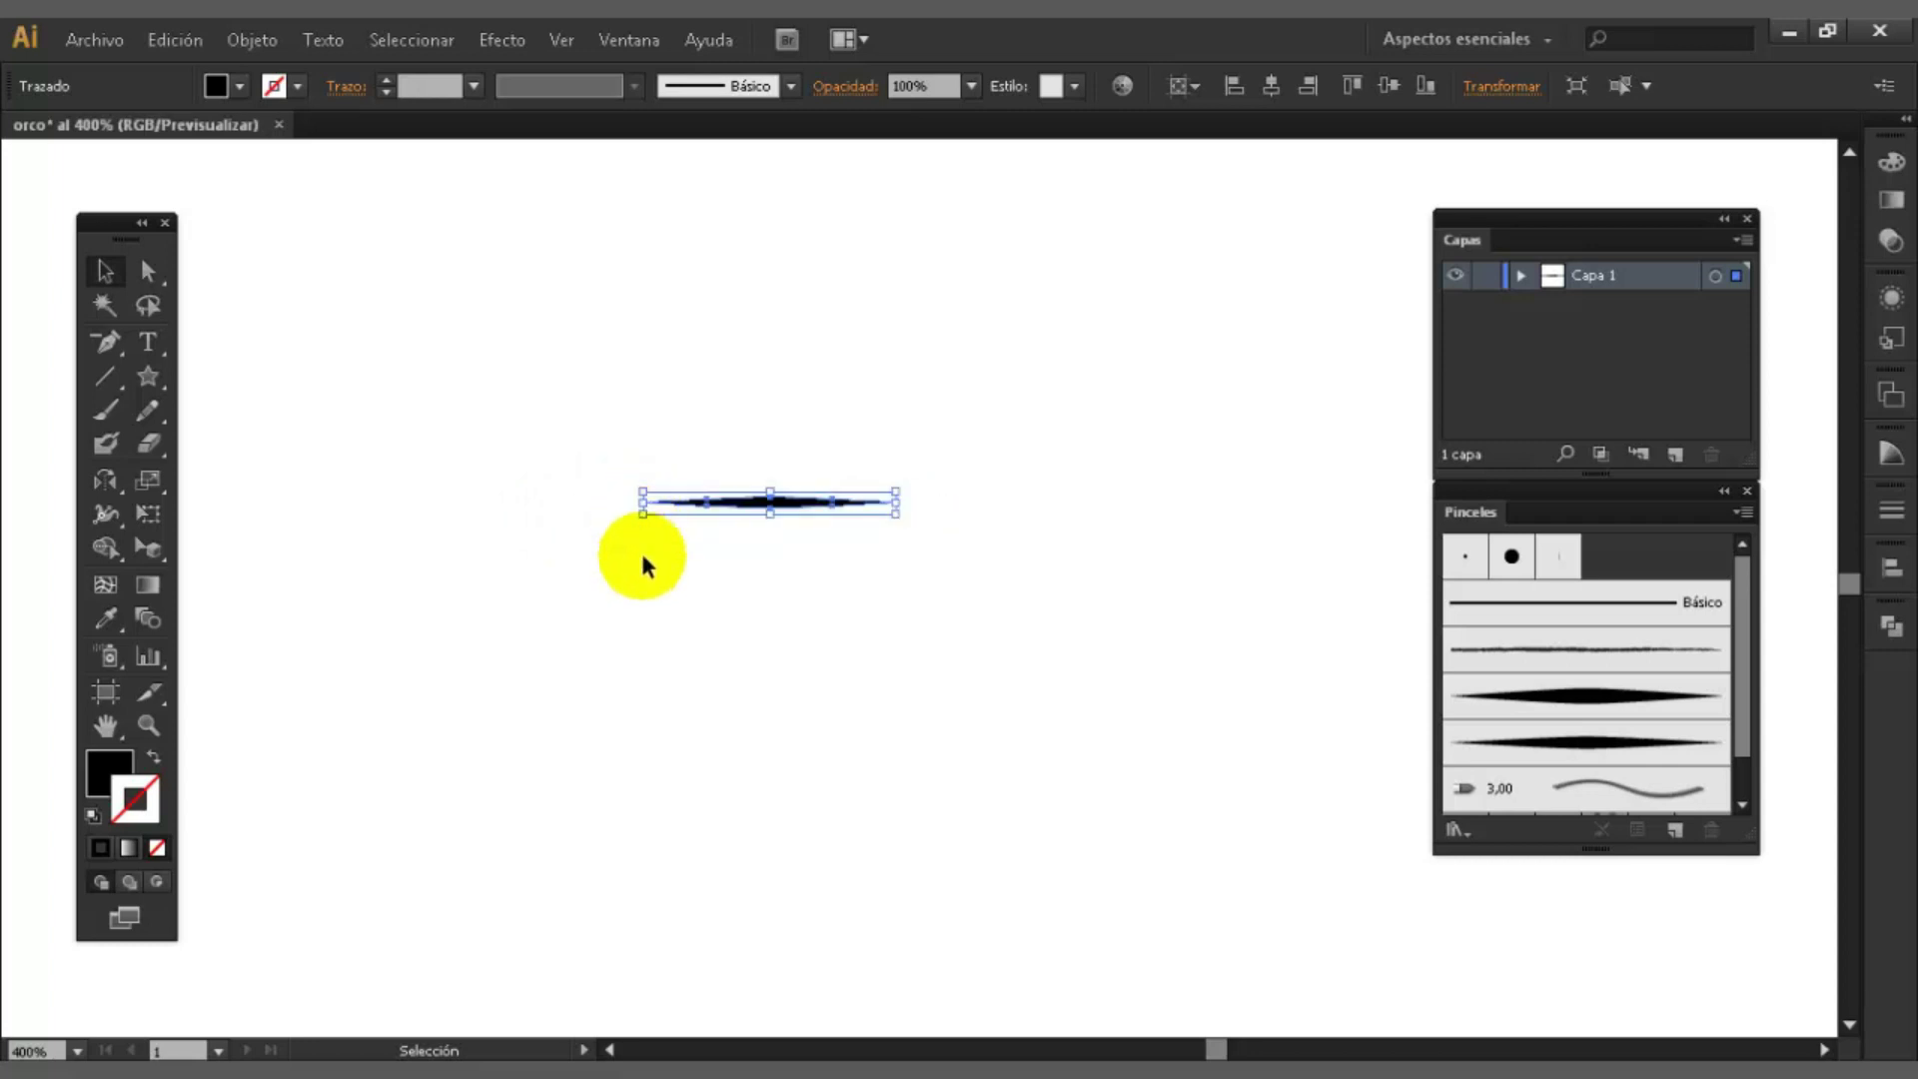
# - Start a new art brush from the flattened black shape and name it detalle
pyautogui.click(1027, 520)
pyautogui.click(783, 503)
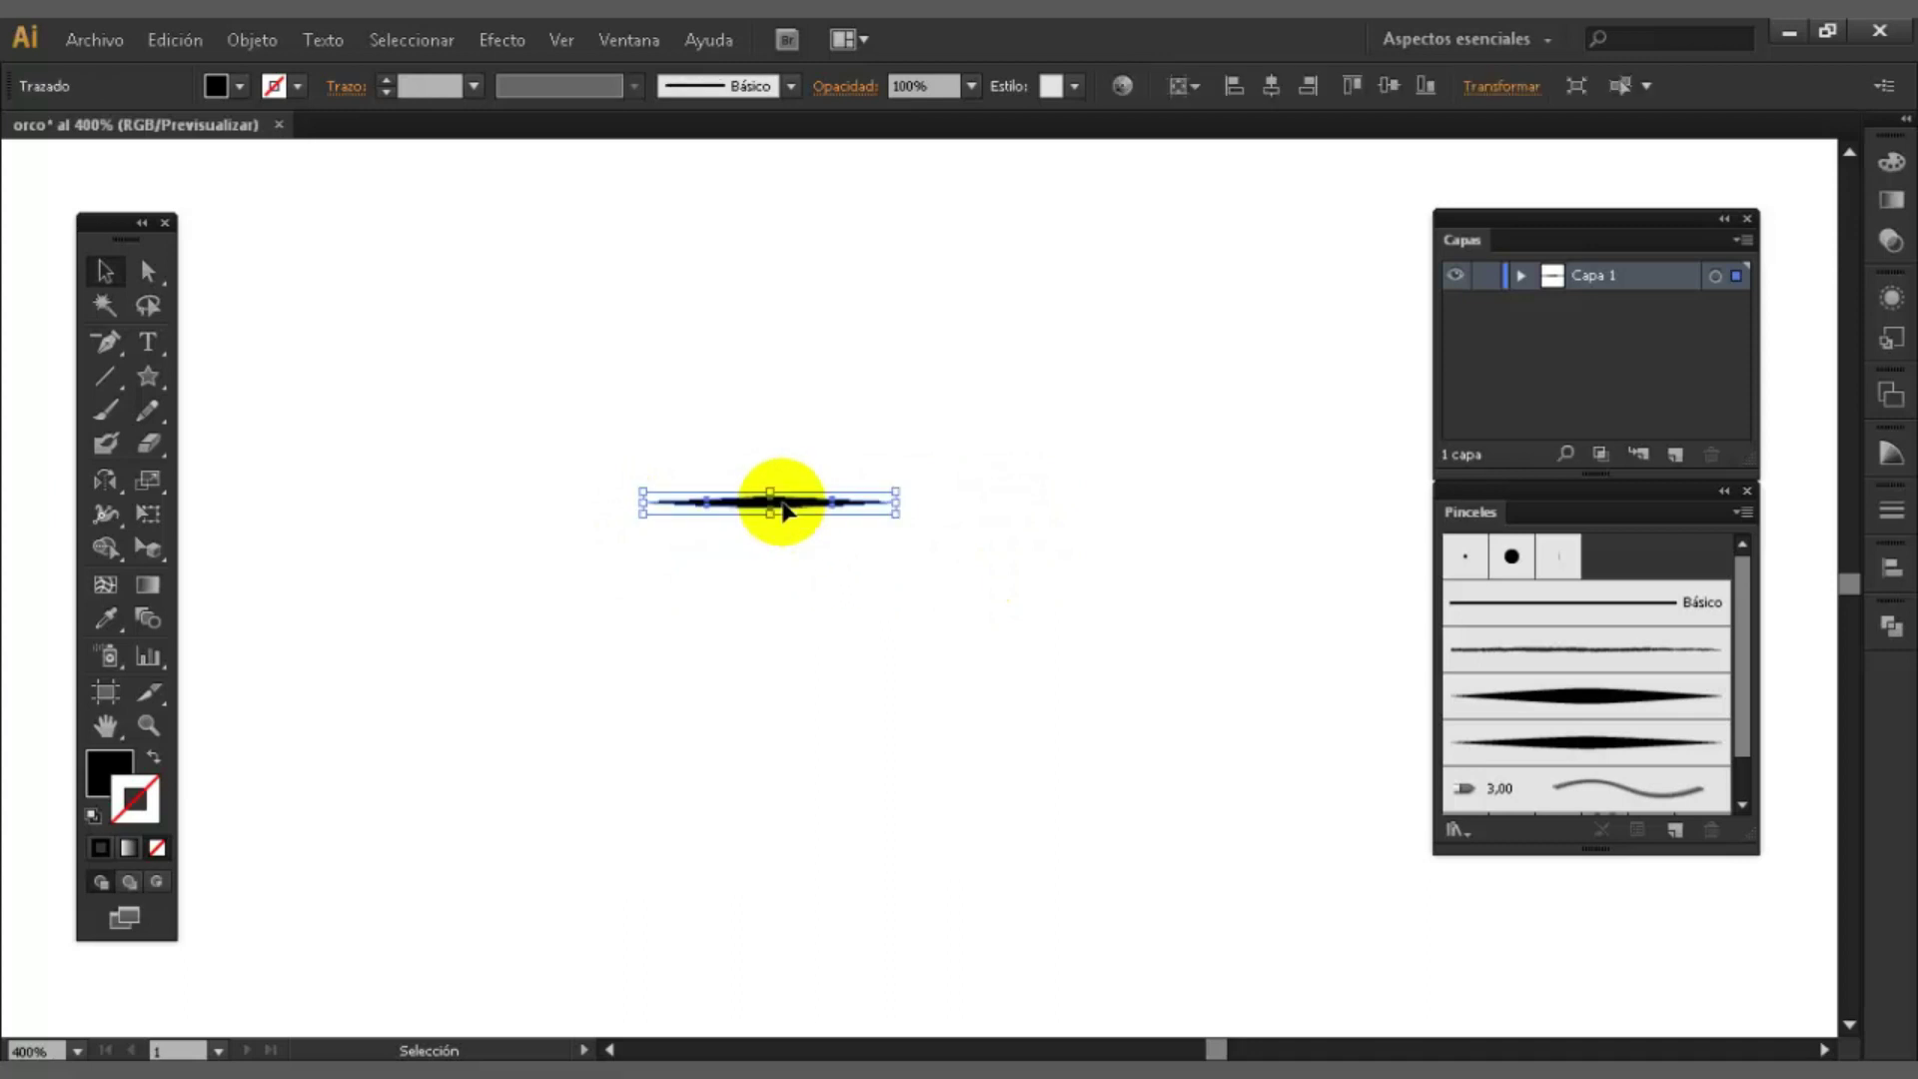
pyautogui.moveTo(799, 515); pyautogui.dragTo(1610, 555)
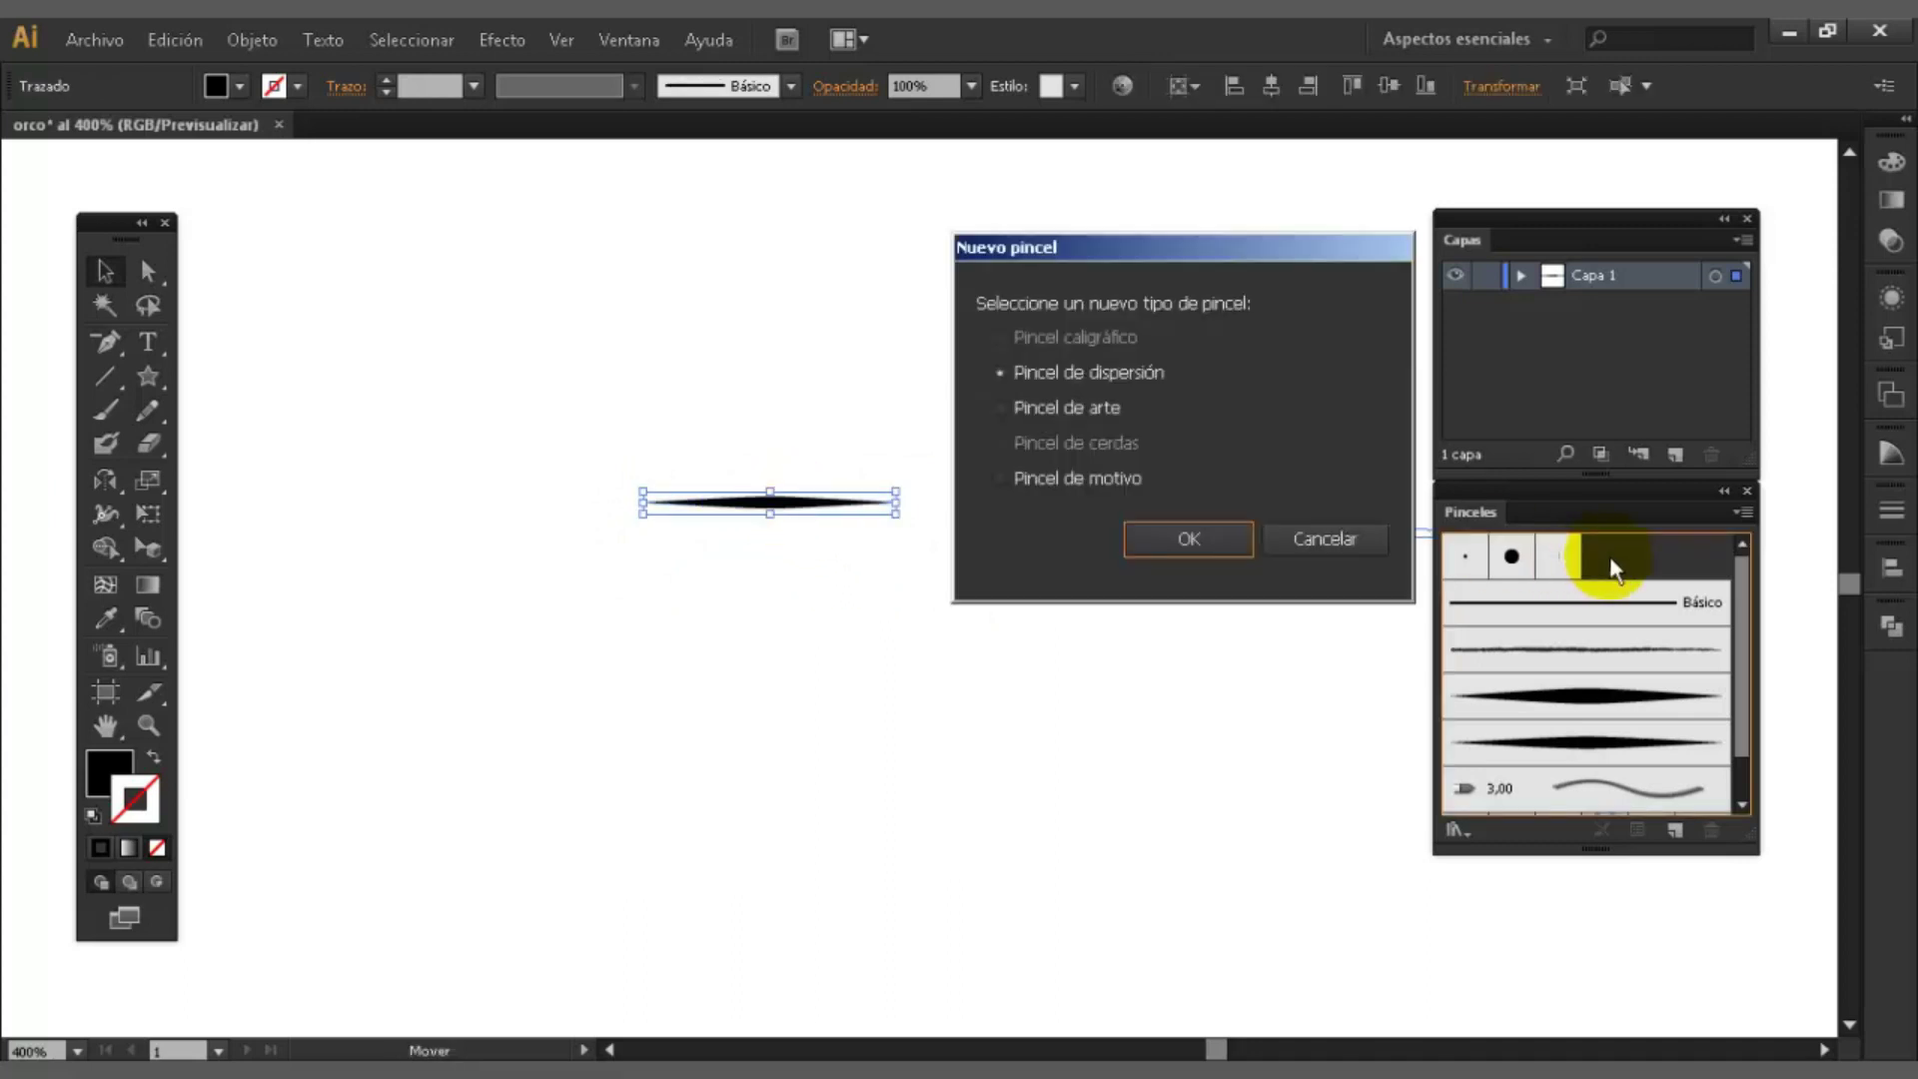
pyautogui.click(1162, 539)
pyautogui.press('BackSpace')
pyautogui.write('detalle')
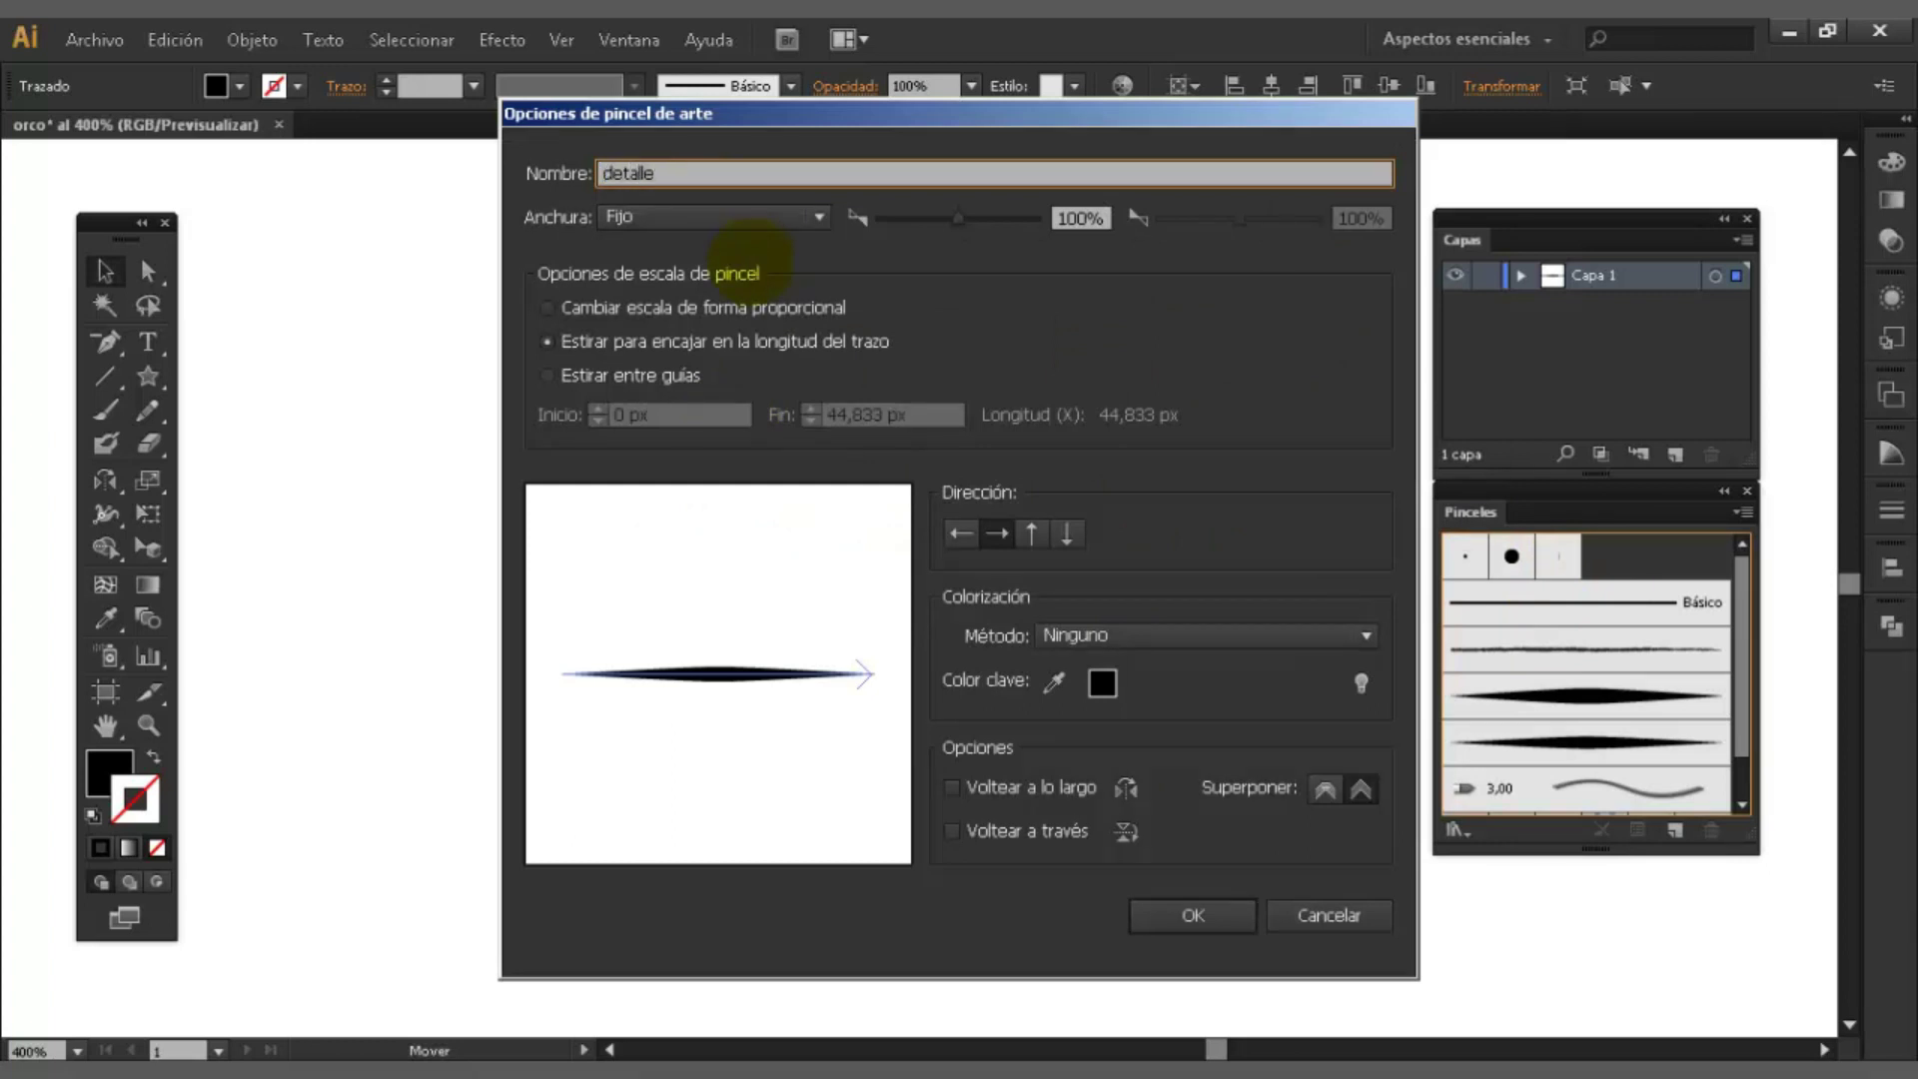
# - Set the detalle brush's width to Presión and its colorization method to Matices, create the brush and deselect the shape
pyautogui.click(702, 213)
pyautogui.click(693, 308)
pyautogui.click(1137, 641)
pyautogui.click(1157, 700)
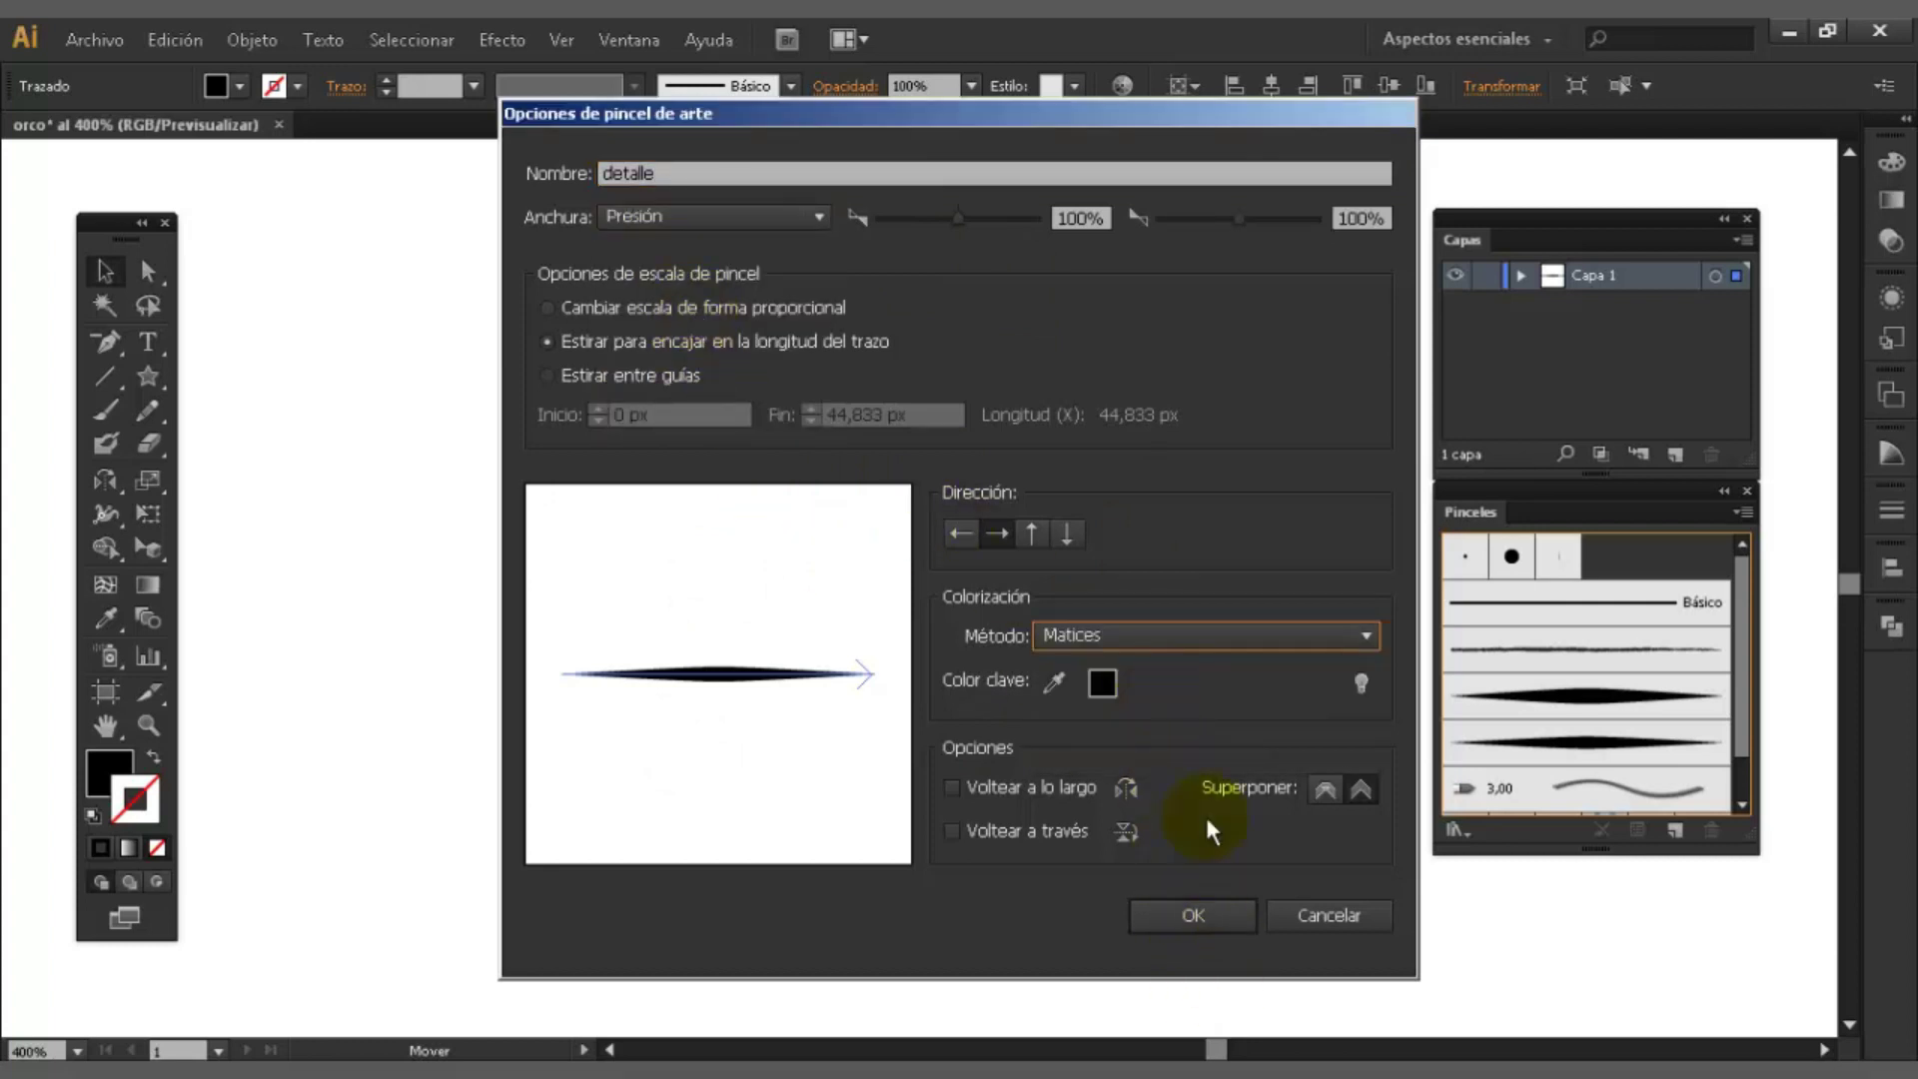
pyautogui.click(1179, 911)
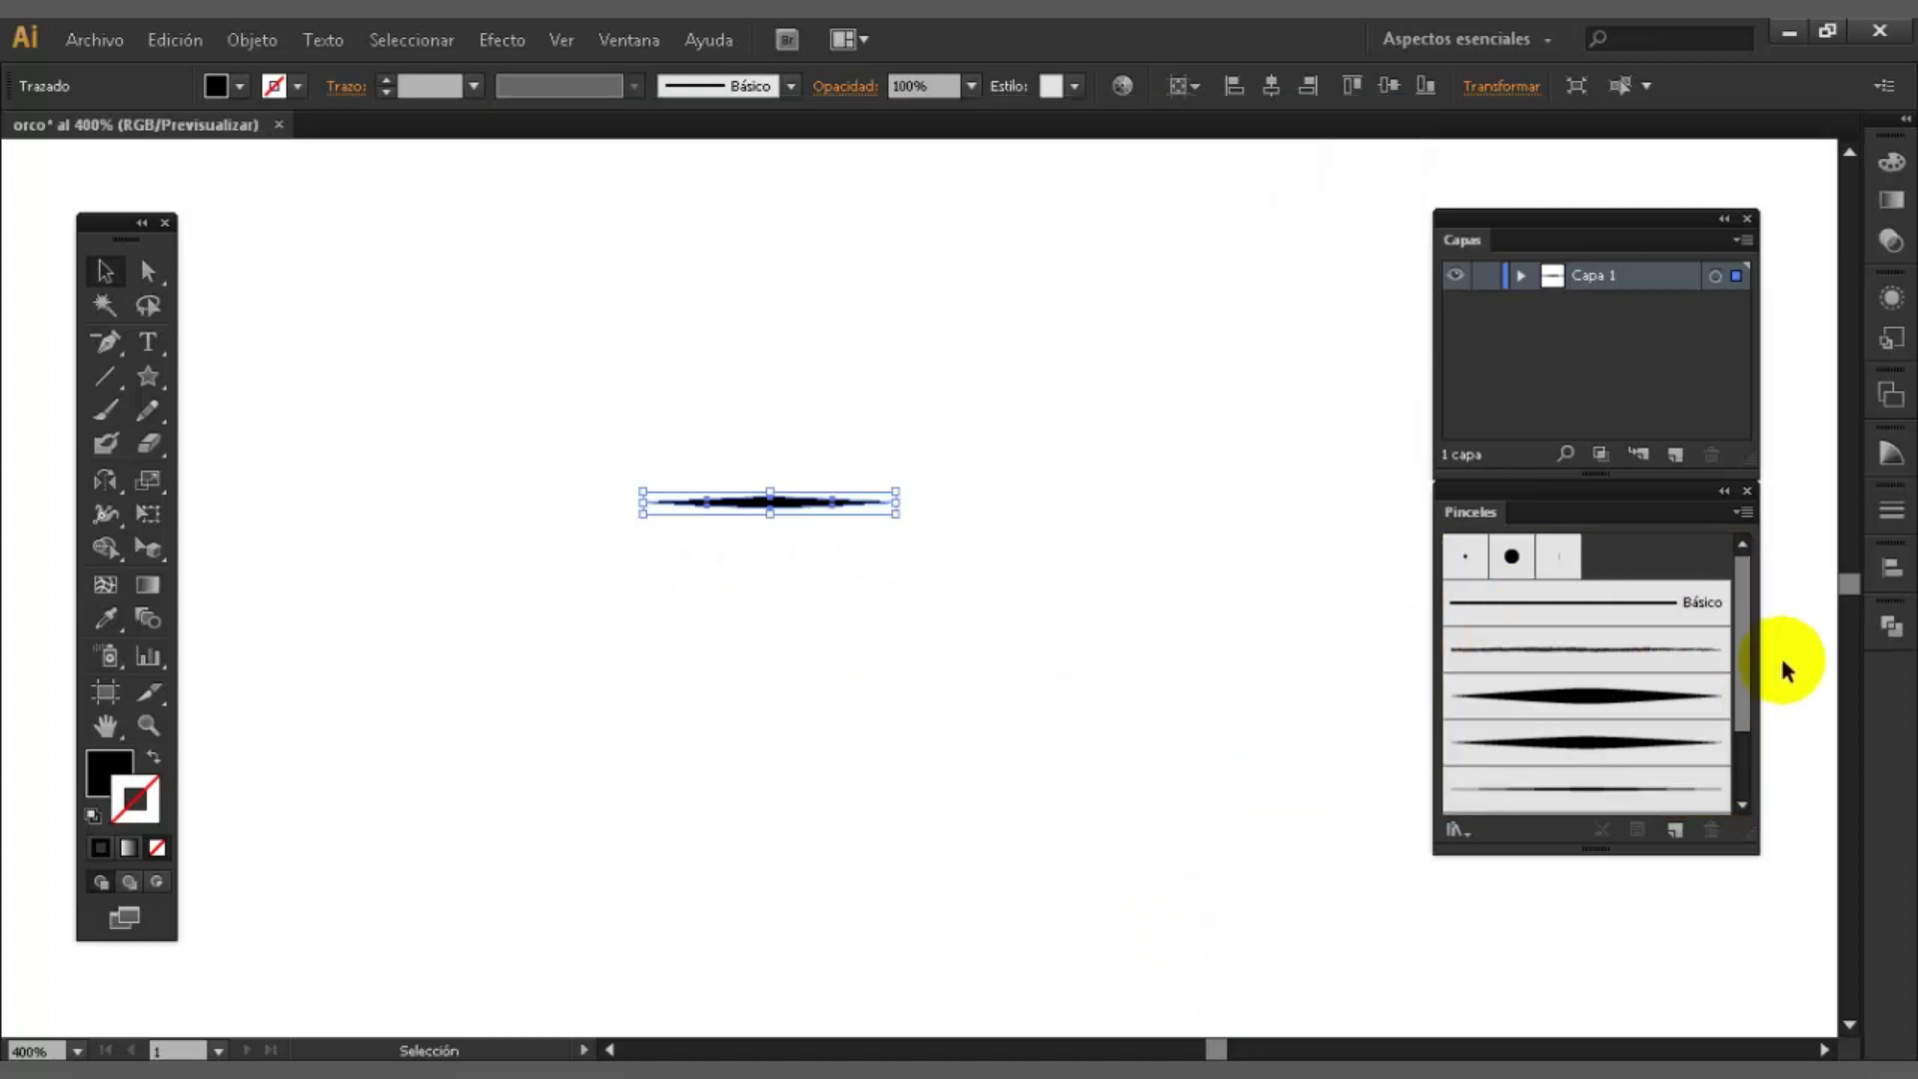
pyautogui.moveTo(1741, 603)
pyautogui.mouseDown()
pyautogui.moveTo(1735, 671)
pyautogui.moveTo(1744, 601)
pyautogui.moveTo(1739, 662)
pyautogui.moveTo(1742, 626)
pyautogui.mouseUp()
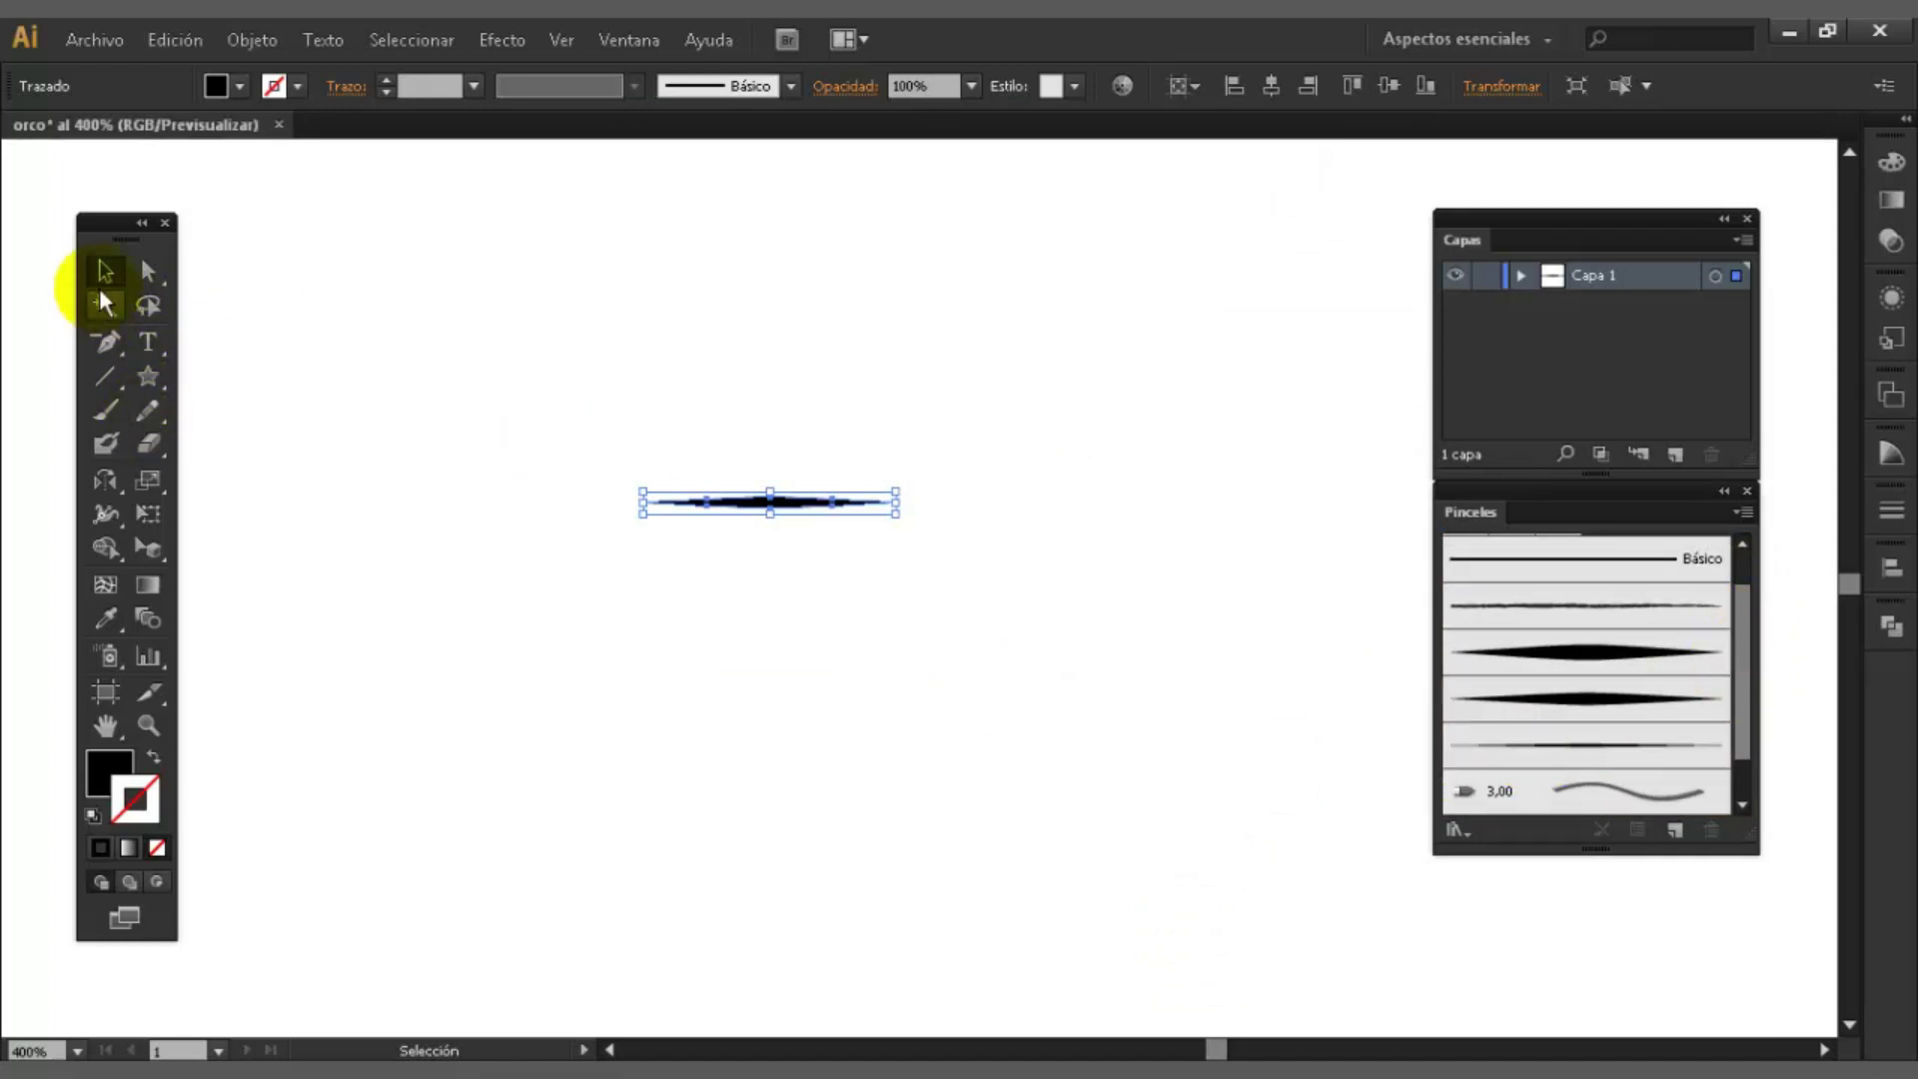
pyautogui.click(236, 313)
pyautogui.click(1542, 655)
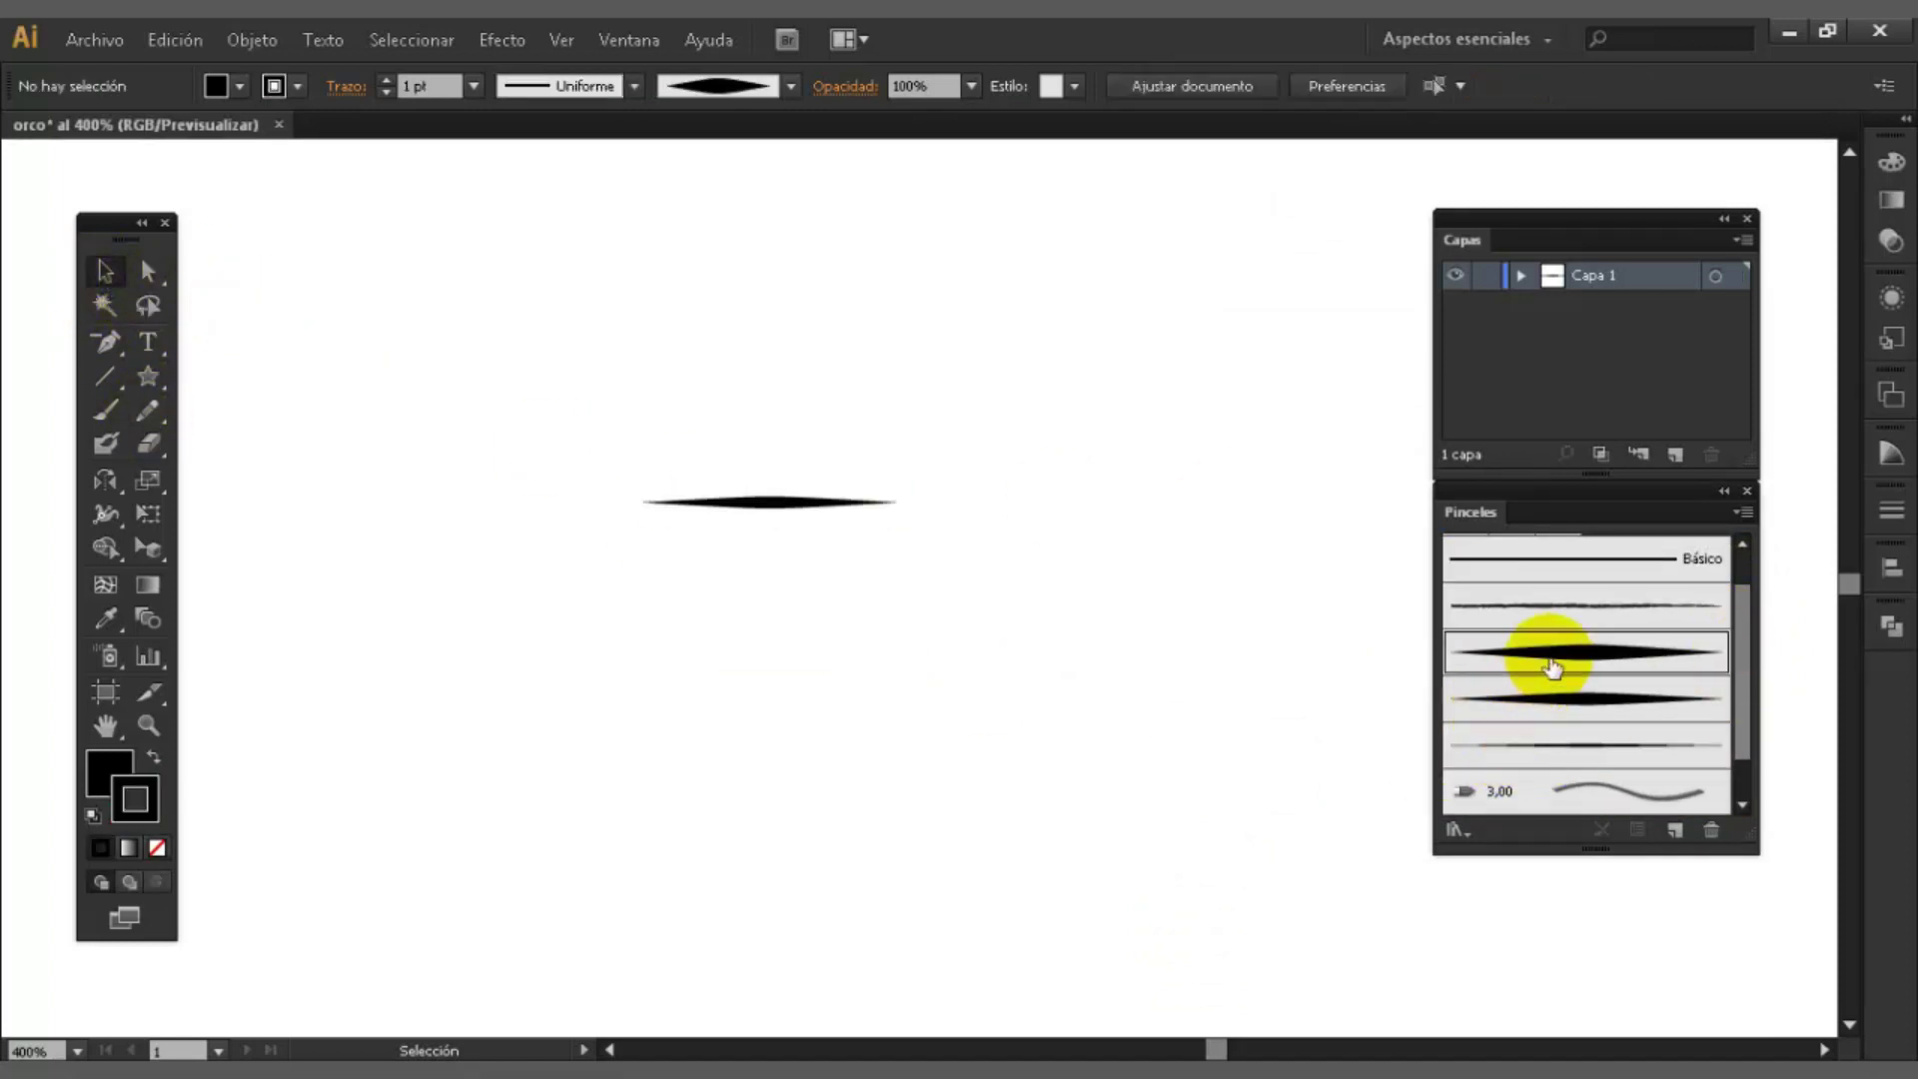
# - Enlarge the black shape symmetrically to over two and a half times its length and about six times its thickness
pyautogui.click(780, 501)
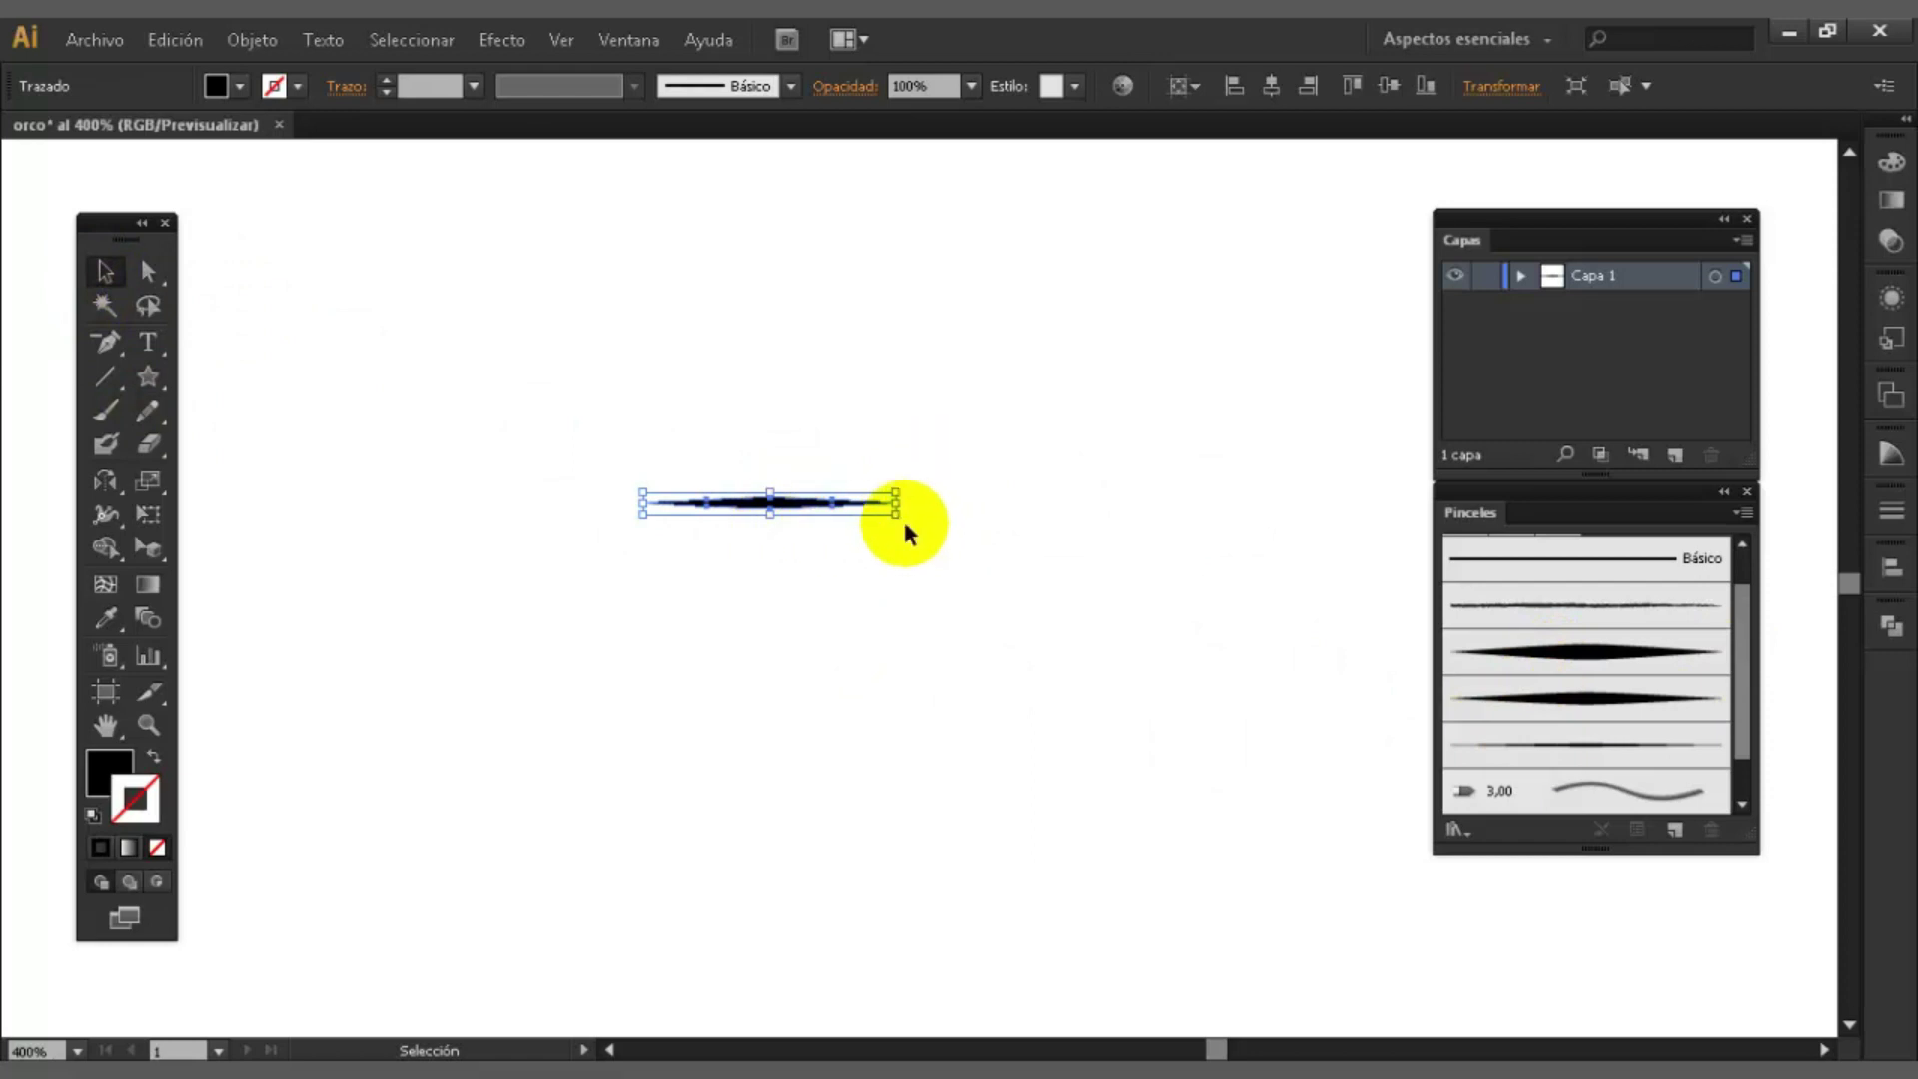
pyautogui.moveTo(892, 512)
pyautogui.mouseDown()
pyautogui.moveTo(1075, 569)
pyautogui.moveTo(1124, 563)
pyautogui.moveTo(1070, 604)
pyautogui.moveTo(1006, 608)
pyautogui.moveTo(1092, 580)
pyautogui.moveTo(1103, 535)
pyautogui.mouseUp()
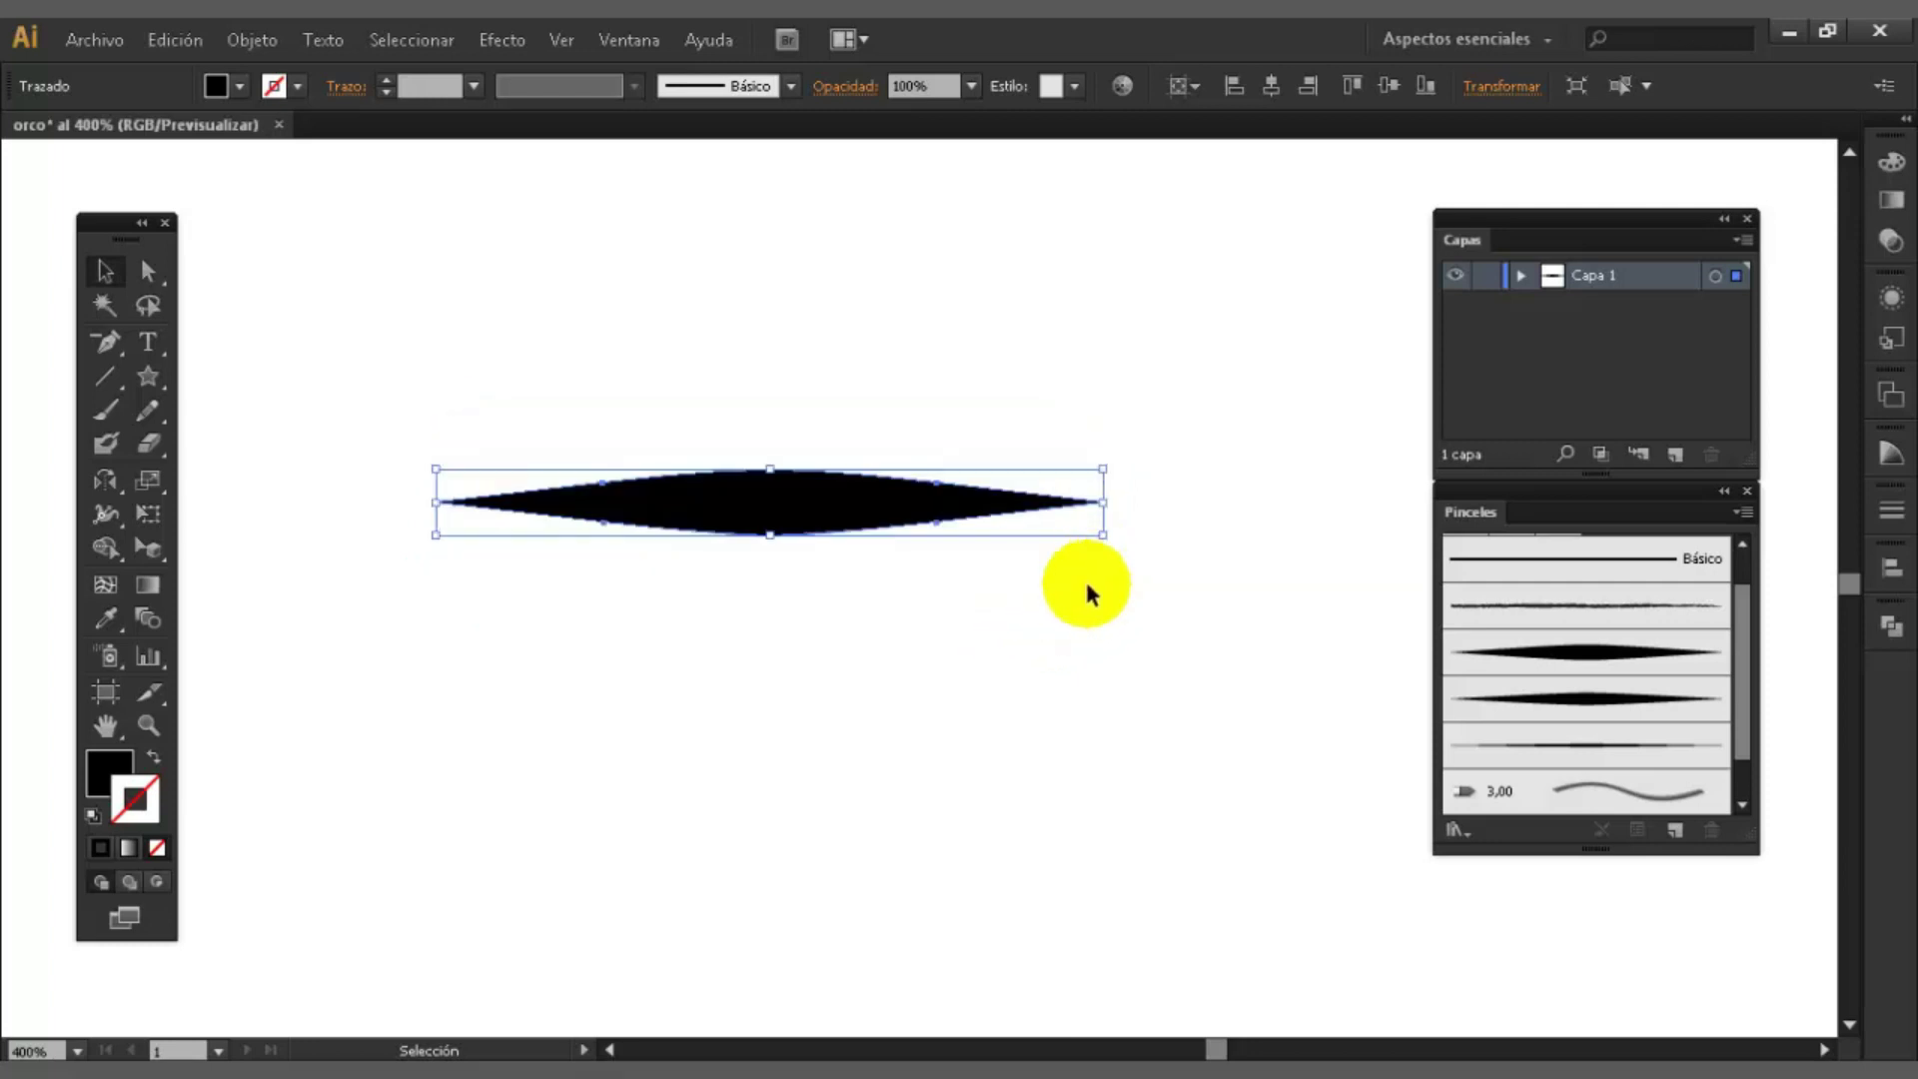
pyautogui.moveTo(770, 537); pyautogui.dragTo(773, 576)
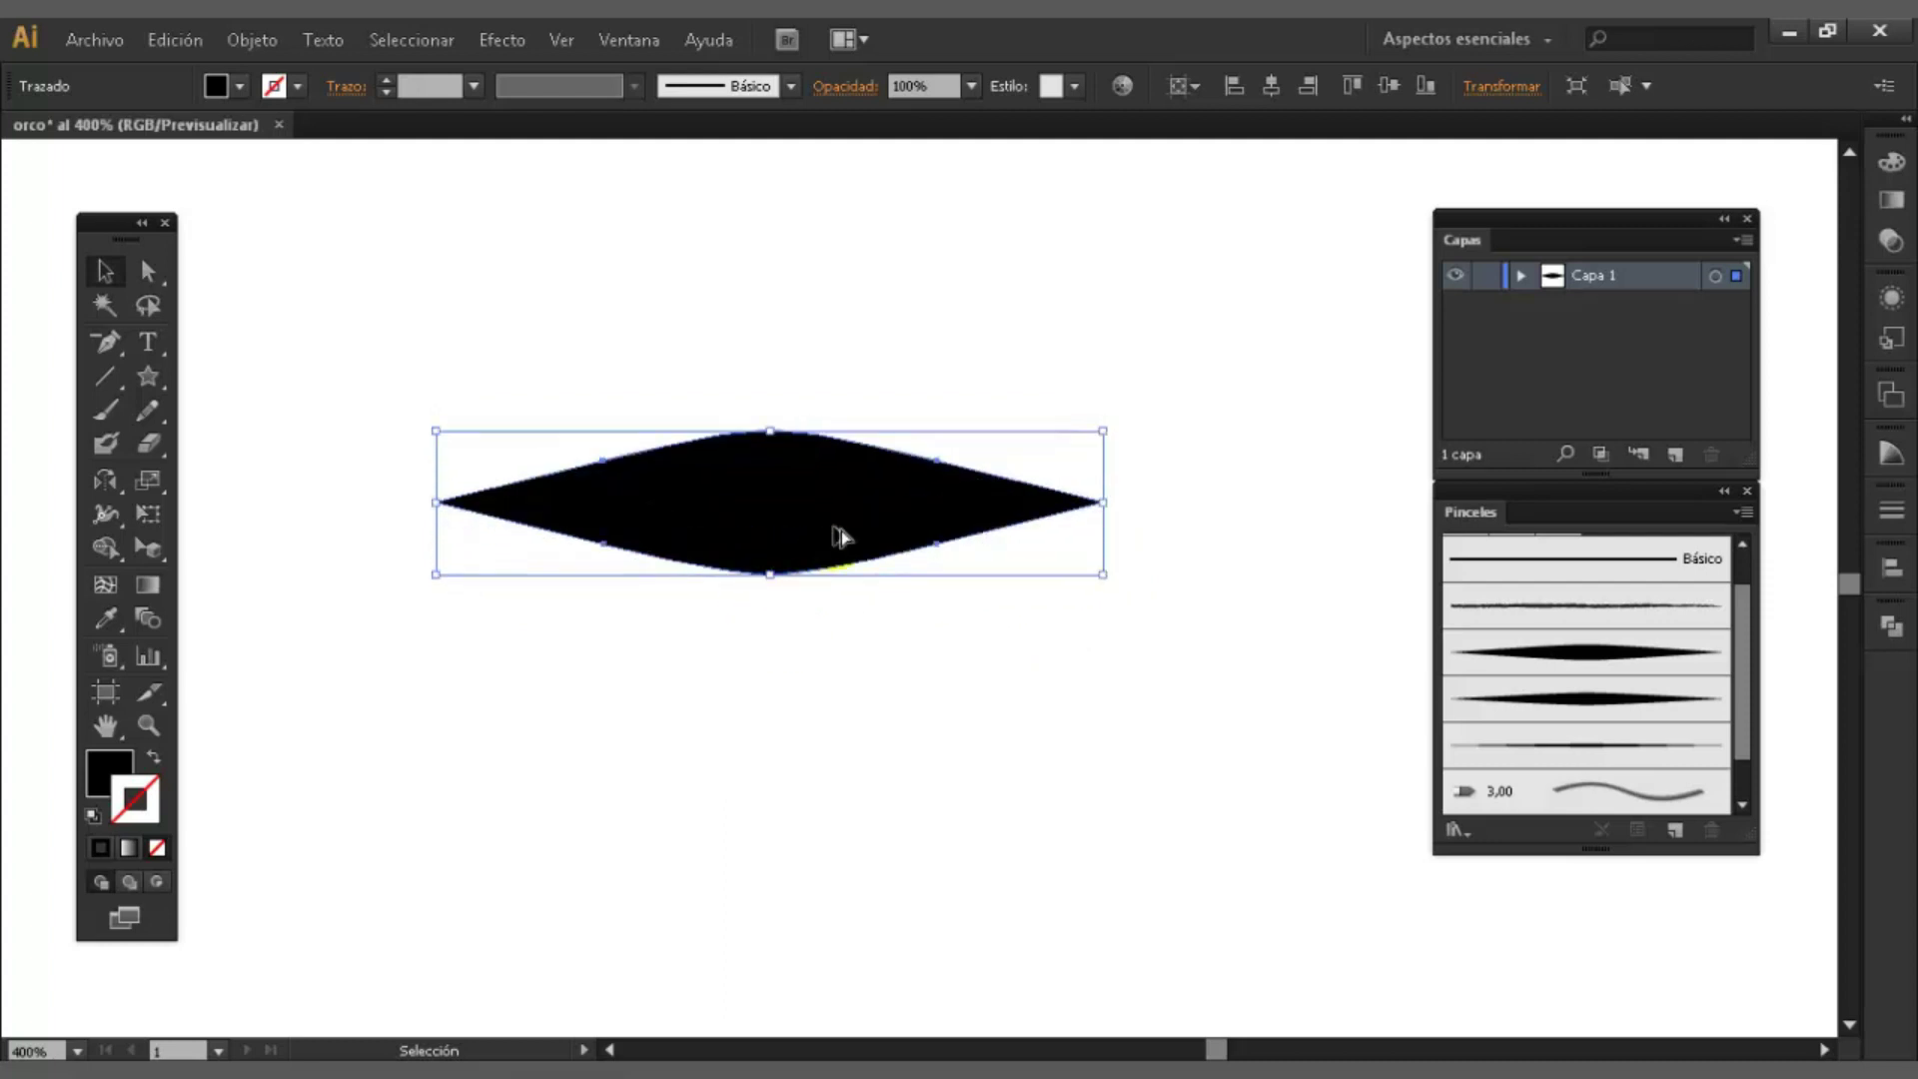
pyautogui.click(1227, 552)
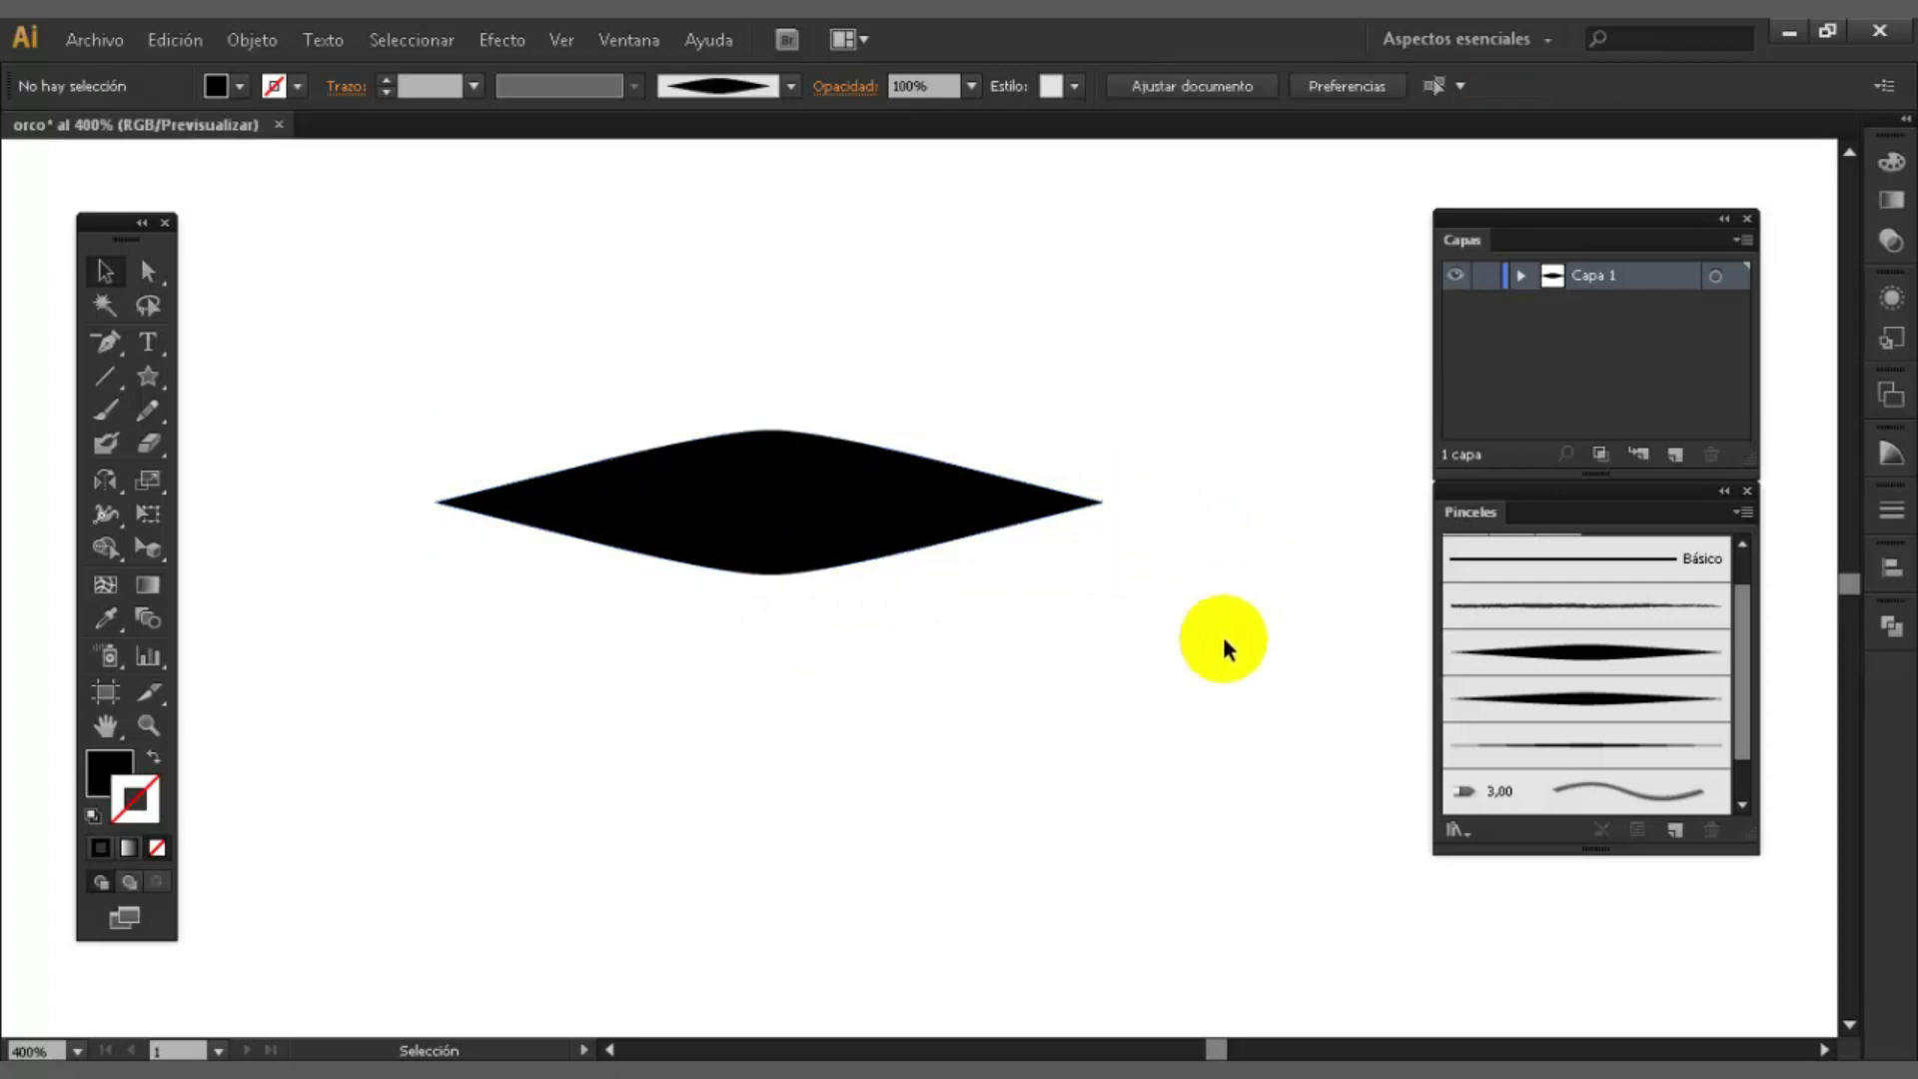
pyautogui.click(745, 453)
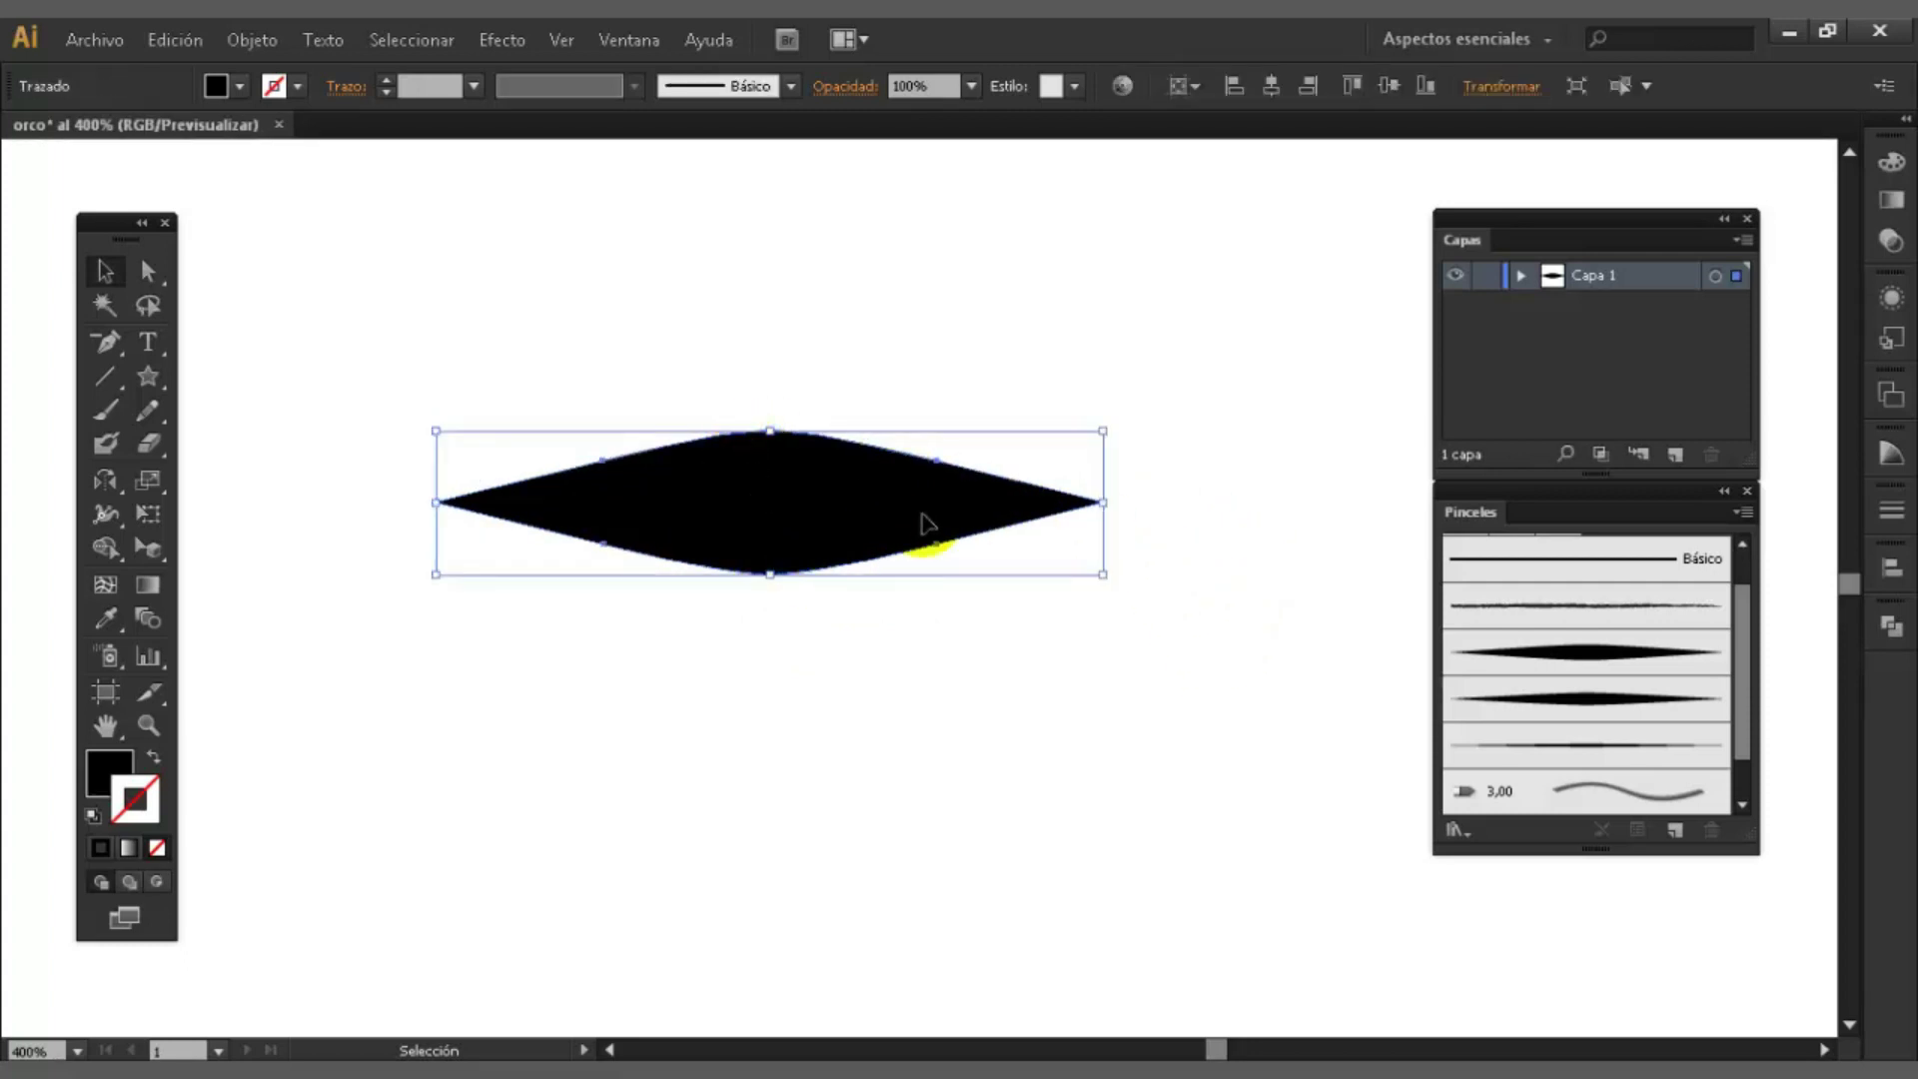
# - Delete the middle anchor points on the upper and lower edges of the black shape
pyautogui.hotkey('ctrl', '+')
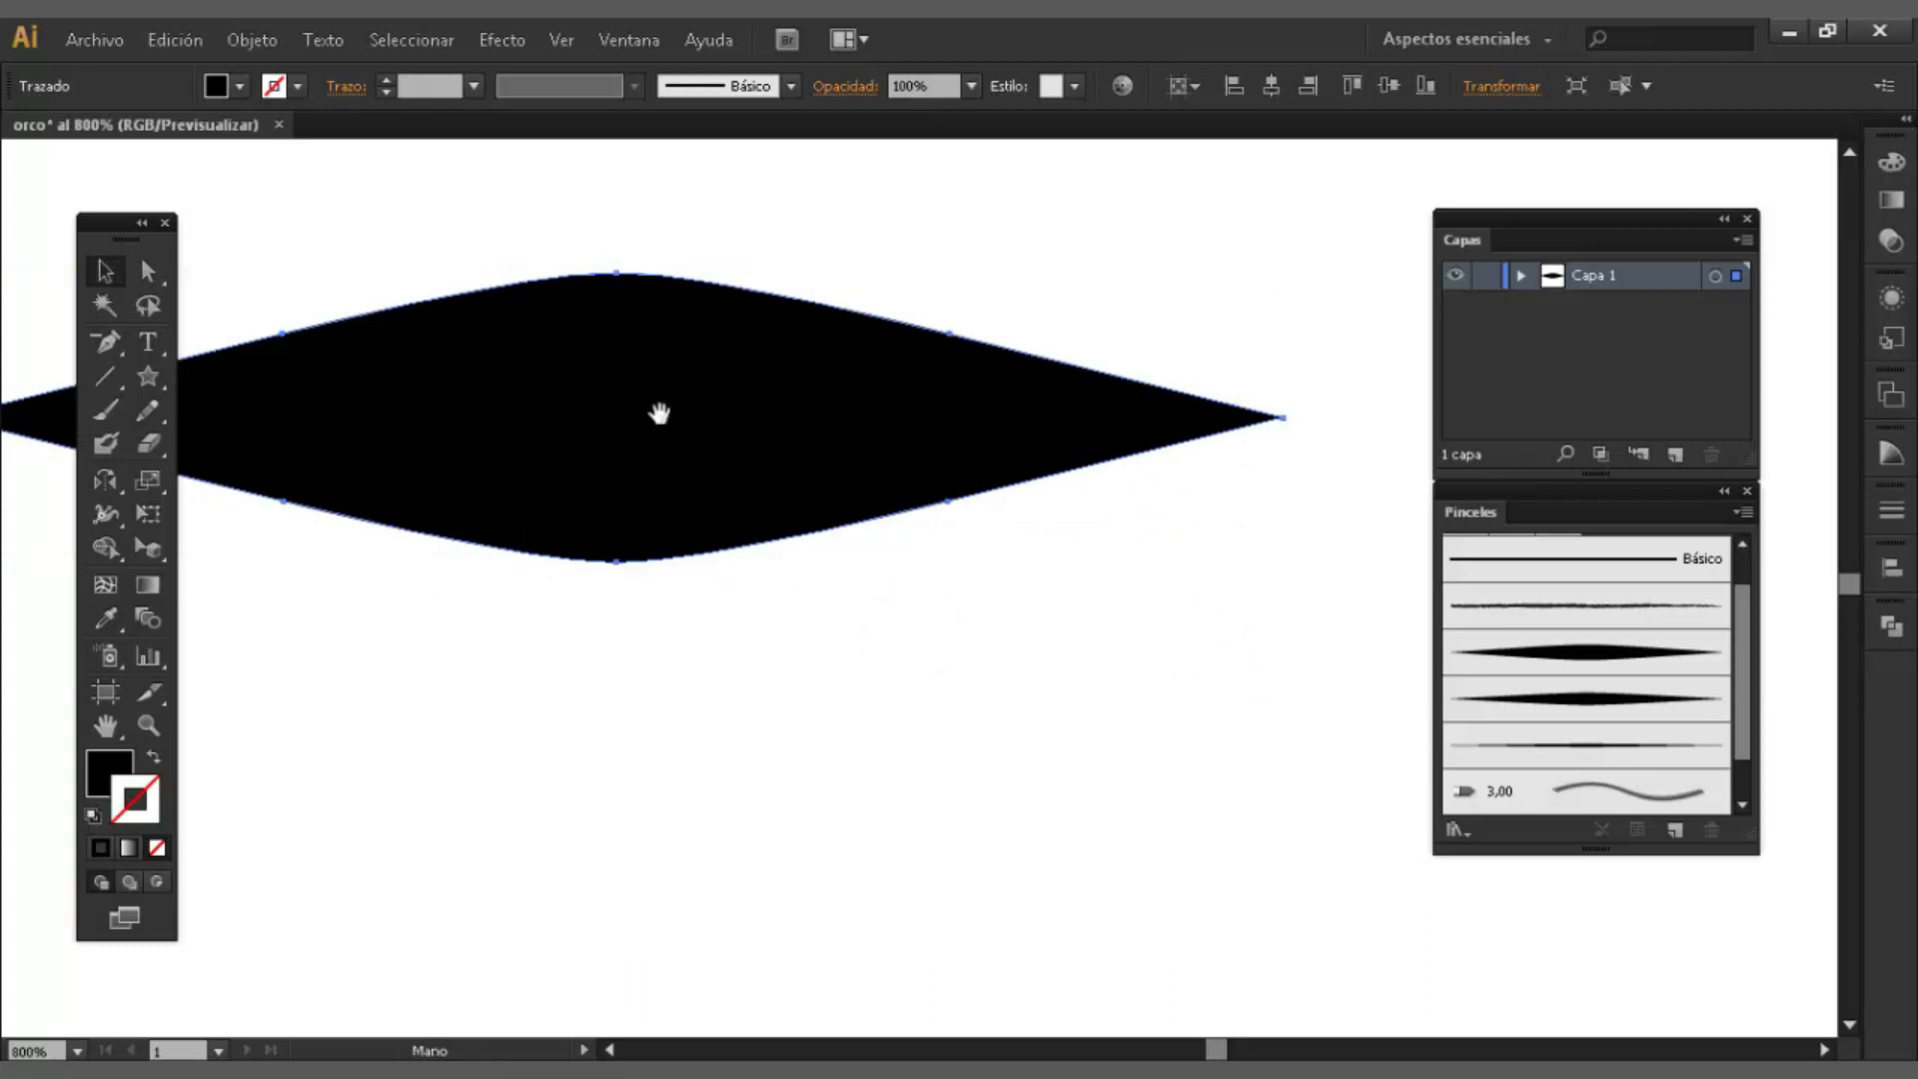
pyautogui.moveTo(660, 413); pyautogui.dragTo(795, 567)
pyautogui.click(148, 274)
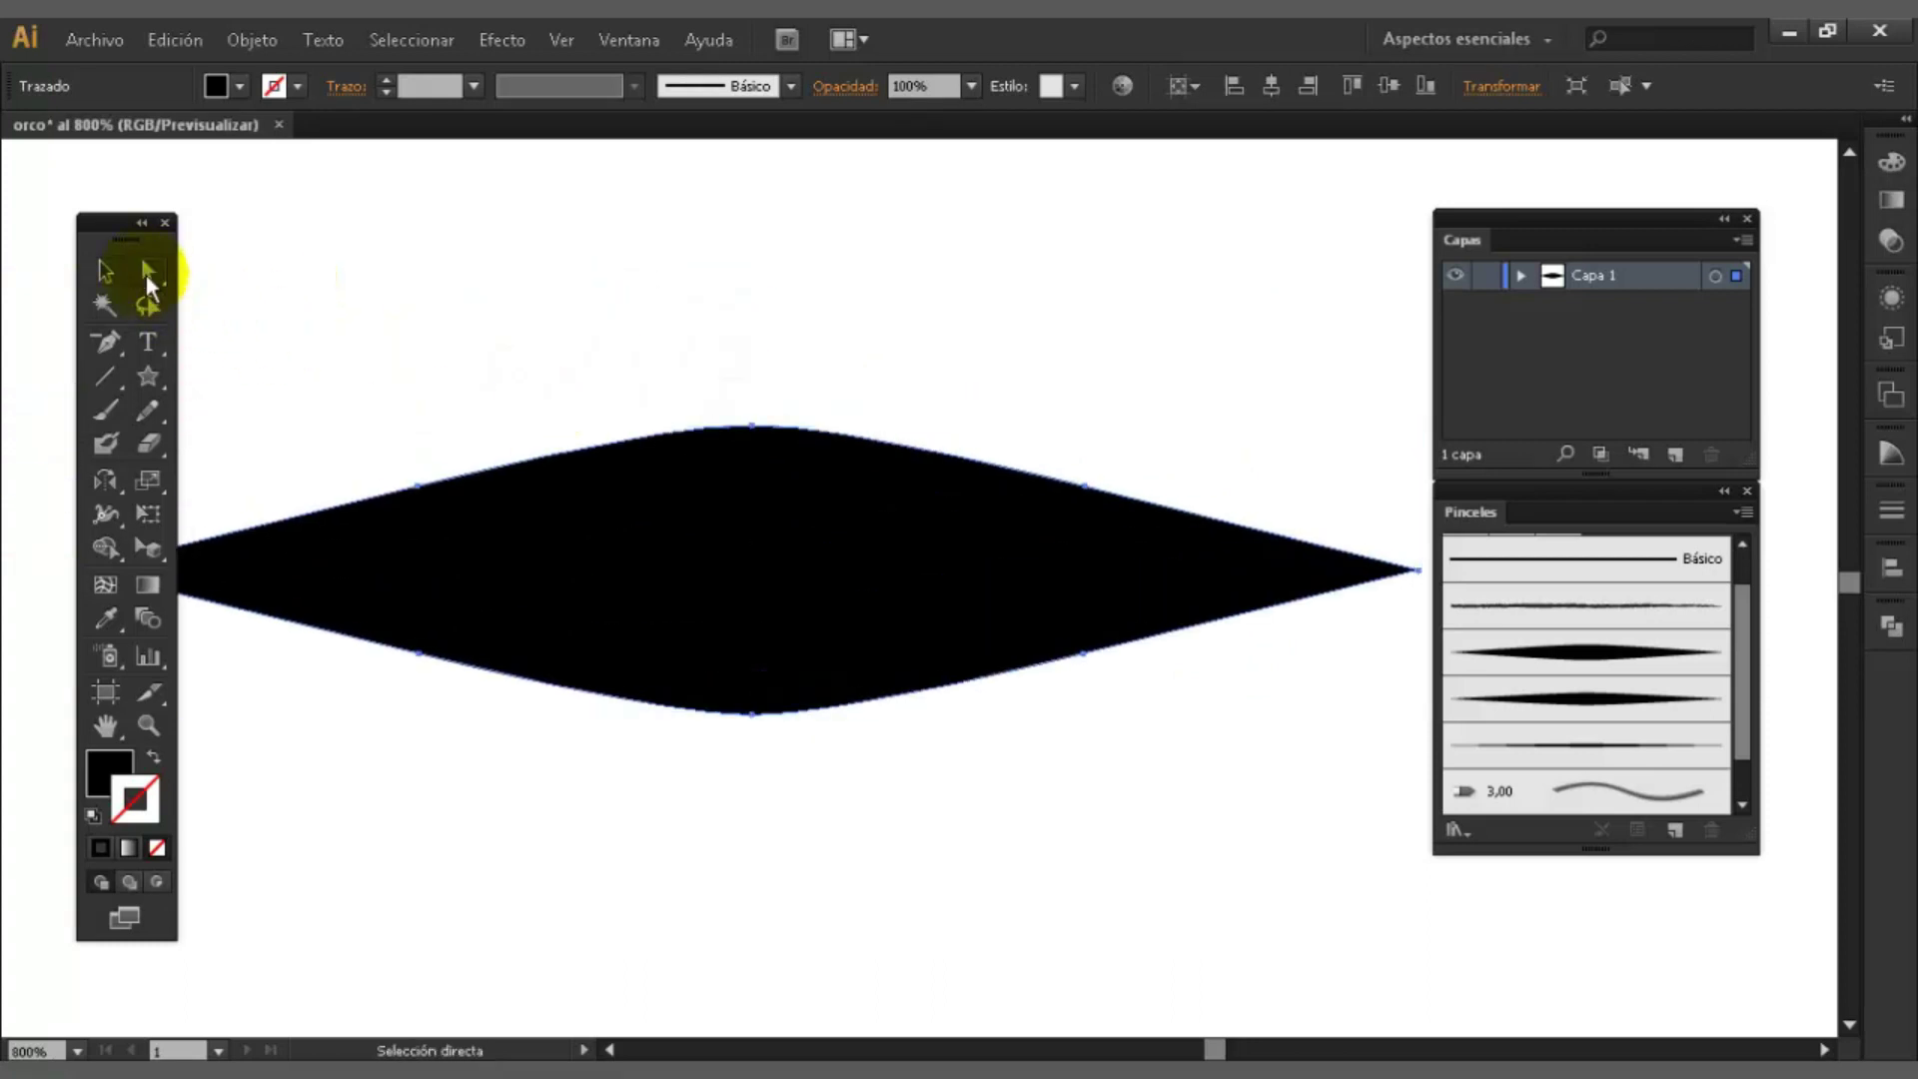
pyautogui.press('-')
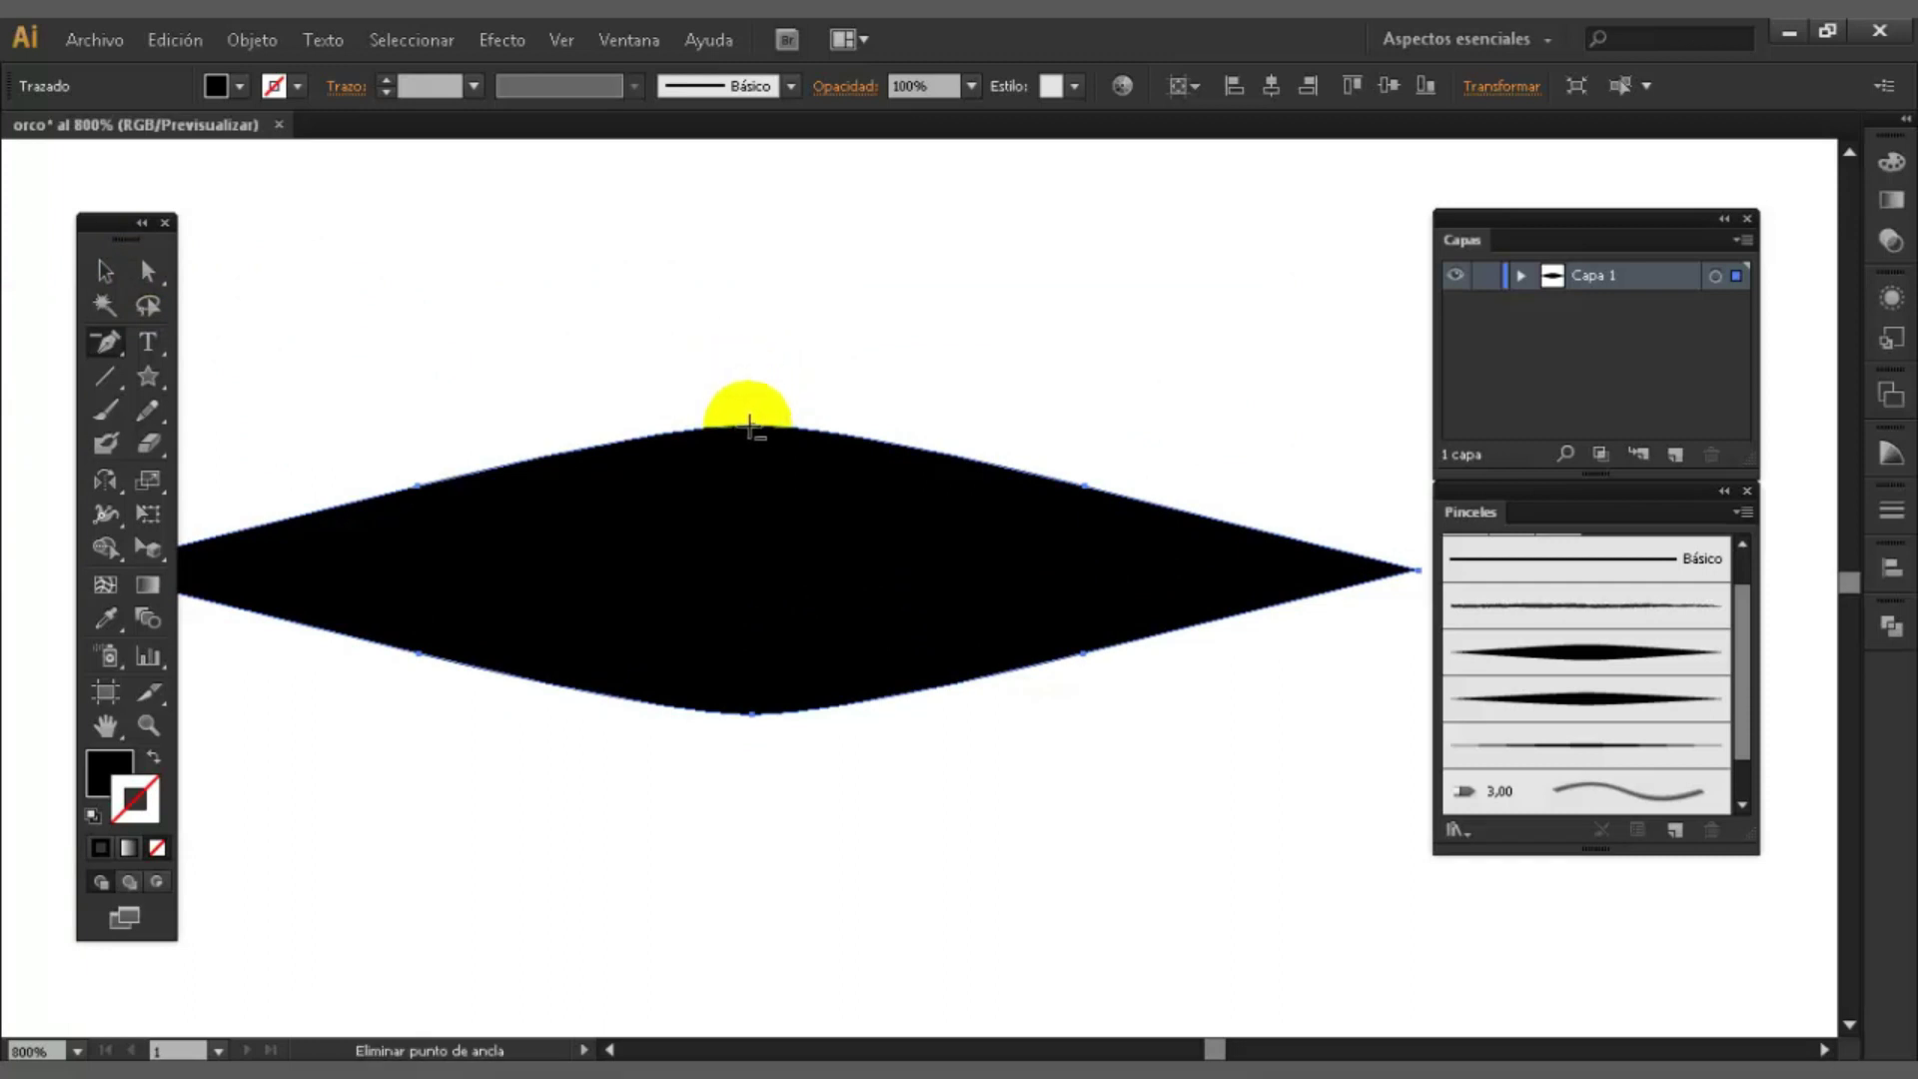
pyautogui.click(750, 427)
pyautogui.click(752, 713)
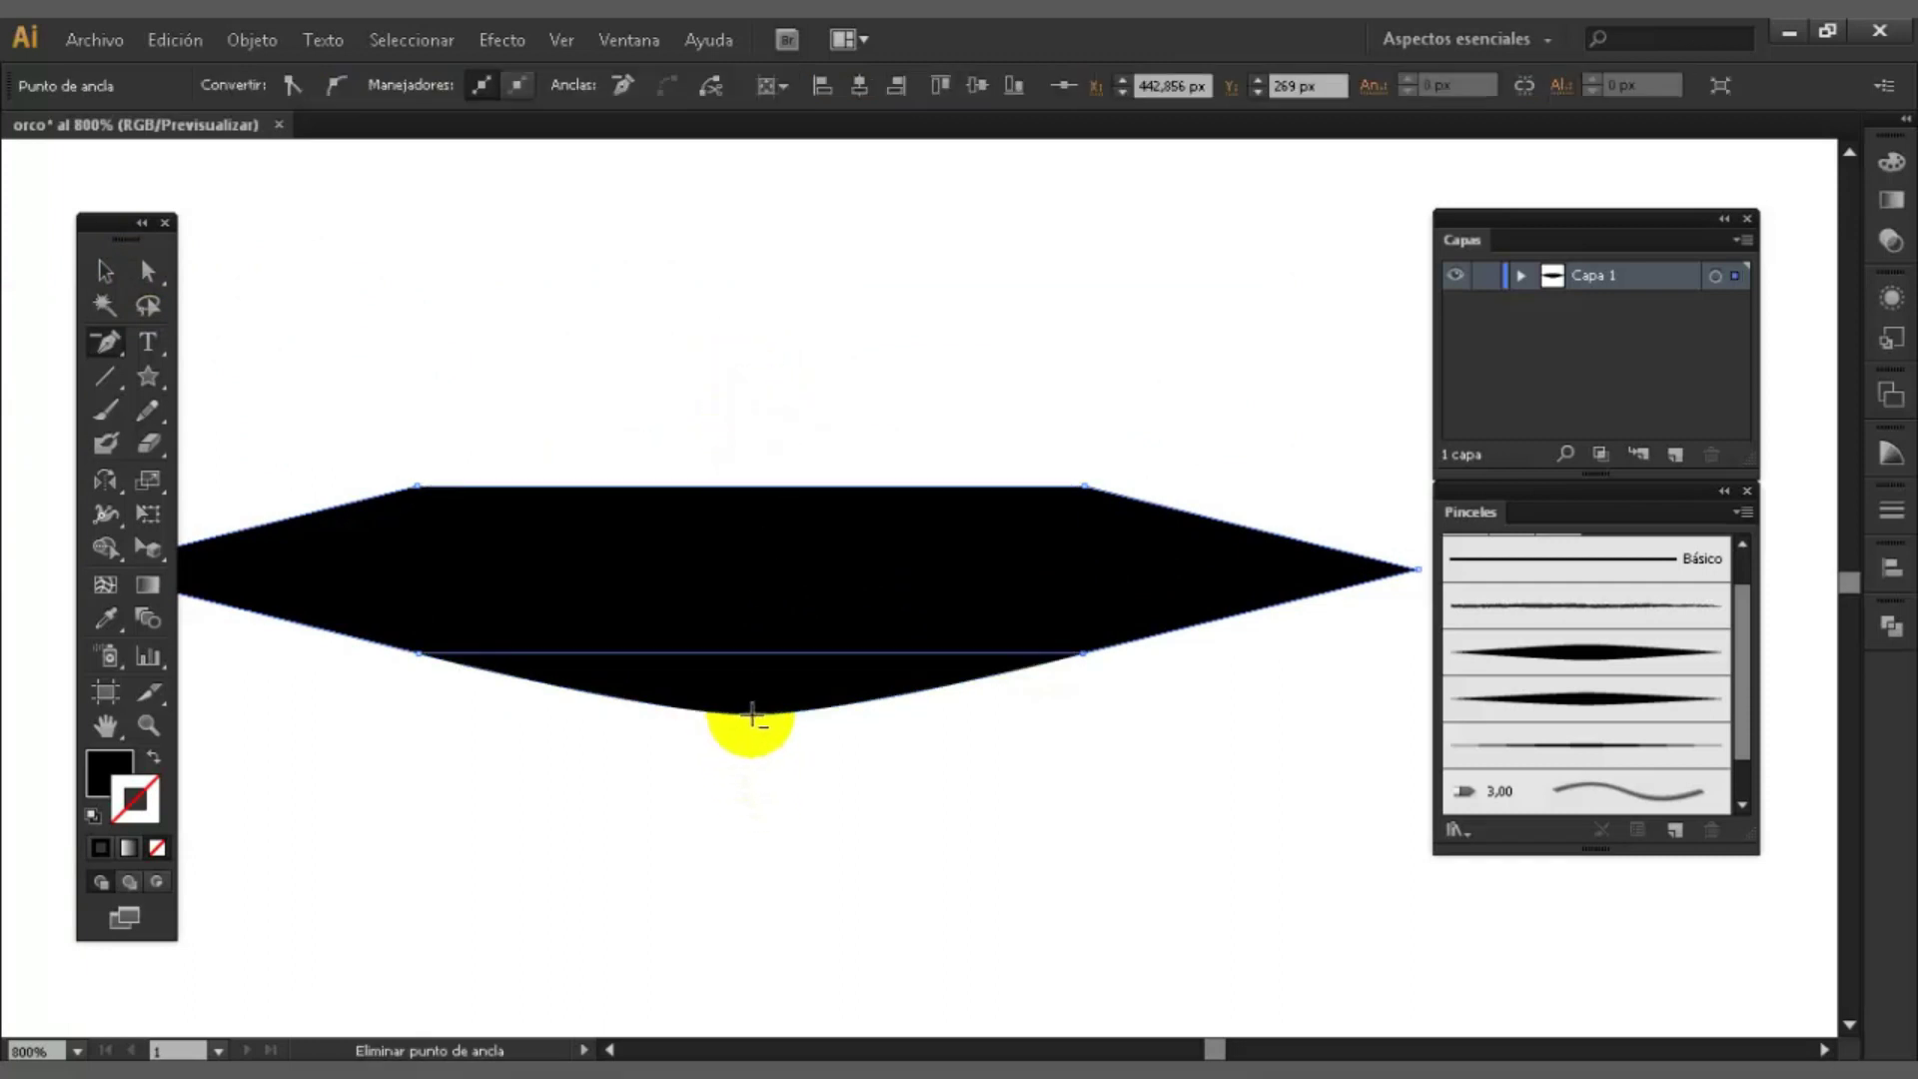
# - Convert the two corner anchor points on the shape's upper edge to smooth points
pyautogui.click(148, 271)
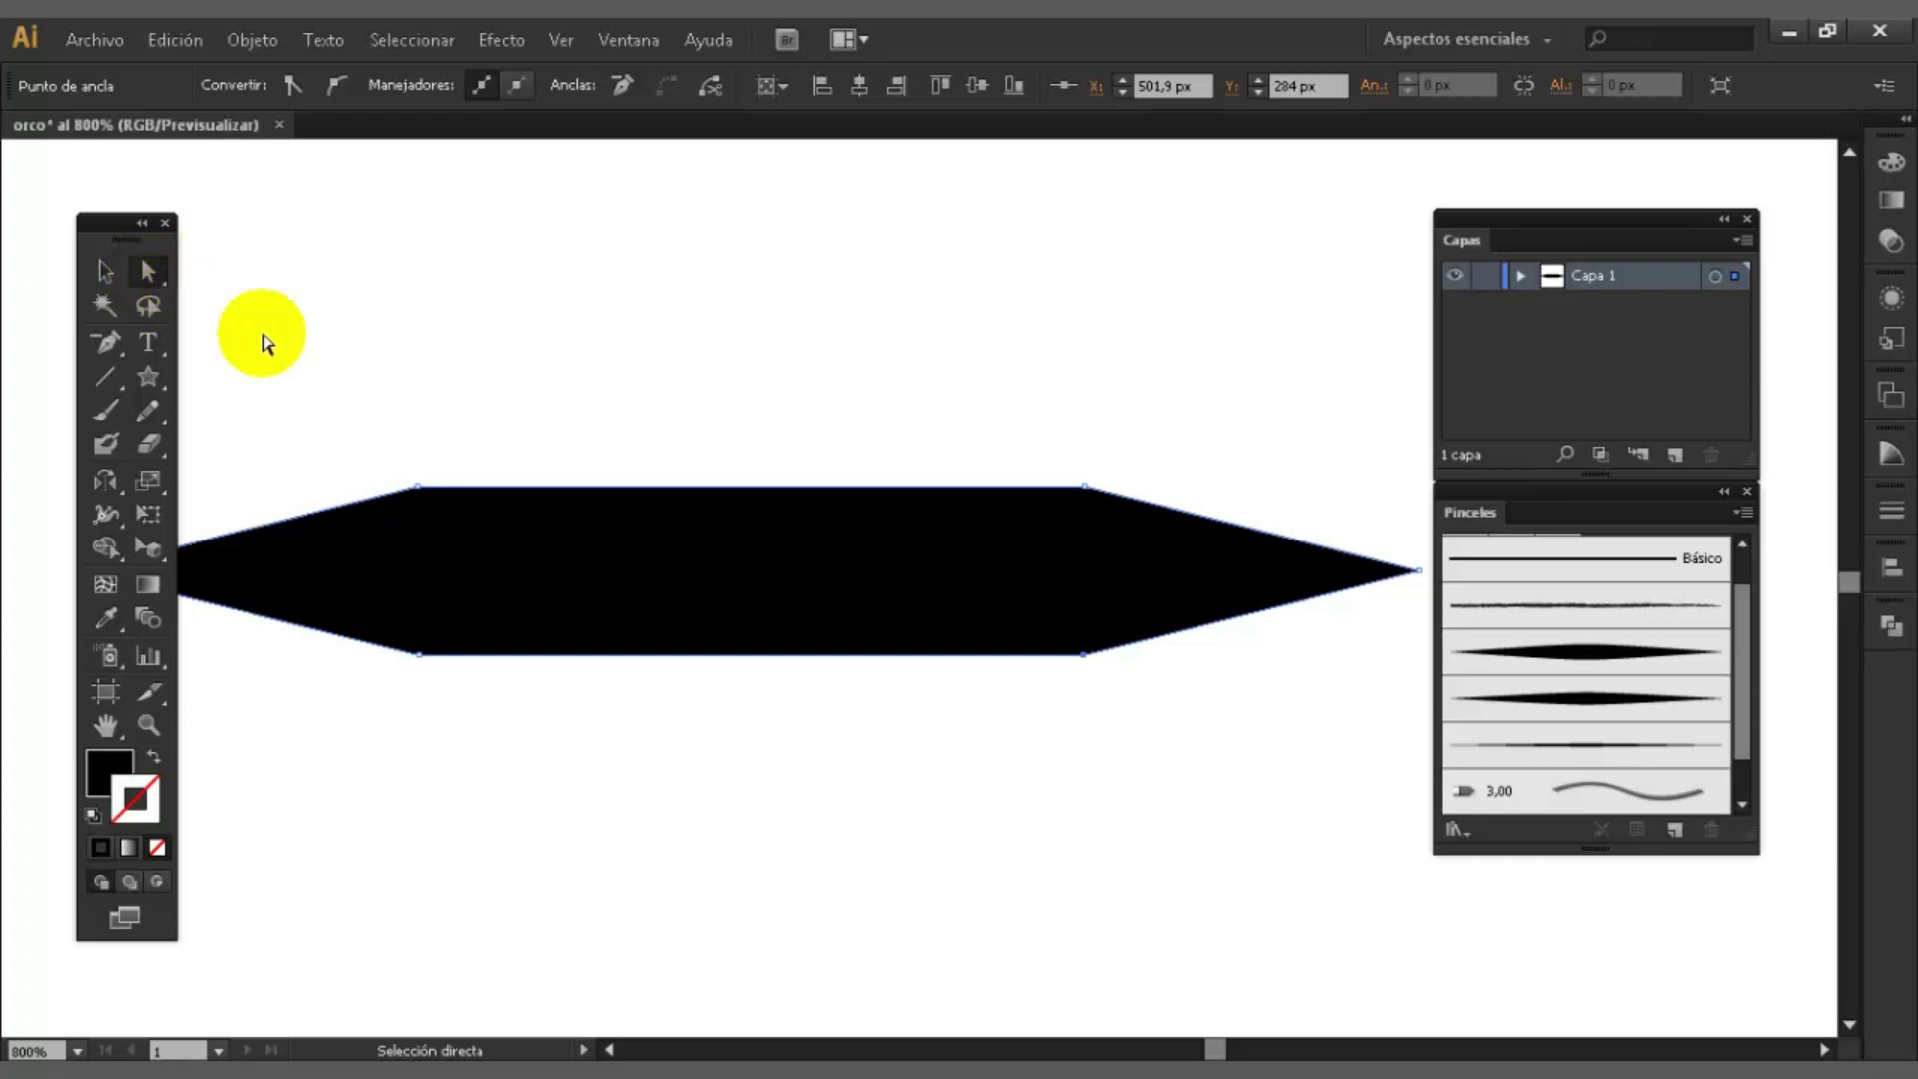
pyautogui.click(267, 343)
pyautogui.moveTo(365, 414); pyautogui.dragTo(470, 494)
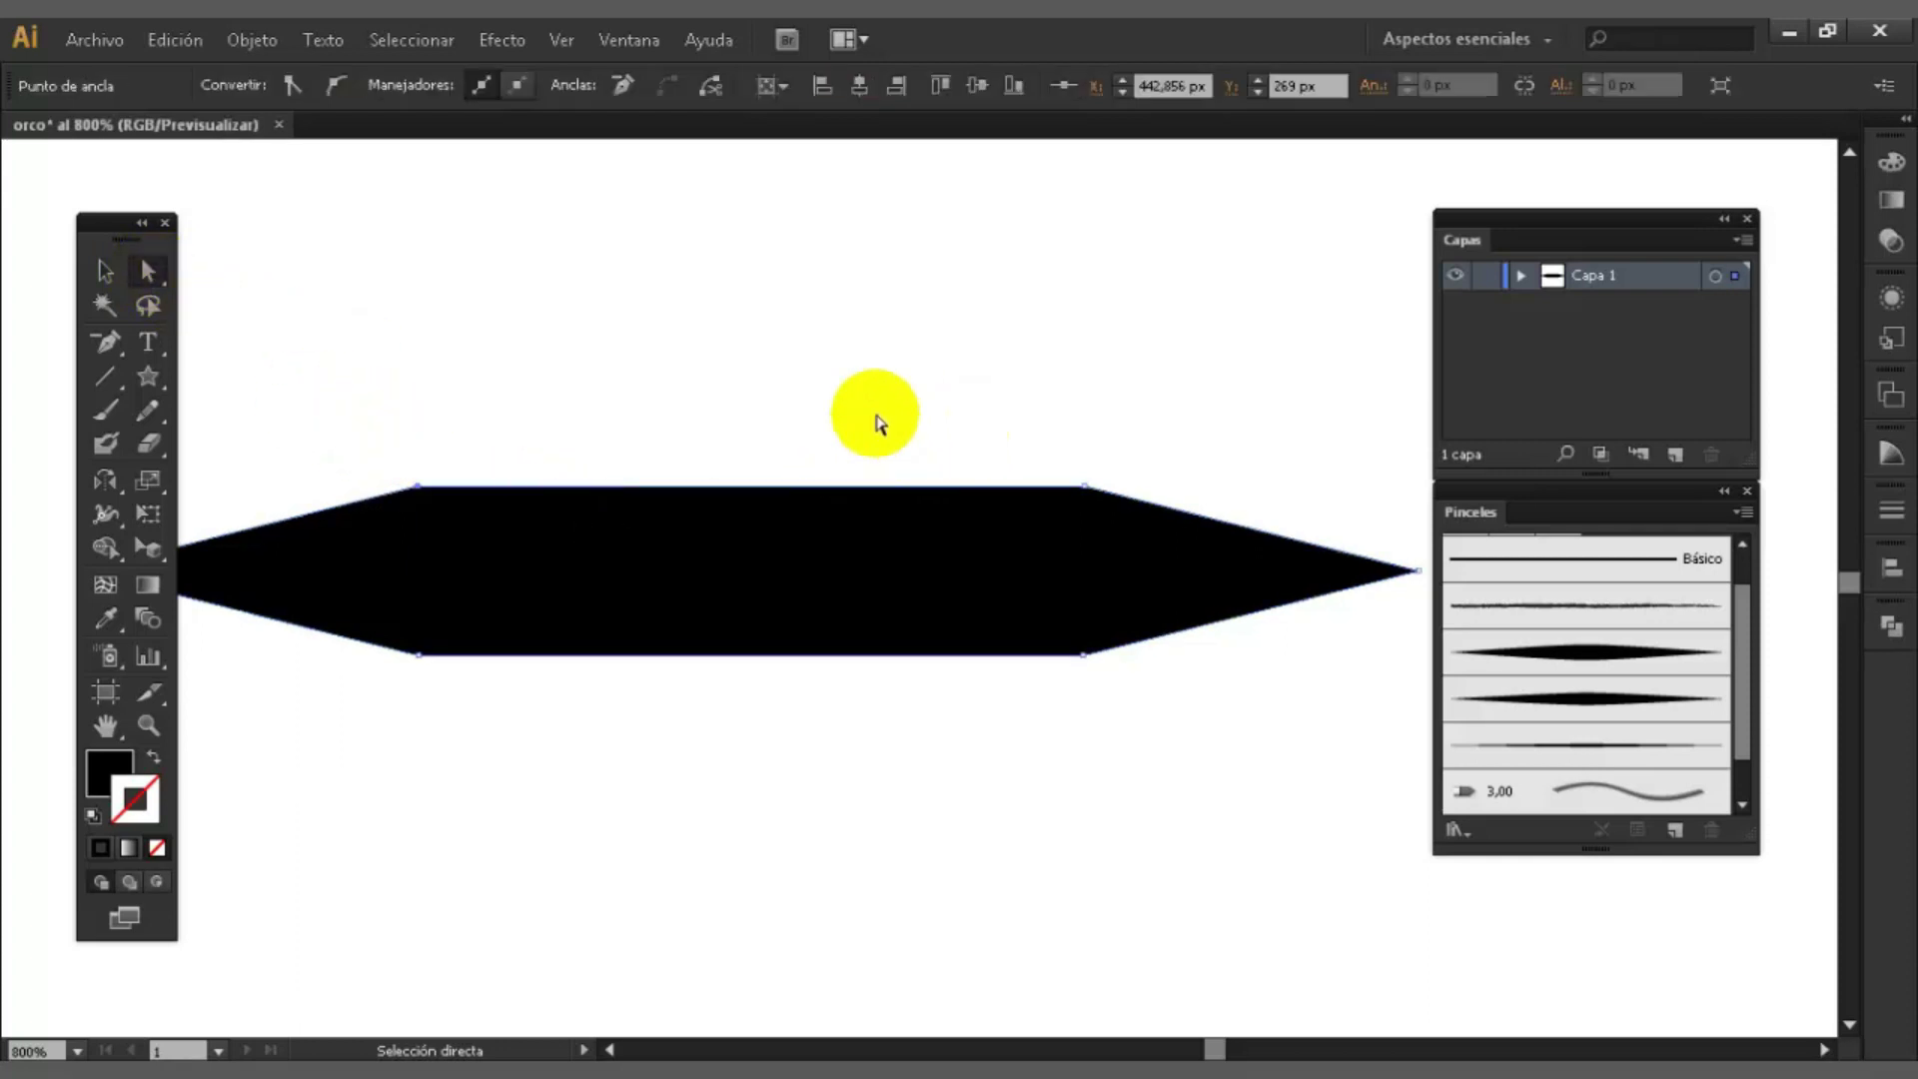
pyautogui.click(334, 85)
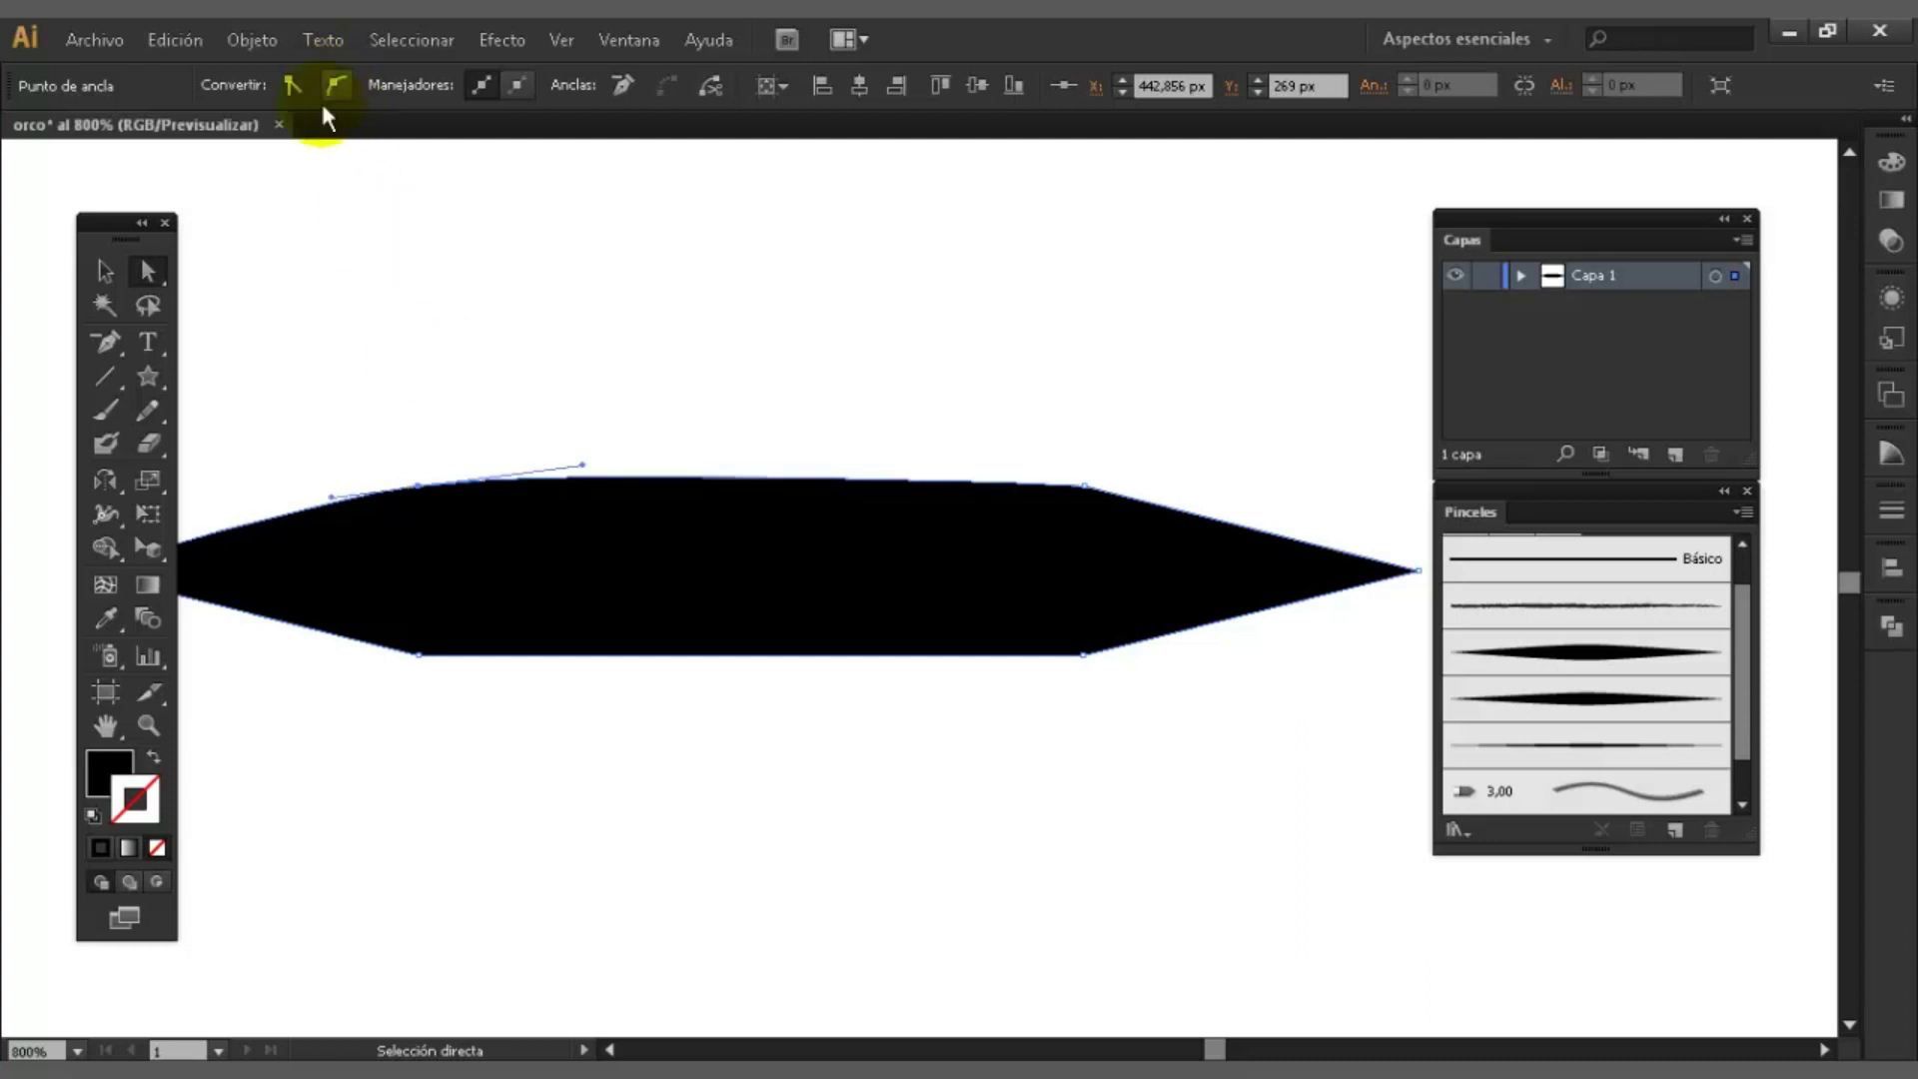
pyautogui.click(1084, 487)
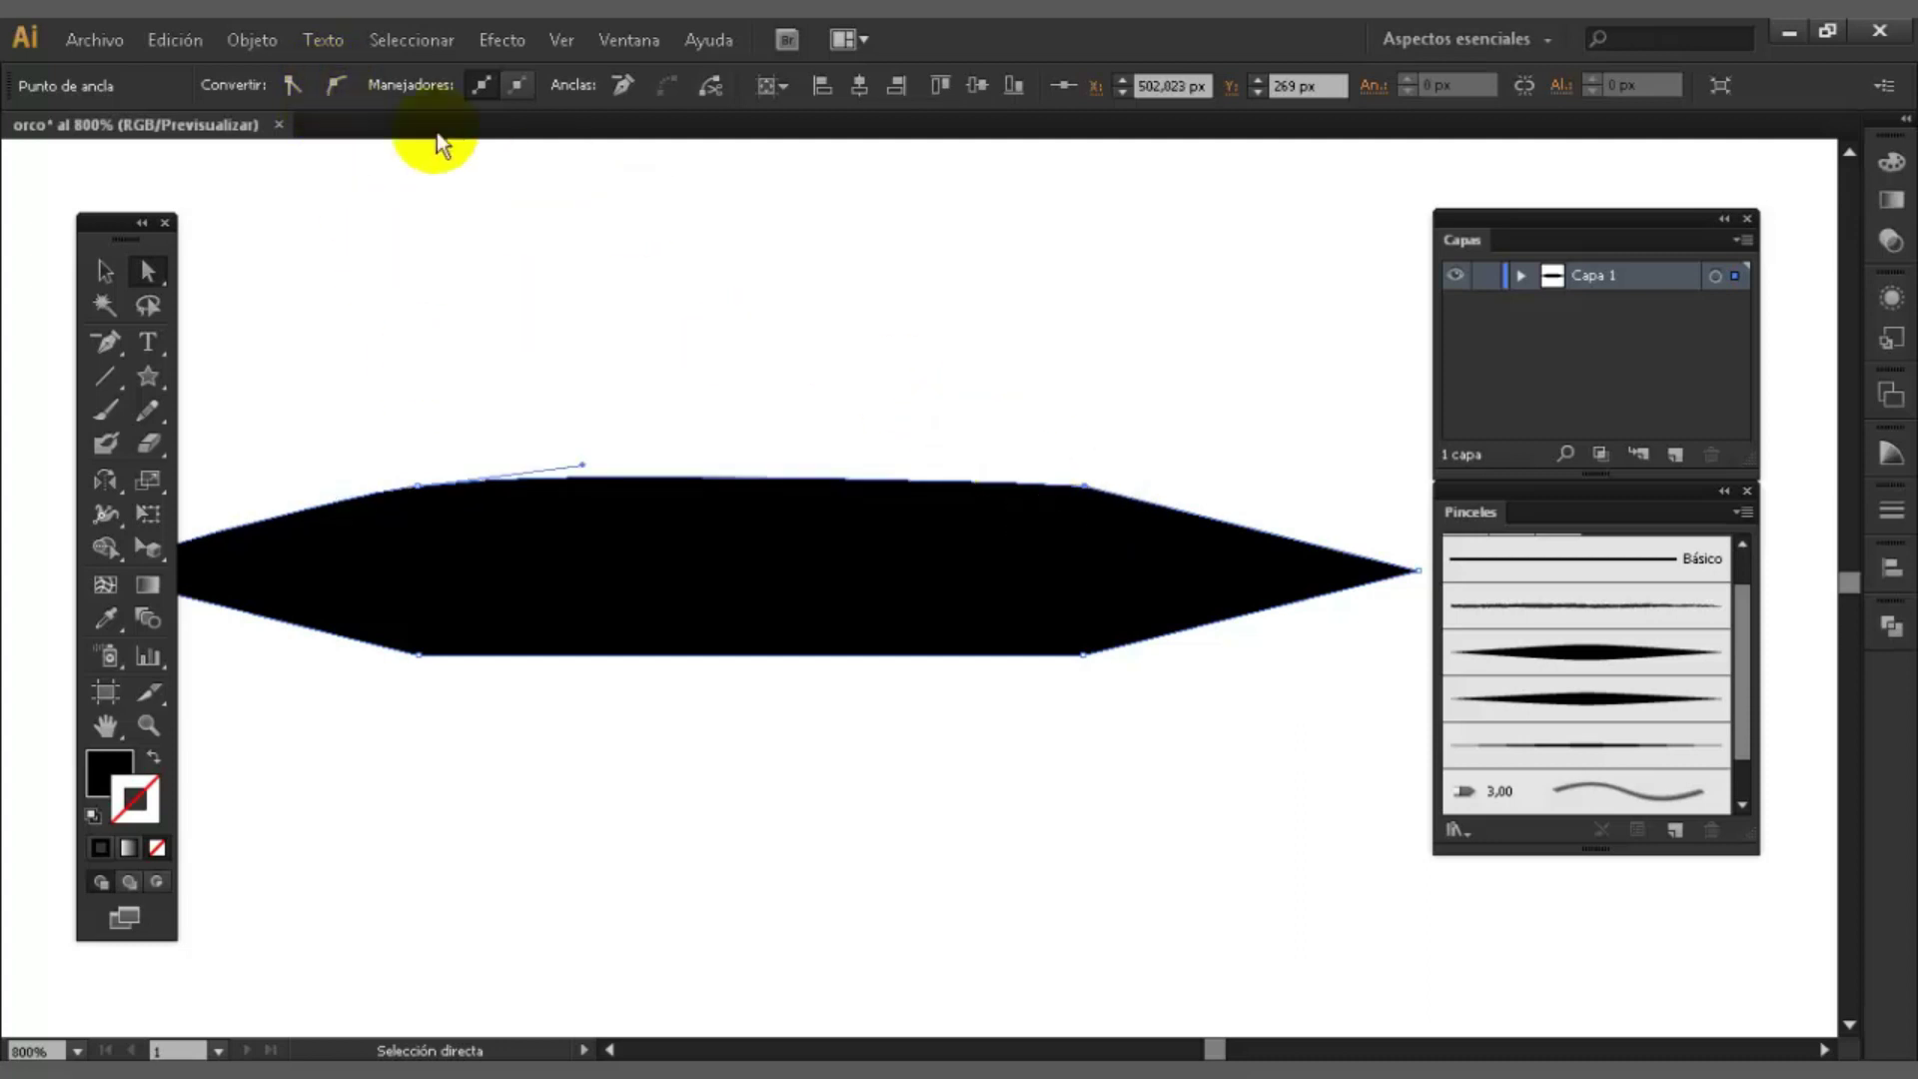
pyautogui.click(342, 86)
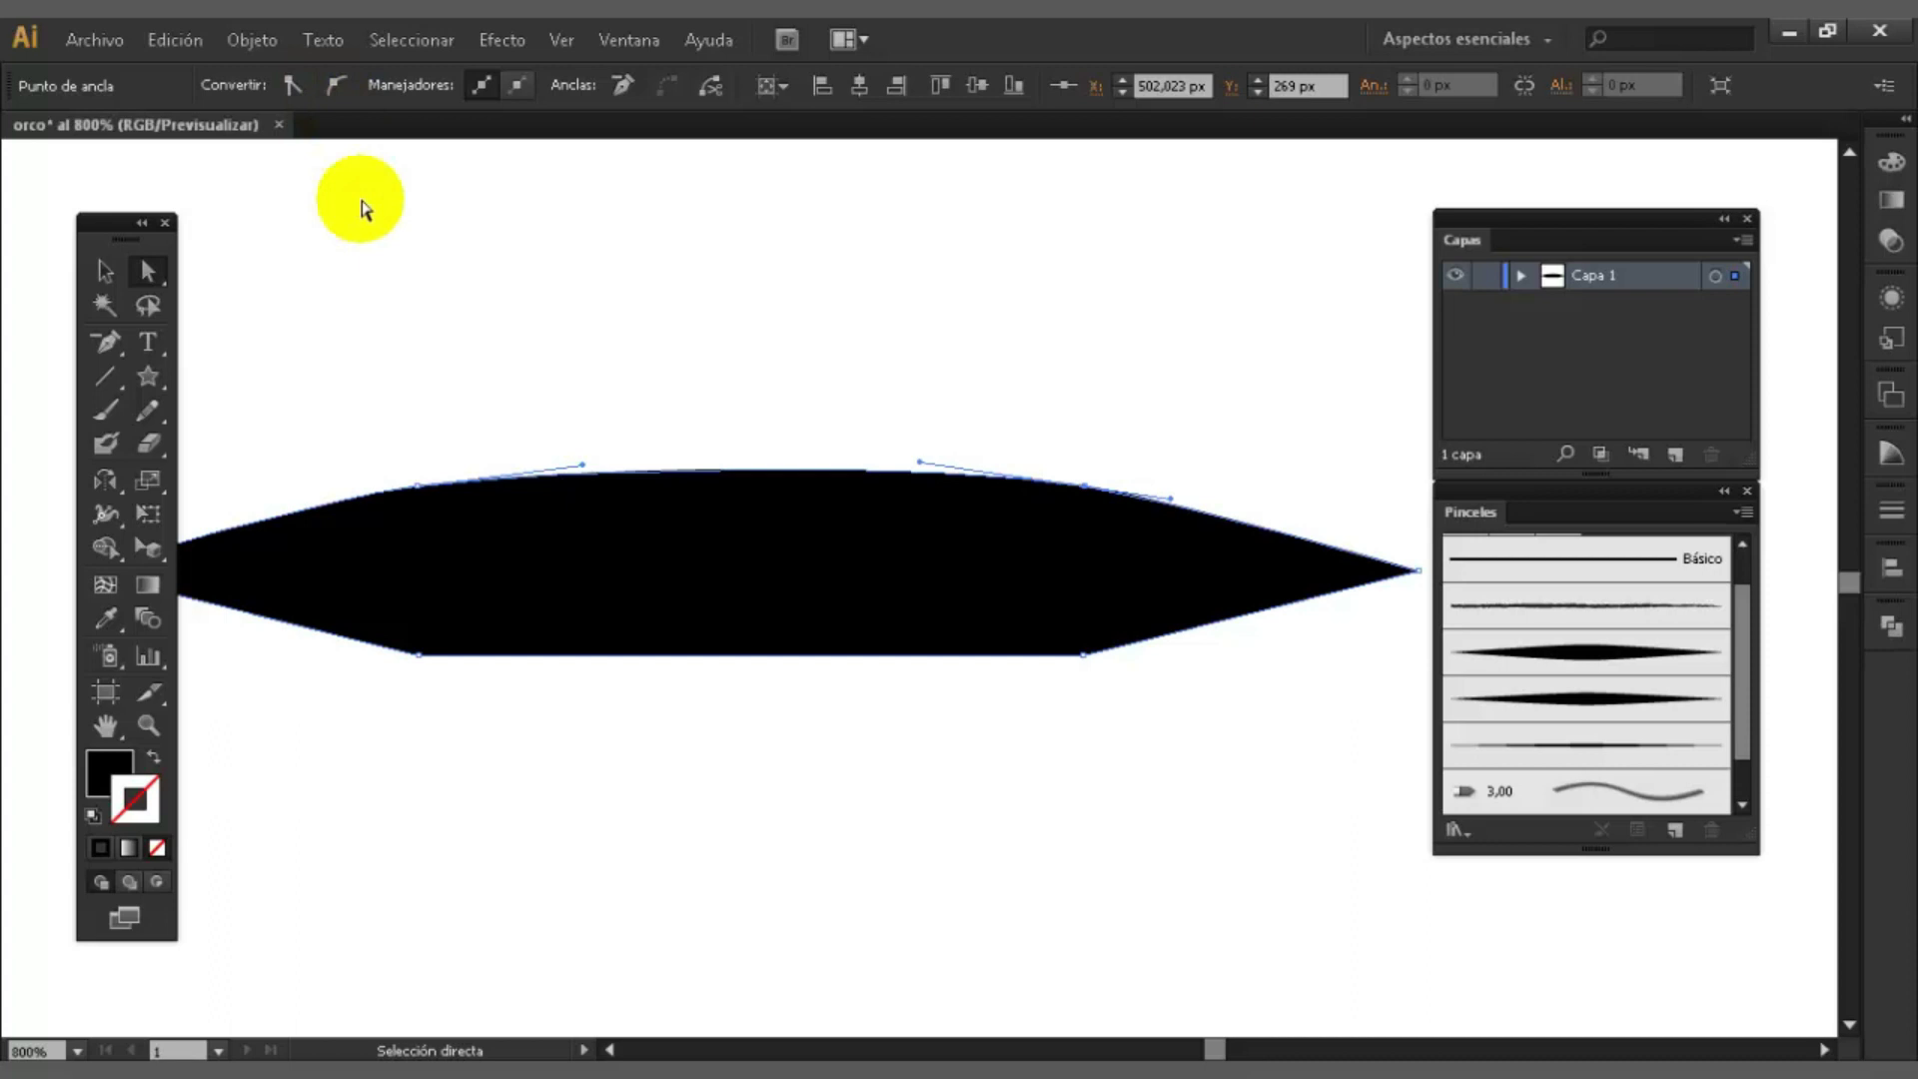
# - Convert the two corner anchor points on the shape's lower edge to smooth points and deselect the shape
pyautogui.click(489, 603)
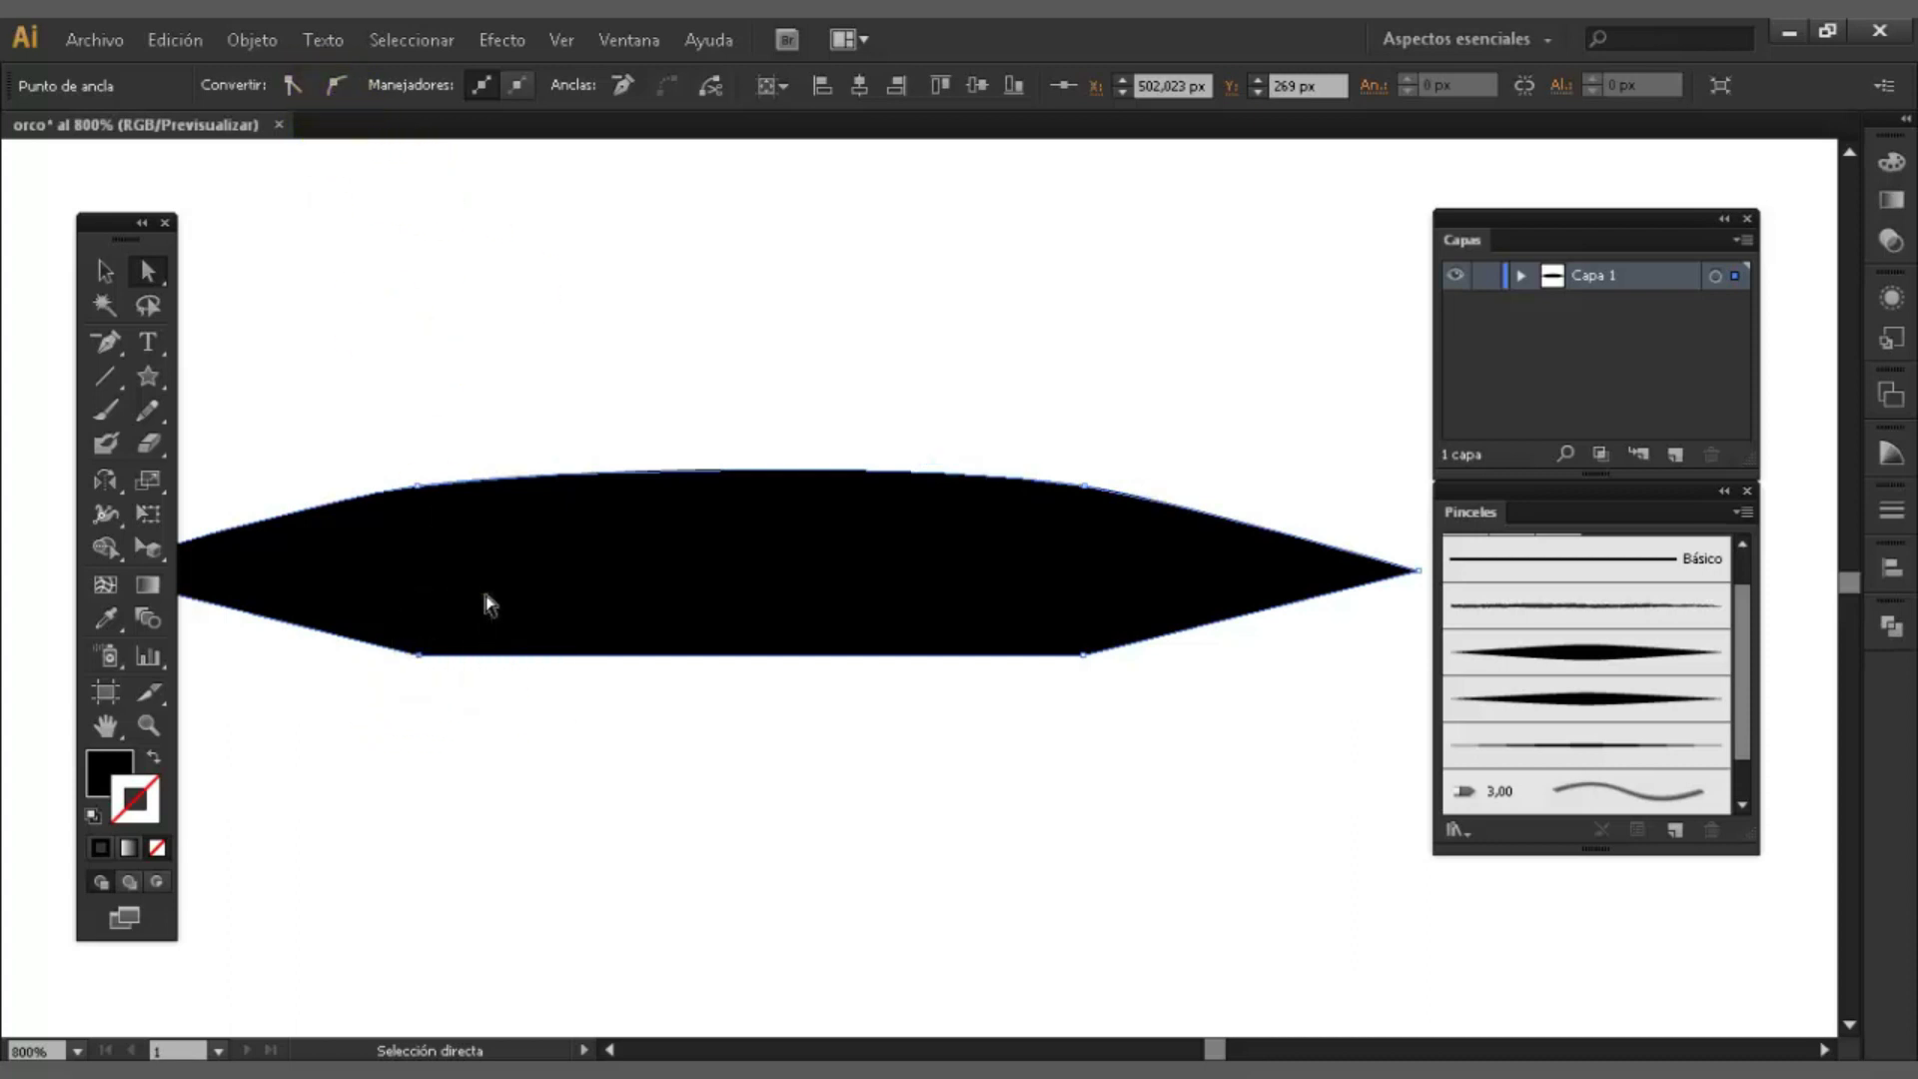
pyautogui.click(335, 86)
pyautogui.click(1086, 656)
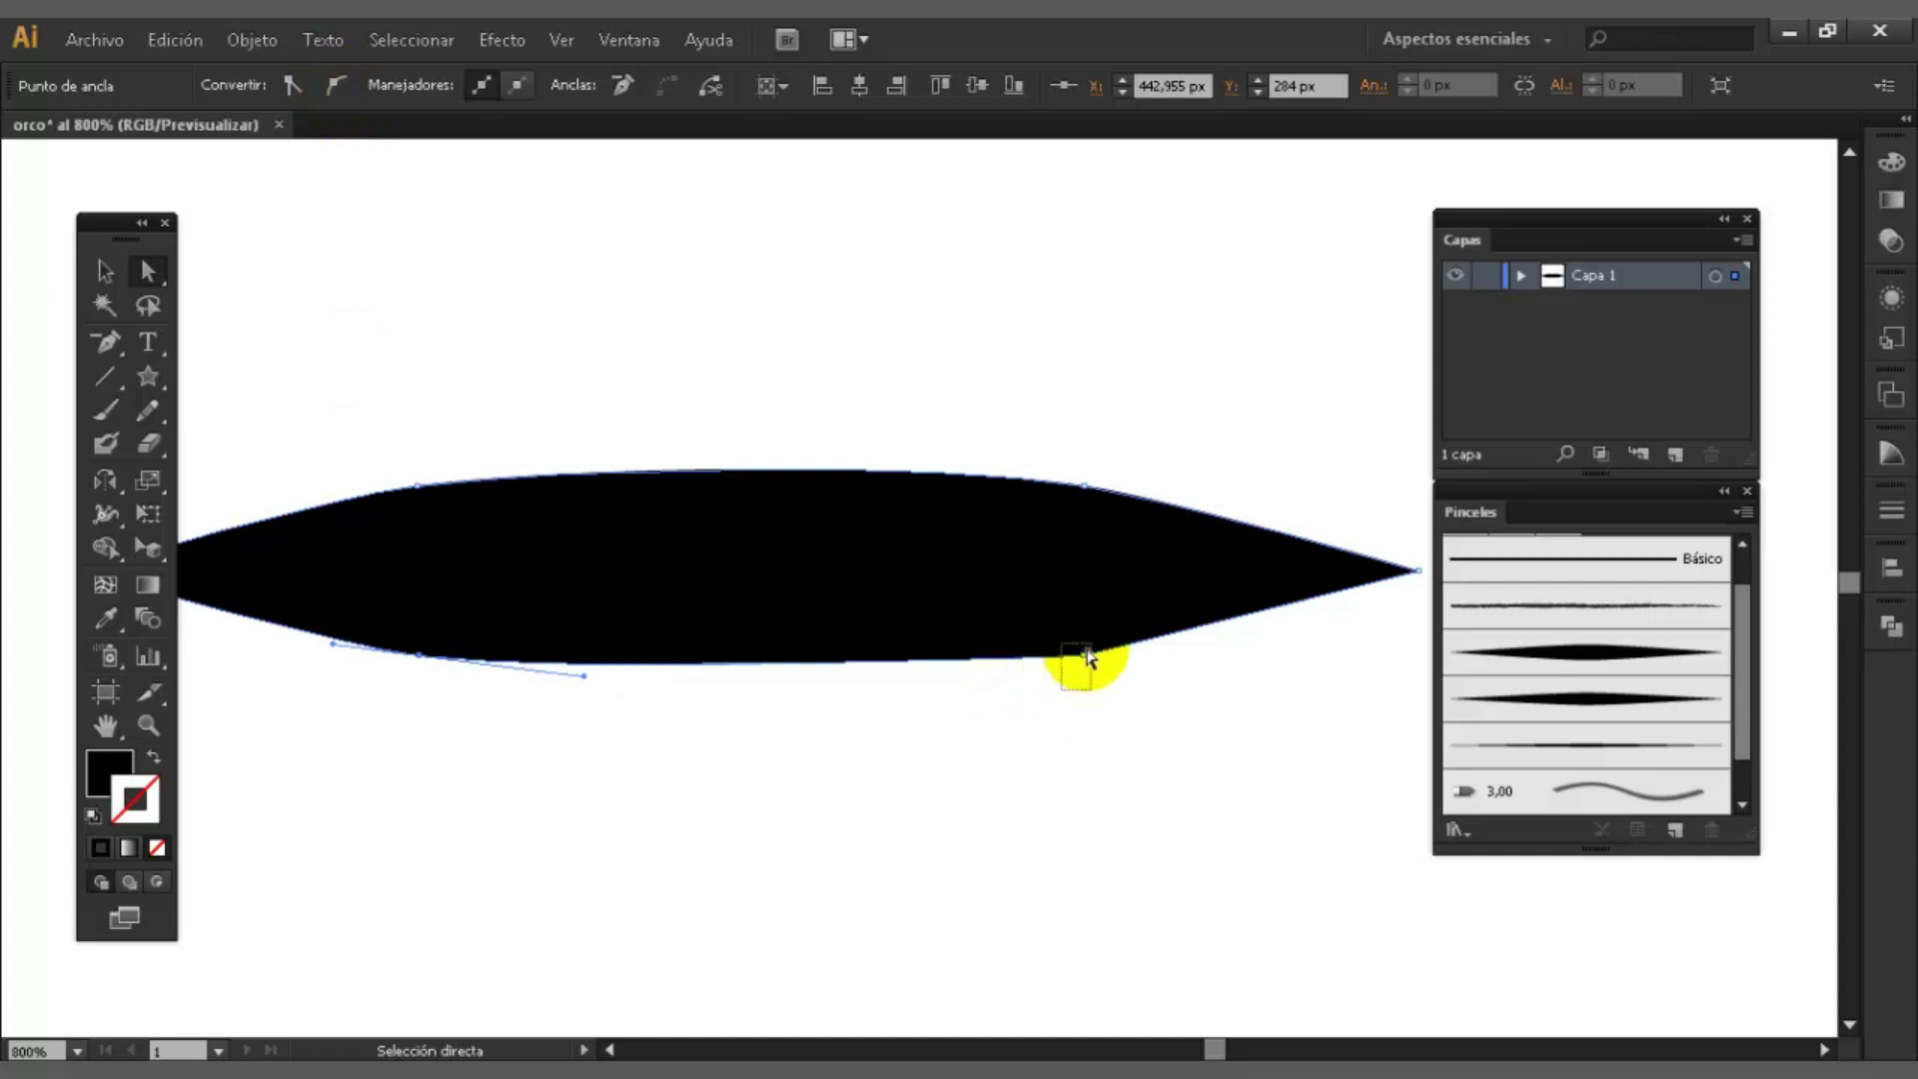
pyautogui.click(335, 86)
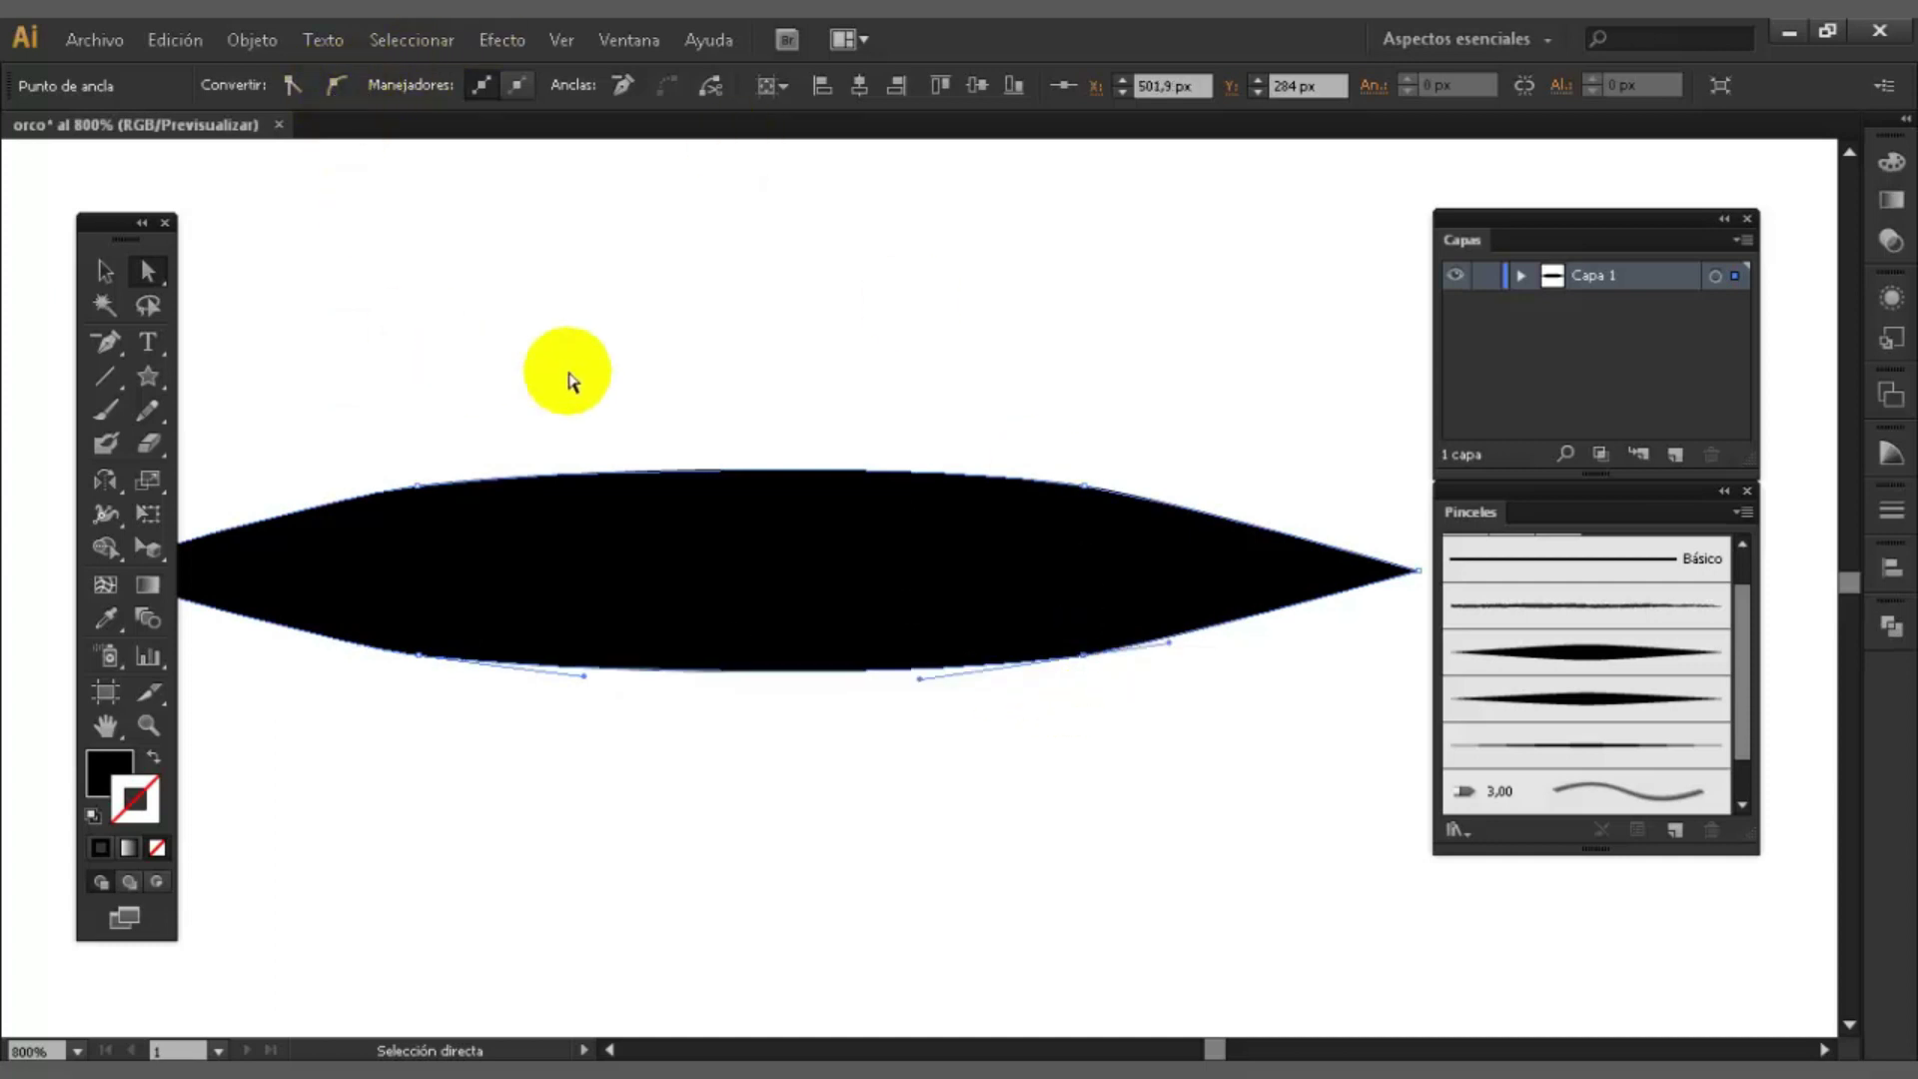
pyautogui.click(105, 270)
pyautogui.click(500, 316)
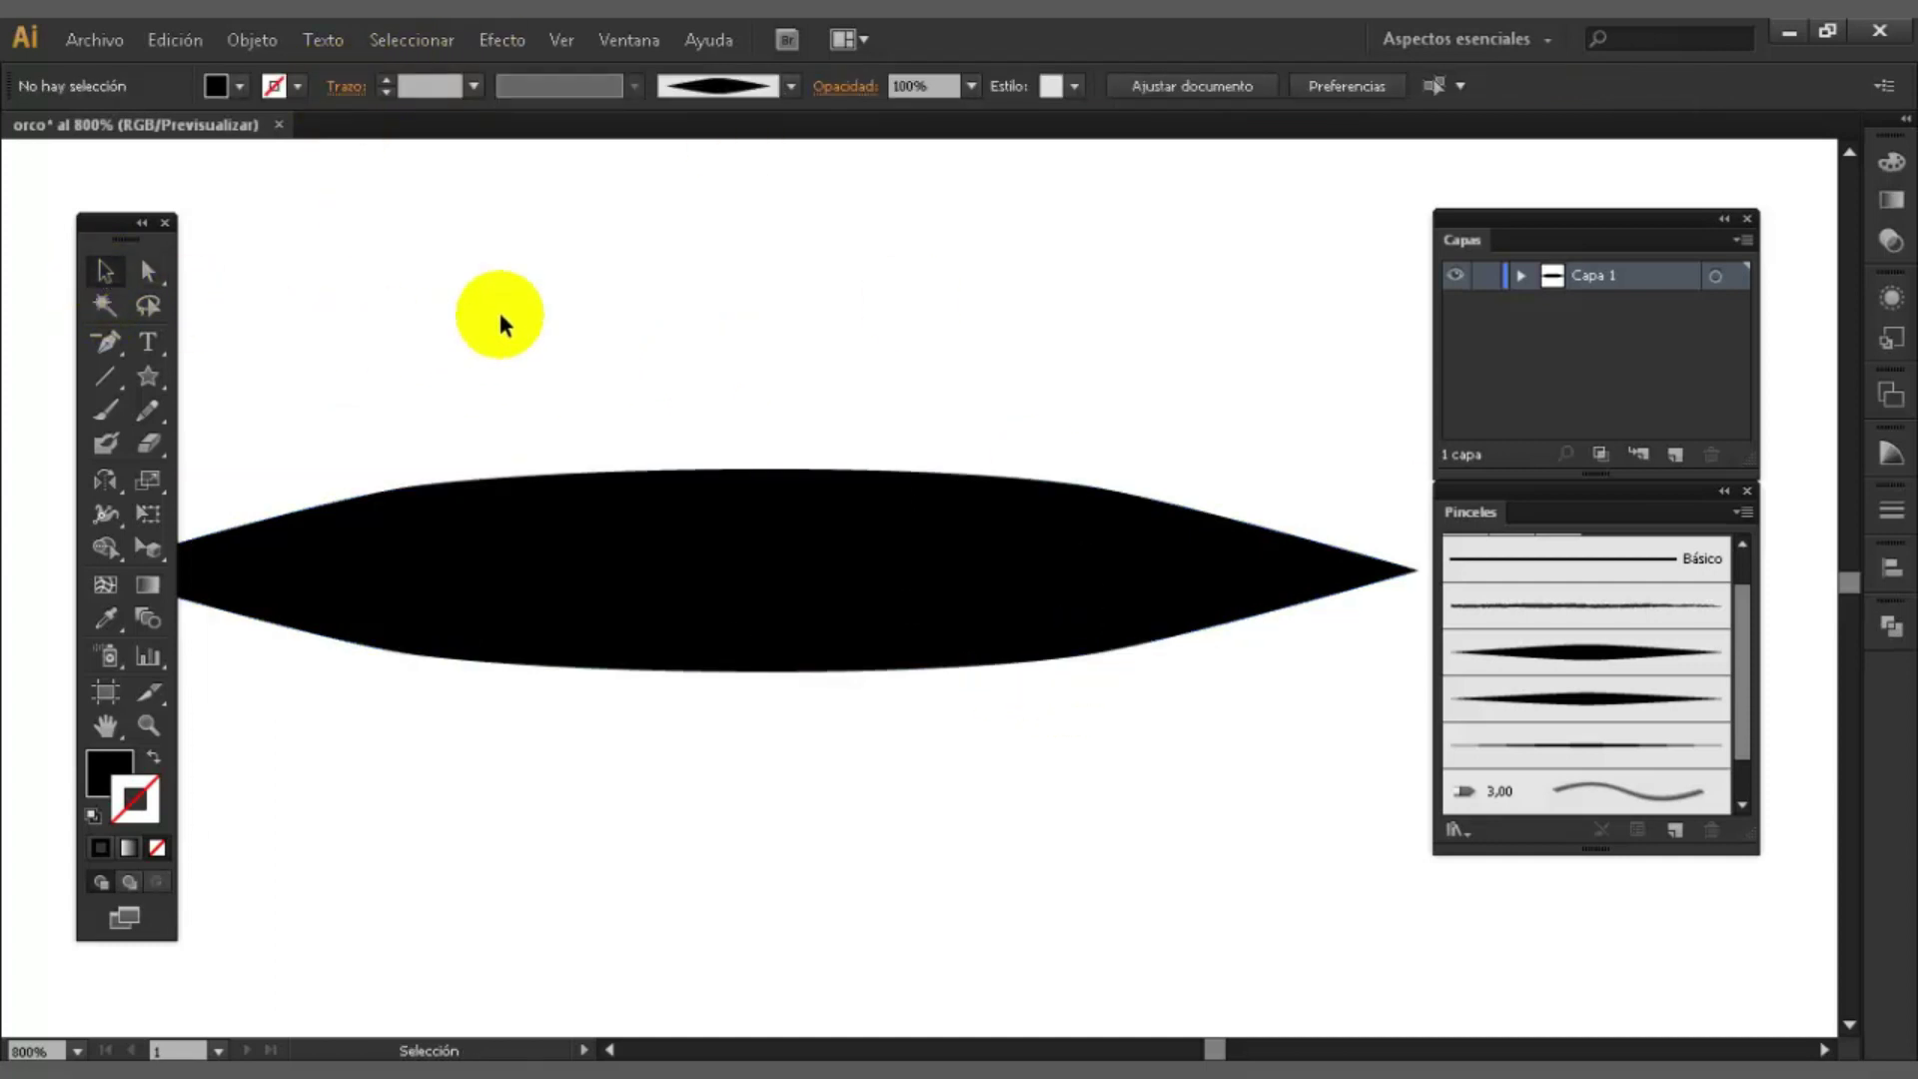
# - Flatten the rounded shape about its center to a little over a third of its height, shortening it slightly, and deselect it
pyautogui.hotkey('ctrl', '-')
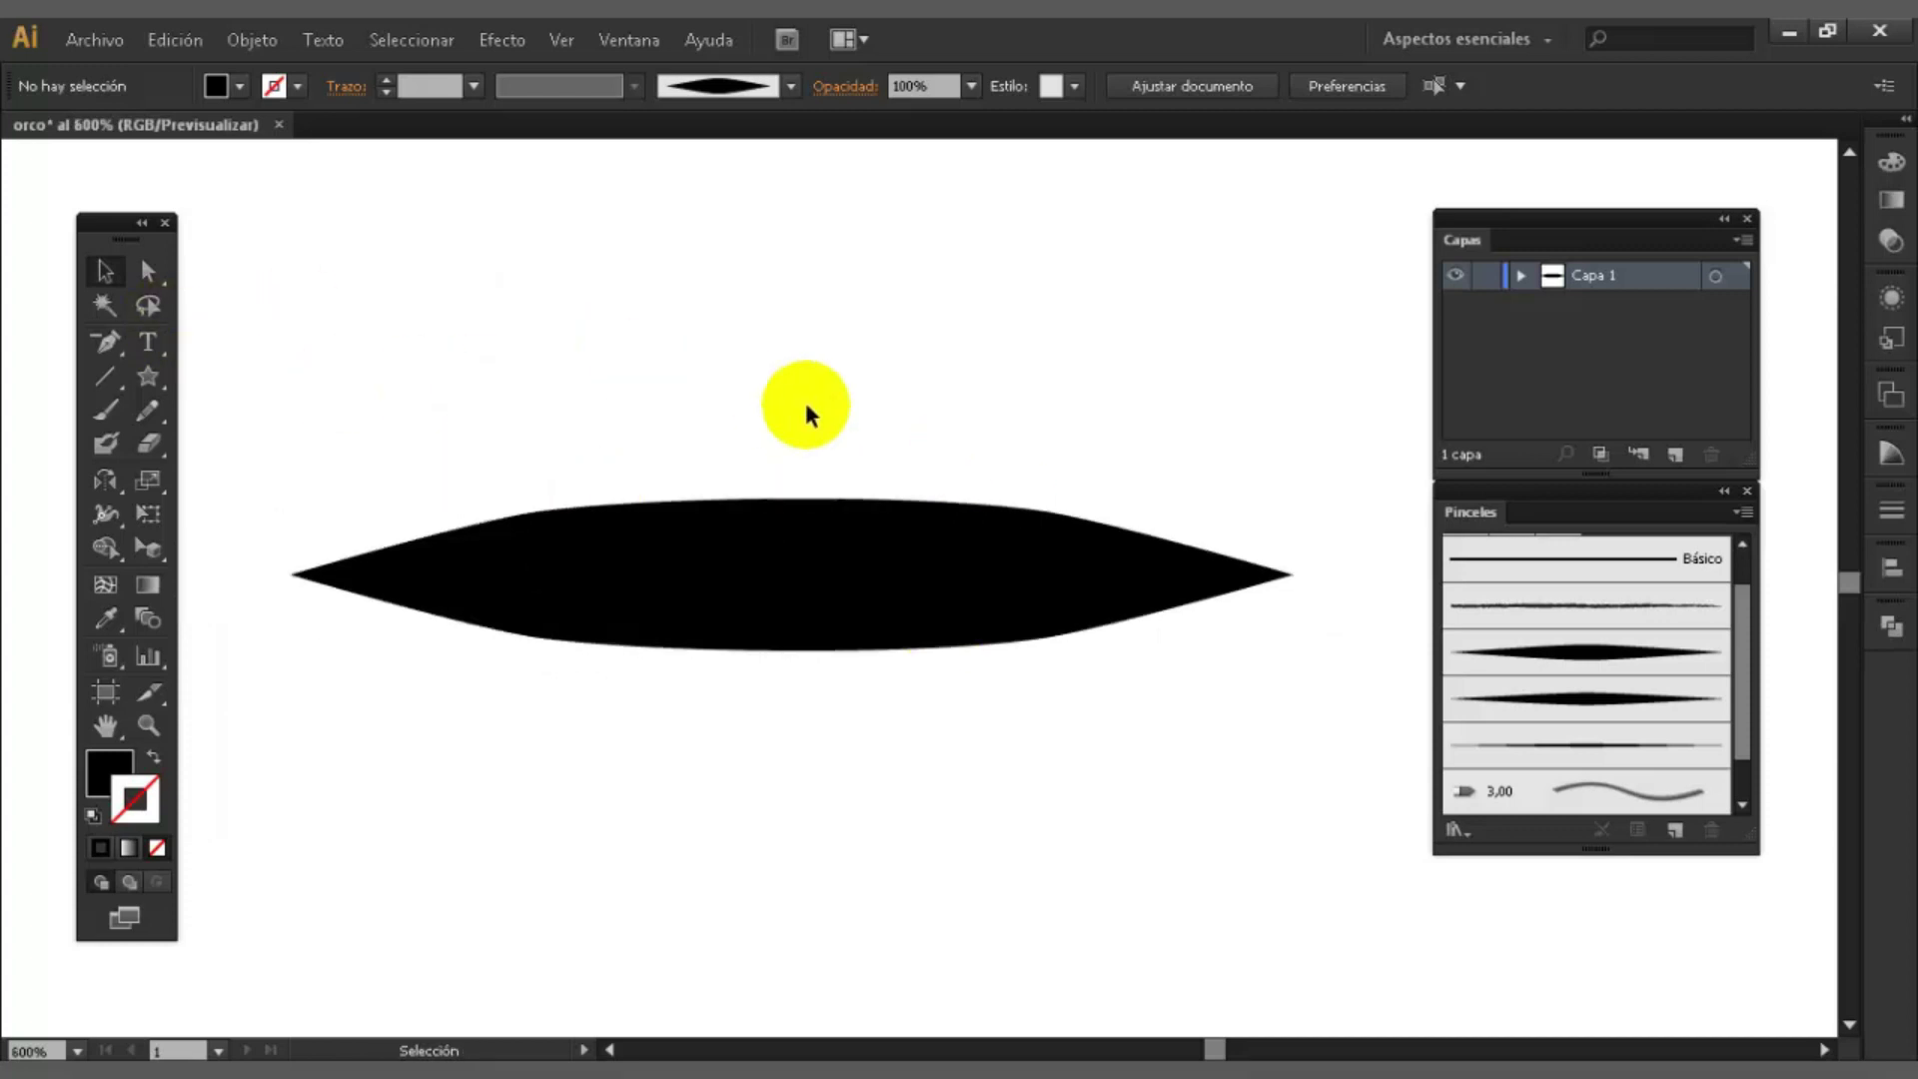
pyautogui.click(815, 590)
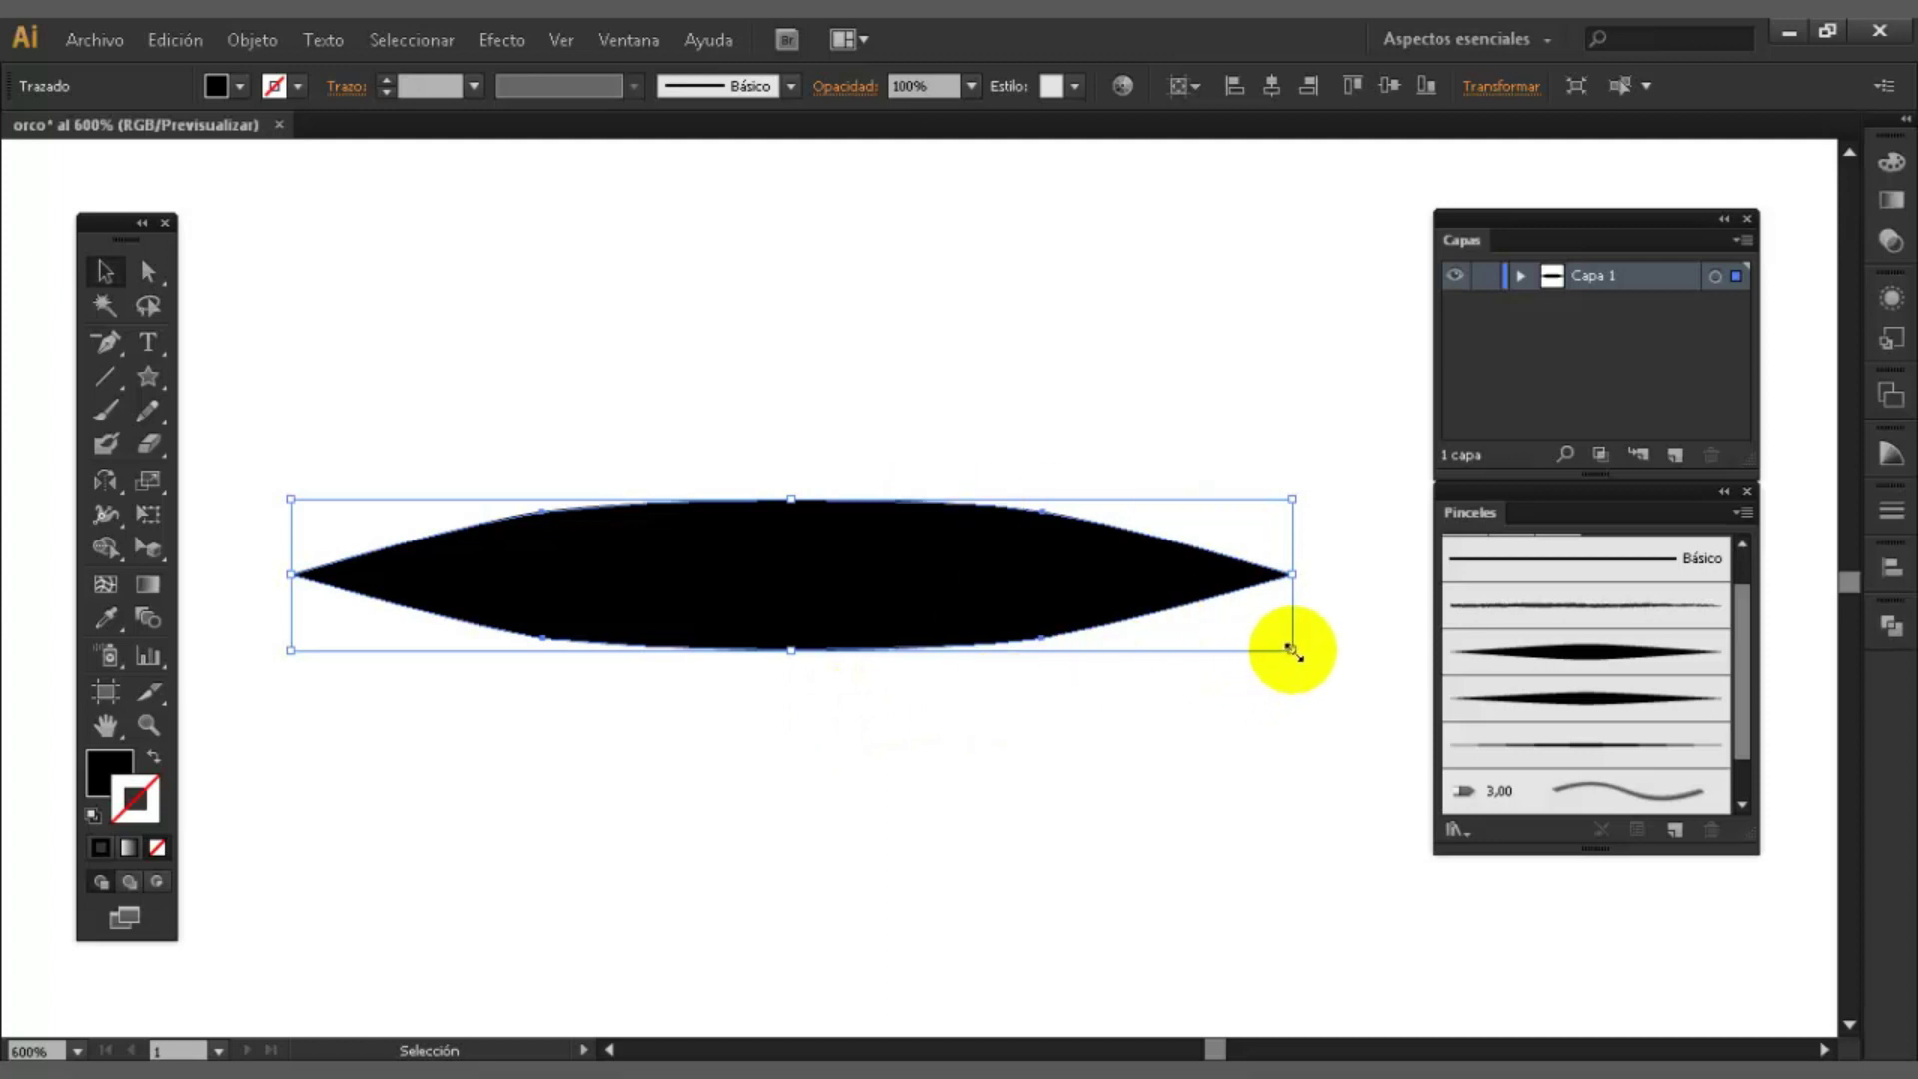
pyautogui.moveTo(1292, 650); pyautogui.dragTo(1276, 613)
pyautogui.click(1177, 464)
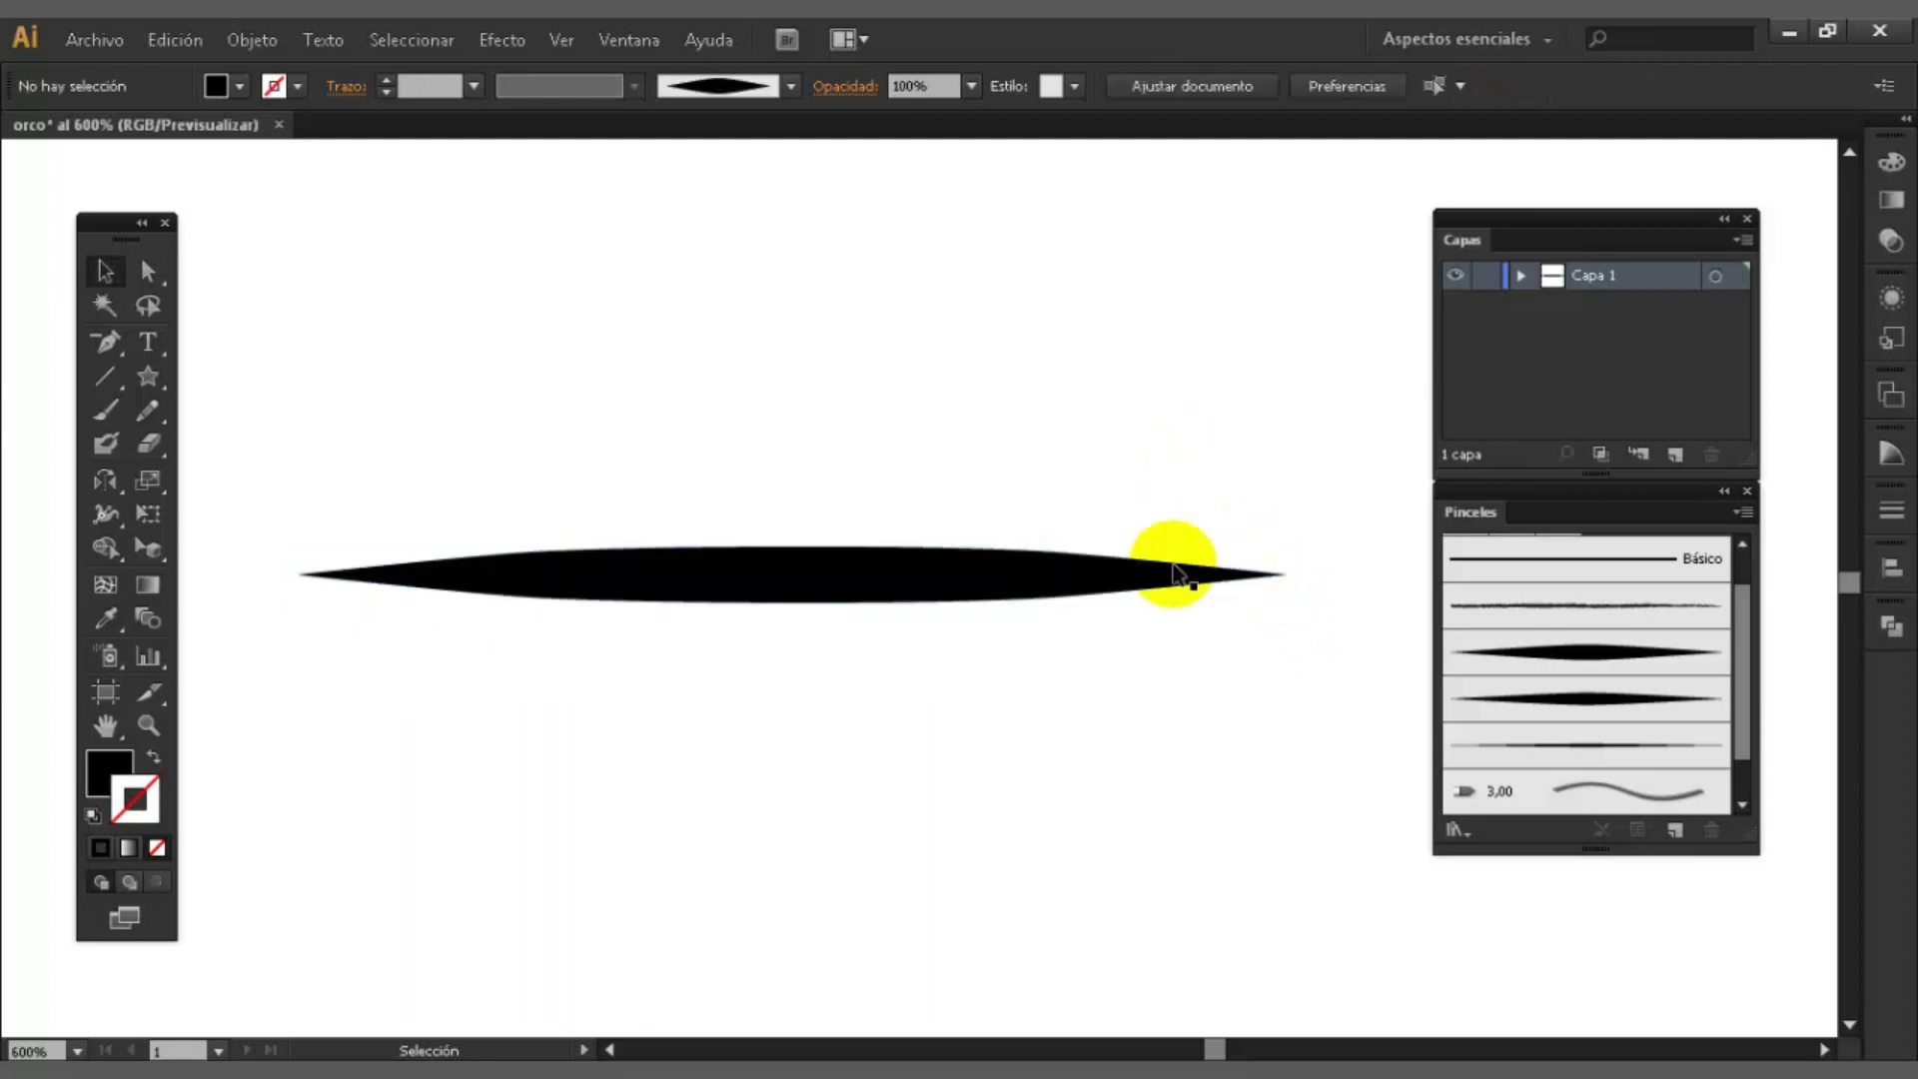
# - Start a new art brush from the slimmed rounded shape and name it detalle medio
pyautogui.click(1002, 597)
pyautogui.moveTo(952, 591)
pyautogui.mouseDown()
pyautogui.moveTo(912, 570)
pyautogui.moveTo(1599, 660)
pyautogui.mouseUp()
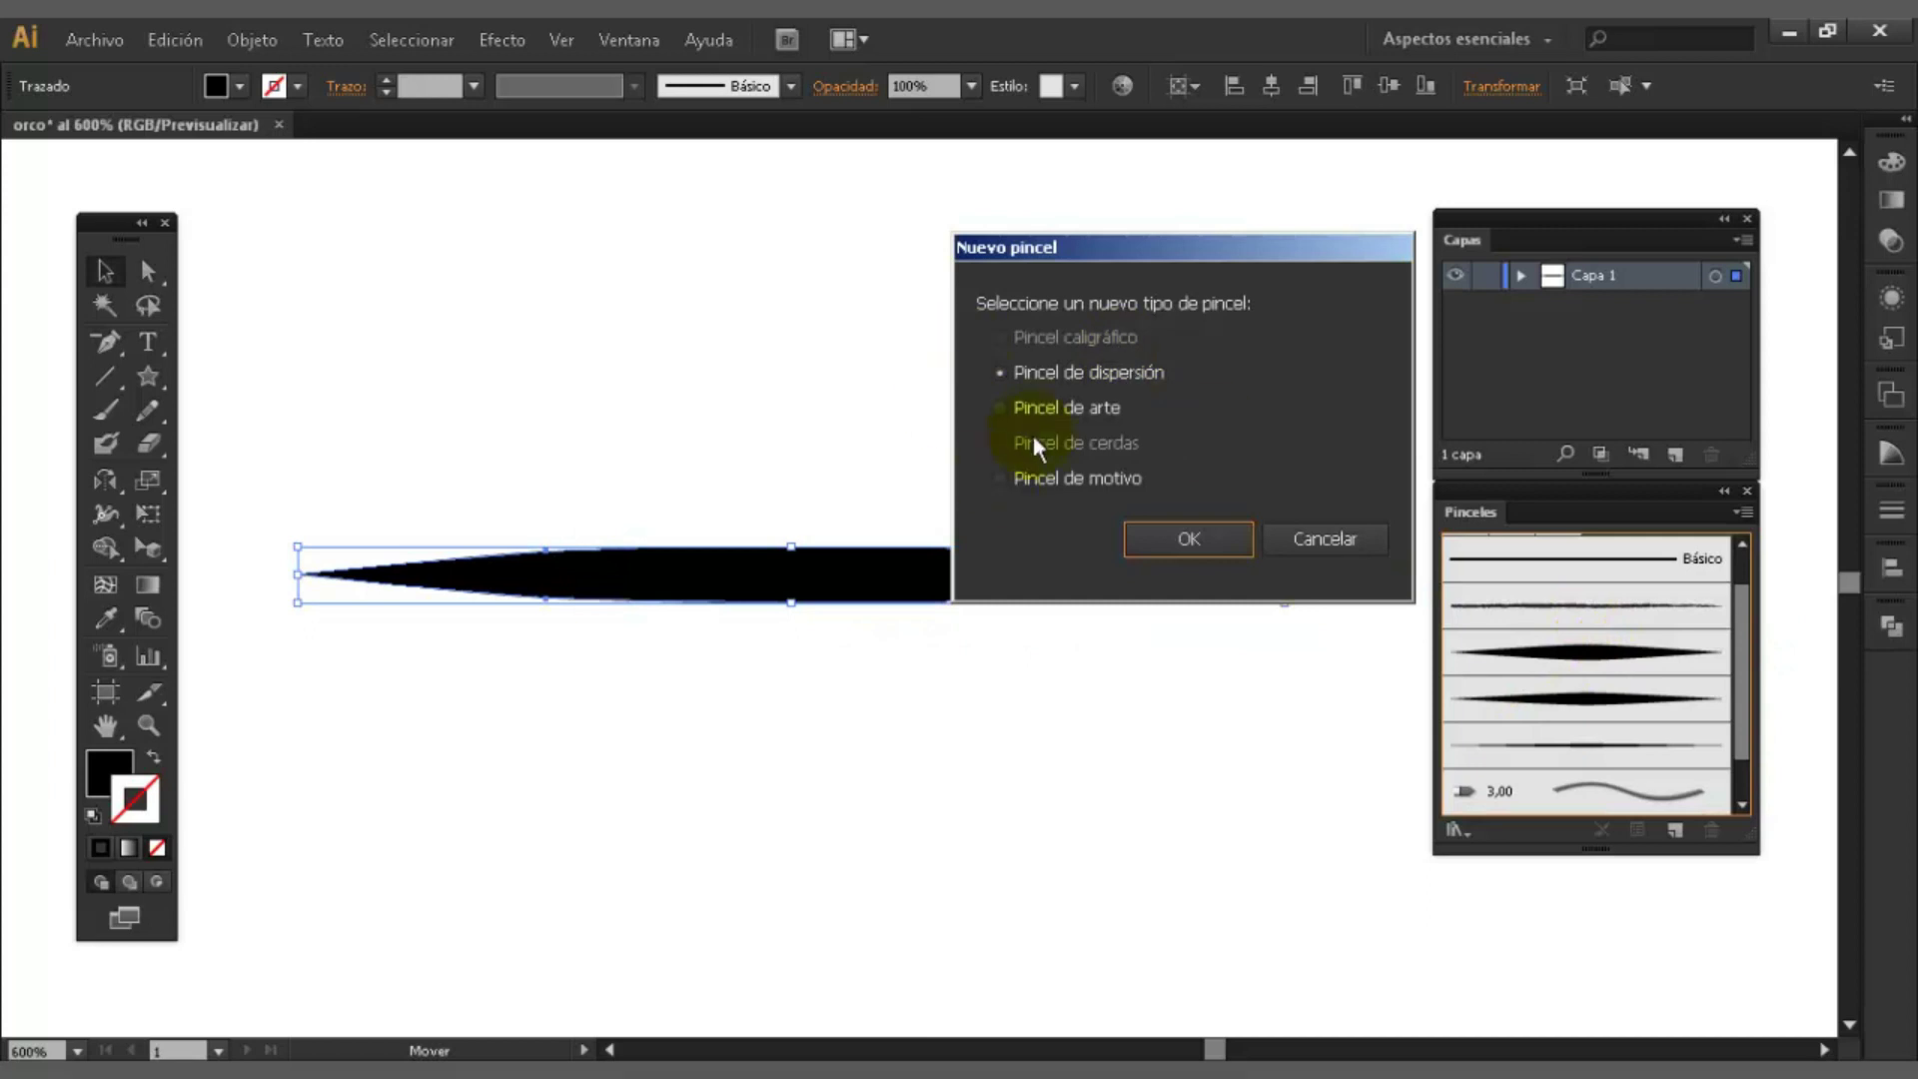
pyautogui.click(1187, 564)
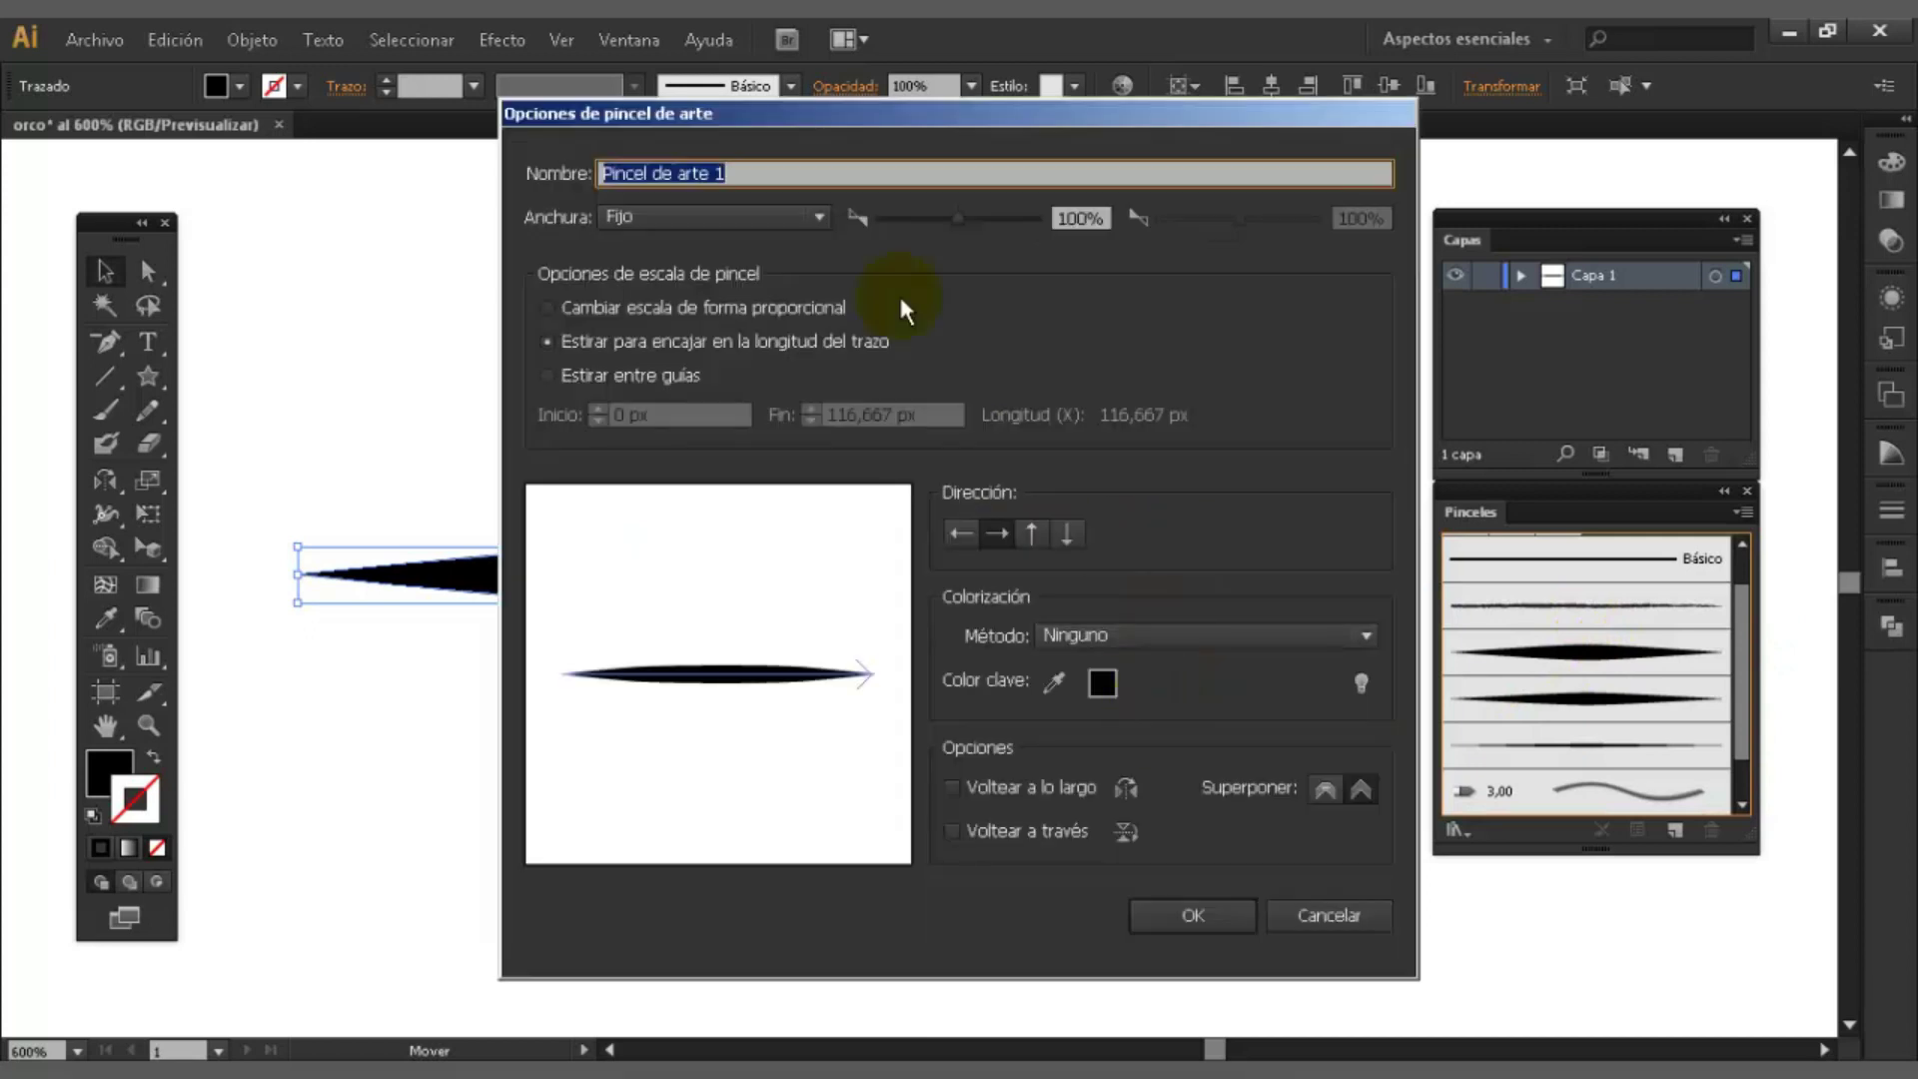
pyautogui.press('BackSpace')
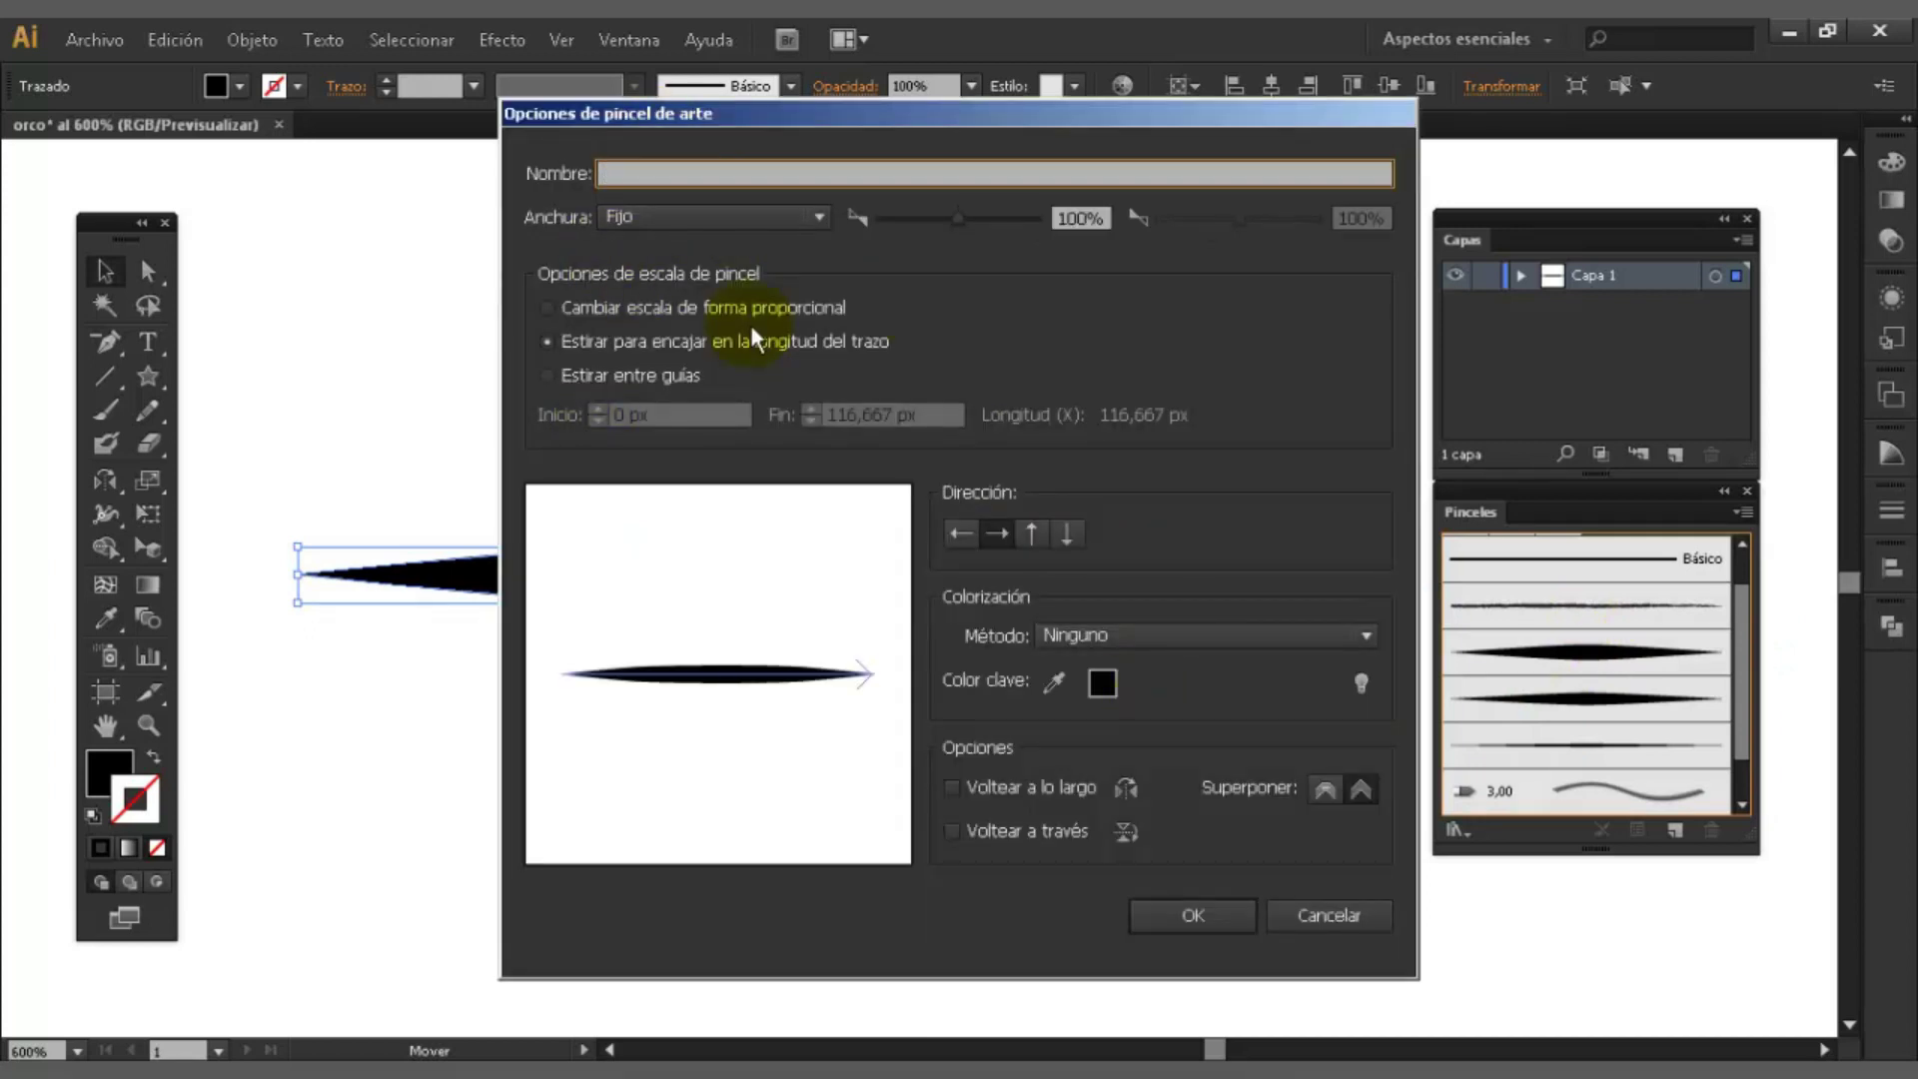
pyautogui.write('detalle medio')
# - Set the detalle medio brush's colorization method to Matices and its width to Presión, and create the brush
pyautogui.click(1240, 644)
pyautogui.click(1221, 702)
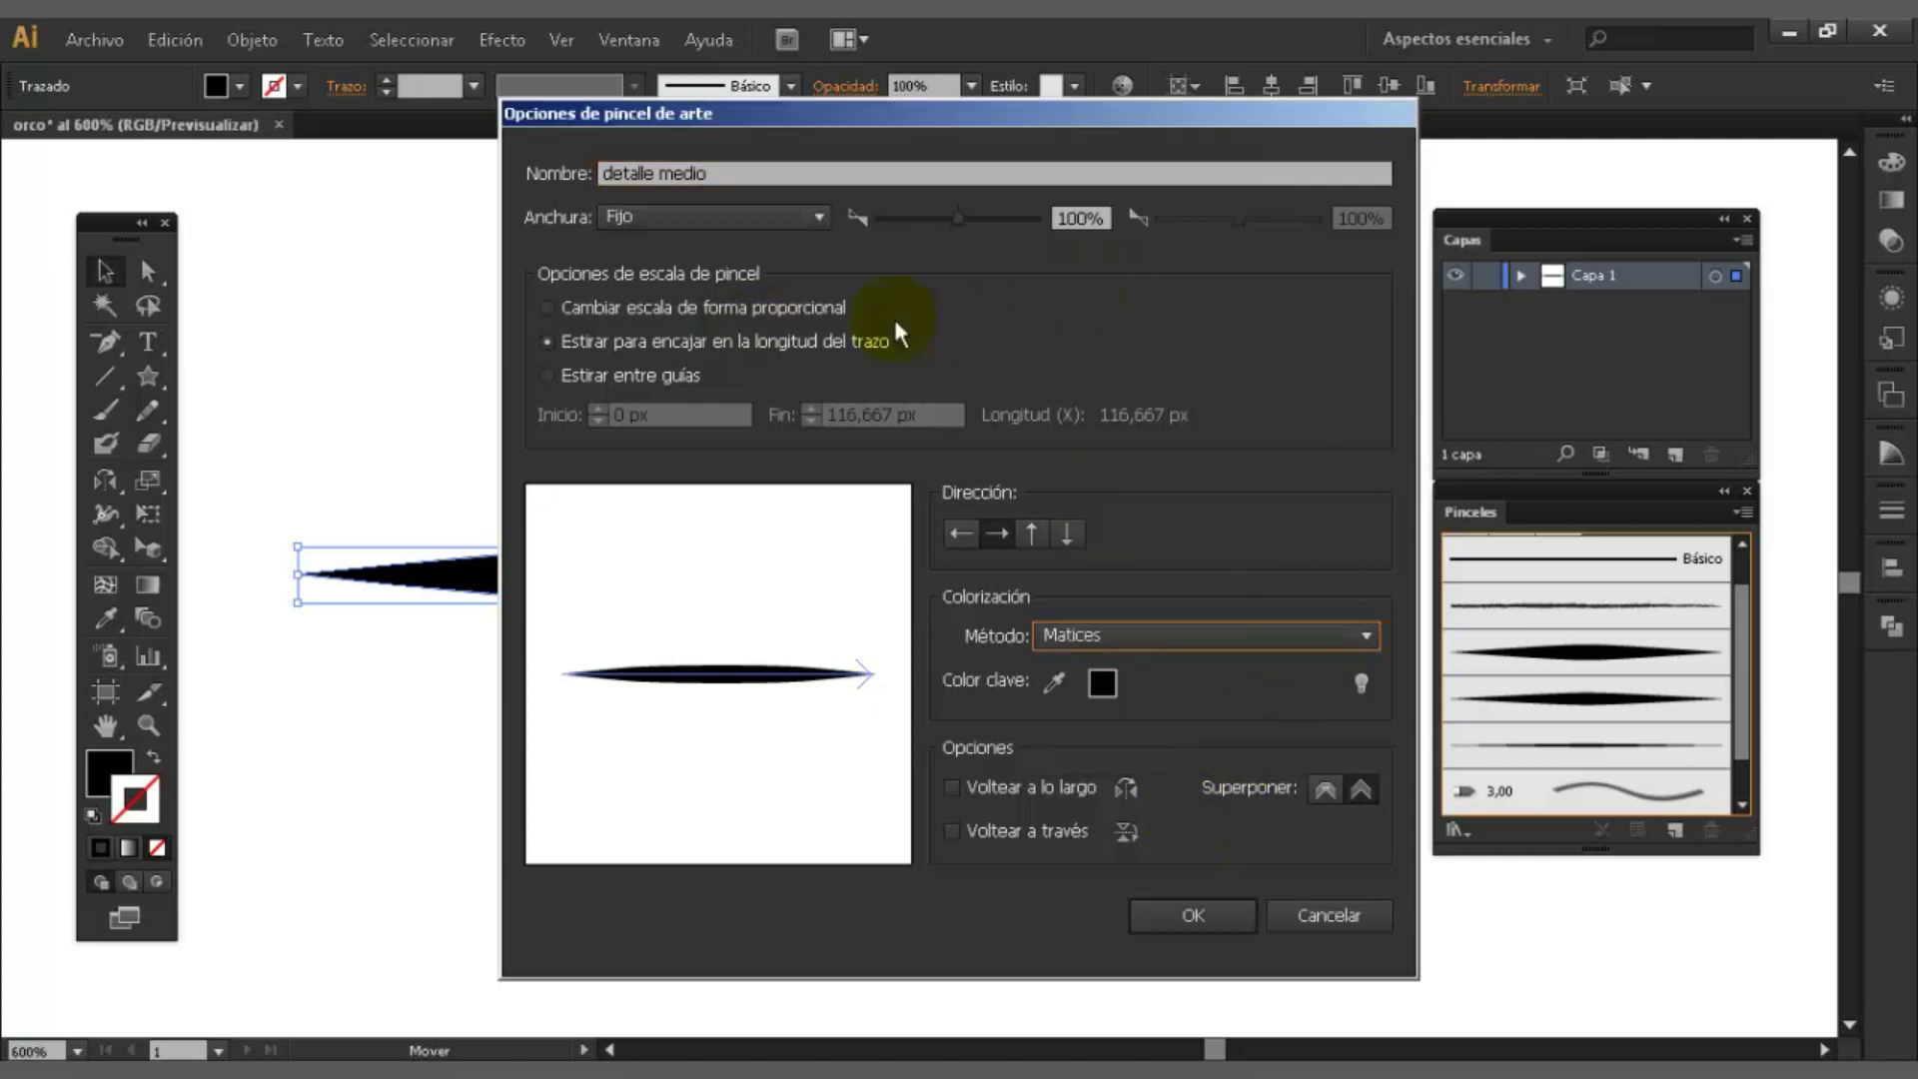
pyautogui.click(745, 214)
pyautogui.click(704, 307)
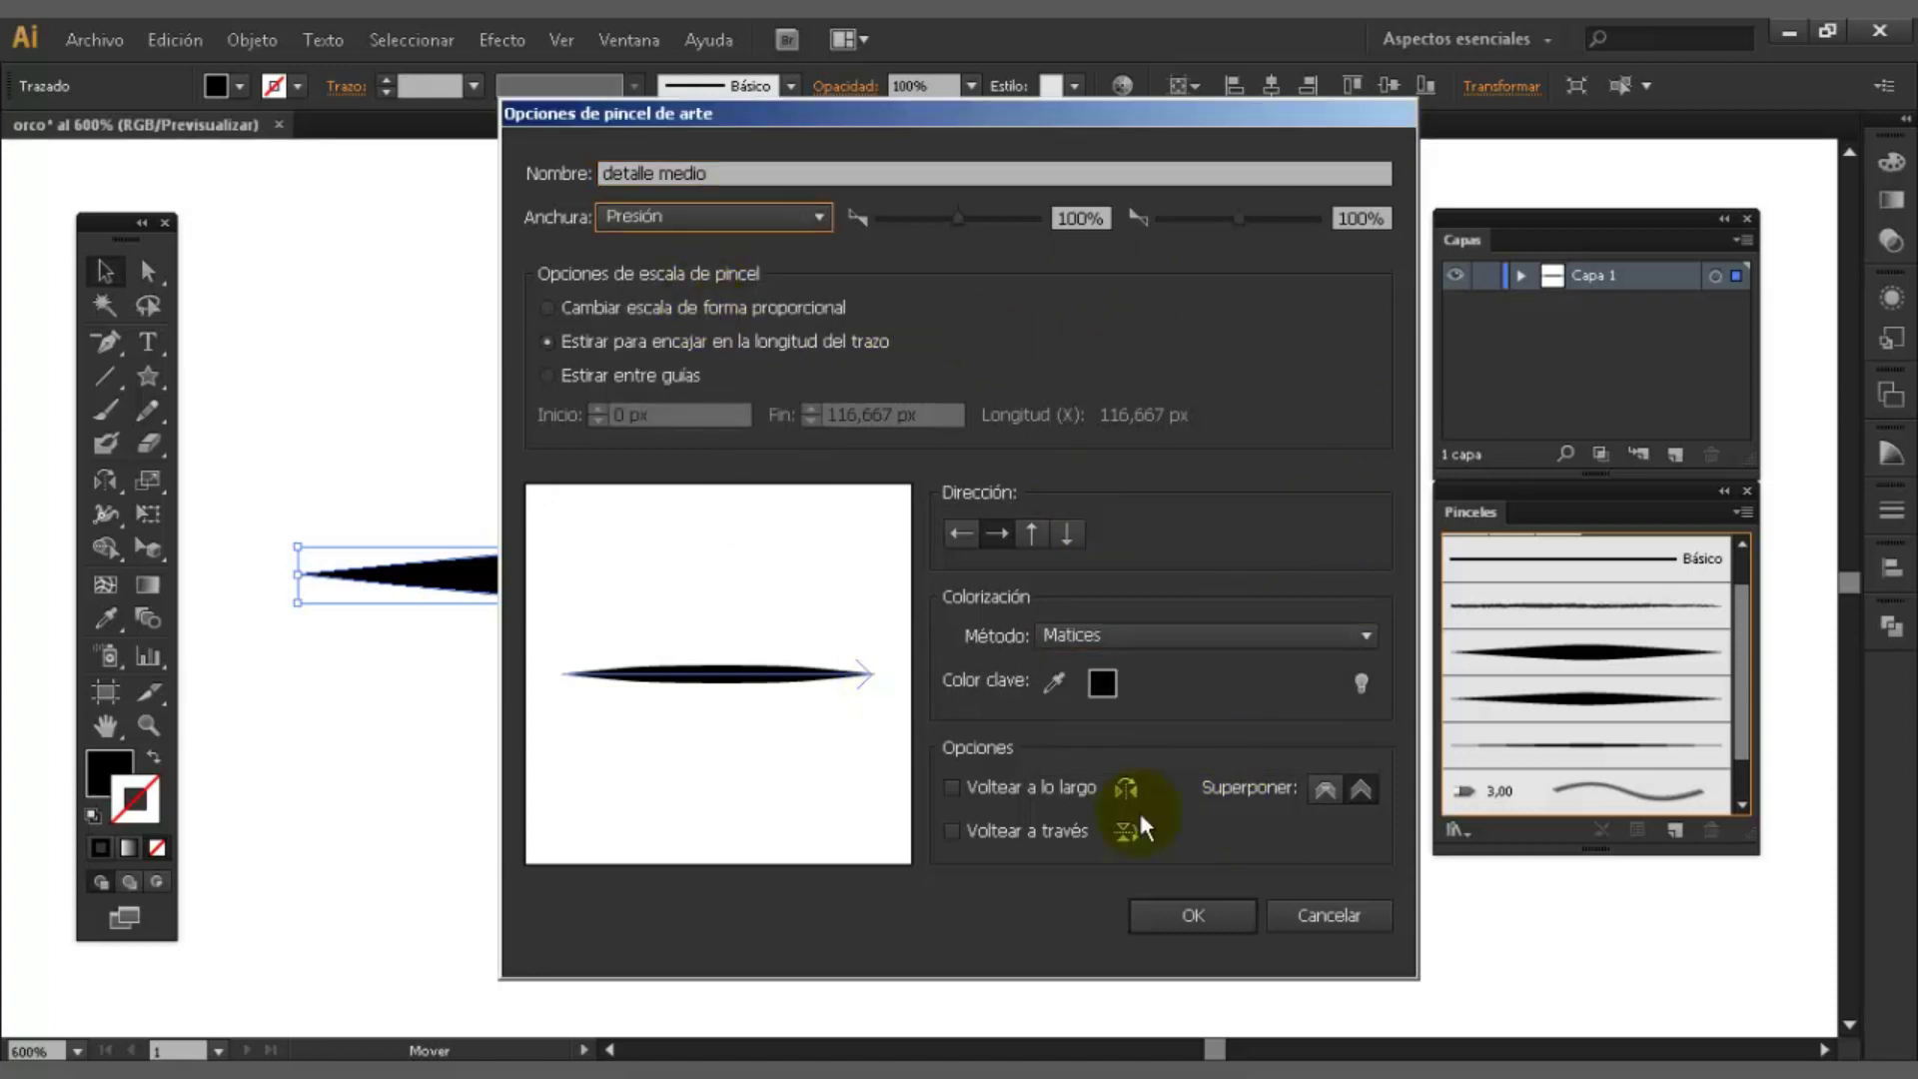
pyautogui.click(1185, 917)
# - Apply the thickest tapered art brush to the black shape's outline and keep the shape selected
pyautogui.moveTo(1747, 636)
pyautogui.mouseDown()
pyautogui.moveTo(1735, 694)
pyautogui.moveTo(1747, 642)
pyautogui.mouseUp()
pyautogui.click(1635, 618)
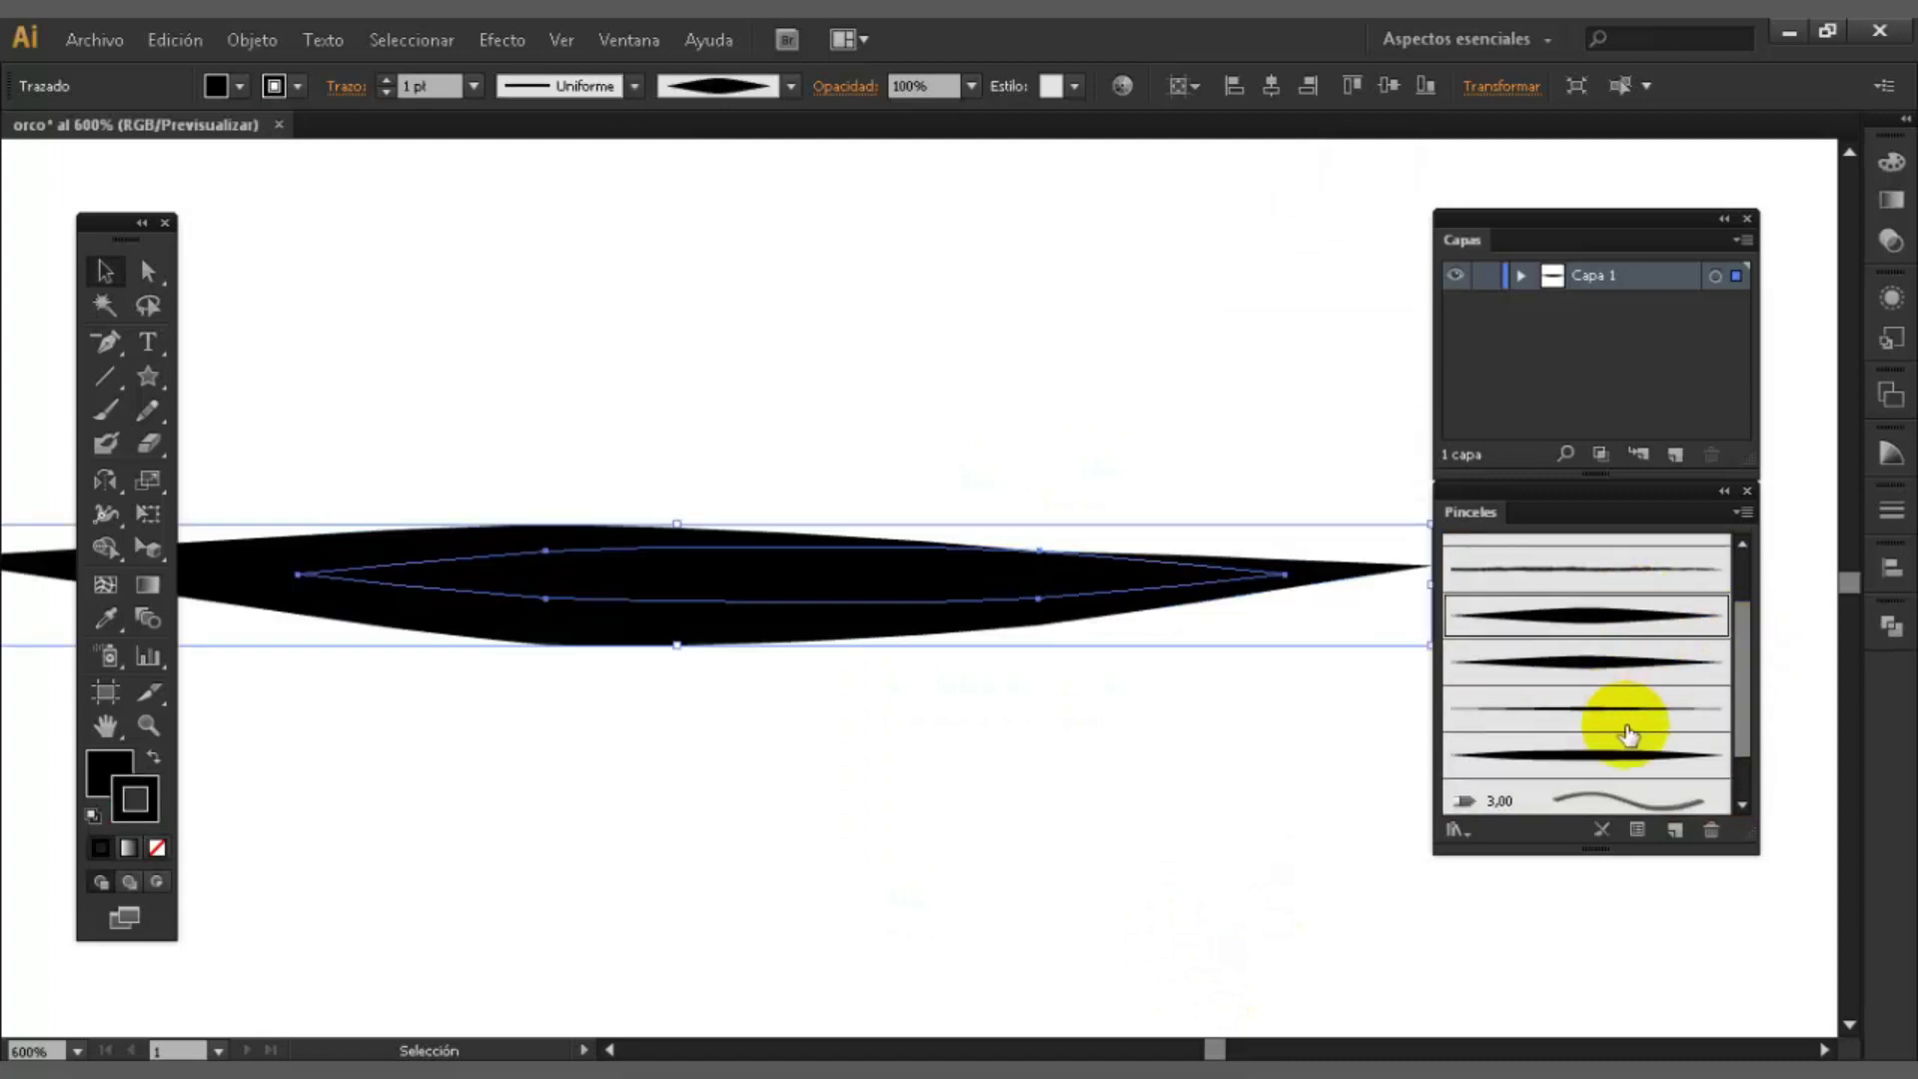
pyautogui.moveTo(630, 351); pyautogui.dragTo(1003, 846)
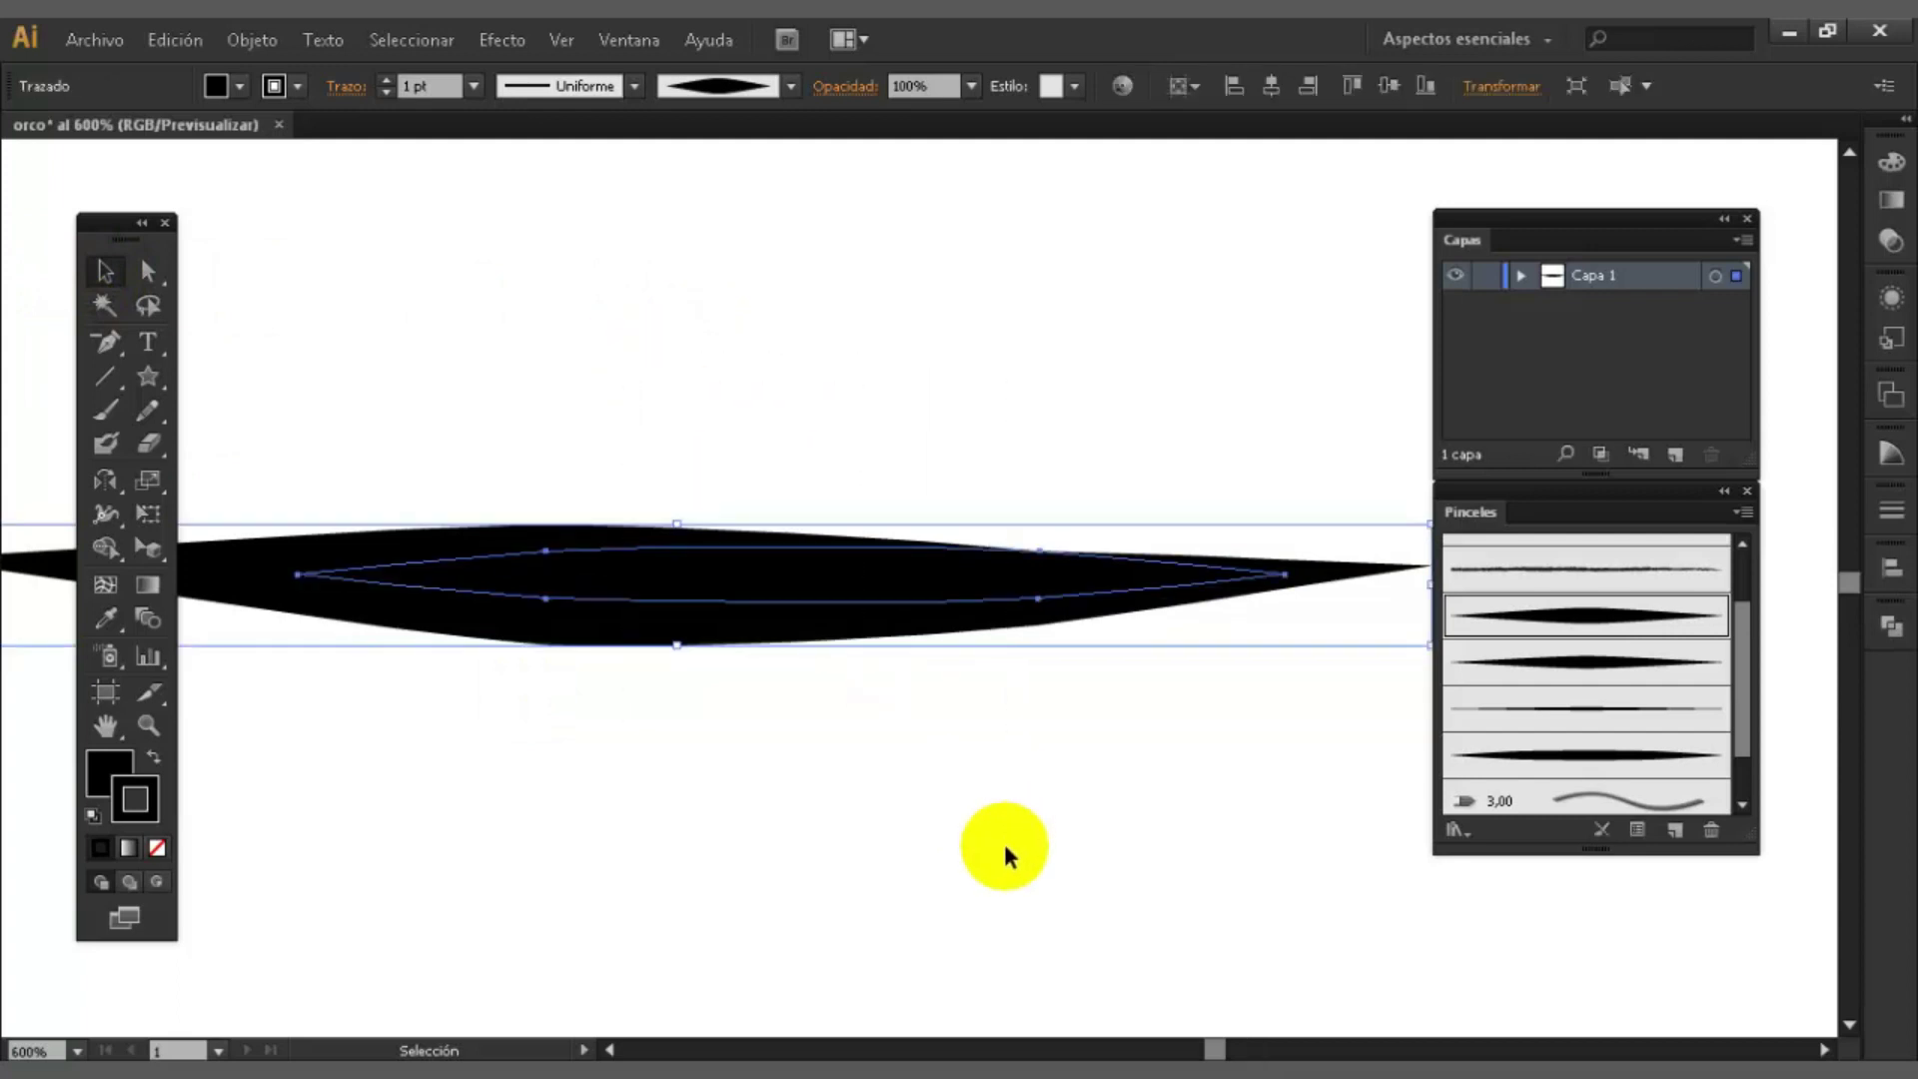
# - Delete the selected black tapered shape from the artboard
pyautogui.press('Delete')
pyautogui.hotkey('ctrl', '-')
pyautogui.hotkey('ctrl', '-')
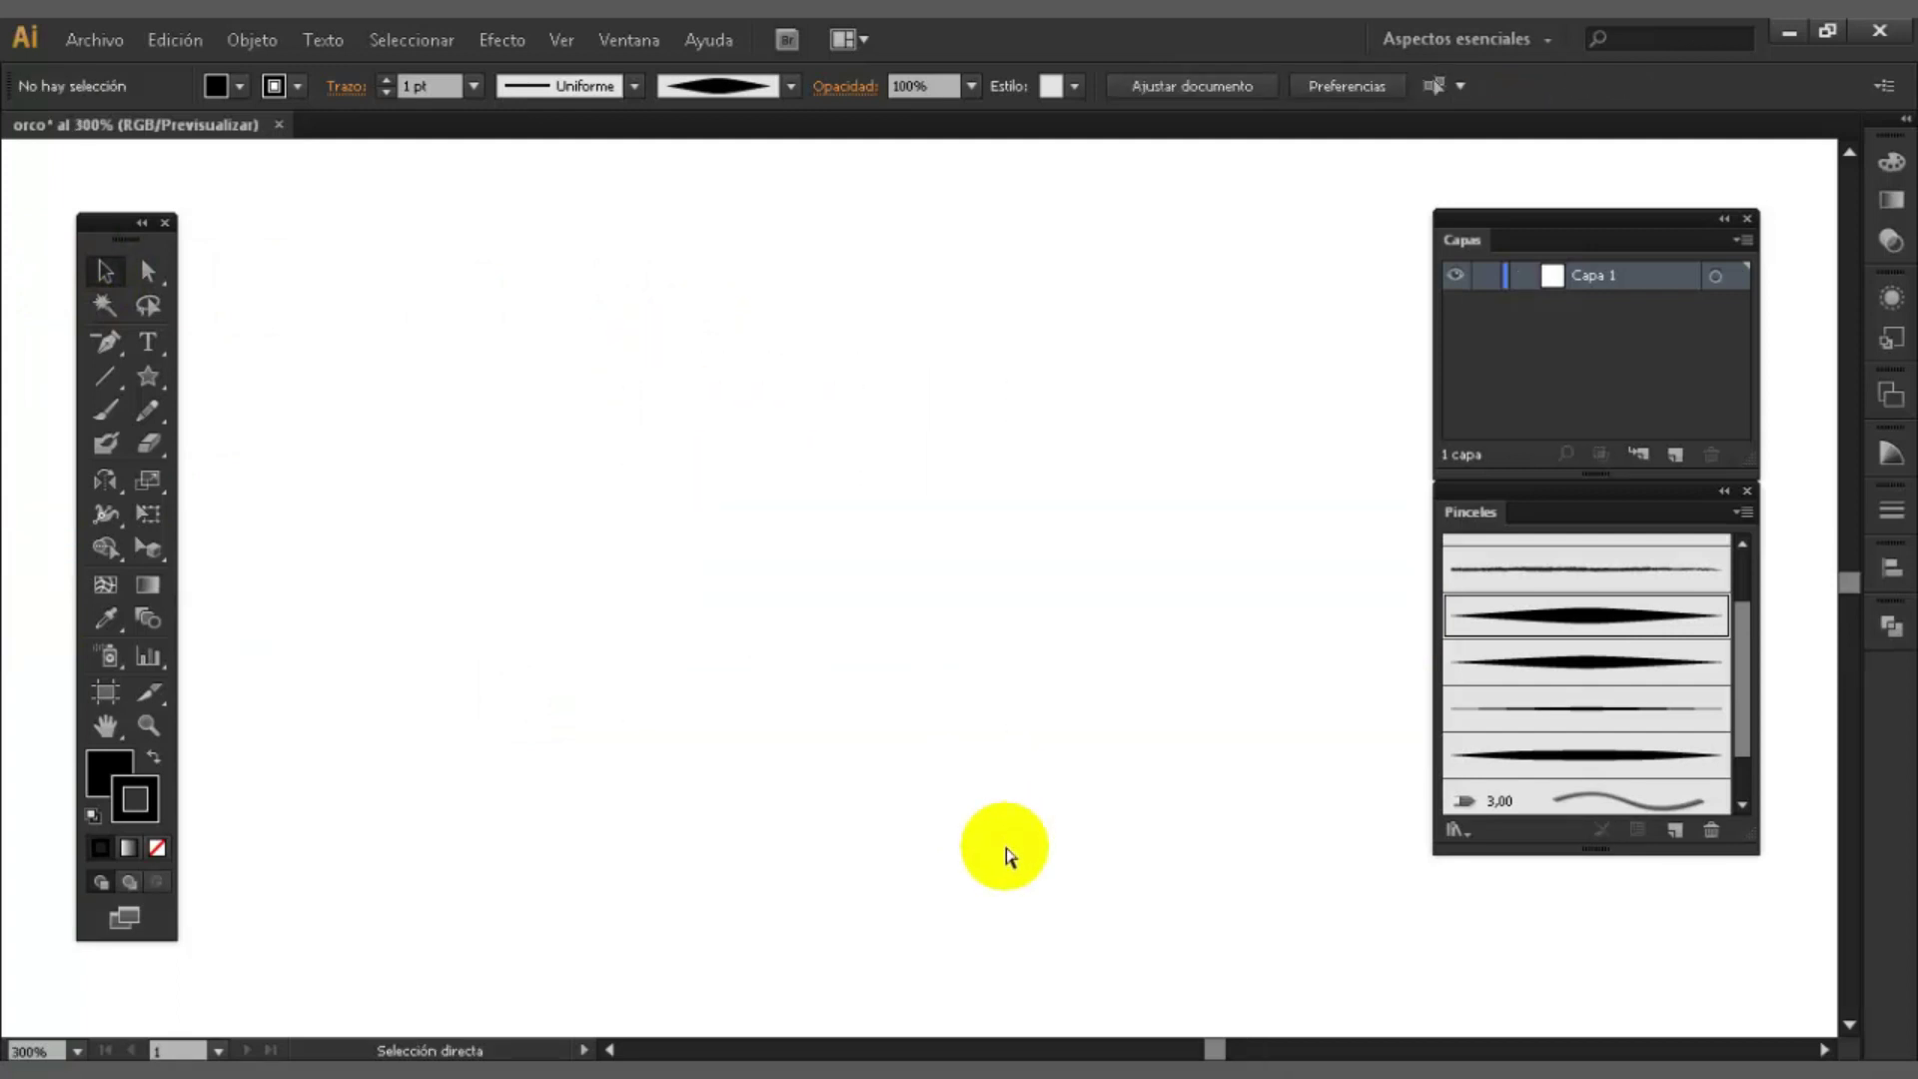
pyautogui.hotkey('ctrl', '1')
pyautogui.hotkey('ctrl', '-')
pyautogui.hotkey('ctrl', '+')
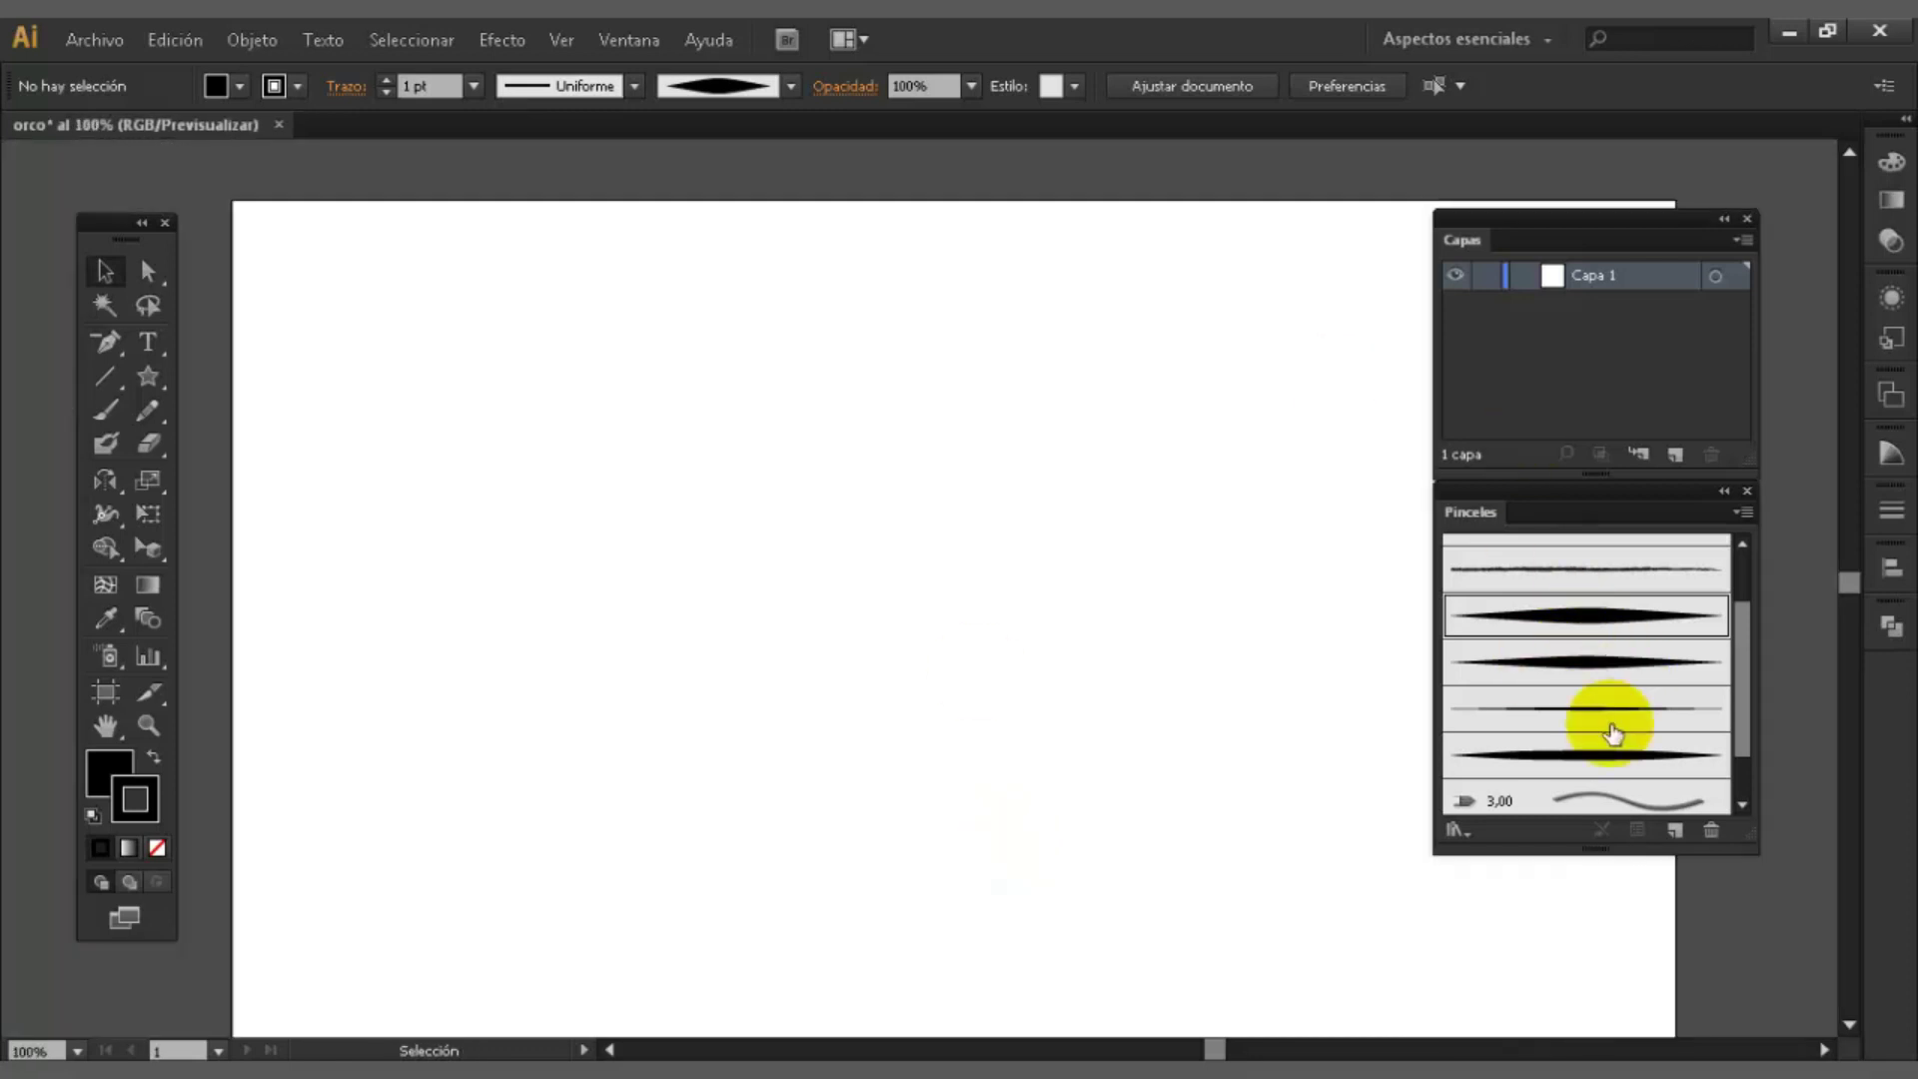
# - Paint five wavy test strokes with the slim rounded art brush using the Paintbrush tool, and delete them all
pyautogui.click(1611, 759)
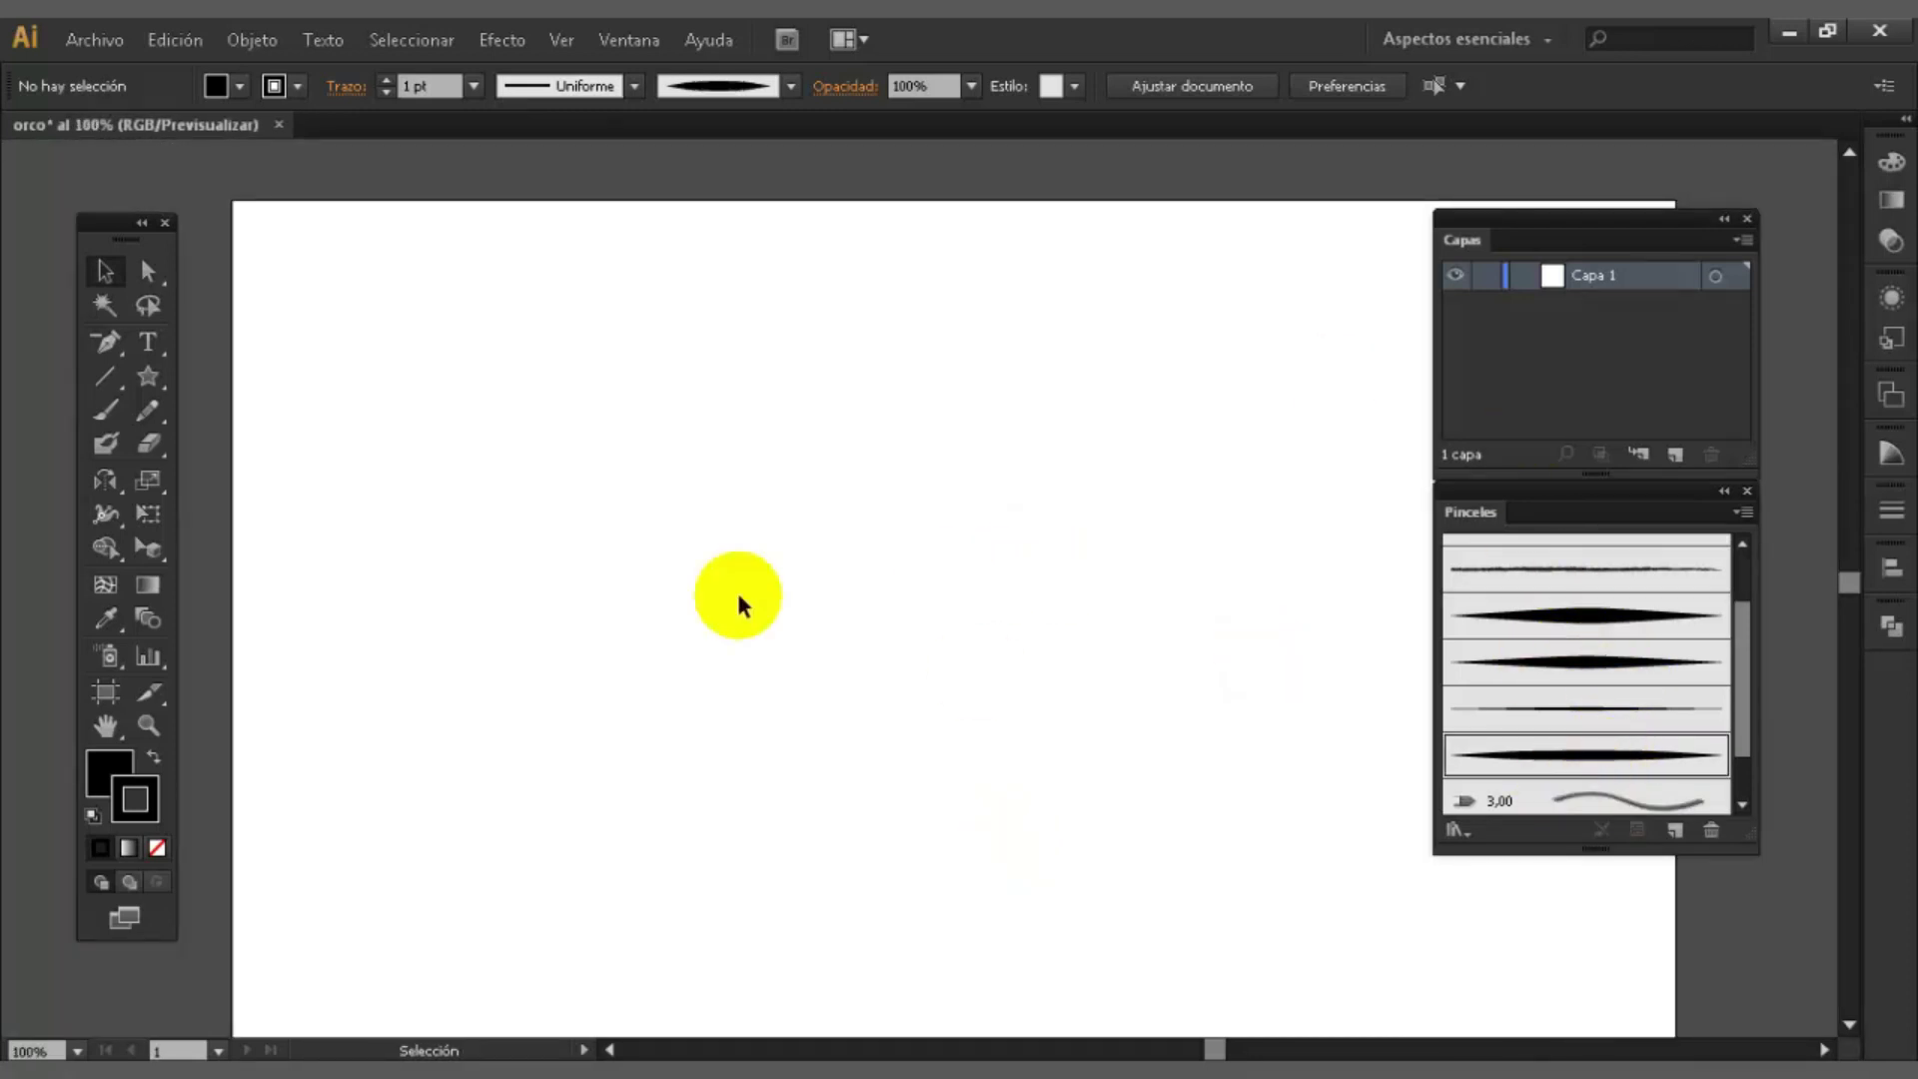
pyautogui.click(112, 419)
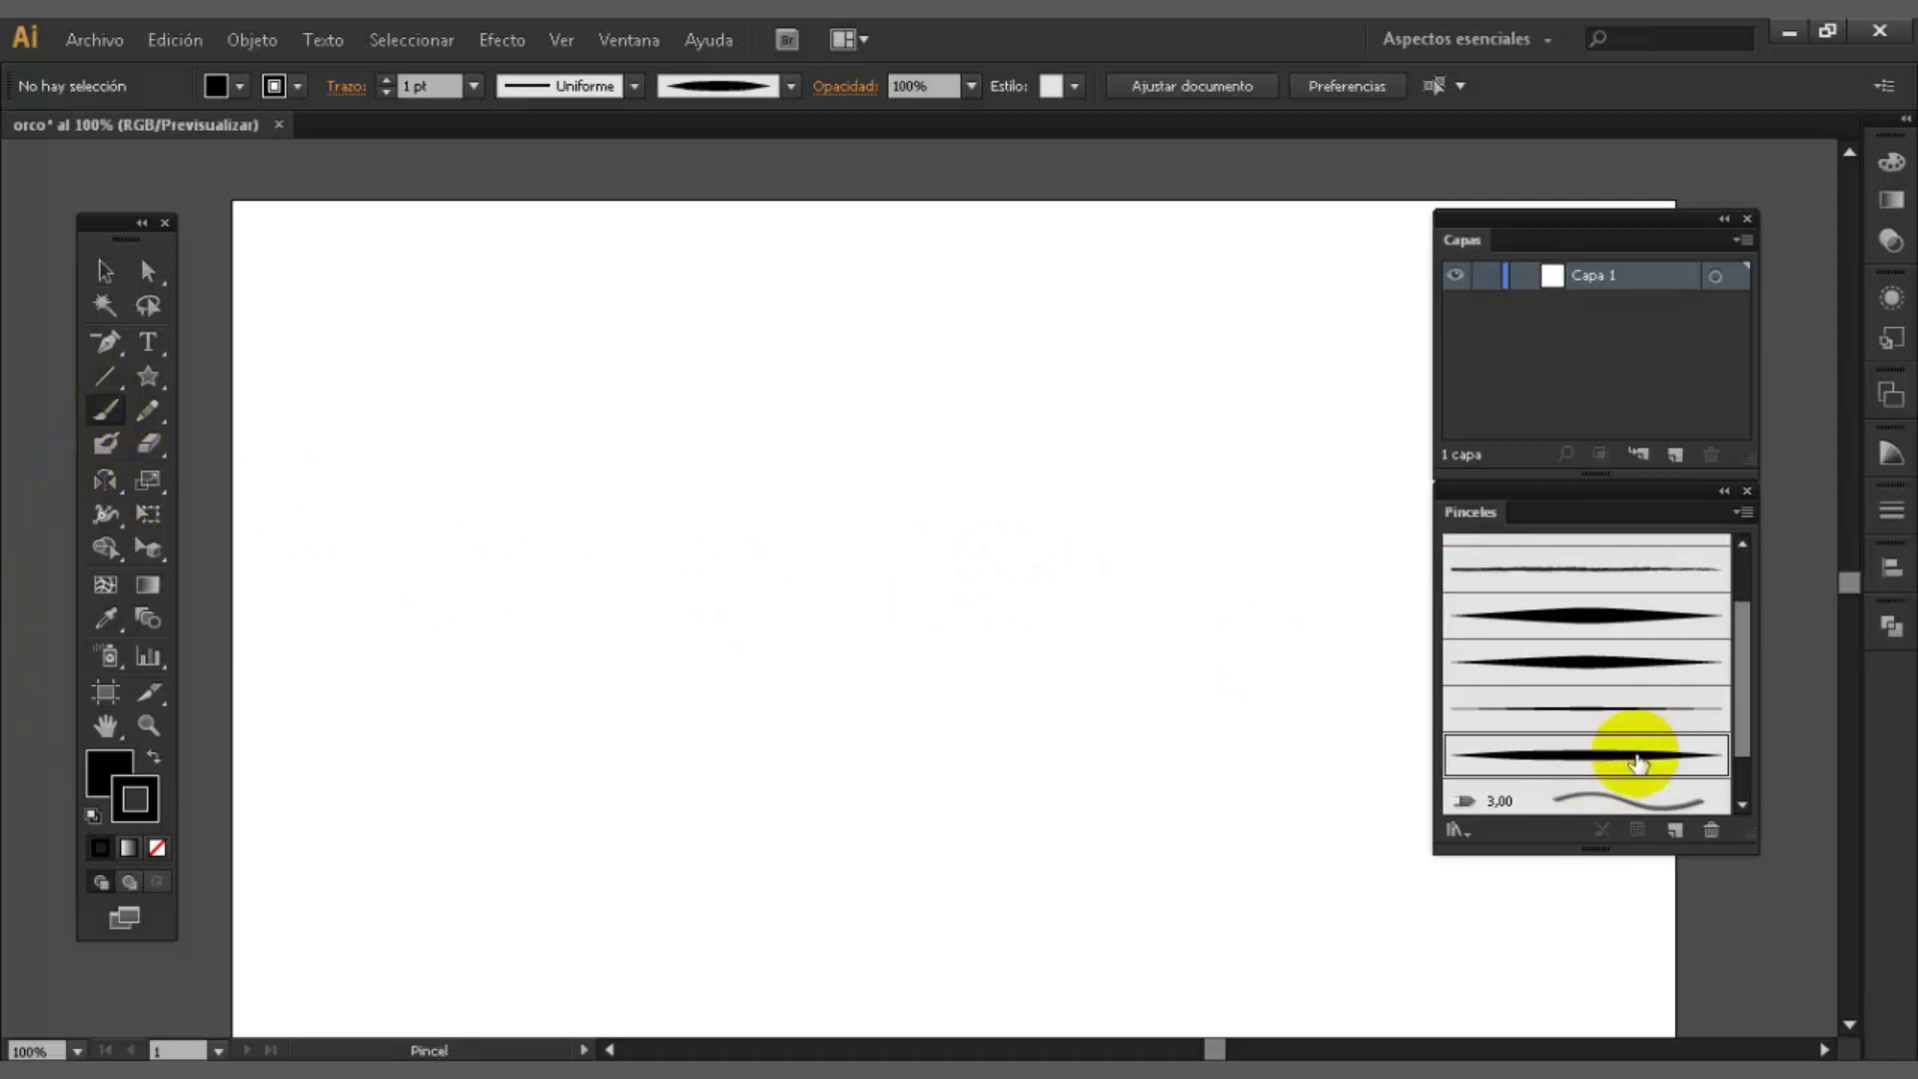
pyautogui.moveTo(496, 679)
pyautogui.mouseDown()
pyautogui.moveTo(758, 423)
pyautogui.moveTo(1207, 769)
pyautogui.mouseUp()
pyautogui.moveTo(456, 460)
pyautogui.mouseDown()
pyautogui.moveTo(570, 347)
pyautogui.moveTo(825, 298)
pyautogui.moveTo(879, 403)
pyautogui.moveTo(1105, 368)
pyautogui.mouseUp()
pyautogui.moveTo(593, 829)
pyautogui.mouseDown()
pyautogui.moveTo(621, 779)
pyautogui.moveTo(653, 849)
pyautogui.moveTo(807, 868)
pyautogui.mouseUp()
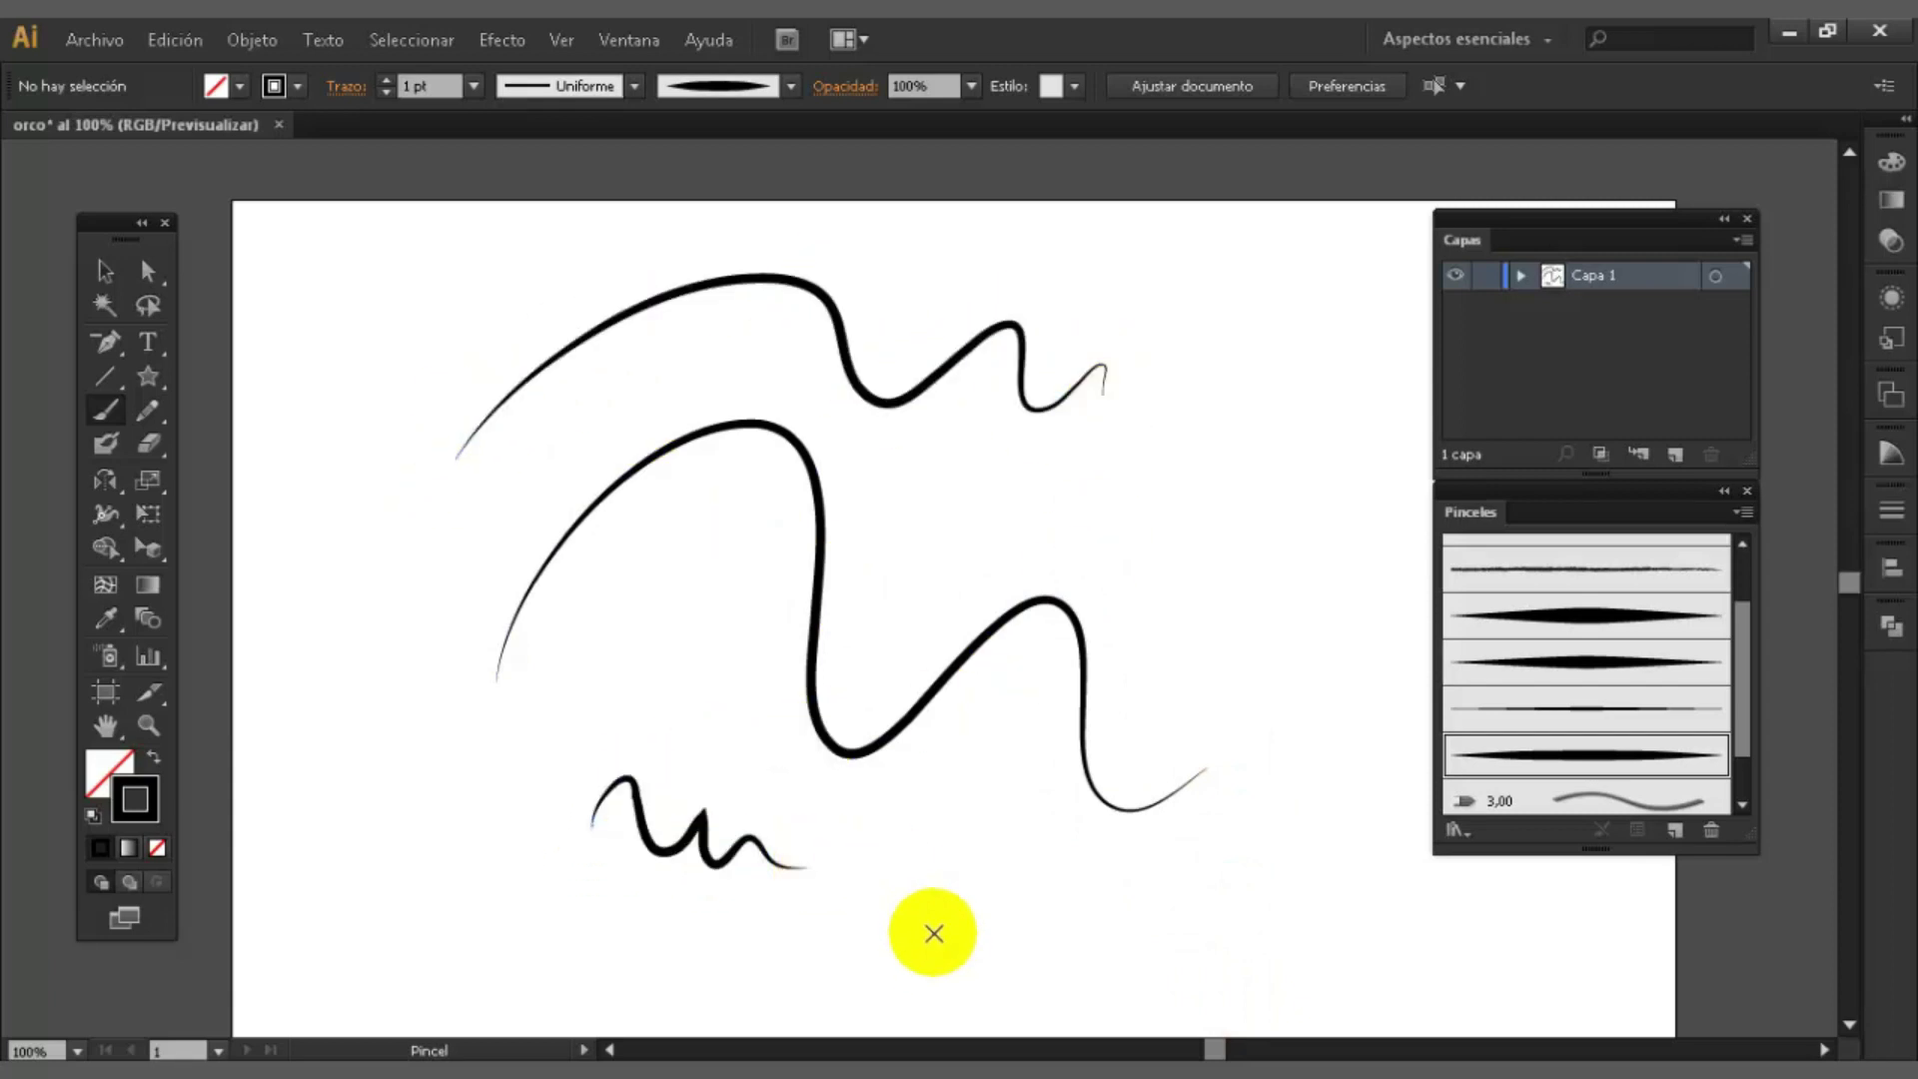
pyautogui.hotkey('ctrl', '+')
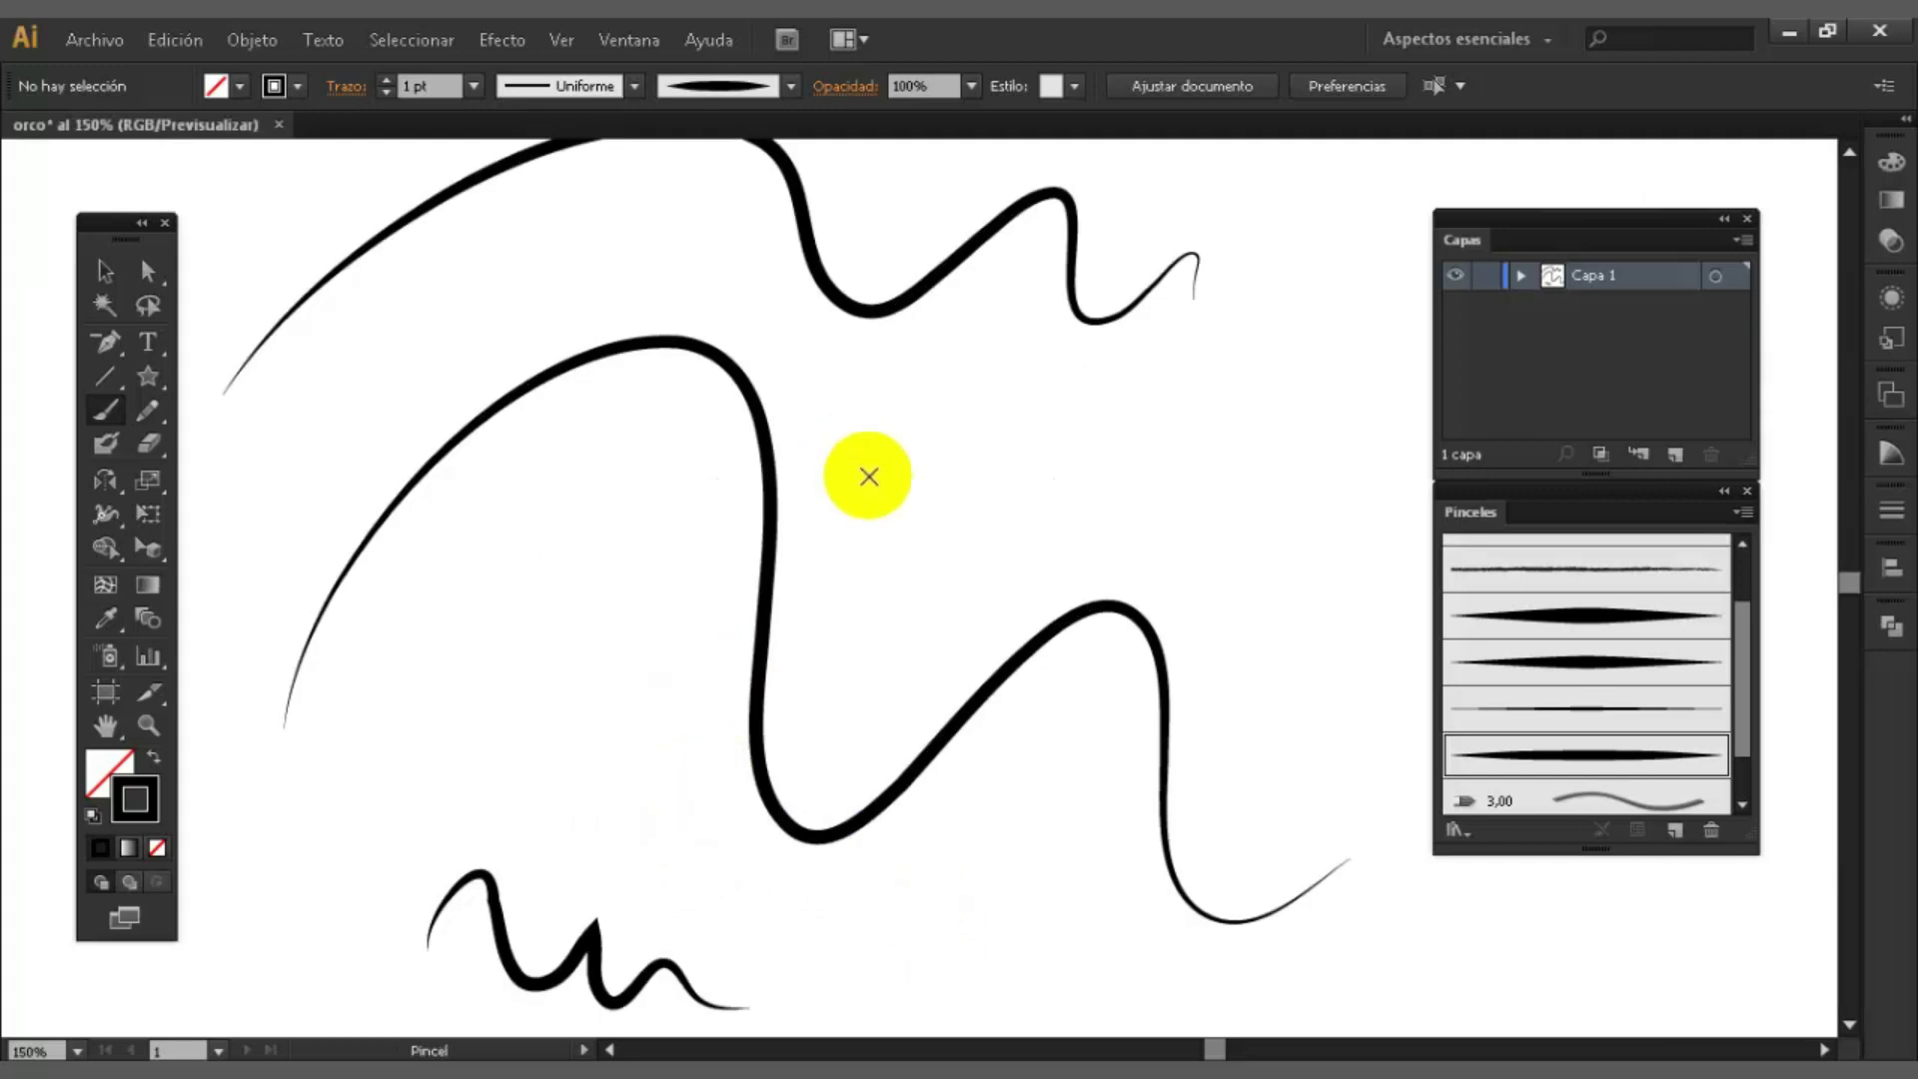
pyautogui.moveTo(856, 535)
pyautogui.mouseDown()
pyautogui.moveTo(1264, 495)
pyautogui.moveTo(1308, 577)
pyautogui.mouseUp()
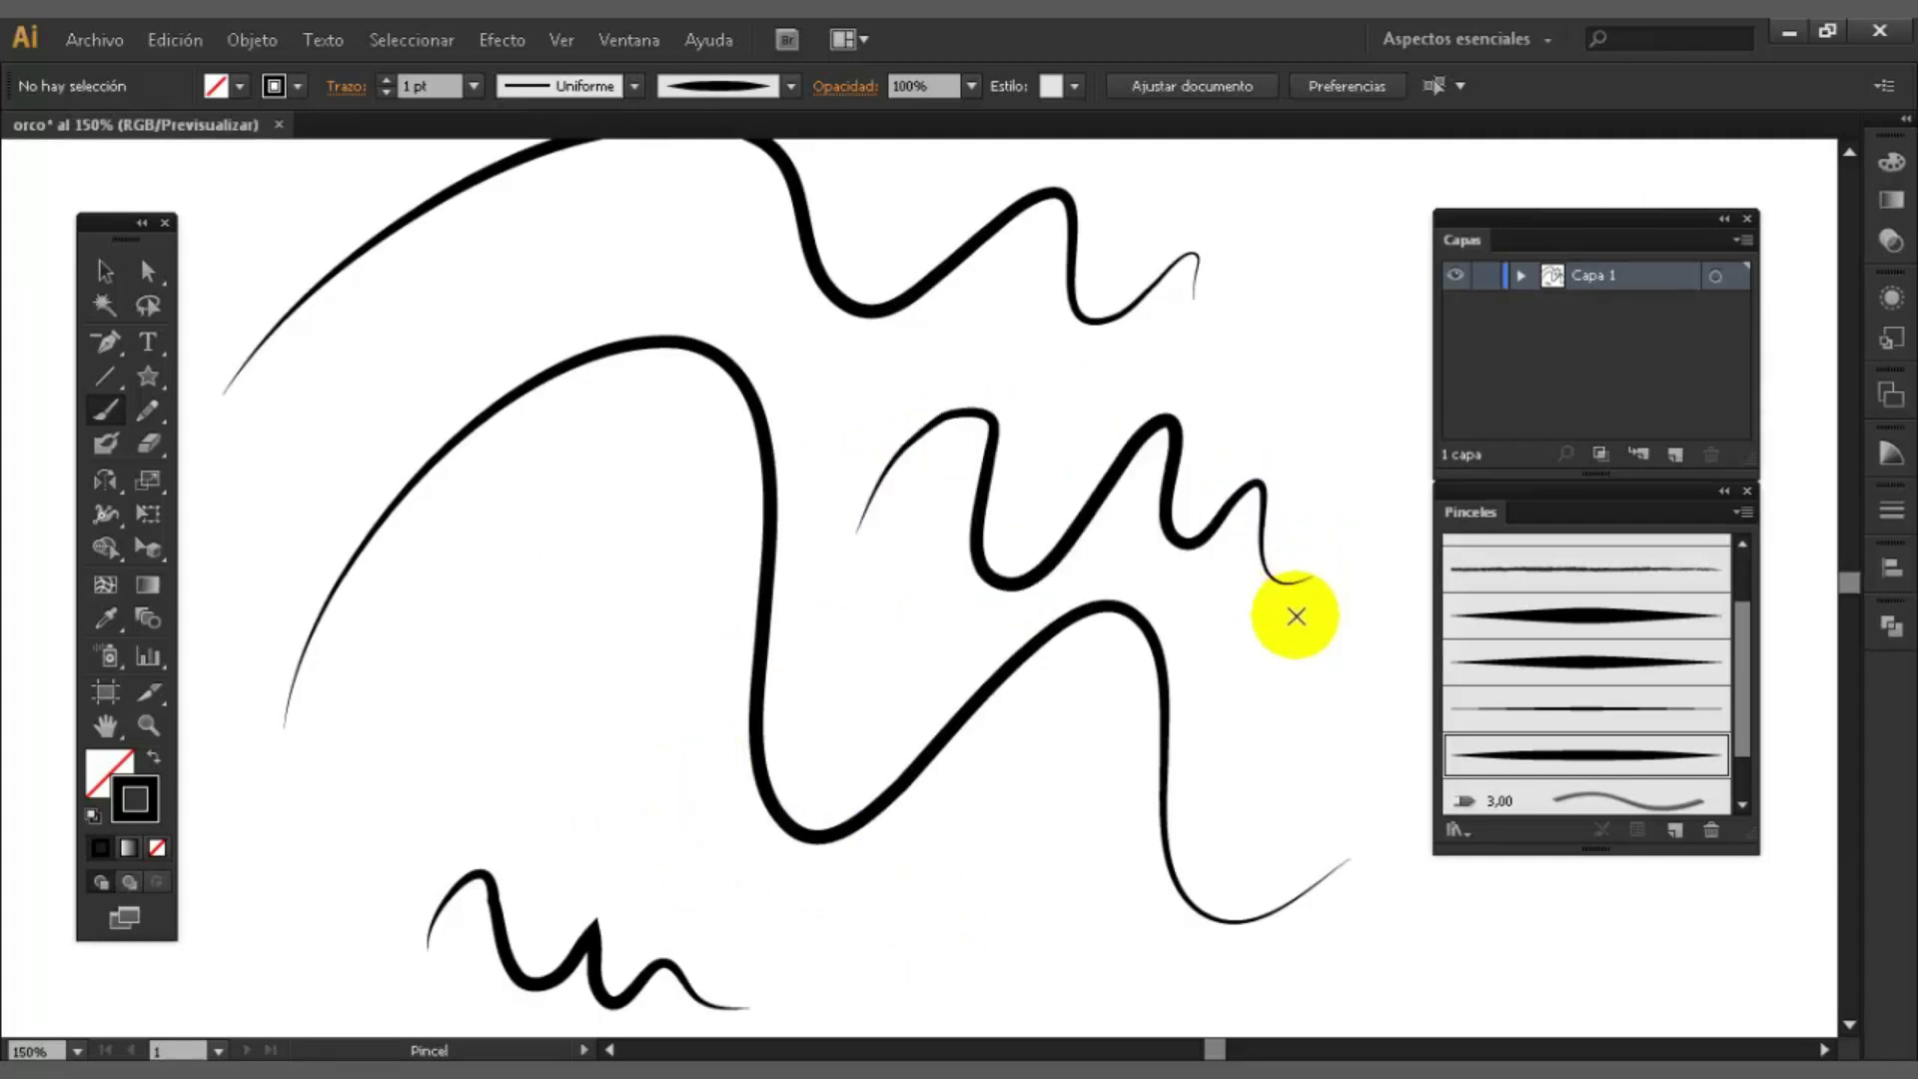
pyautogui.moveTo(490, 704)
pyautogui.mouseDown()
pyautogui.moveTo(621, 569)
pyautogui.moveTo(650, 749)
pyautogui.moveTo(849, 954)
pyautogui.mouseUp()
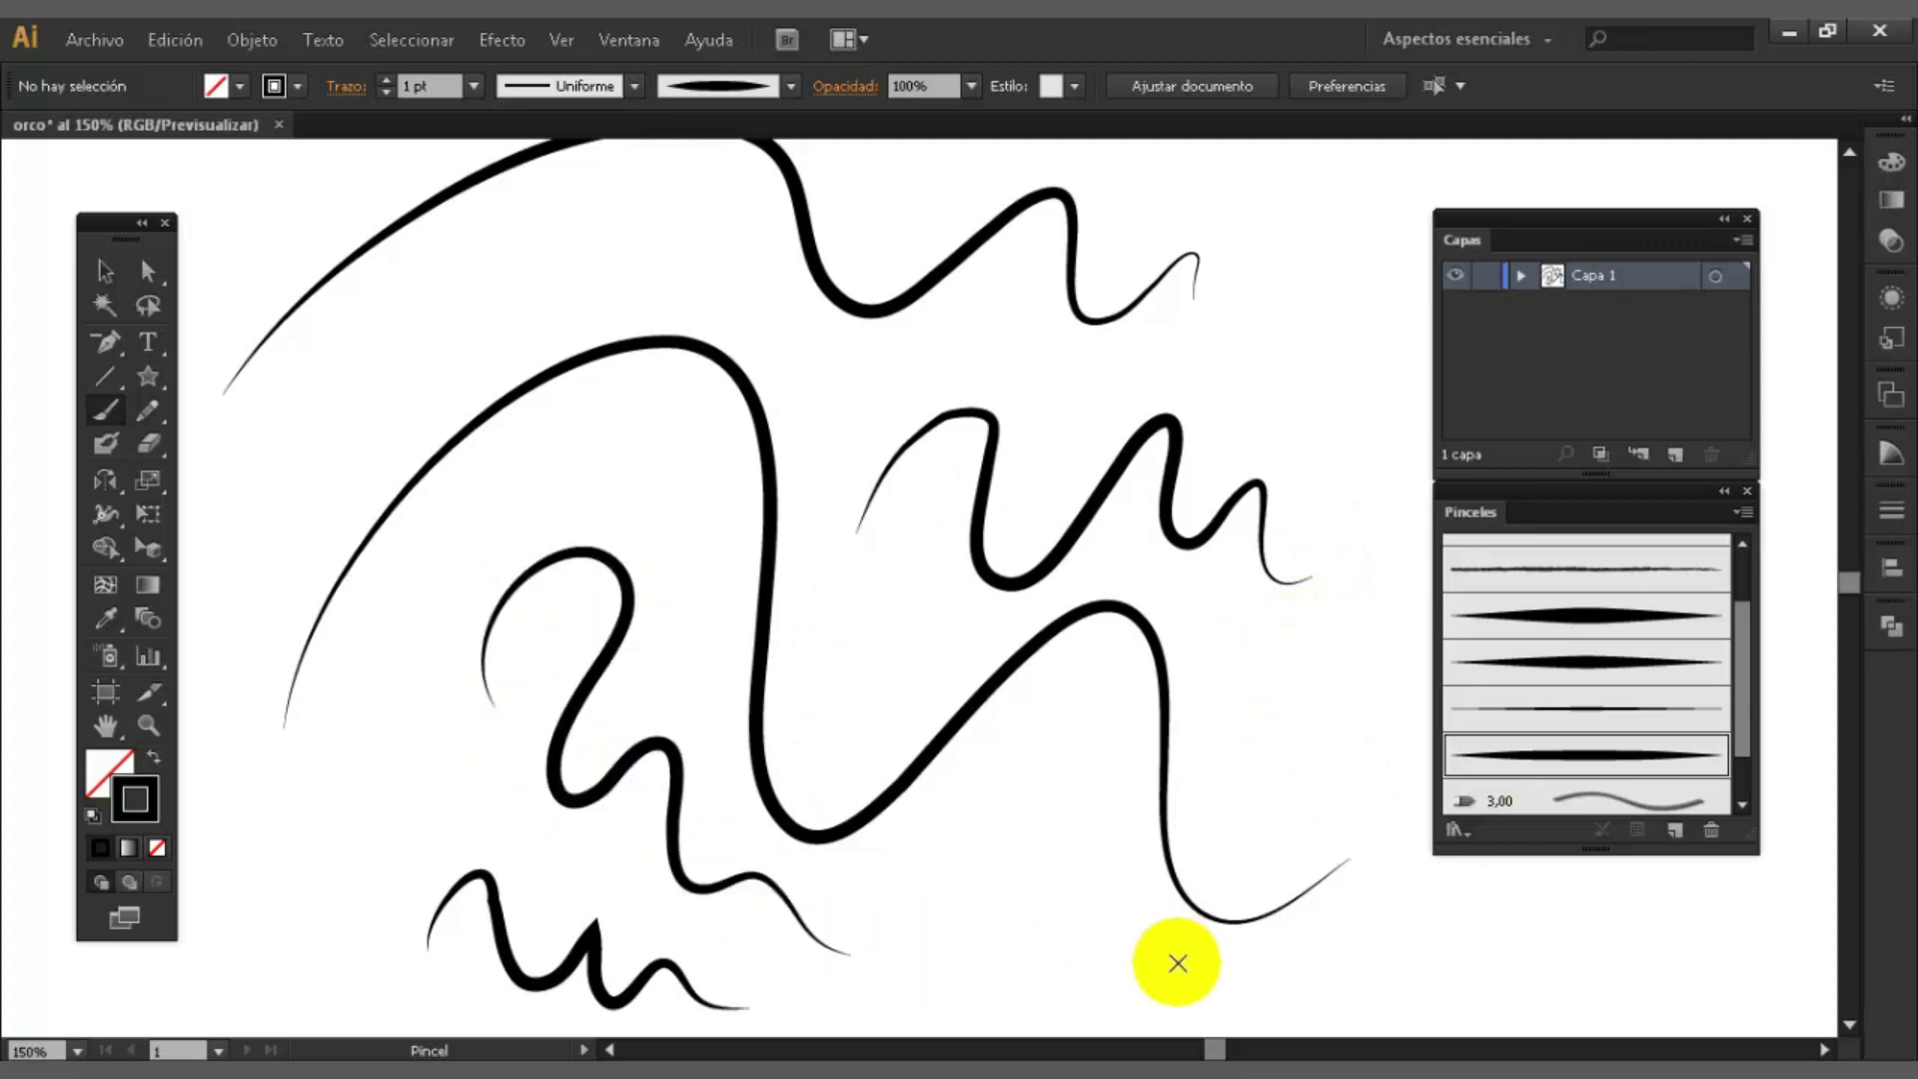
pyautogui.hotkey('ctrl', 'a')
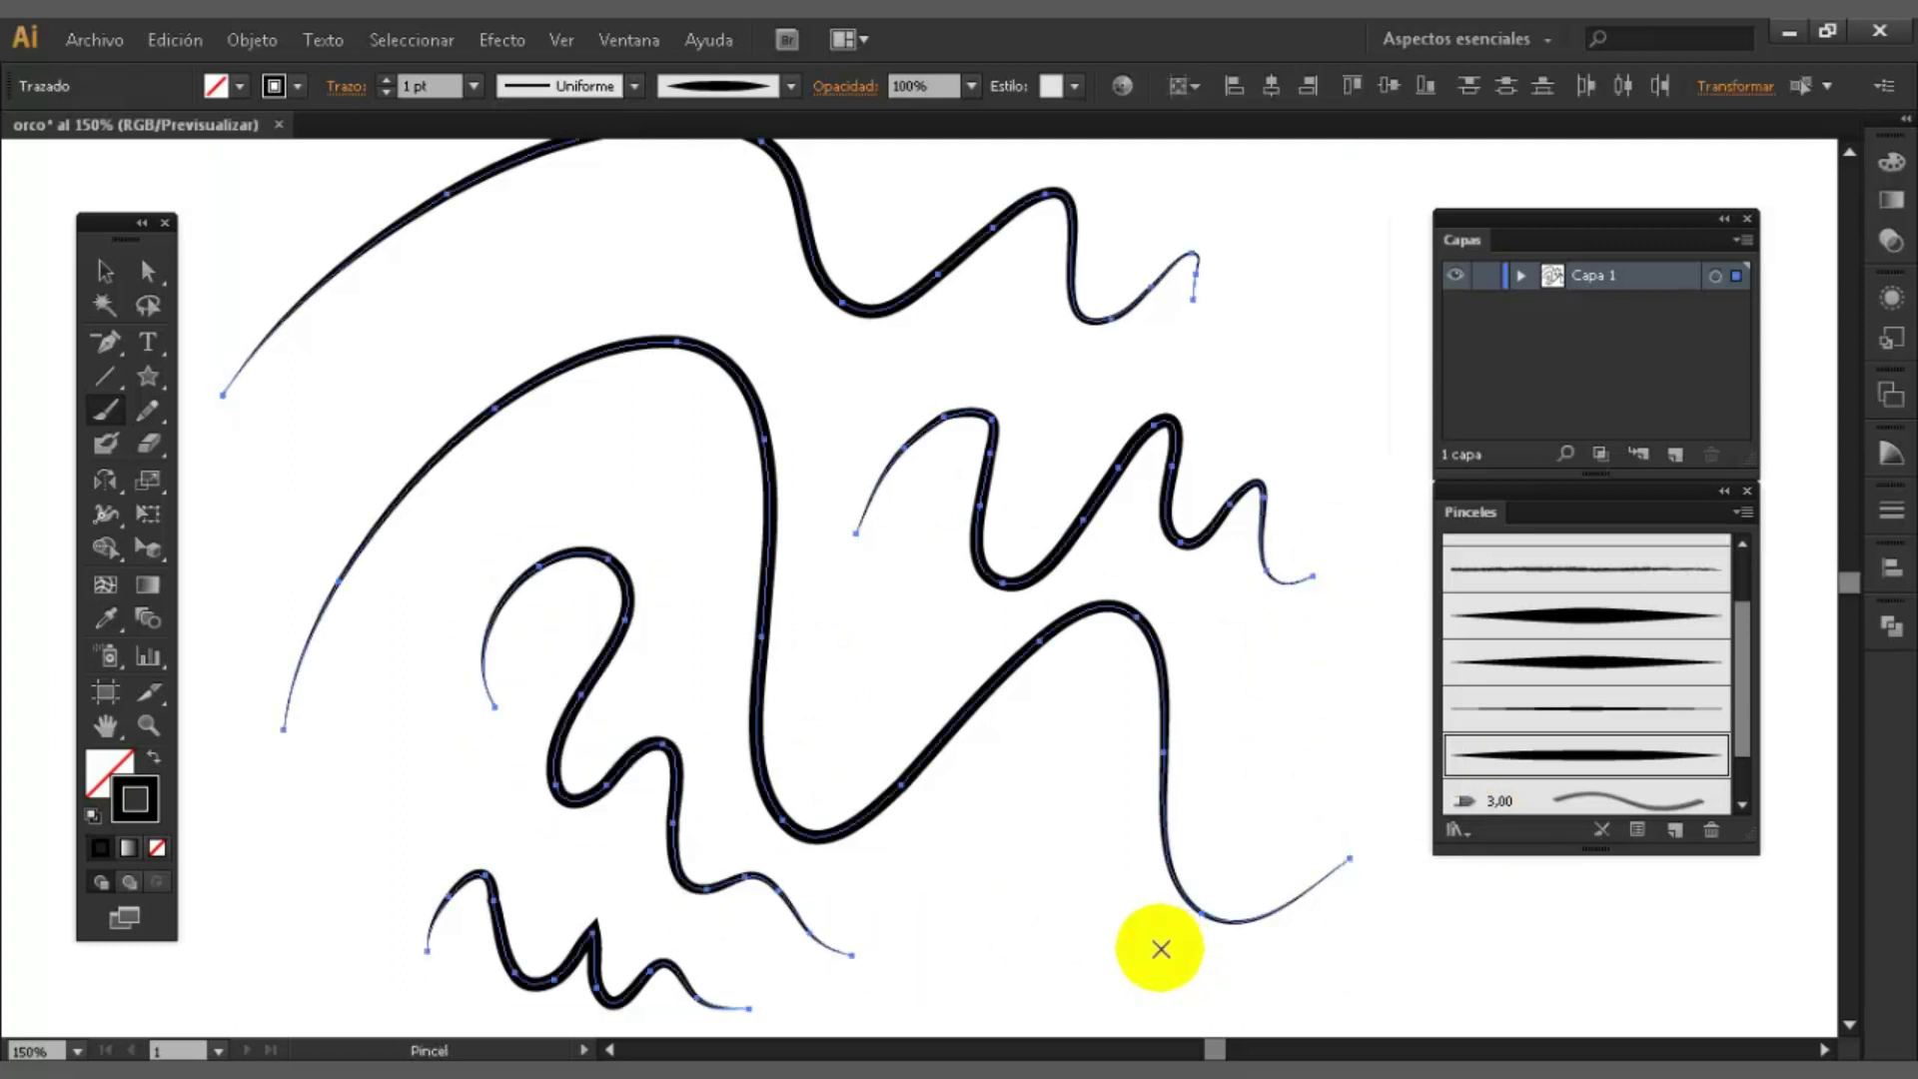
pyautogui.press('Delete')
# - Paint one wavy test stroke with the thinnest art brush and another above it with the second-thickest tapered brush
pyautogui.click(1636, 711)
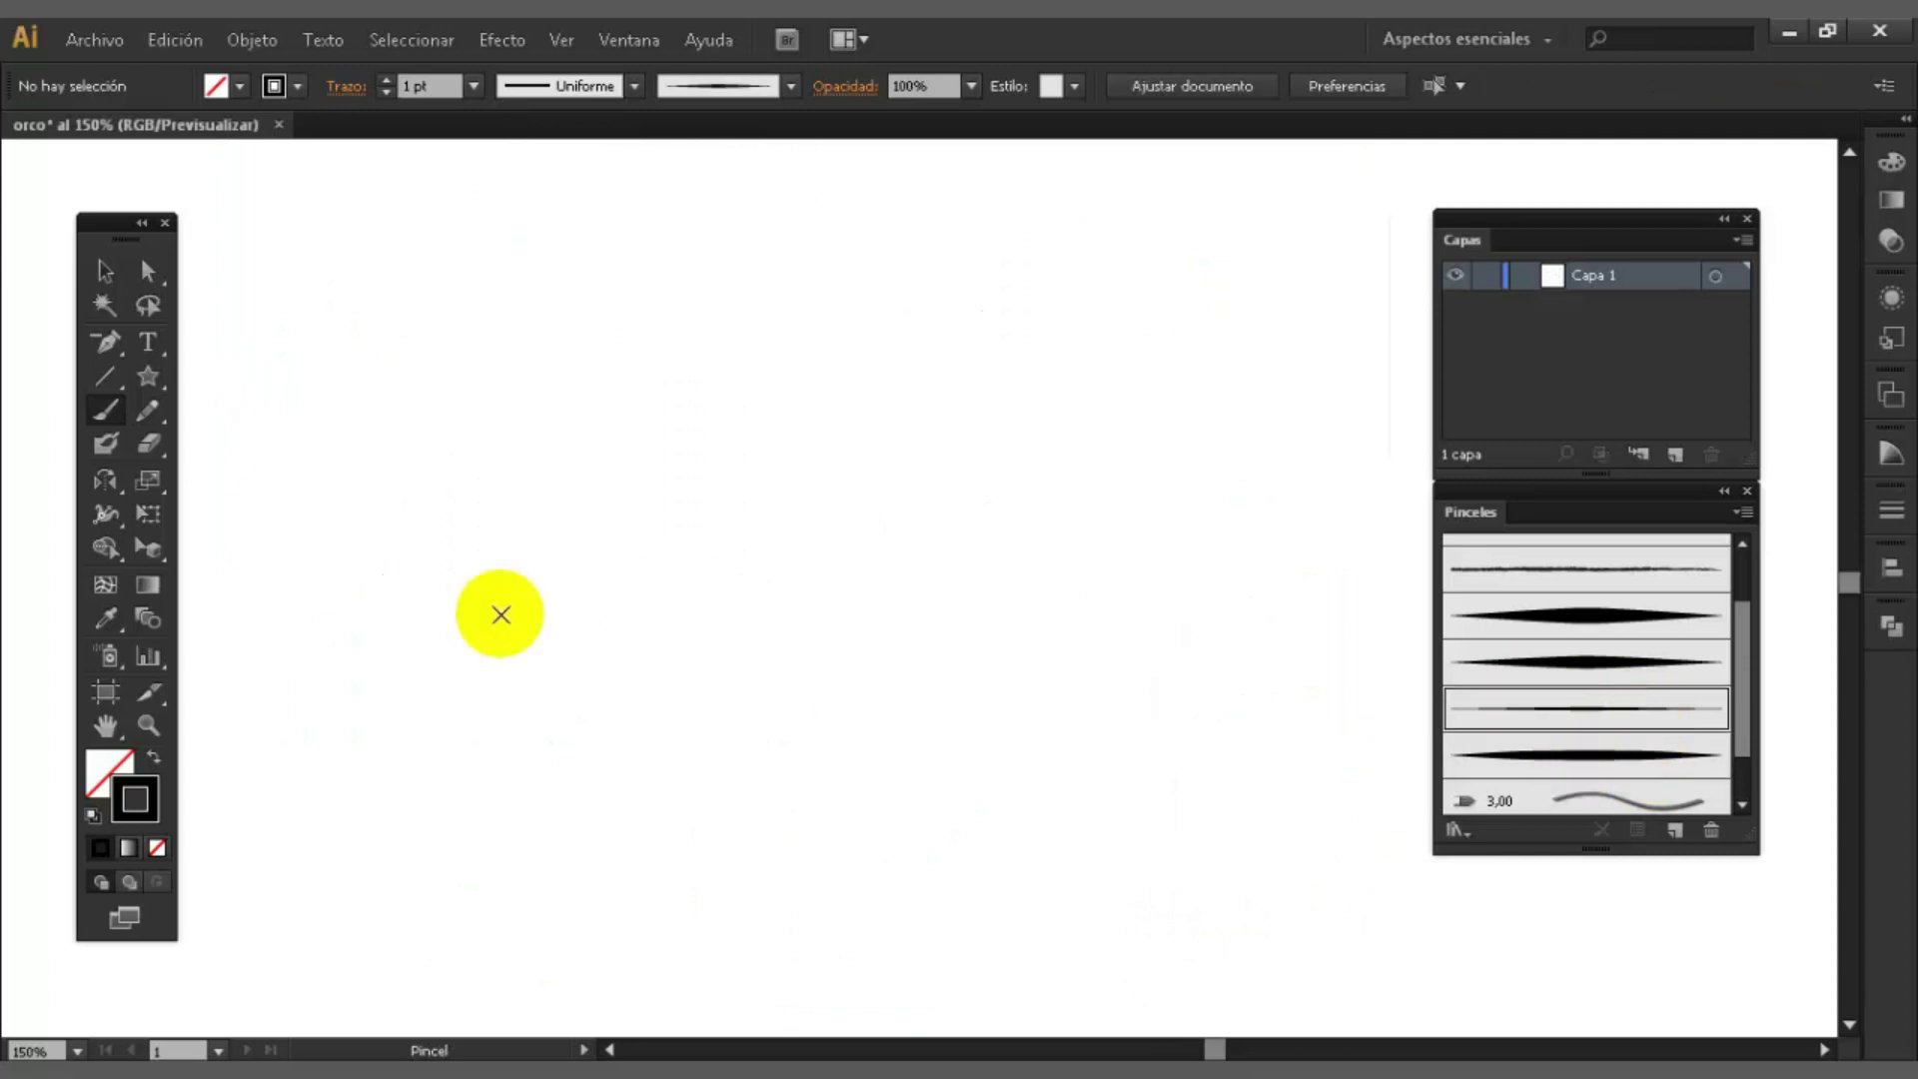
pyautogui.moveTo(457, 696)
pyautogui.mouseDown()
pyautogui.moveTo(544, 528)
pyautogui.moveTo(724, 473)
pyautogui.moveTo(725, 680)
pyautogui.moveTo(863, 596)
pyautogui.moveTo(983, 625)
pyautogui.moveTo(1049, 710)
pyautogui.moveTo(1103, 712)
pyautogui.mouseUp()
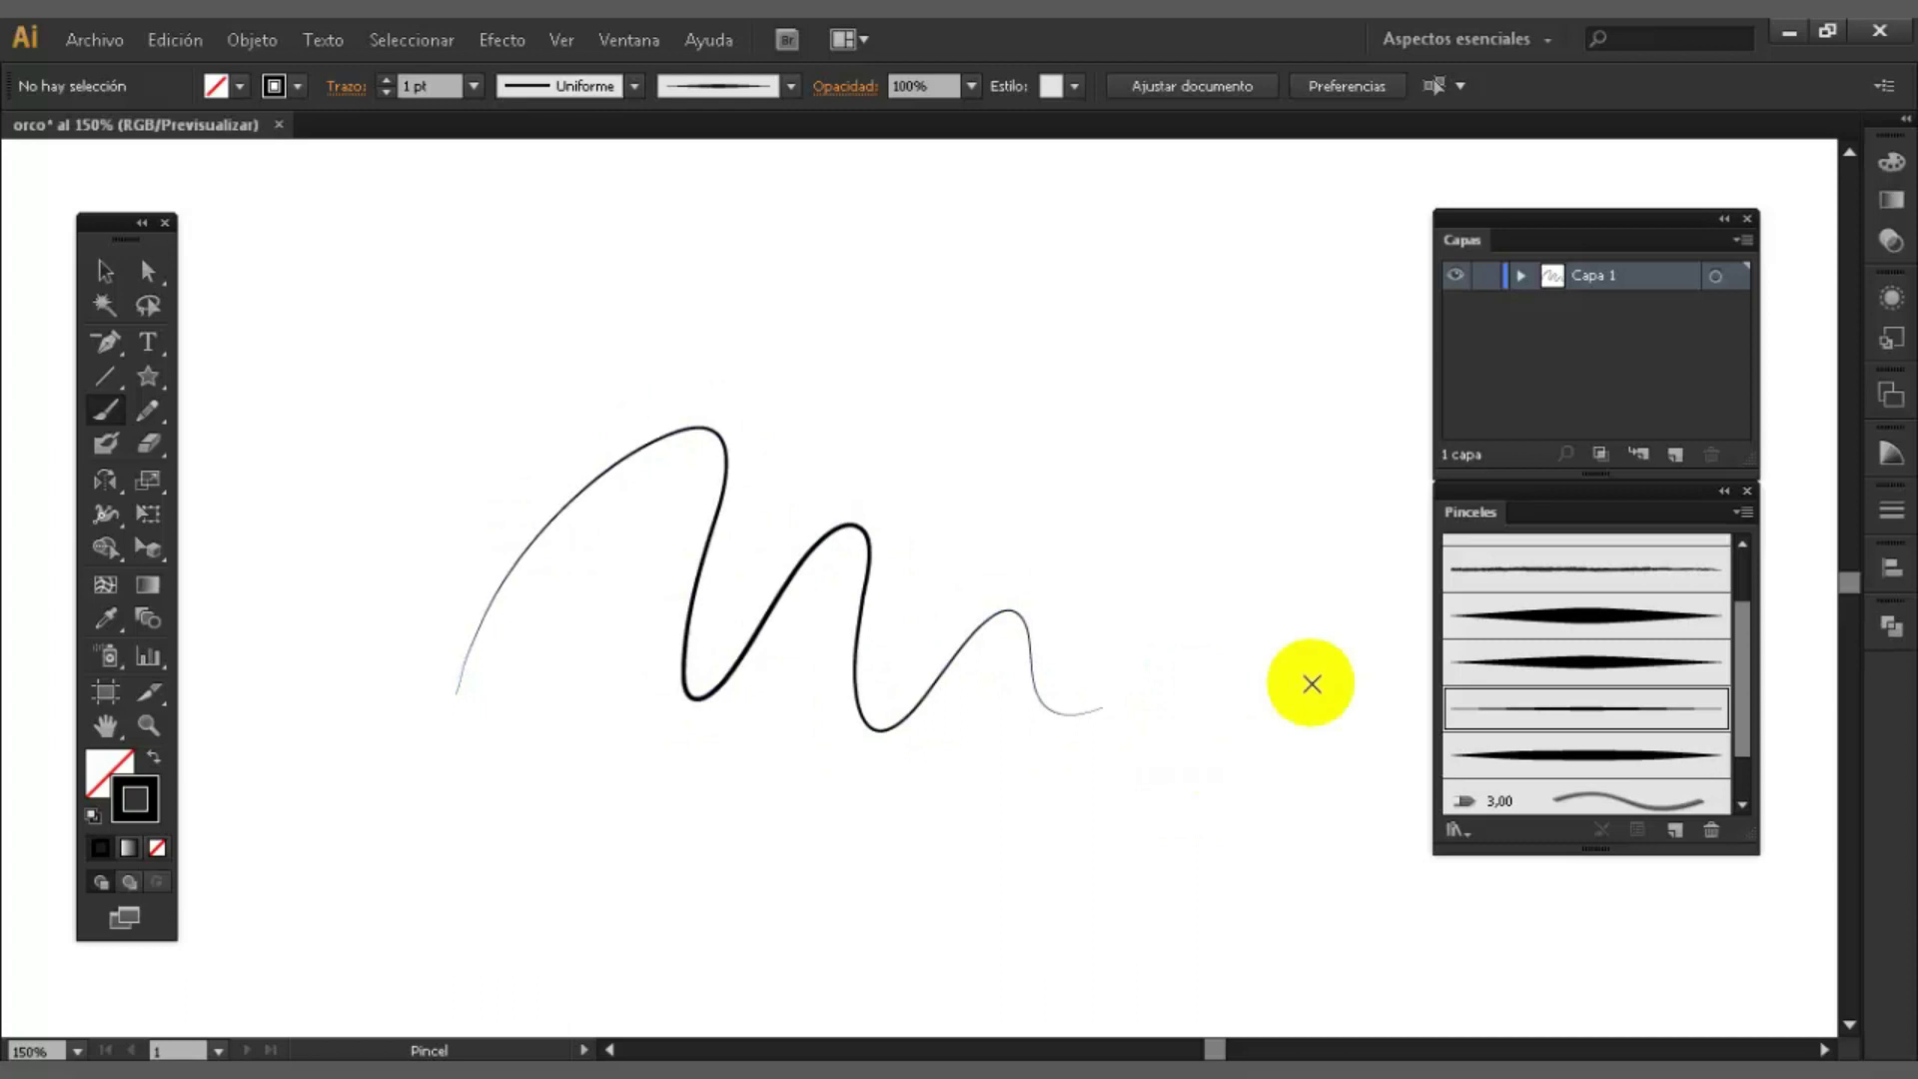
pyautogui.click(1588, 661)
pyautogui.moveTo(490, 496)
pyautogui.mouseDown()
pyautogui.moveTo(643, 356)
pyautogui.moveTo(972, 302)
pyautogui.moveTo(1211, 423)
pyautogui.moveTo(1224, 538)
pyautogui.mouseUp()
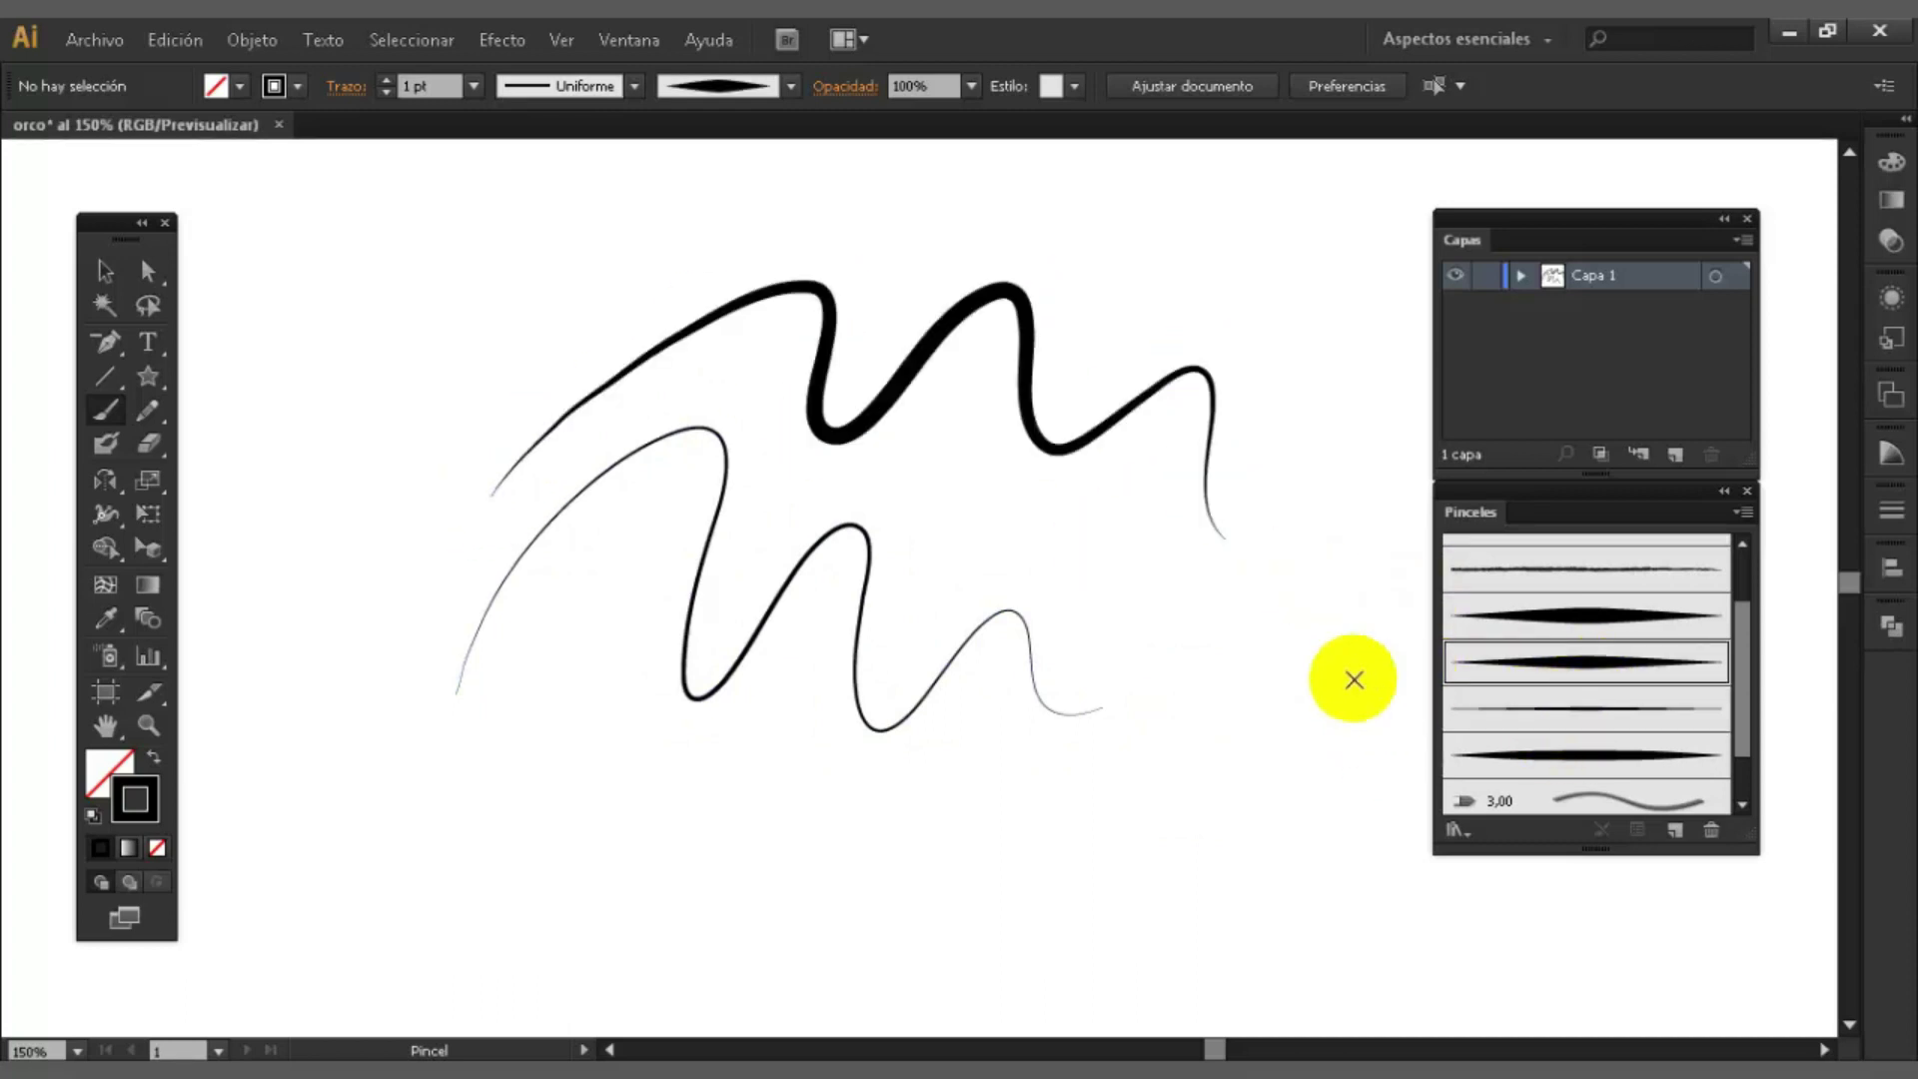
# - Paint three wavy test strokes with the thickest tapered art brush below and across the earlier samples
pyautogui.scroll(2, 1049, 470)
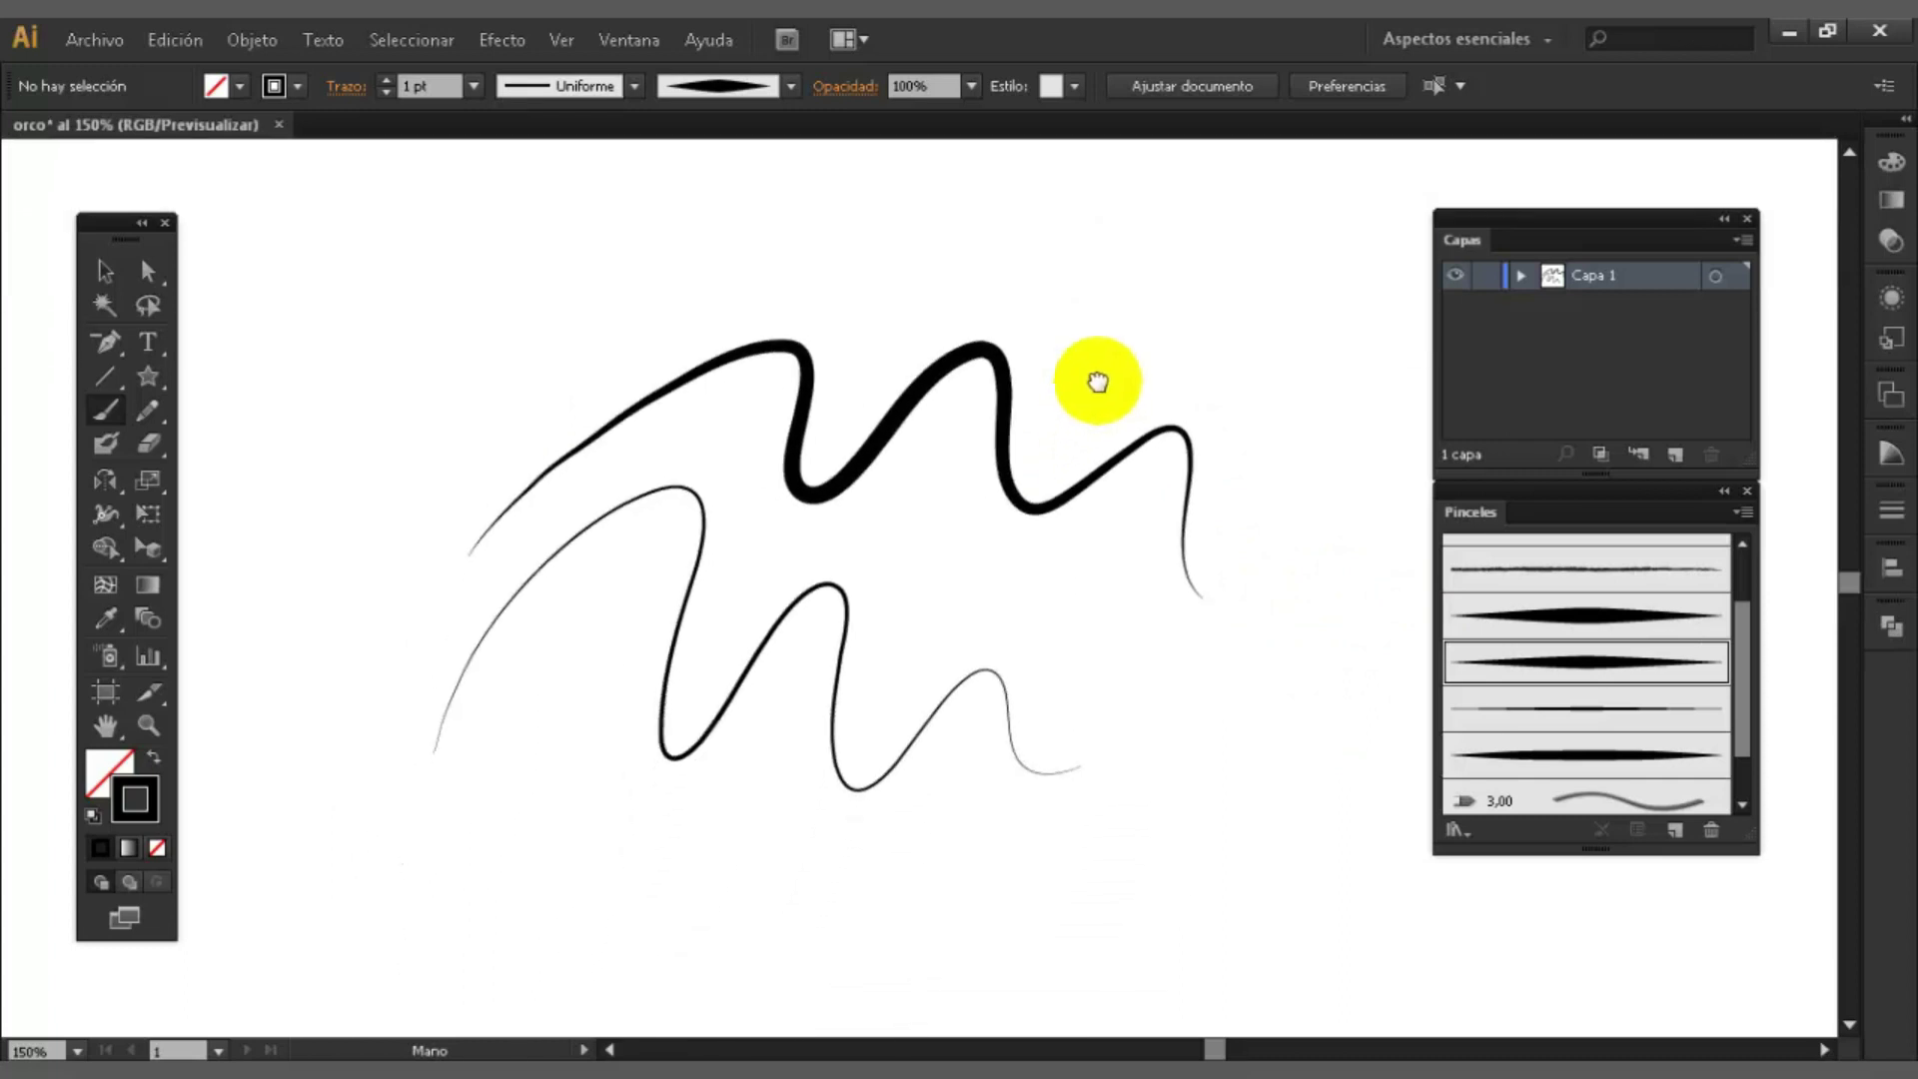
pyautogui.click(1607, 627)
pyautogui.scroll(-4, 1040, 719)
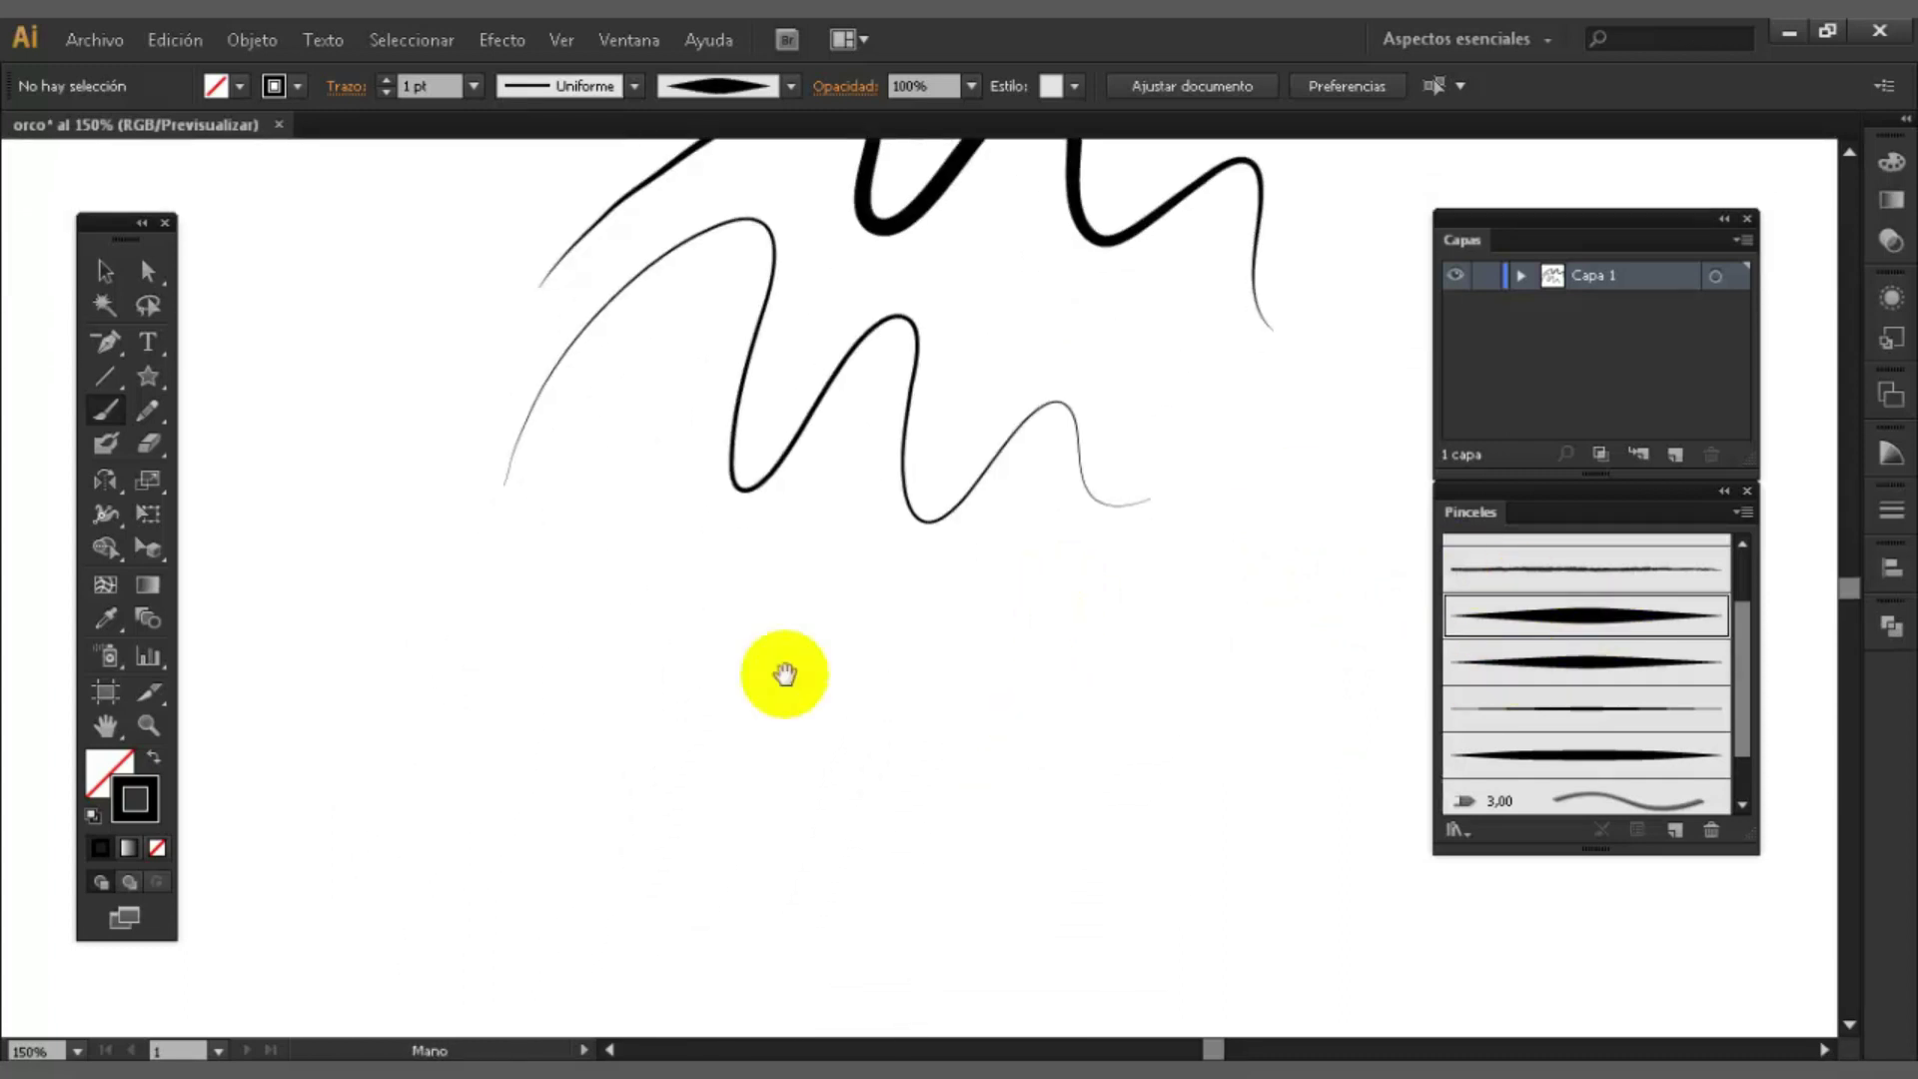
pyautogui.moveTo(559, 764)
pyautogui.mouseDown()
pyautogui.moveTo(710, 599)
pyautogui.moveTo(951, 634)
pyautogui.moveTo(1257, 785)
pyautogui.mouseUp()
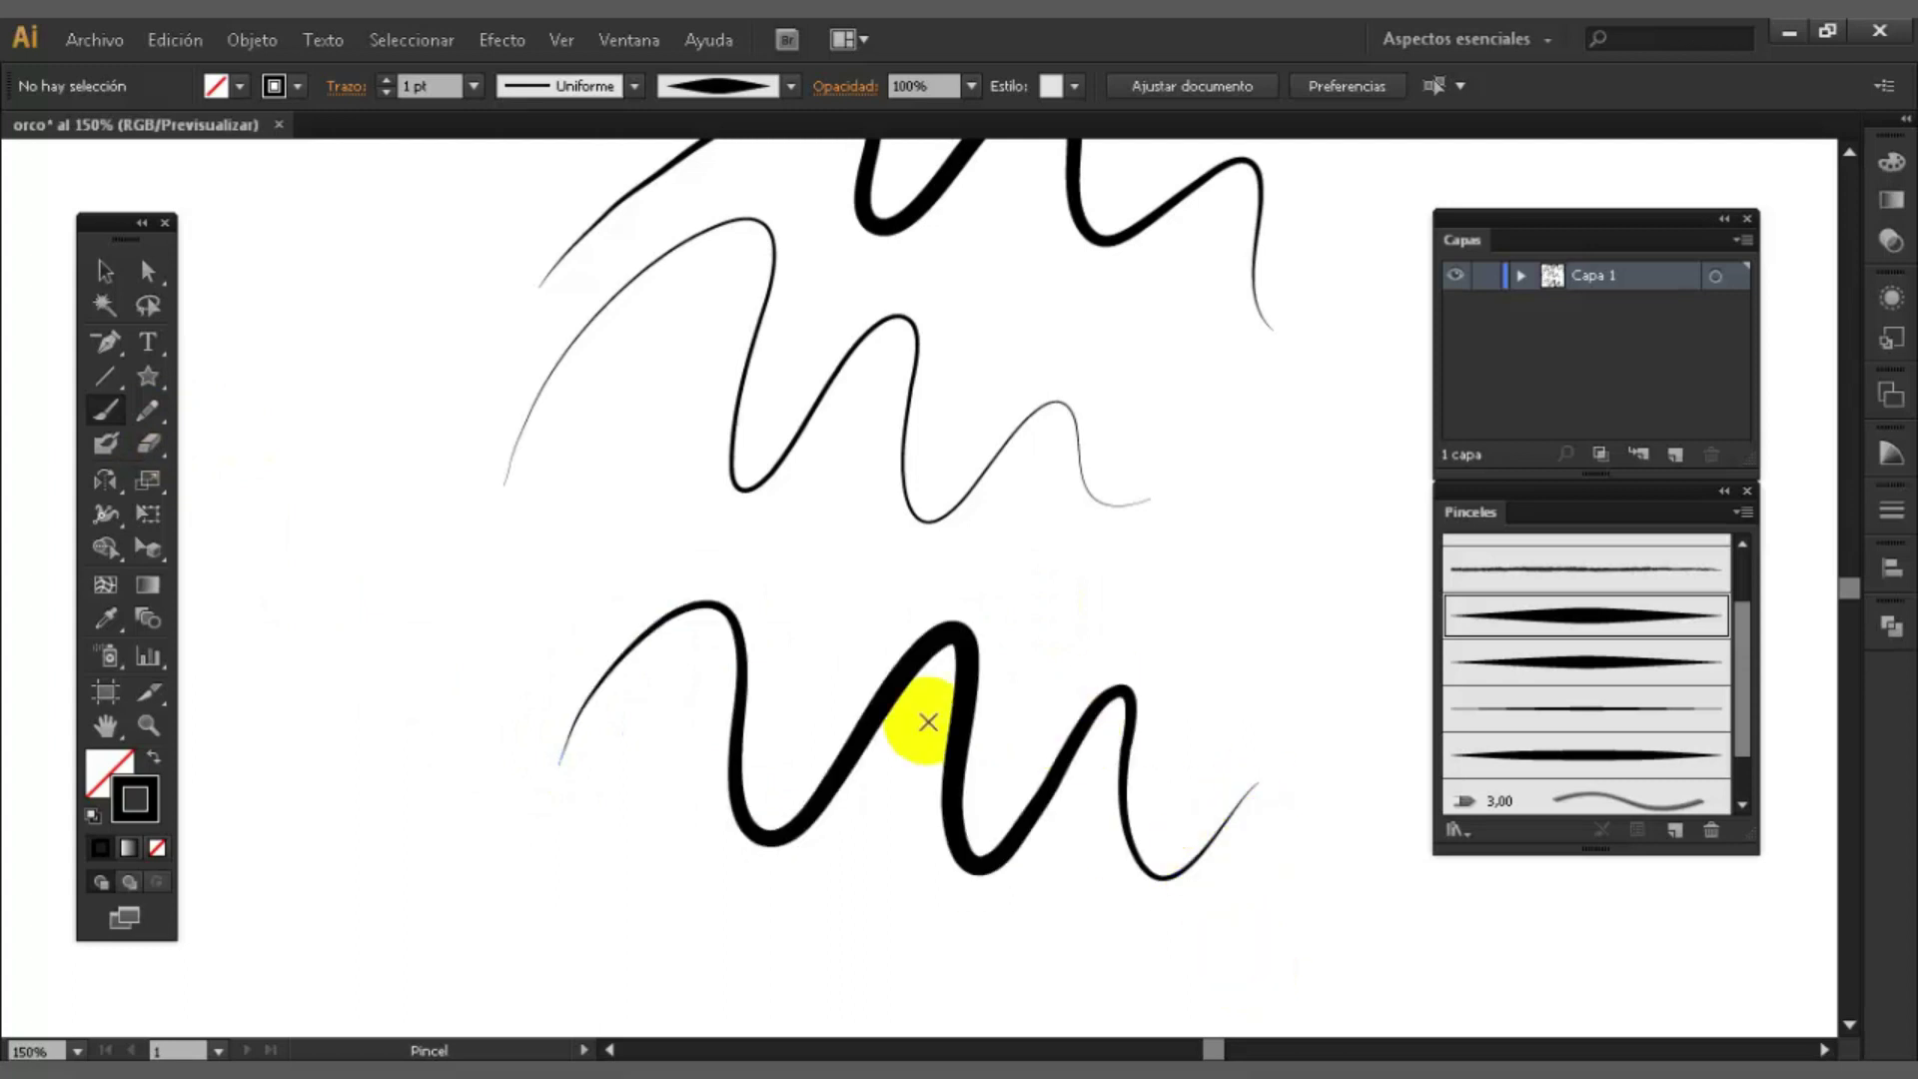
pyautogui.moveTo(460, 759)
pyautogui.mouseDown()
pyautogui.moveTo(484, 531)
pyautogui.moveTo(730, 522)
pyautogui.mouseUp()
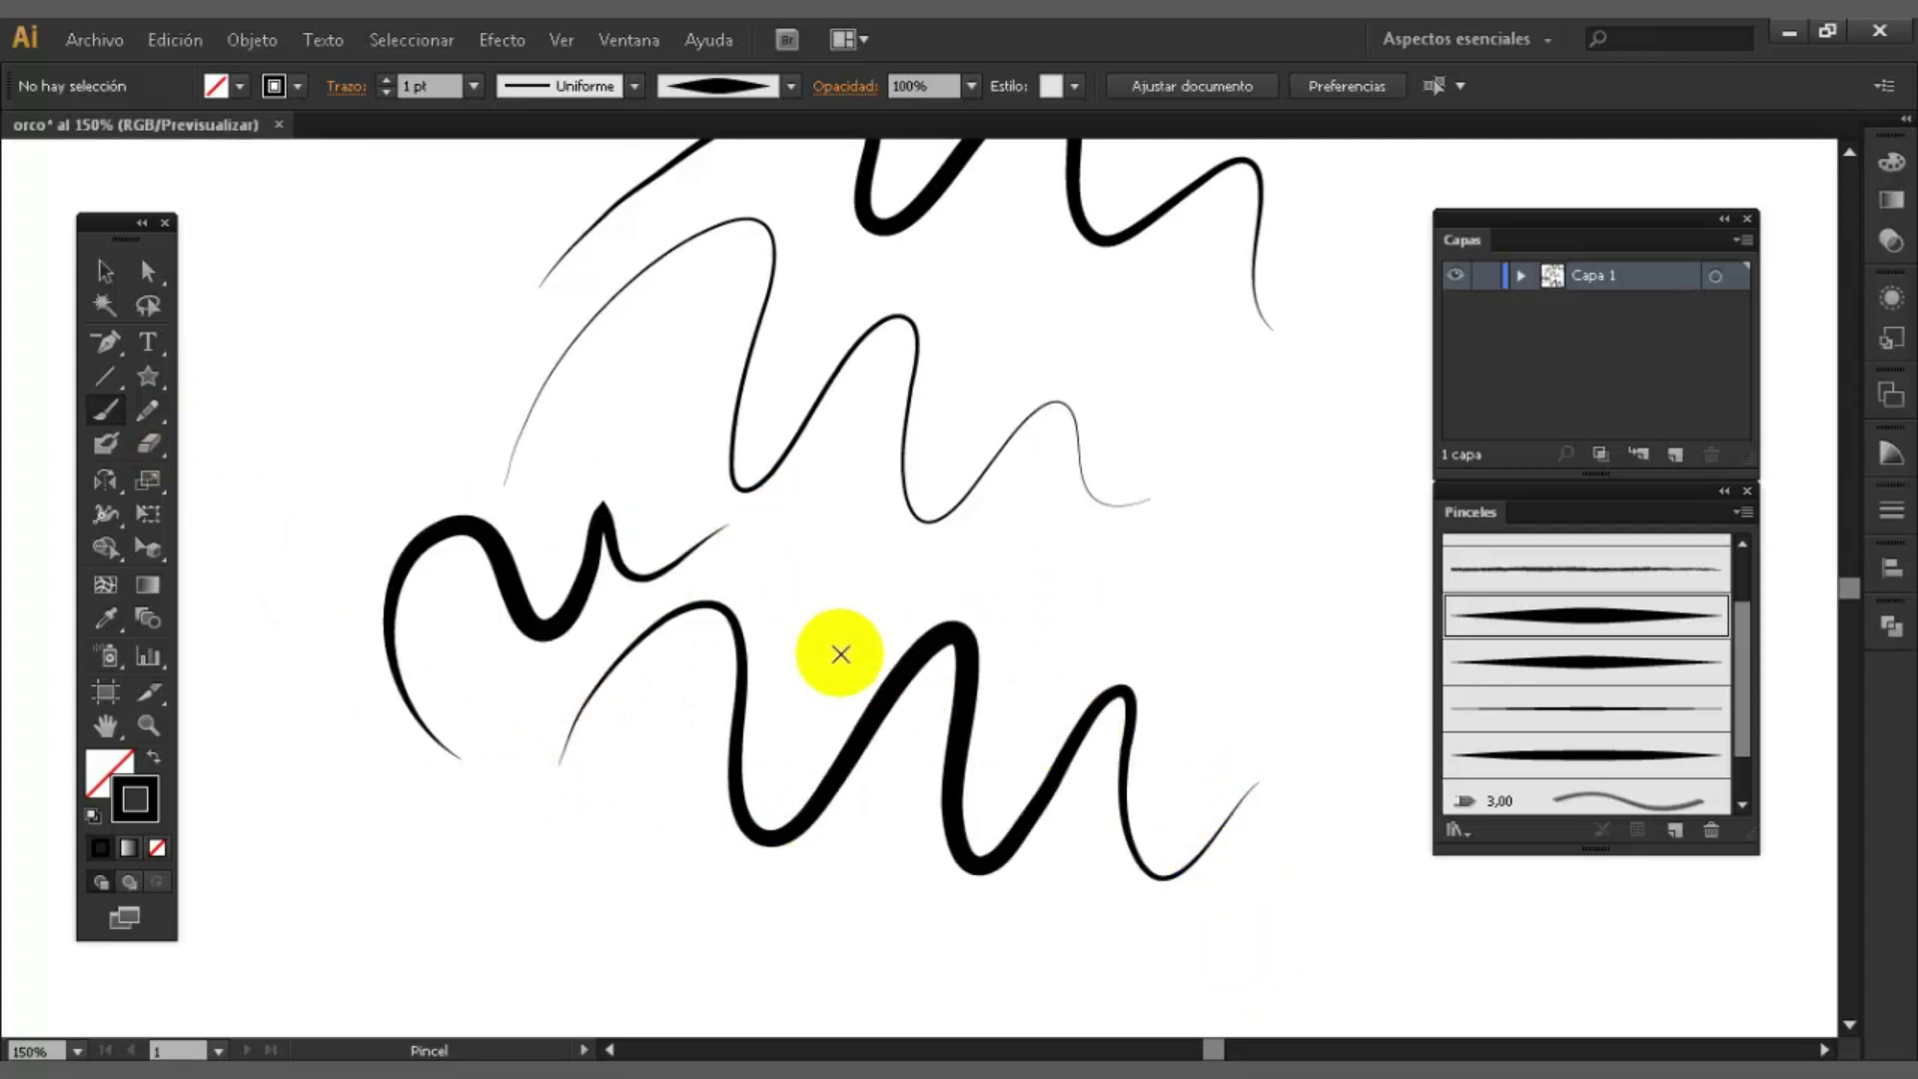
pyautogui.moveTo(952, 618)
pyautogui.mouseDown()
pyautogui.moveTo(959, 496)
pyautogui.moveTo(1260, 482)
pyautogui.mouseUp()
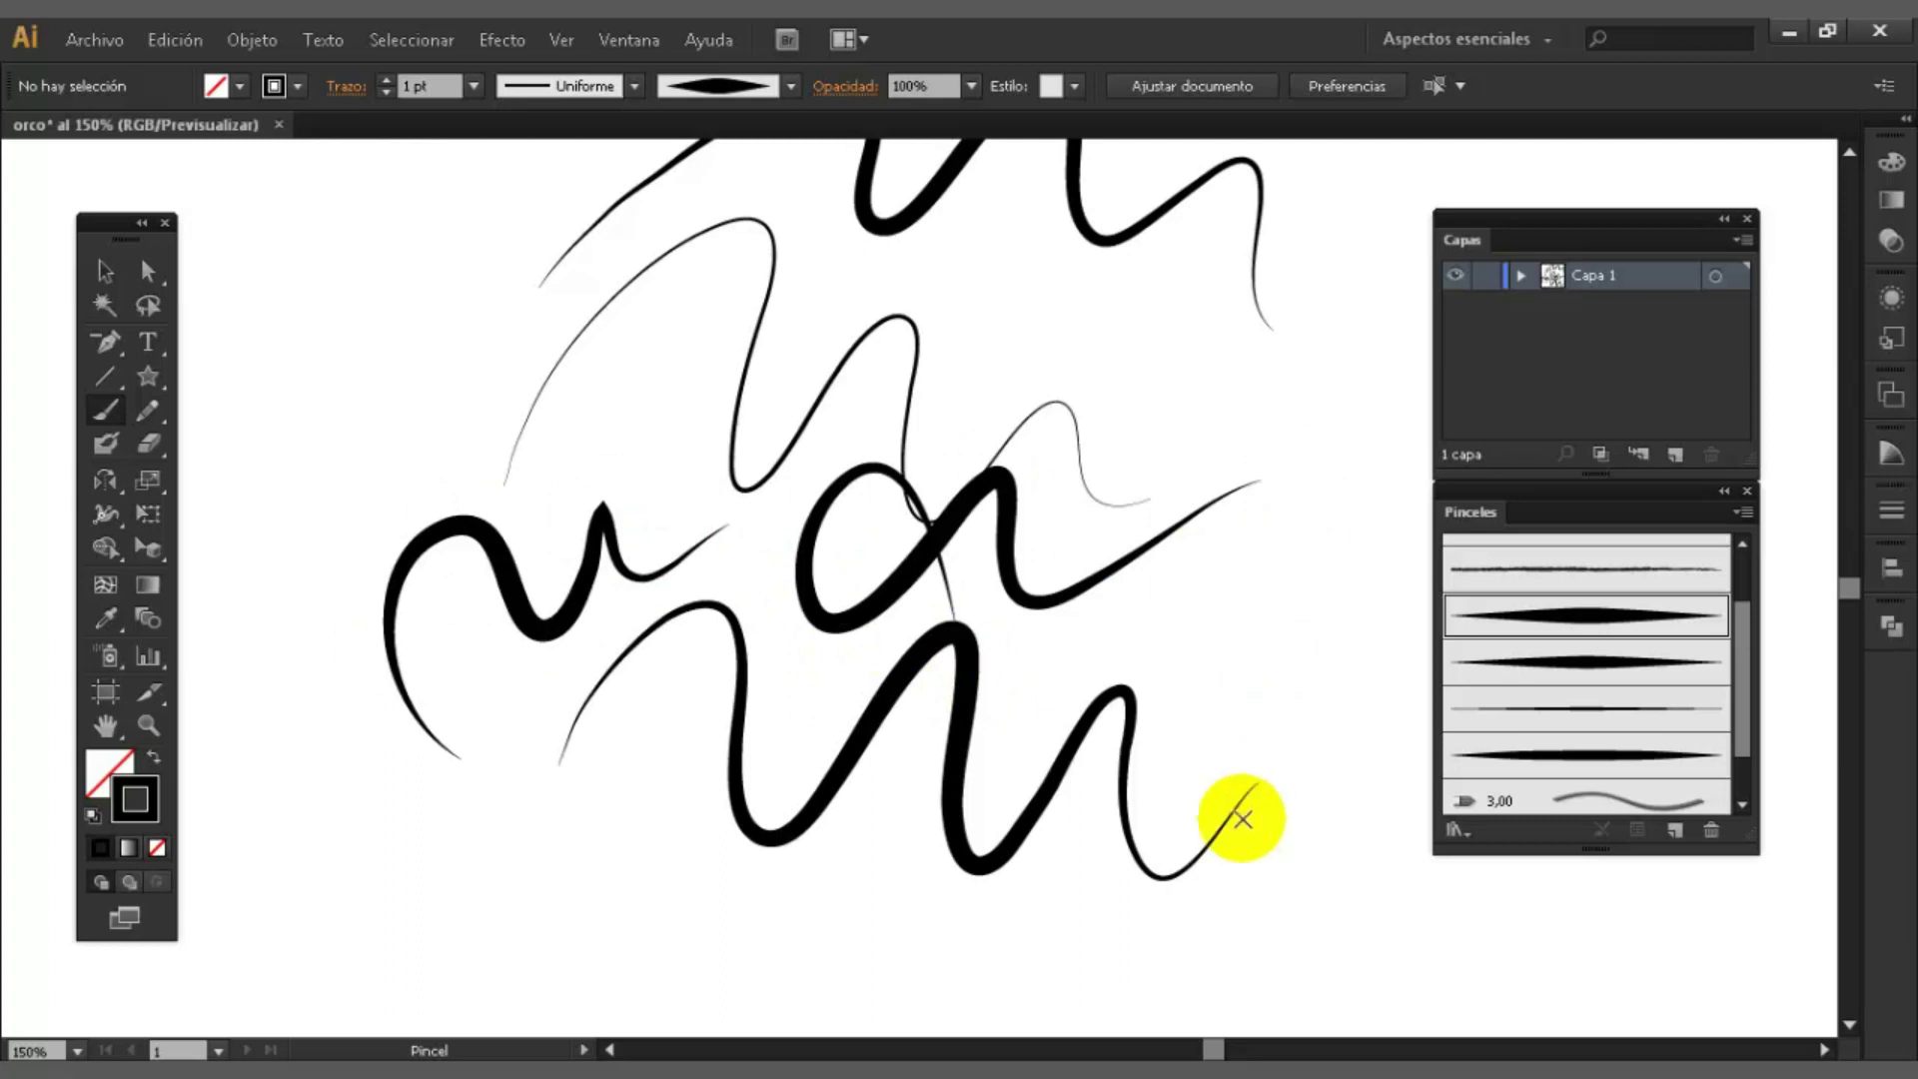
# - Delete all the test strokes from the artboard
pyautogui.moveTo(1736, 681)
pyautogui.mouseDown()
pyautogui.moveTo(1737, 716)
pyautogui.moveTo(1750, 578)
pyautogui.moveTo(1743, 709)
pyautogui.mouseUp()
pyautogui.click(1055, 664)
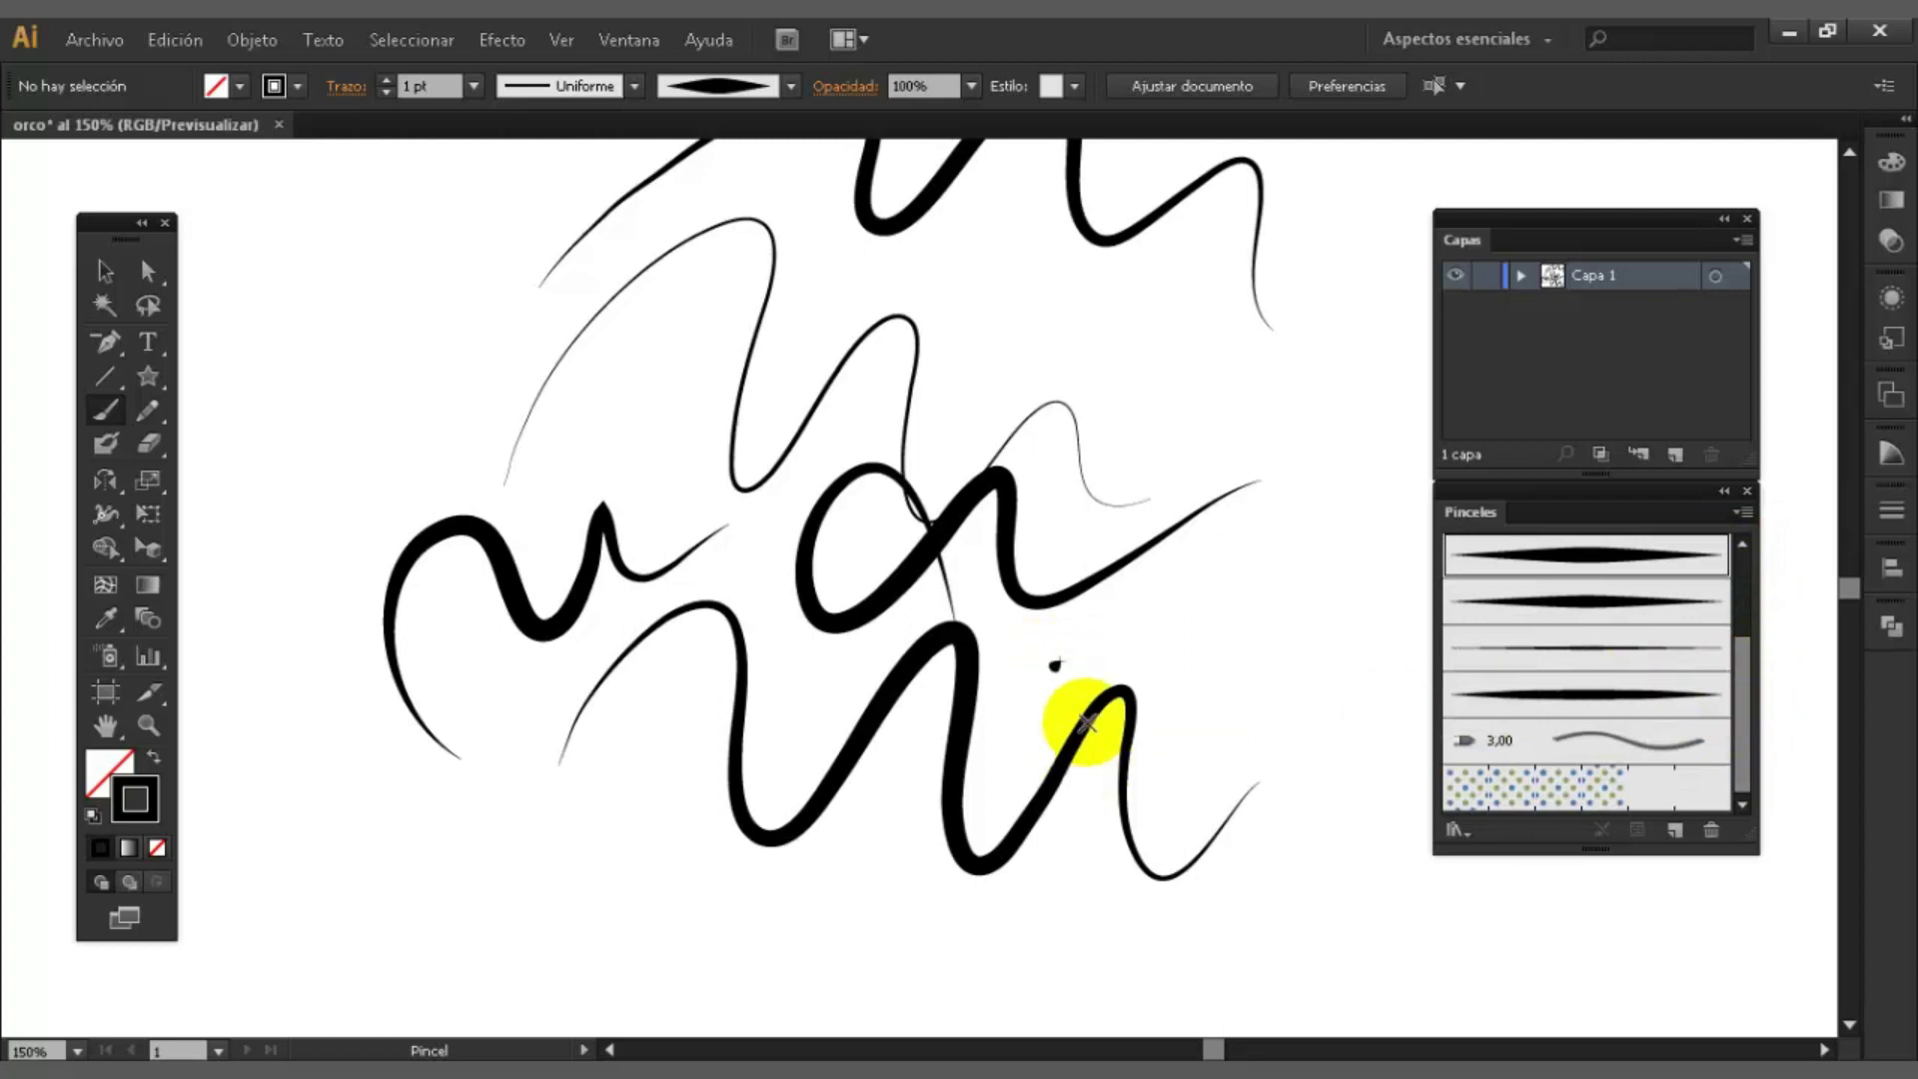
pyautogui.hotkey('ctrl', 'a')
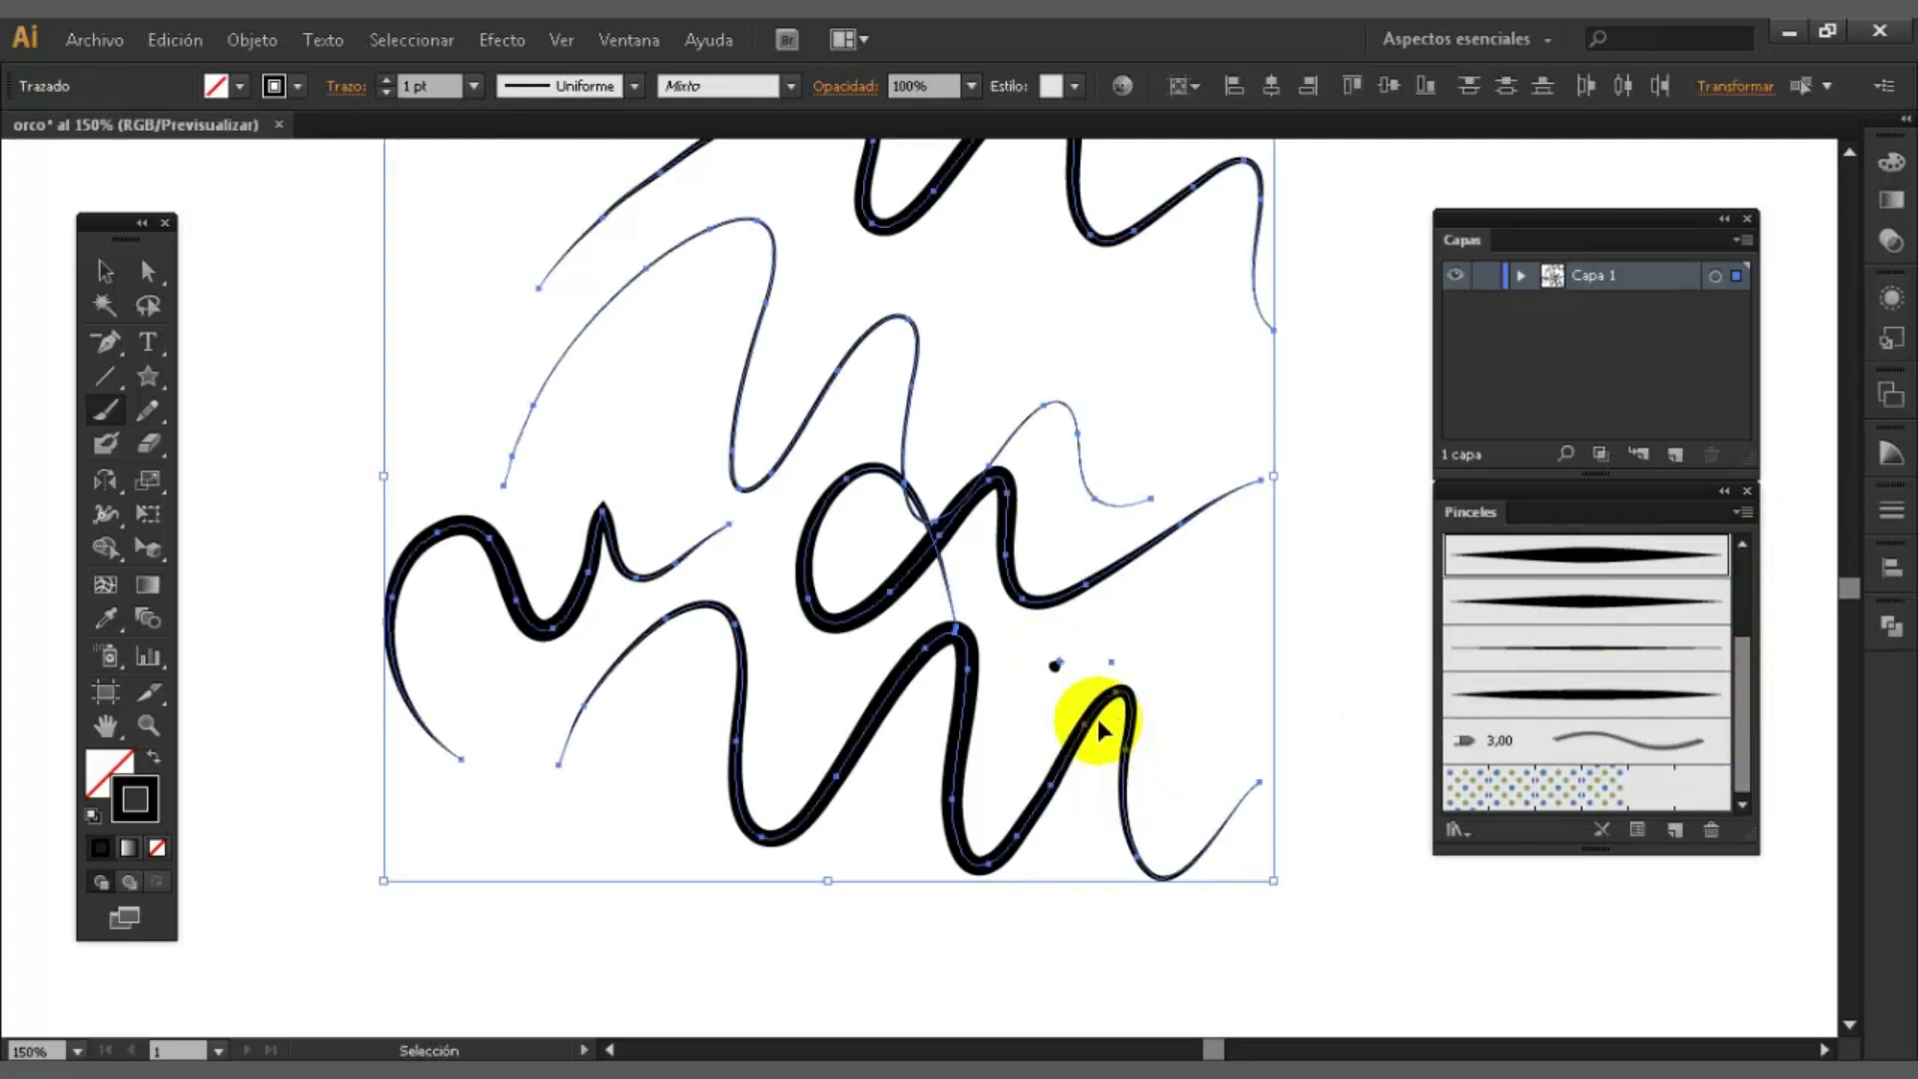
pyautogui.press('Delete')
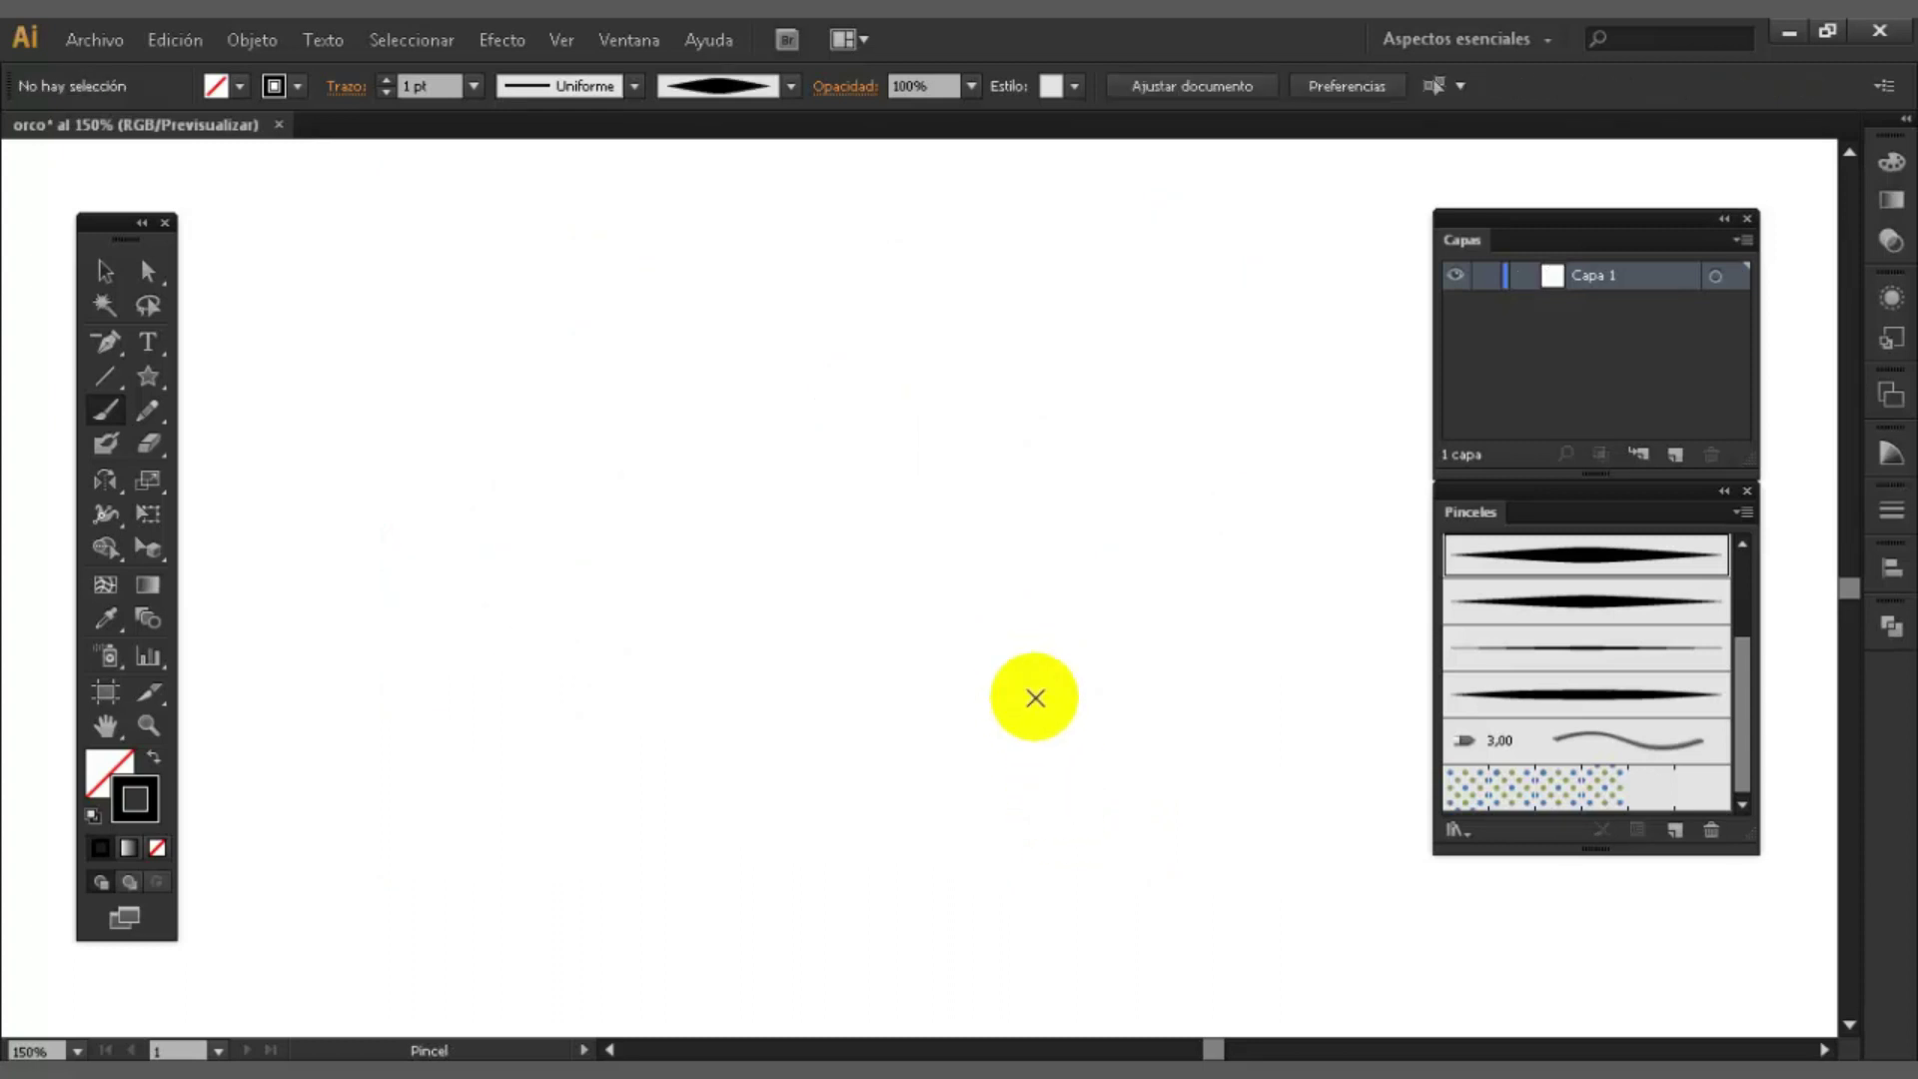
pyautogui.hotkey('ctrl', '-')
pyautogui.hotkey('ctrl', '-')
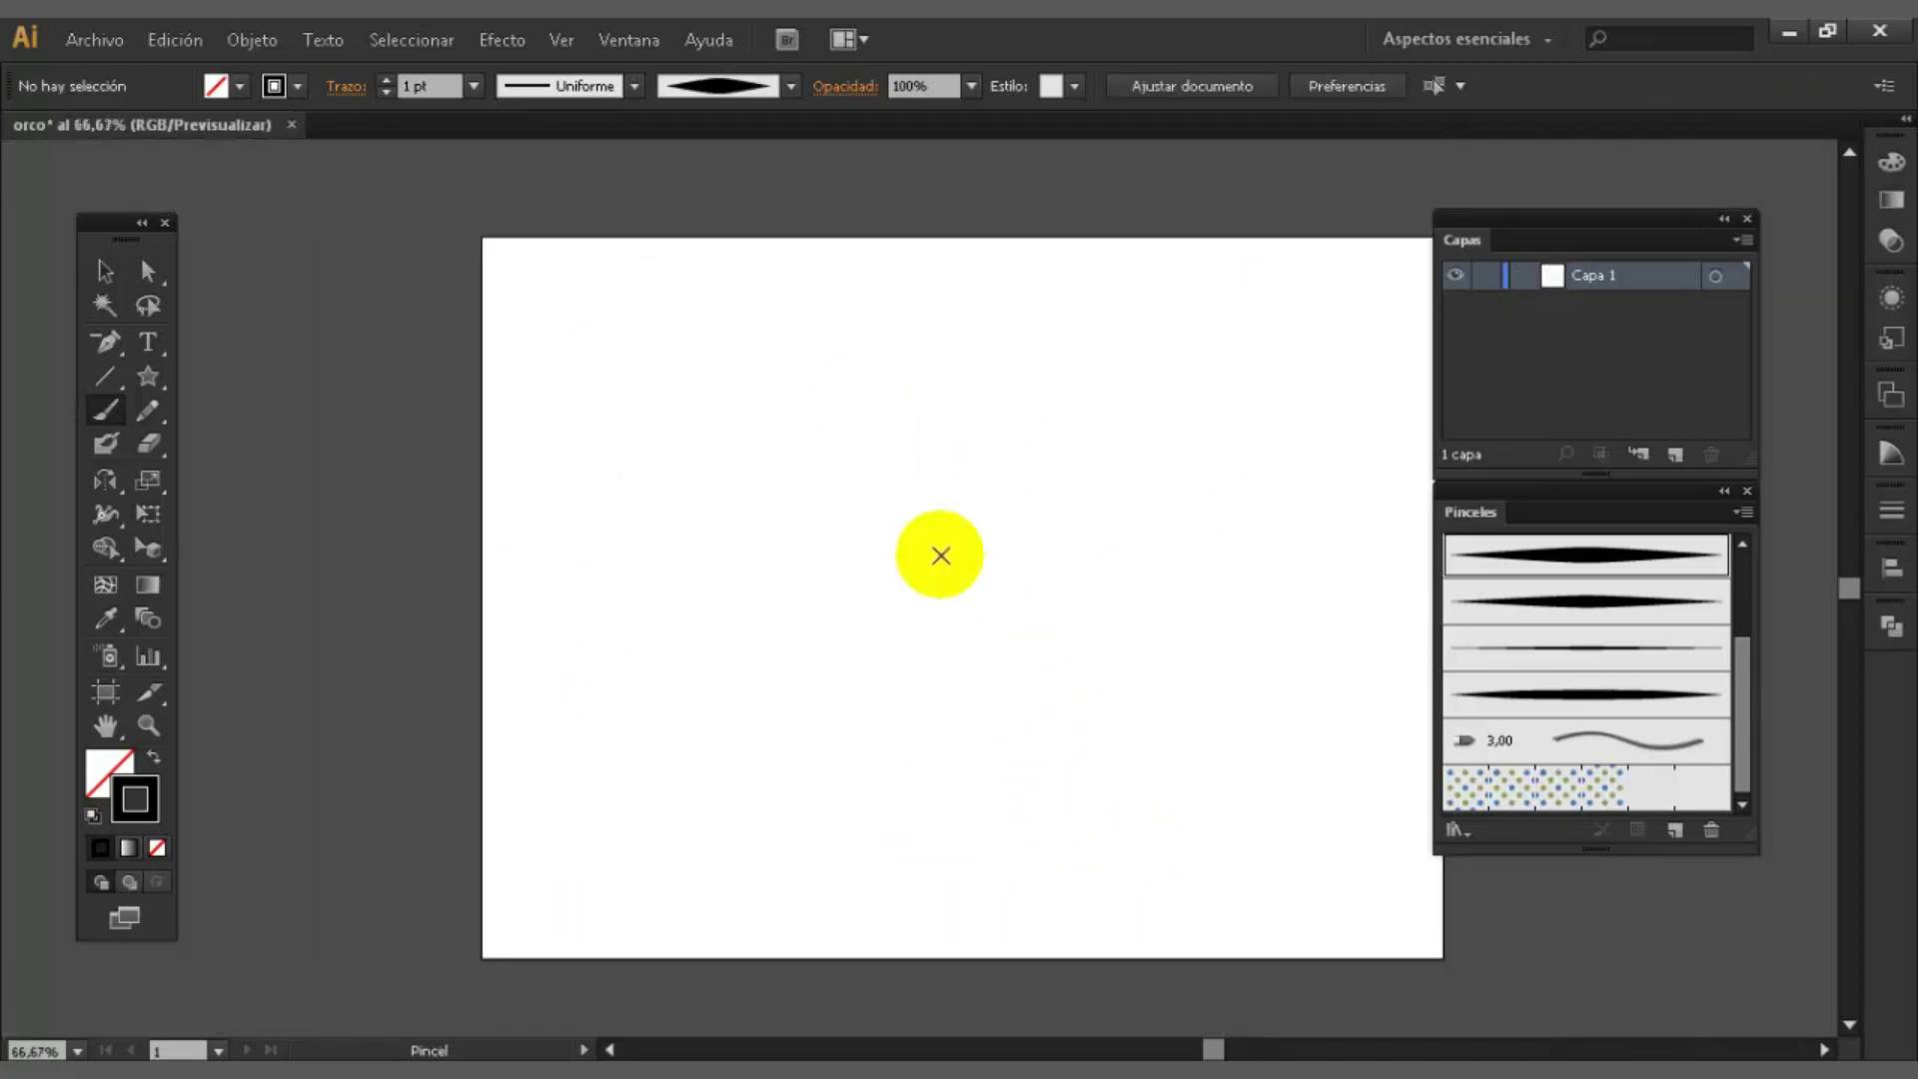
# - Start a new calligraphic brush (Pincel caligráfico) and name it 3 puntos
pyautogui.moveTo(1745, 689); pyautogui.dragTo(1739, 609)
pyautogui.click(1558, 556)
pyautogui.click(1465, 556)
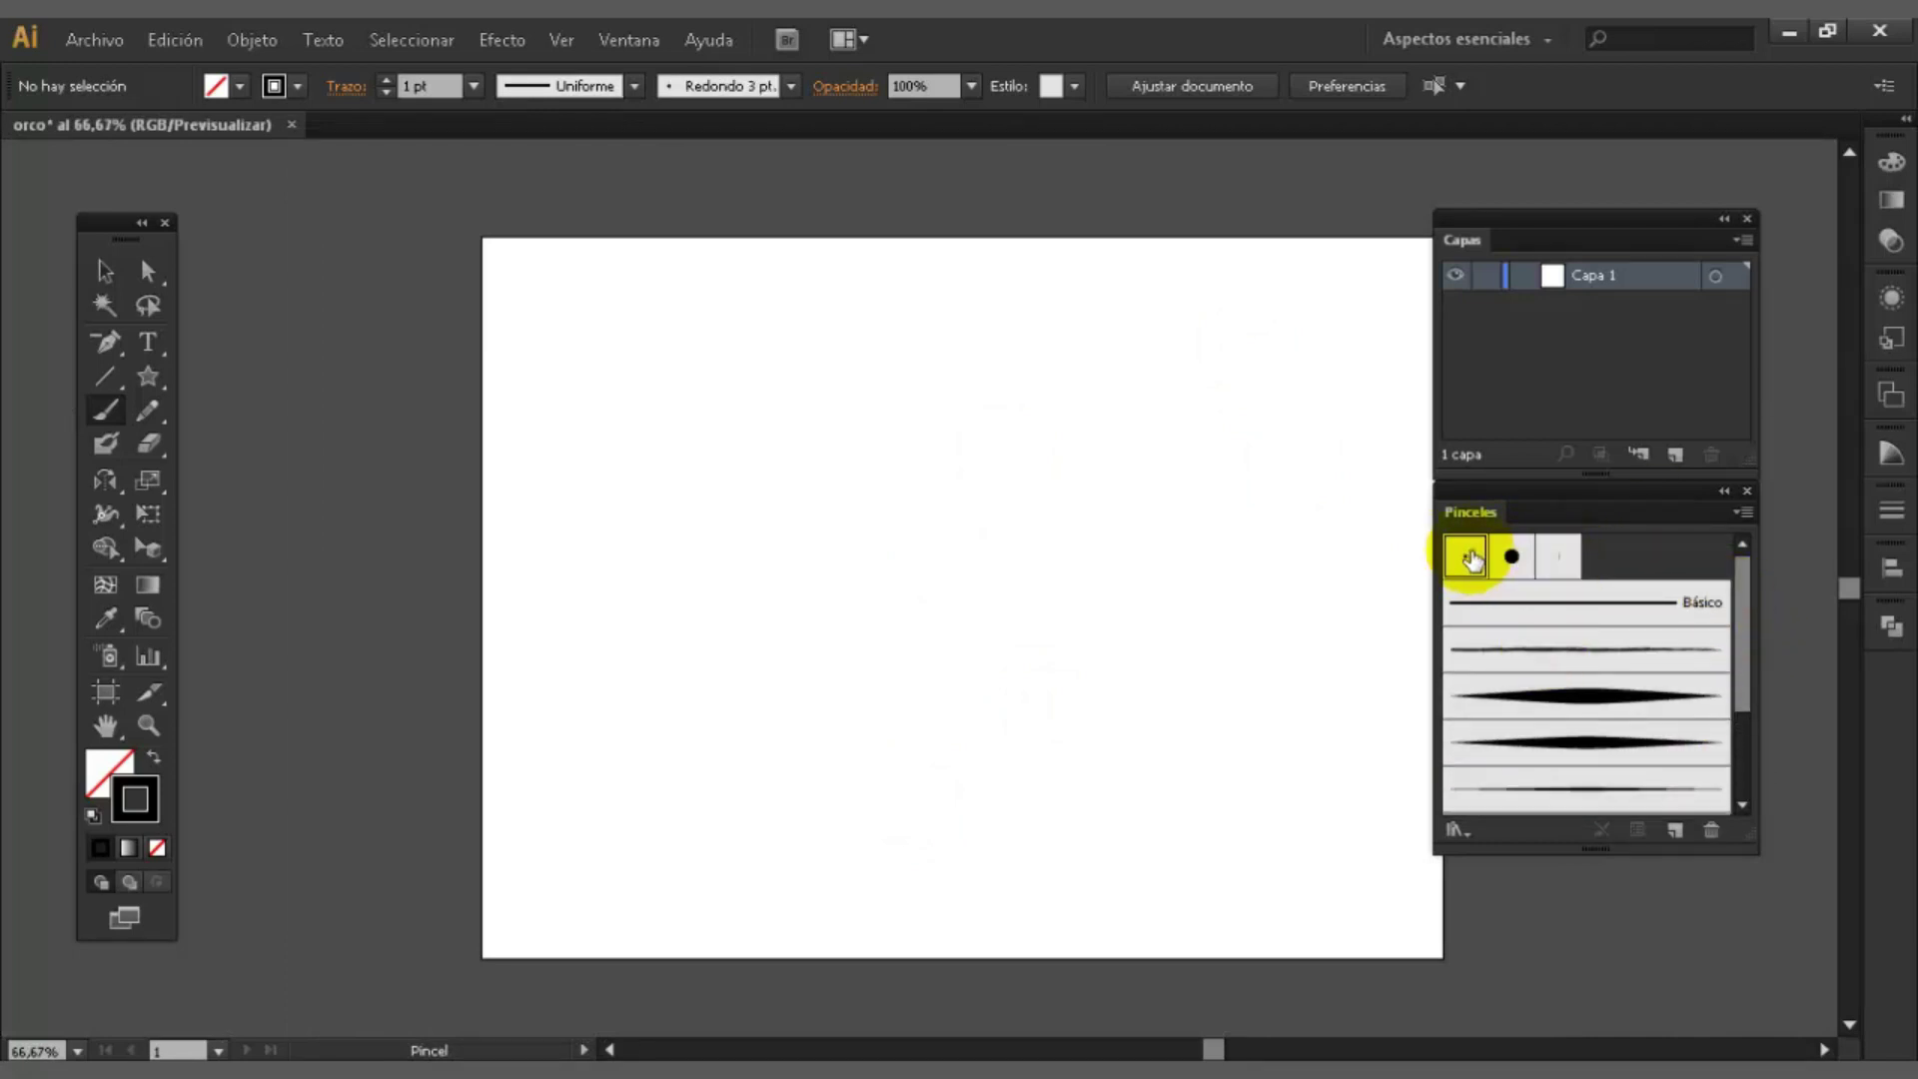
pyautogui.click(1739, 511)
pyautogui.click(1628, 512)
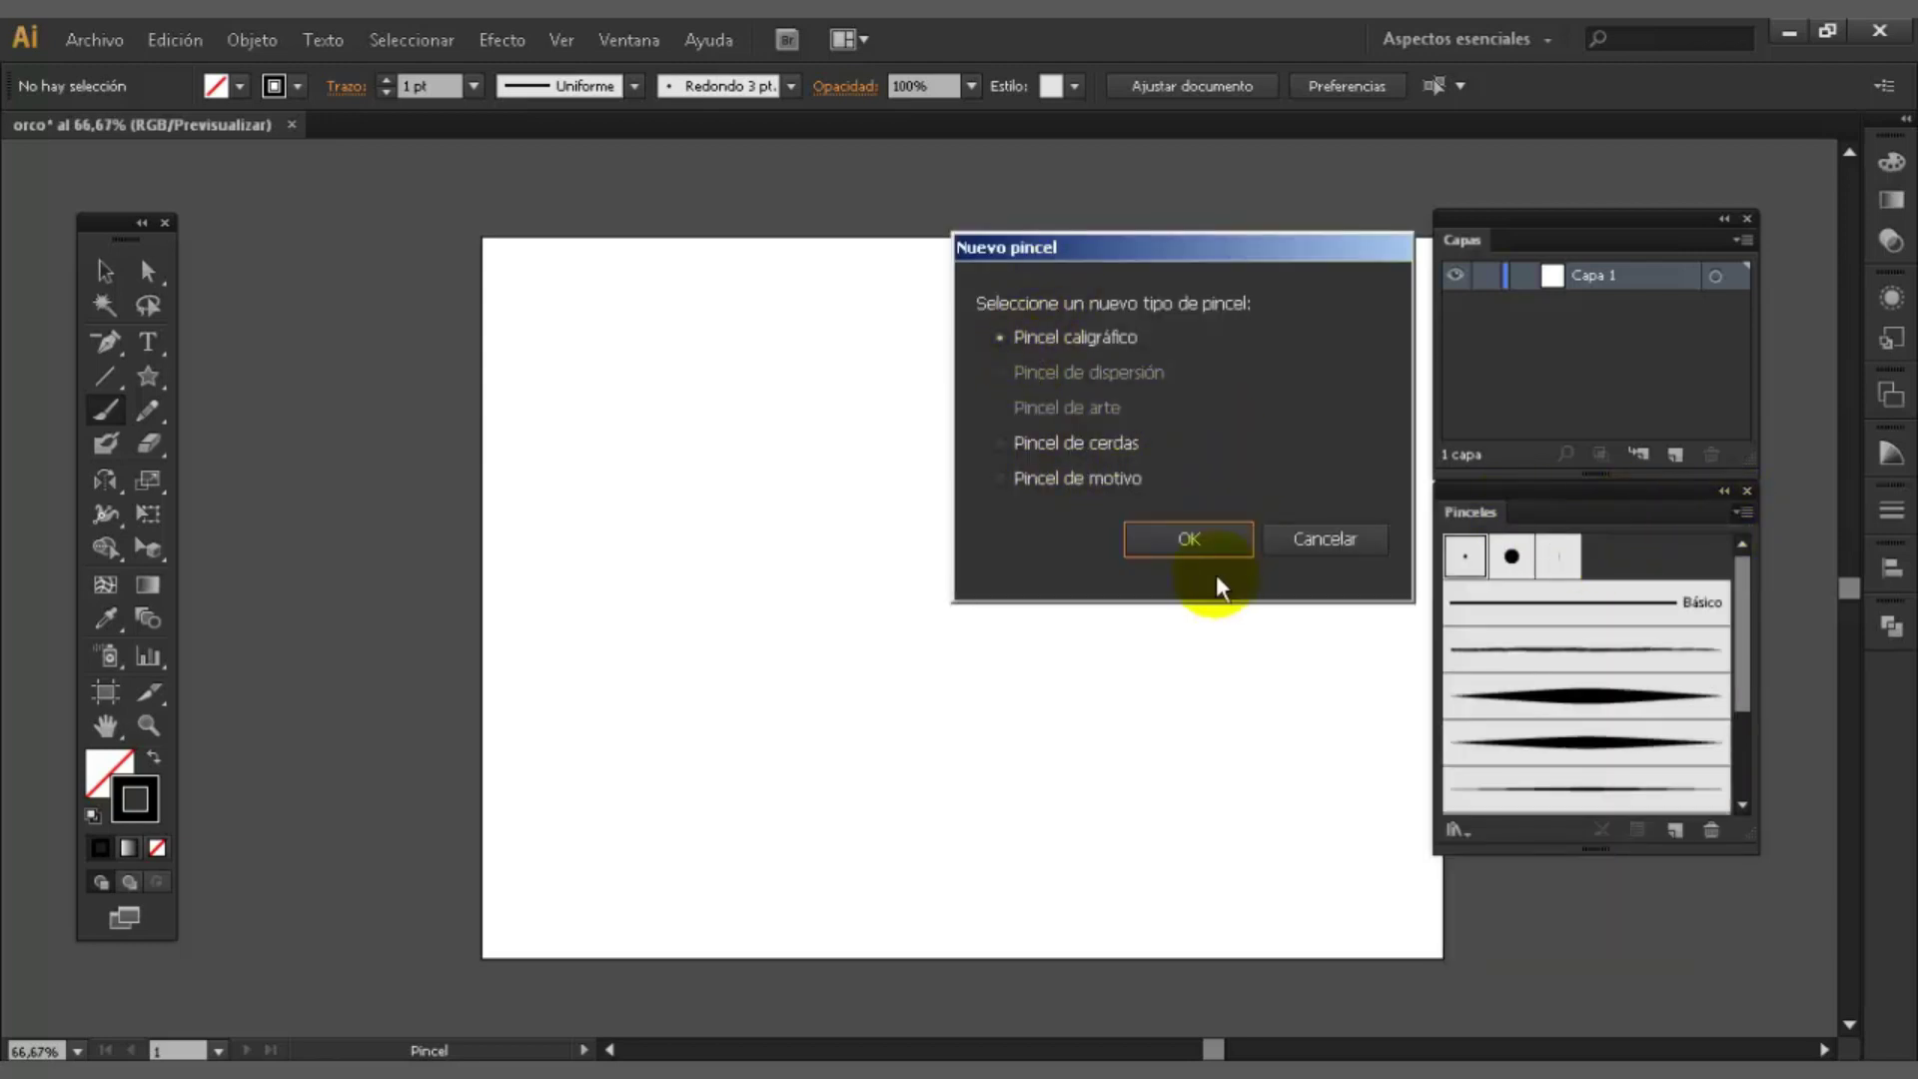
pyautogui.click(1183, 540)
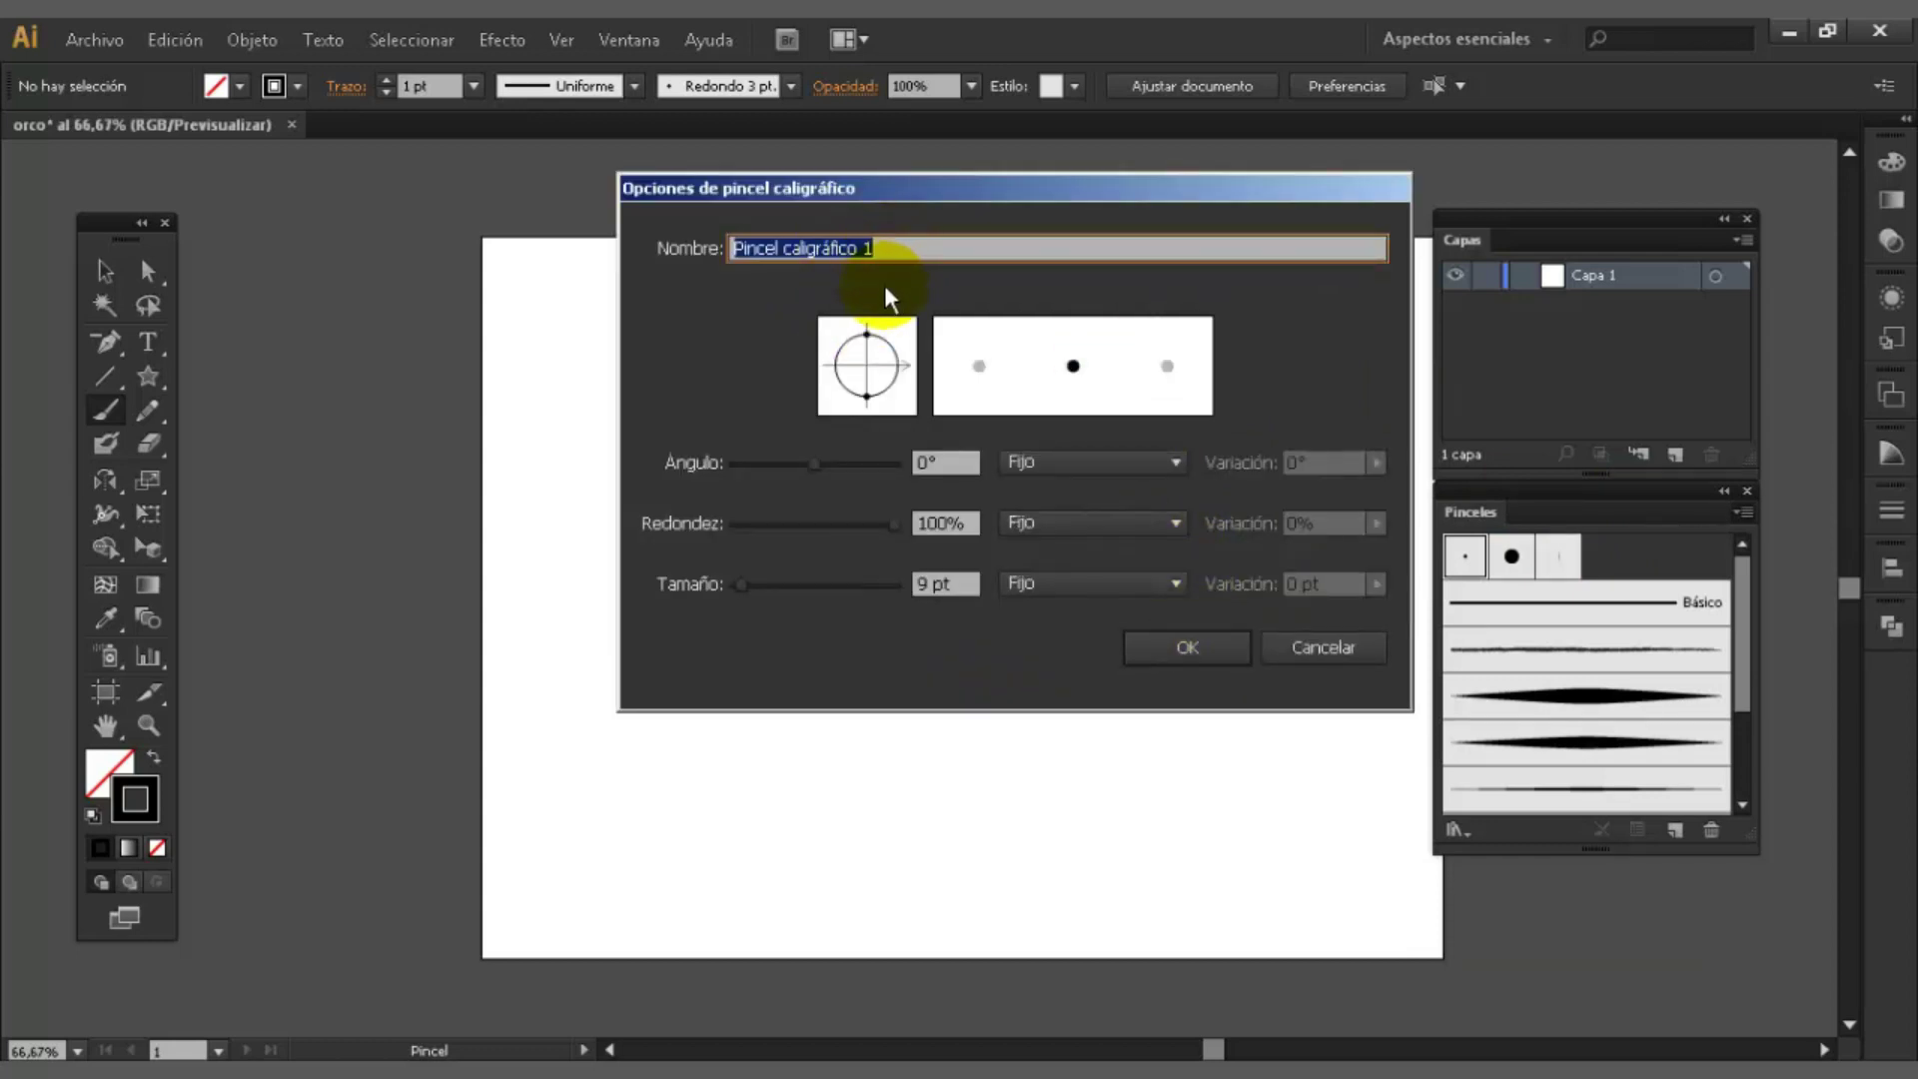
pyautogui.write('3 pu')
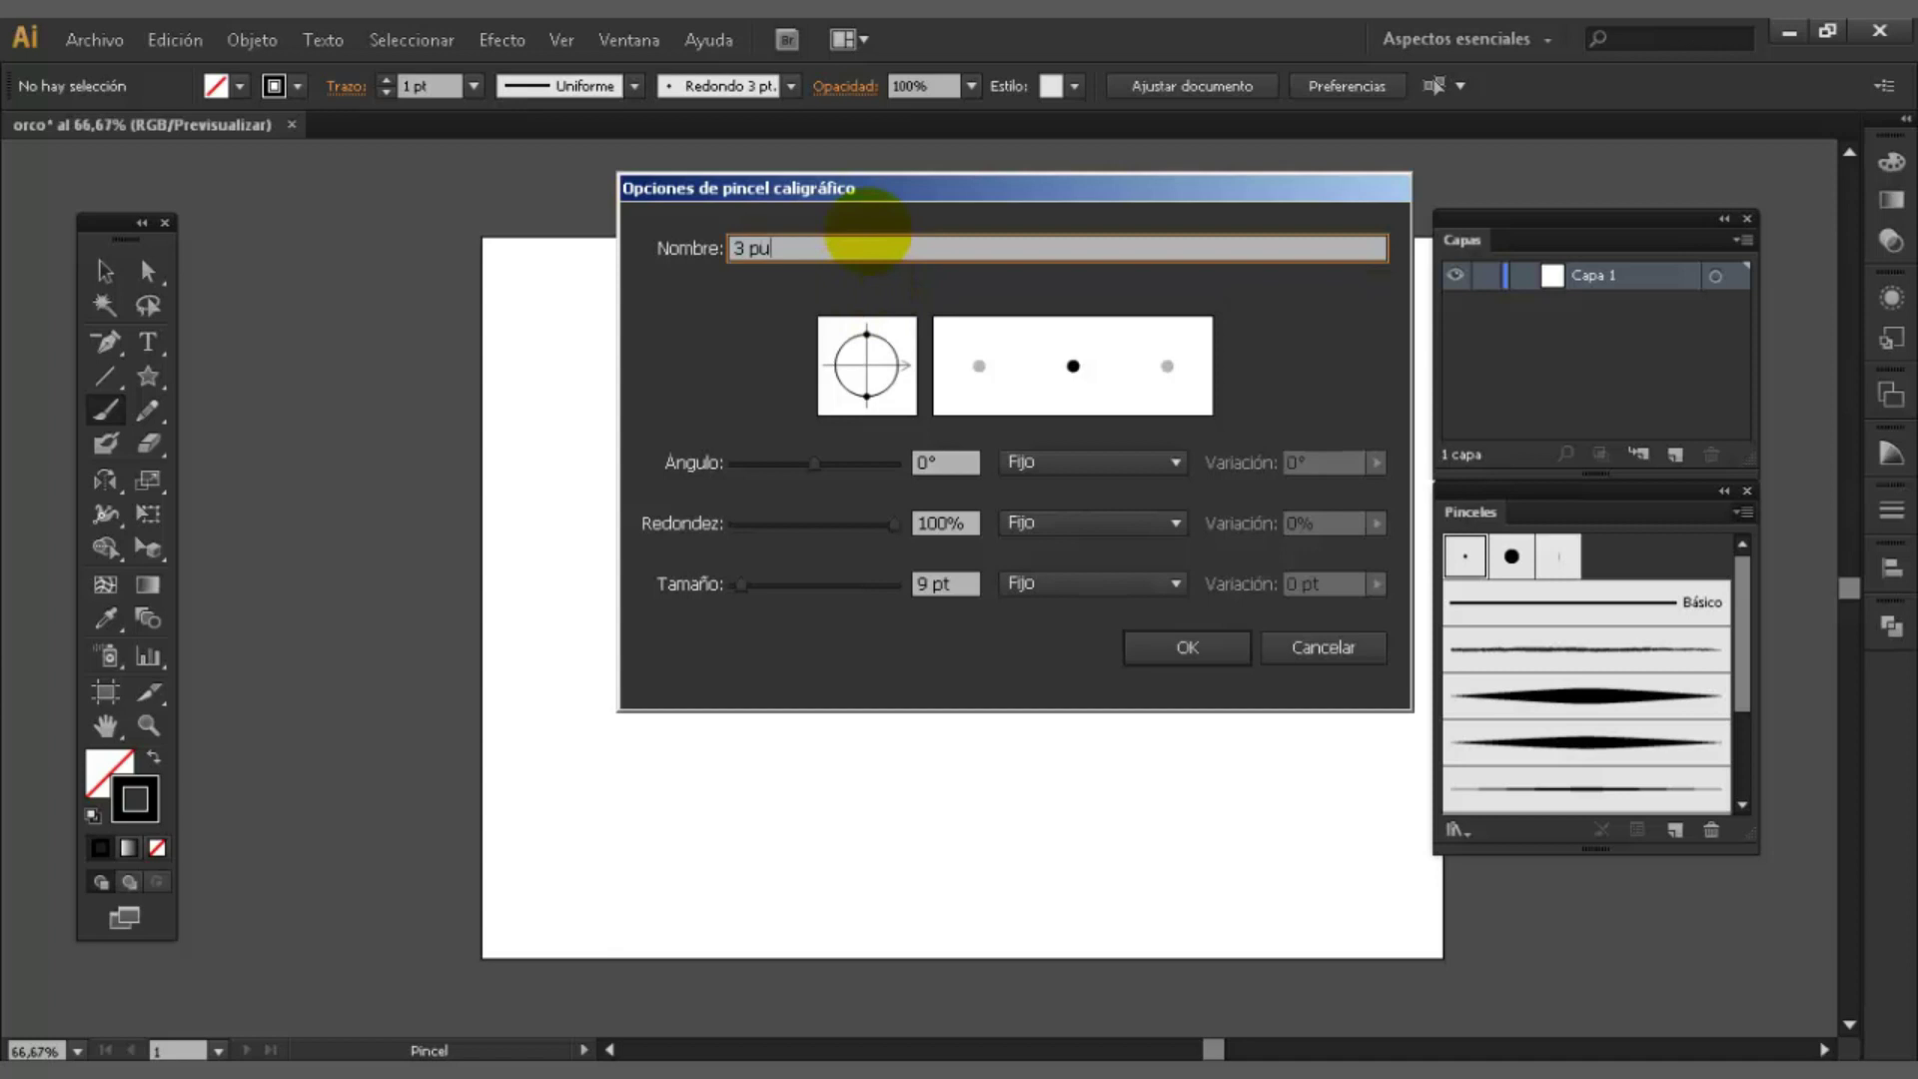
pyautogui.write('ntos')
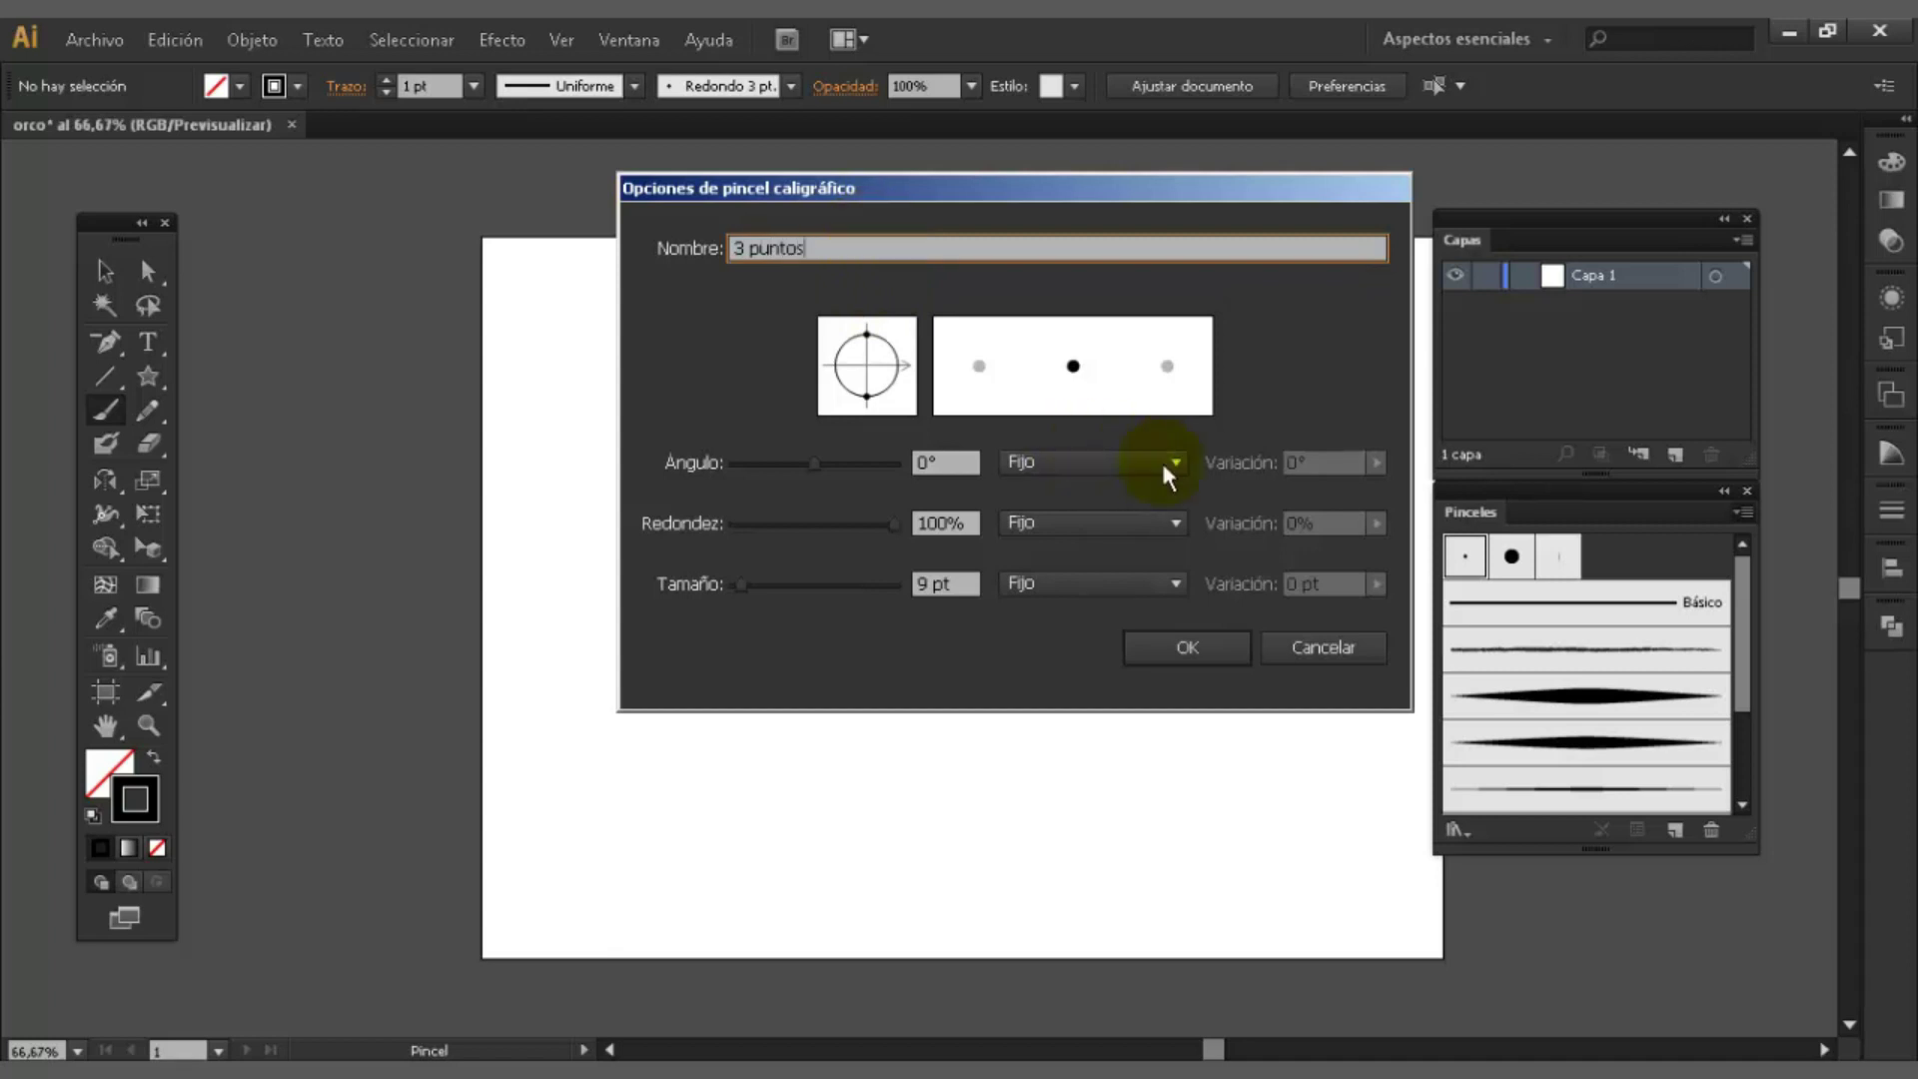
# - Set the 3 puntos brush's size to 3 pt, controlled by Presión with a 3 pt variation, and create the brush
pyautogui.click(962, 585)
pyautogui.write('3')
pyautogui.click(1154, 581)
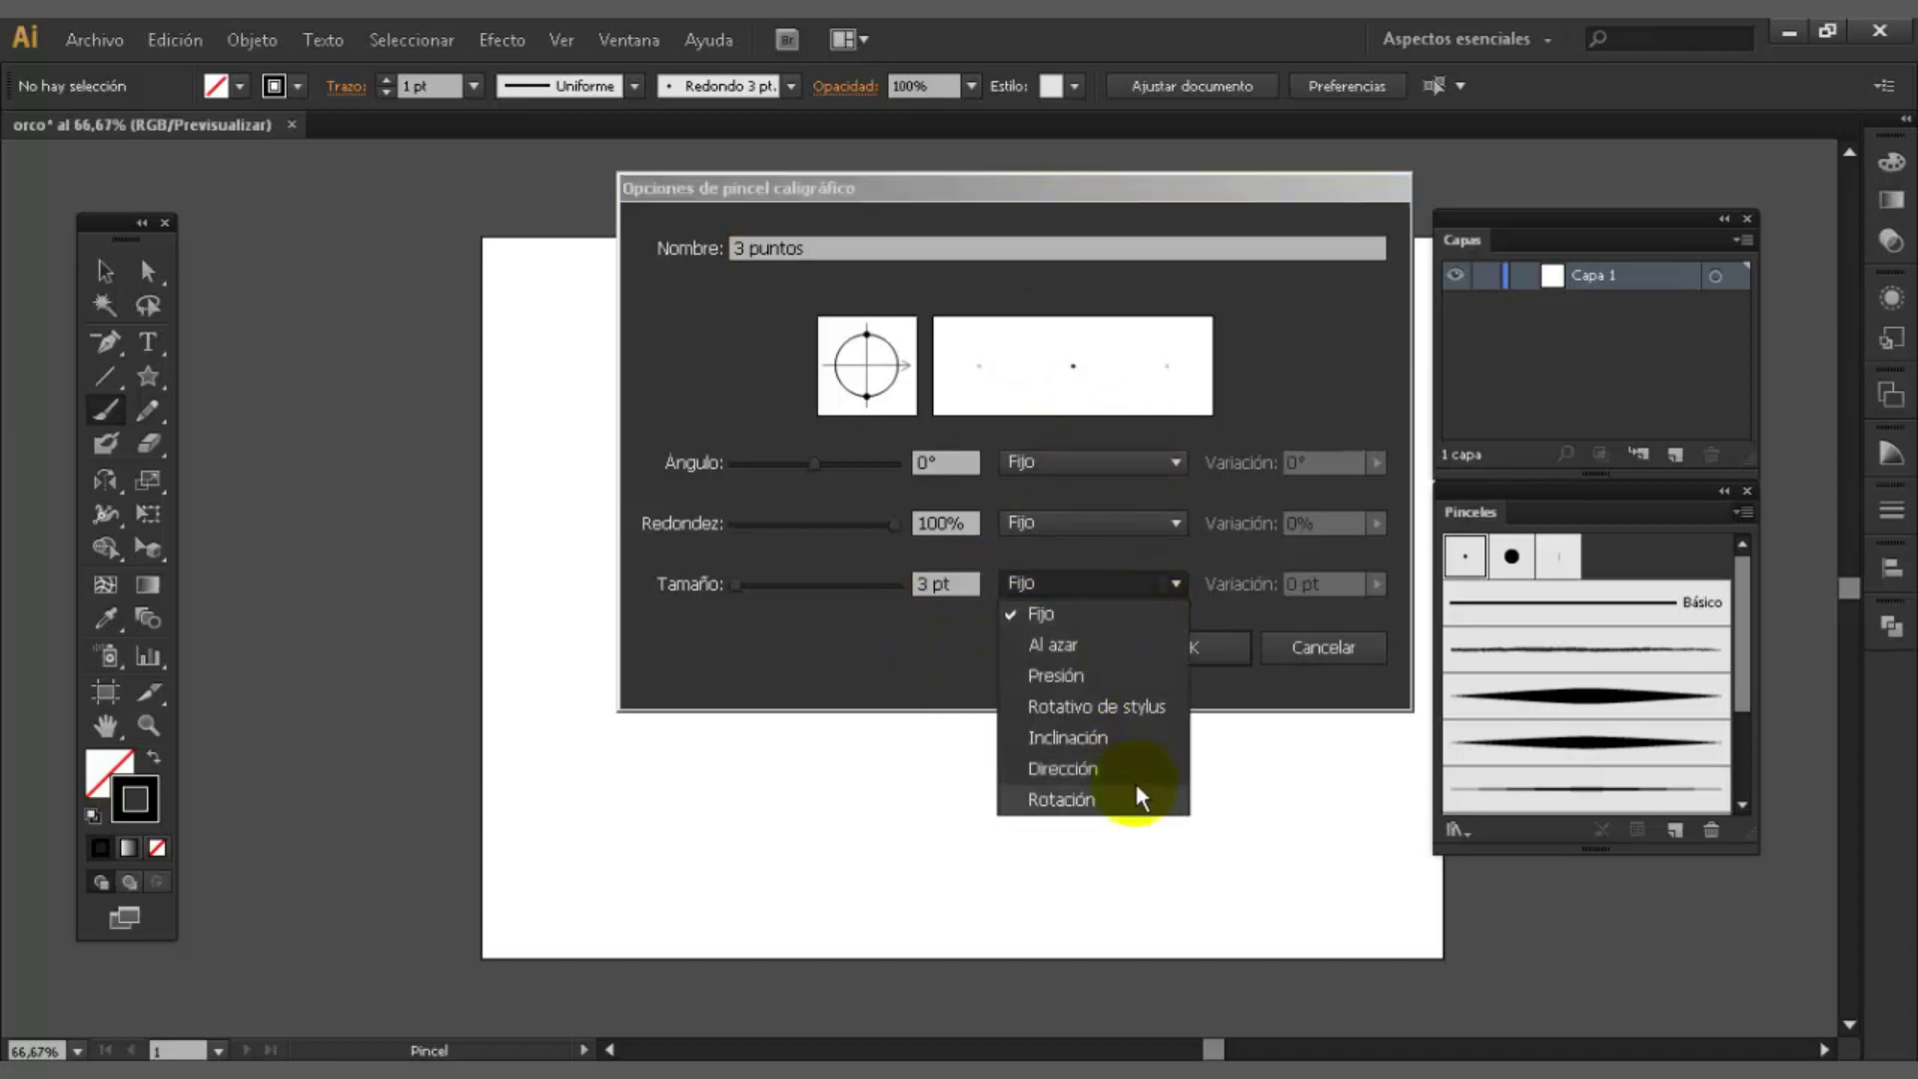
pyautogui.click(1087, 675)
pyautogui.click(1317, 583)
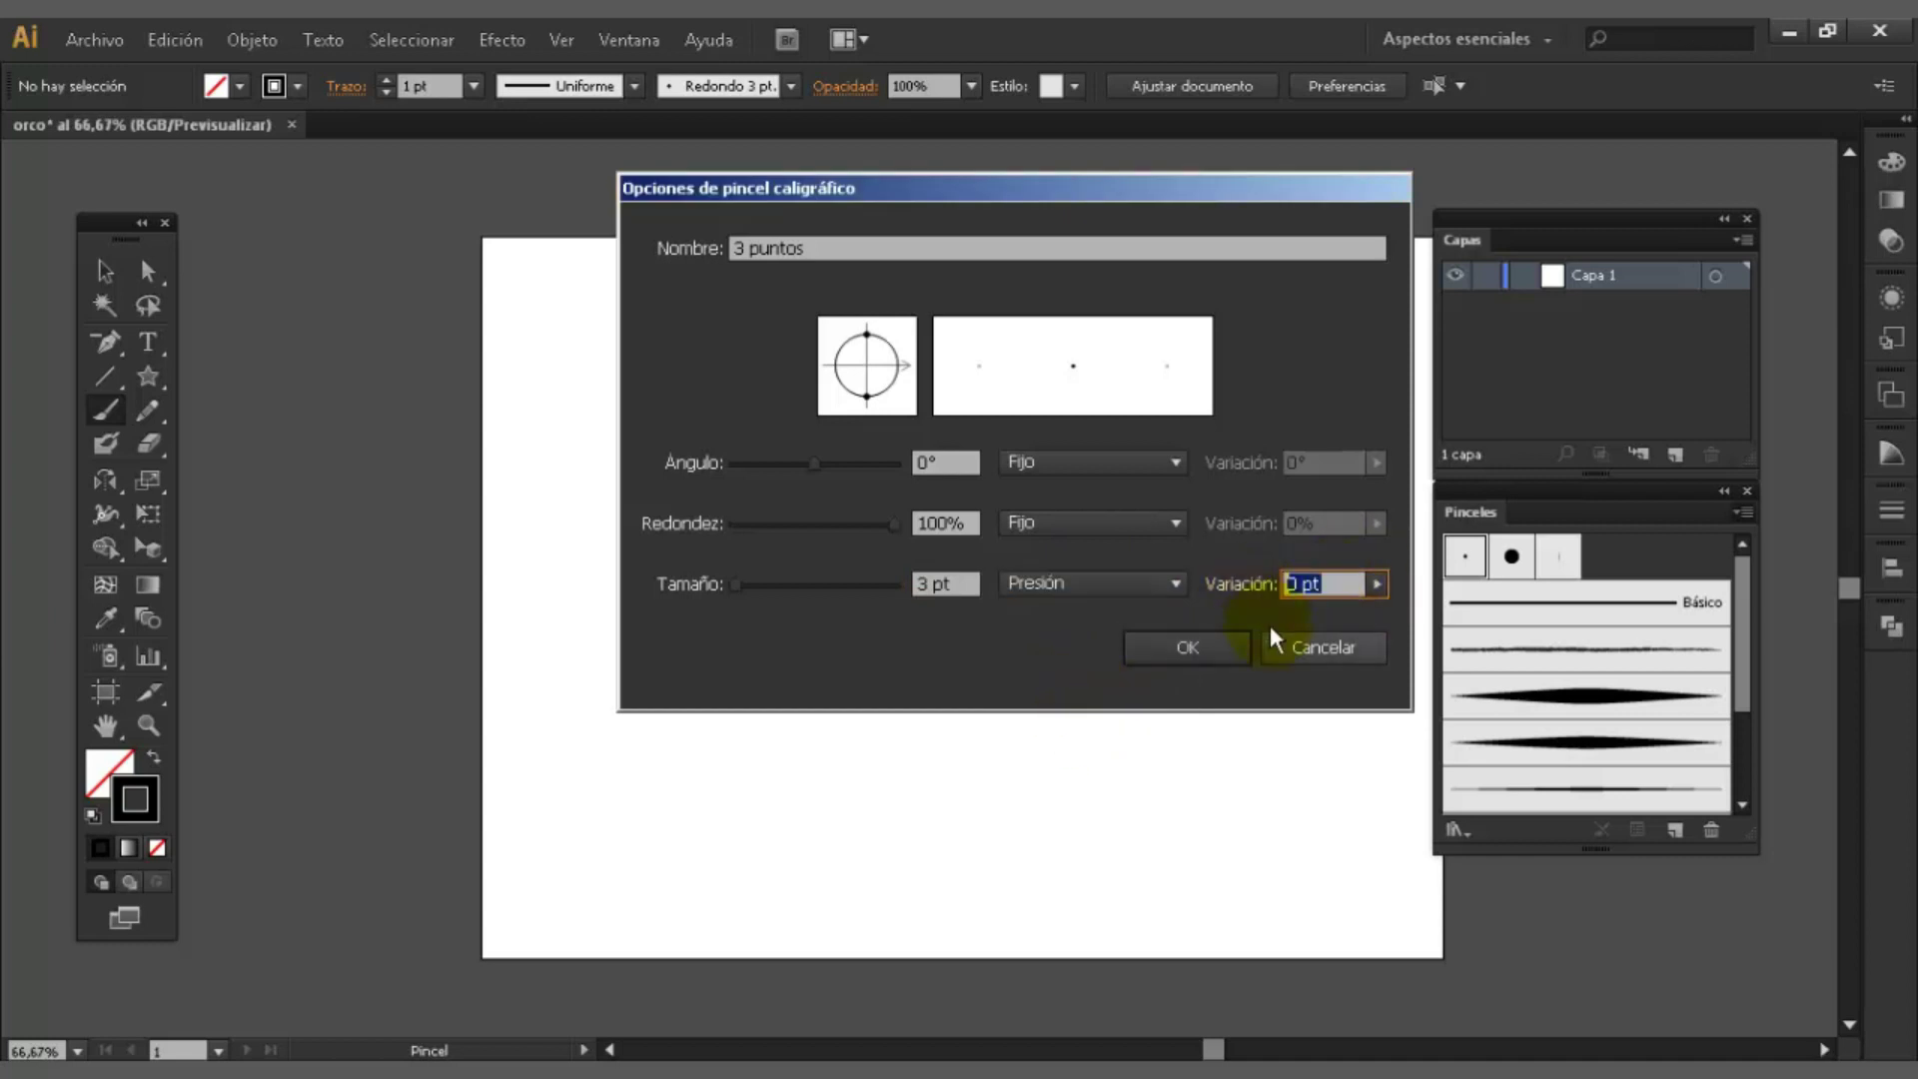
pyautogui.write('3')
pyautogui.click(1204, 252)
pyautogui.click(1187, 648)
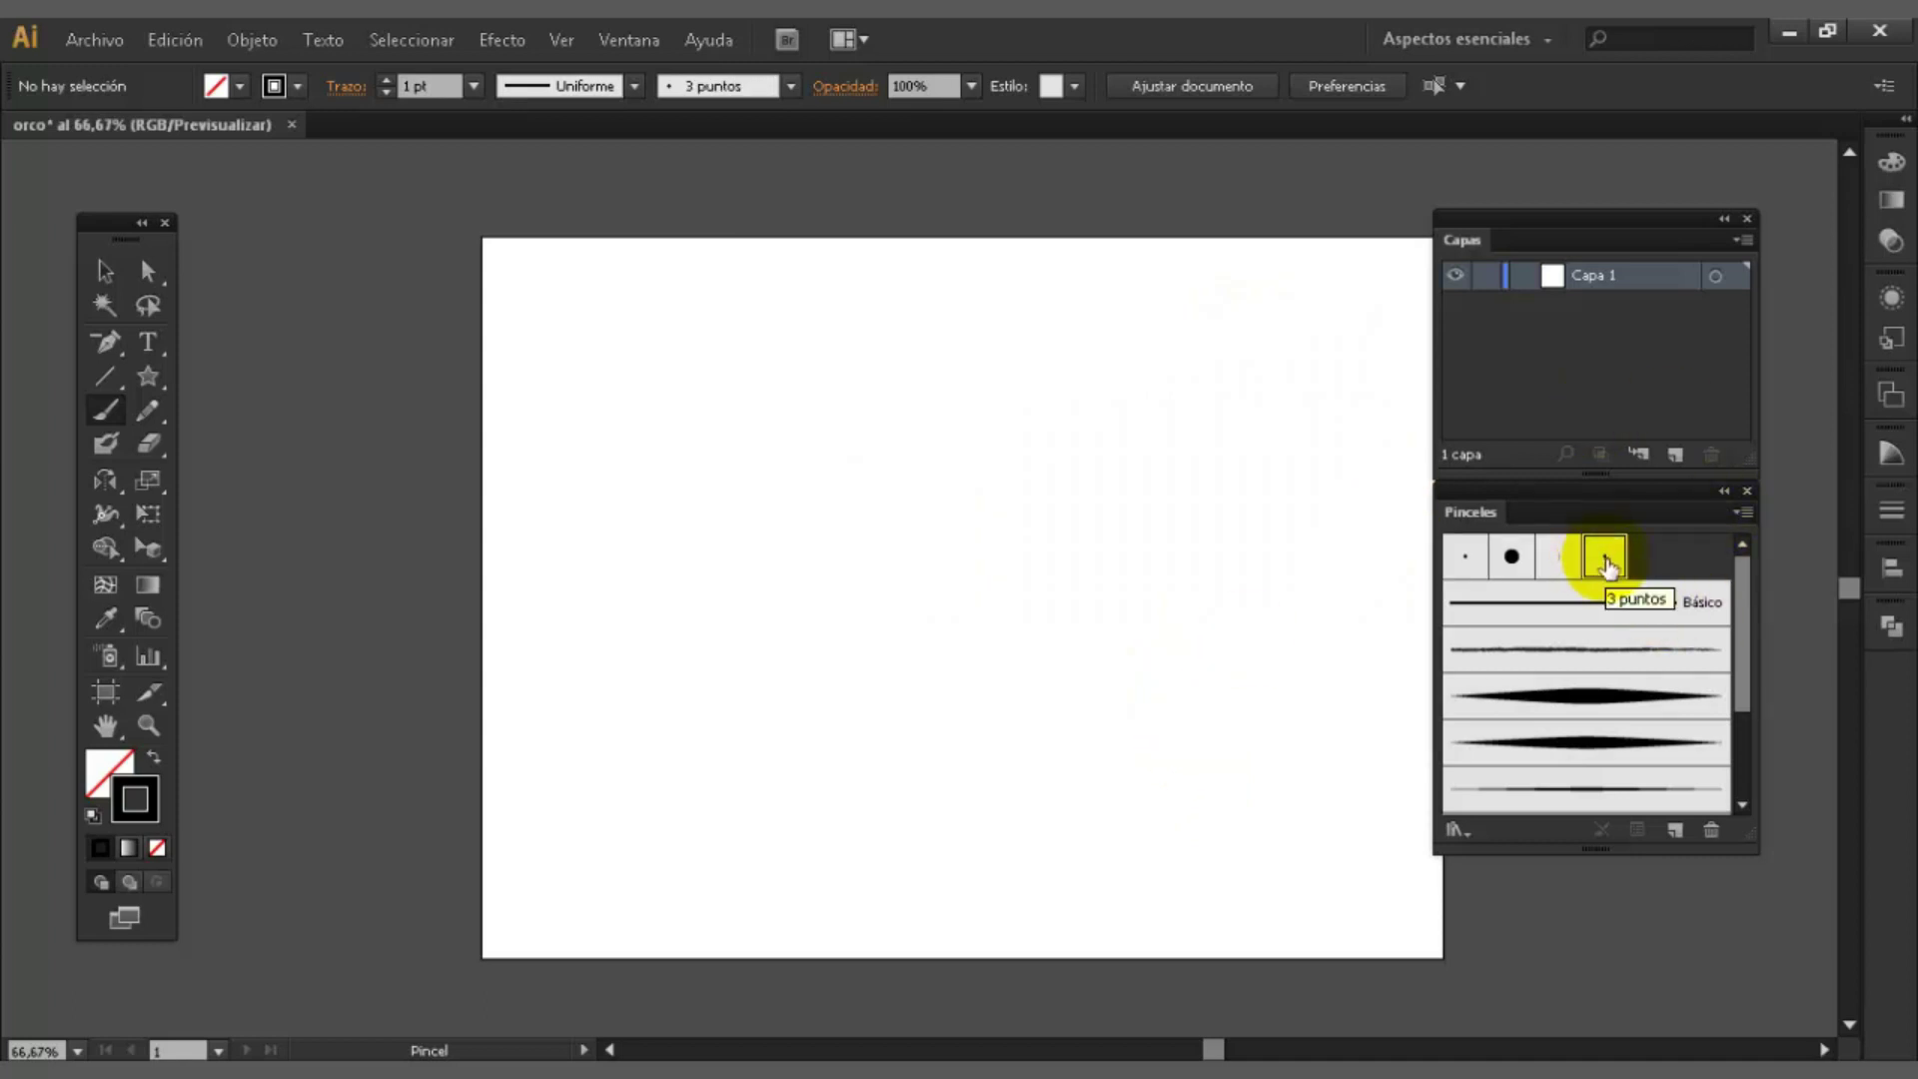
# - Start another calligraphic brush and set its angle to -19°
pyautogui.click(1742, 513)
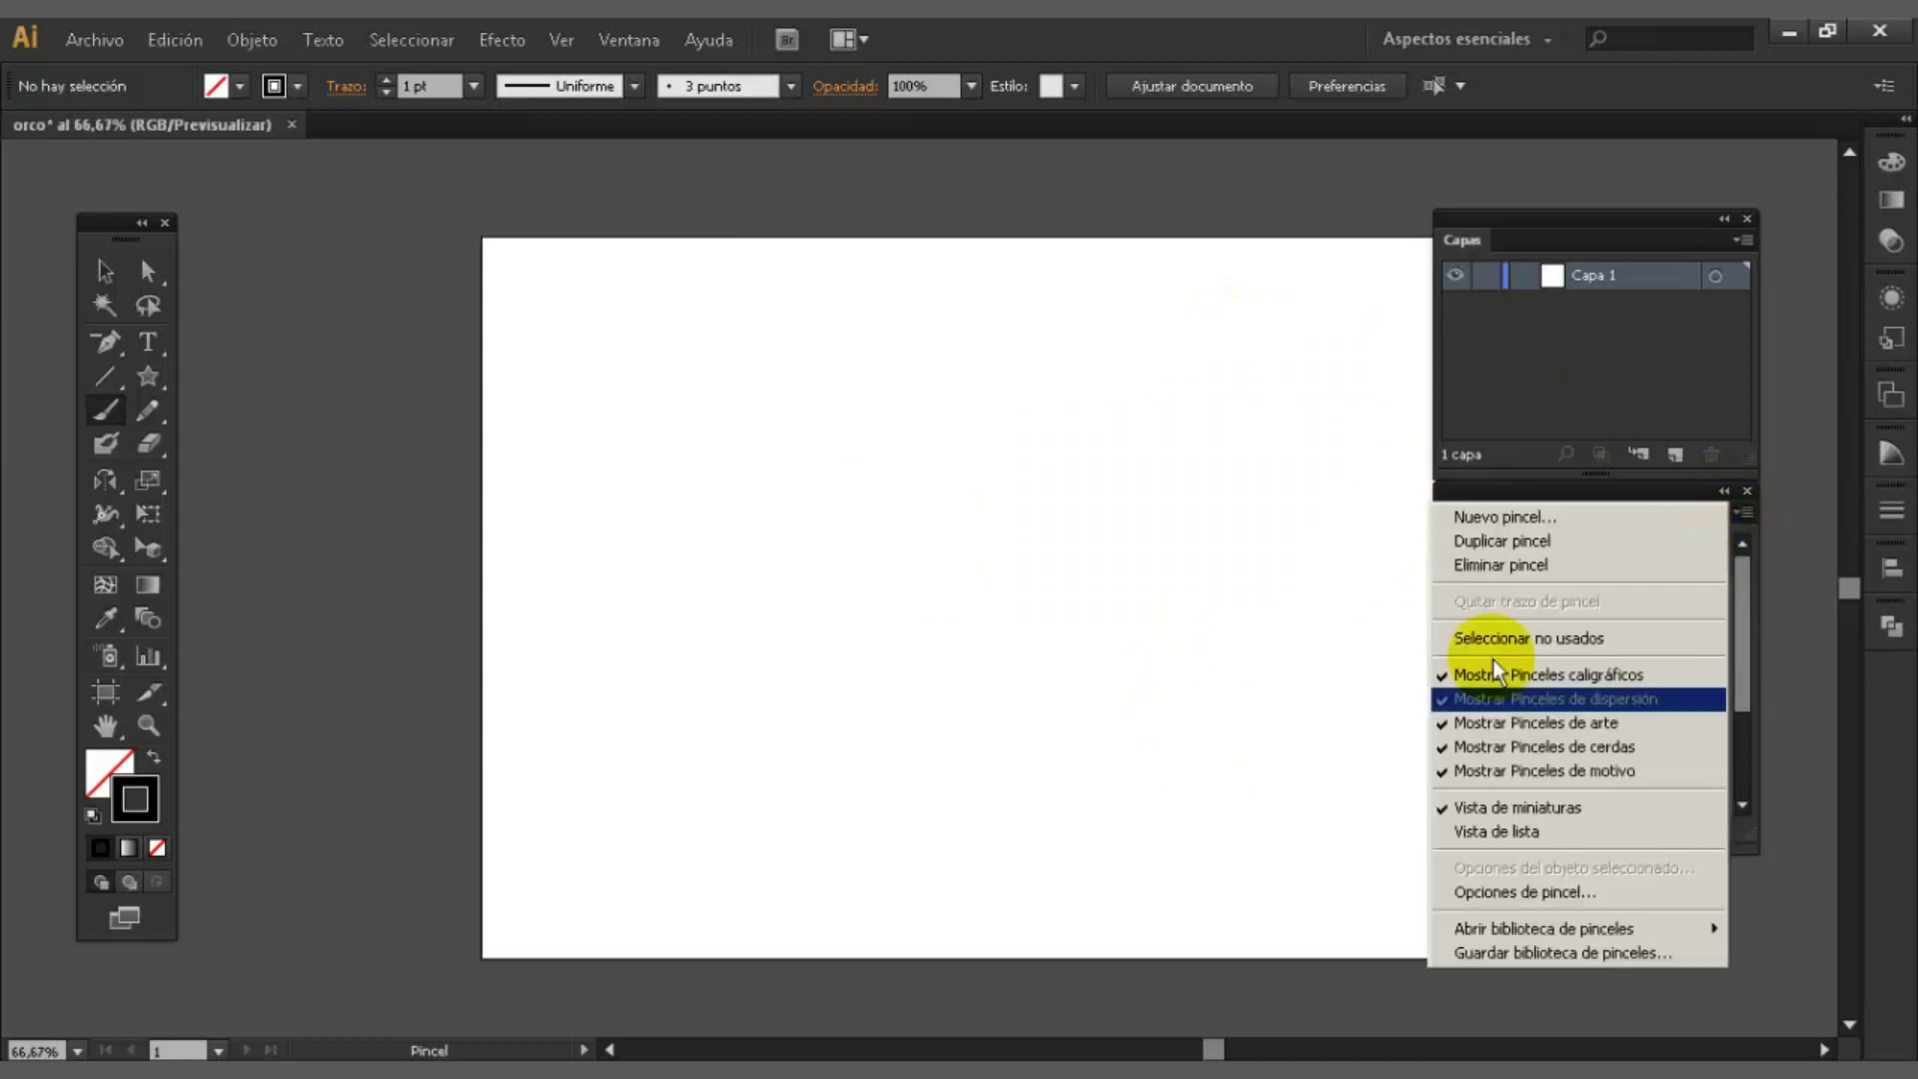
pyautogui.click(1559, 520)
pyautogui.click(1001, 444)
pyautogui.click(1010, 337)
pyautogui.click(1189, 540)
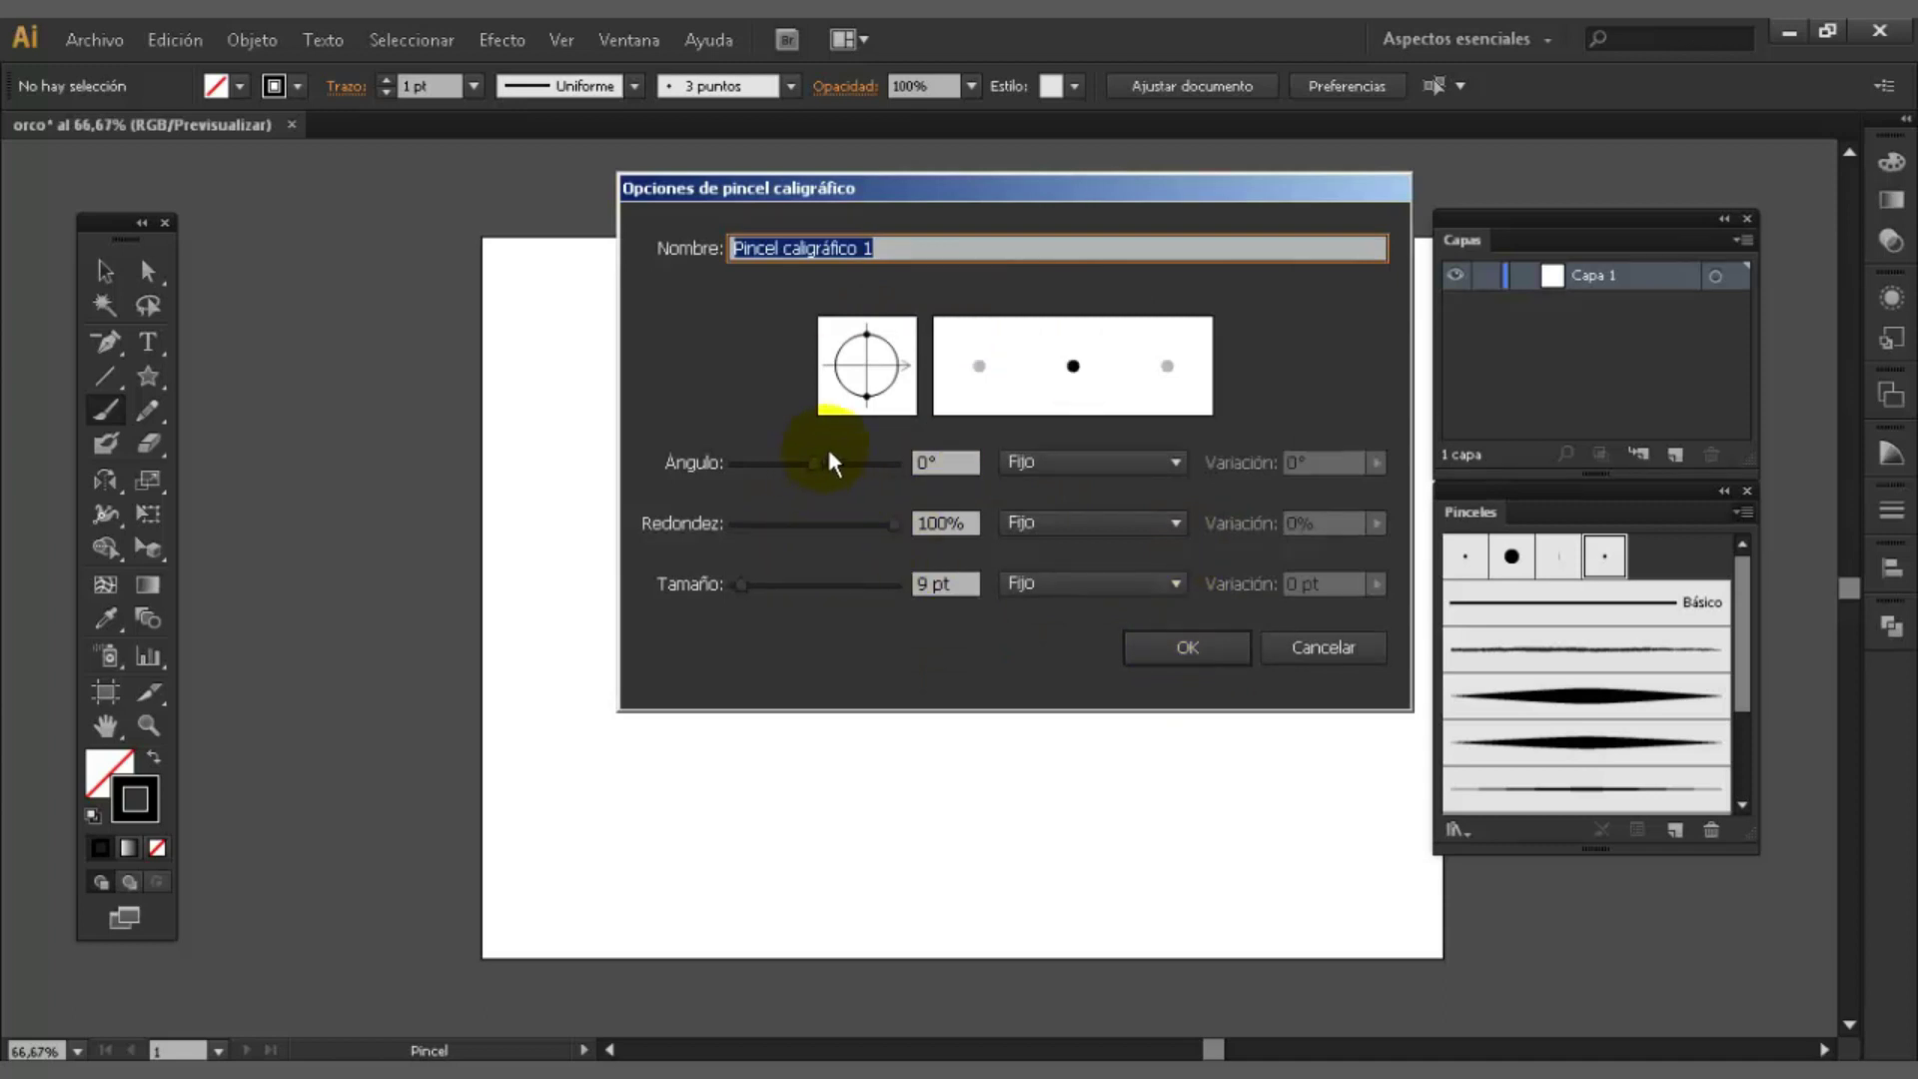
pyautogui.moveTo(813, 465); pyautogui.dragTo(805, 460)
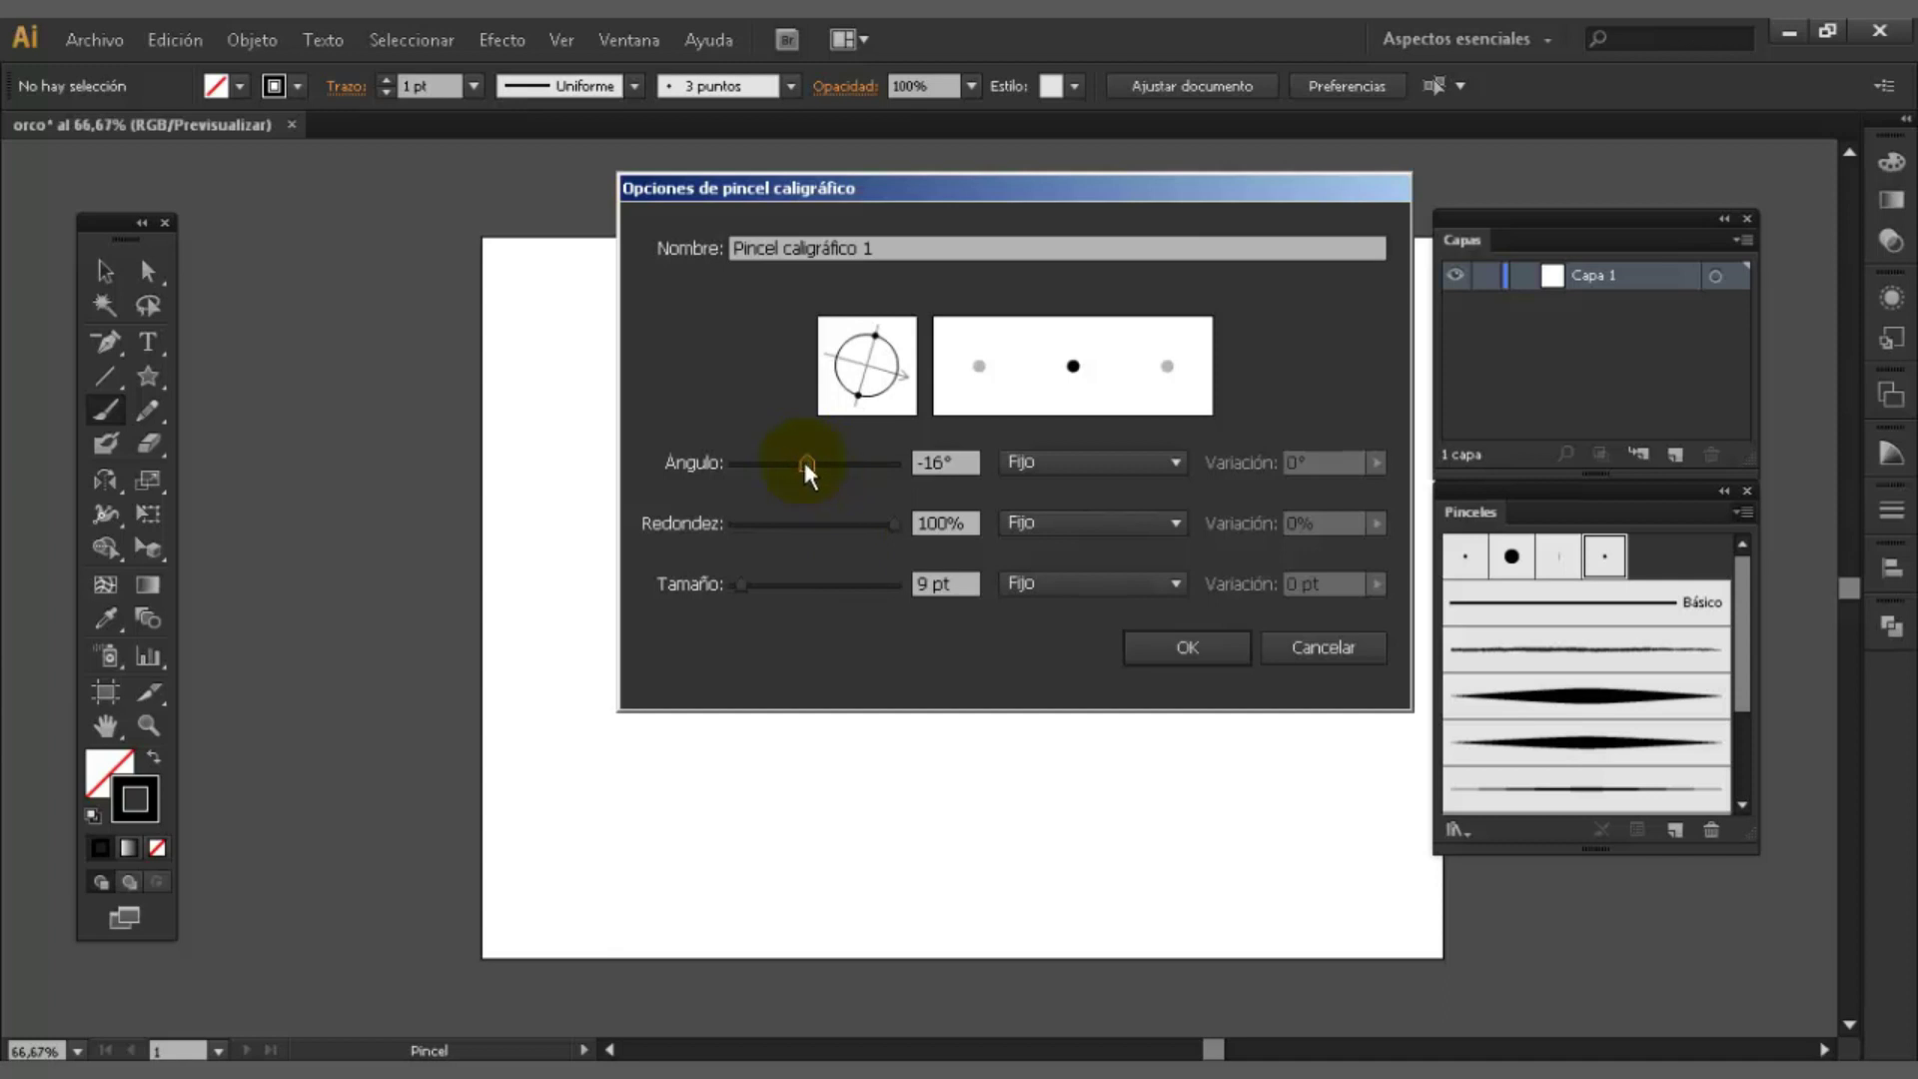
pyautogui.moveTo(806, 461); pyautogui.dragTo(805, 461)
# - Name the calligraphic brush 5 puntos, set its size to 5 pt controlled by Presión, enter its variation and create it
pyautogui.tripleClick(752, 246)
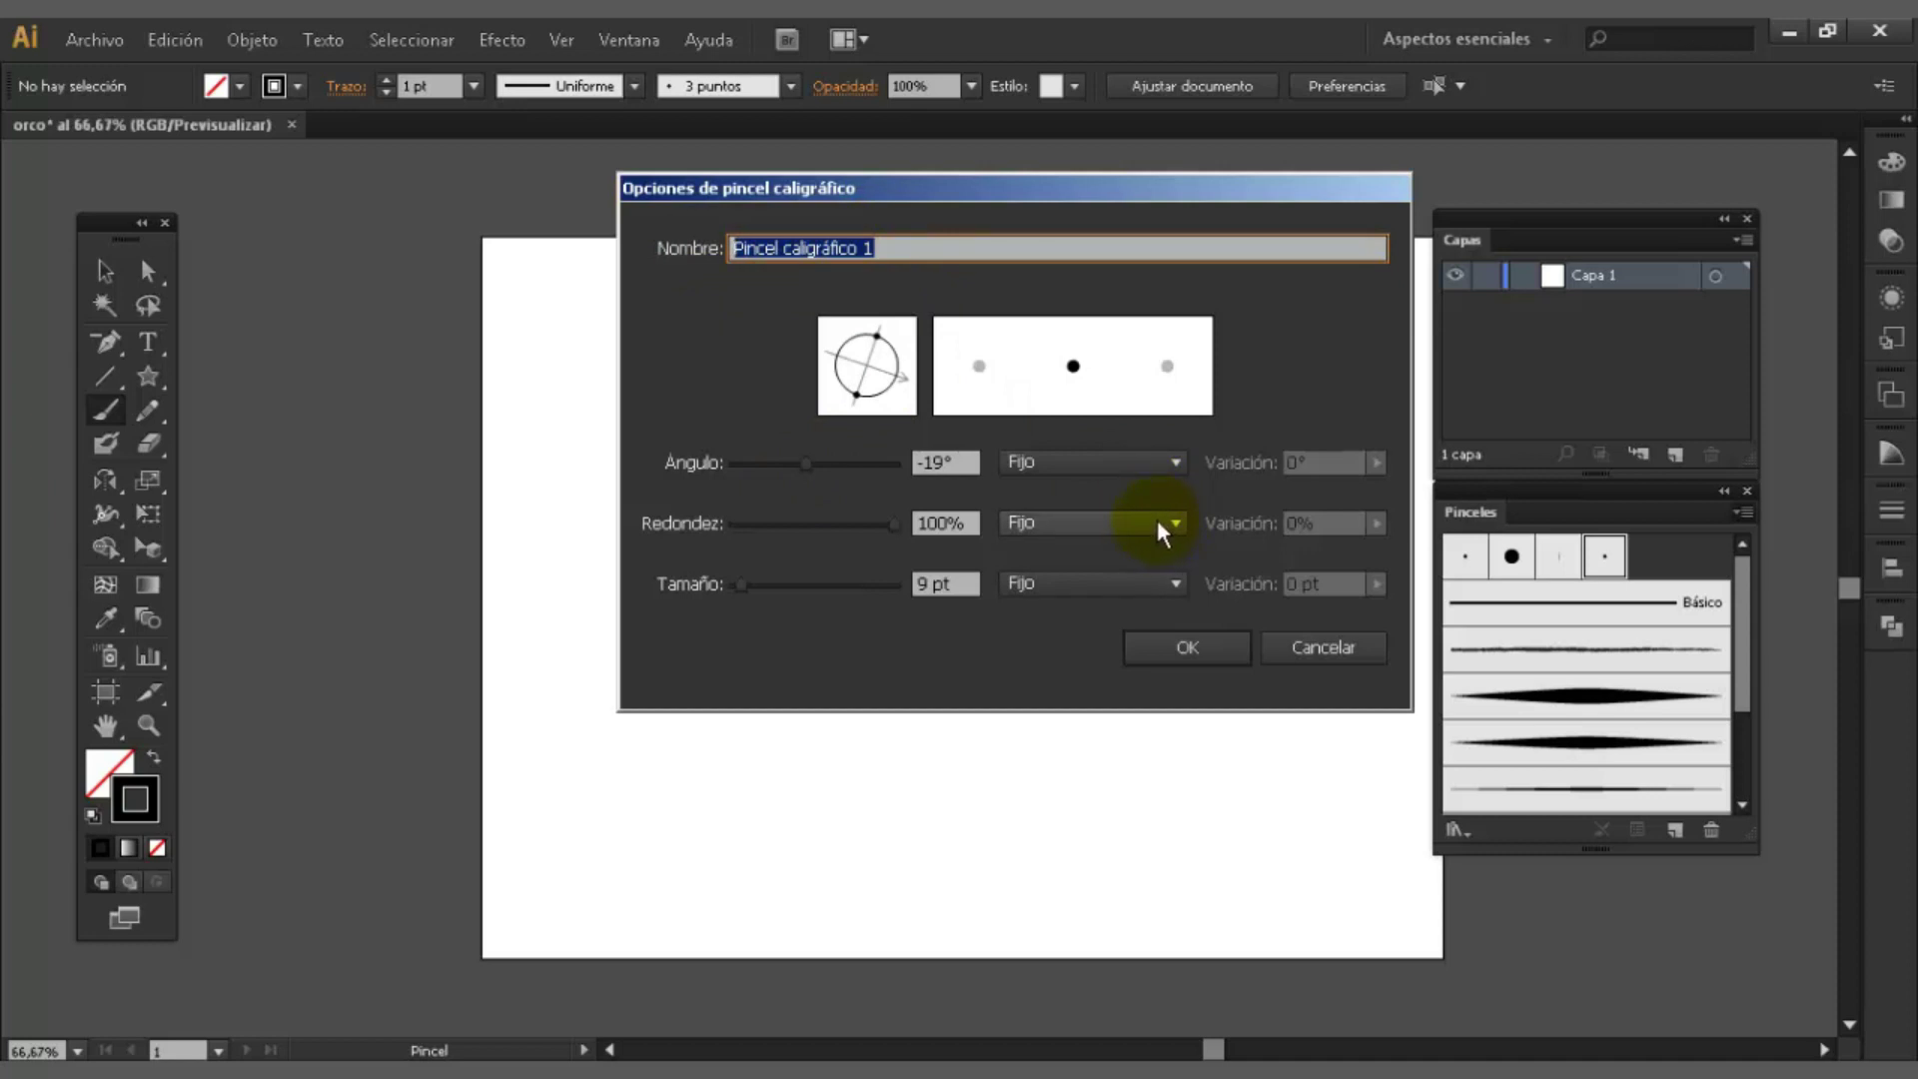
pyautogui.write('5 puntos')
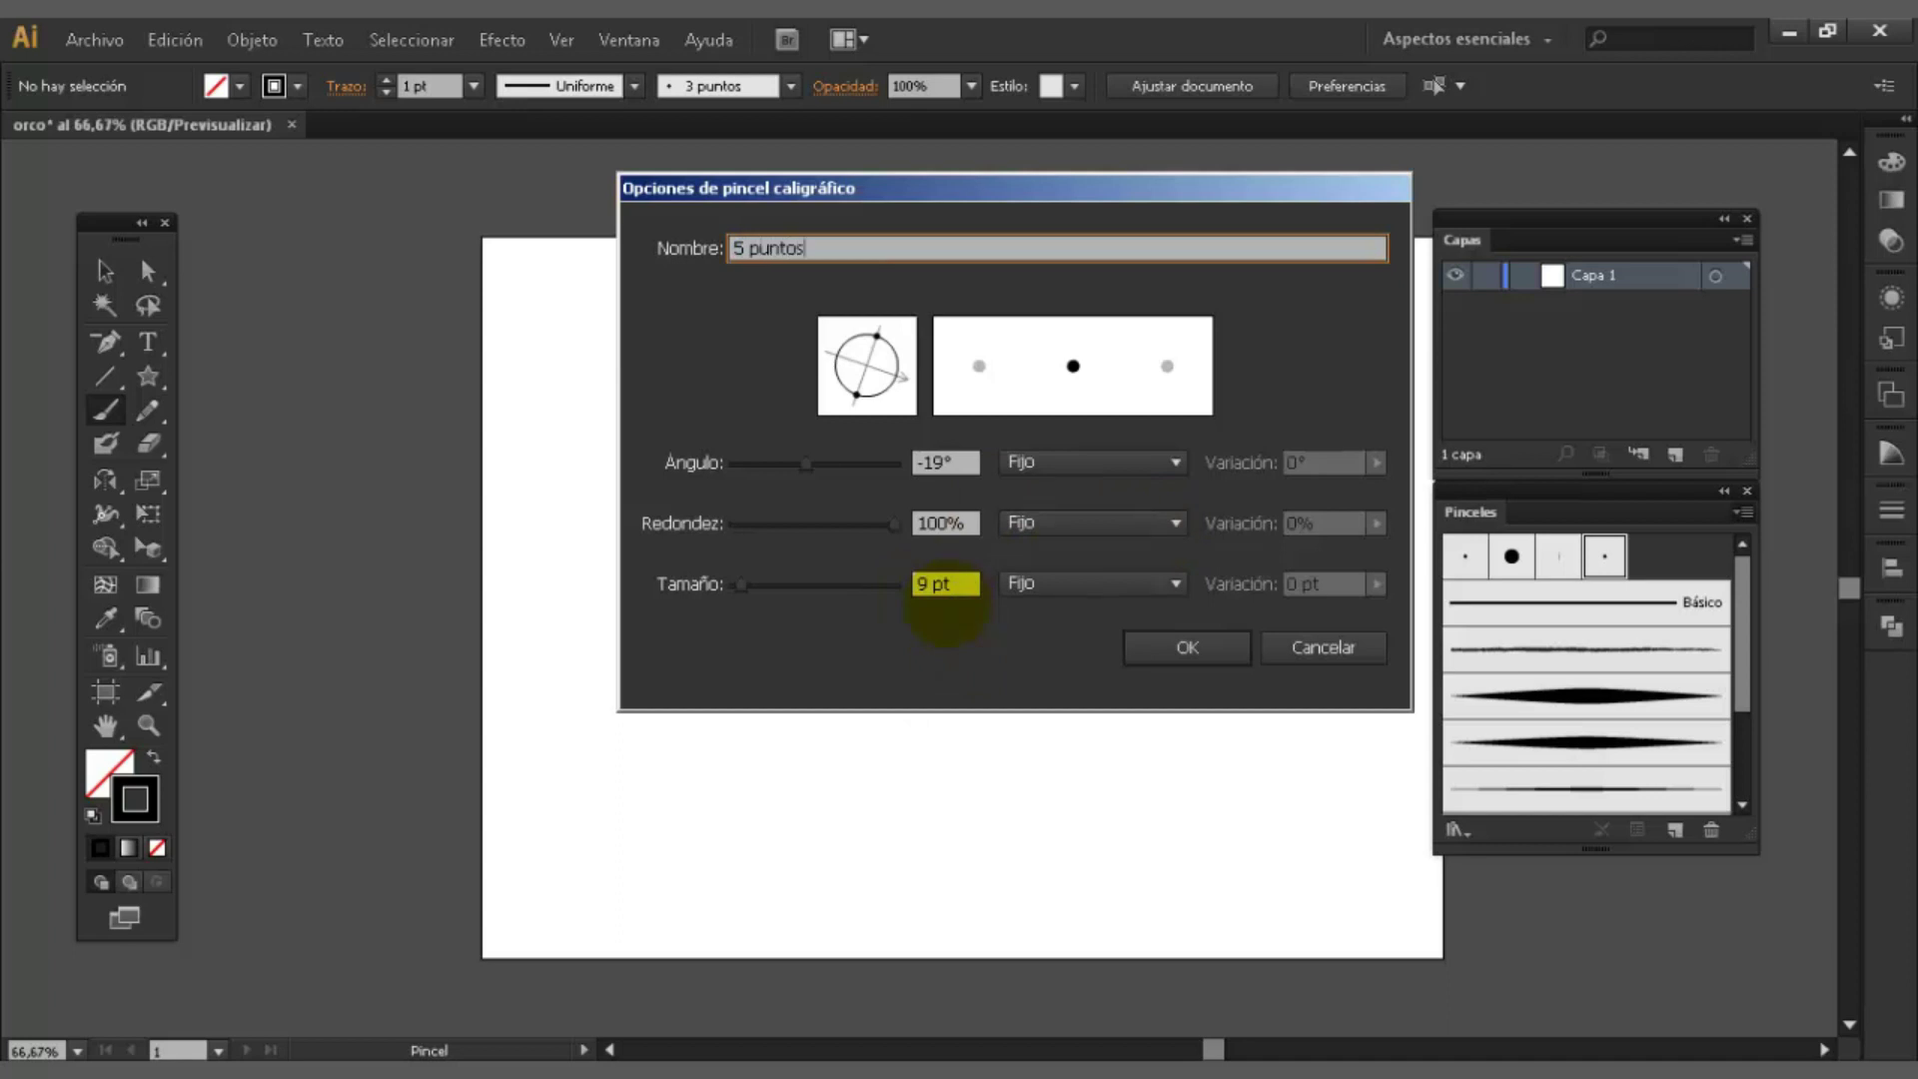
pyautogui.click(931, 460)
pyautogui.click(968, 586)
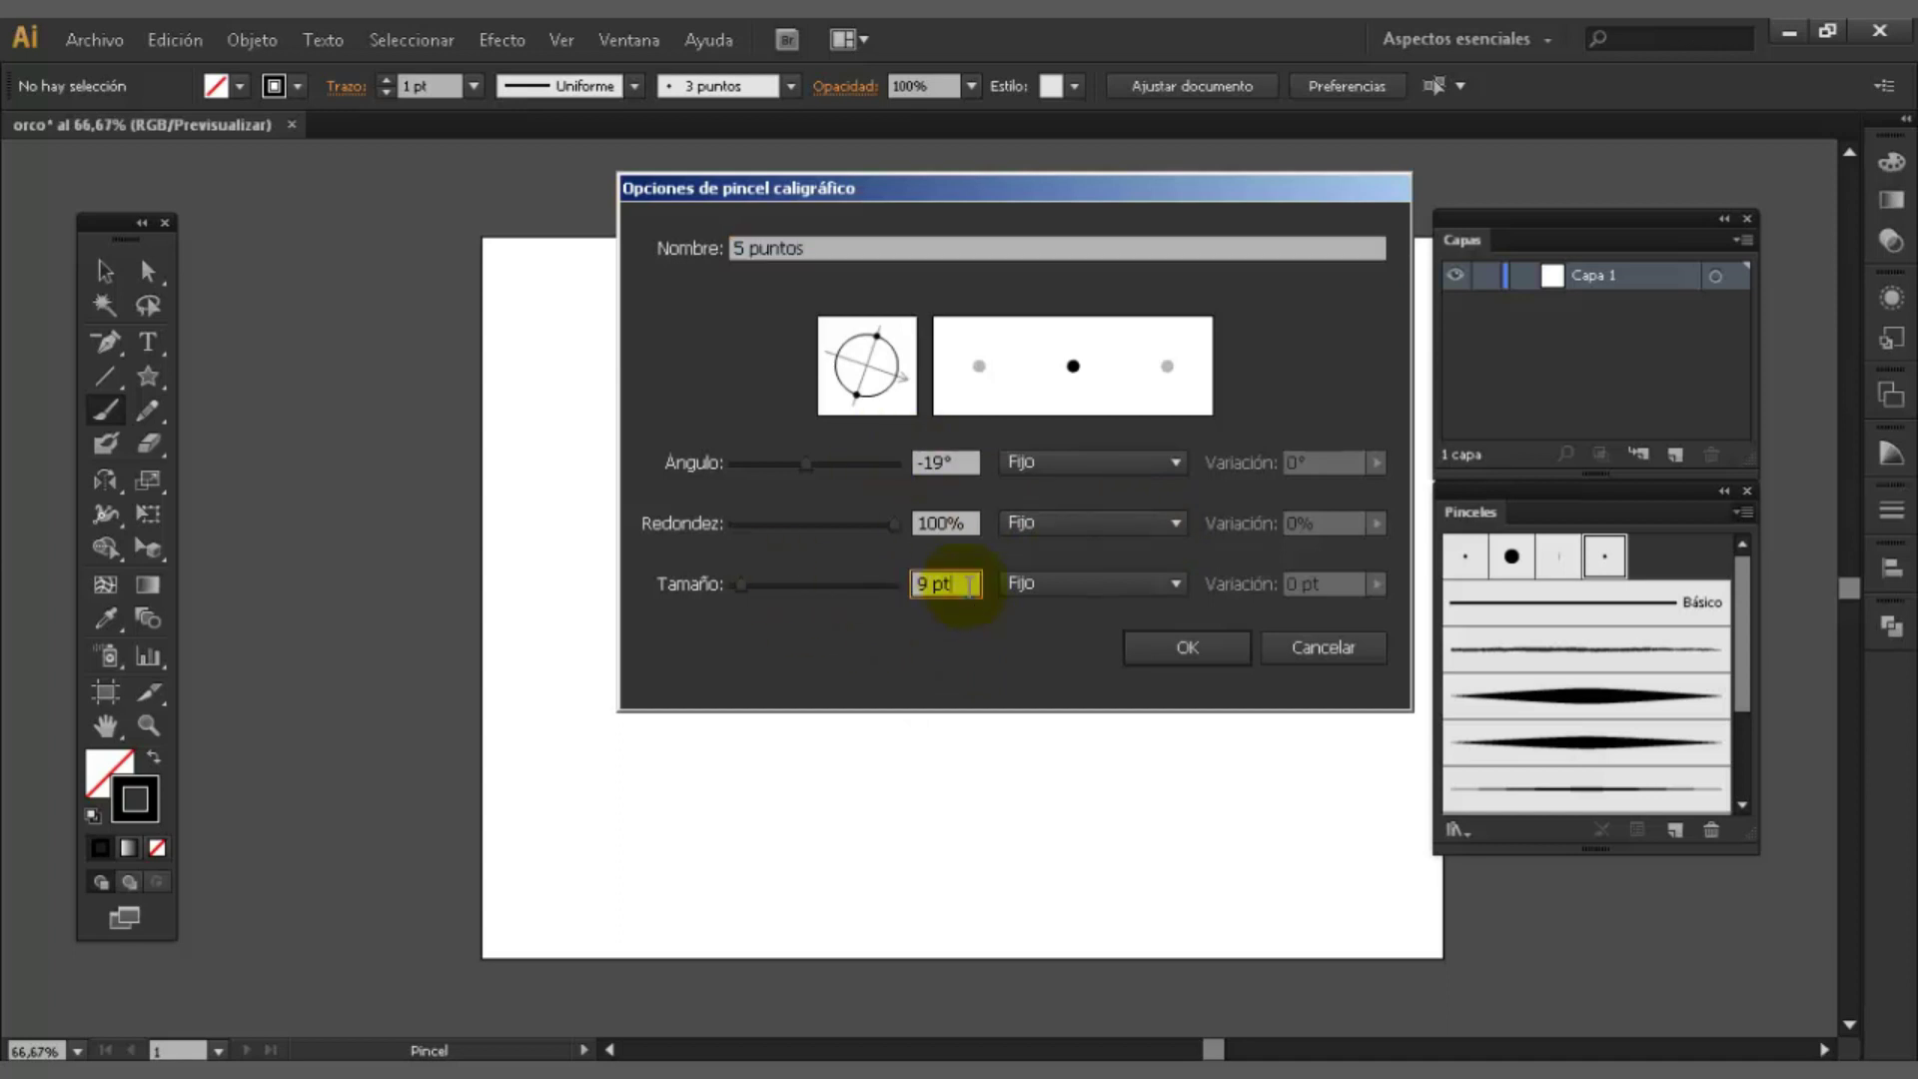
pyautogui.click(1171, 583)
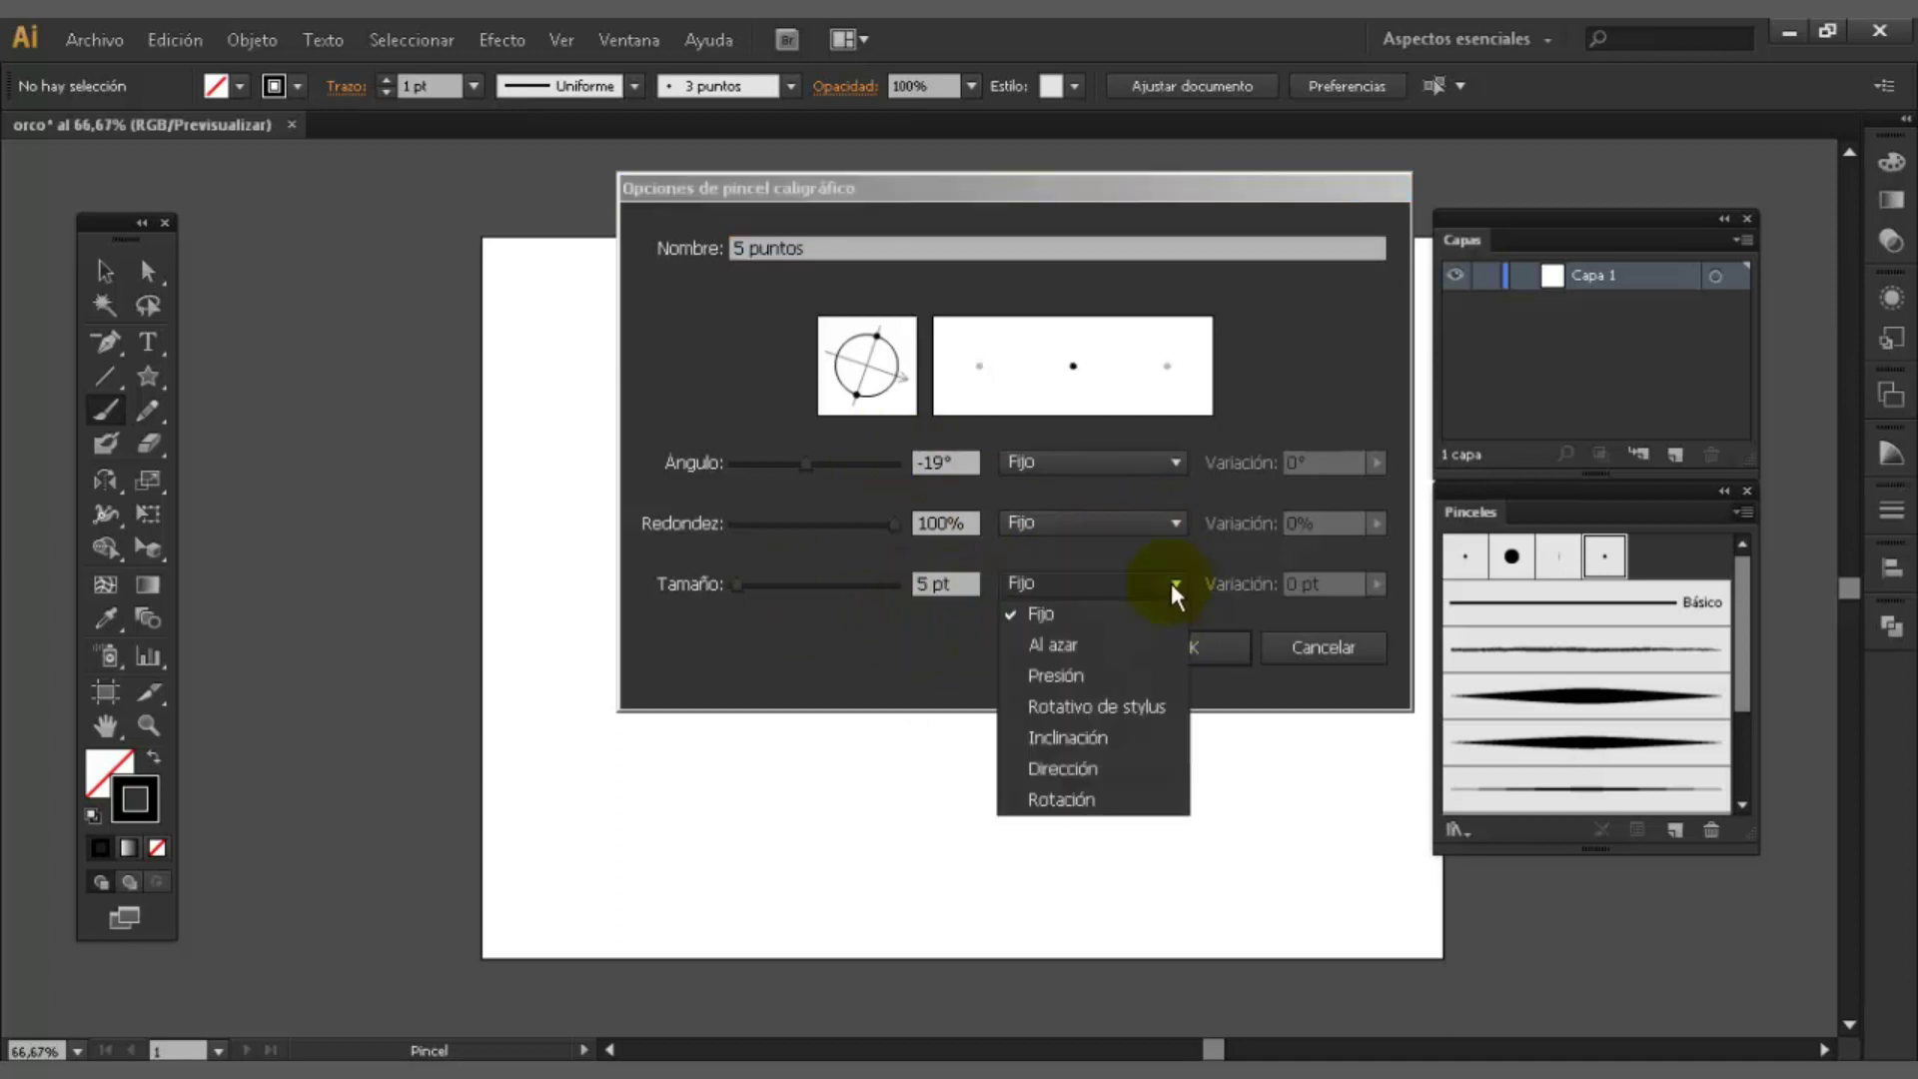
pyautogui.click(1106, 679)
pyautogui.doubleClick(1314, 585)
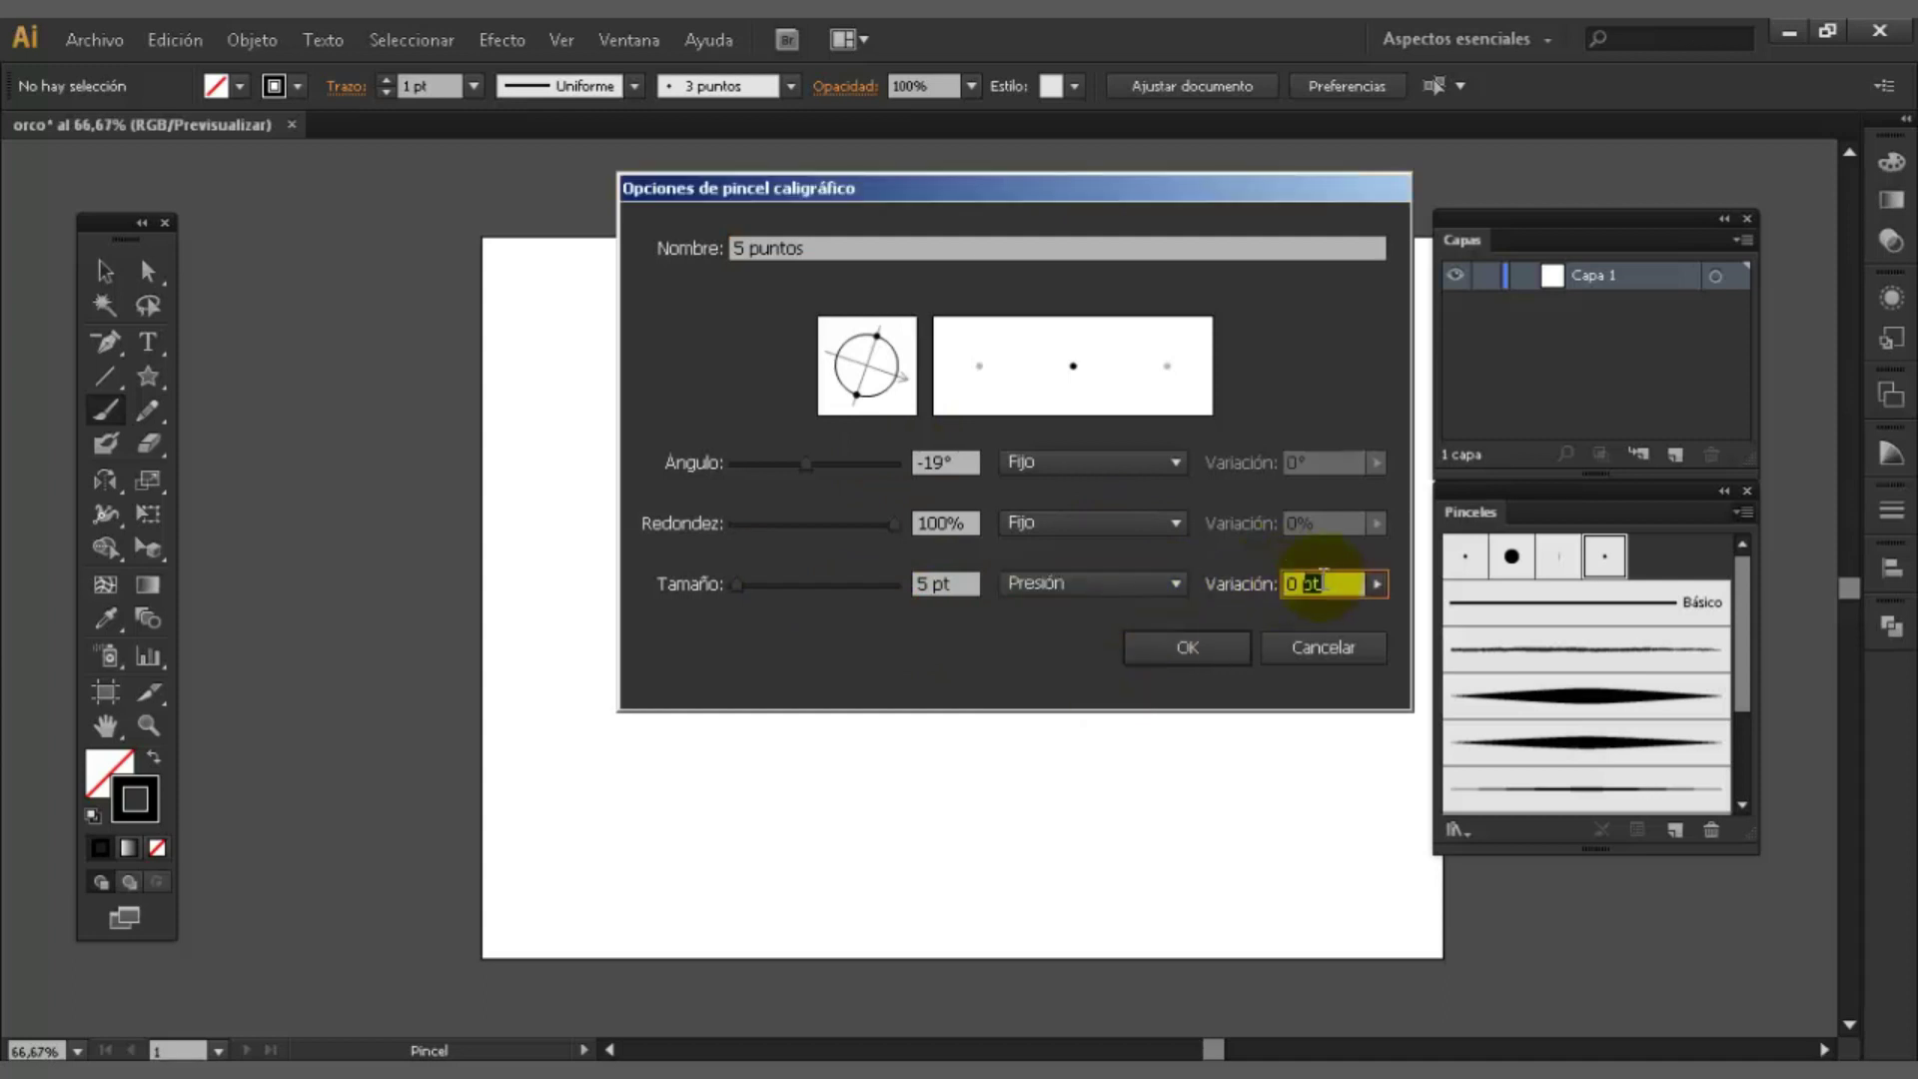
pyautogui.click(1187, 649)
# - Start another calligraphic brush (Pincel caligráfico) and name it detallers
pyautogui.moveTo(1738, 592)
pyautogui.mouseDown()
pyautogui.moveTo(1736, 733)
pyautogui.moveTo(1741, 559)
pyautogui.mouseUp()
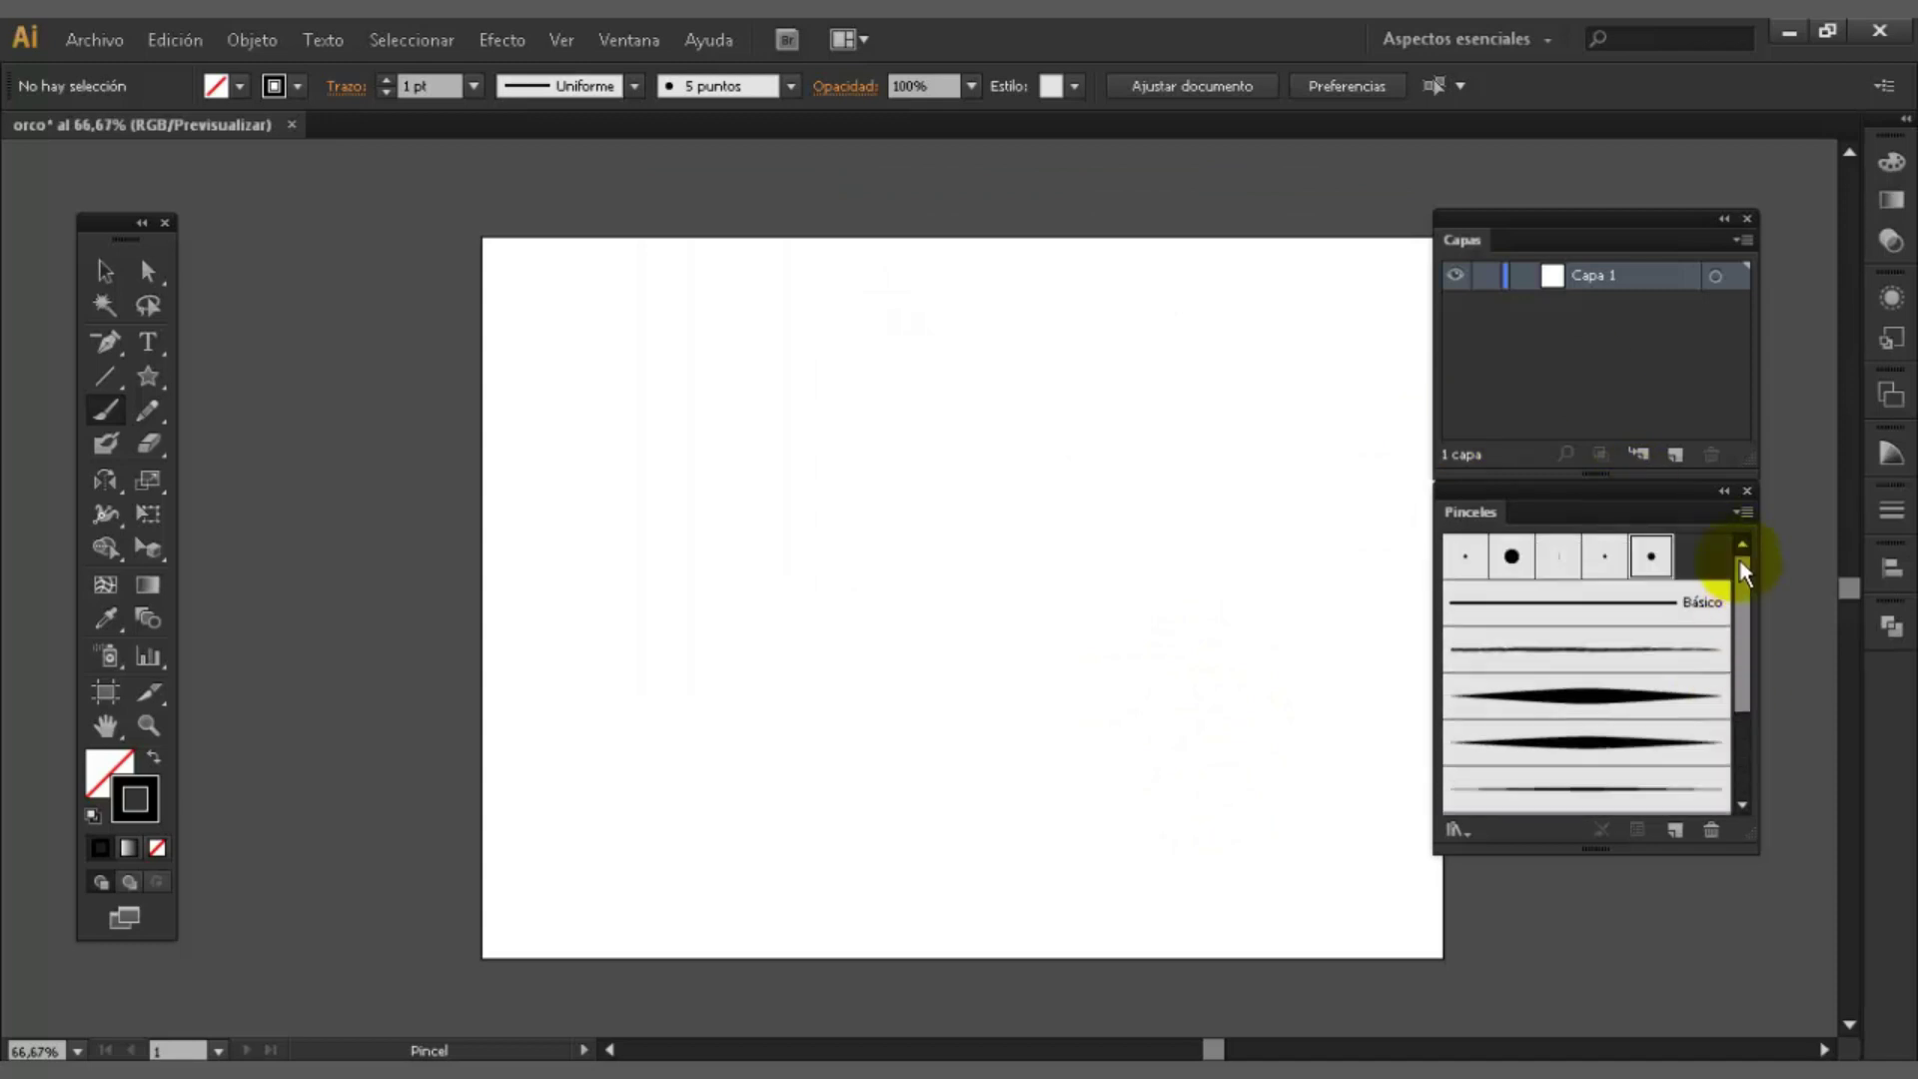
pyautogui.click(1602, 572)
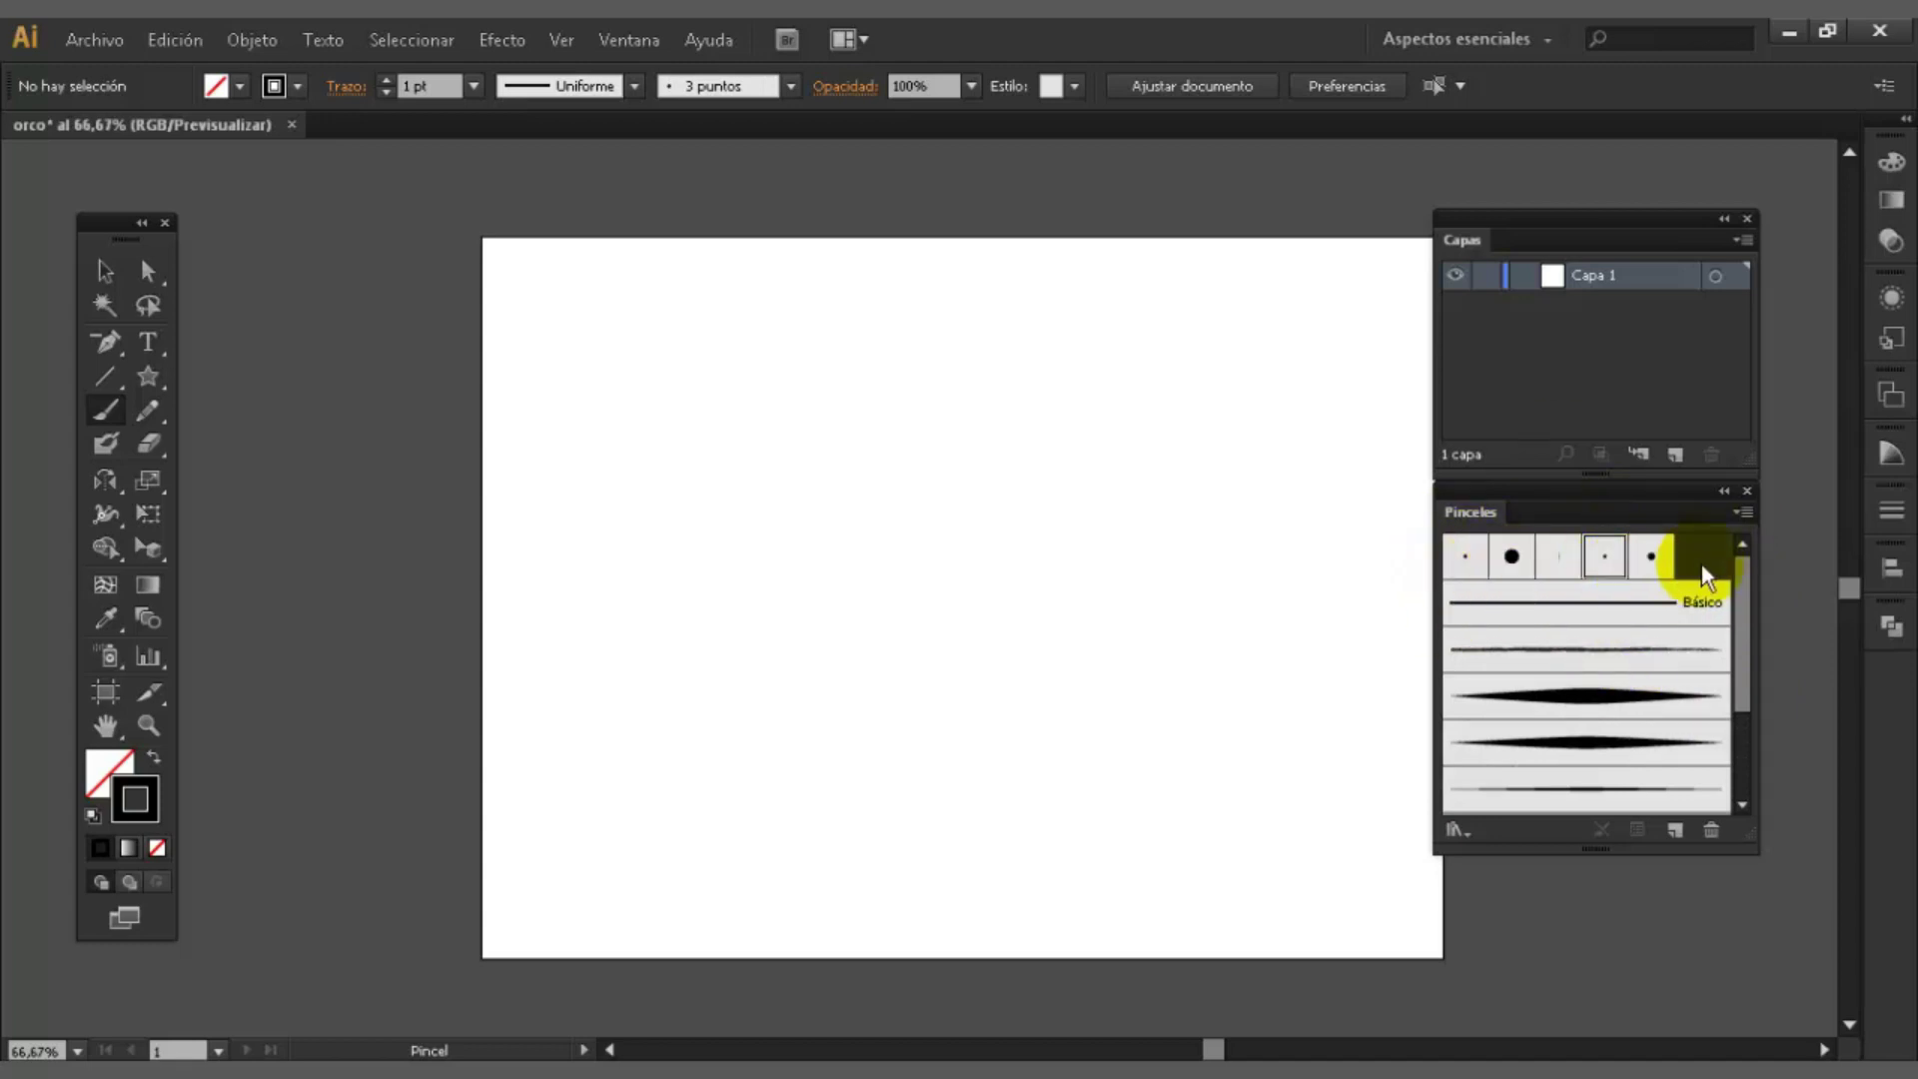
pyautogui.click(1743, 514)
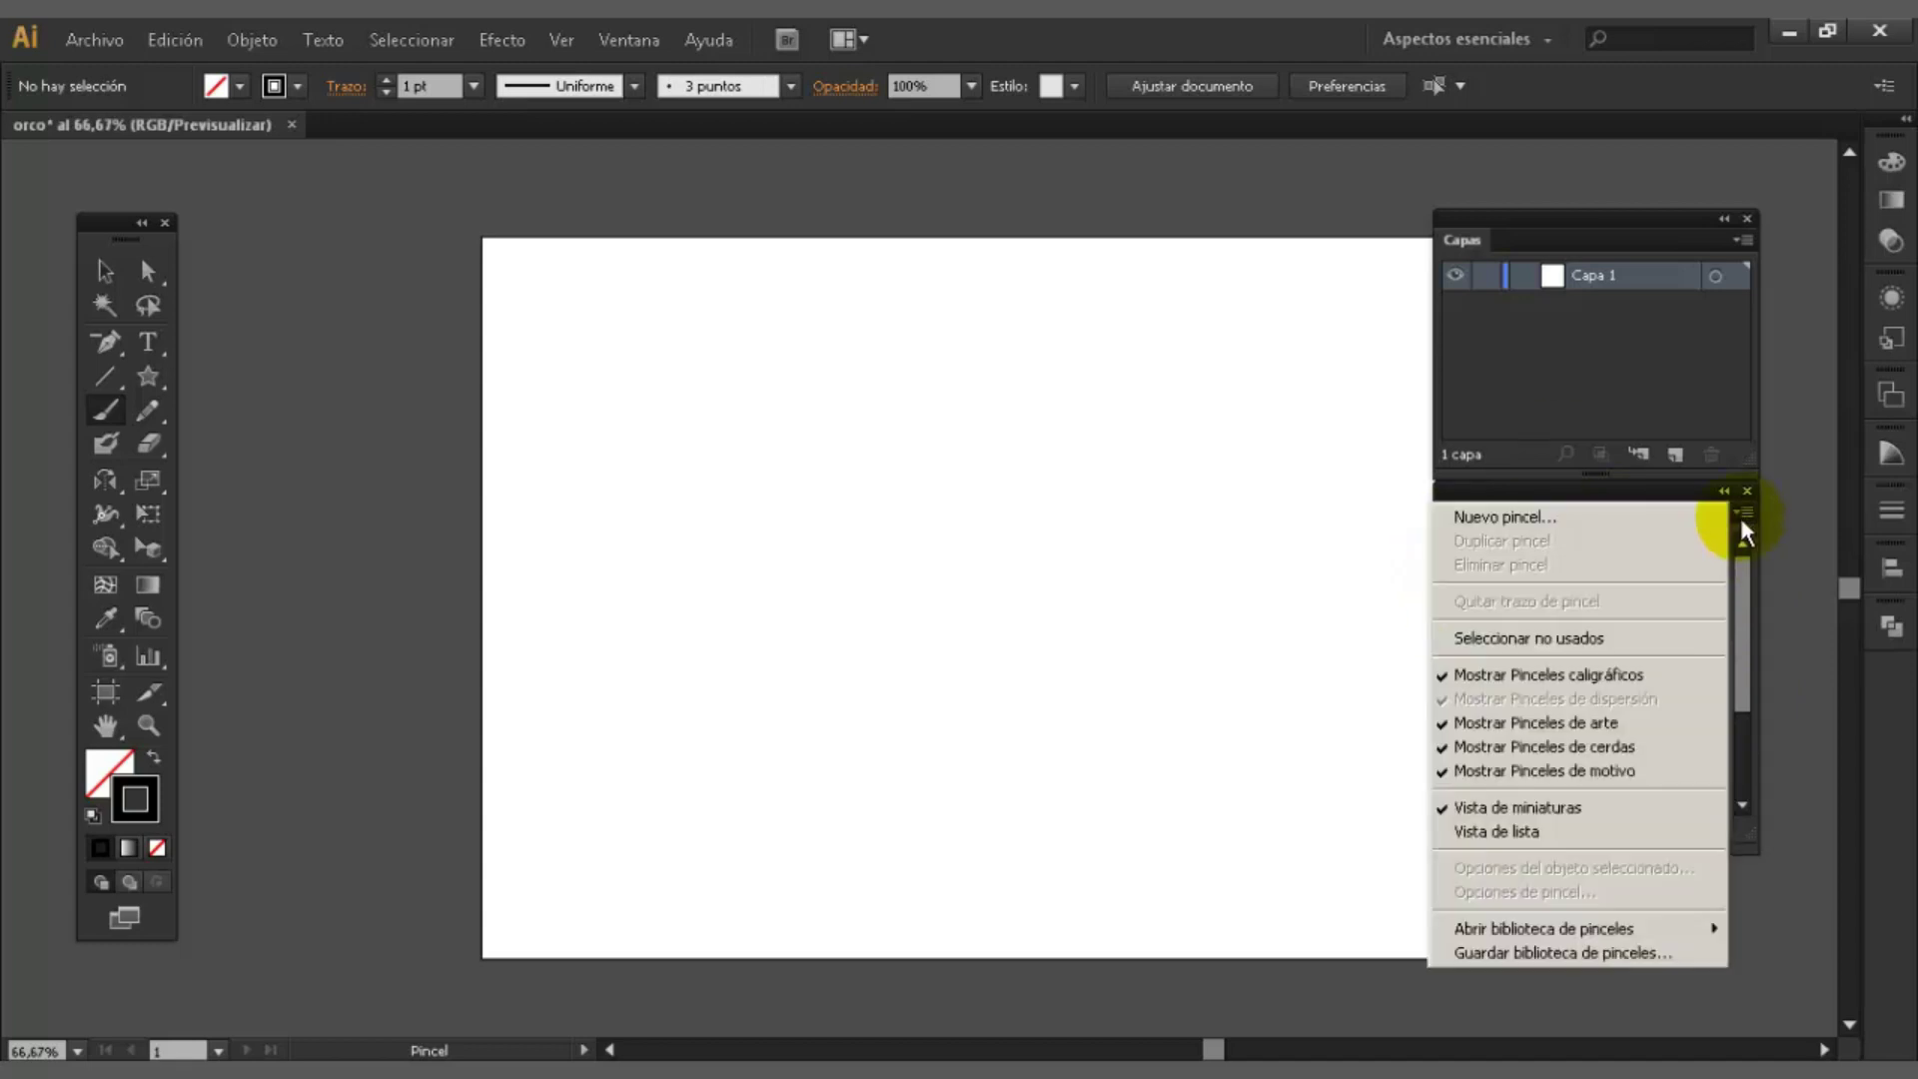
pyautogui.click(1579, 517)
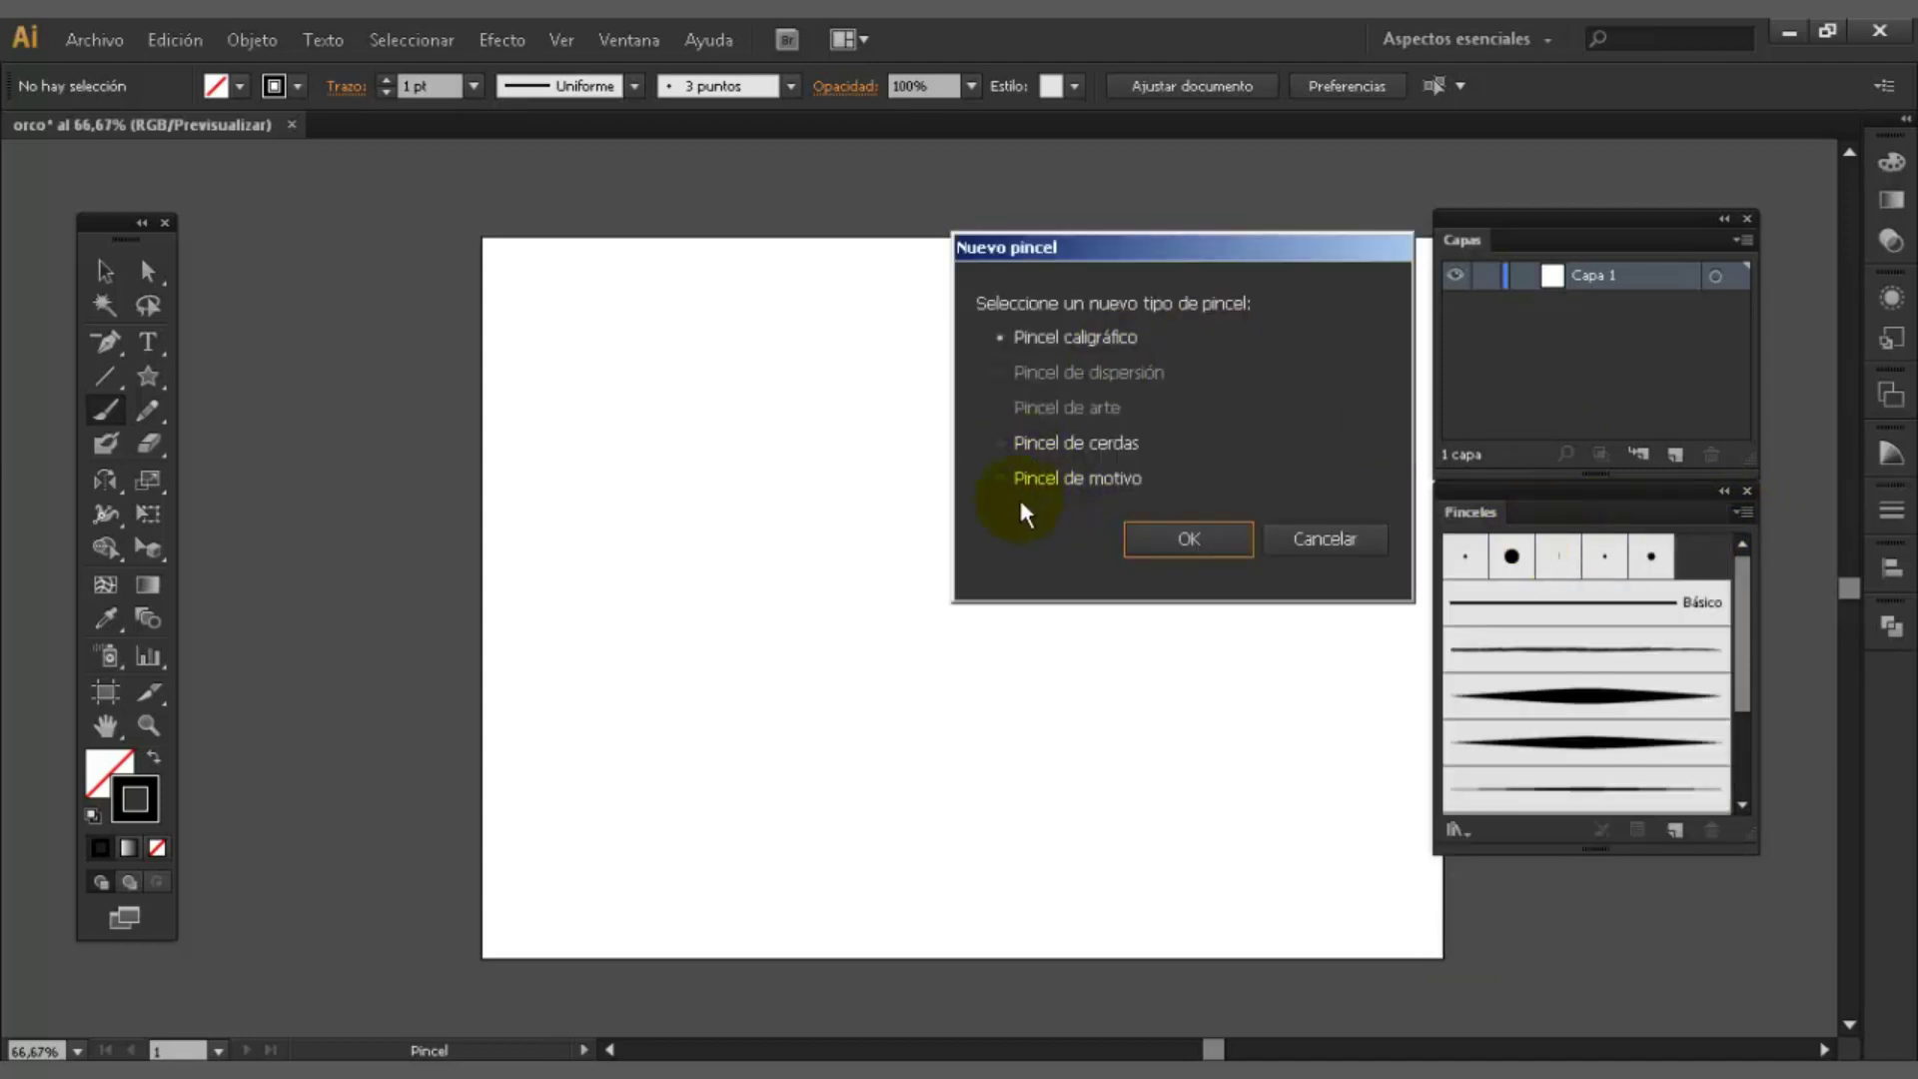
pyautogui.click(1231, 540)
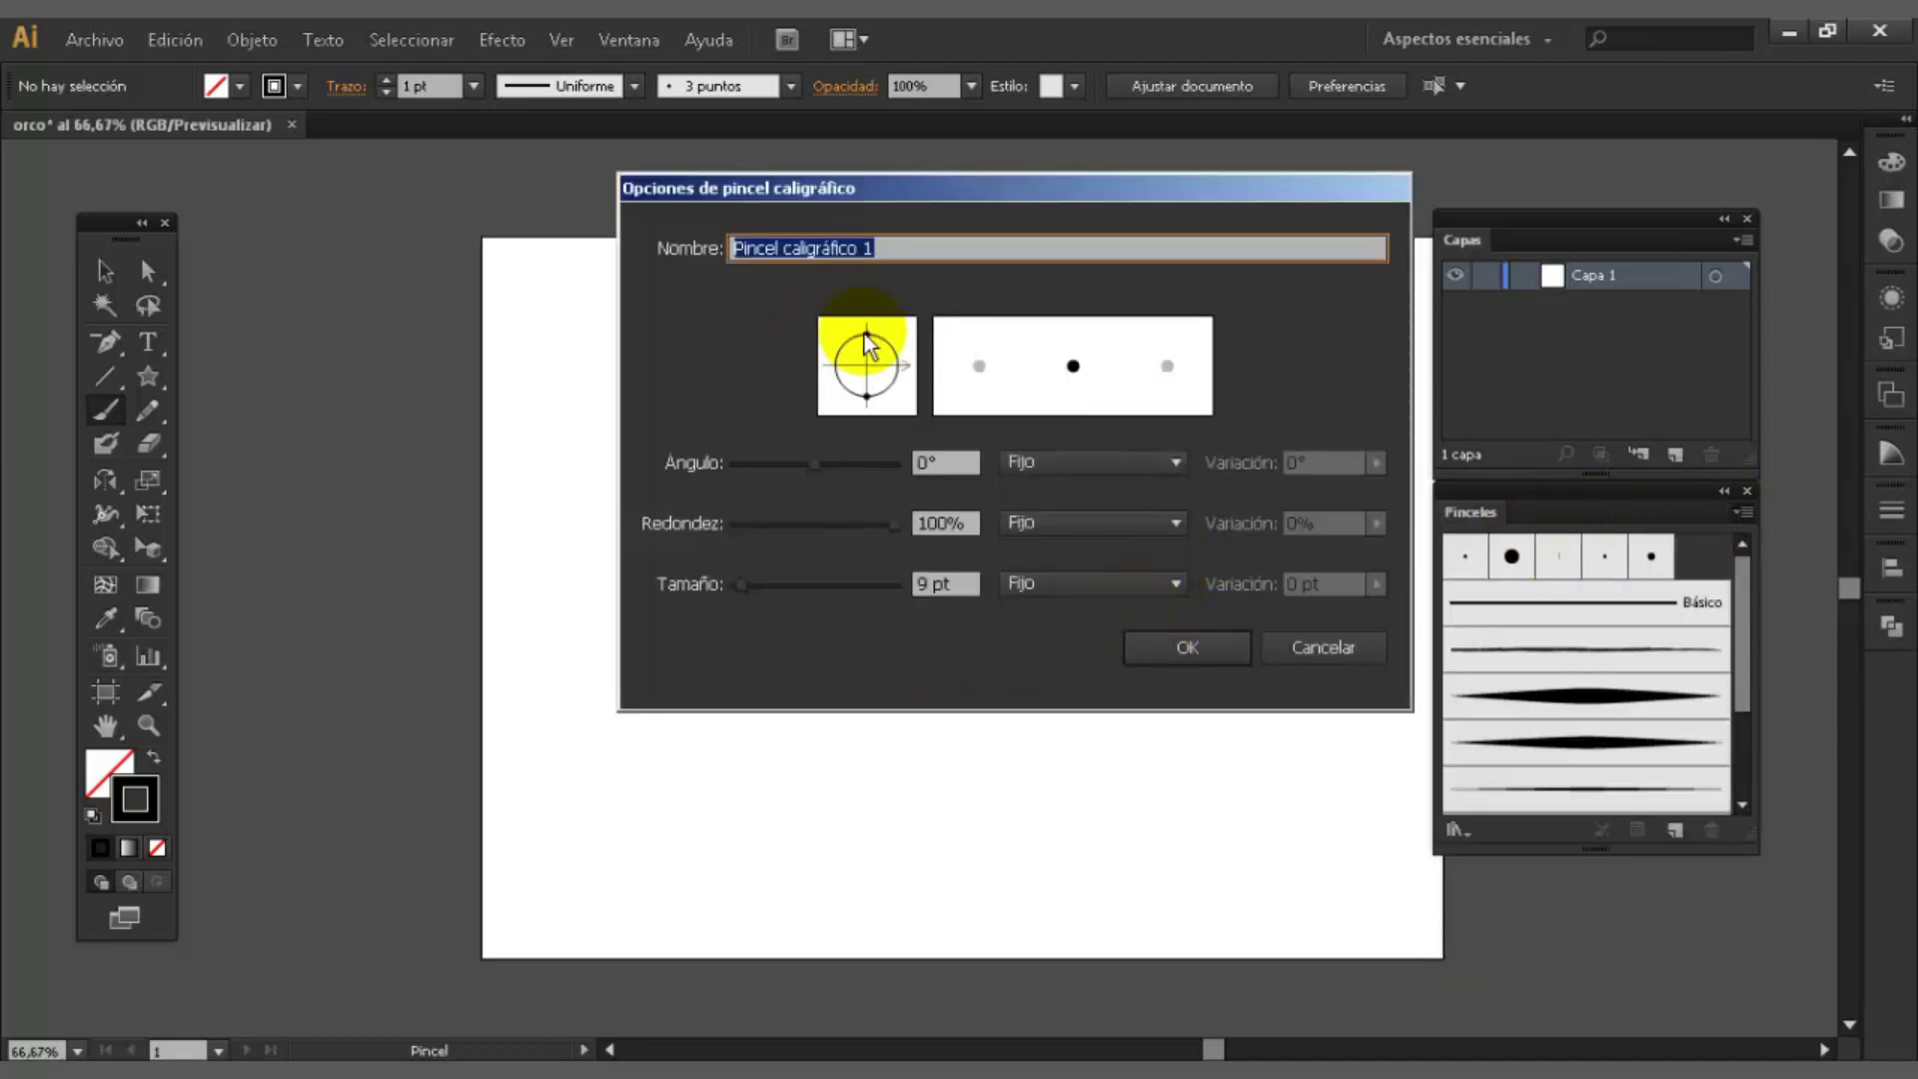
pyautogui.write('detallers')
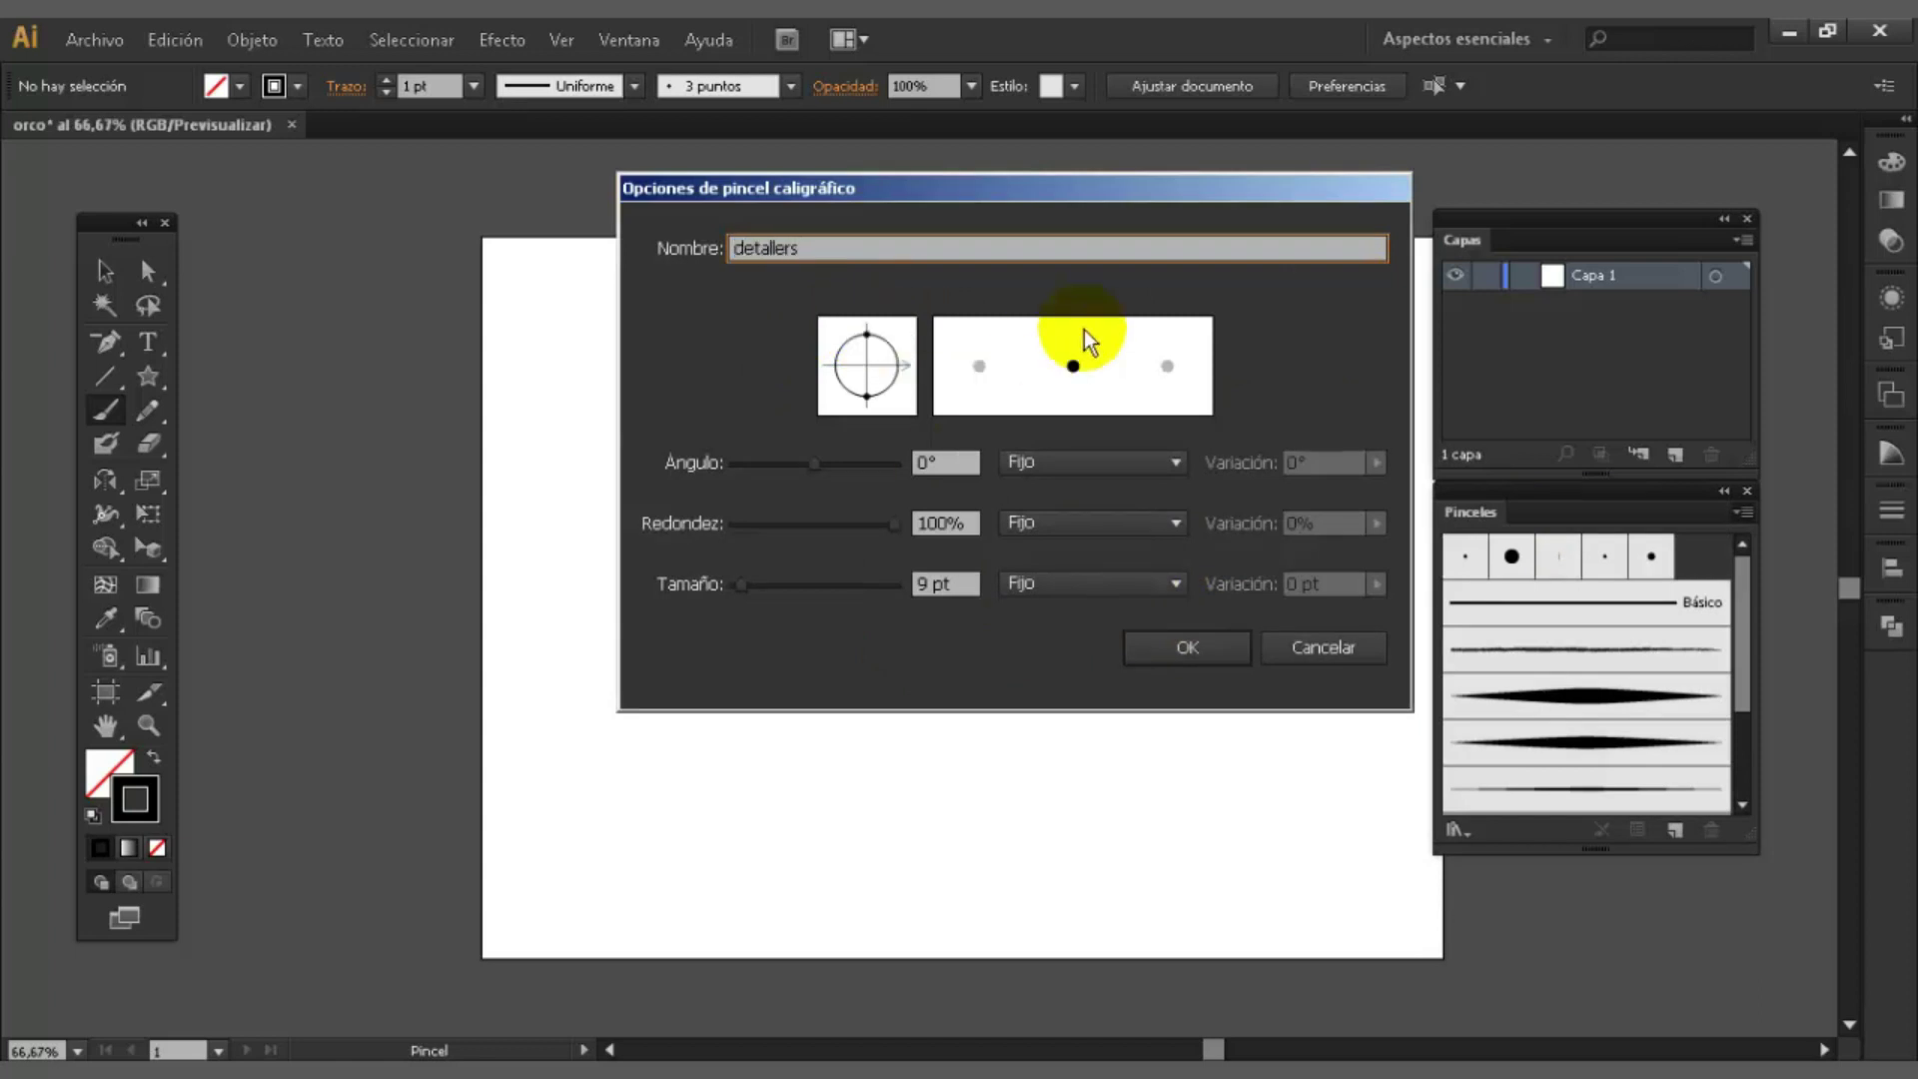
# - Set the detallers brush's size to 1 pt, controlled by Presión with a 1 pt variation, and create the brush
pyautogui.click(954, 583)
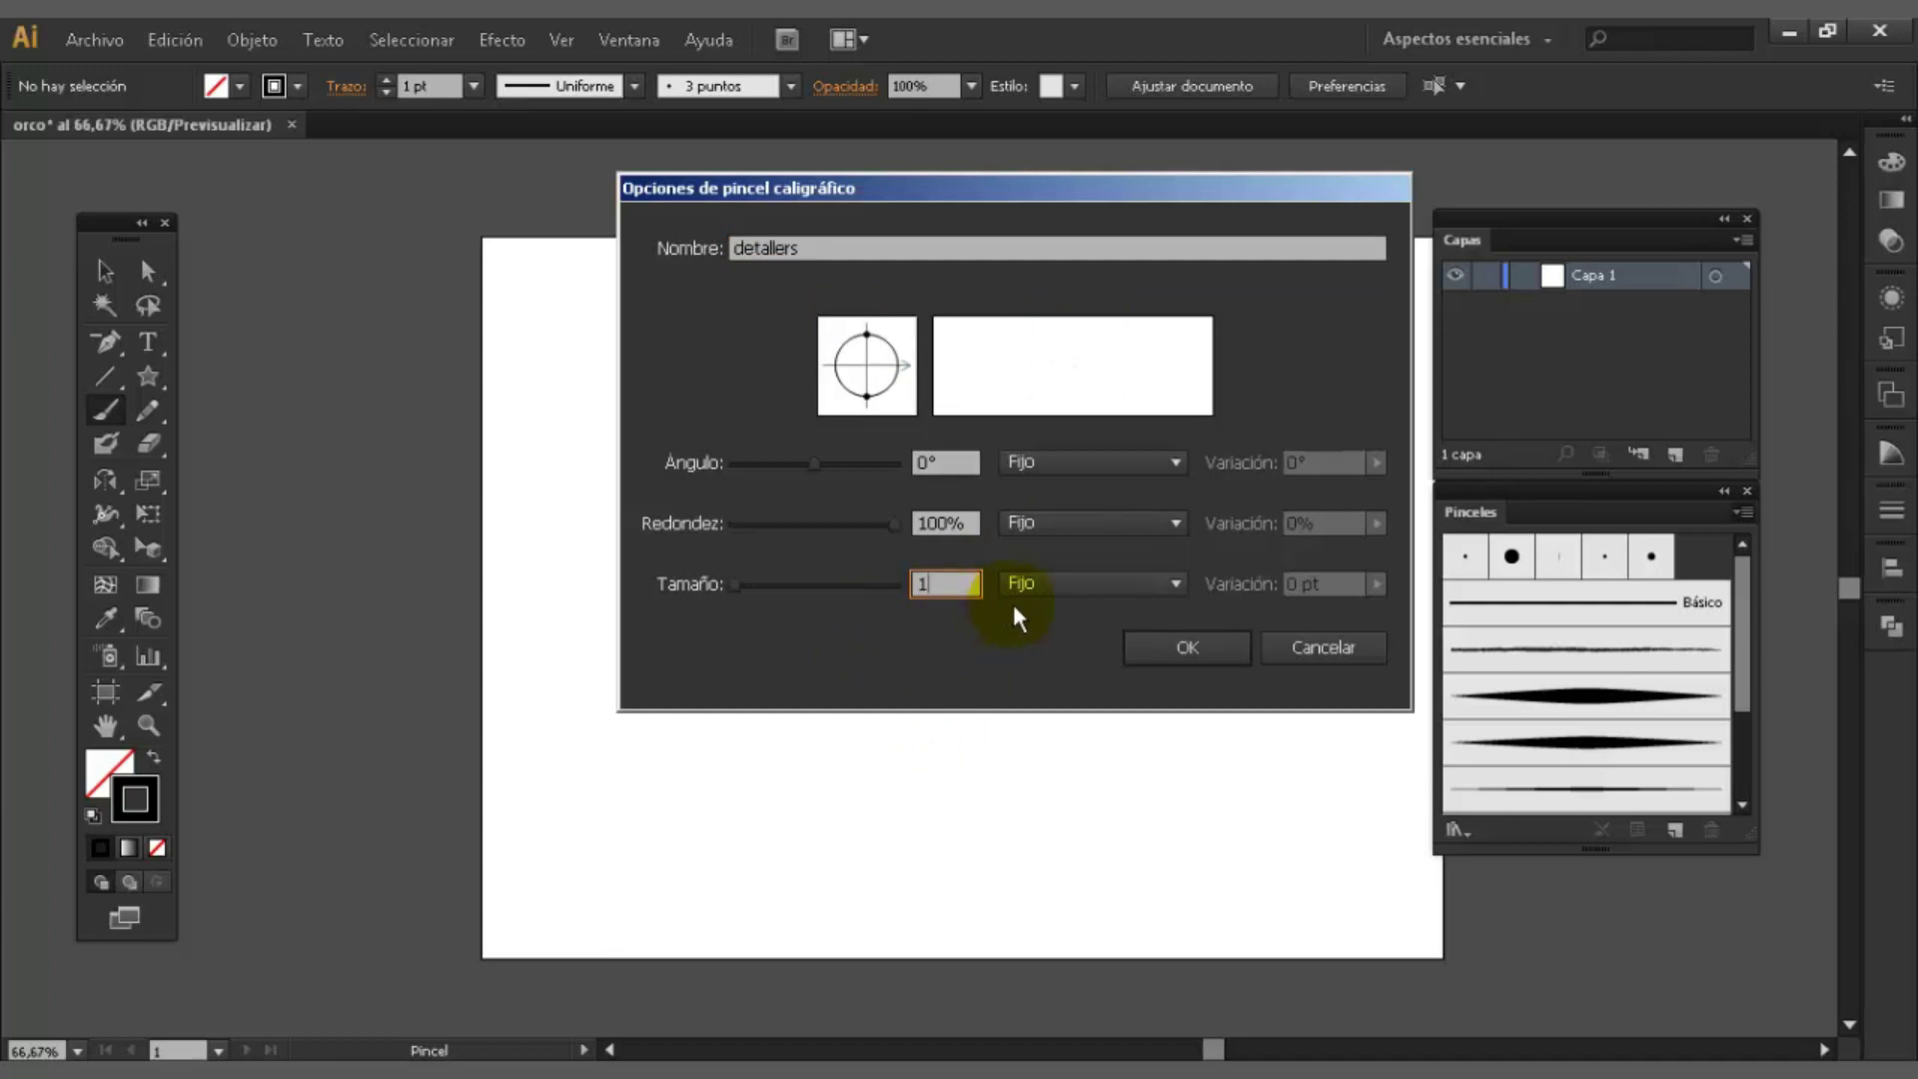
pyautogui.click(1171, 585)
pyautogui.click(1124, 673)
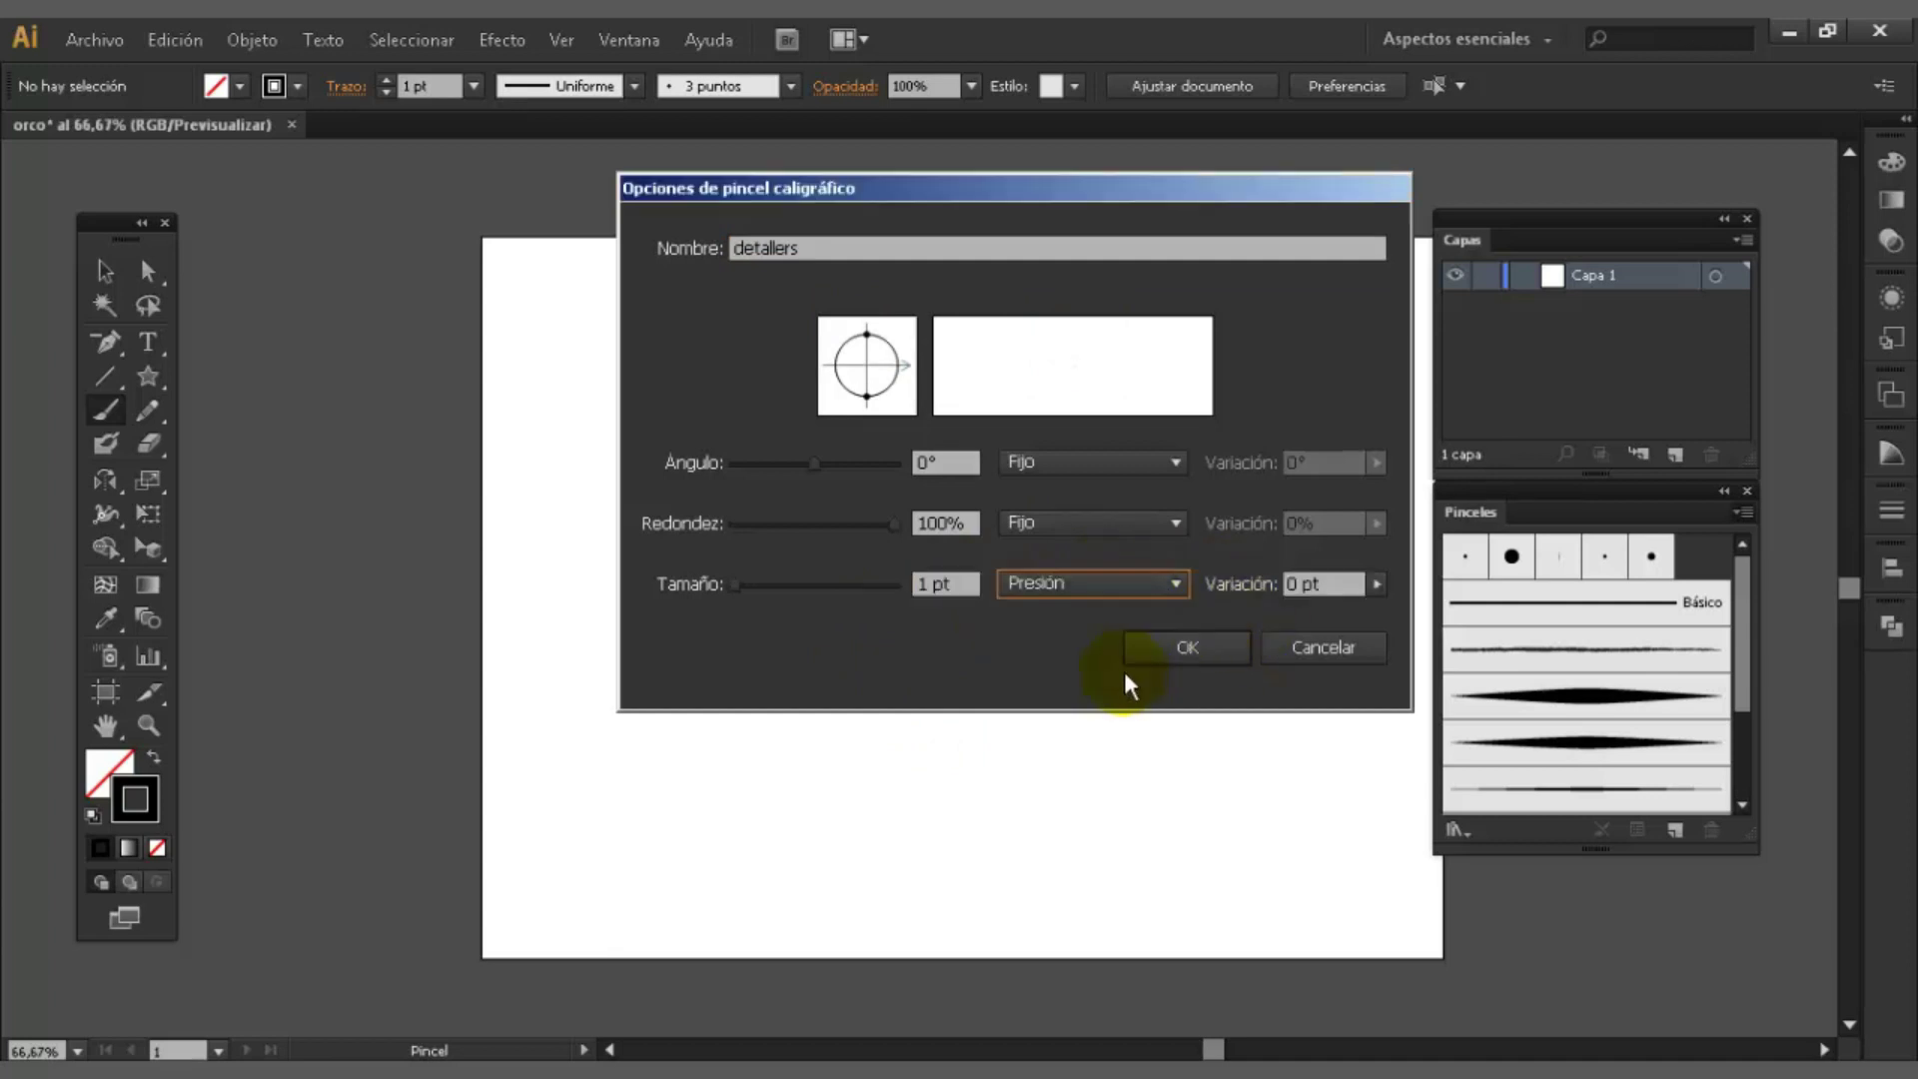
pyautogui.click(1303, 585)
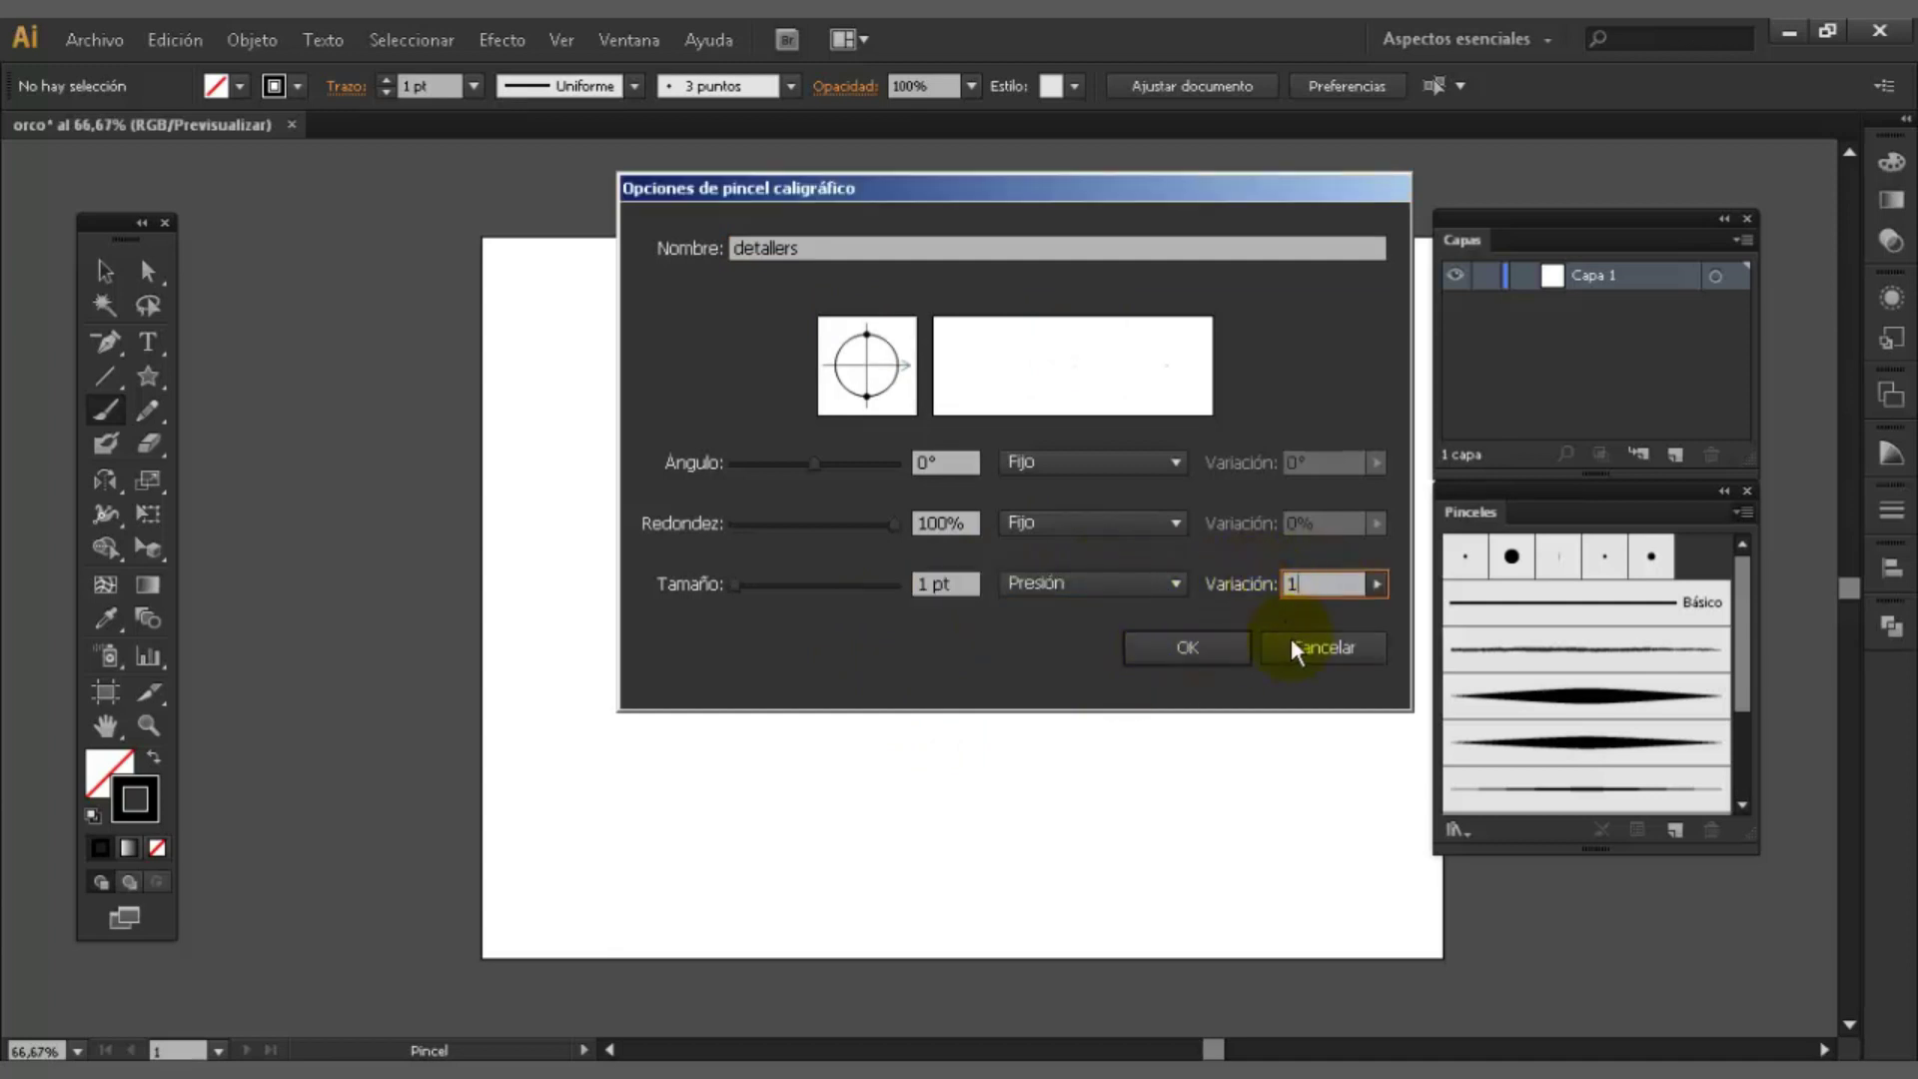
pyautogui.click(1189, 647)
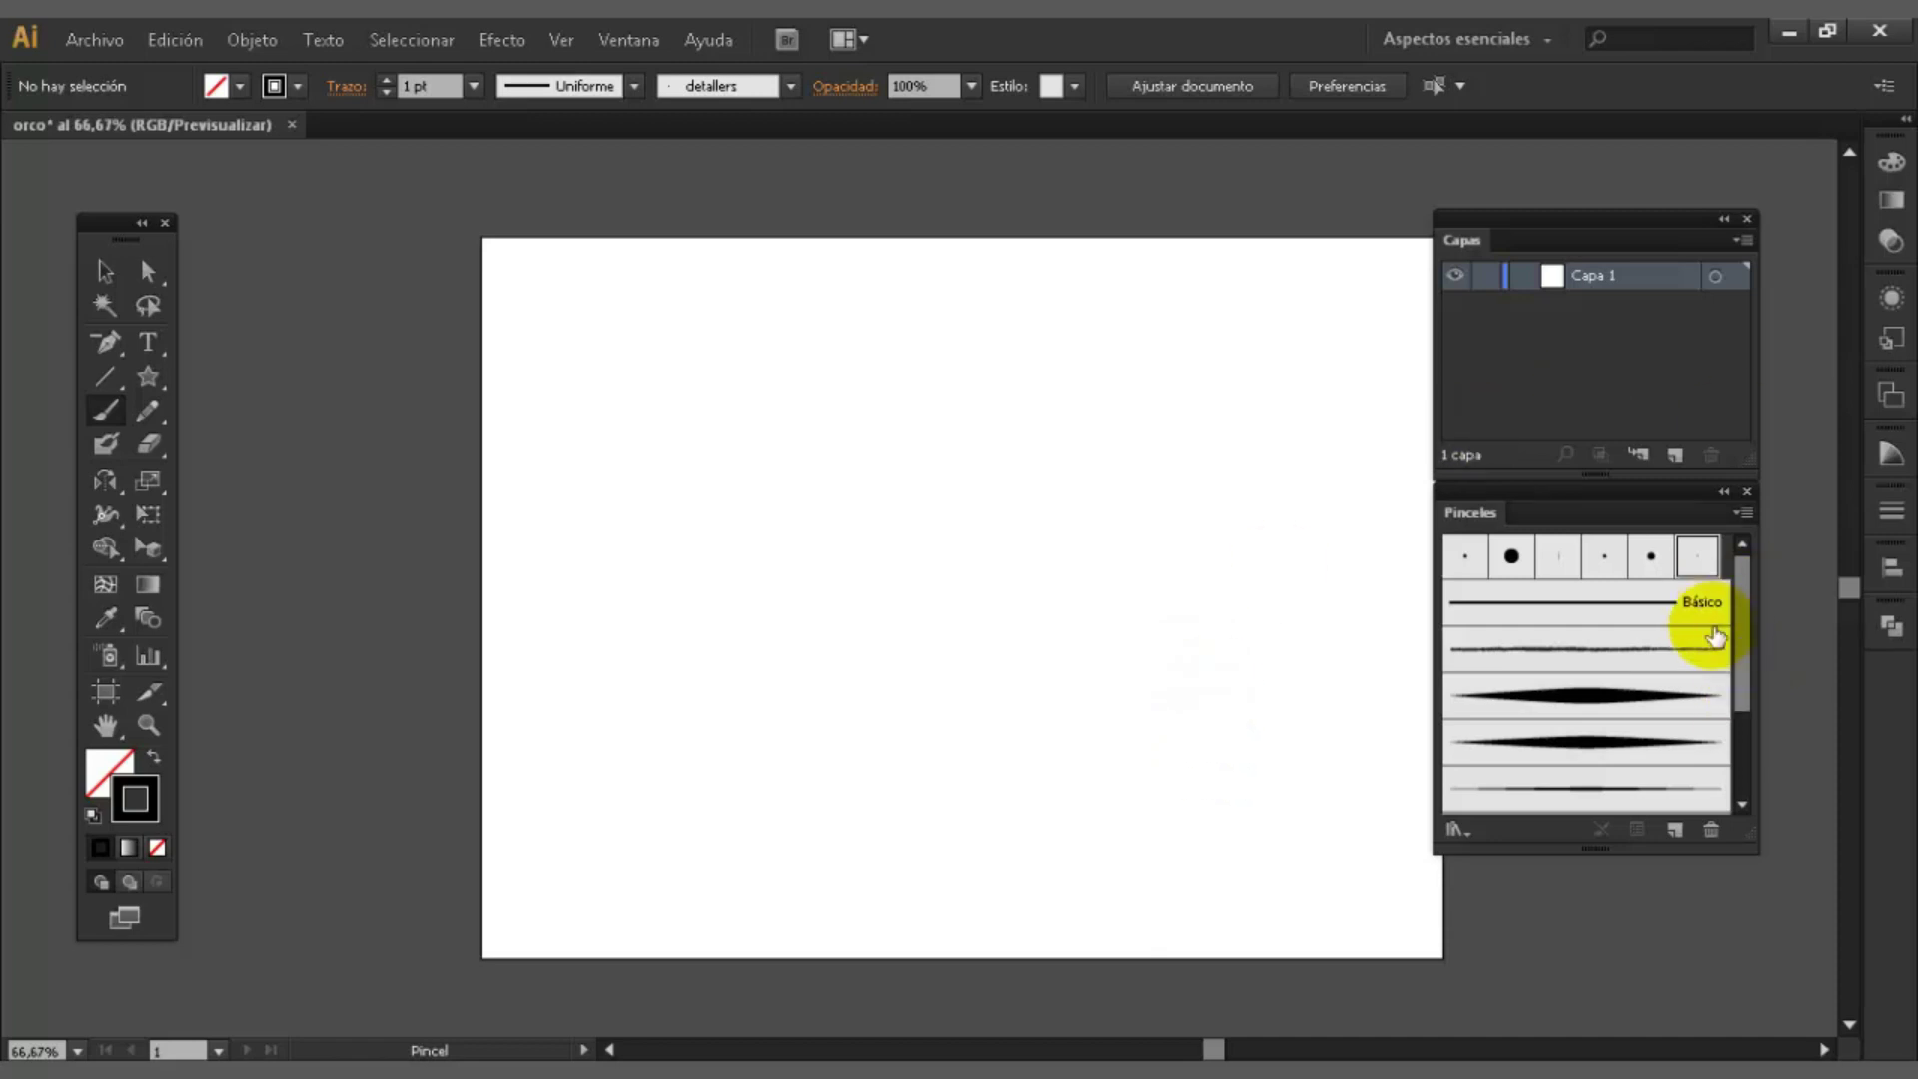
pyautogui.scroll(-5, 1748, 610)
pyautogui.scroll(5, 1712, 672)
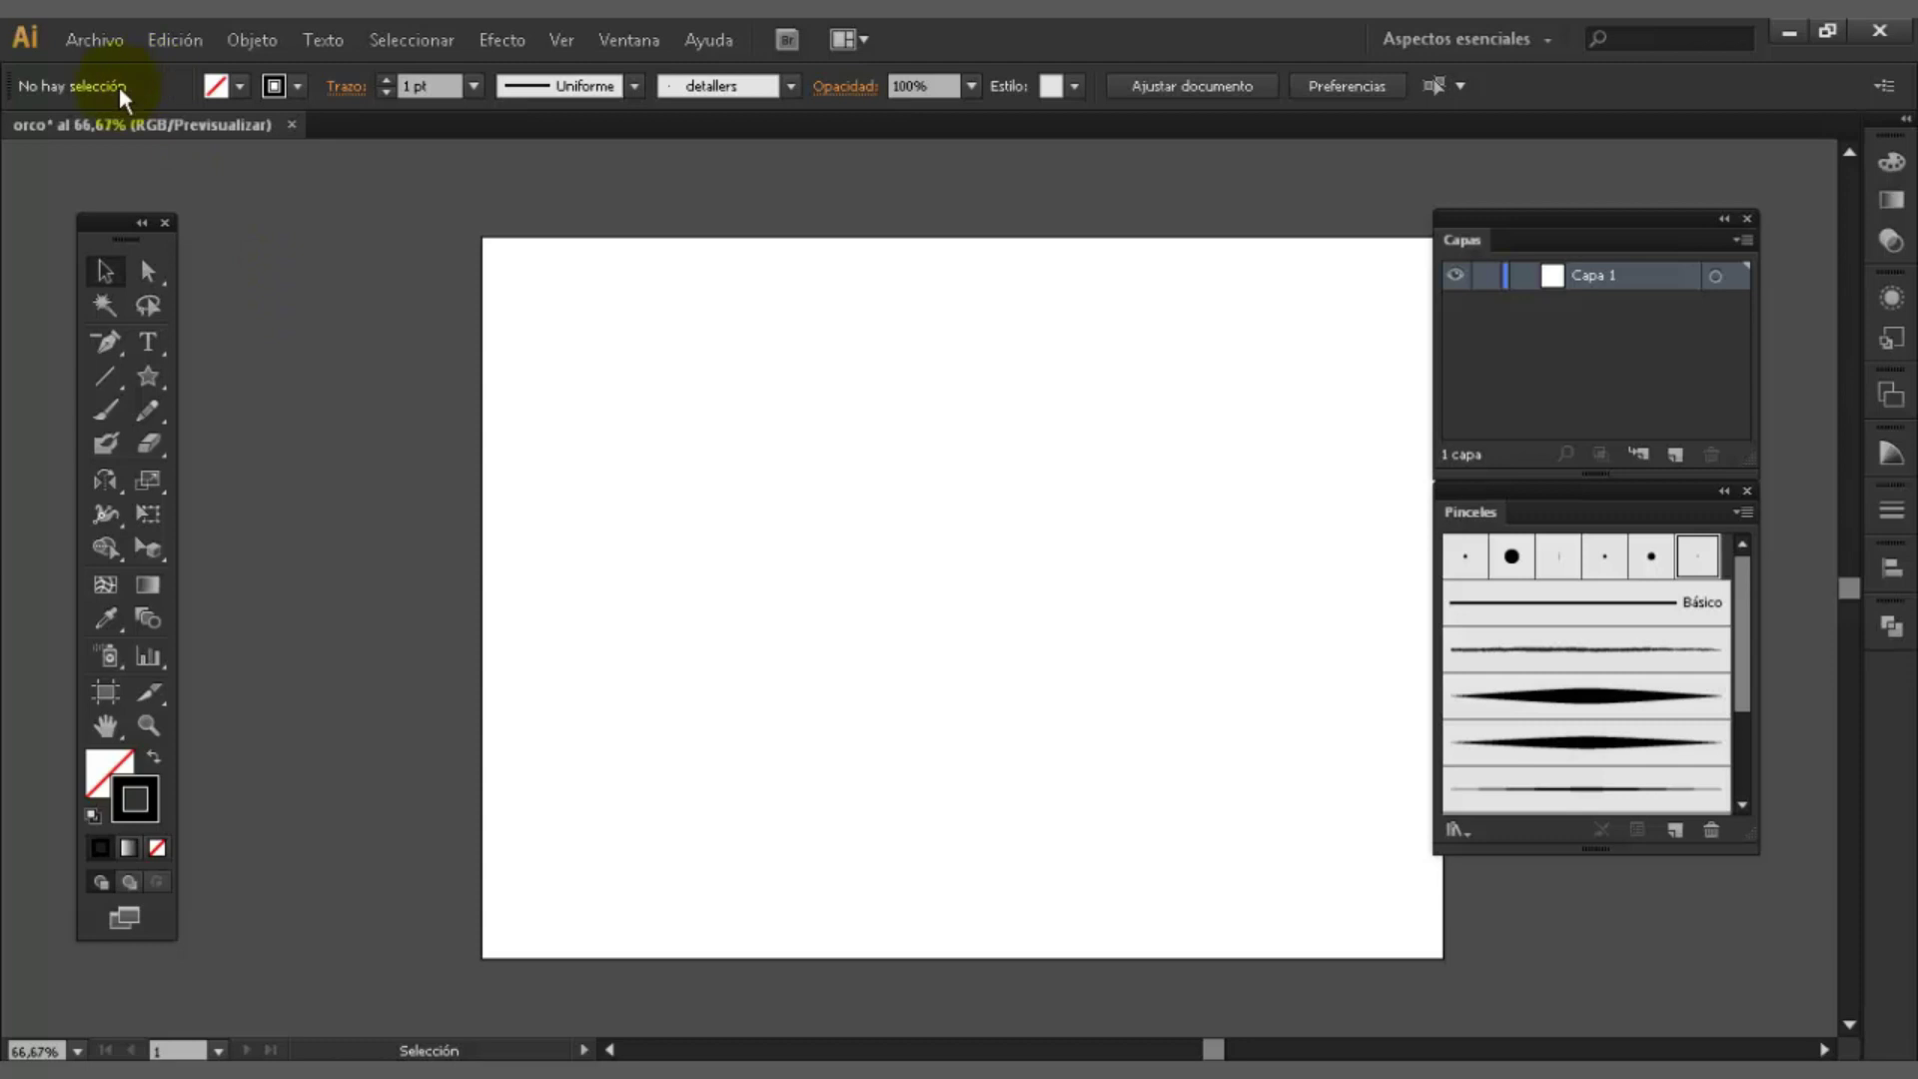
pyautogui.click(989, 495)
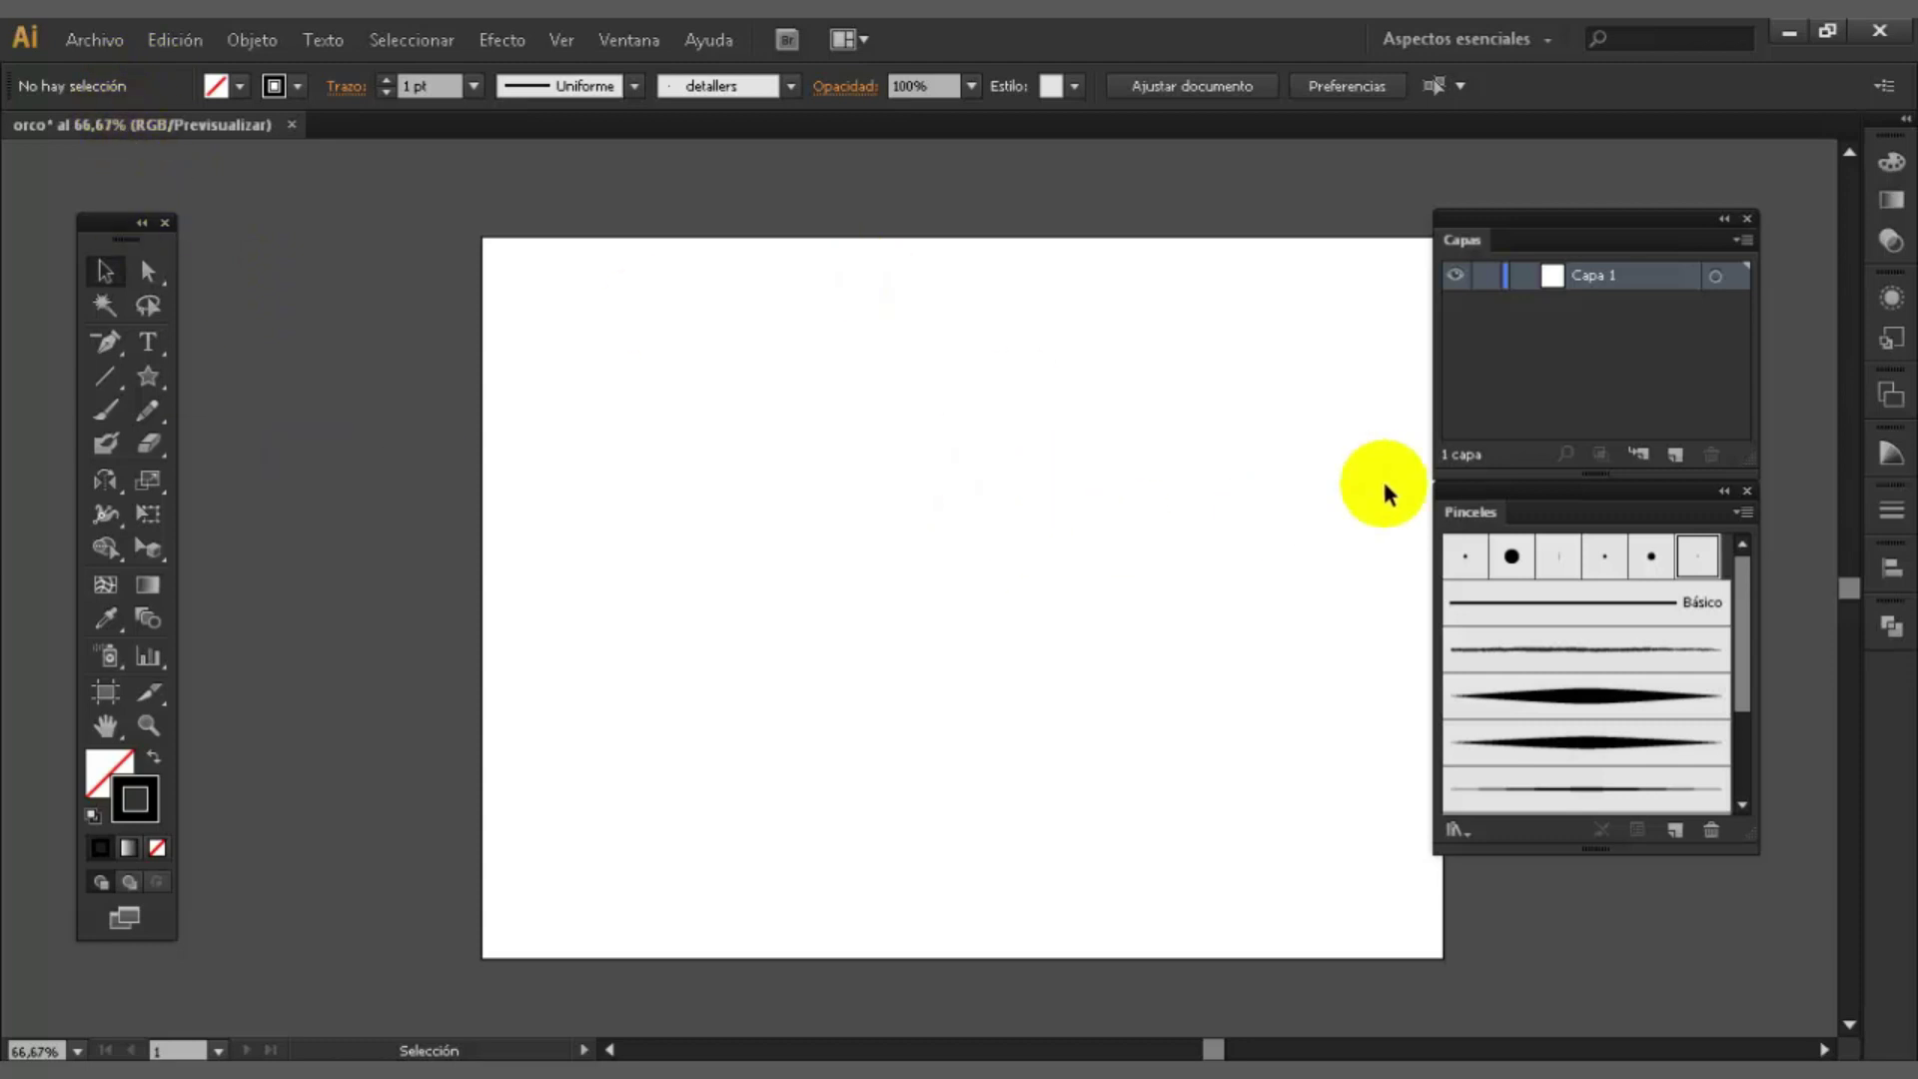
pyautogui.scroll(-2, 1739, 619)
pyautogui.scroll(1, 1741, 605)
pyautogui.scroll(1, 1739, 597)
pyautogui.click(1722, 554)
pyautogui.click(1741, 513)
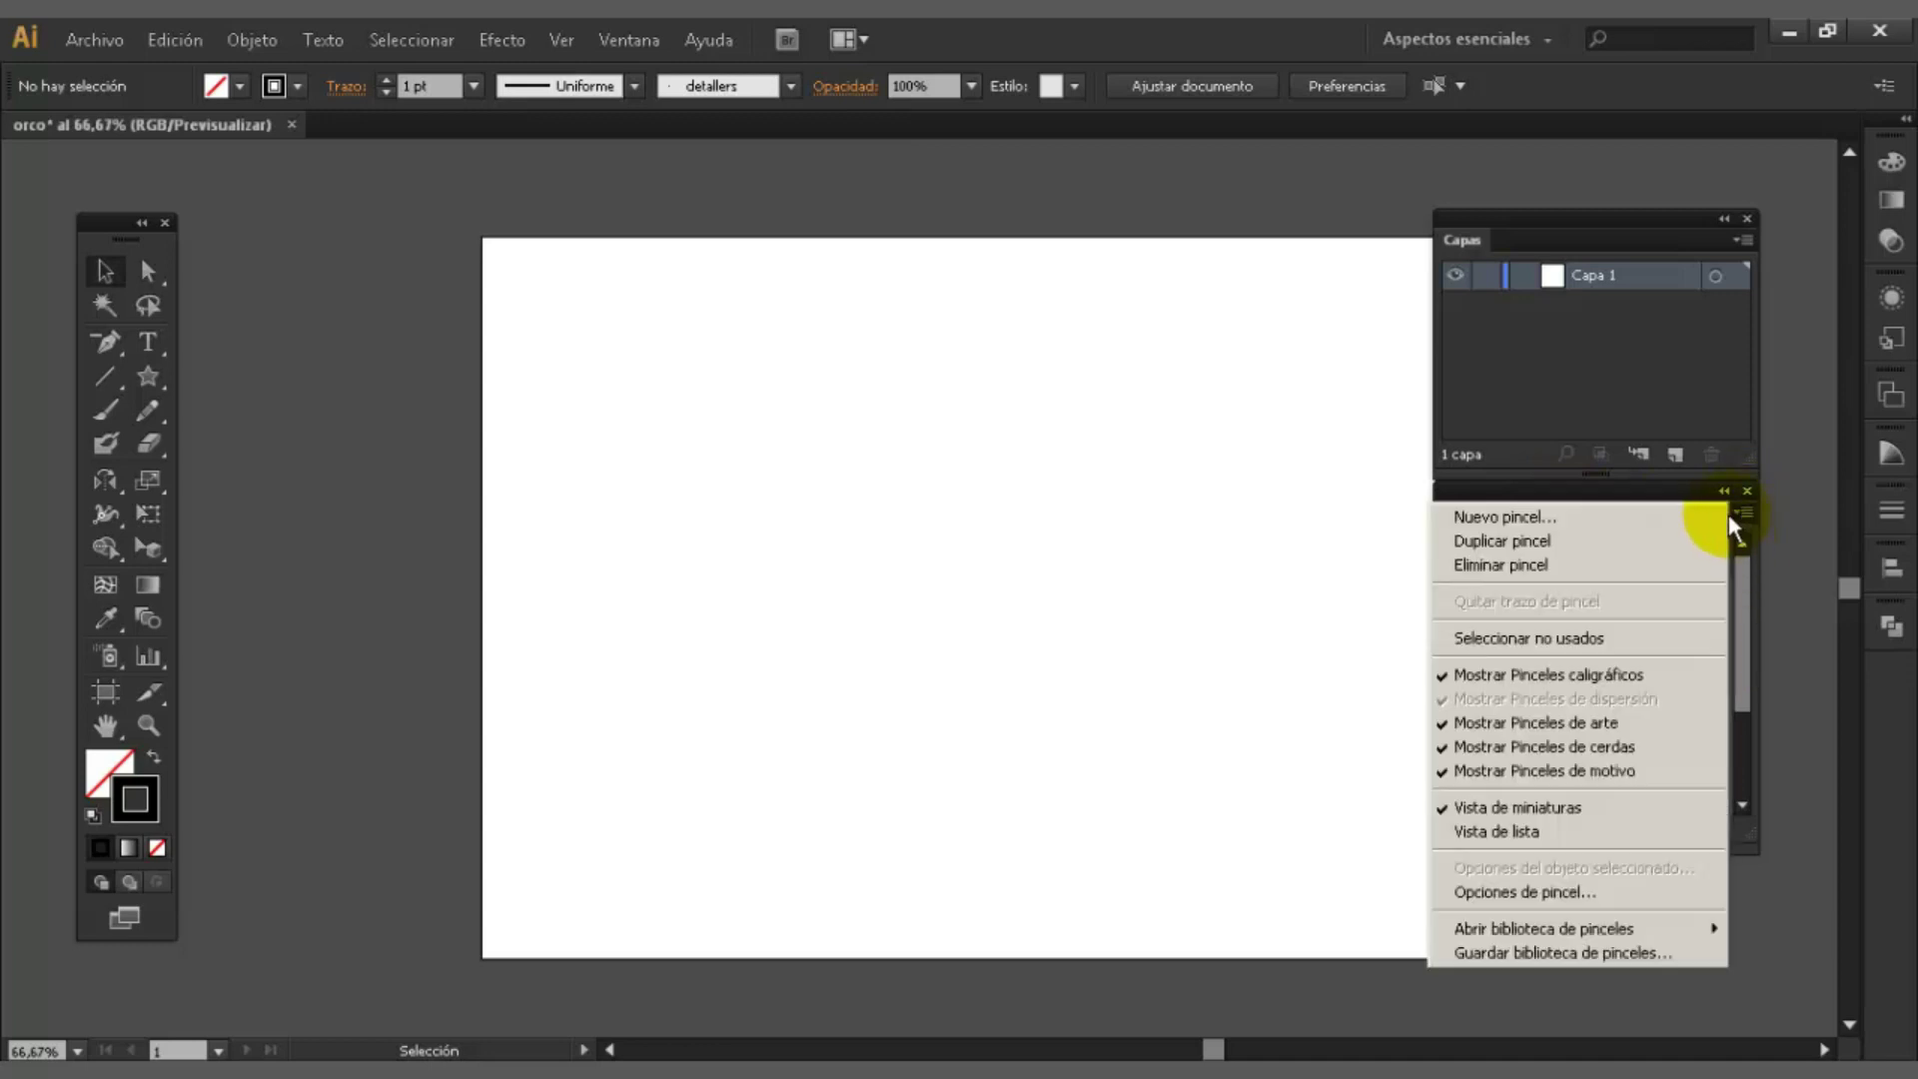
pyautogui.click(1596, 951)
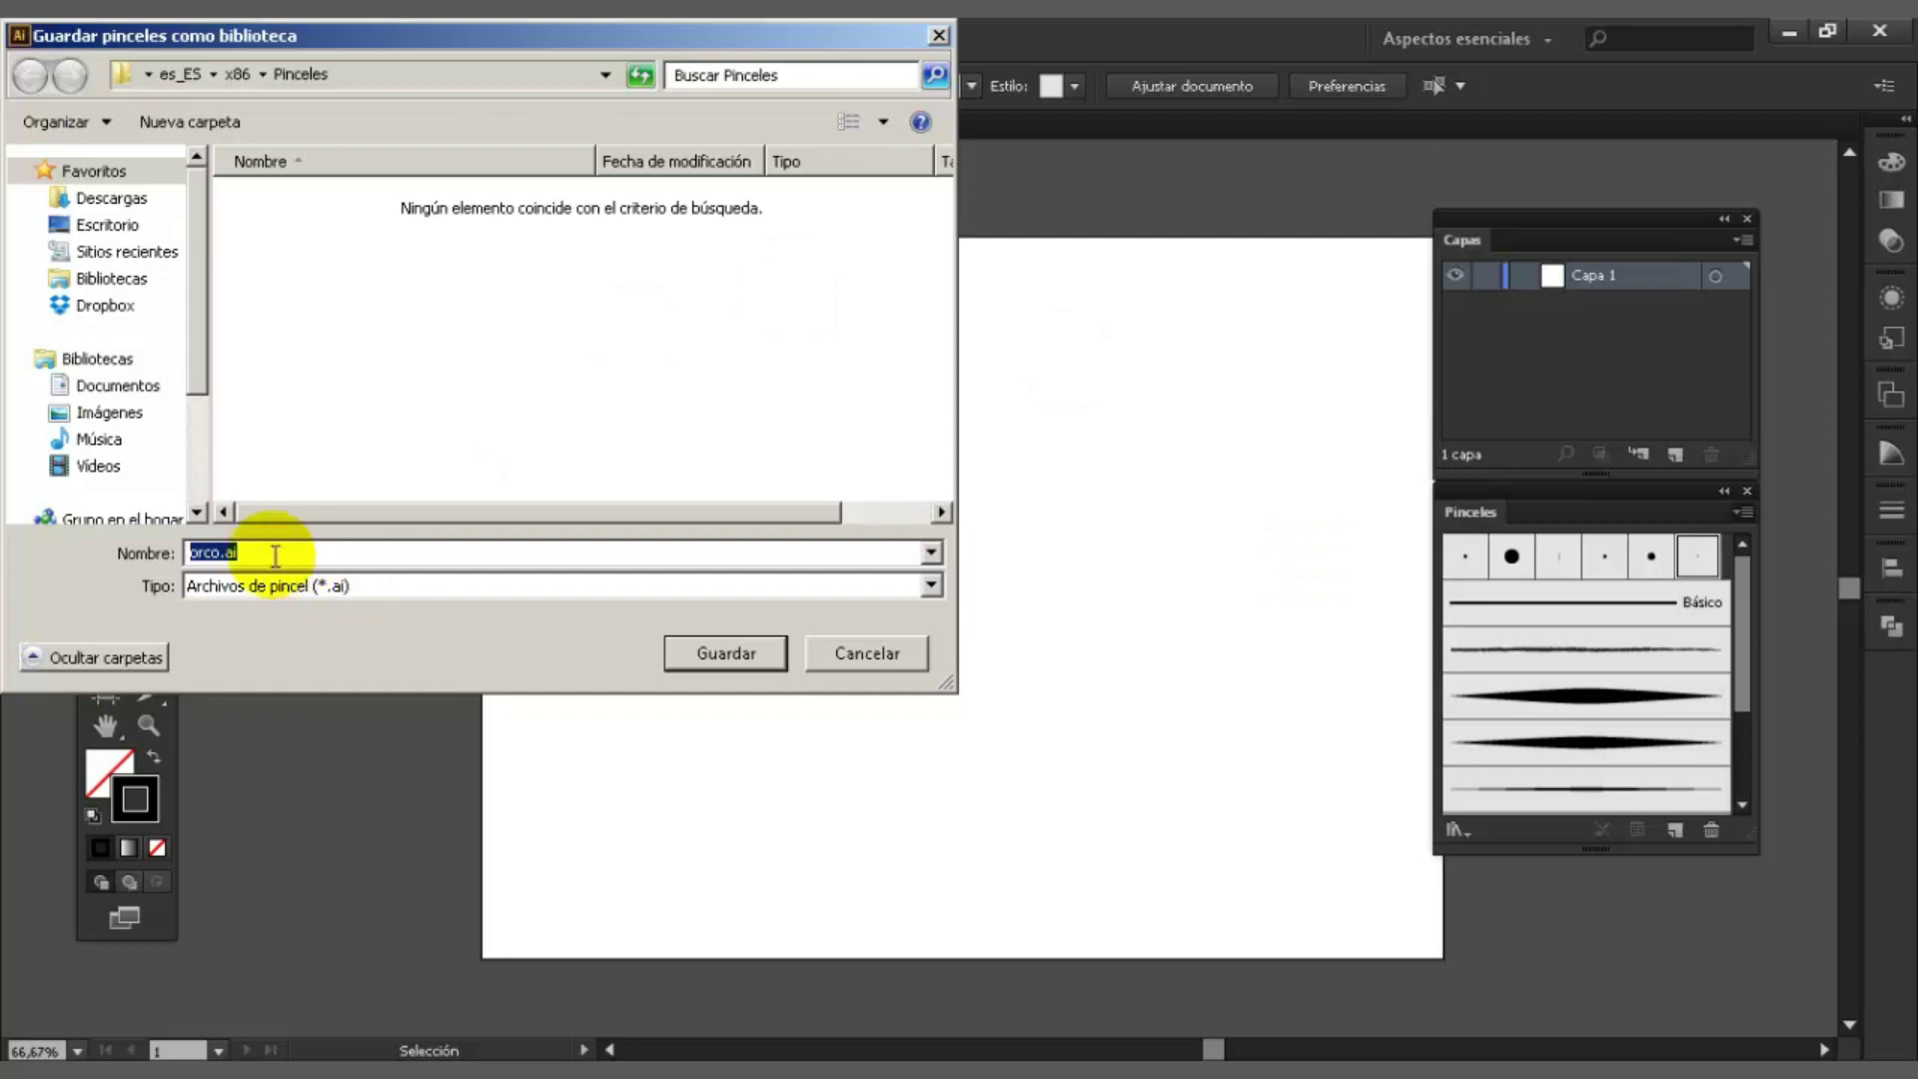
pyautogui.click(939, 36)
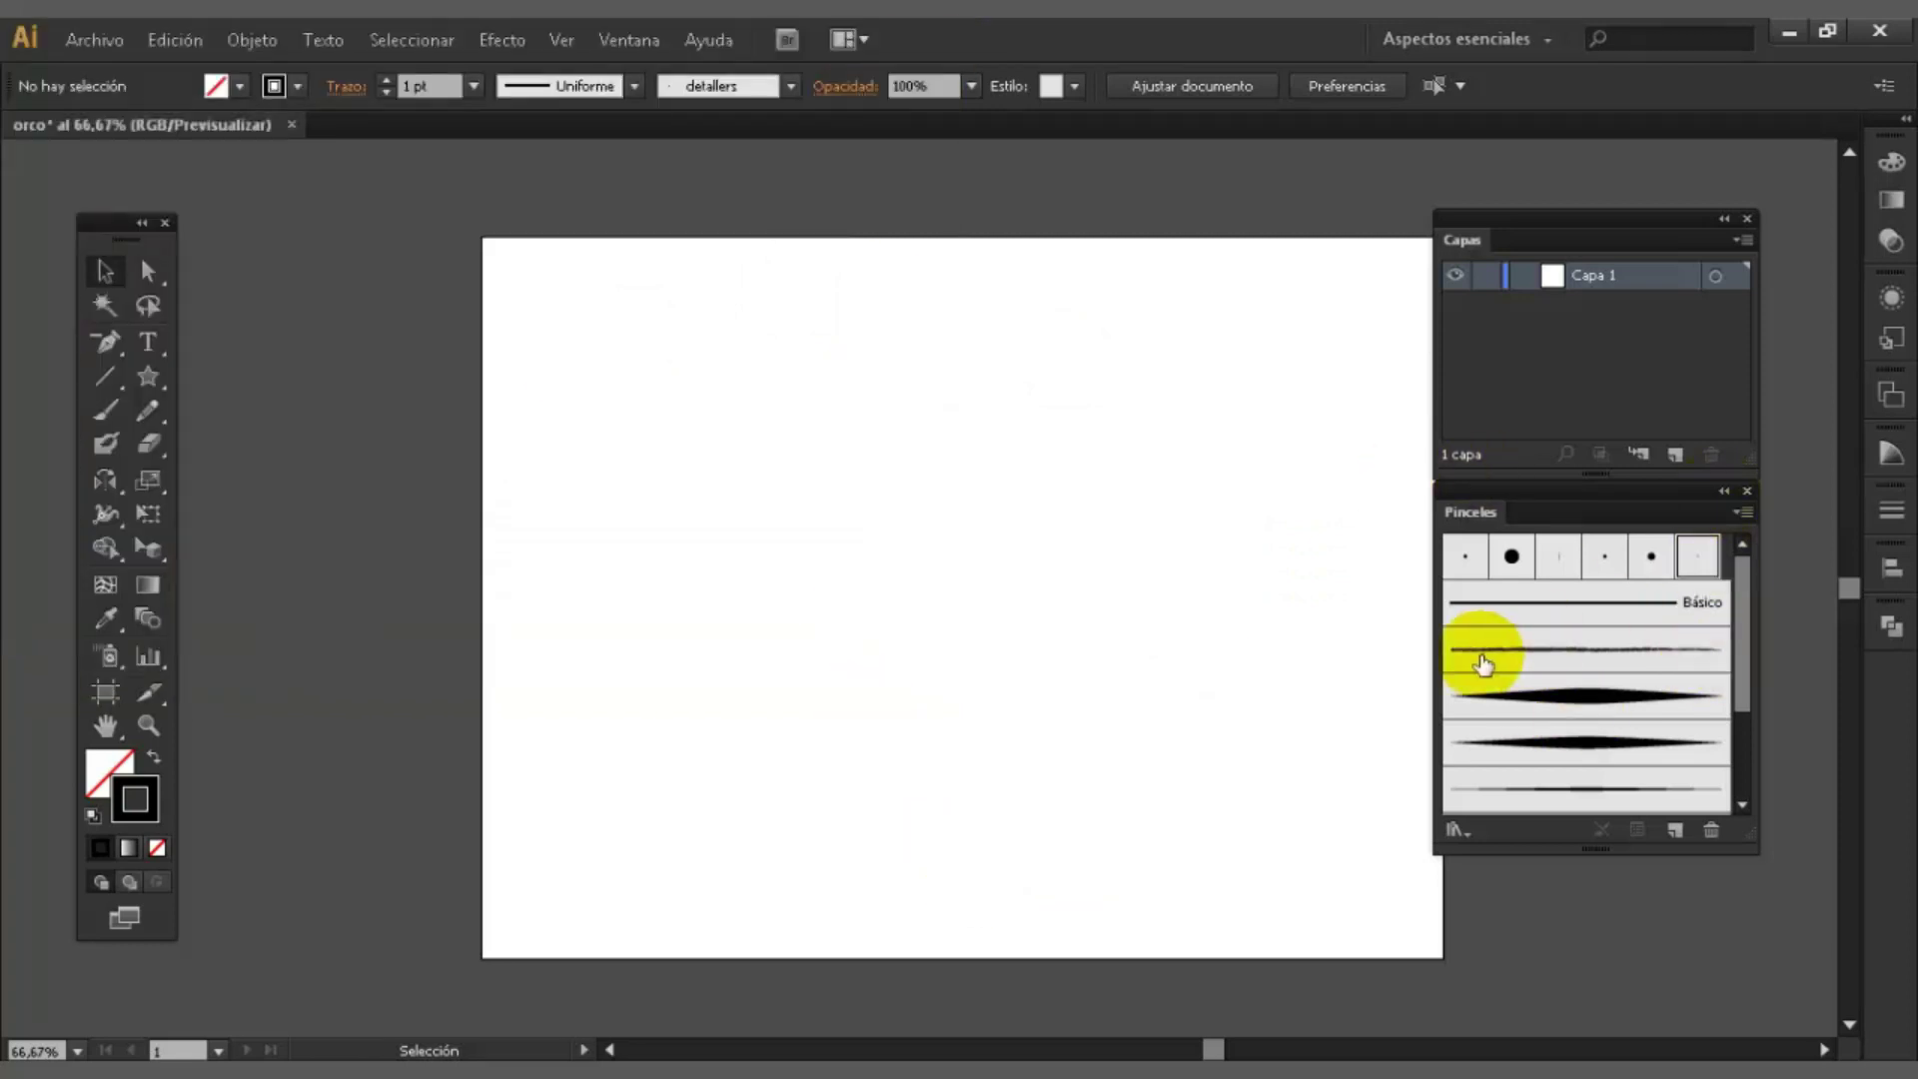
pyautogui.moveTo(1739, 594)
pyautogui.mouseDown()
pyautogui.moveTo(1743, 572)
pyautogui.moveTo(1742, 628)
pyautogui.moveTo(1740, 537)
pyautogui.mouseUp()
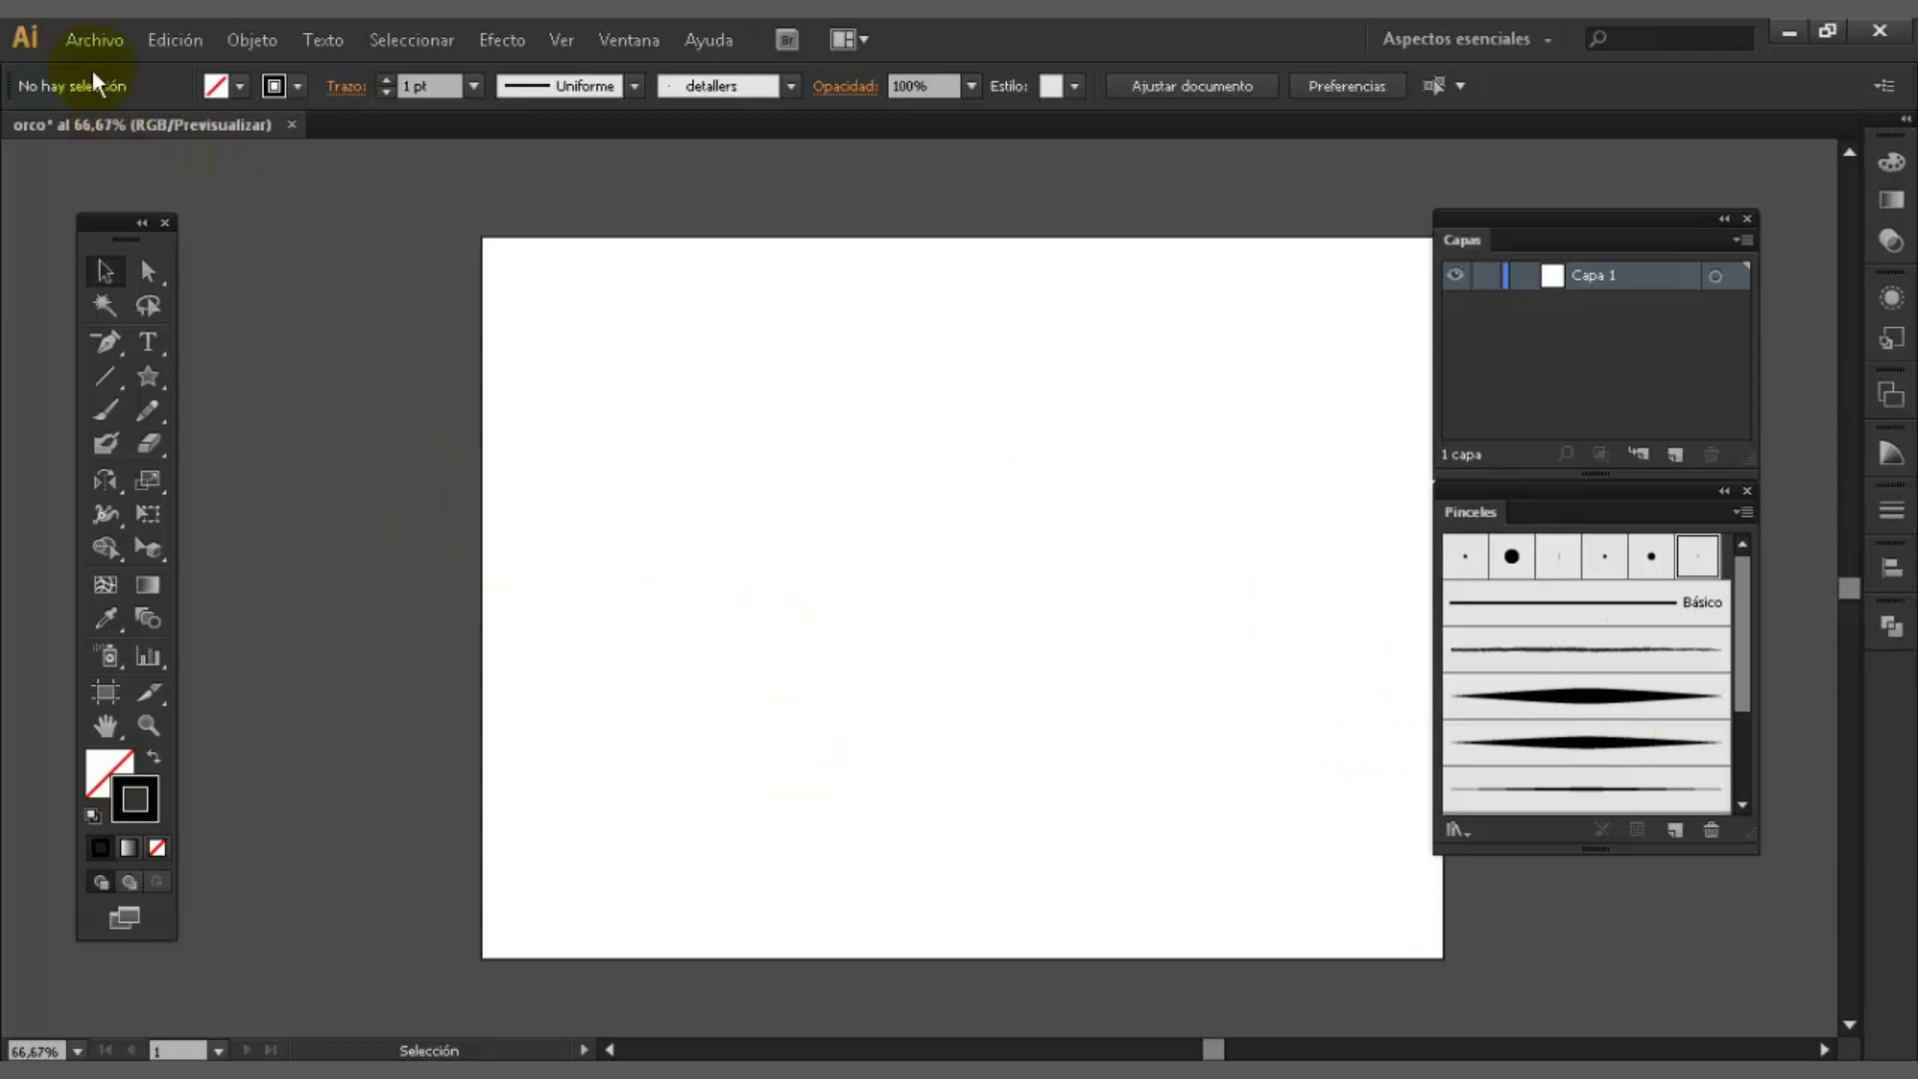
# - Place the sketch image craneo.jpg from the ejercicios folder into the document
pyautogui.click(88, 38)
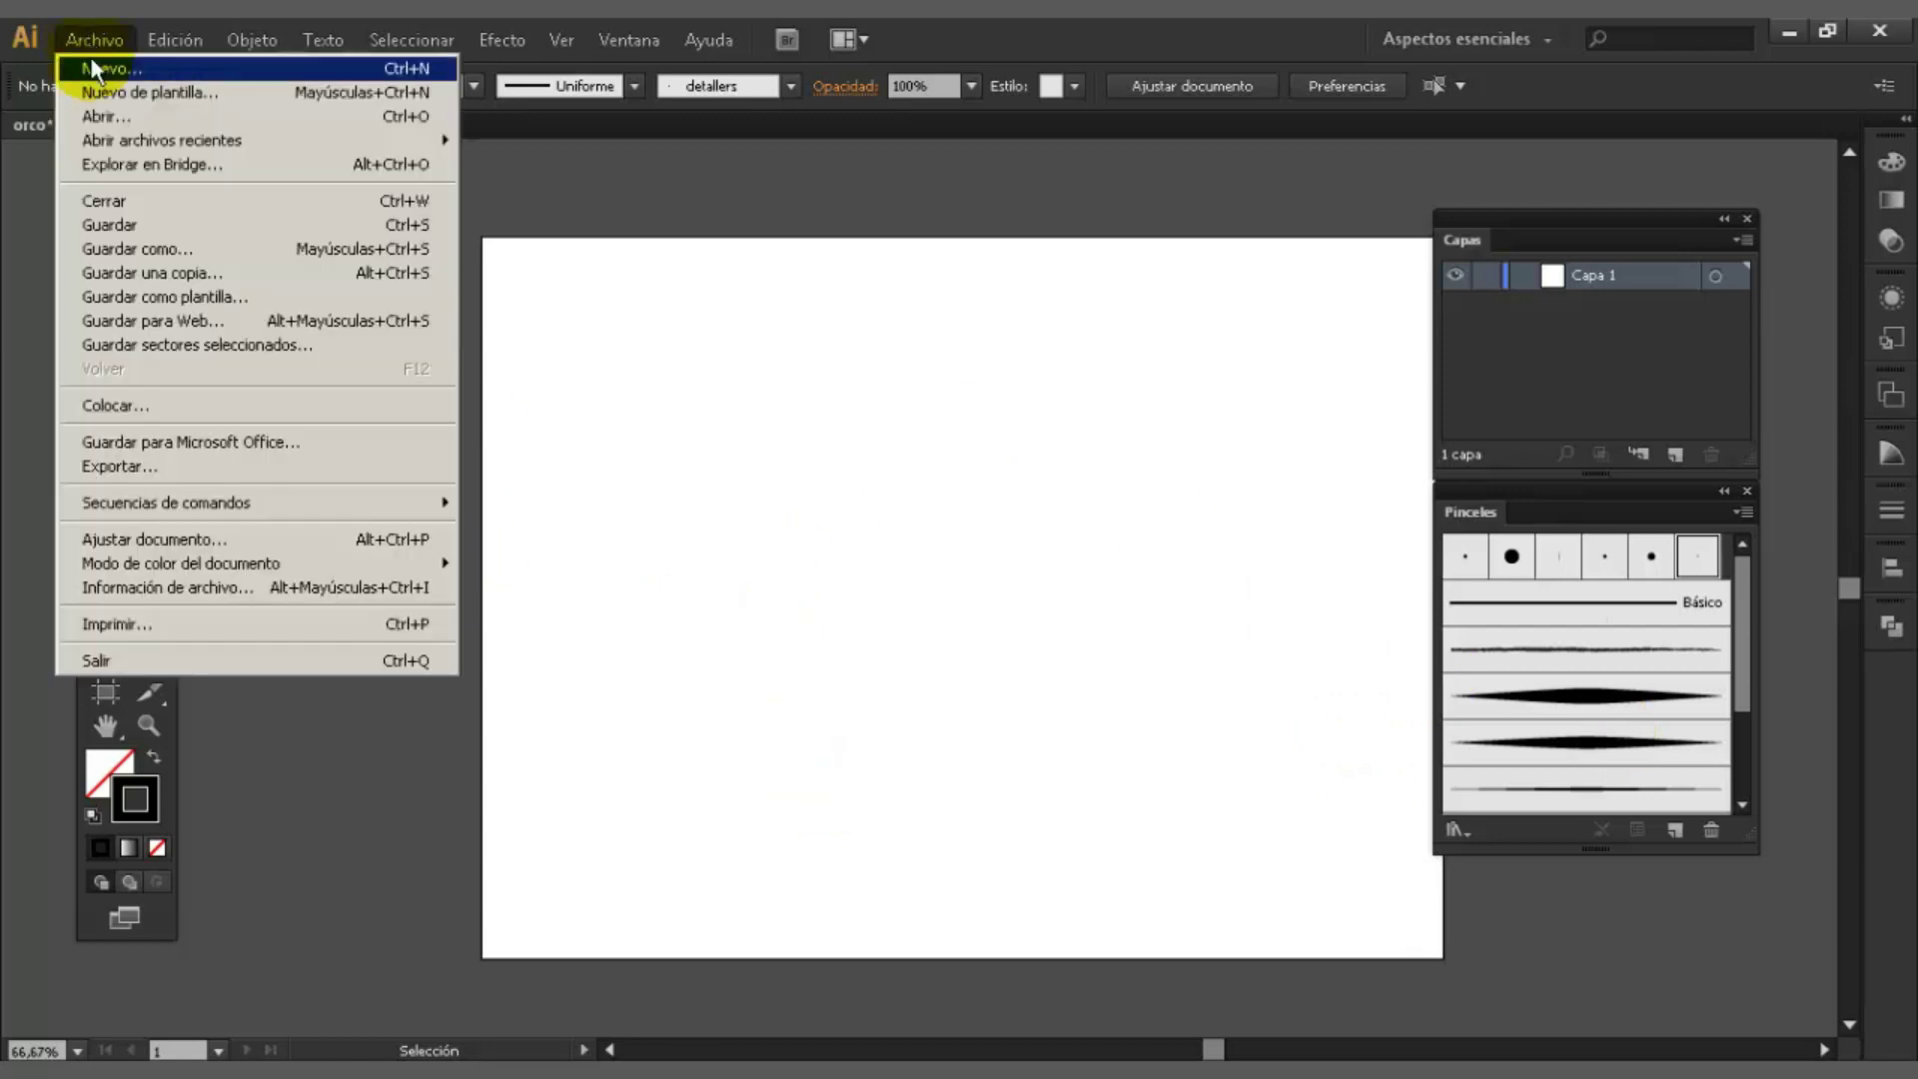
pyautogui.click(208, 409)
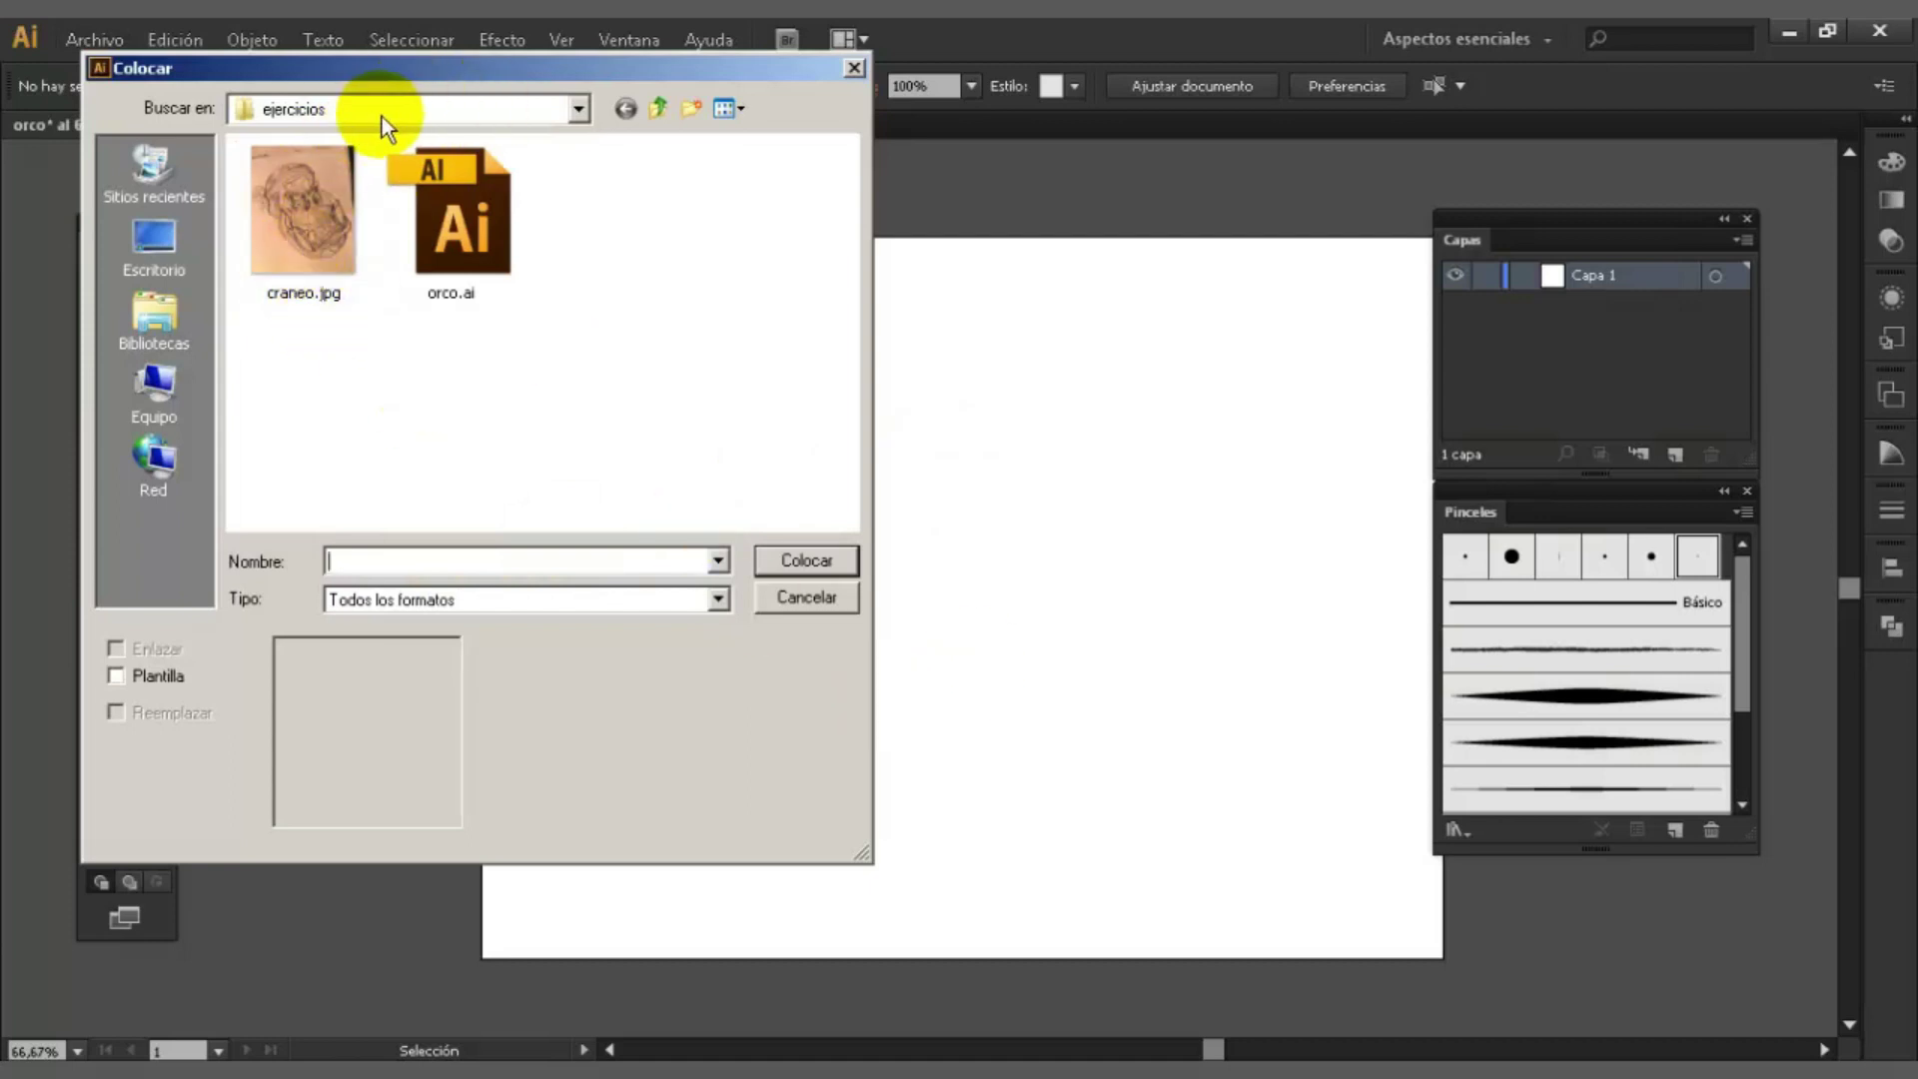
pyautogui.click(306, 243)
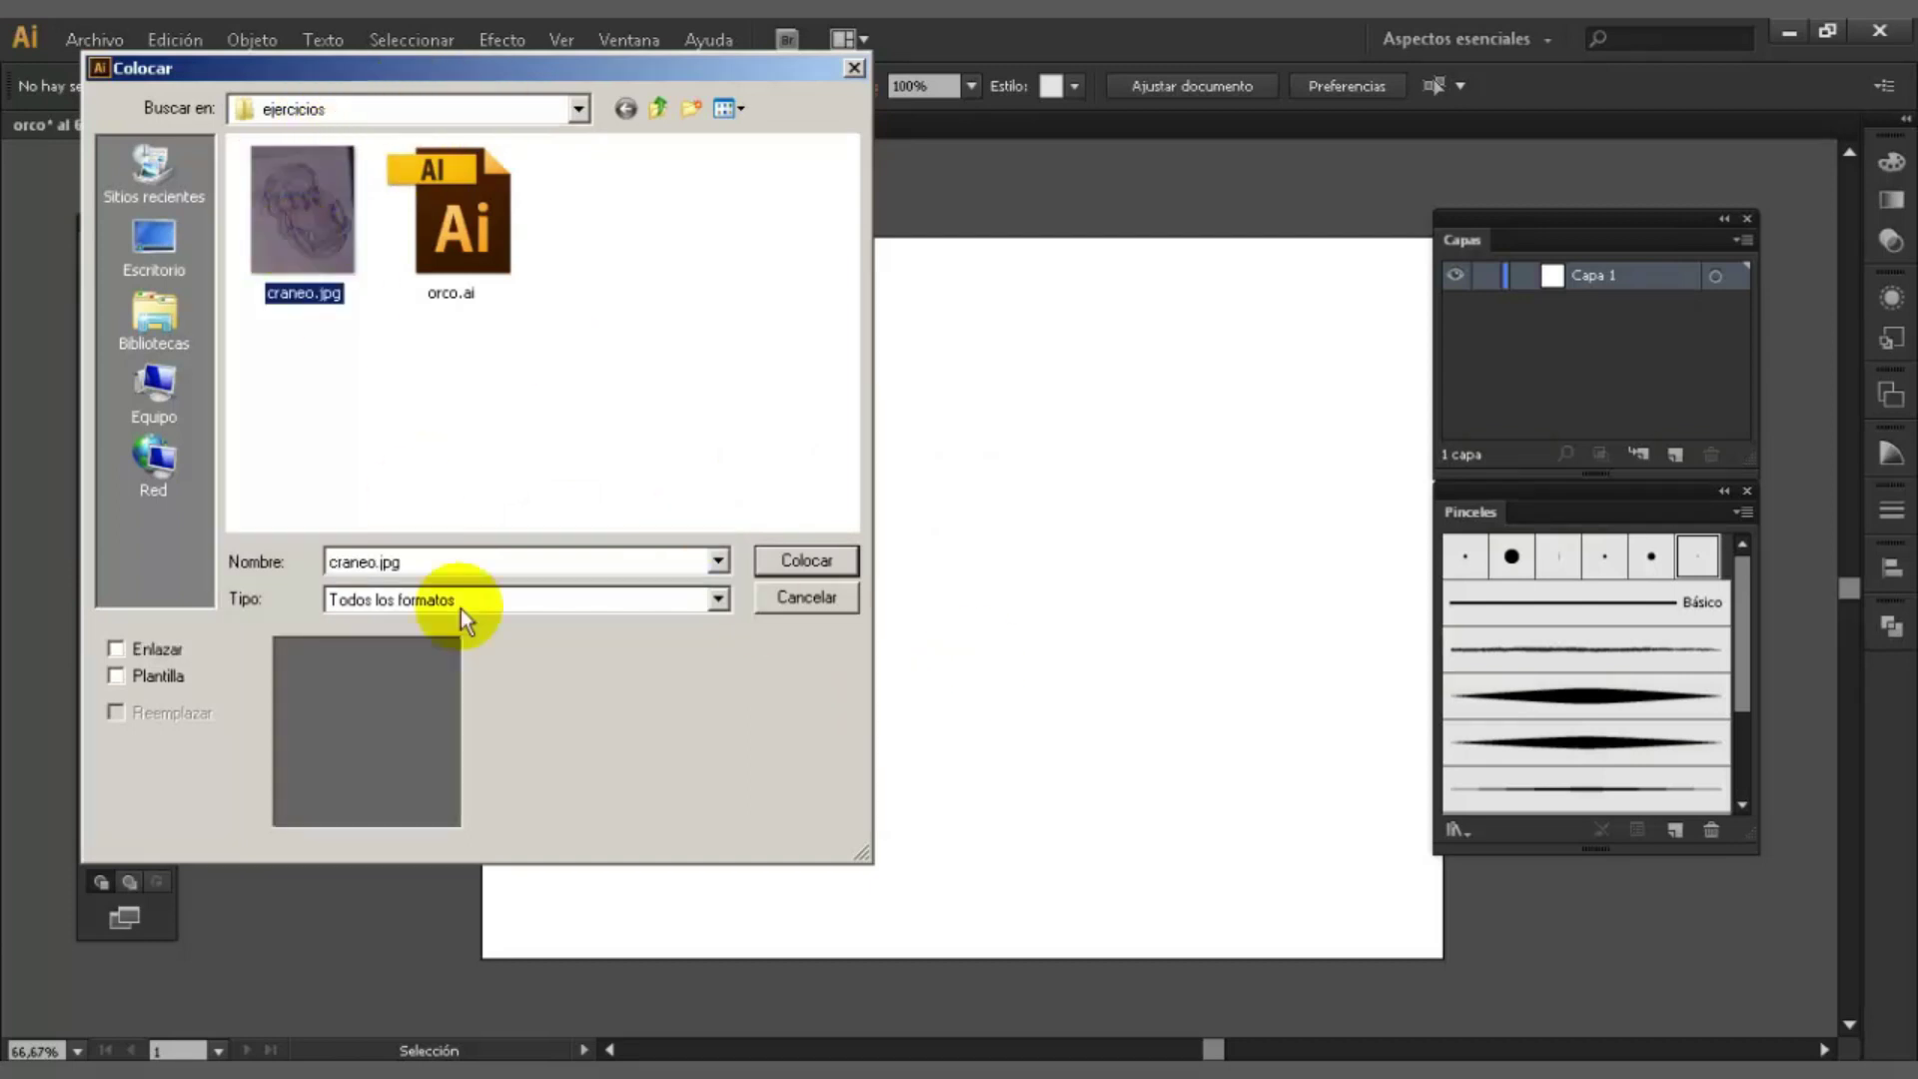
pyautogui.click(813, 574)
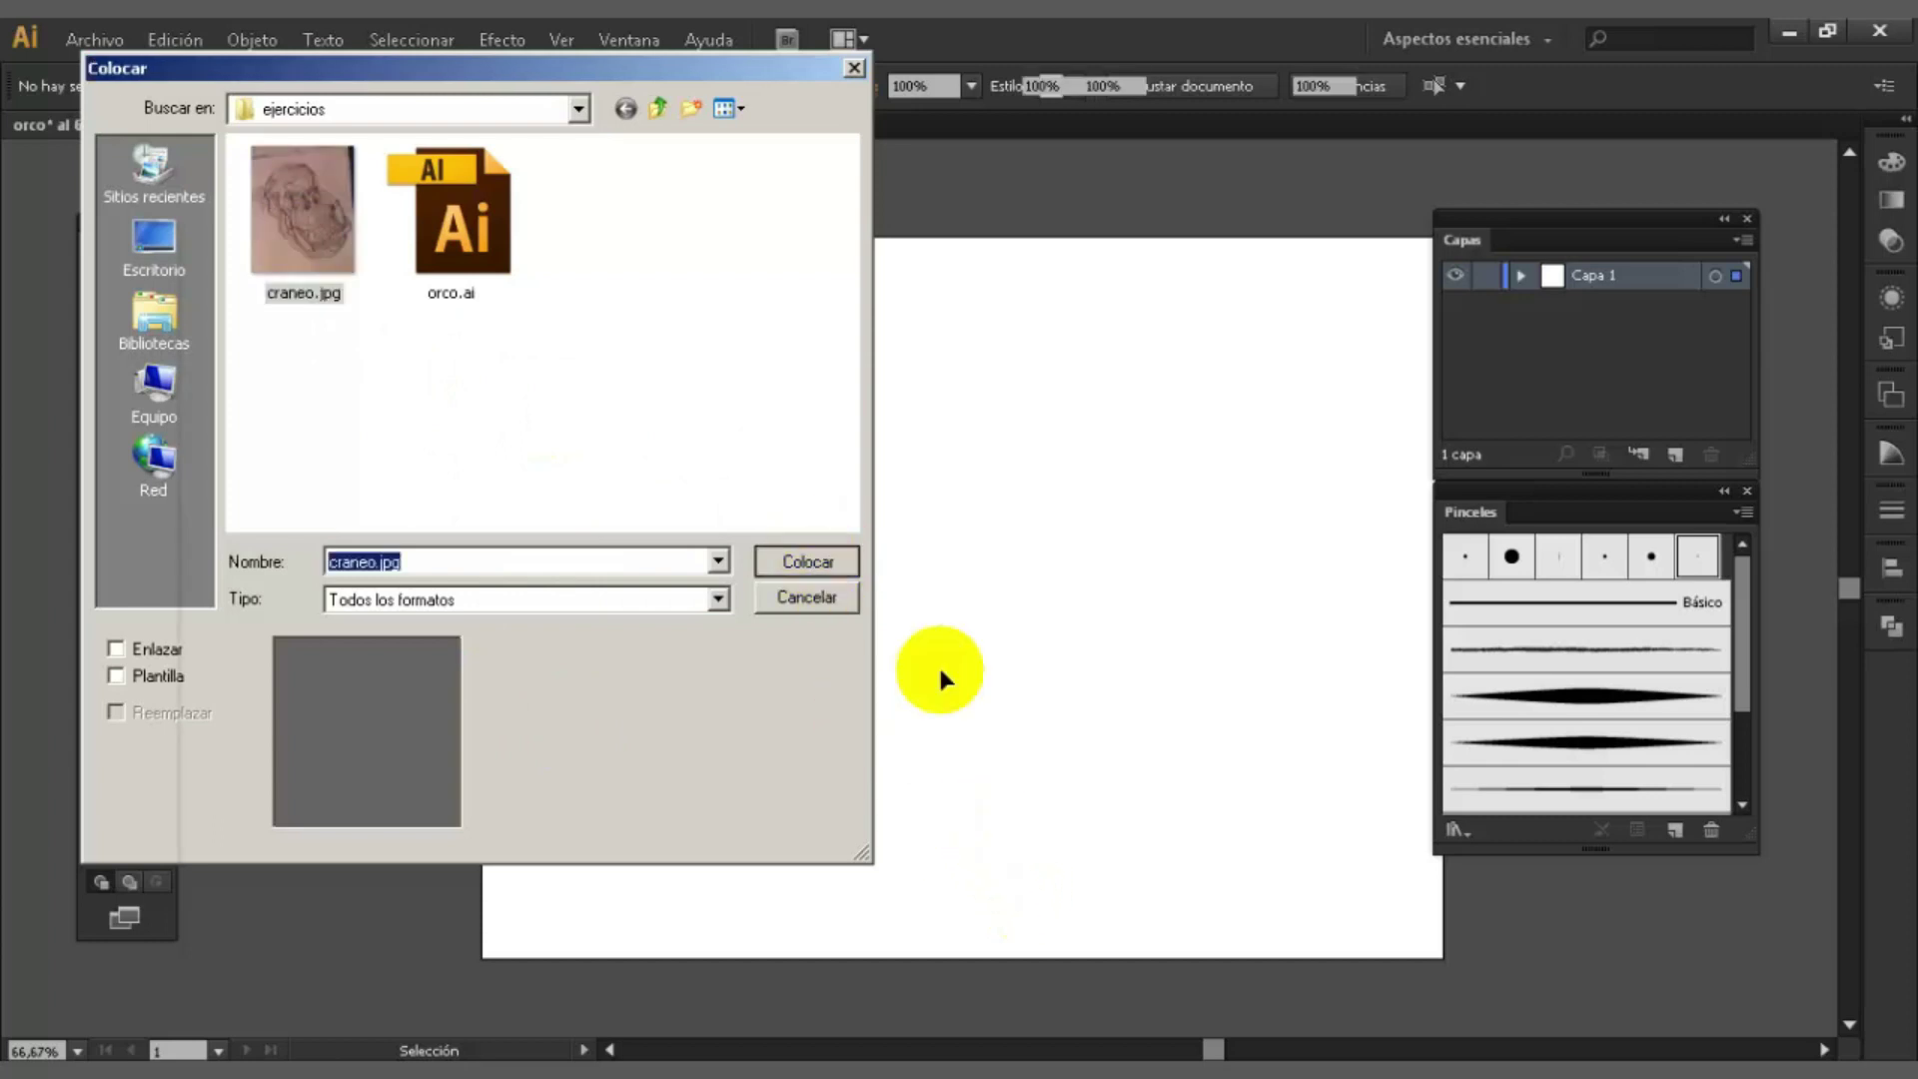
# - Scale the placed skull sketch down to about three quarters of the artboard's height and move it near the artboard's centre
pyautogui.hotkey('ctrl', '-')
pyautogui.hotkey('ctrl', '-')
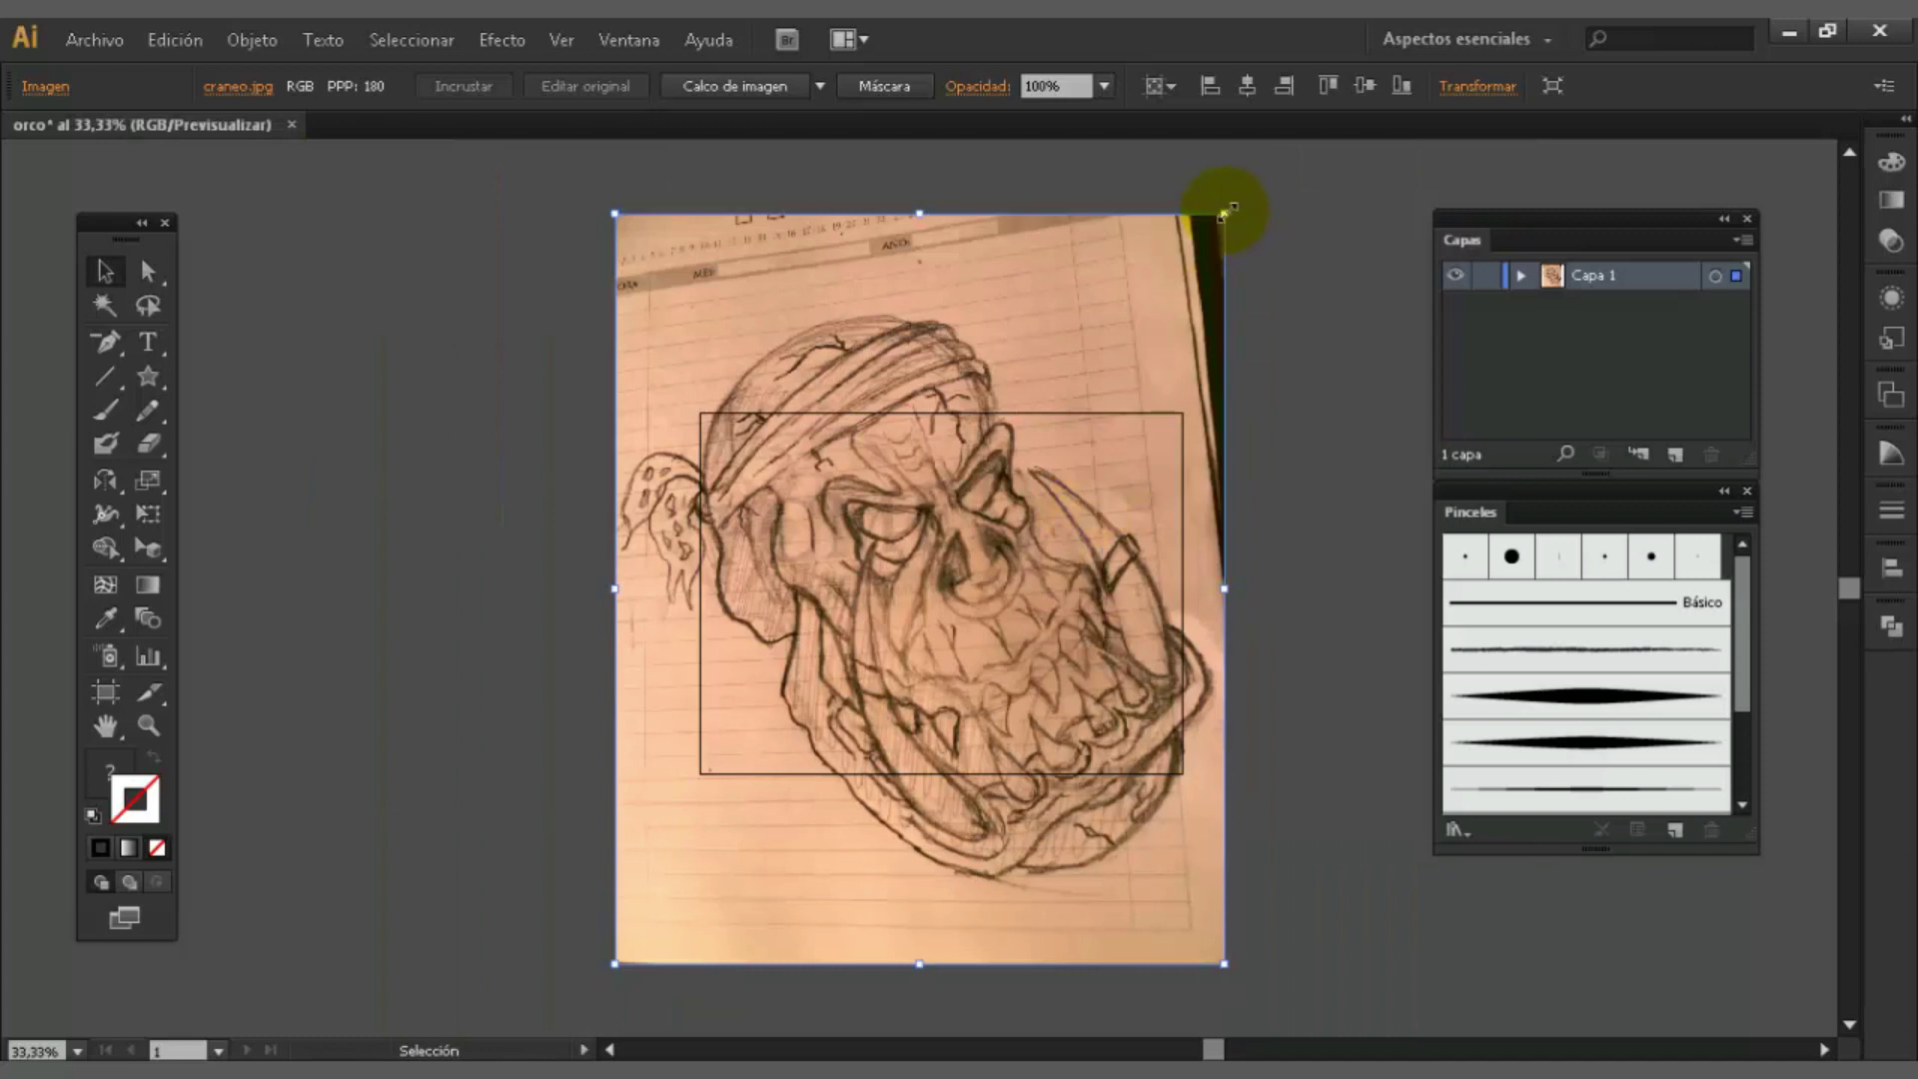
pyautogui.moveTo(1223, 217); pyautogui.dragTo(915, 677)
pyautogui.moveTo(735, 807); pyautogui.dragTo(951, 577)
pyautogui.click(1149, 554)
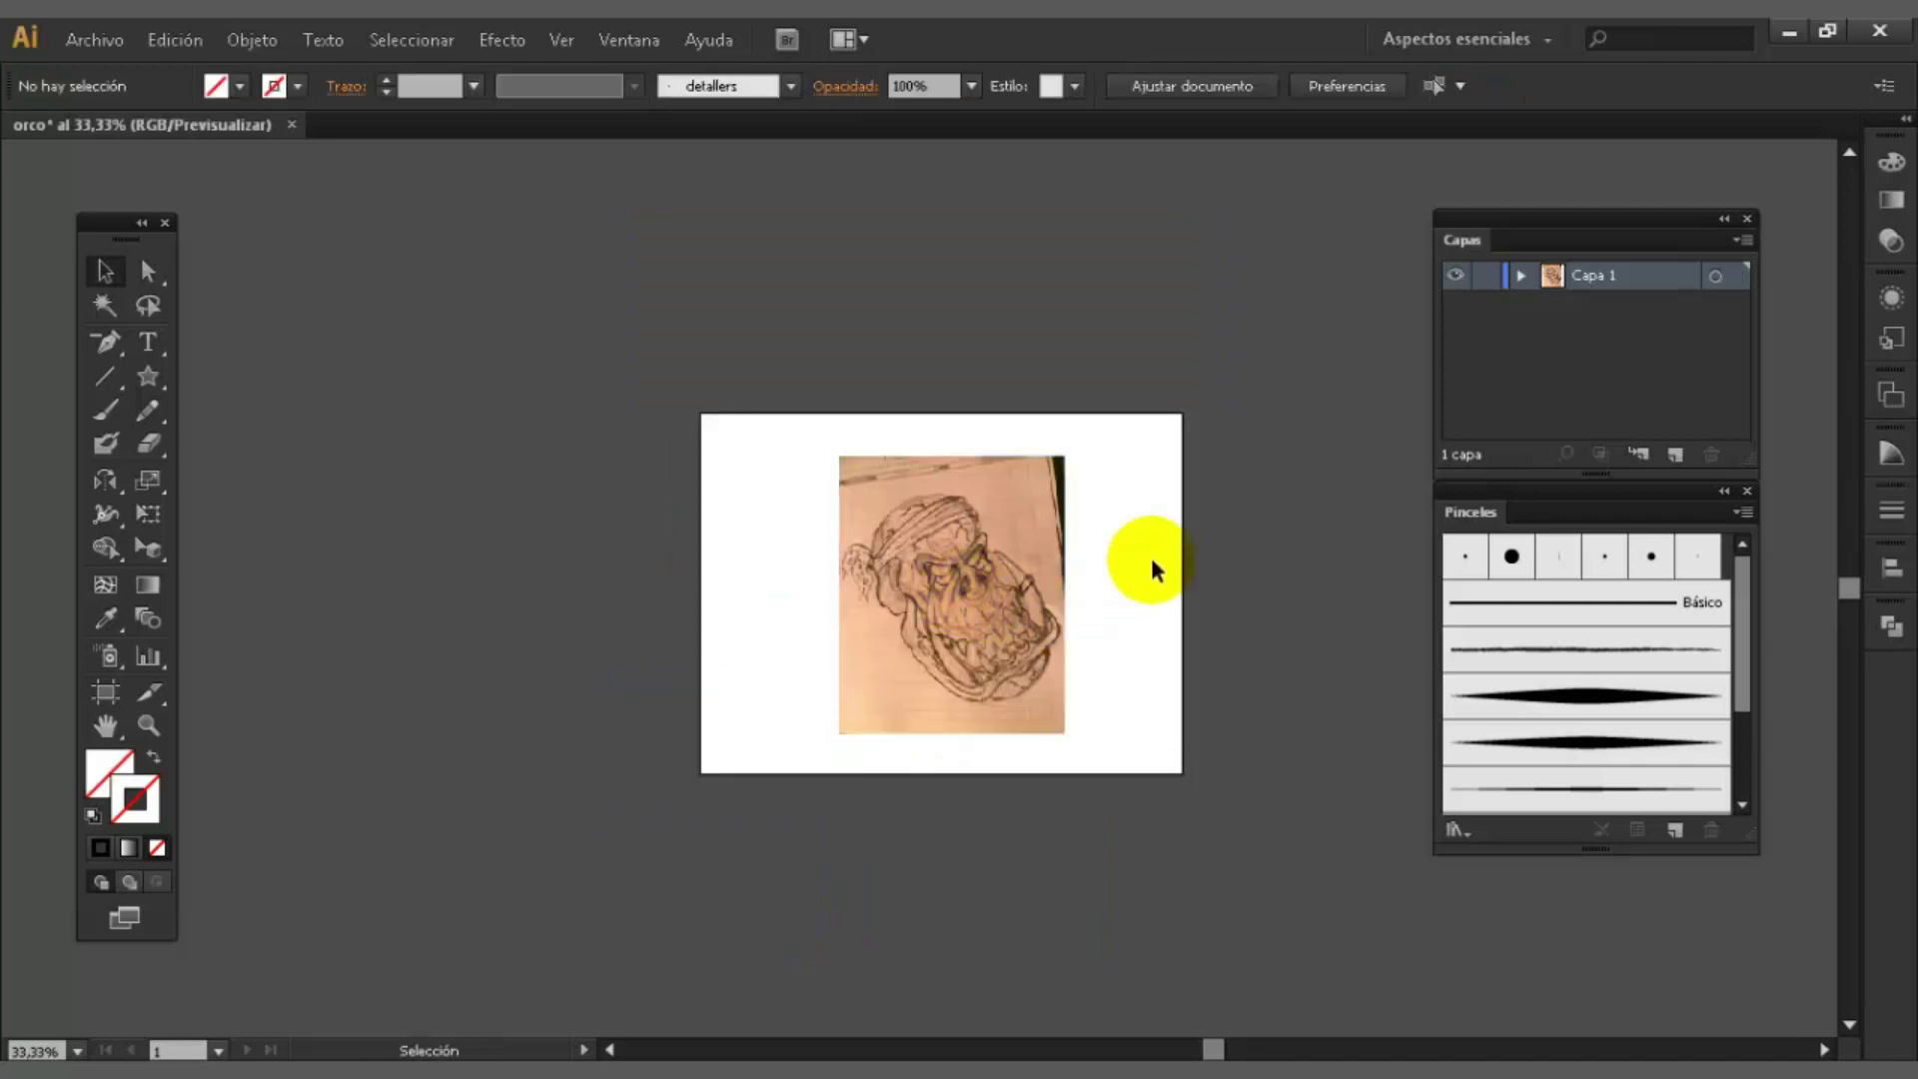
# - Enlarge the skull sketch proportionally from its centre to about 90% of the artboard's height
pyautogui.hotkey('ctrl', '+')
pyautogui.hotkey('ctrl', '+')
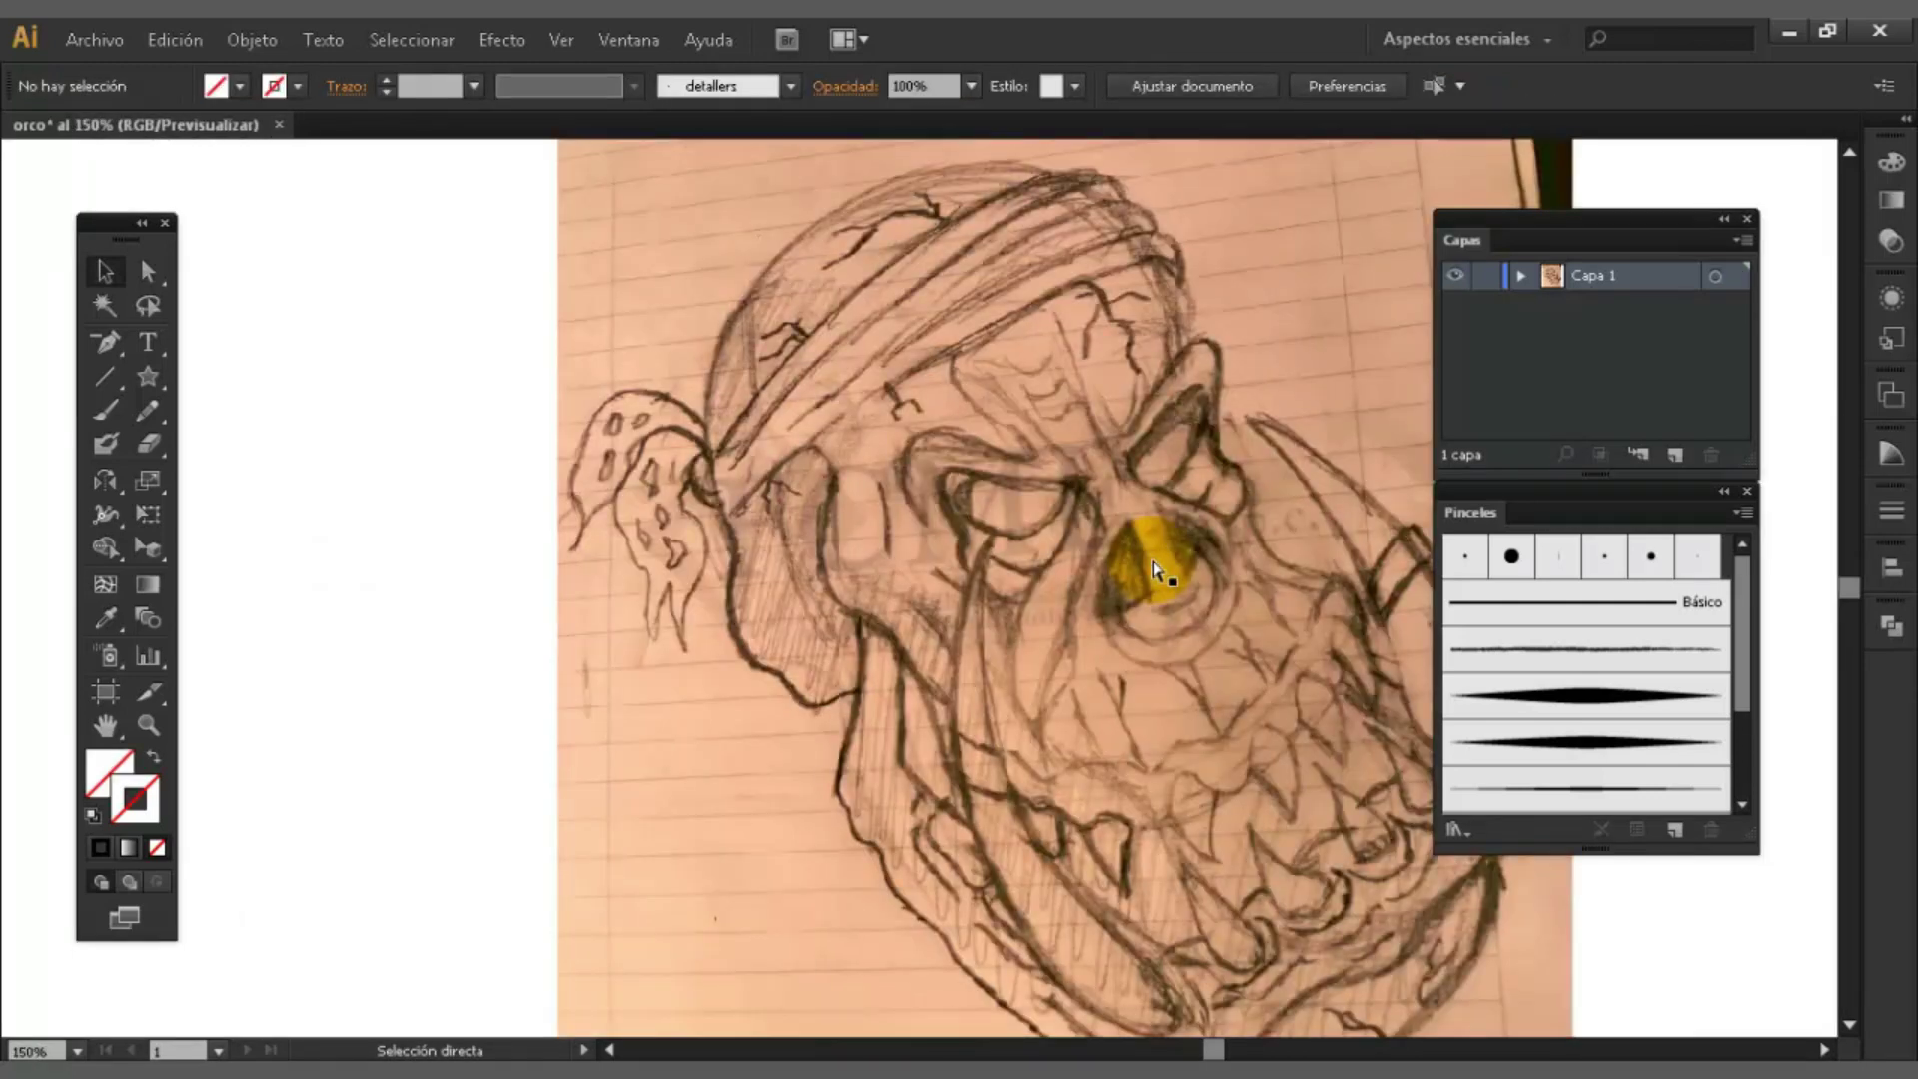
pyautogui.hotkey('ctrl', '-')
pyautogui.moveTo(1132, 500)
pyautogui.mouseDown()
pyautogui.moveTo(1070, 599)
pyautogui.moveTo(989, 643)
pyautogui.moveTo(998, 663)
pyautogui.moveTo(1035, 649)
pyautogui.mouseUp()
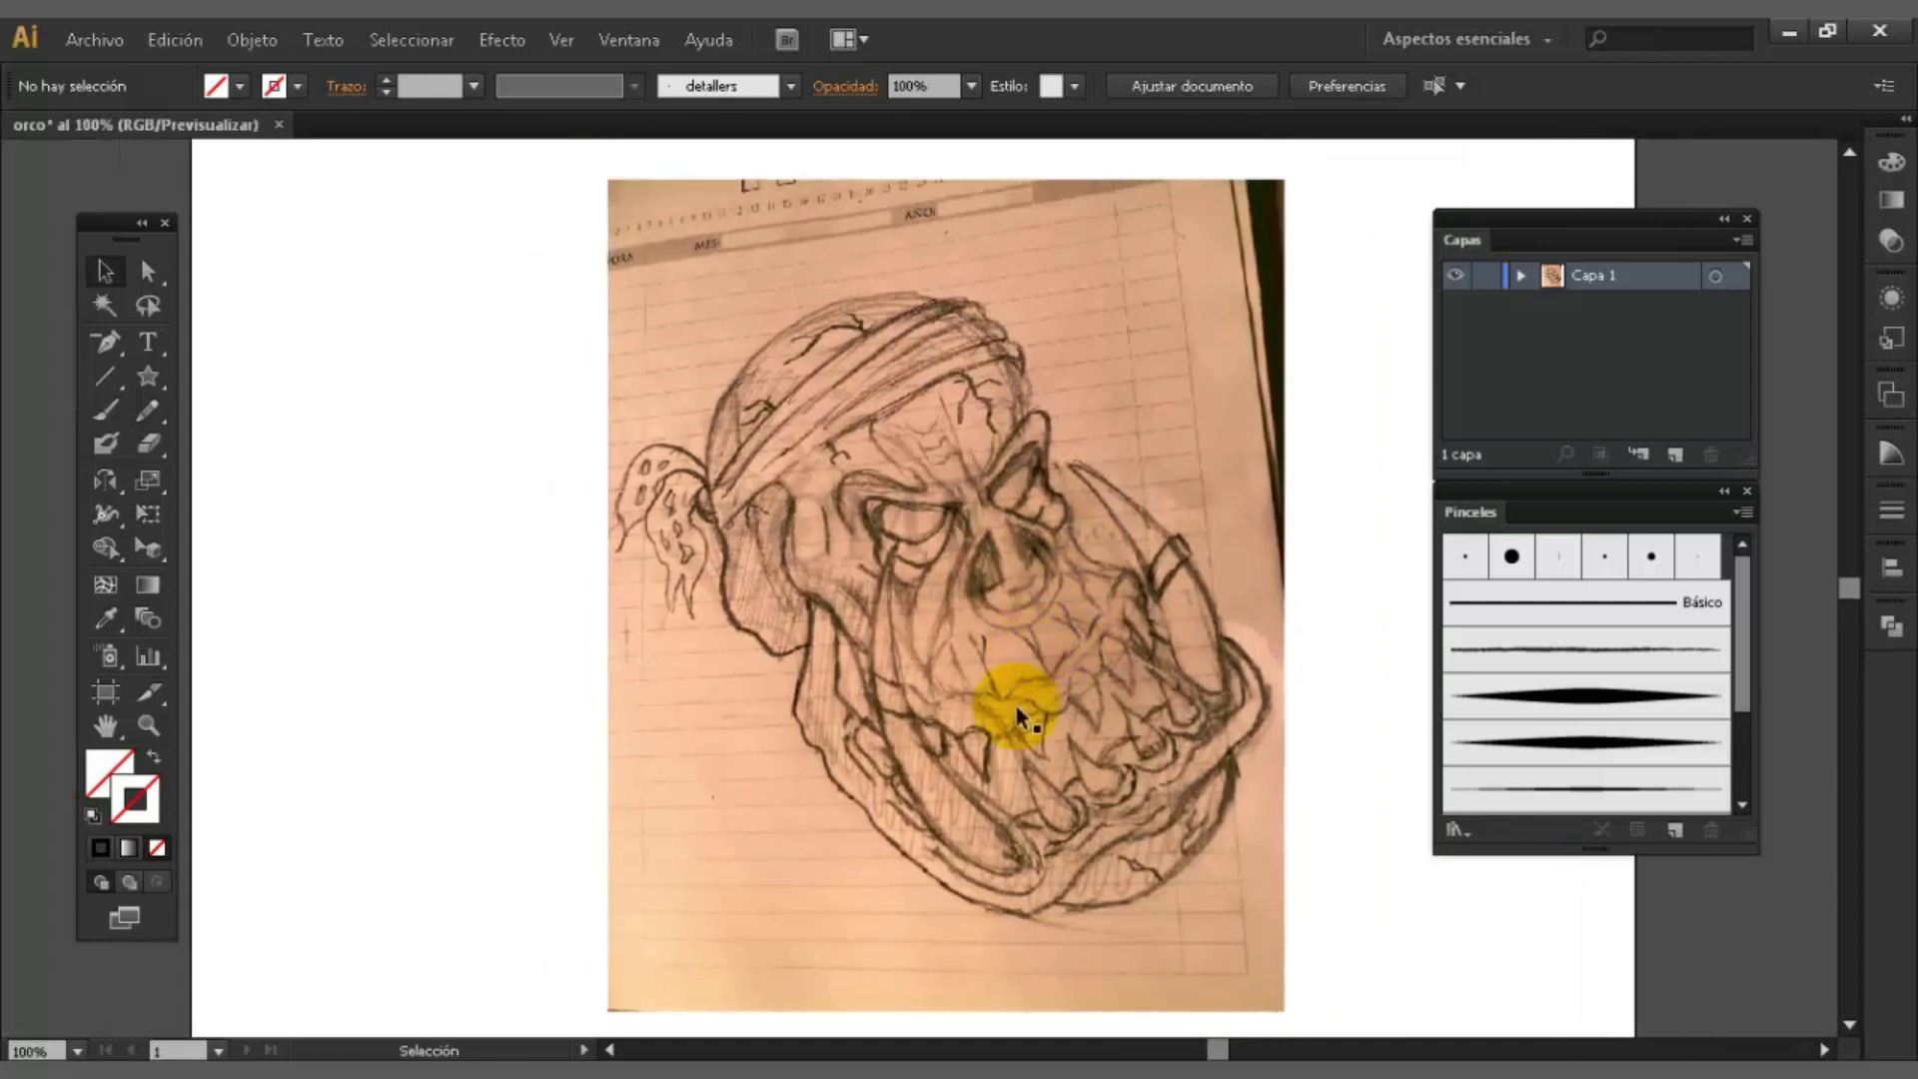
pyautogui.click(974, 748)
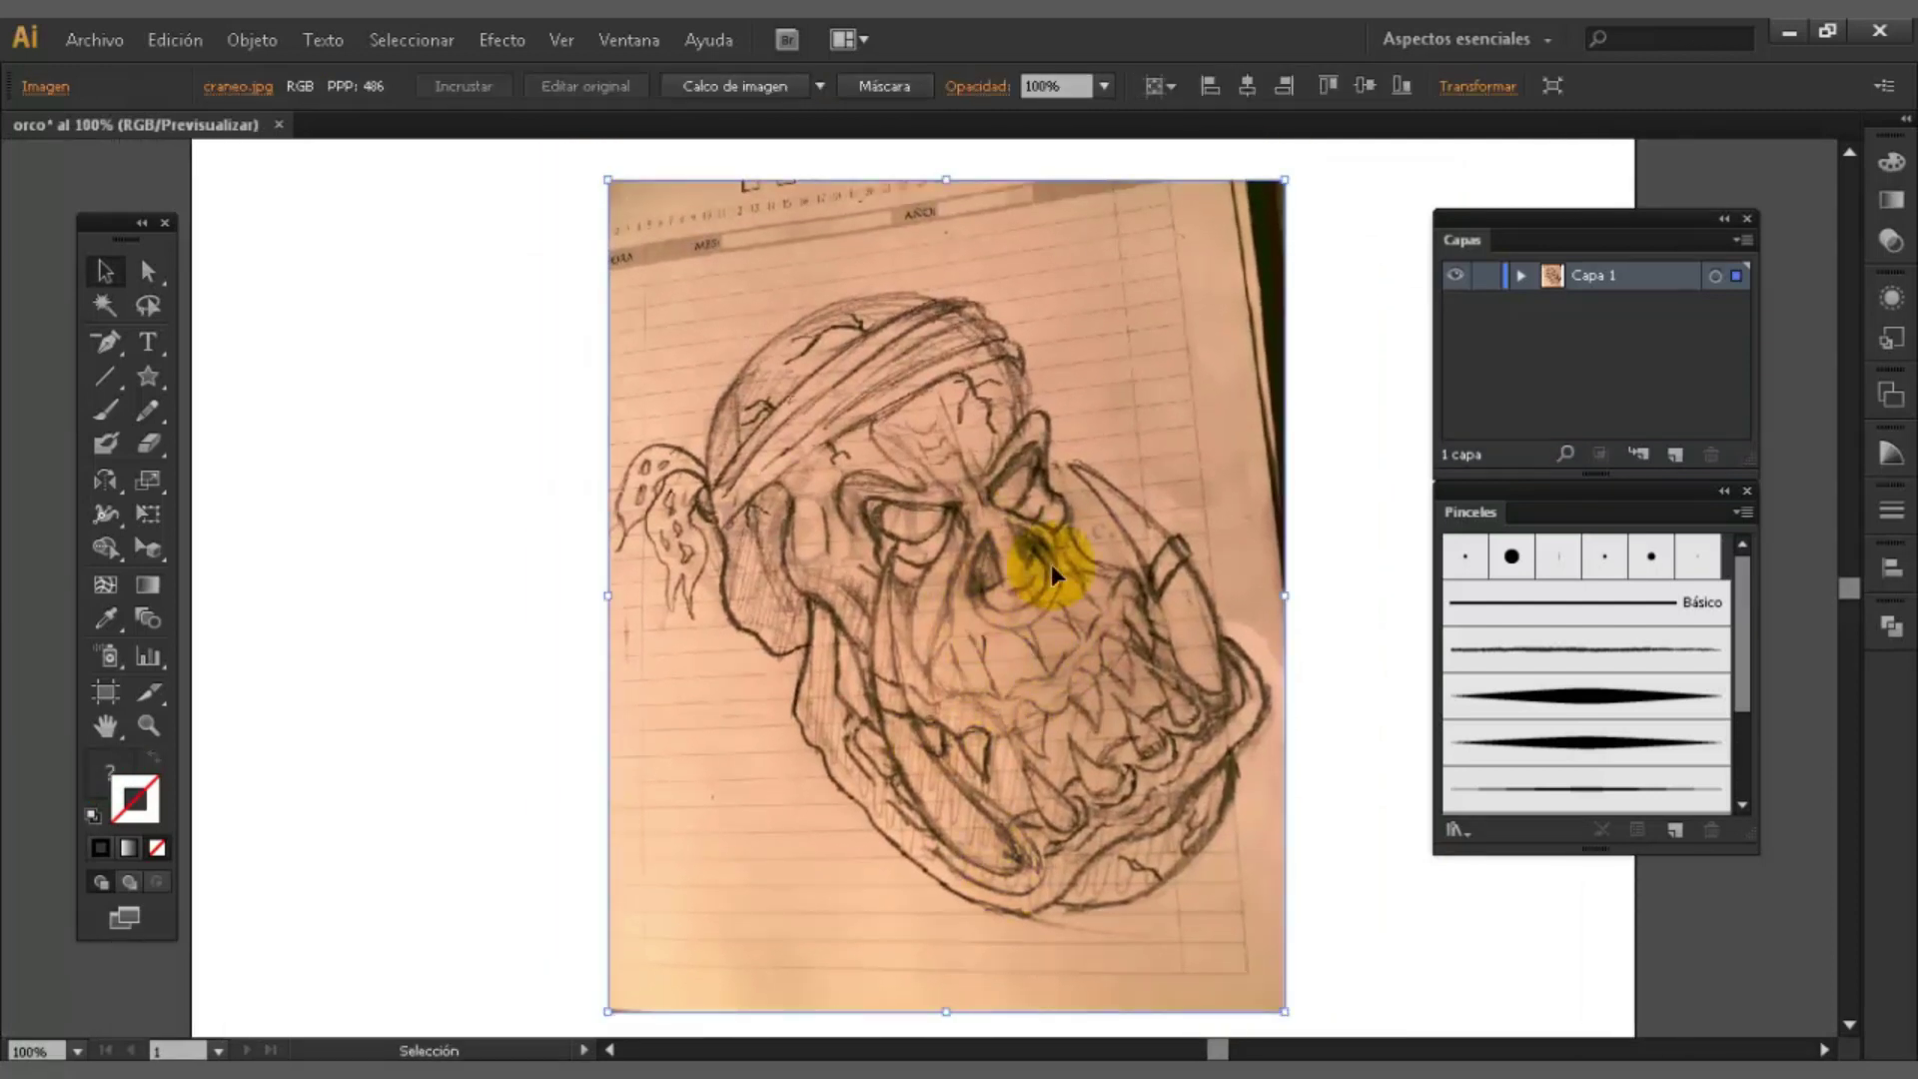
pyautogui.click(1149, 667)
pyautogui.click(1297, 654)
pyautogui.click(1255, 655)
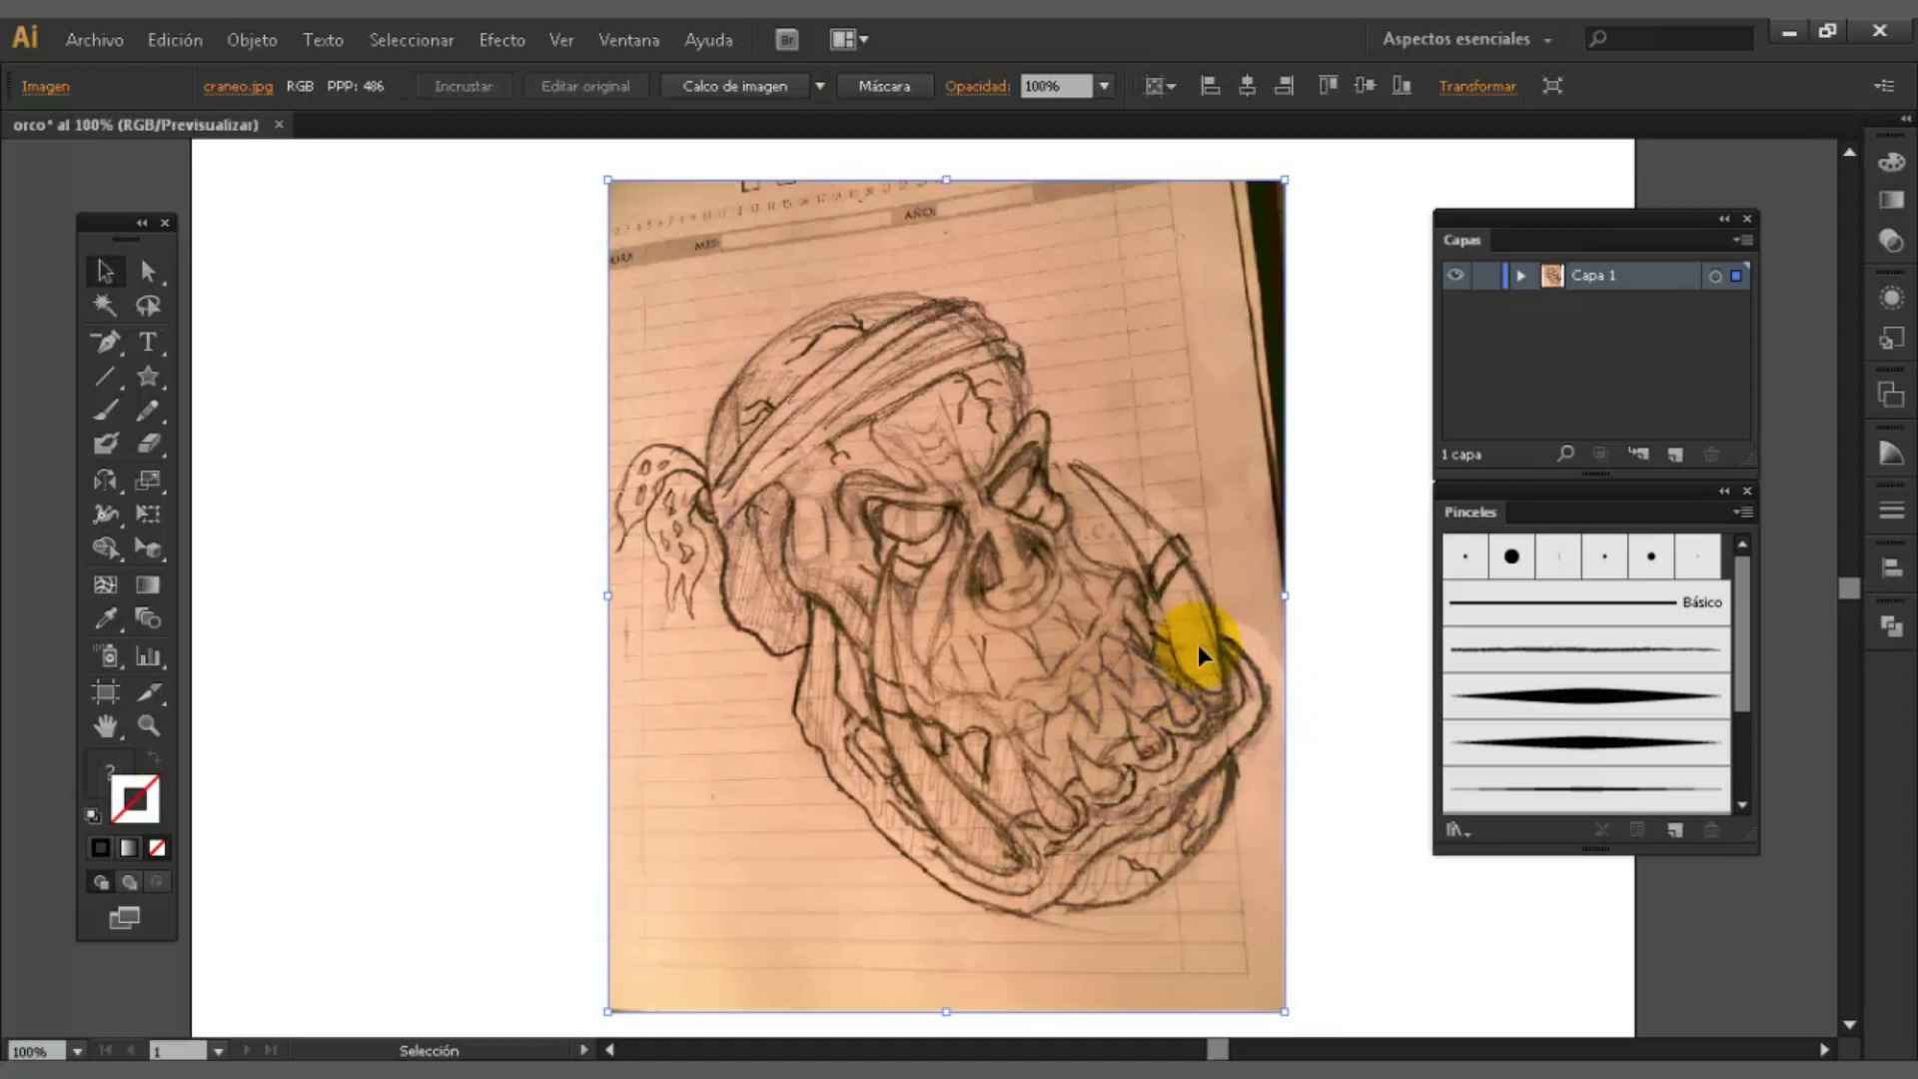
pyautogui.hotkey('ctrl', '-')
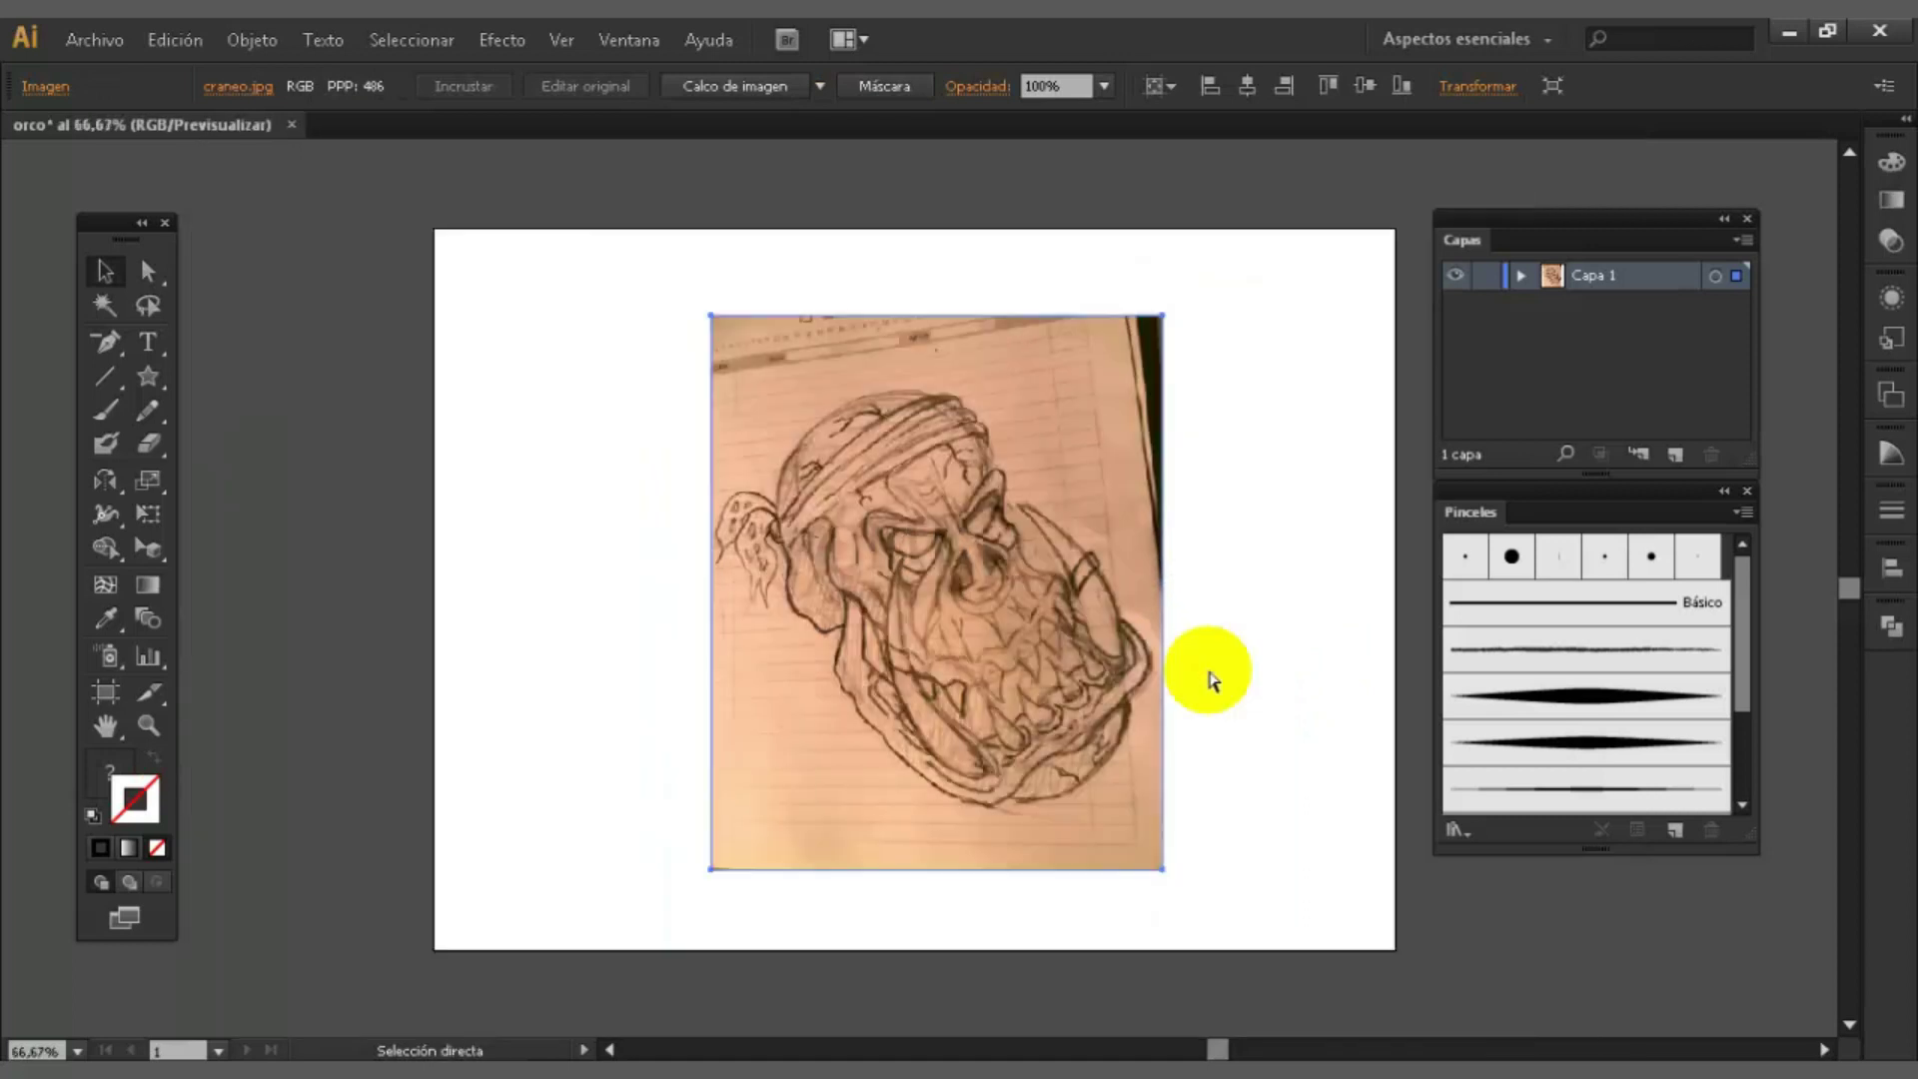
pyautogui.press('v')
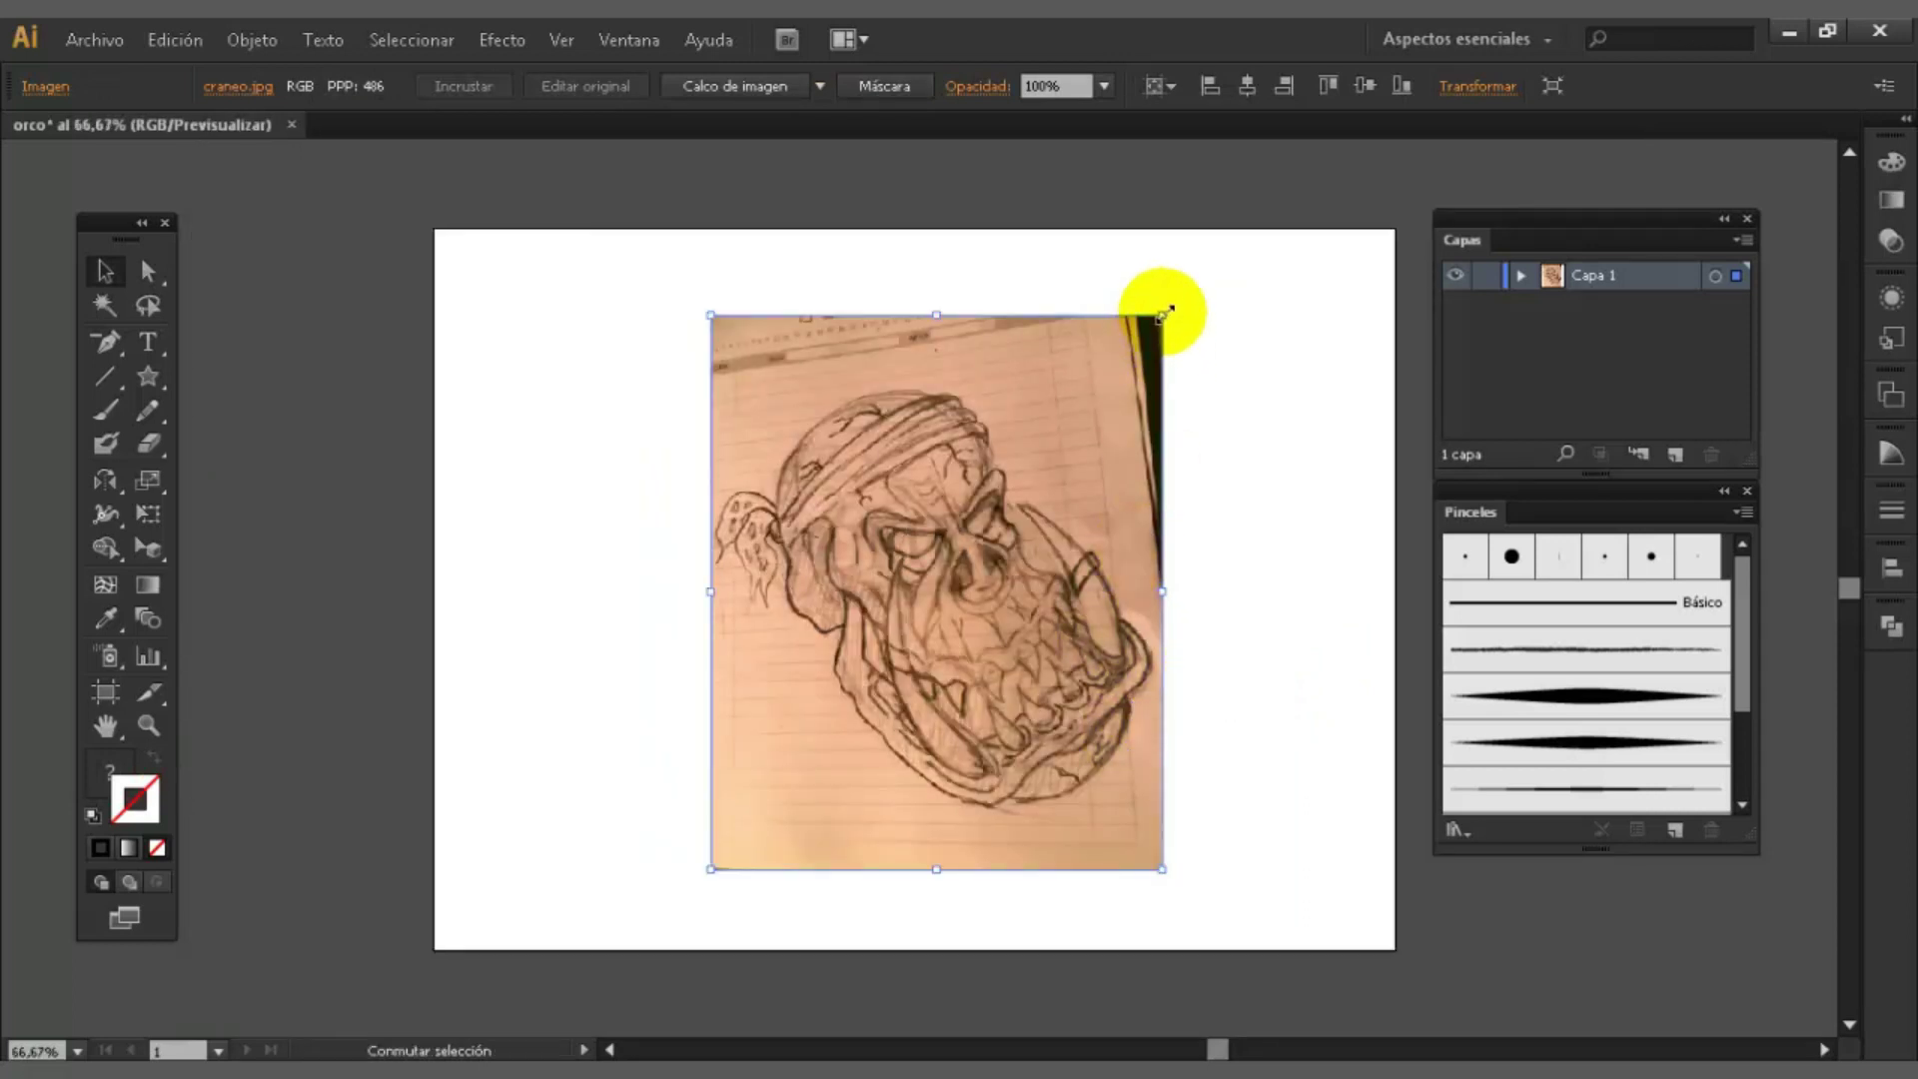
pyautogui.moveTo(1167, 311); pyautogui.dragTo(1208, 266)
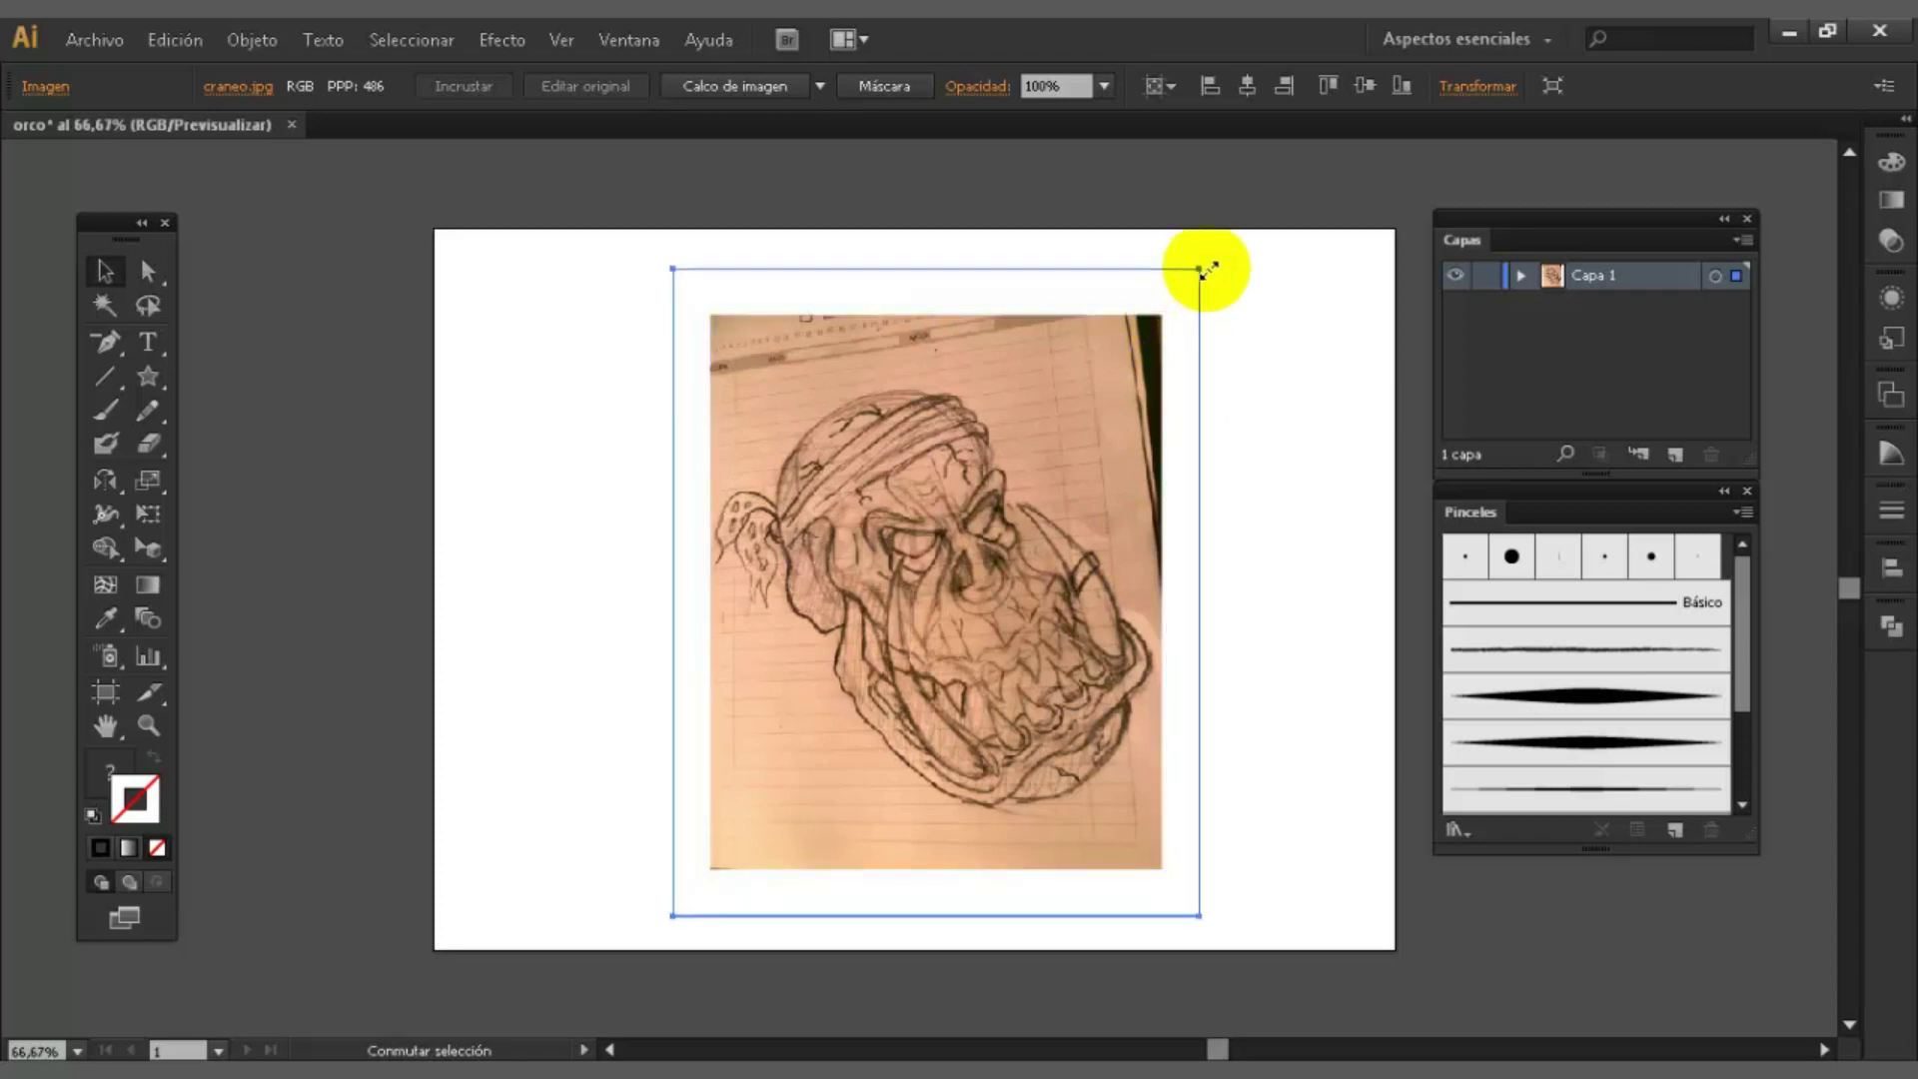